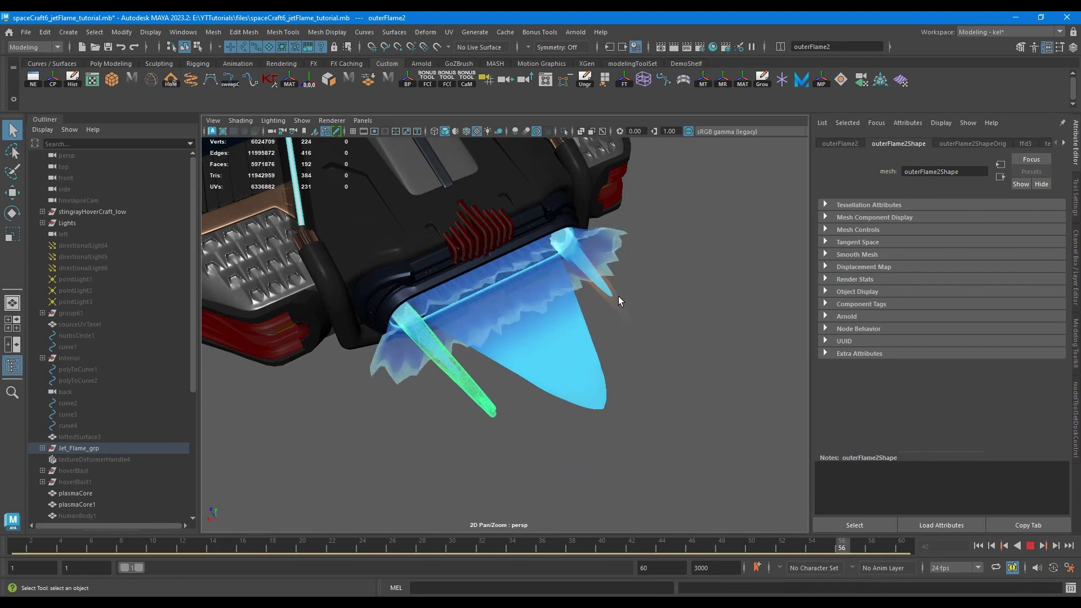
Examine the finished jet flame meshes at the rear thruster from several angles, including the central flame
left_click_drag(586, 329, 617, 408, "alt")
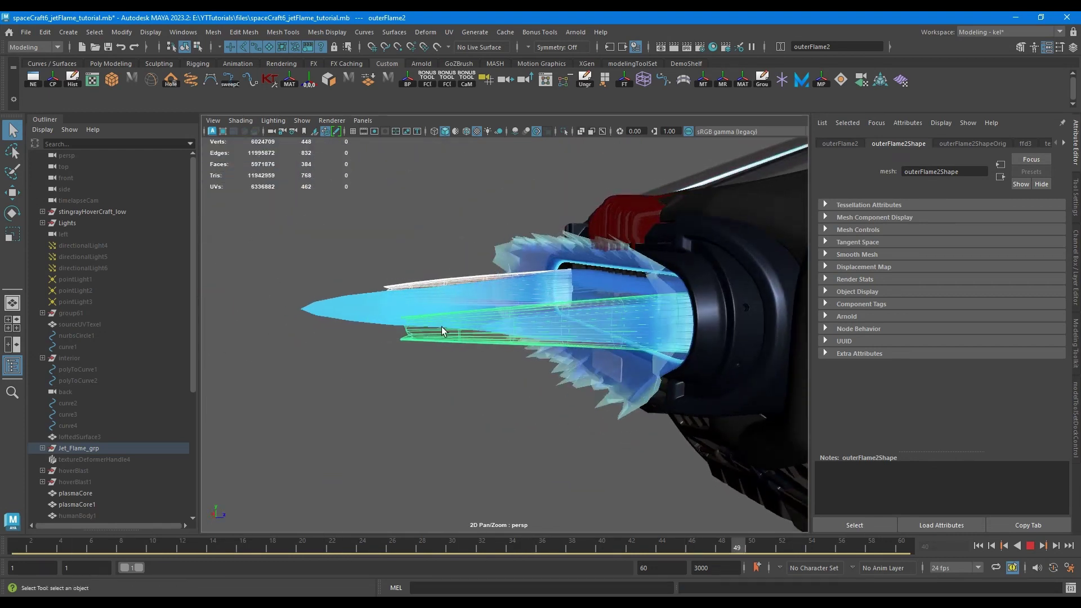
right_click_drag(467, 360, 417, 372, "alt")
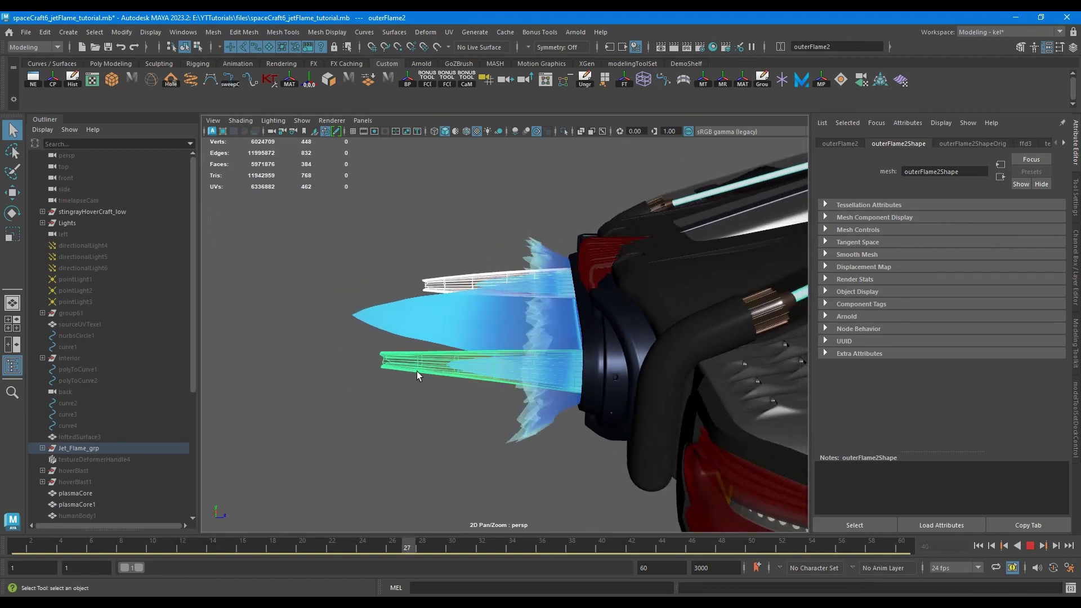
left_click_drag(417, 372, 587, 369, "alt")
right_click_drag(587, 370, 606, 385, "alt")
left_click_drag(606, 385, 452, 369, "alt")
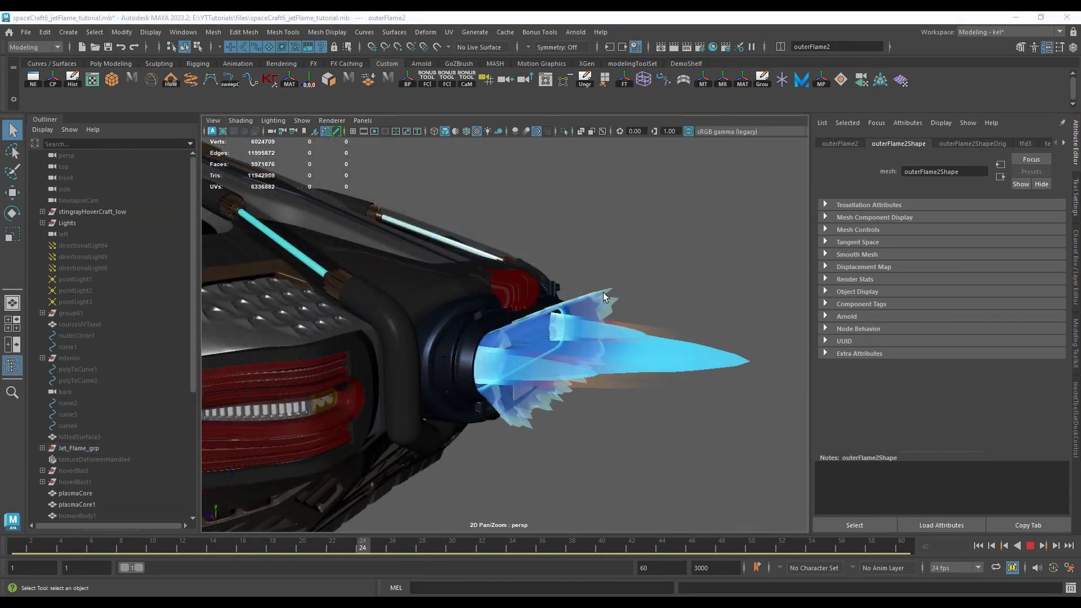
left_click_drag(641, 299, 564, 370, "alt")
middle_click_drag(565, 369, 515, 357, "alt")
left_click(535, 358)
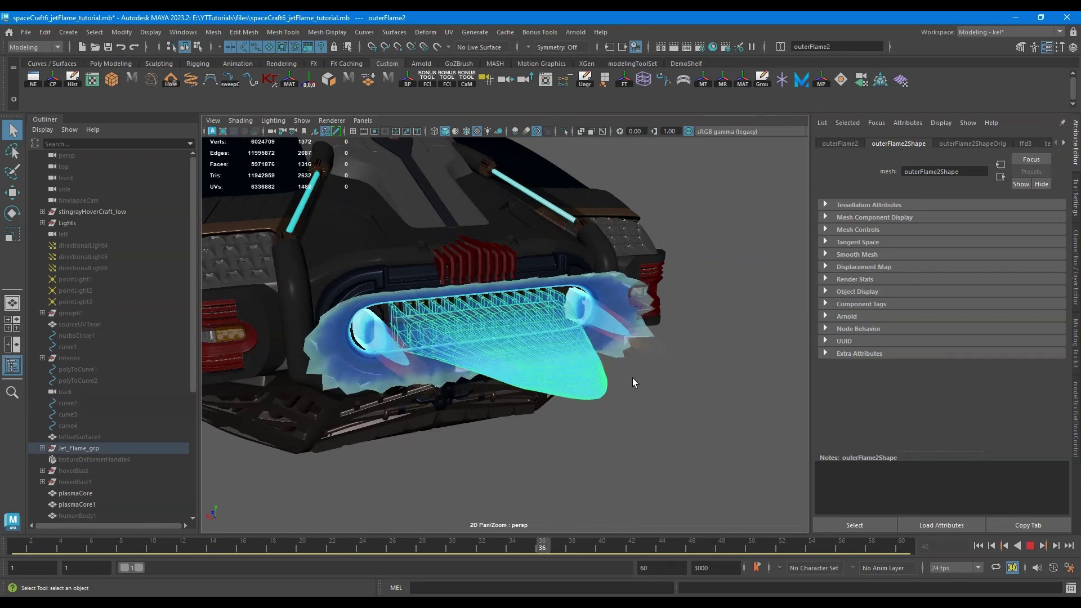
left_click_drag(634, 382, 598, 398, "alt")
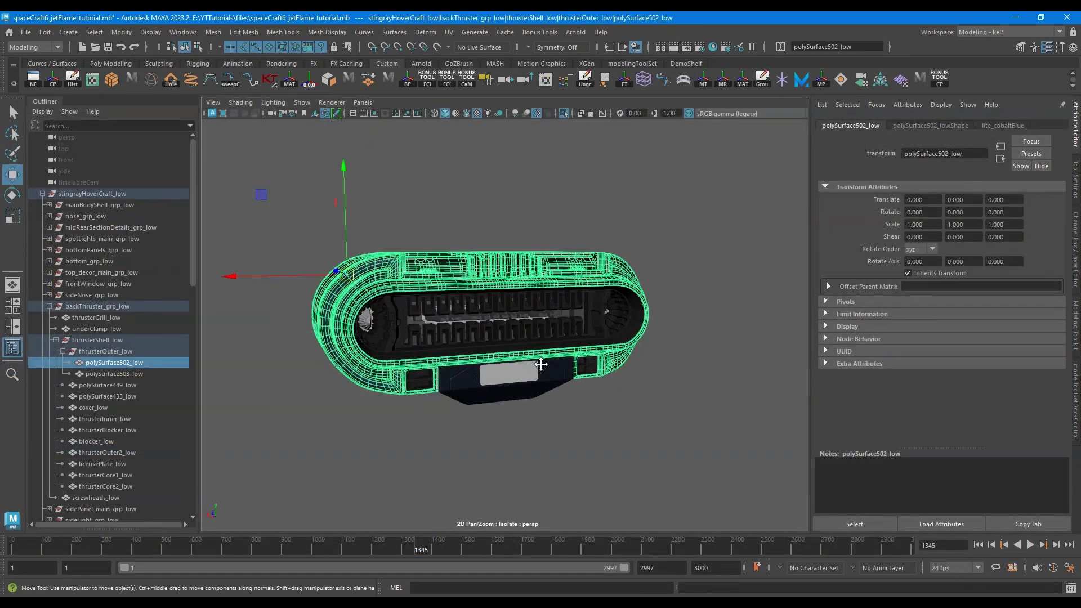
Select the edge loop around the inner opening of the thruster shell and convert the polygon edges to a curve
right_click_drag(541, 365, 635, 361, "alt")
left_click_drag(634, 362, 722, 358, "alt")
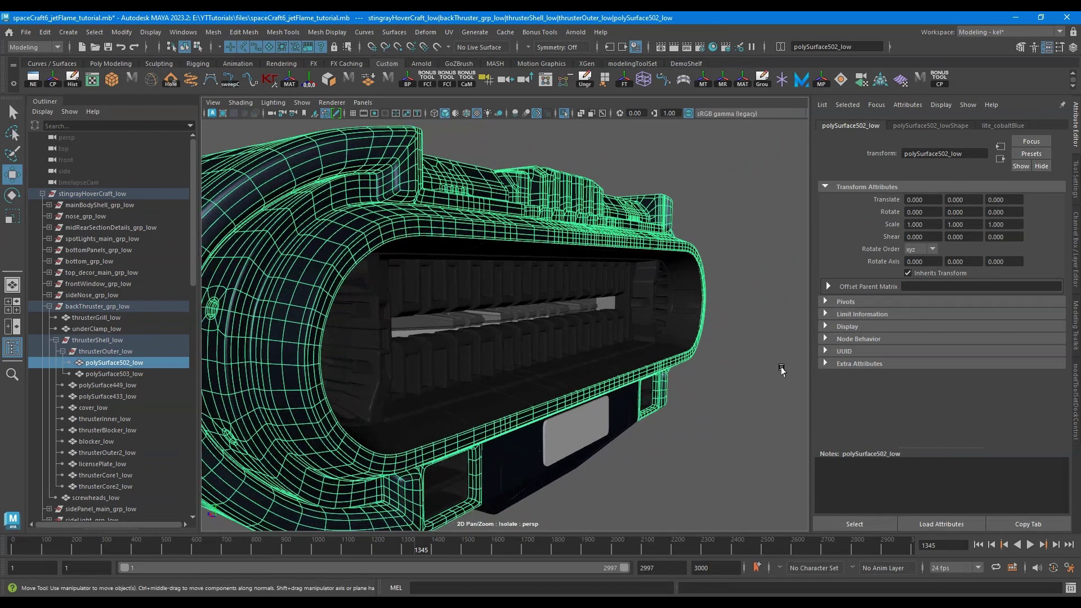
right_click_drag(757, 290, 760, 246)
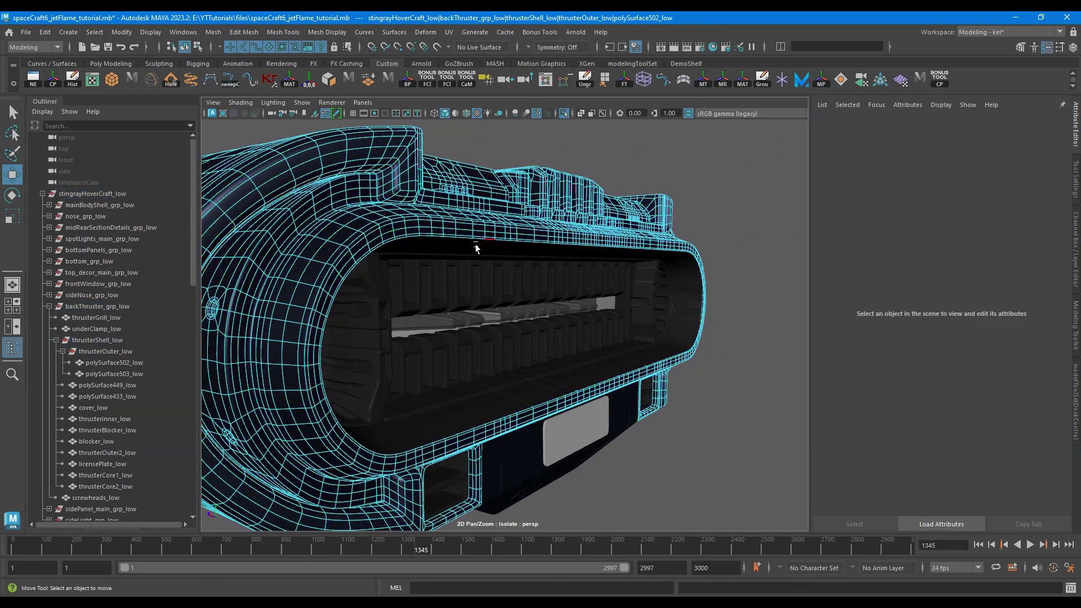
double_click(440, 236)
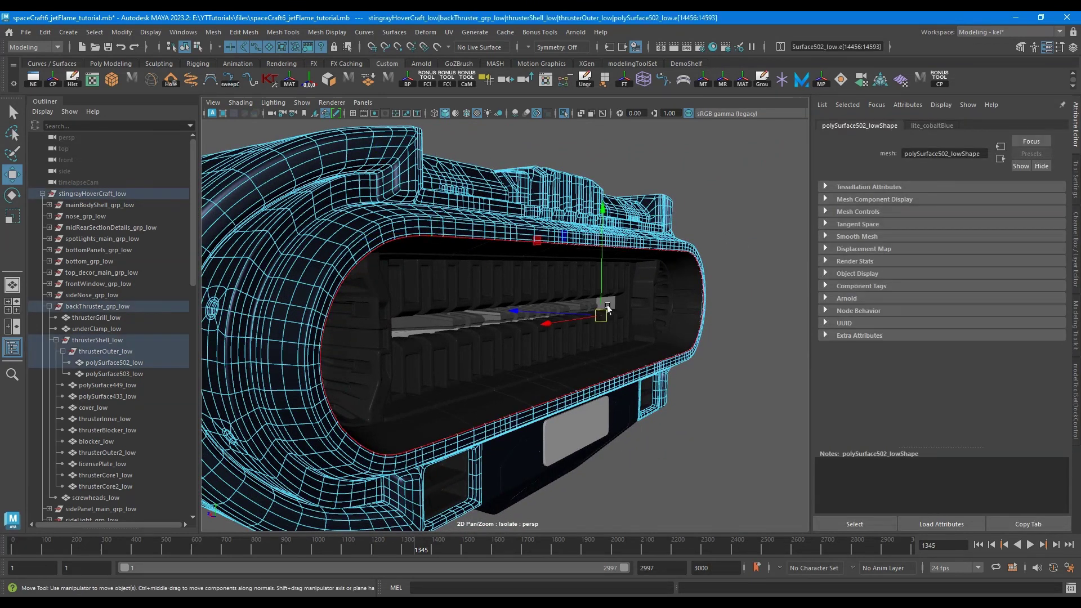
right_click_drag(670, 314, 618, 307, "alt")
left_click_drag(618, 306, 496, 309, "alt")
middle_click_drag(495, 310, 605, 311, "alt")
right_click_drag(732, 312, 683, 311, "alt")
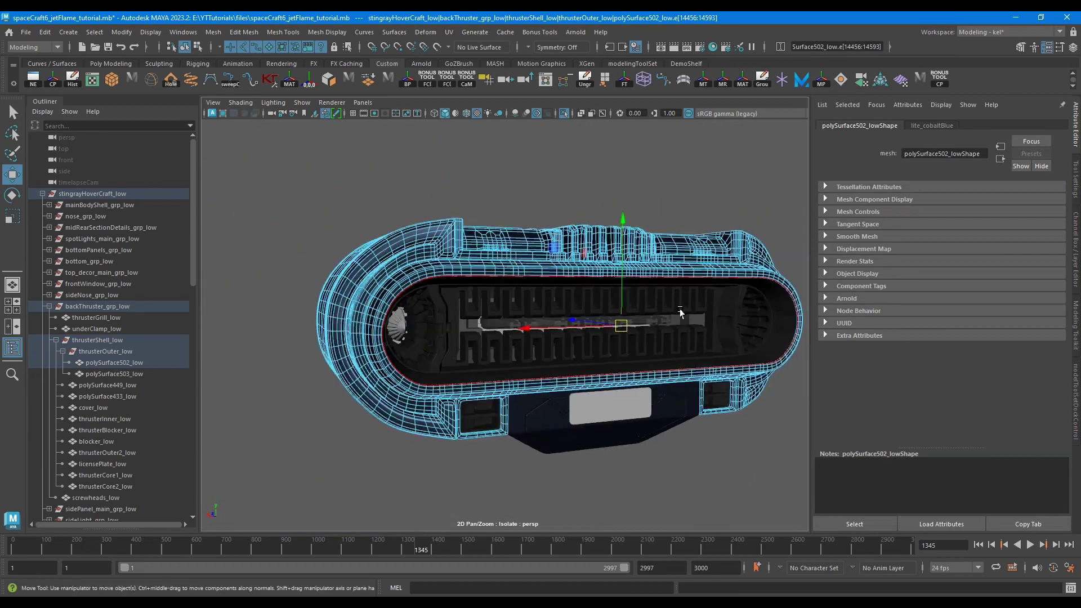
left_click_drag(683, 311, 605, 291, "alt")
left_click(112, 33)
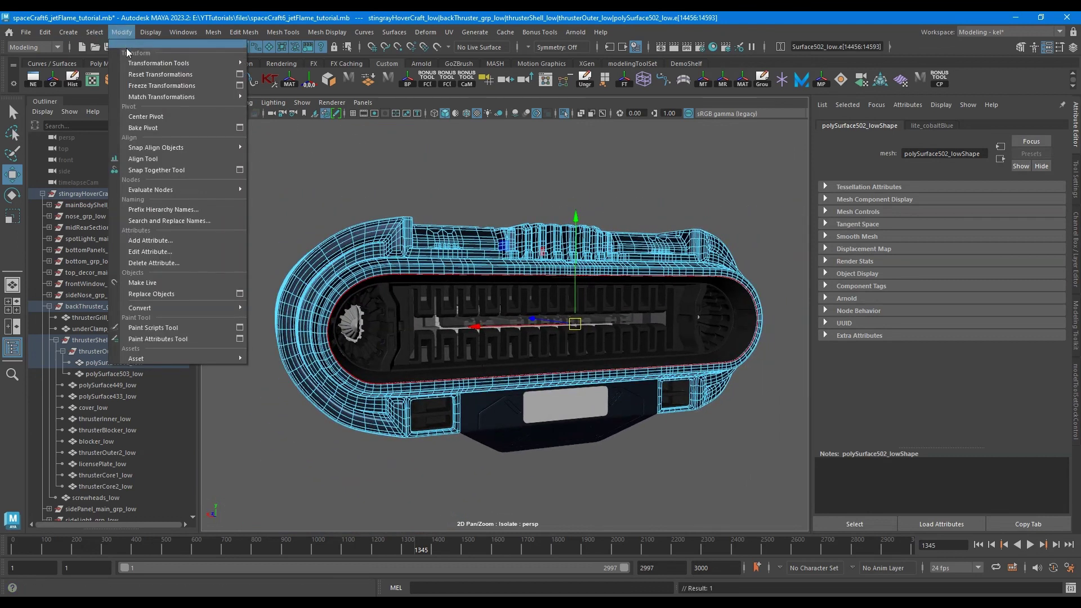
mouse_move(192, 313)
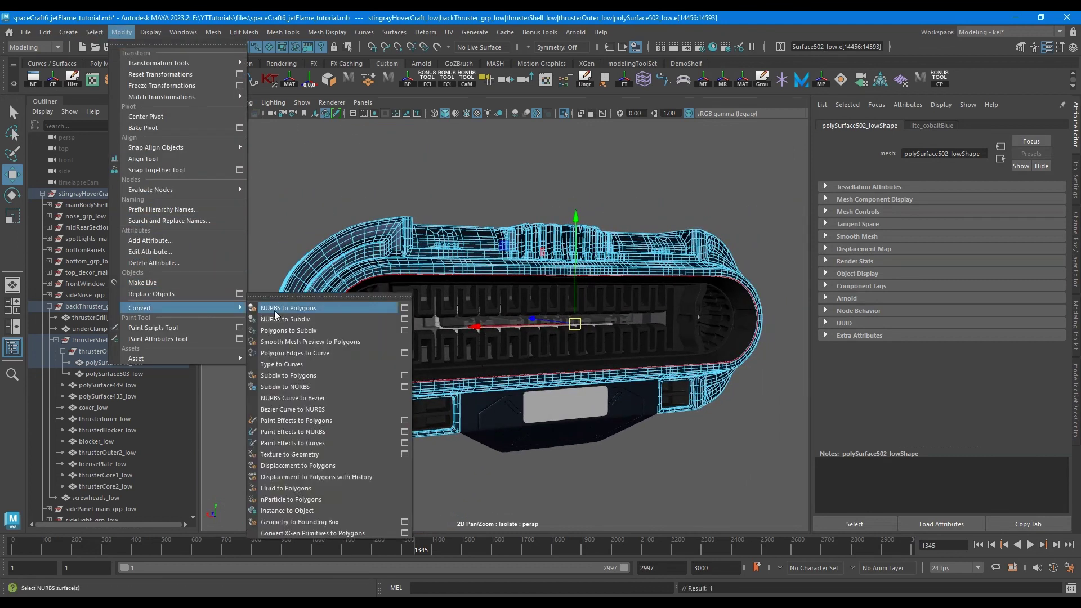
left_click(329, 353)
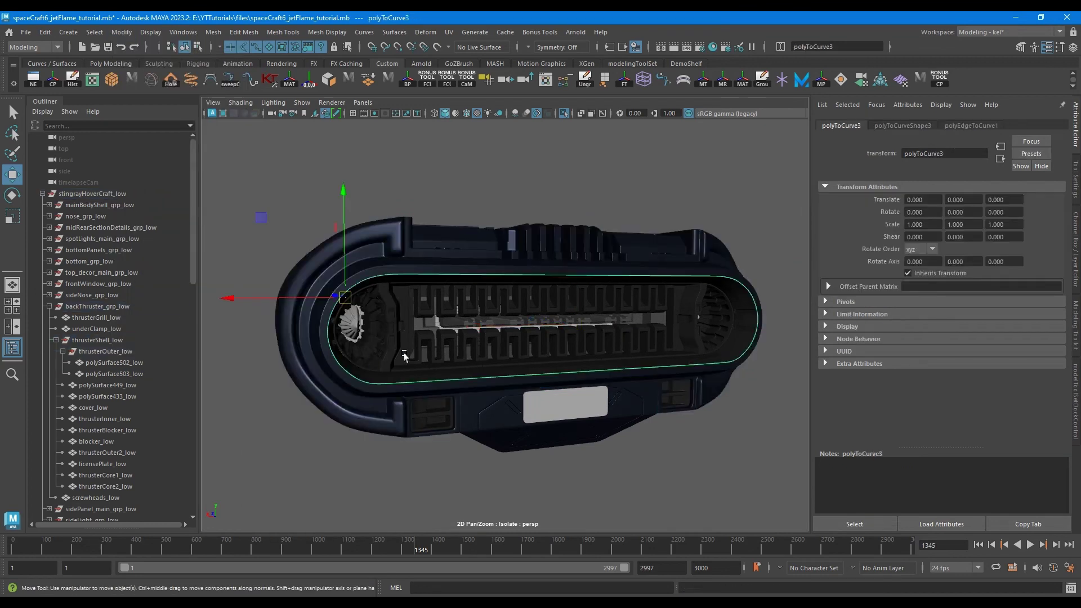
Center the extracted curve's pivot and delete its construction history
left_click(53, 79)
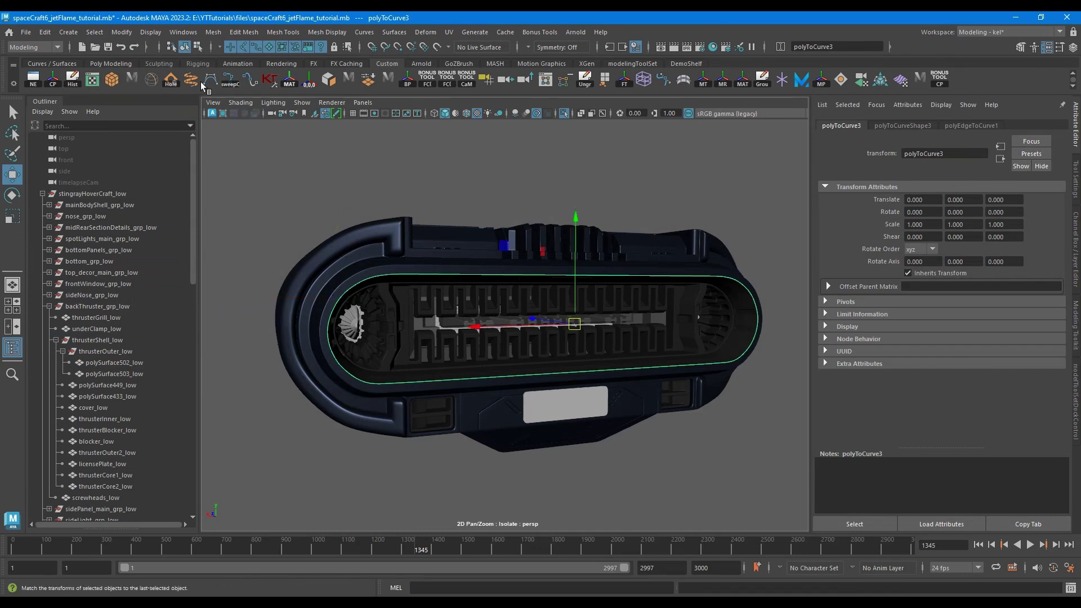
left_click(73, 78)
Isolate the thruster opening curve to inspect its shape, and bring the rest of the model back into view
double_click(564, 113)
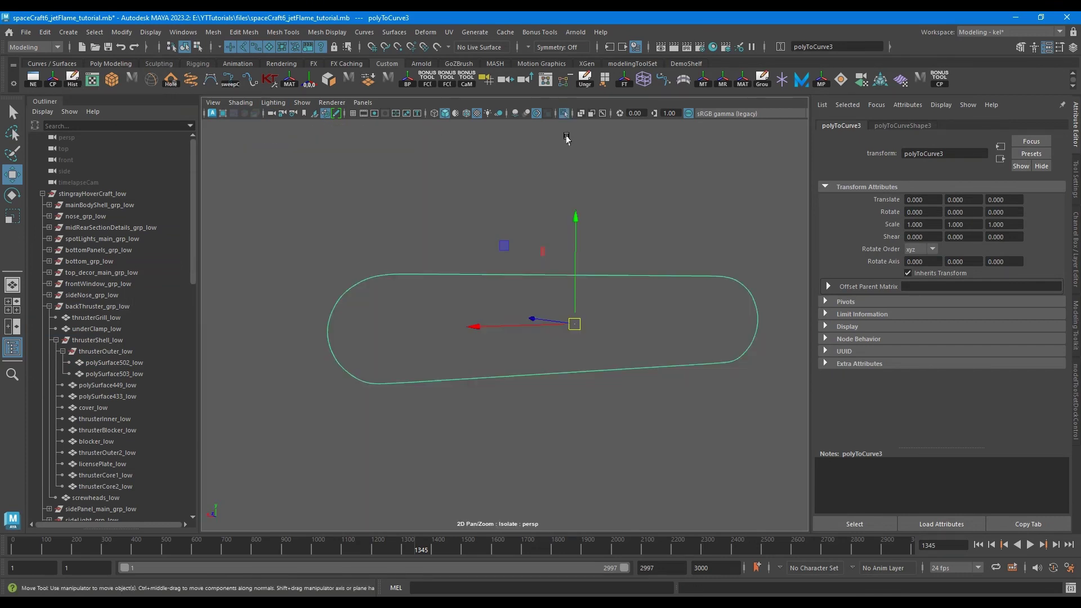
left_click_drag(576, 248, 652, 320, "alt")
middle_click_drag(653, 320, 619, 323, "alt")
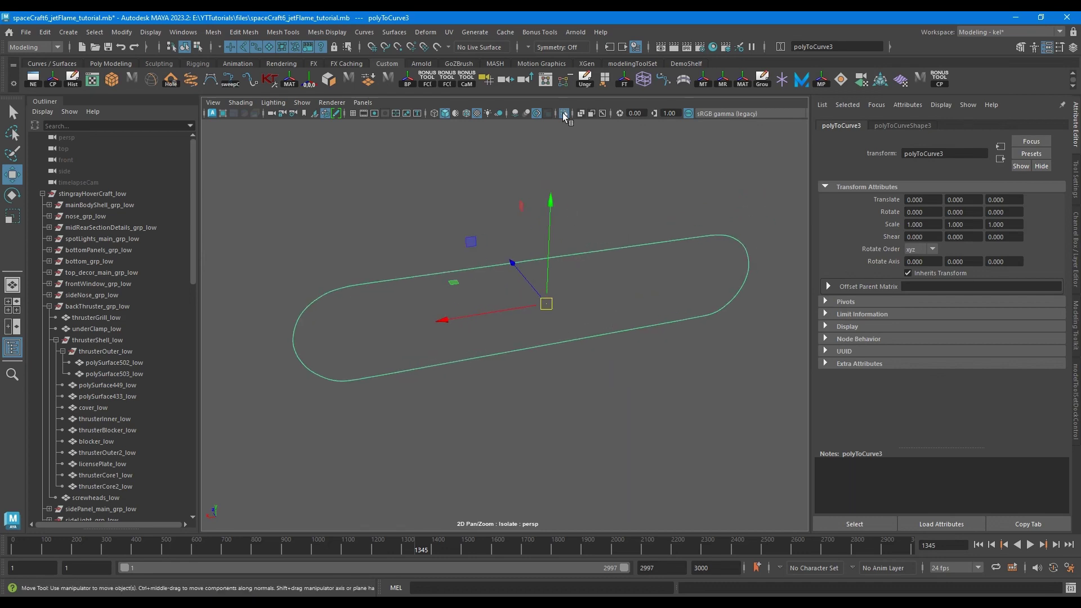
left_click(564, 114)
left_click_drag(611, 303, 470, 300, "alt")
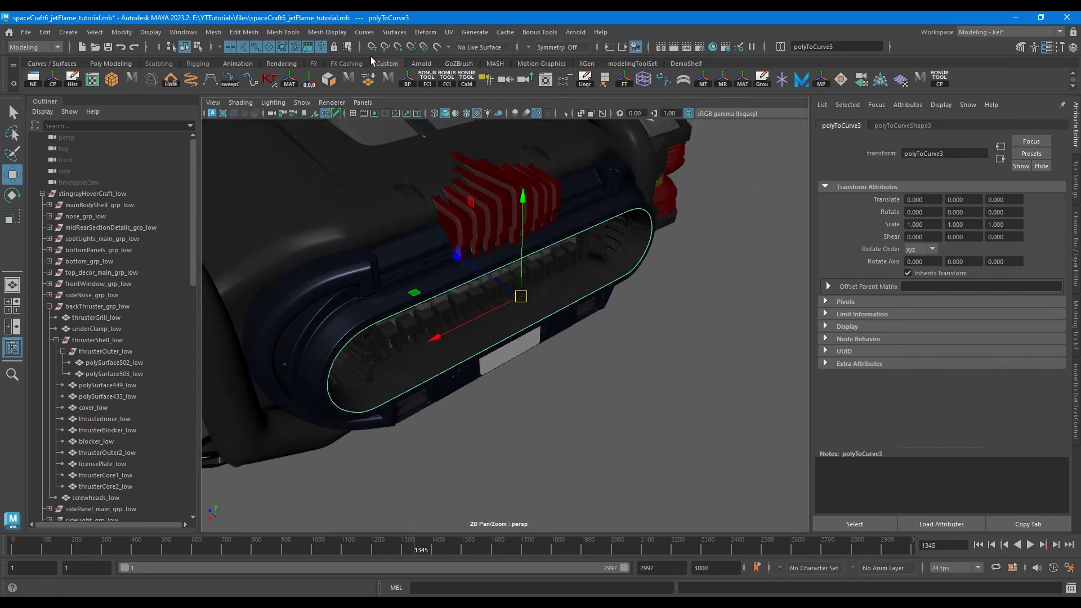
Try rebuilding the thruster opening curve as a uniform linear curve with 36 spans
left_click(366, 34)
left_click(479, 384)
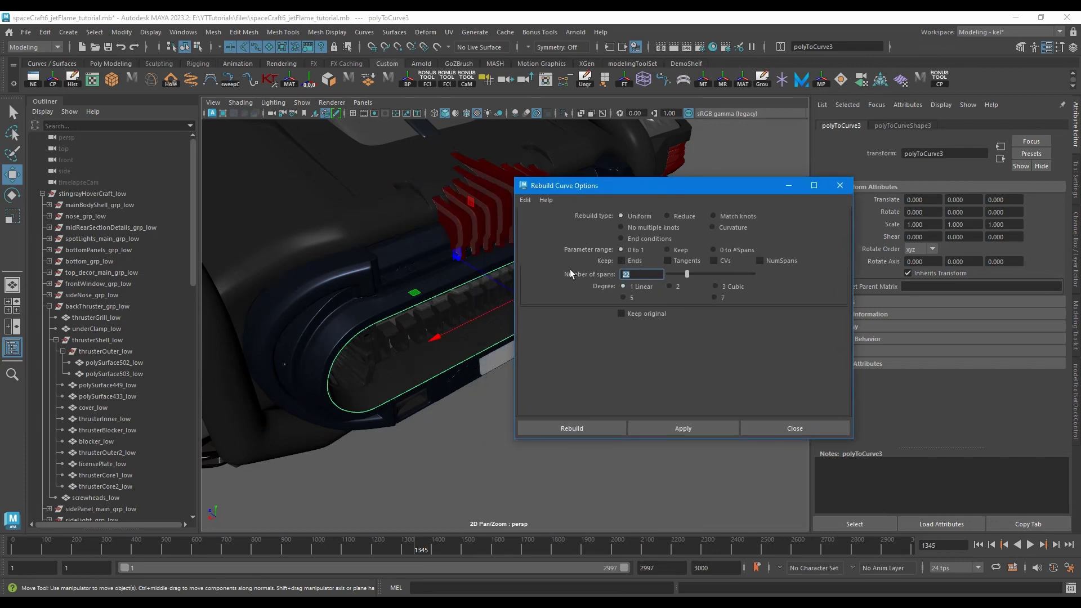
type("35")
left_click(598, 432)
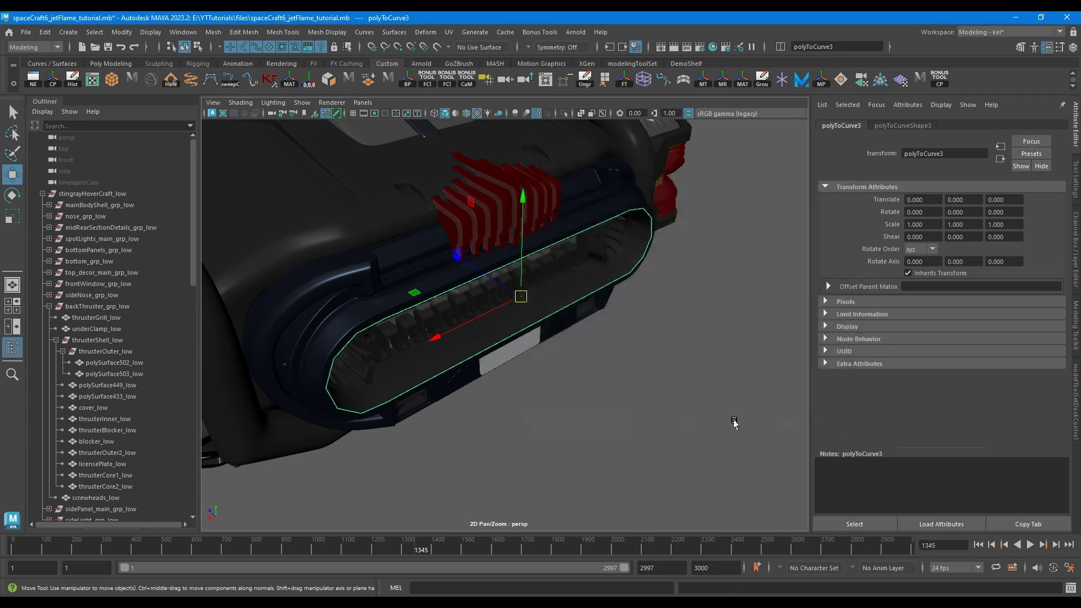
left_click_drag(712, 396, 669, 398, "alt")
left_click_drag(296, 137, 518, 312, "alt")
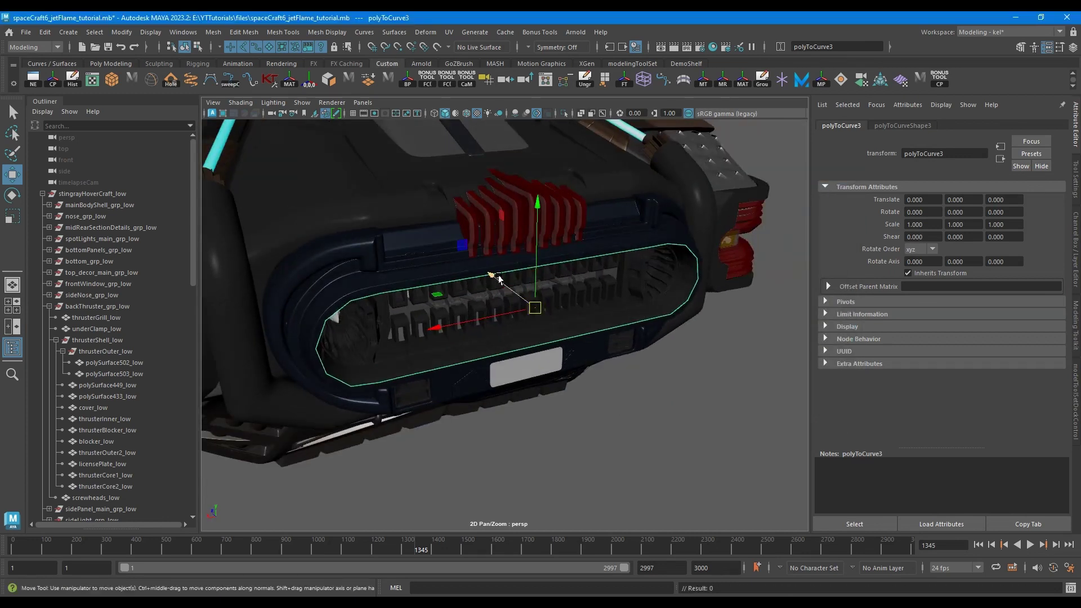
key("3")
Rebuild the thruster opening curve with the number of spans set to 62
left_click(364, 33)
left_click(476, 385)
left_click(364, 32)
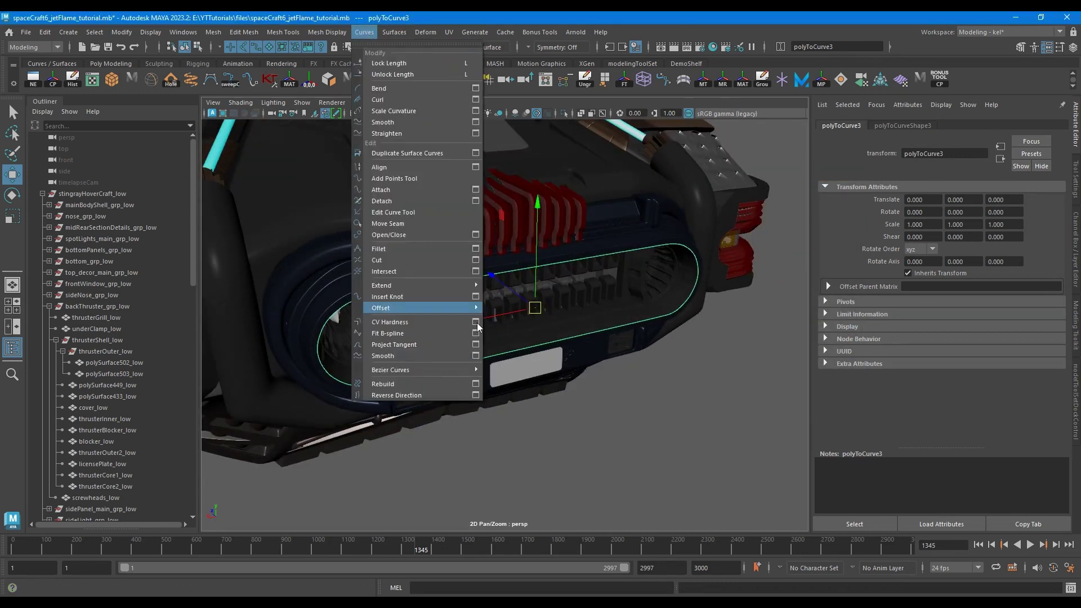
left_click(475, 383)
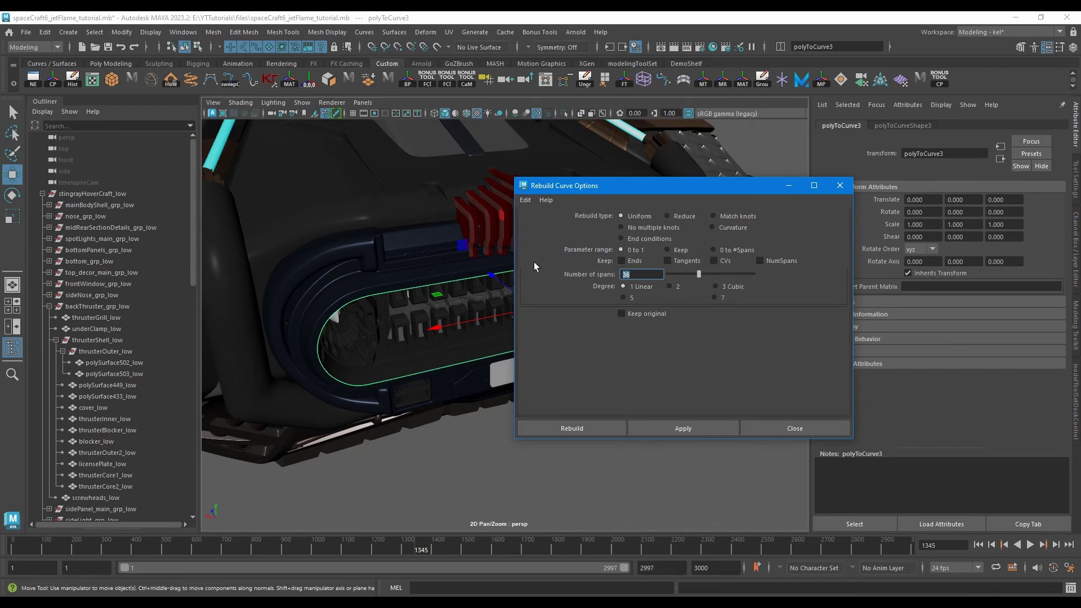
type("62")
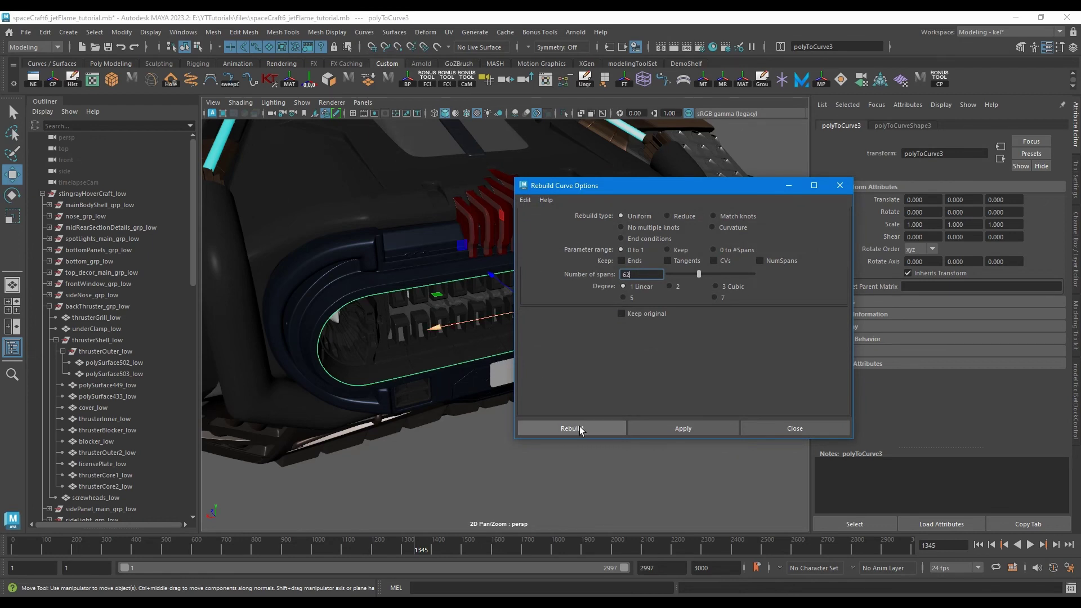
left_click(569, 428)
left_click_drag(696, 385, 602, 394, "alt")
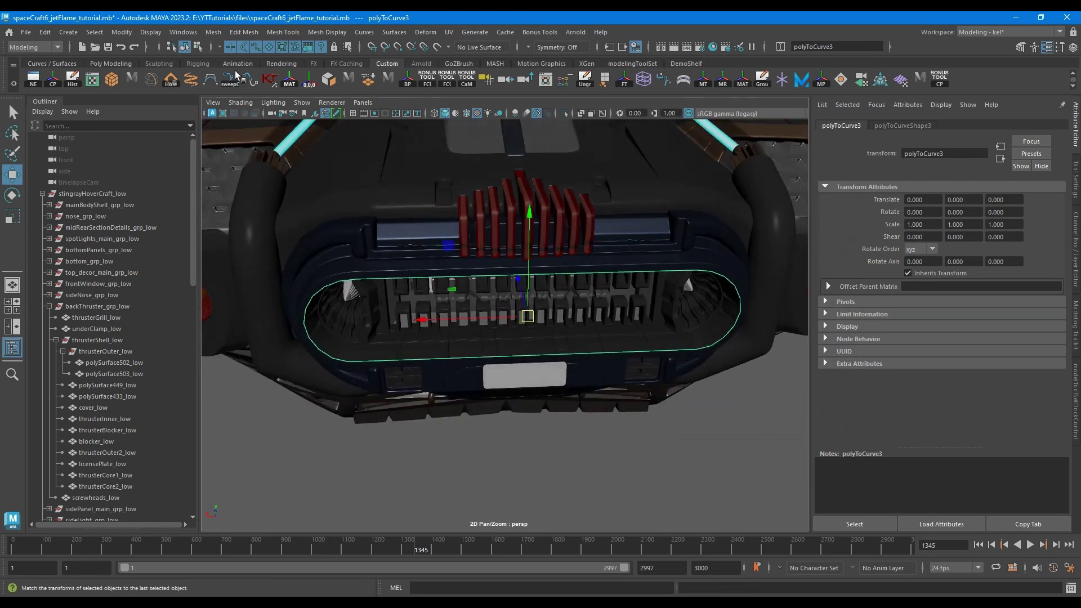
Display the NURBS CVs of the thruster opening curve
left_click(144, 34)
mouse_move(298, 189)
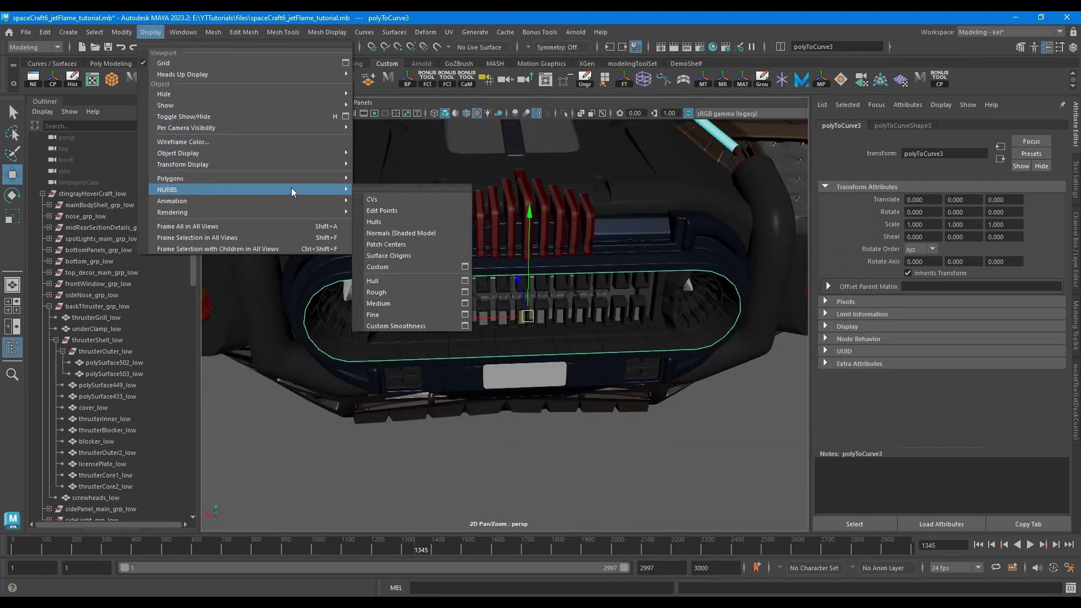
left_click(389, 200)
left_click_drag(484, 349, 648, 338, "alt")
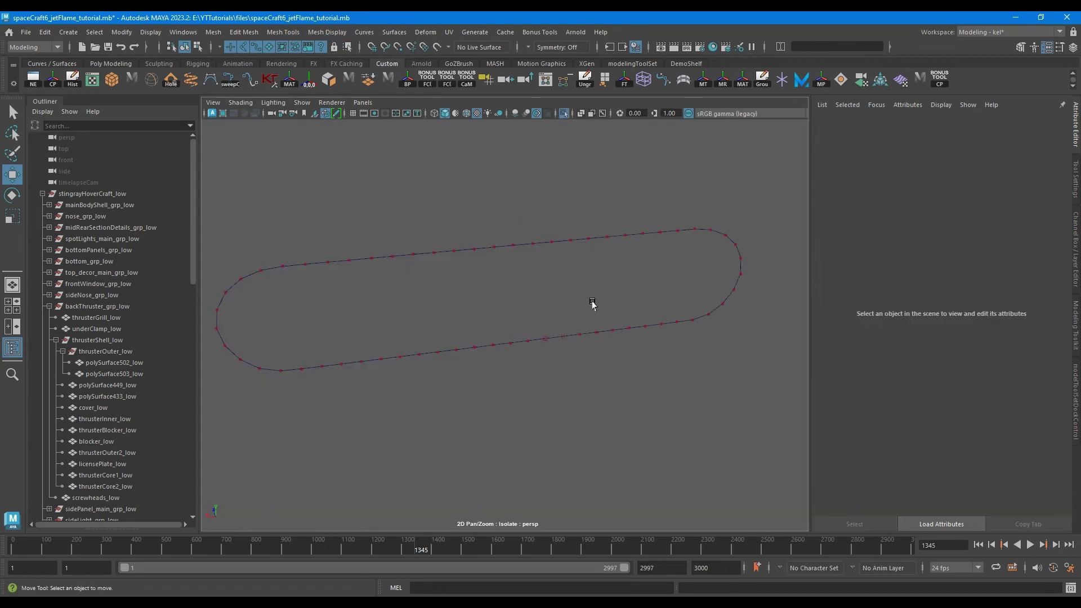
Rebuild the curve as uniform 3 Cubic with the Keep CVs option enabled
left_click(563, 241)
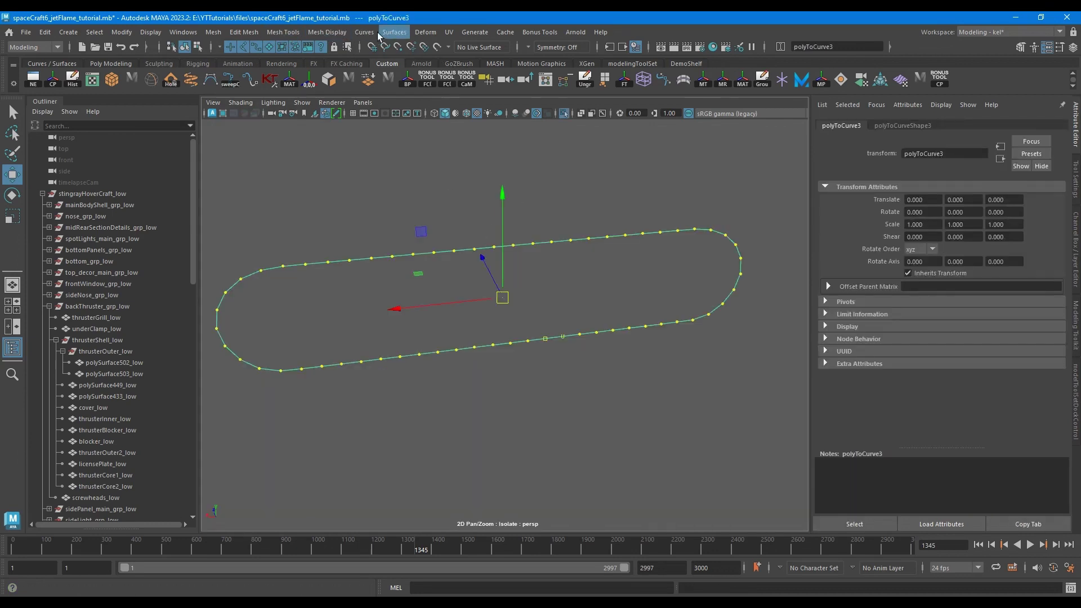
left_click(365, 32)
left_click(475, 384)
left_click(714, 261)
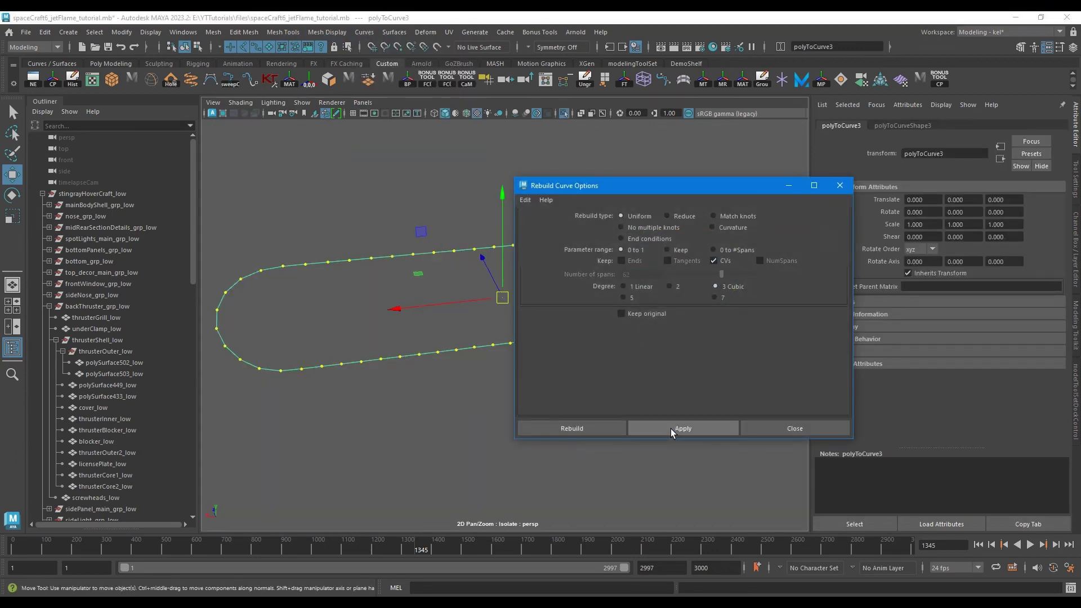
left_click(671, 428)
left_click_drag(651, 186, 772, 182)
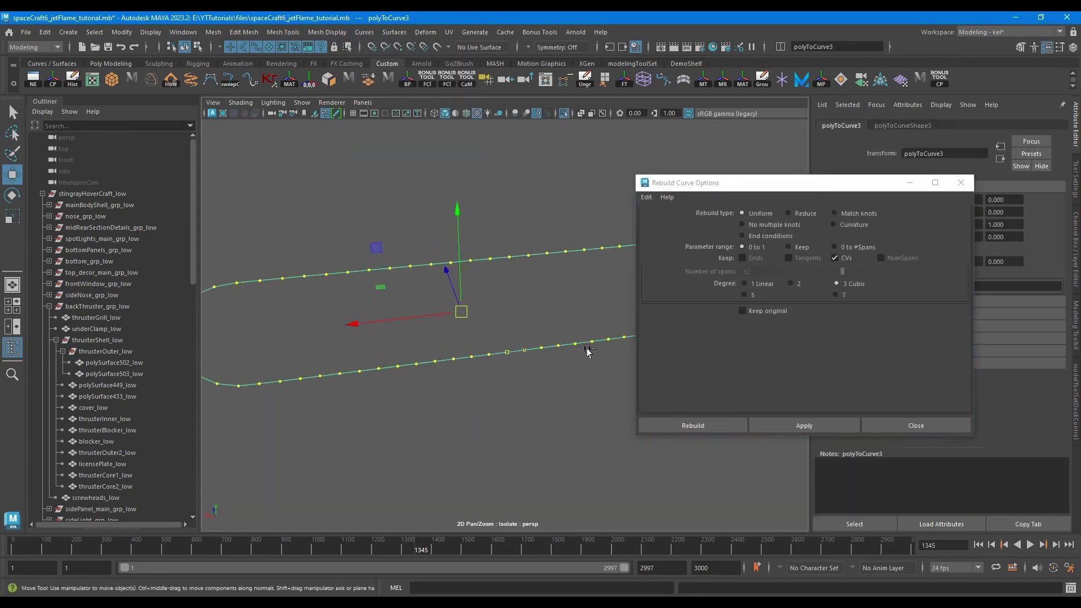
Rebuild the curve again as 3 Cubic with 62 spans, keeping Ends instead of CVs, and close the rebuild options
left_click(835, 259)
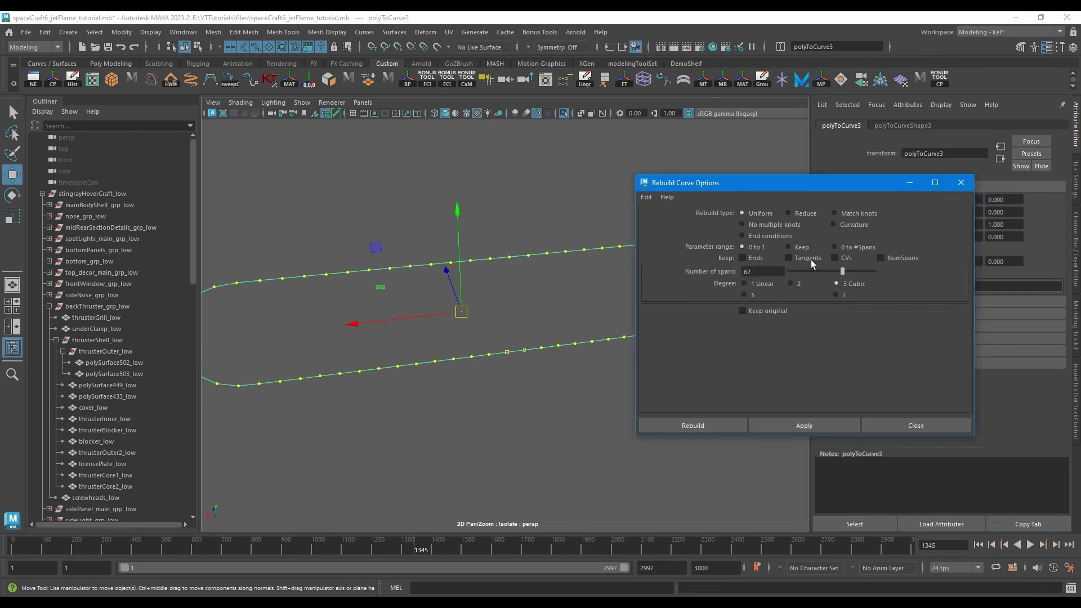
left_click(778, 426)
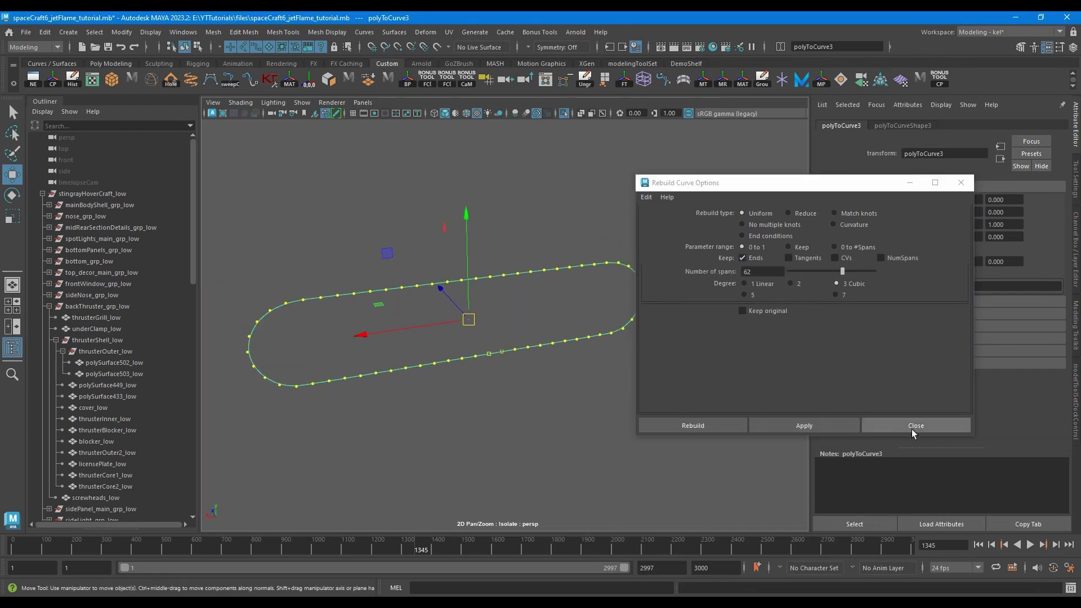
left_click(911, 429)
left_click_drag(477, 323, 523, 299, "alt")
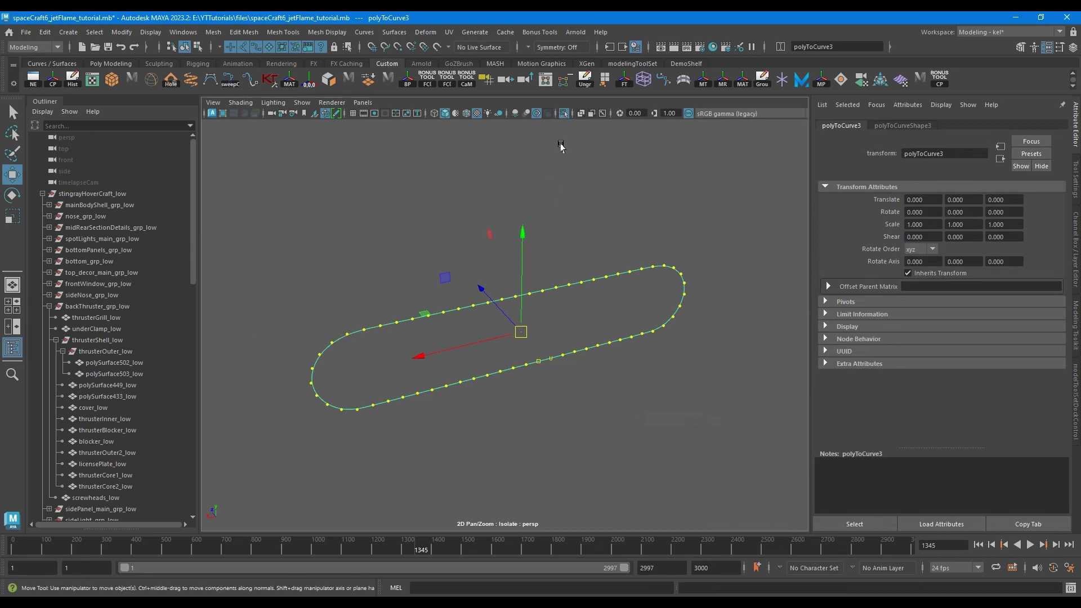
Show the full model again, duplicate the curve and move the copy outward from the thruster to Translate Z -0.421
left_click(563, 114)
left_click_drag(436, 304, 511, 268, "alt")
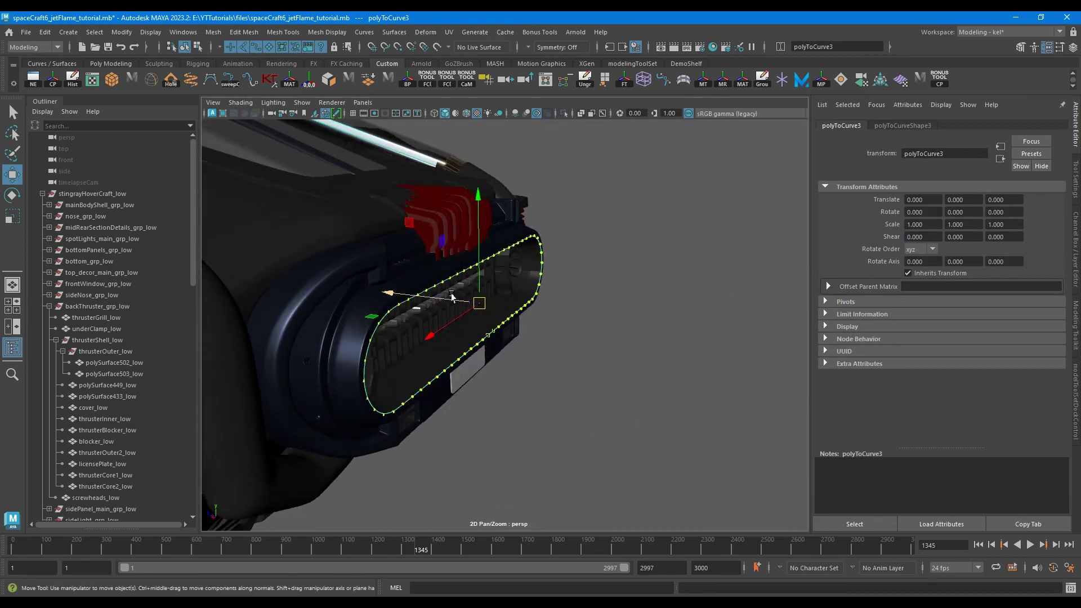
left_click_drag(422, 300, 423, 303)
Try scaling up the duplicated curve and repositioning it behind the thruster, and undo the changes
key("r")
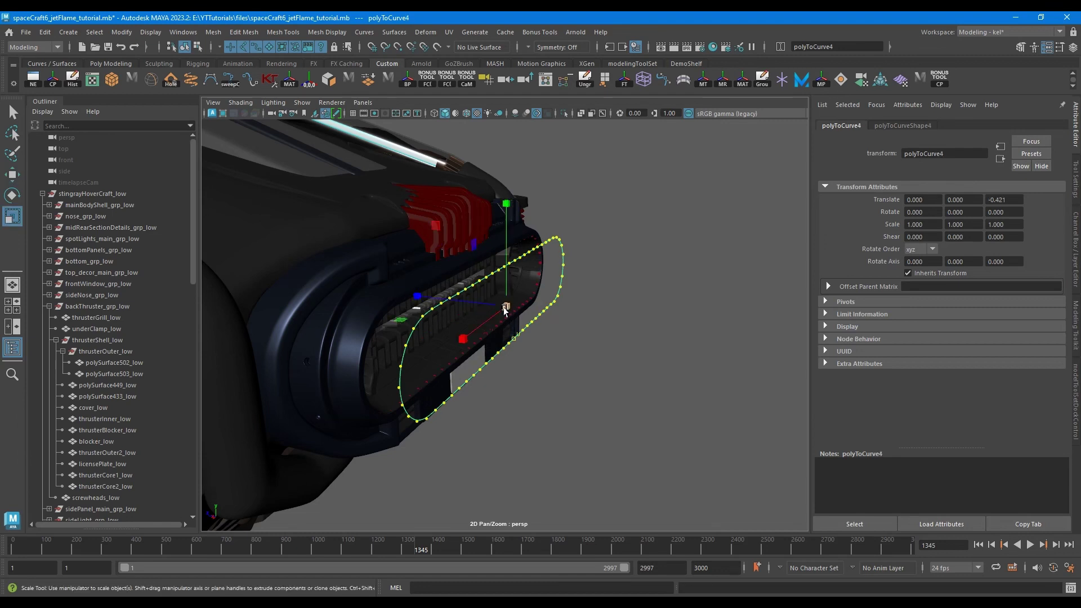
left_click_drag(505, 309, 536, 303)
key("w")
key("ctrl+z")
key("ctrl+z")
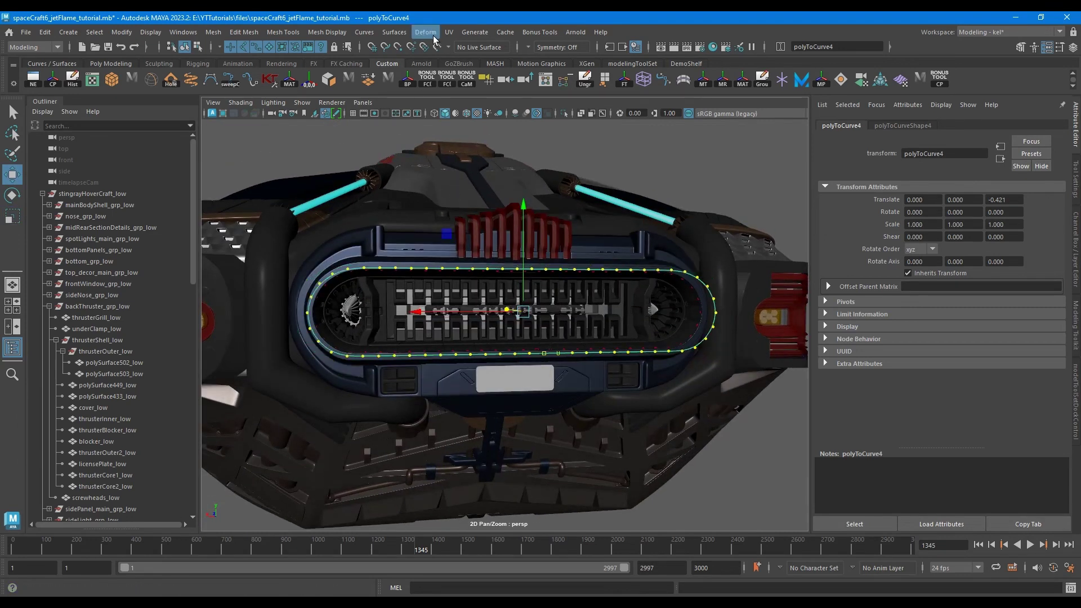
Offset the duplicated thruster curve outward with a distance of -0.204 and a subdivision density of 0
left_click(373, 34)
mouse_move(450, 307)
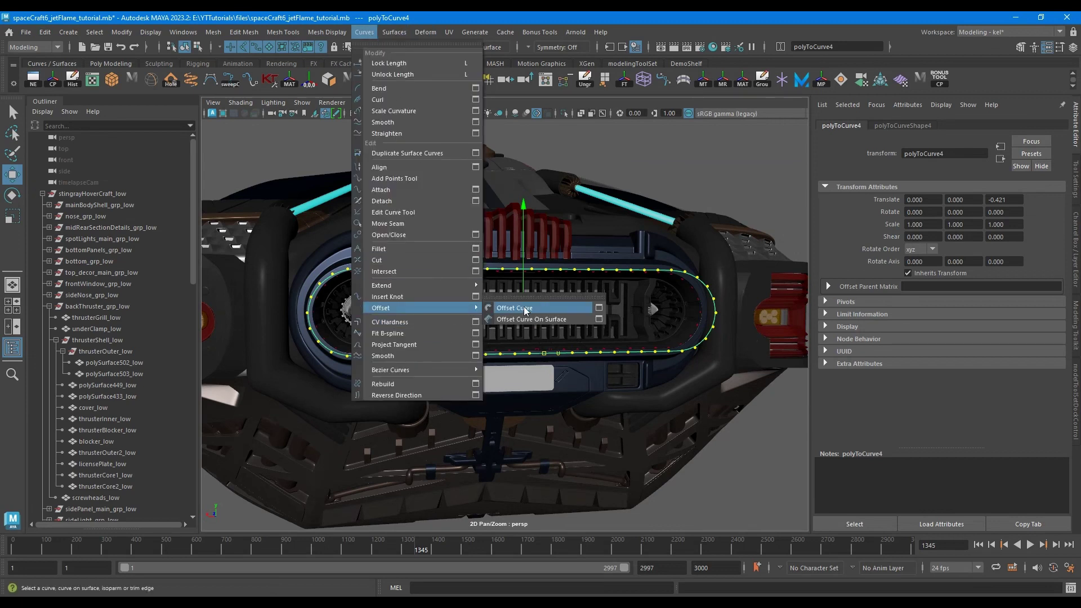
left_click(582, 307)
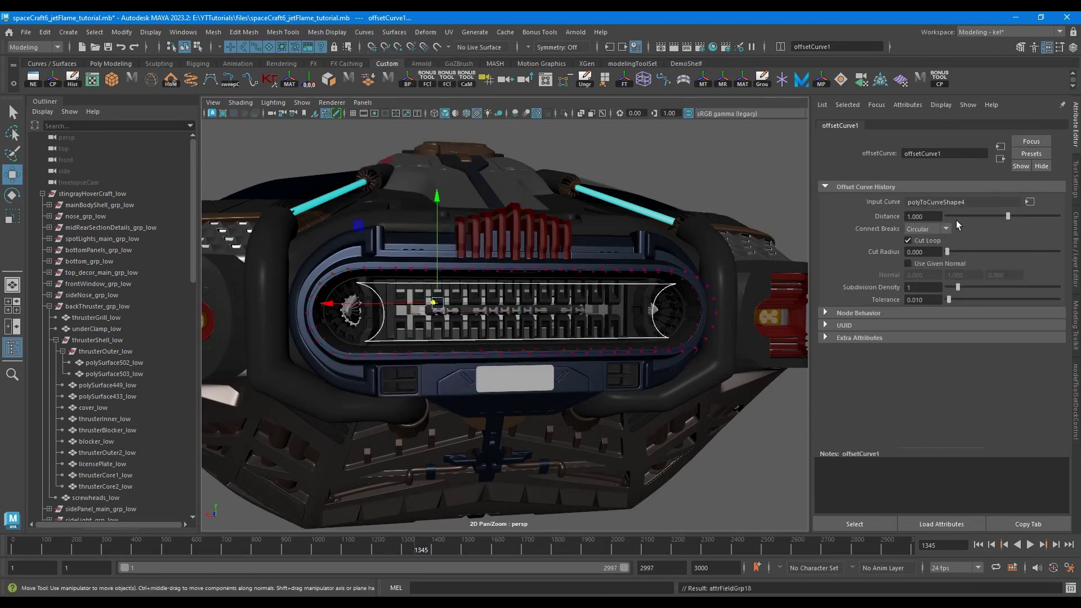
left_click_drag(568, 260, 567, 304, "alt")
mouse_move(1008, 217)
left_mouse_down()
mouse_move(986, 219)
mouse_move(1000, 221)
left_mouse_up()
left_click_drag(558, 325, 557, 365, "alt")
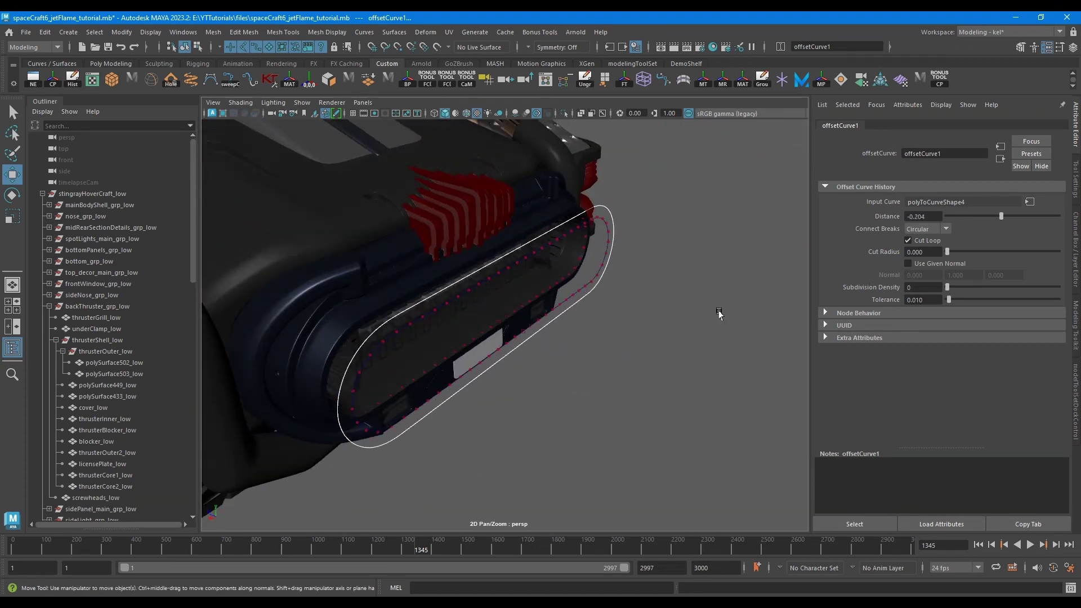
Hide the duplicated curve that was used for the offset and display the CVs of the offset curve
left_click(608, 318)
left_click(605, 241)
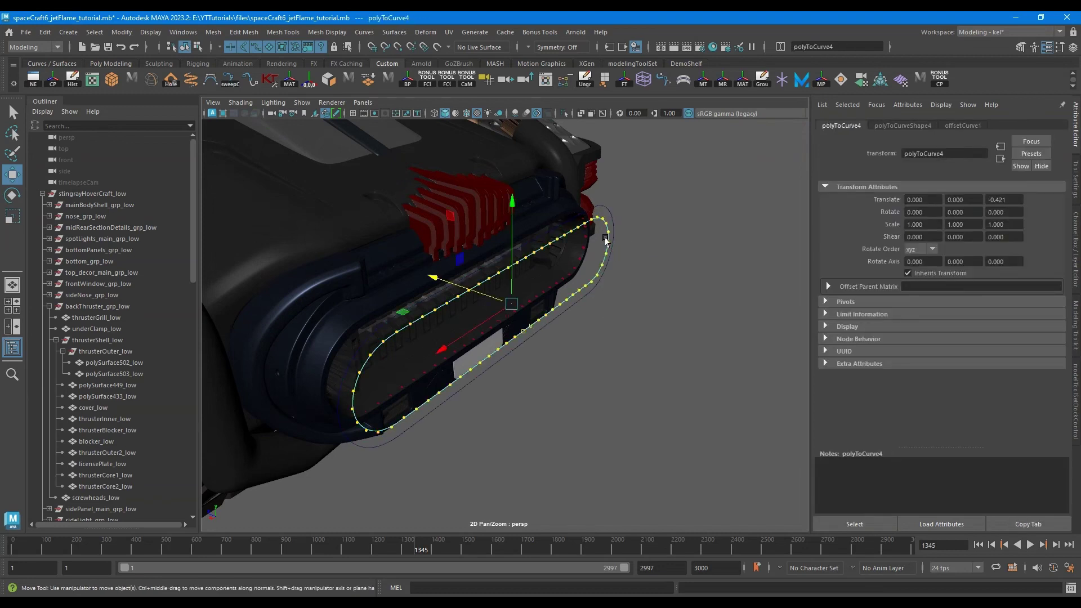
left_click(604, 239)
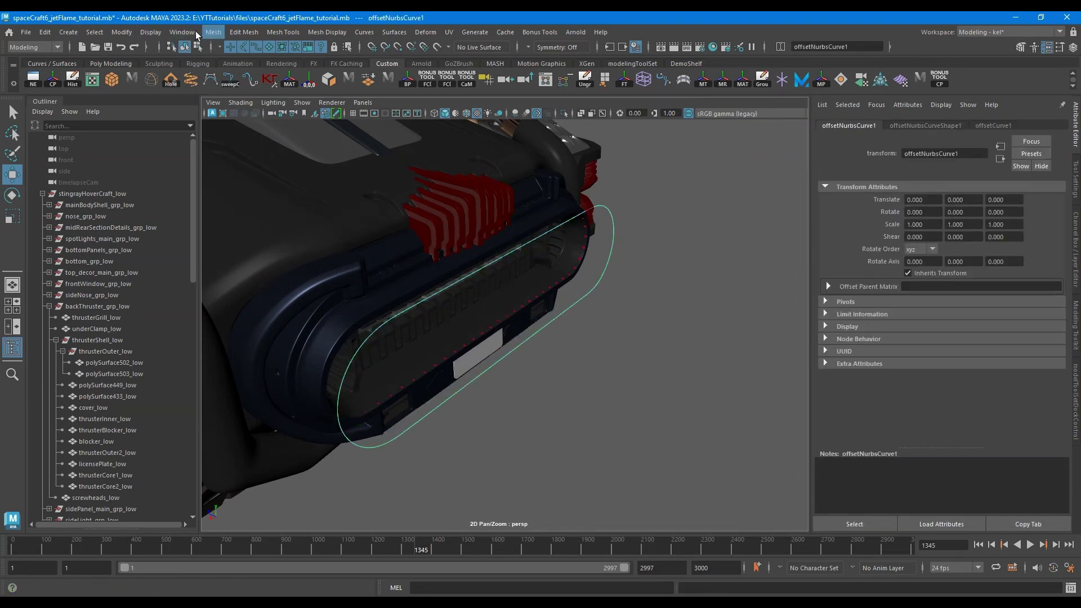
left_click(152, 33)
mouse_move(212, 189)
left_click(383, 194)
mouse_move(621, 326)
left_mouse_down("alt")
mouse_move(616, 308)
mouse_move(623, 325)
left_mouse_up("alt")
Select the rebuilt thruster curve polyToCurve3 together with the offset curve and isolate both in the viewport
scroll(144, 395, "down", 15)
left_click(89, 453)
left_click(95, 476, "ctrl")
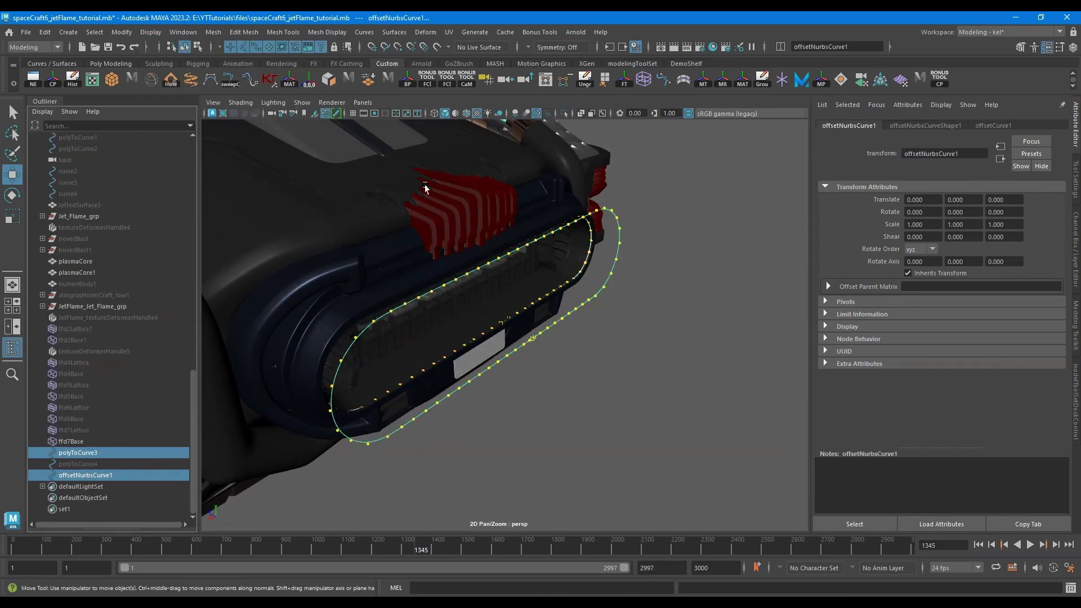
left_click_drag(425, 185, 564, 117, "alt")
left_click(565, 114)
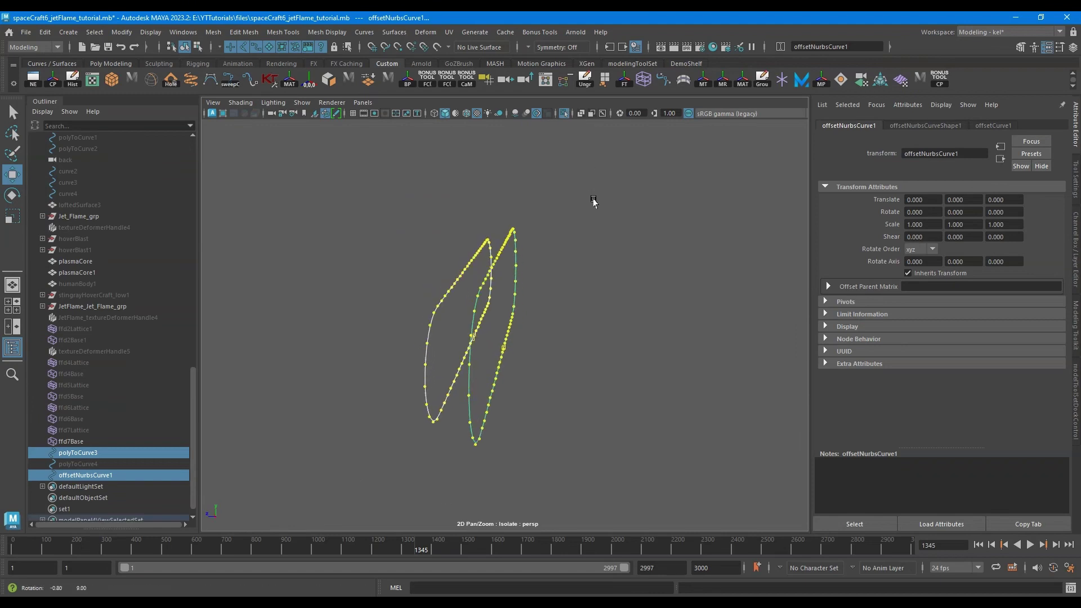
Loft the two curves as linear polygons using control-point tessellation, and set Section Spans to 3
left_click(374, 32)
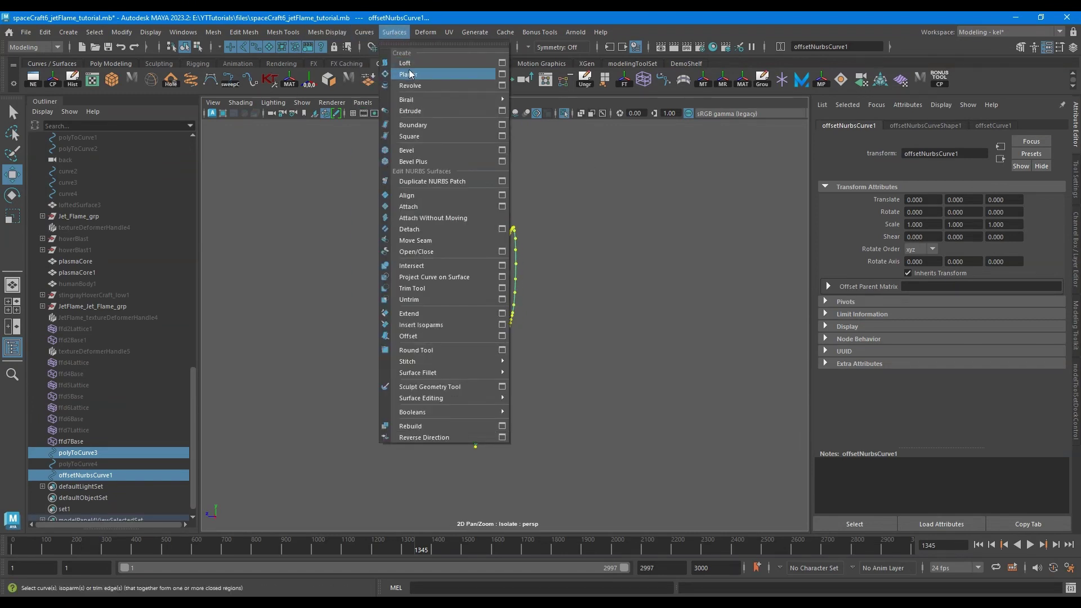
mouse_move(394, 32)
left_click(502, 64)
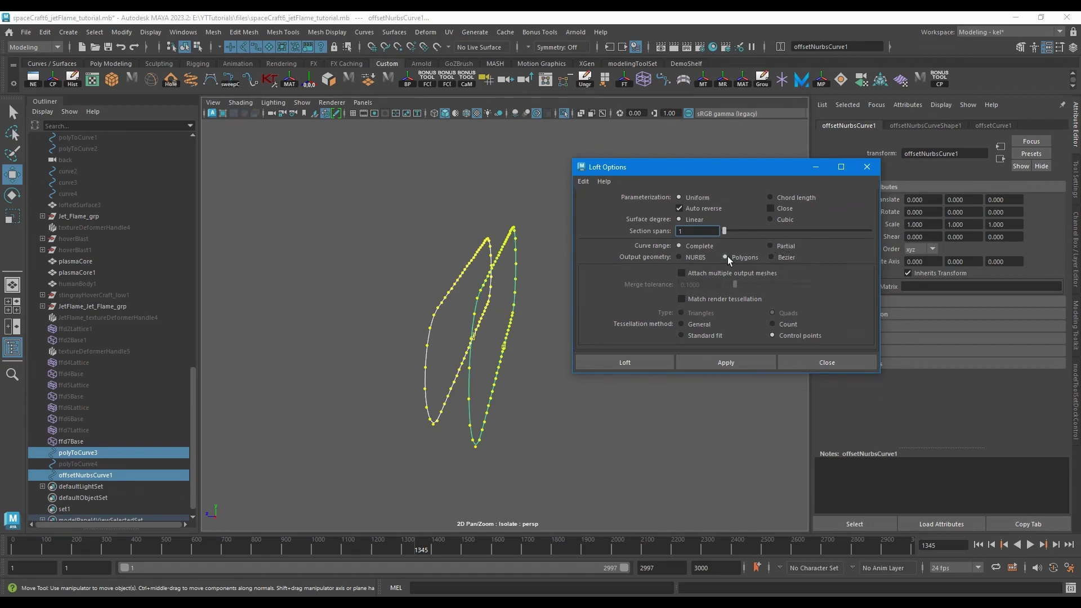
left_click(625, 364)
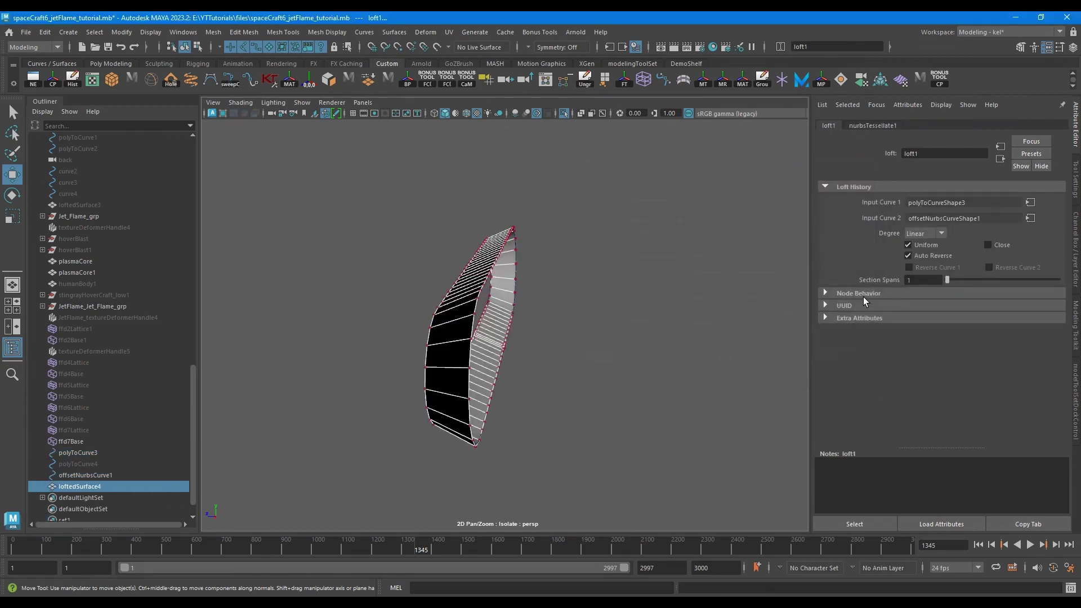
left_click_drag(963, 281, 974, 281)
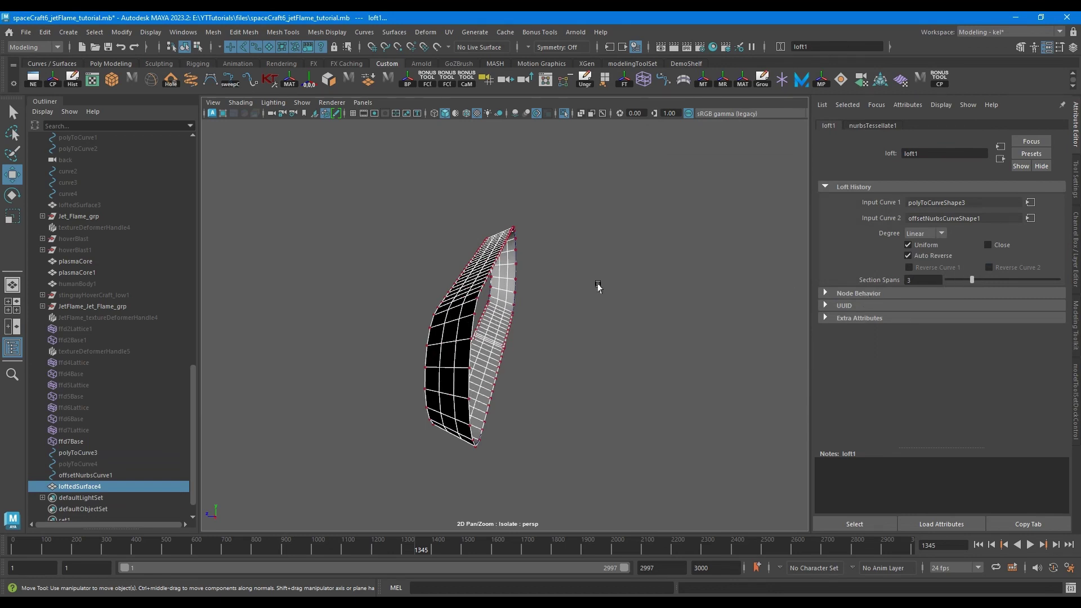
Check the lofted band's face layout and set its Section Spans to 4
left_click_drag(597, 286, 475, 293, "alt")
right_click_drag(475, 292, 574, 338, "alt")
left_click_drag(574, 338, 617, 360, "alt")
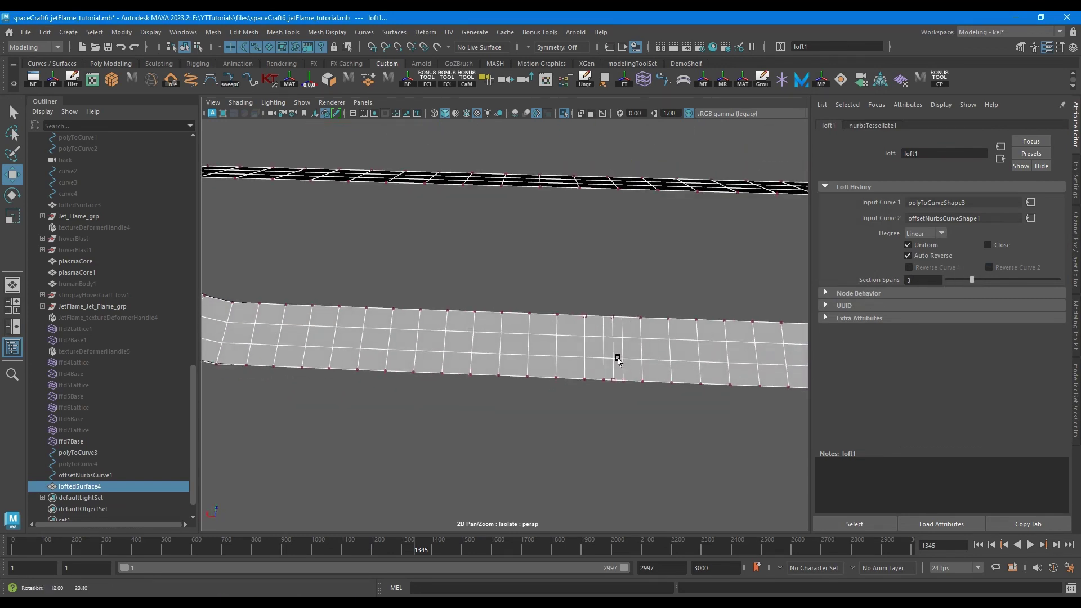
right_click_drag(618, 361, 408, 310, "alt")
left_click_drag(408, 310, 568, 259, "alt")
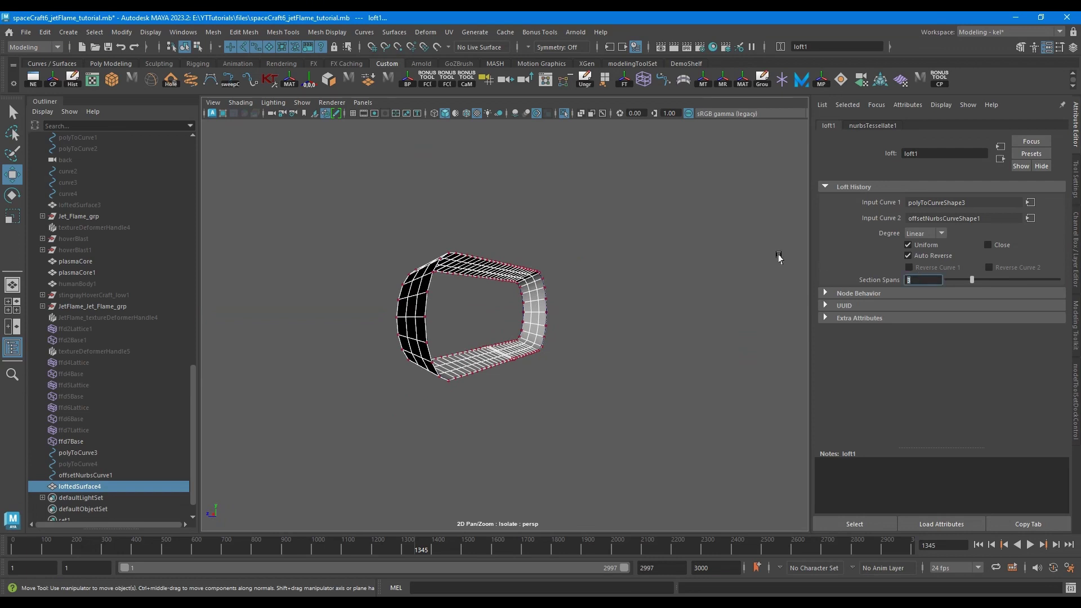
left_click_drag(552, 307, 571, 337, "alt")
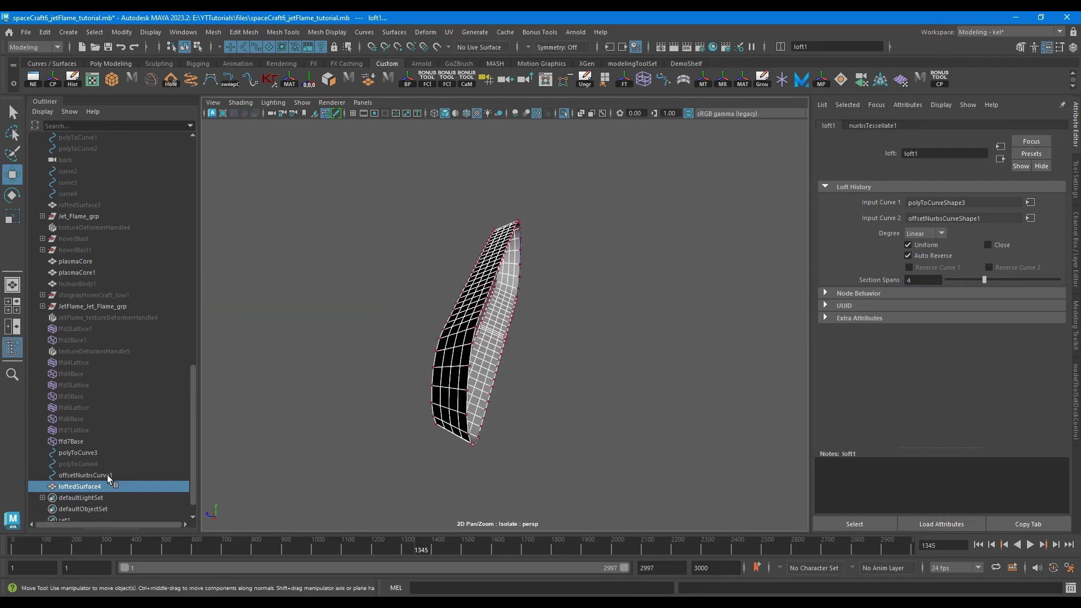
Show the full model again and move the offset curve slightly outward from the thruster
left_click(107, 474)
left_click(564, 114)
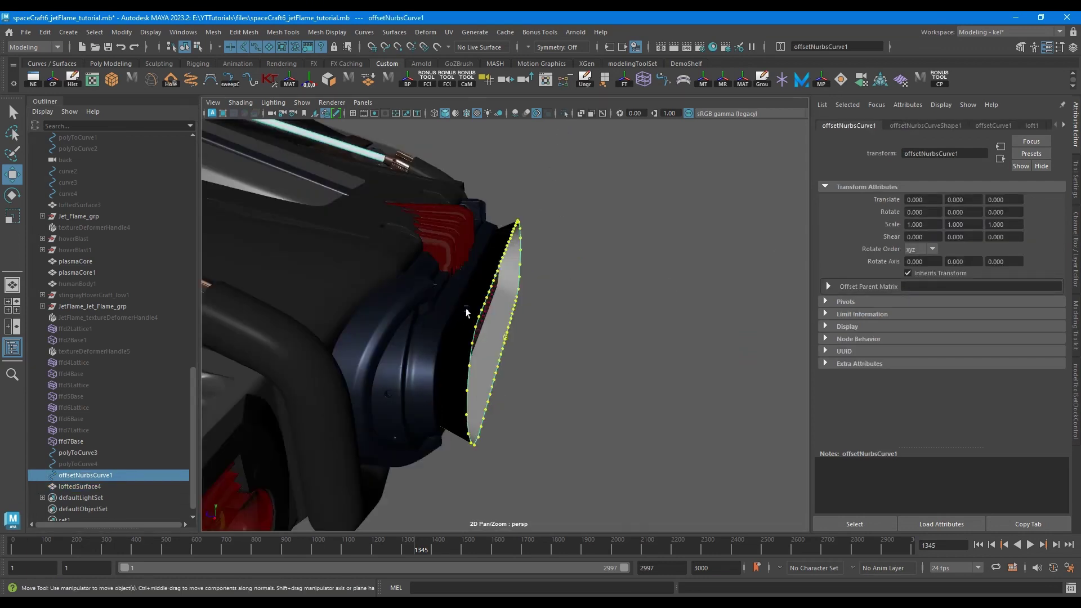
left_click_drag(466, 312, 579, 336, "alt")
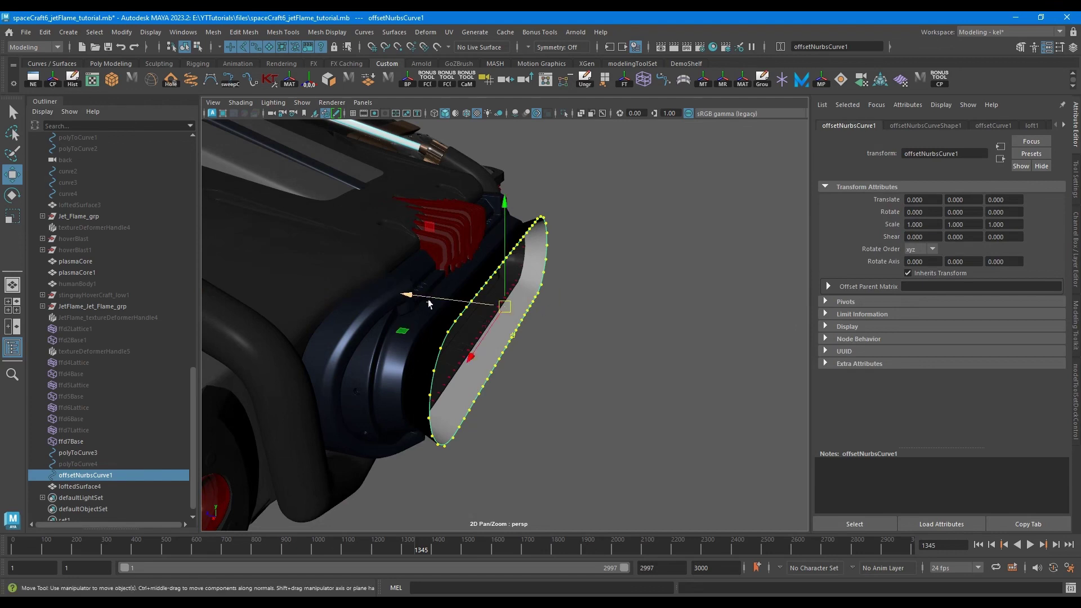
left_click_drag(430, 304, 434, 304)
Open the tessellation settings of the lofted surface
left_click(490, 374)
left_click(913, 126)
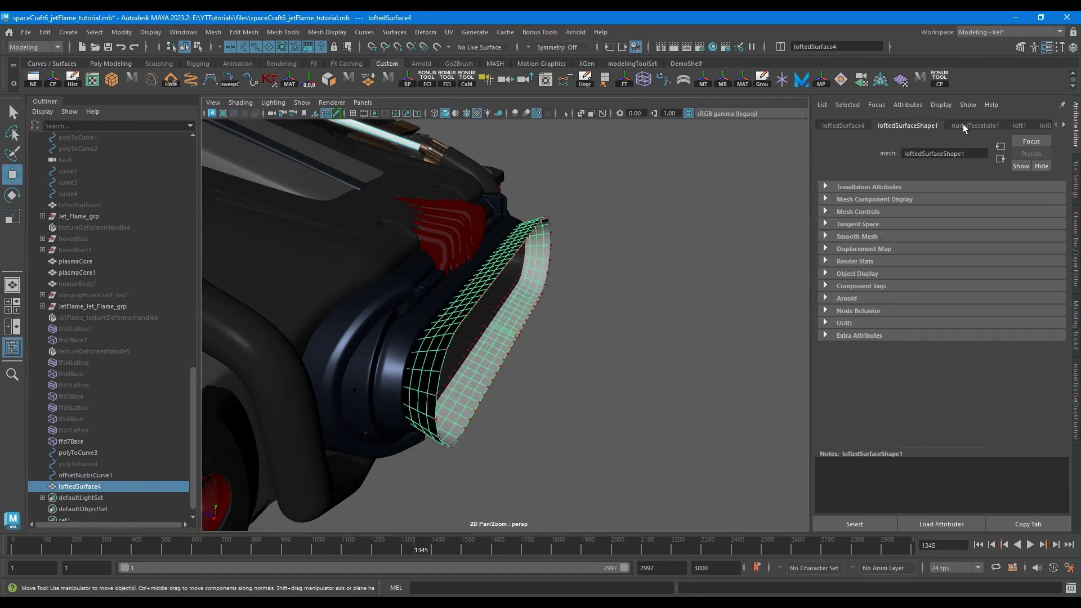
left_click(964, 125)
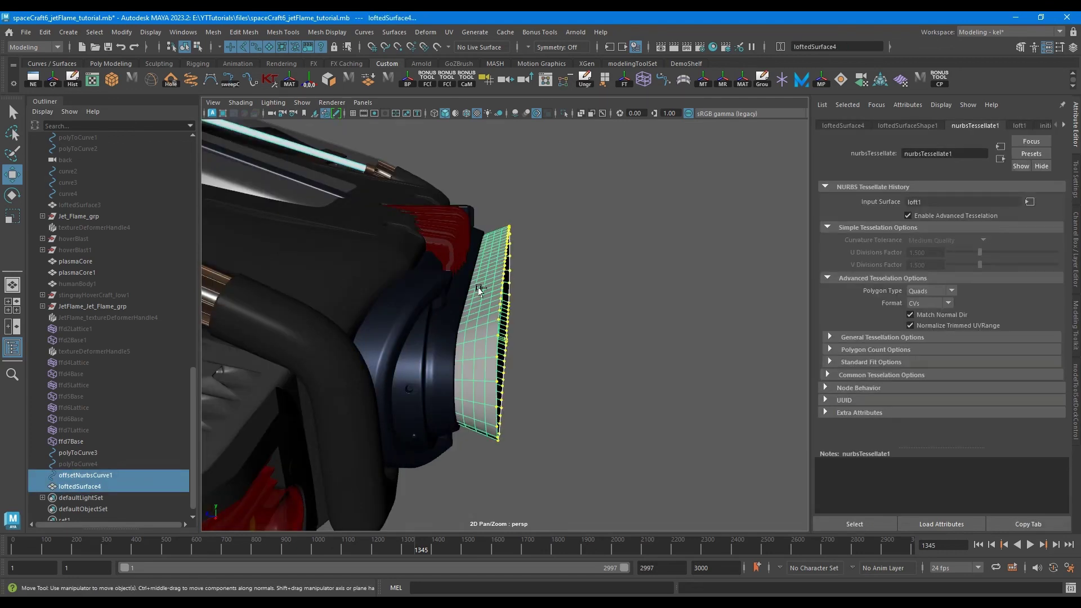
Try scaling the lofted surface together with the offset curve, and undo the scaling
left_click(478, 290, "ctrl")
key("r")
left_click_drag(505, 308, 487, 307)
key("ctrl+z")
Delete the lofted surface's construction history and hide its source curves
left_click_drag(584, 324, 482, 367, "alt")
key("w")
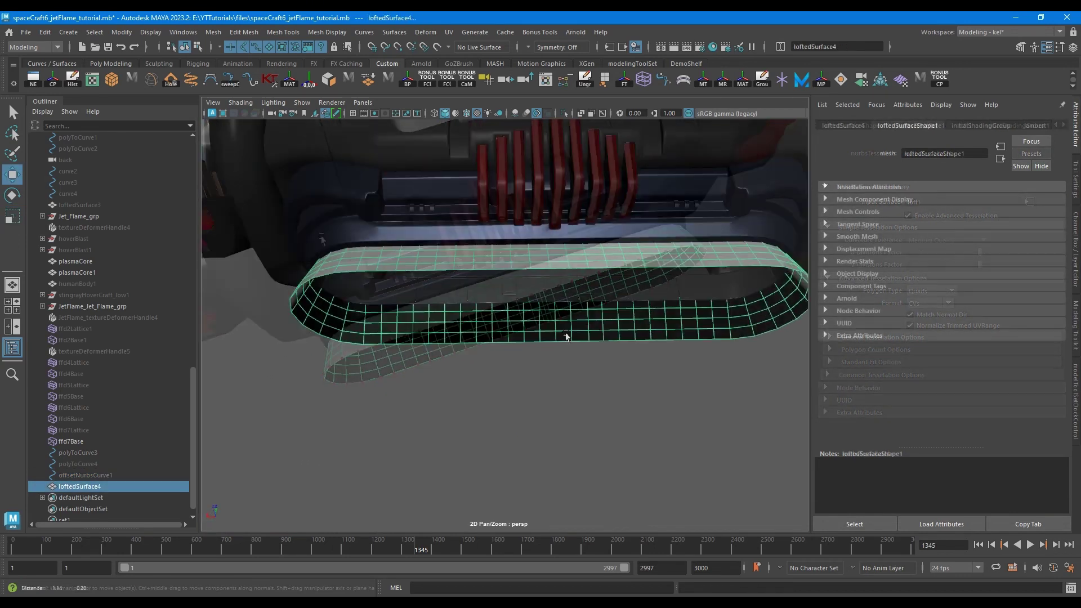
left_click_drag(567, 335, 596, 289, "alt")
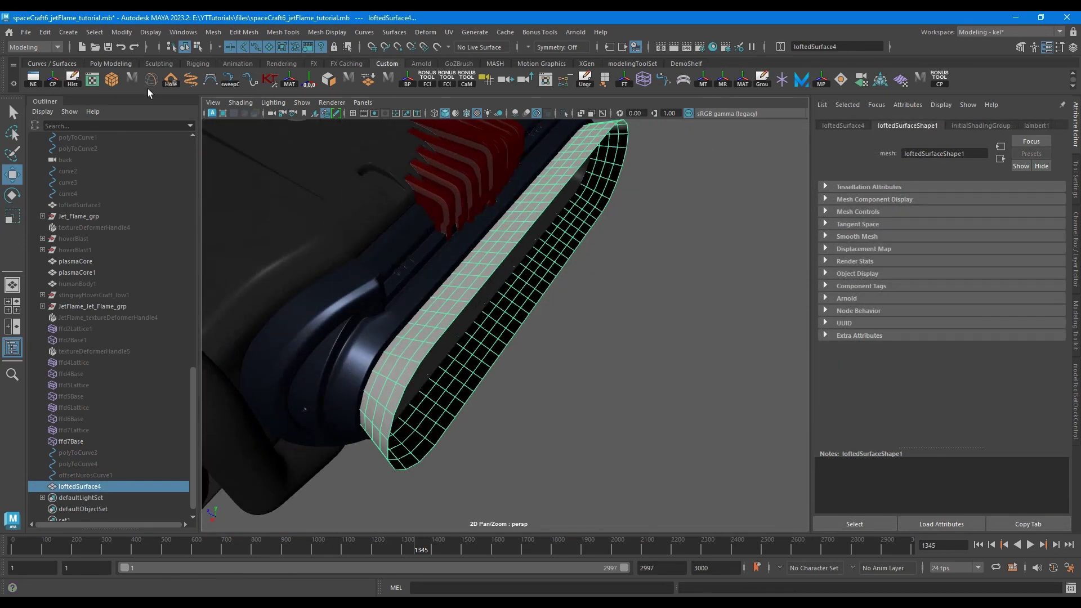
Add a lattice deformer to the lofted surface and set its T Divisions to 4
left_click(425, 32)
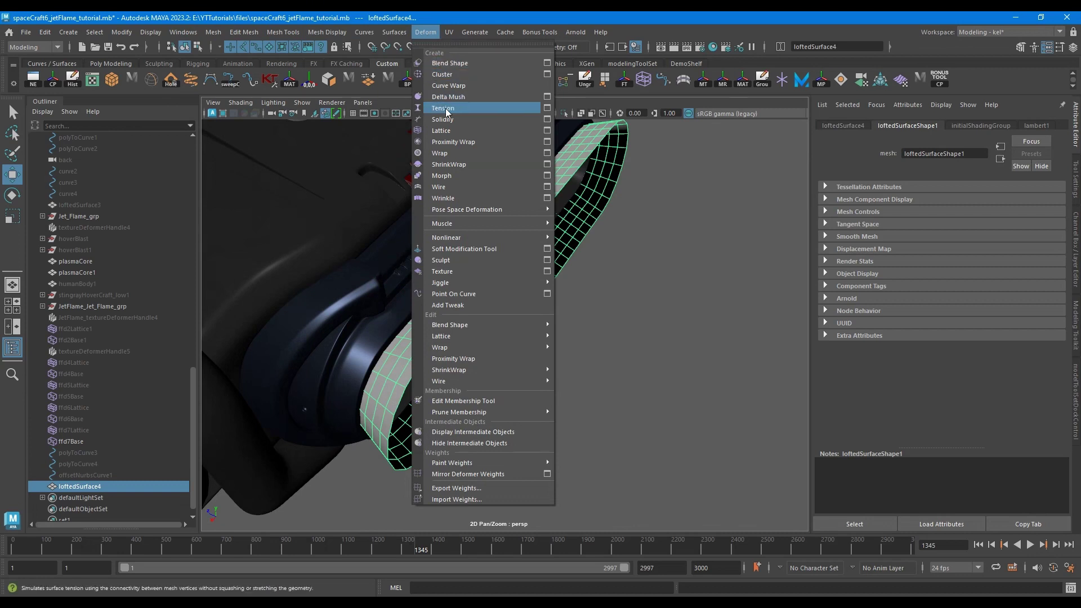
left_click(447, 134)
left_click_drag(596, 234, 647, 234, "alt")
left_click(890, 126)
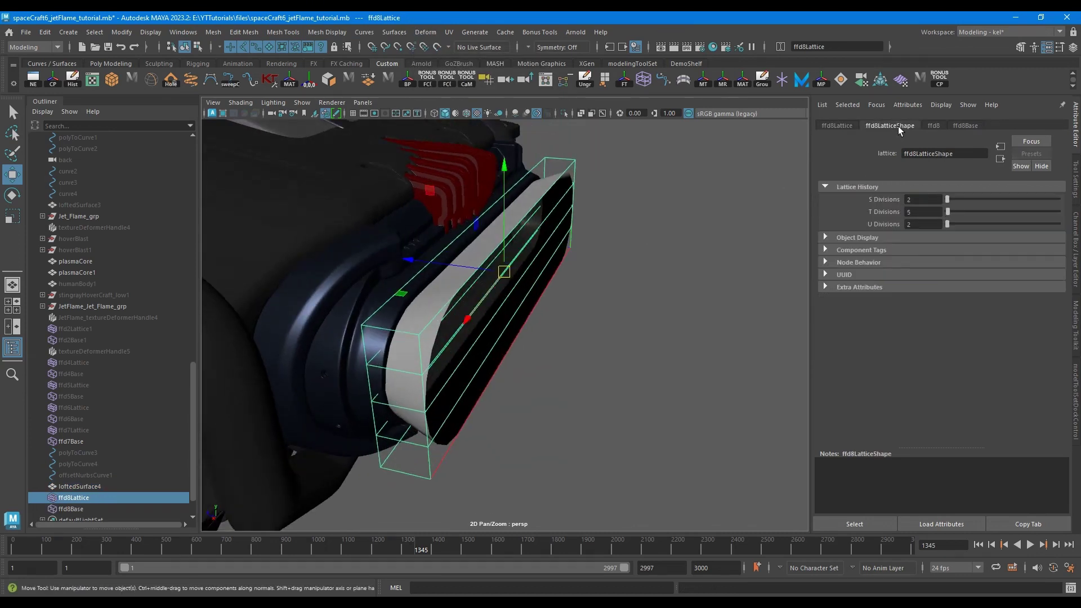
type("4")
key("Return")
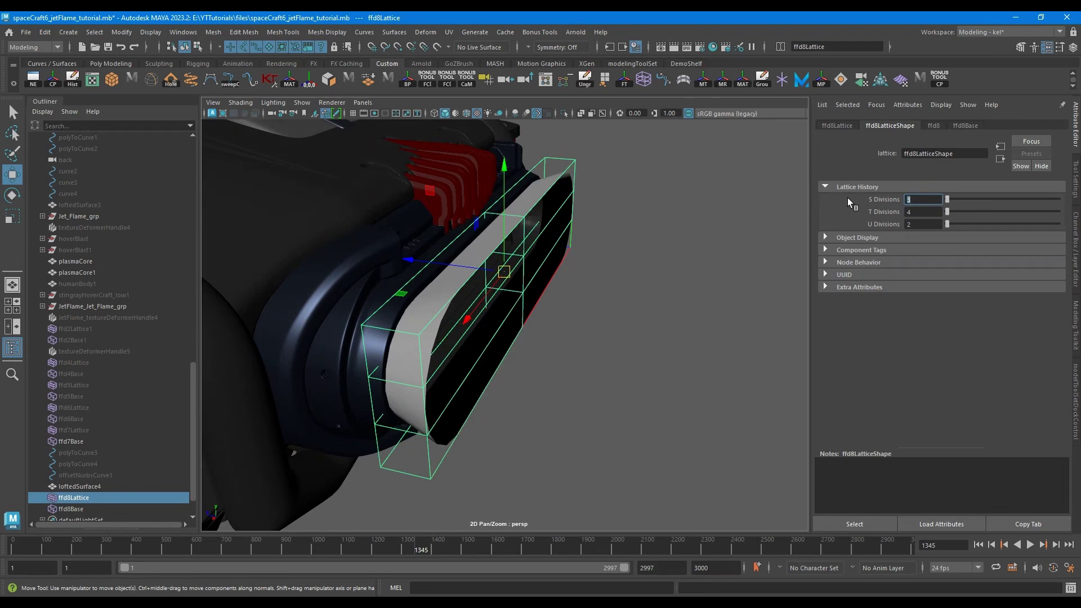
Set the lattice's U Divisions to 3 and its S Divisions to 4
key("Tab")
key("Tab")
type("3")
key("Return")
left_click_drag(572, 287, 618, 288, "alt")
type("4")
key("Return")
Scale up the outermost row of lattice points slightly, first uniformly and further in height, to flare the surface
right_click_drag(622, 295, 620, 270)
left_click_drag(589, 481, 494, 200)
mouse_move(587, 264)
left_mouse_down("alt")
mouse_move(564, 265)
mouse_move(574, 259)
left_mouse_up("alt")
key("r")
left_click_drag(551, 302, 553, 303)
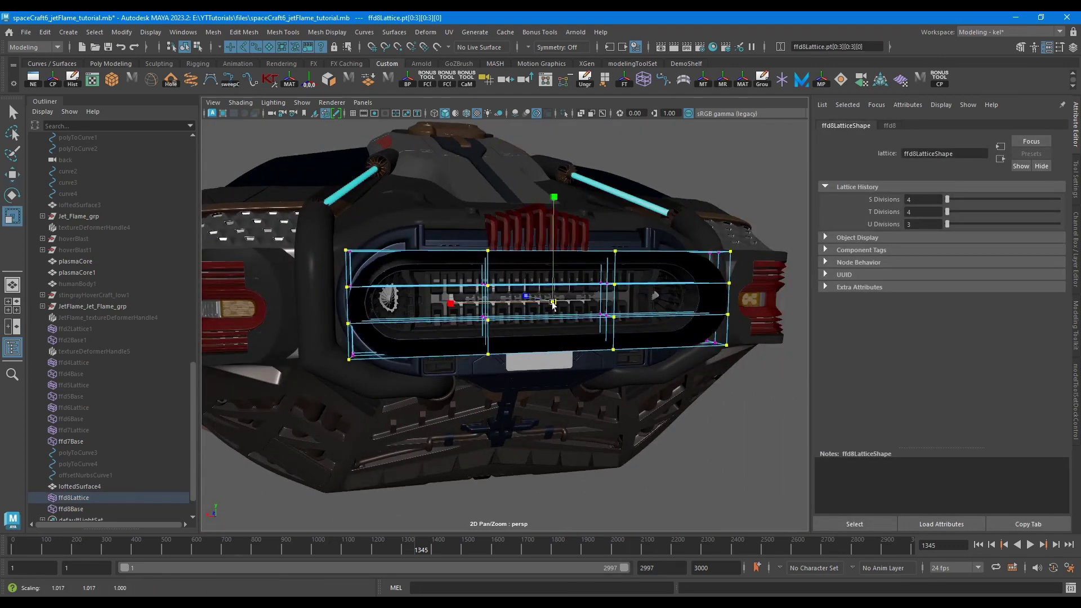
left_click_drag(552, 198, 552, 186)
Examine the profile of the flared surface against the thruster from the side and at an angle
left_click_drag(543, 237, 602, 247, "alt")
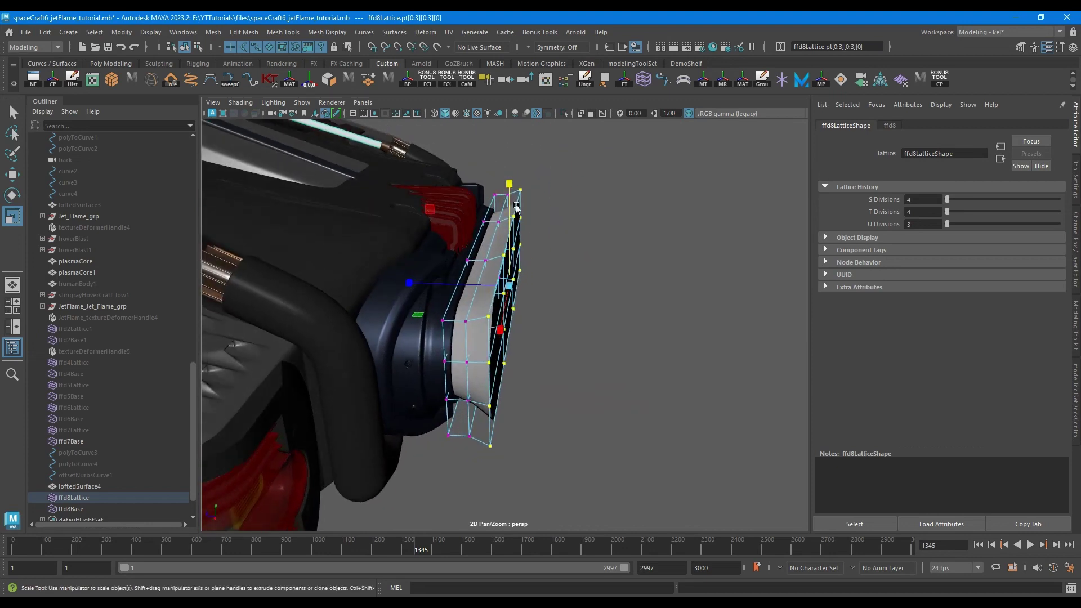
scroll(538, 266, "up", 3)
left_click_drag(538, 266, 538, 257, "alt")
left_click_drag(510, 273, 472, 285)
key("w")
key("b")
key("b")
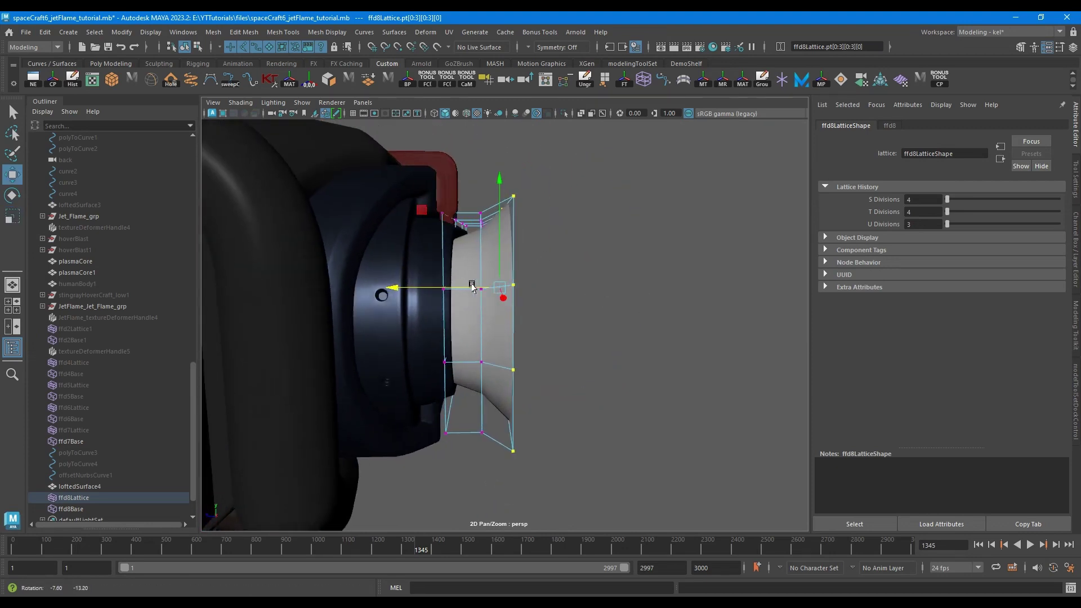
left_click(496, 327)
left_click_drag(531, 323, 577, 251, "alt")
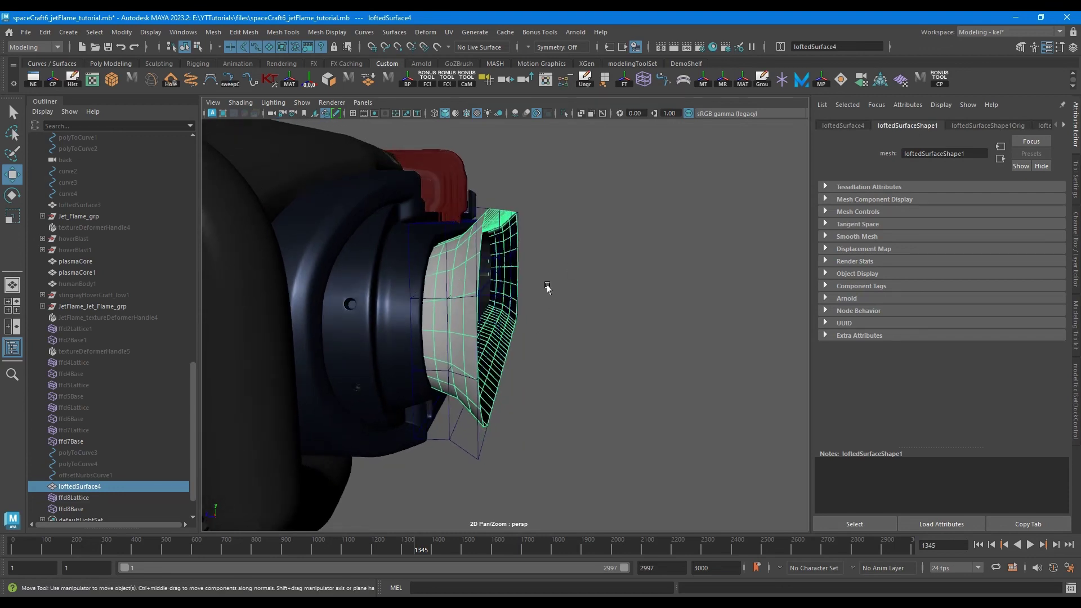
left_click(513, 329)
left_click_drag(591, 377, 573, 439, "alt")
Select the middle and outer rows of lattice points and scale them slightly along the X axis
key("F9")
left_click_drag(625, 471, 471, 124)
left_click_drag(508, 213, 533, 233, "alt")
left_click_drag(419, 269, 498, 301)
key("r")
left_click_drag(472, 310, 469, 314)
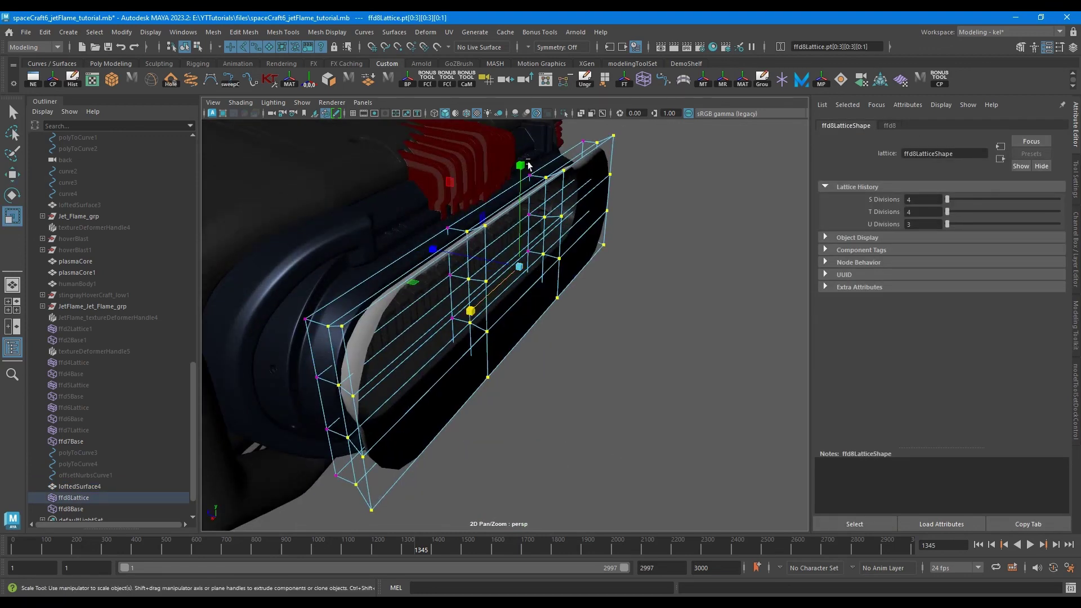
Try reducing the height of the selected lattice points, and undo the change
left_click_drag(527, 163, 522, 171)
key("ctrl+z")
key("w")
Set the lattice deformer's Local Influence S, T and U to 4 for the lofted surface
left_click(586, 243)
left_click_drag(651, 310, 788, 234, "alt")
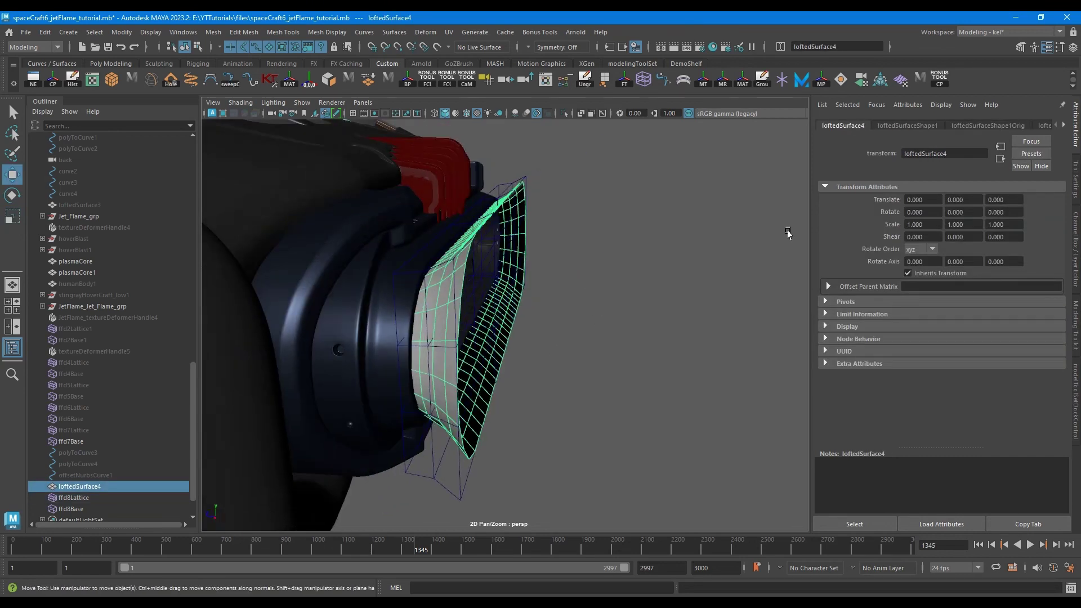
left_click(1000, 126)
left_click(1039, 125)
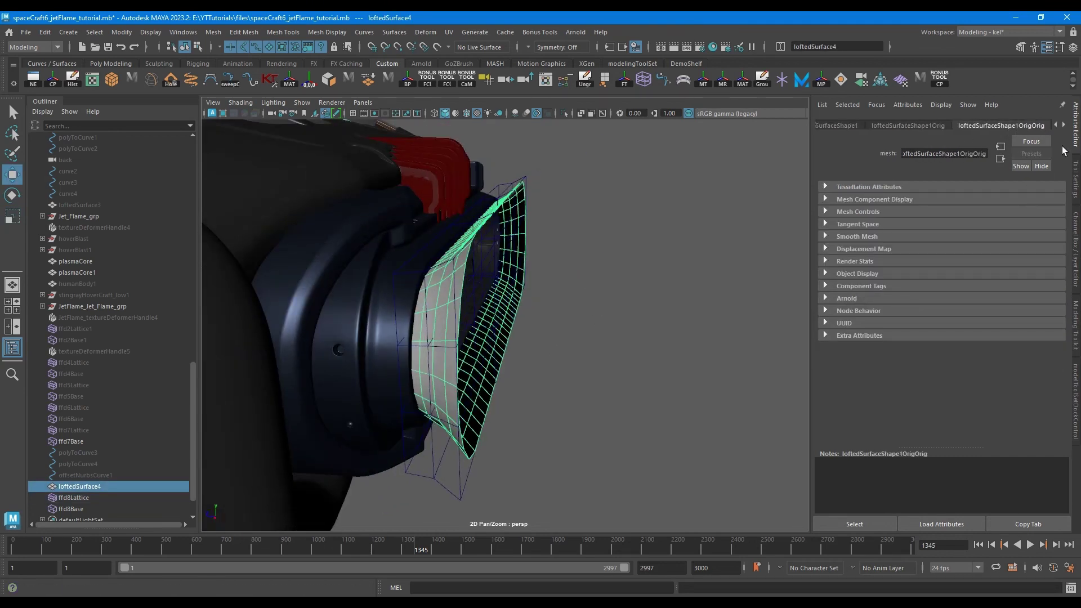
left_click(1064, 126)
left_click(1064, 126)
left_click(967, 125)
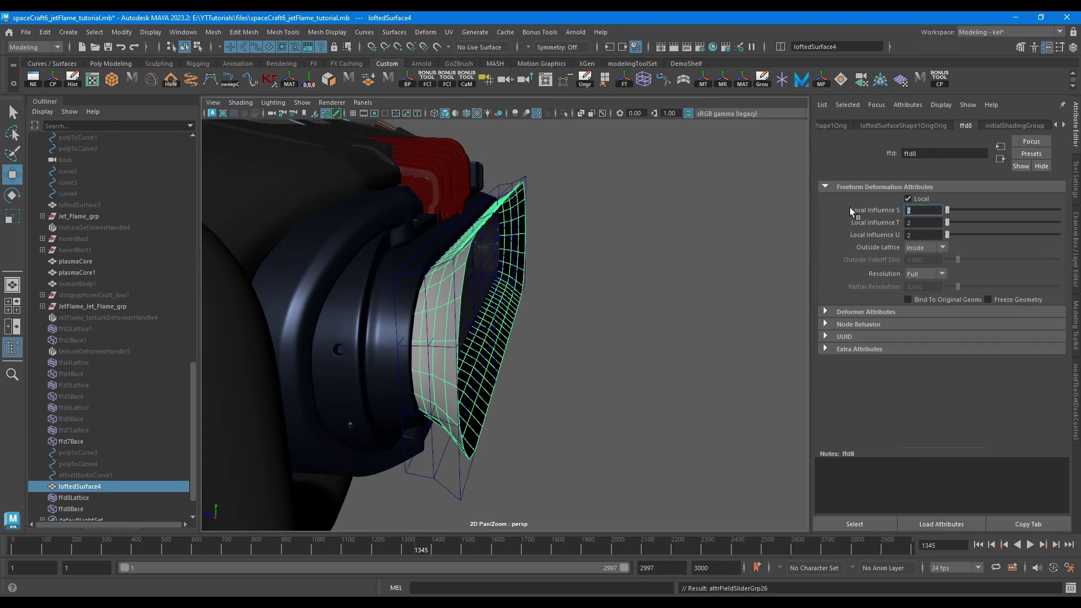
type("4")
key("Tab")
type("4")
key("Tab")
type("4")
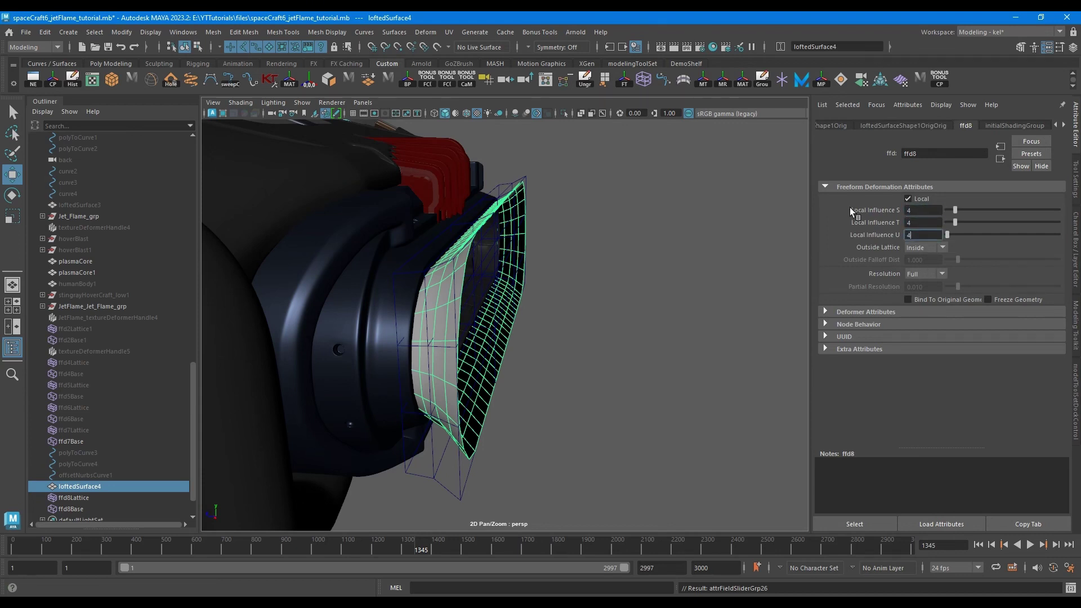
key("Return")
Smooth the lofted surface's mesh, checking it in isolation, and return to object selection with the full model shown
left_click(563, 113)
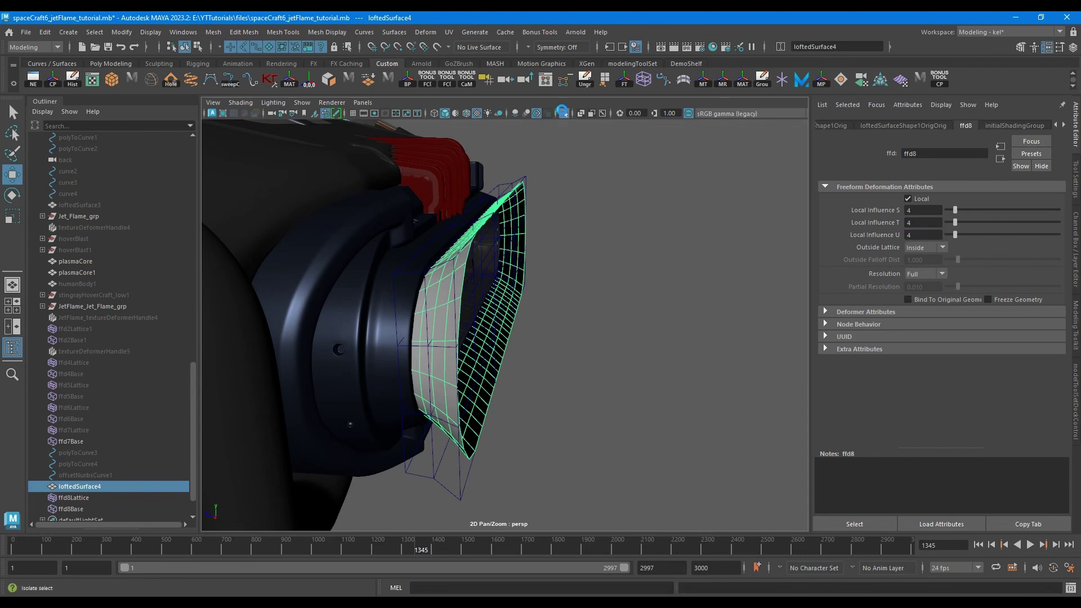
left_click(554, 214)
left_click_drag(458, 281, 575, 308, "alt")
left_click(576, 307)
left_click_drag(582, 292, 646, 272, "alt")
key("ctrl+1")
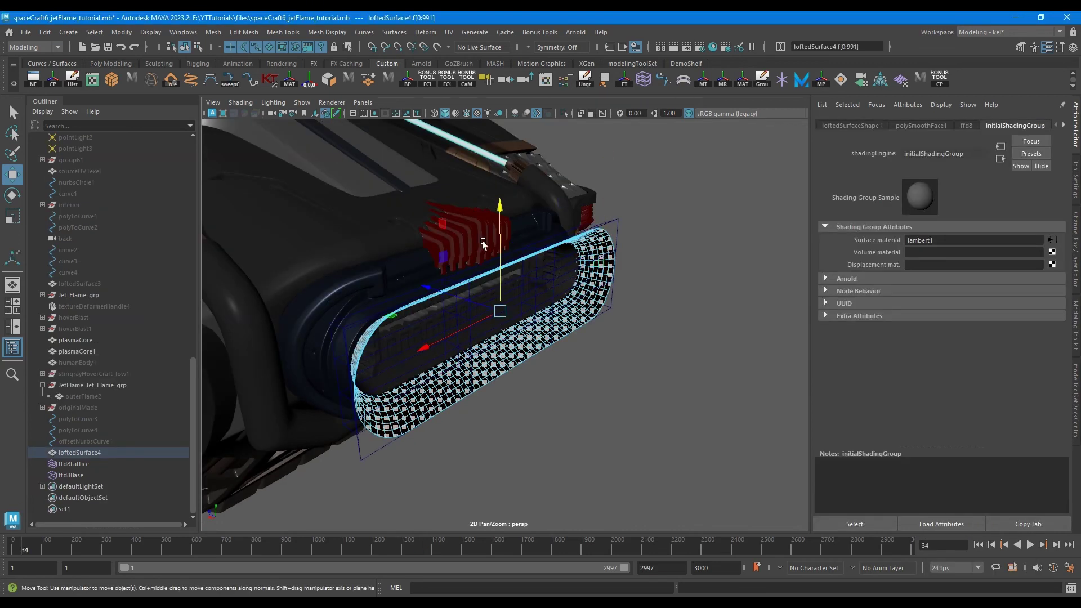
right_click_drag(583, 259, 607, 242)
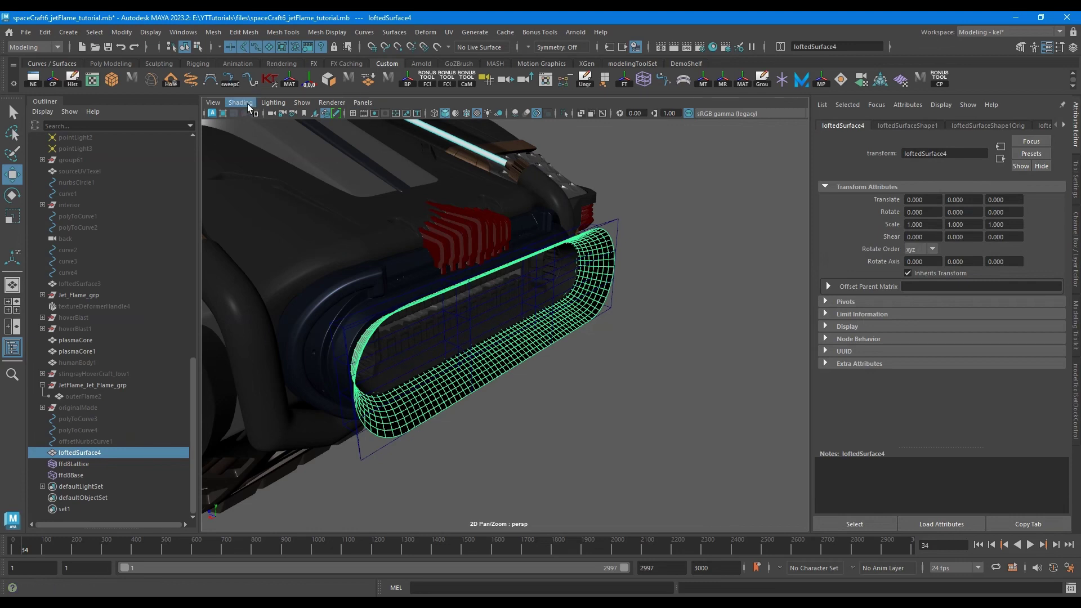
Turn on two-sided lighting in the viewport and reverse the normals of the lofted surface
left_click(248, 105)
mouse_move(273, 102)
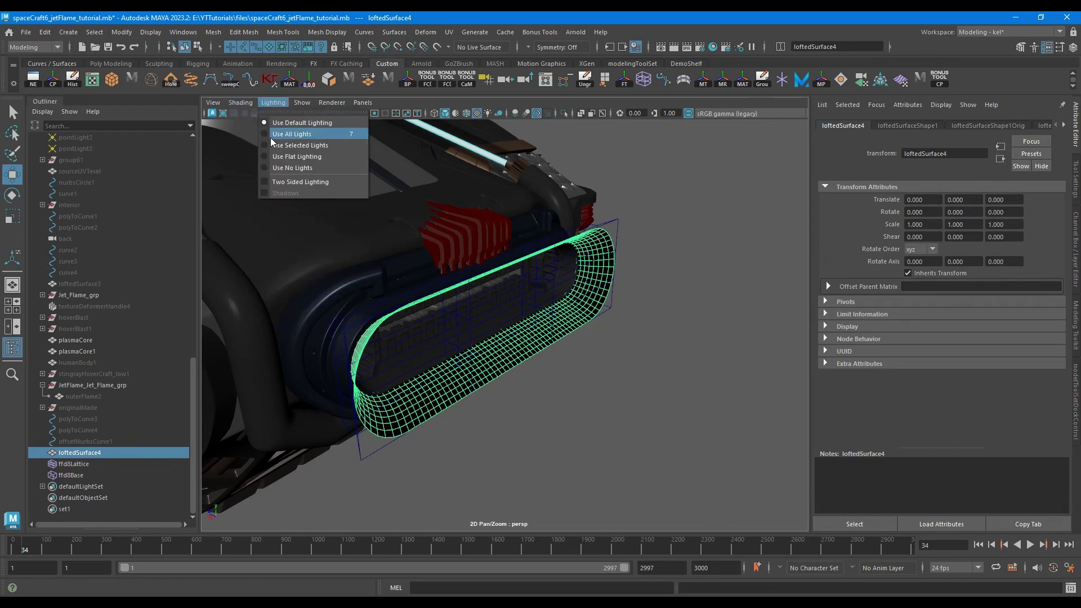
left_click(287, 181)
left_click(673, 245)
left_click(605, 248)
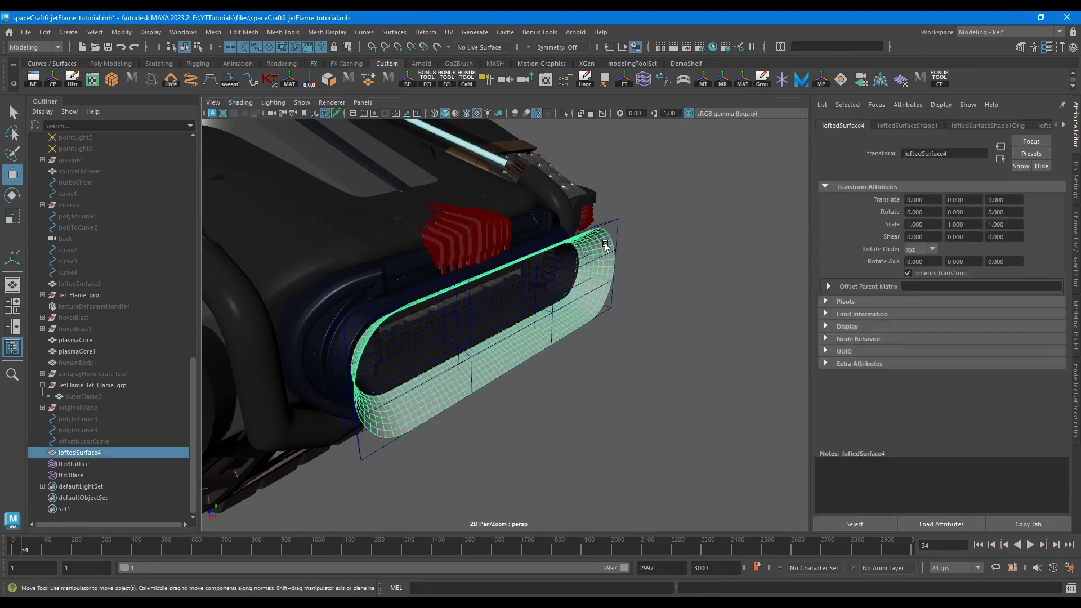
left_click(321, 31)
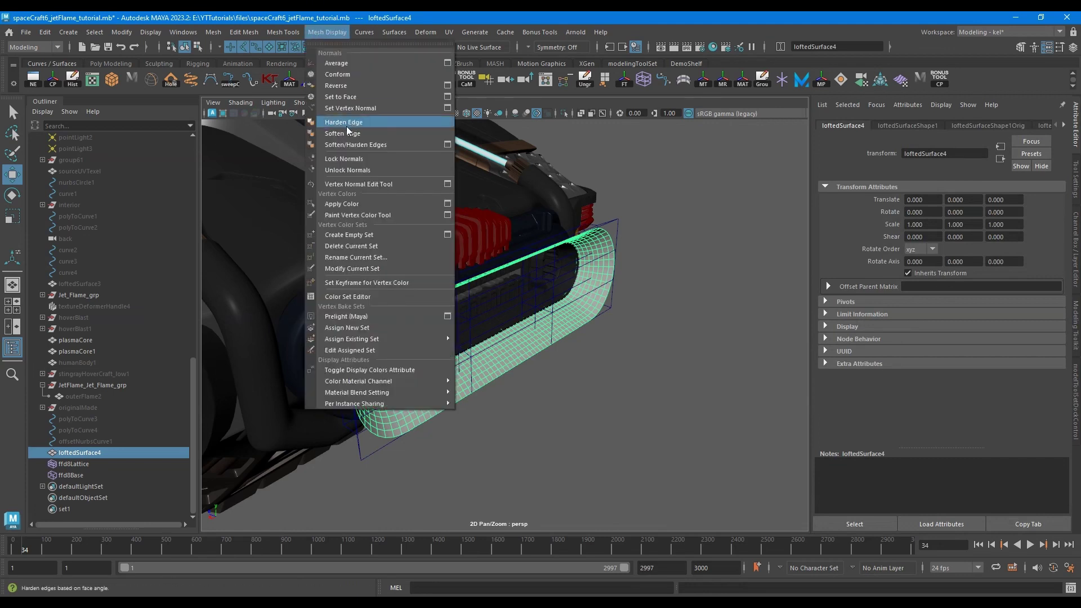
left_click(336, 86)
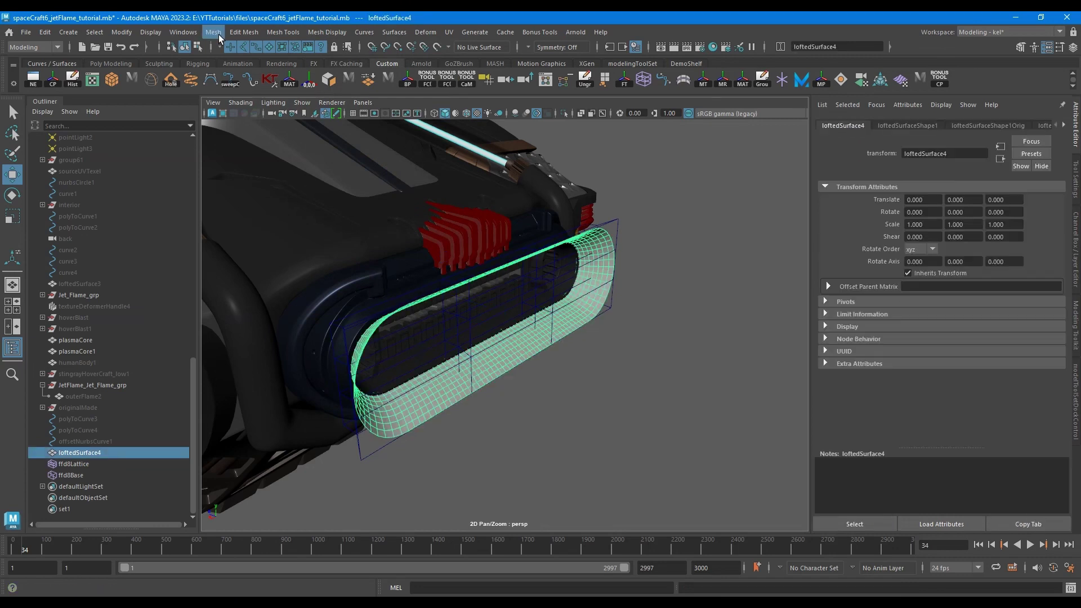
Extrude the lofted surface with a thickness of about 0.039 and 2 divisions
left_click(213, 32)
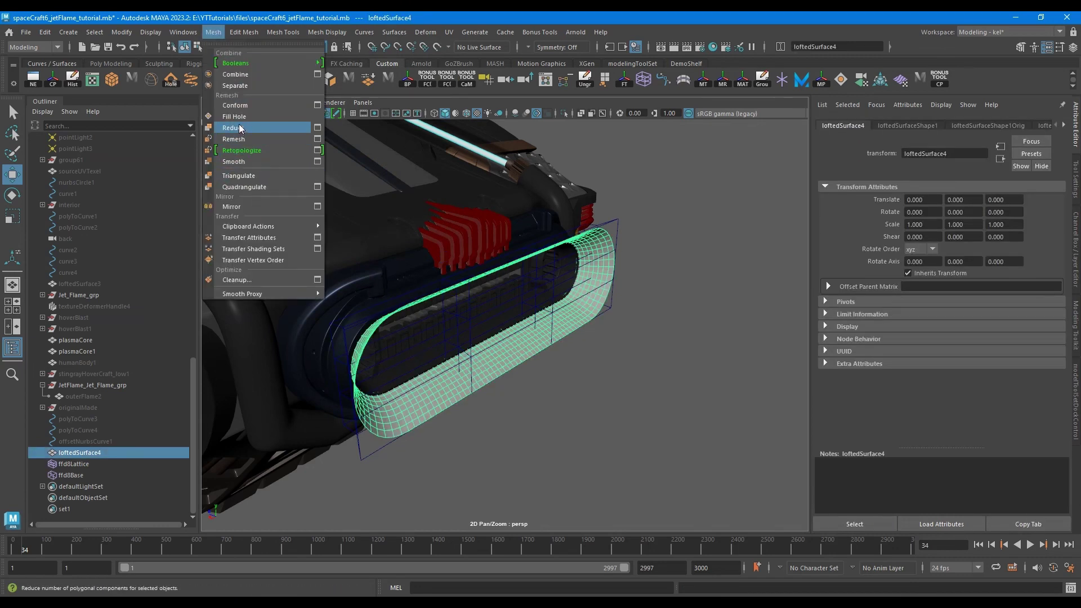
mouse_move(244, 32)
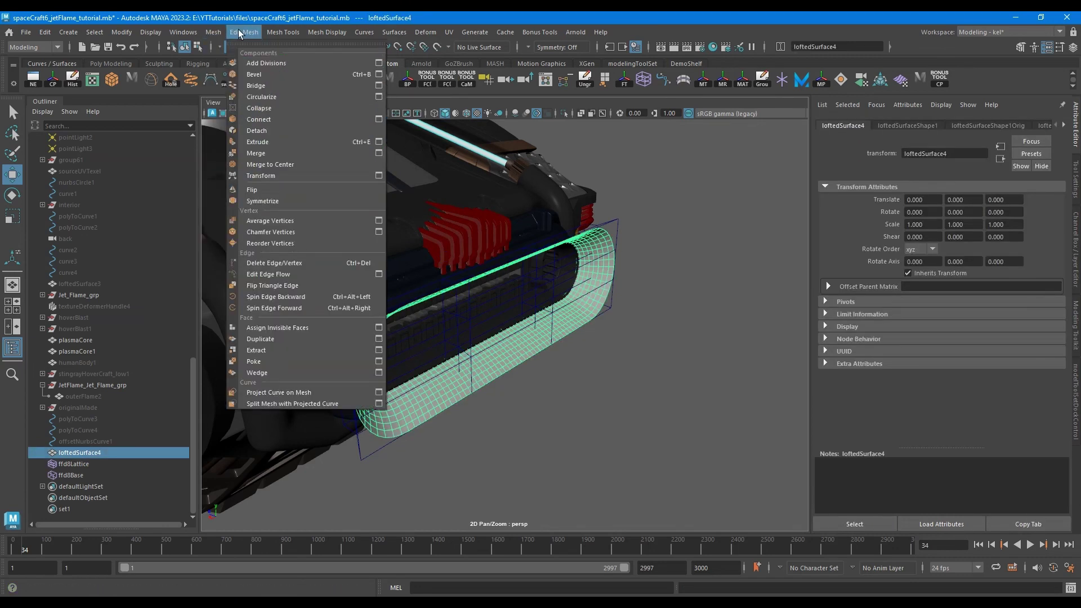
left_click(259, 143)
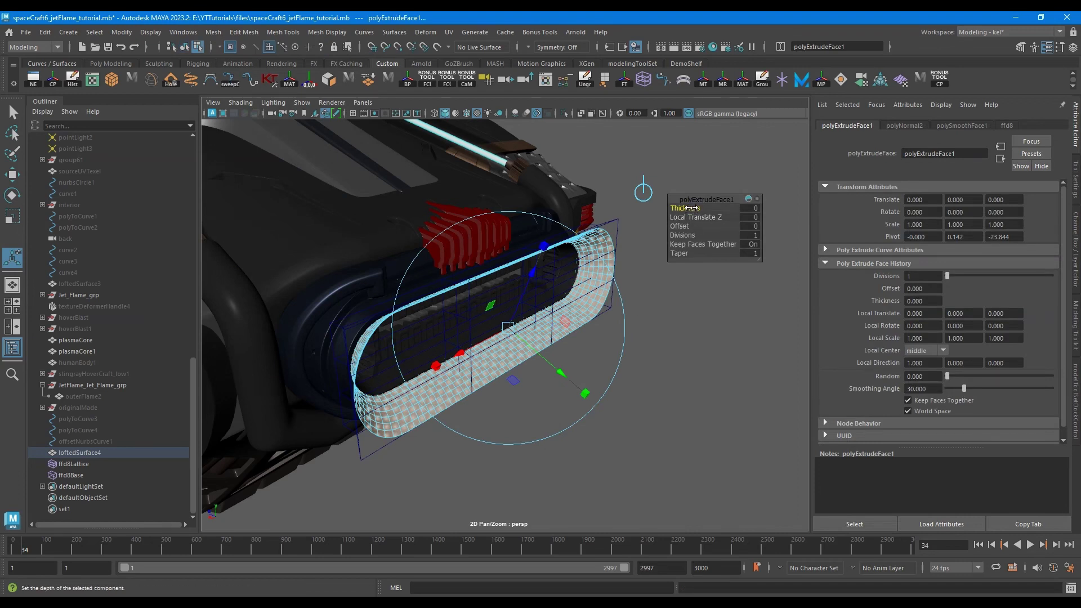
left_click_drag(691, 208, 696, 208)
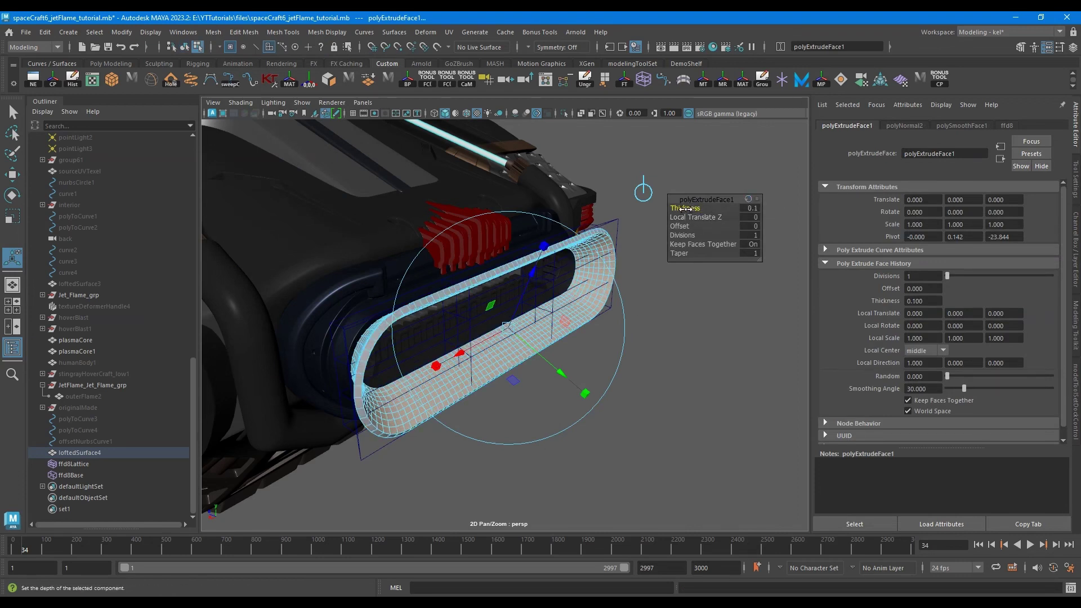
left_click_drag(685, 208, 653, 209)
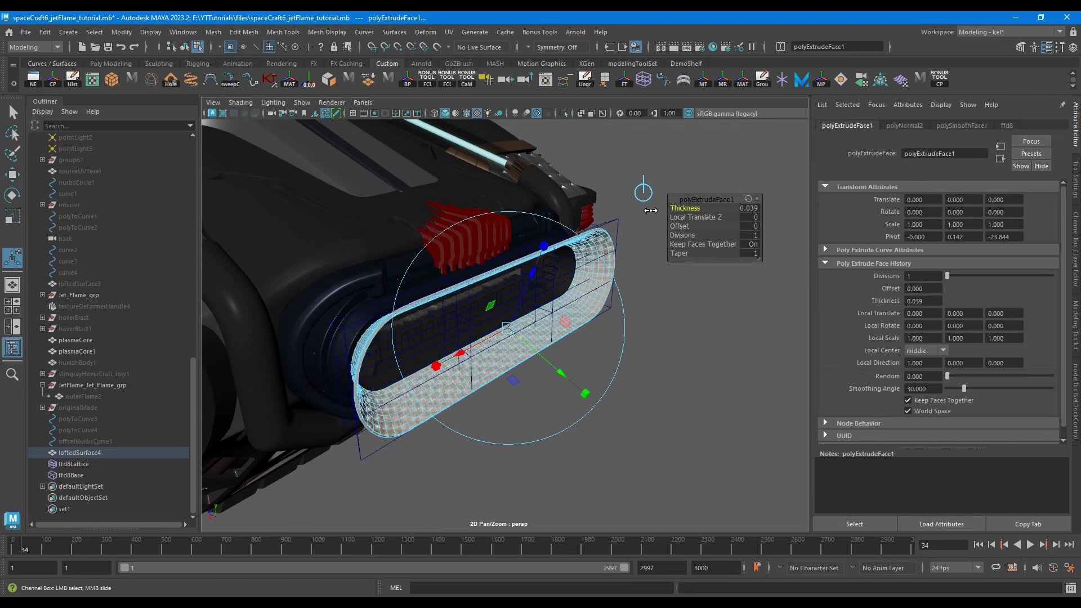
left_click(751, 235)
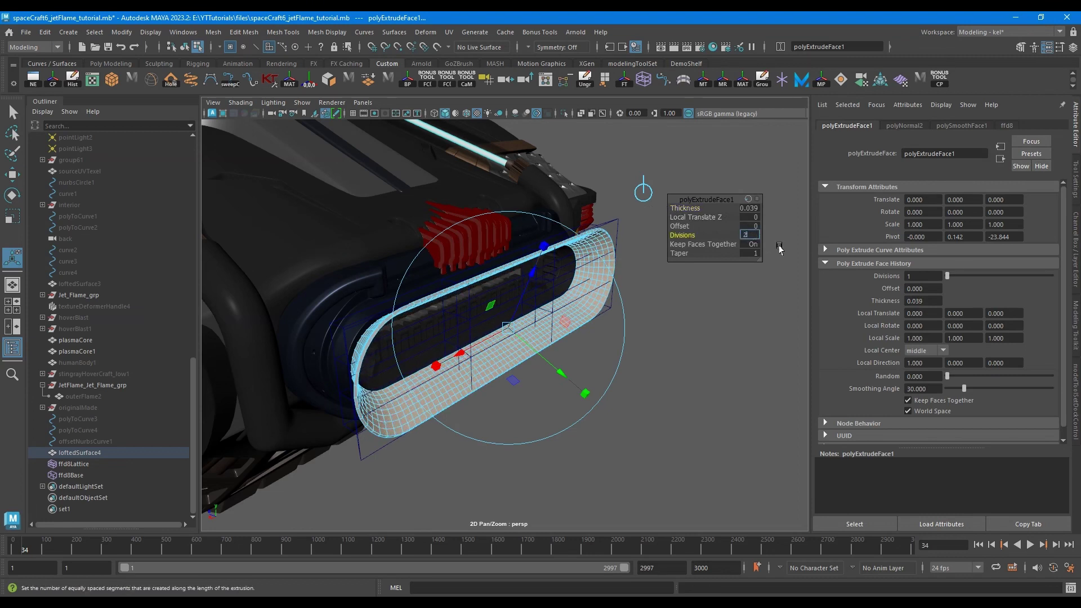
type("2")
left_click(716, 341)
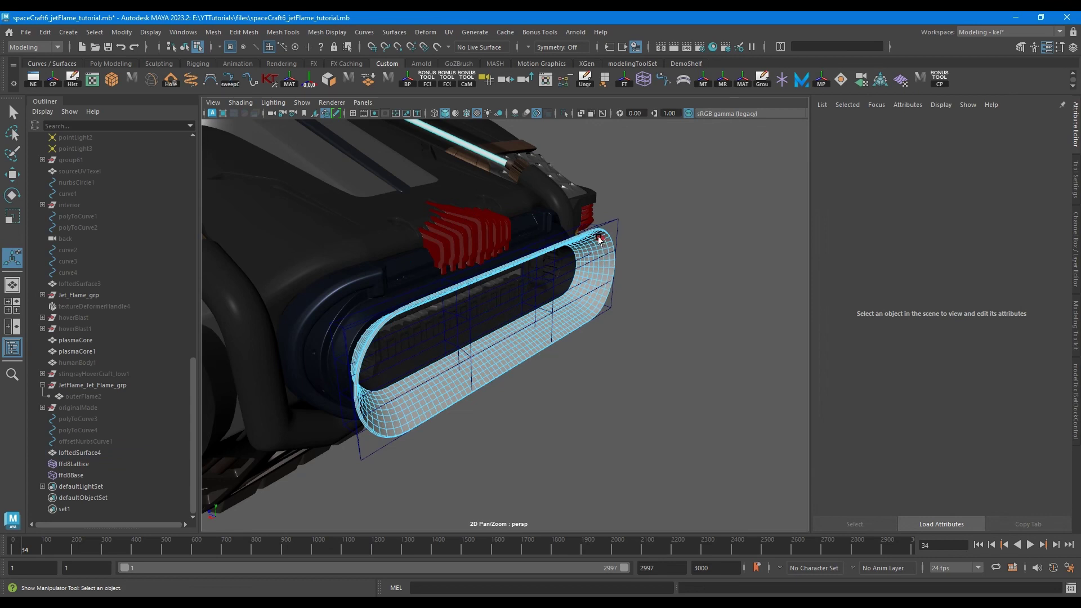
Switch the lofted surface back to object selection and apply a texture deformer to it
right_click_drag(600, 238, 669, 195)
left_click(597, 234)
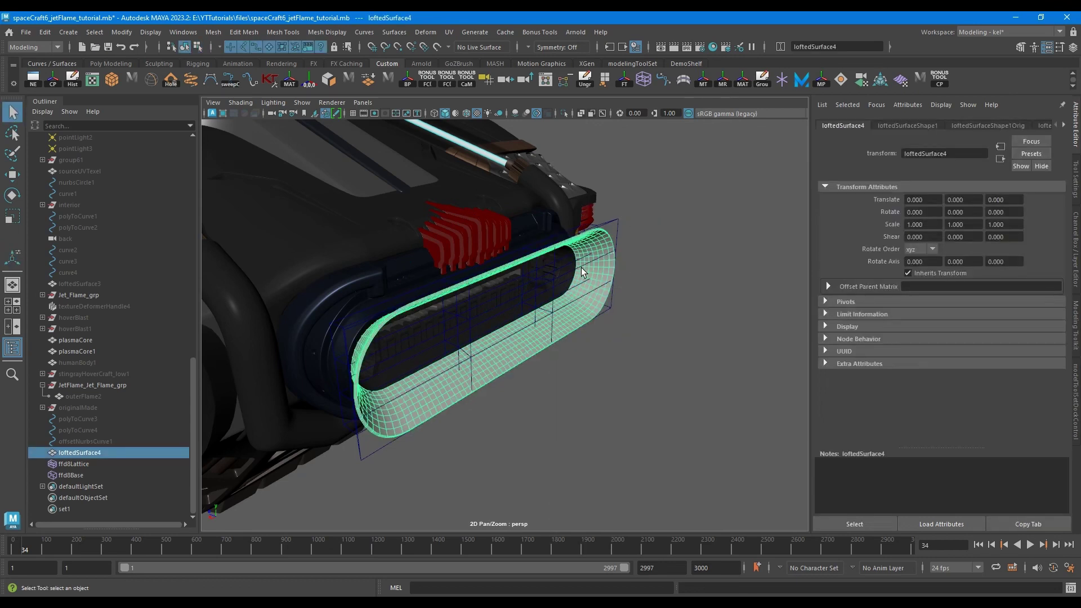
left_click(427, 31)
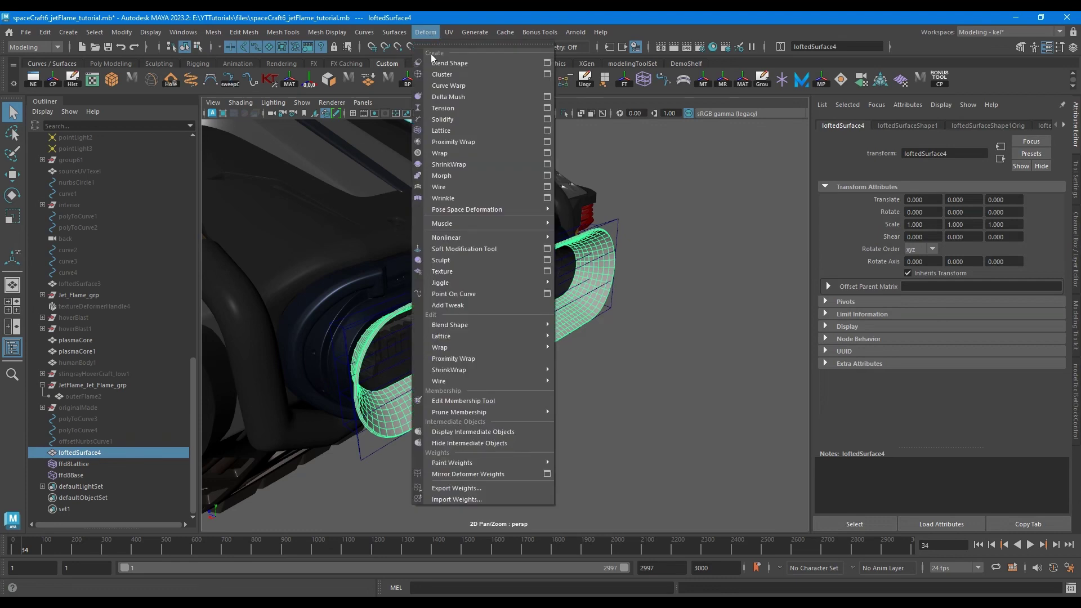
left_click(521, 272)
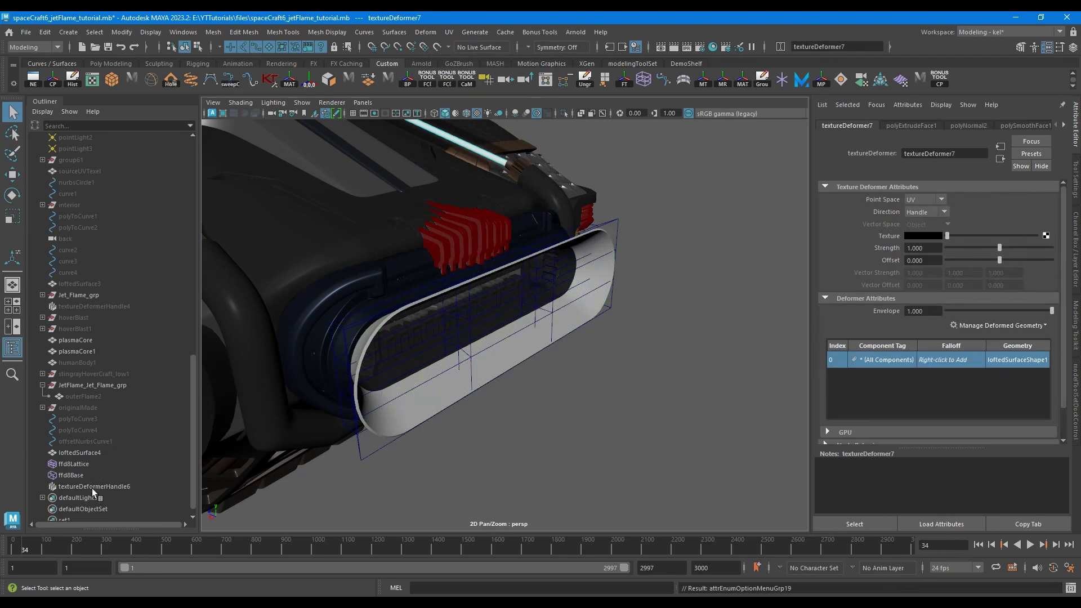
Move the texture deformer handle to the thruster opening, at about 0.078 in Y and -23.651 in Z
left_click(93, 487)
right_click_drag(674, 347, 305, 289, "alt")
left_click_drag(305, 289, 390, 363, "alt")
left_click(562, 113)
key("w")
left_click_drag(290, 291, 505, 312)
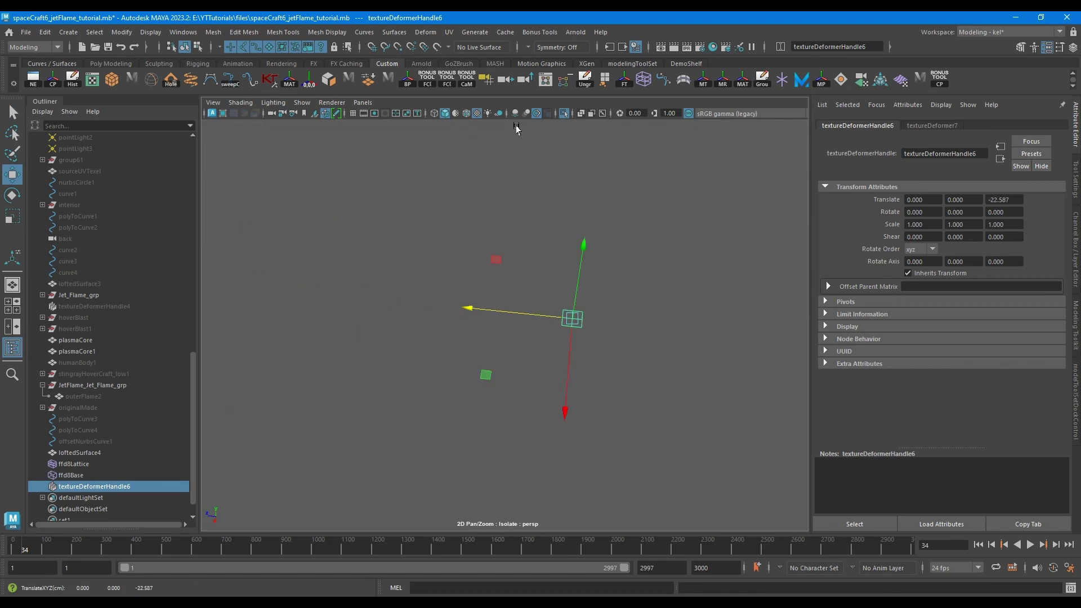
left_click(563, 114)
right_click_drag(394, 304, 503, 304, "alt")
left_click_drag(503, 304, 498, 263, "alt")
Rotate the texture deformer handle -90 degrees around X so that it points out of the thruster
key("e")
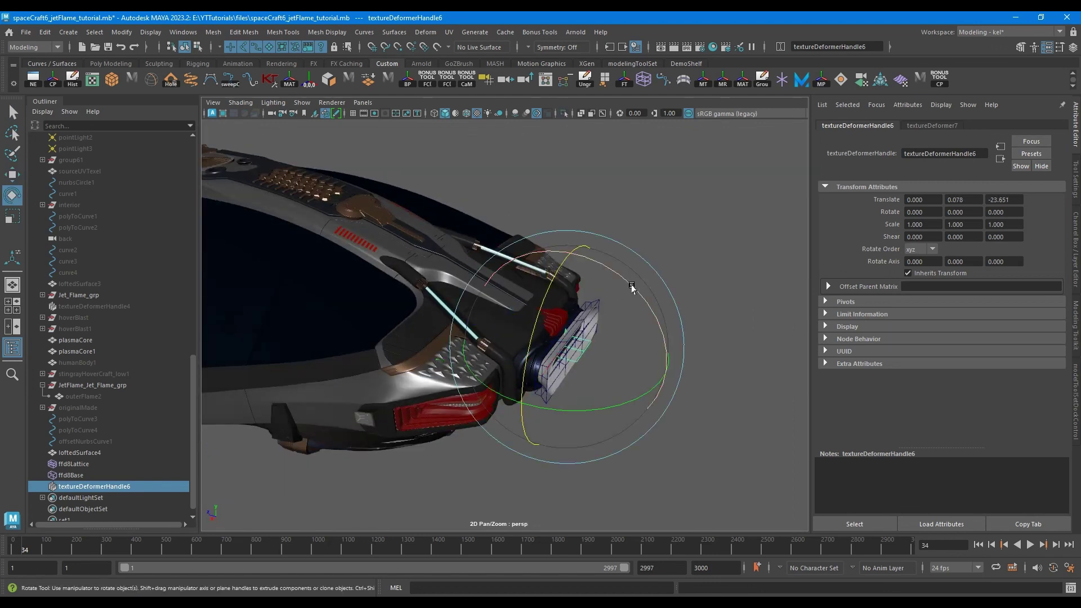
left_click_drag(659, 327, 628, 325, "alt")
middle_click_drag(628, 325, 521, 319, "alt")
right_click_drag(521, 320, 726, 377, "alt")
left_click_drag(726, 377, 554, 392, "alt")
key("ctrl+z")
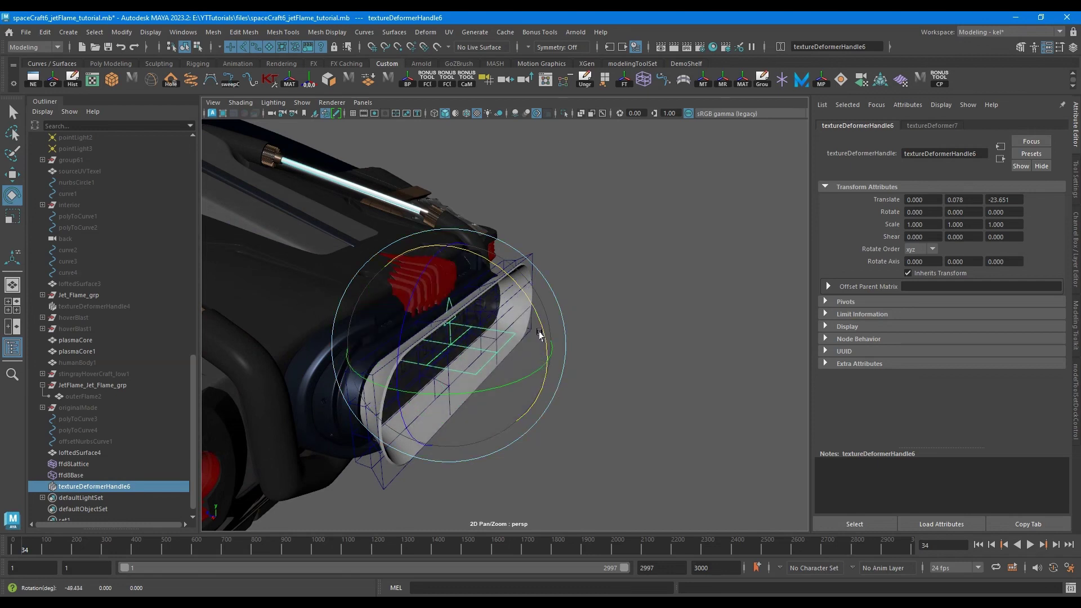
left_click_drag(539, 335, 558, 407)
key("w")
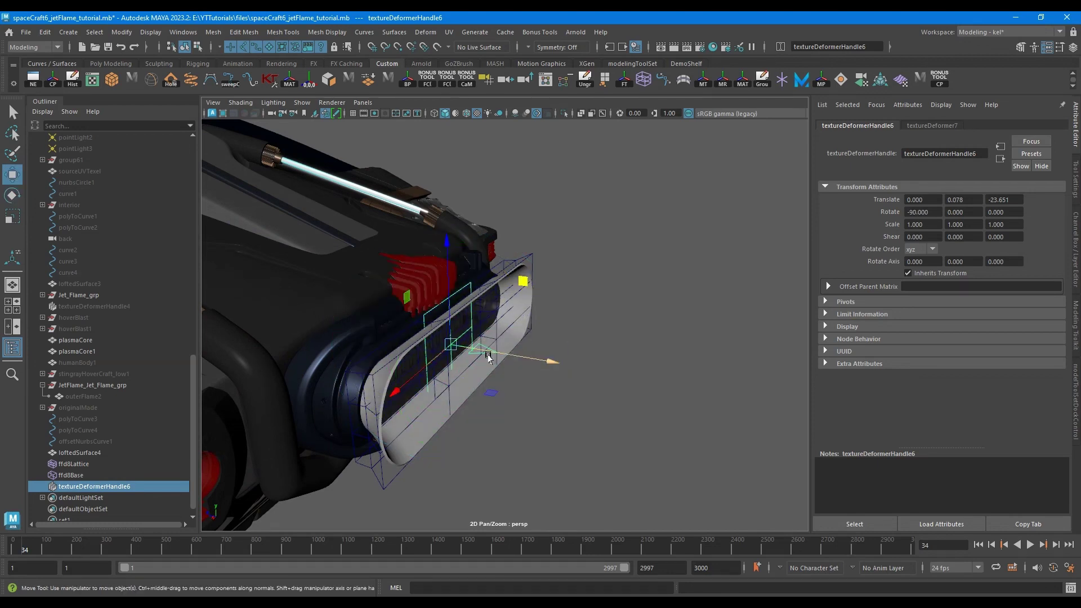
Connect a 2D Noise texture to the lofted surface's texture deformer and set its noise type to Perlin Noise
left_click(527, 271)
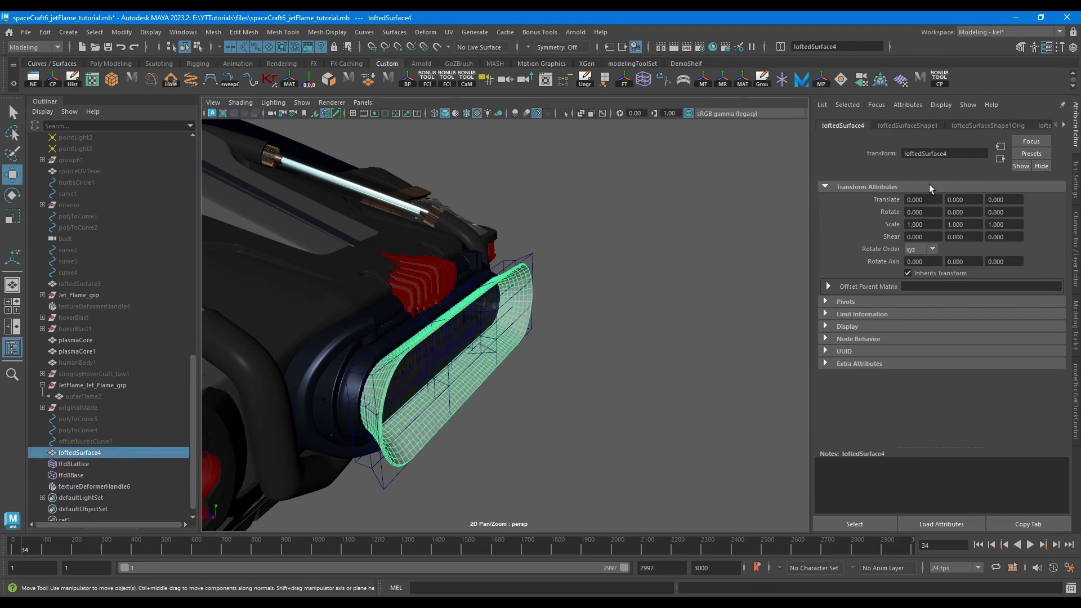
left_click(1043, 125)
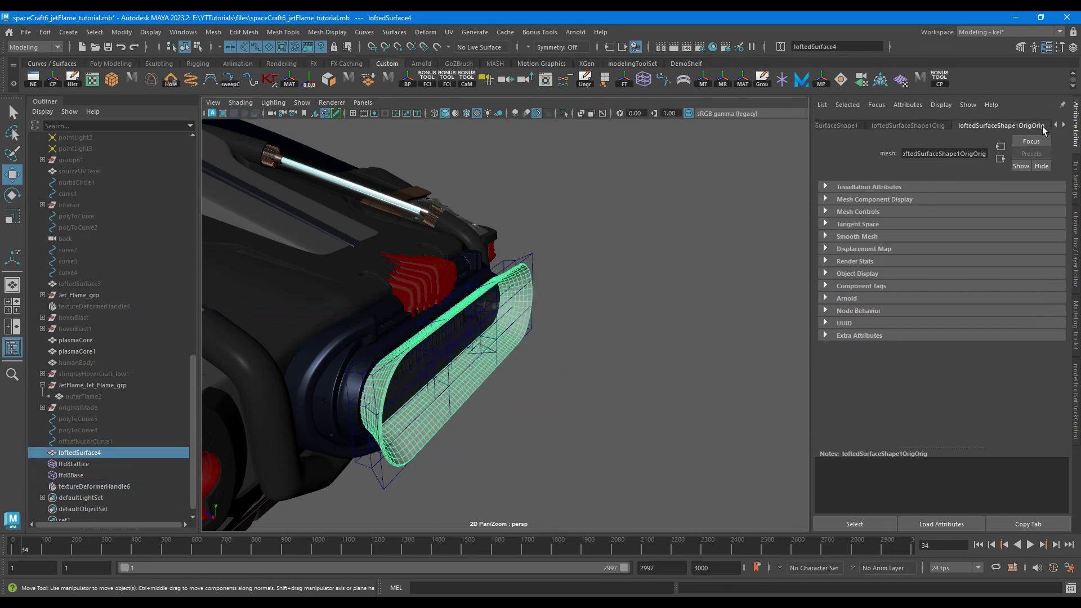
left_click(1063, 126)
left_click(964, 126)
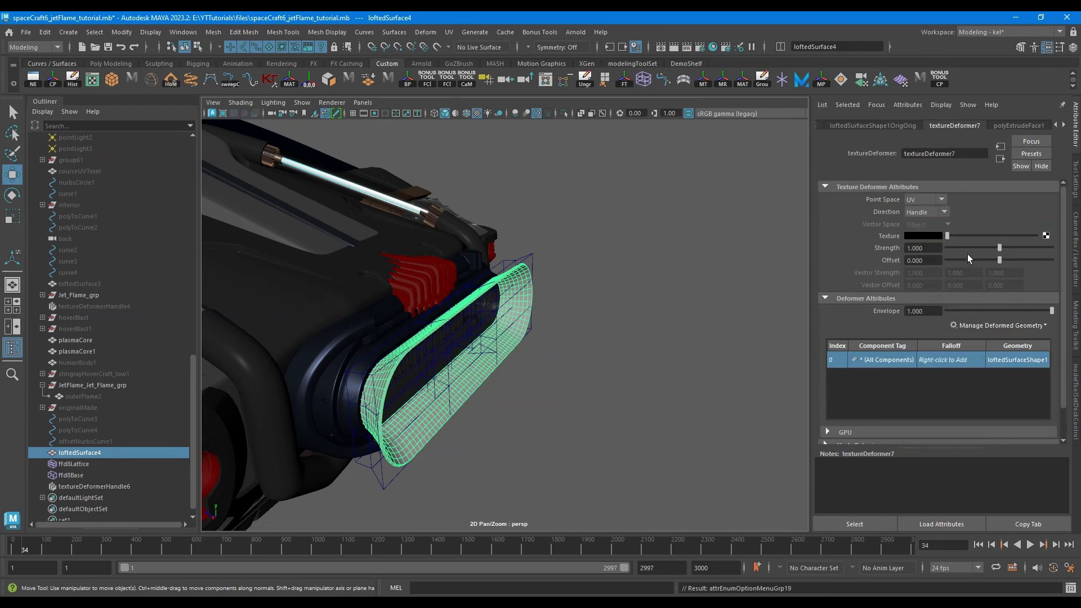
left_click(1046, 235)
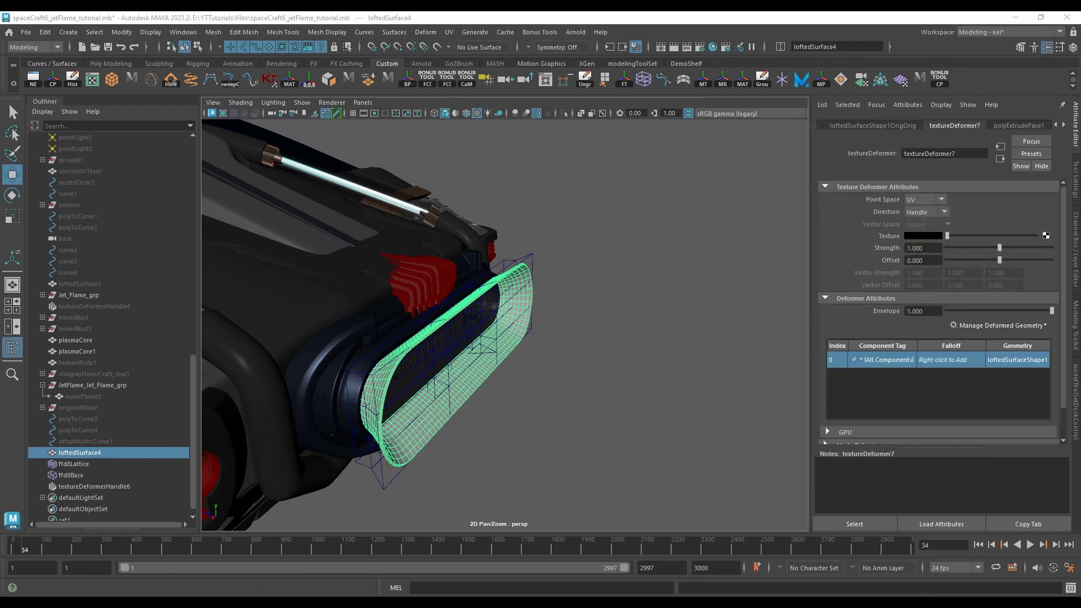
left_click_drag(0, 172, 611, 159)
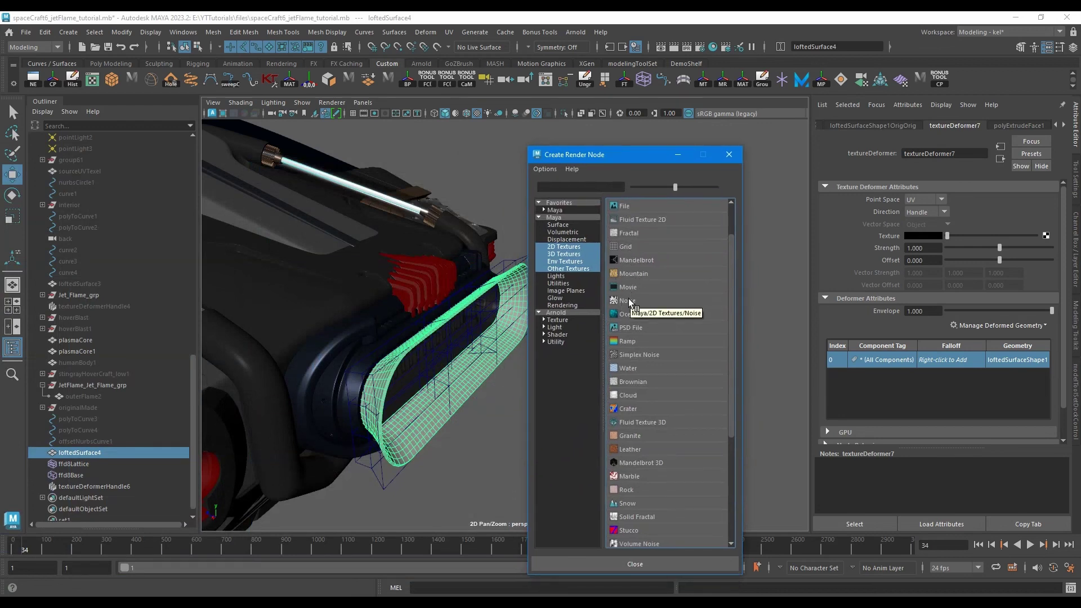
left_click(625, 301)
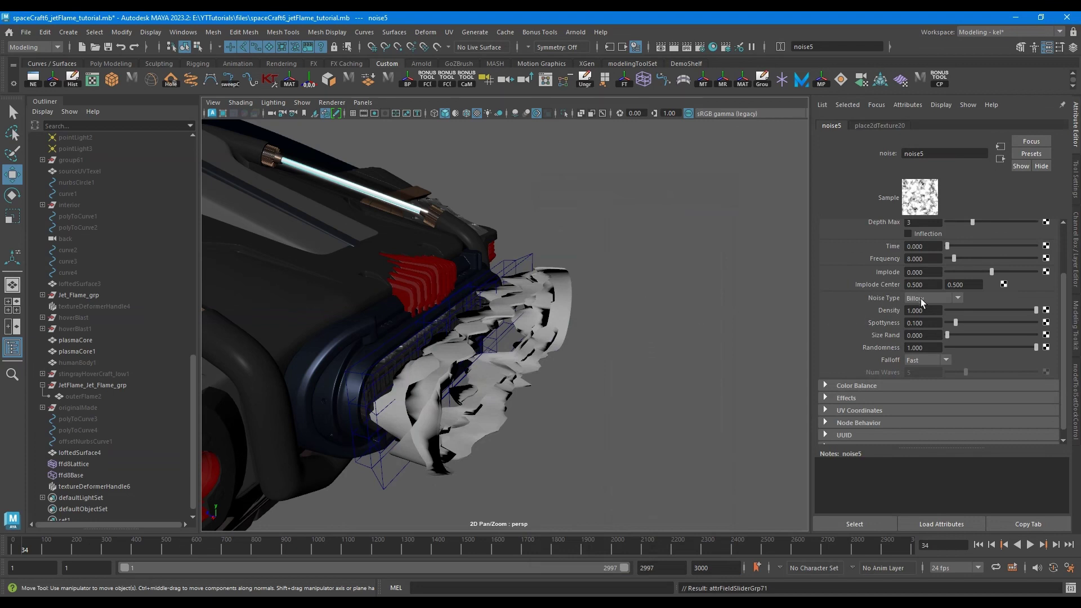
left_click(923, 298)
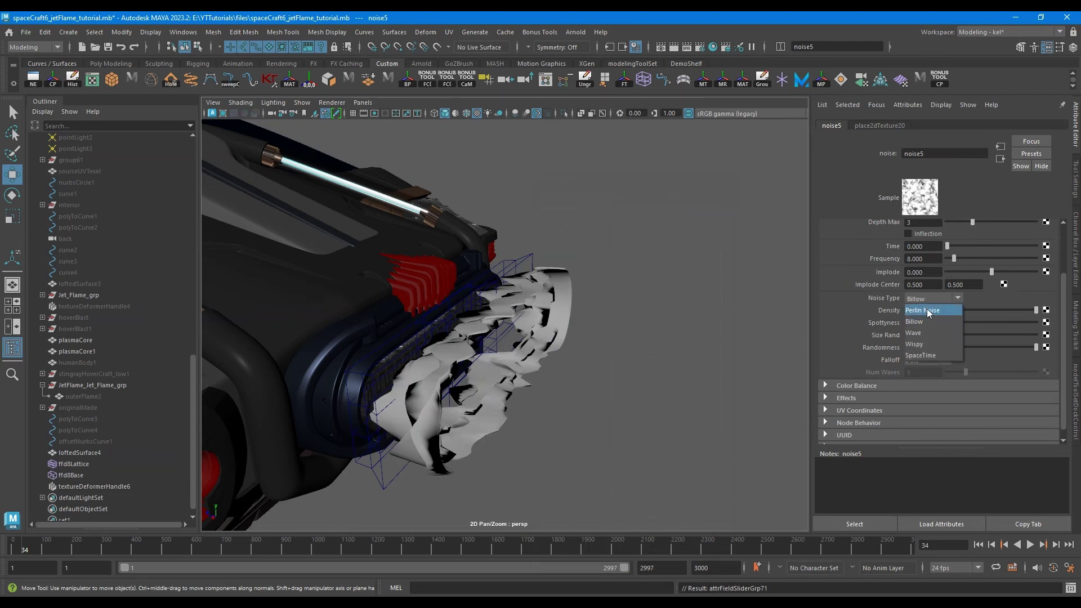
left_click(926, 311)
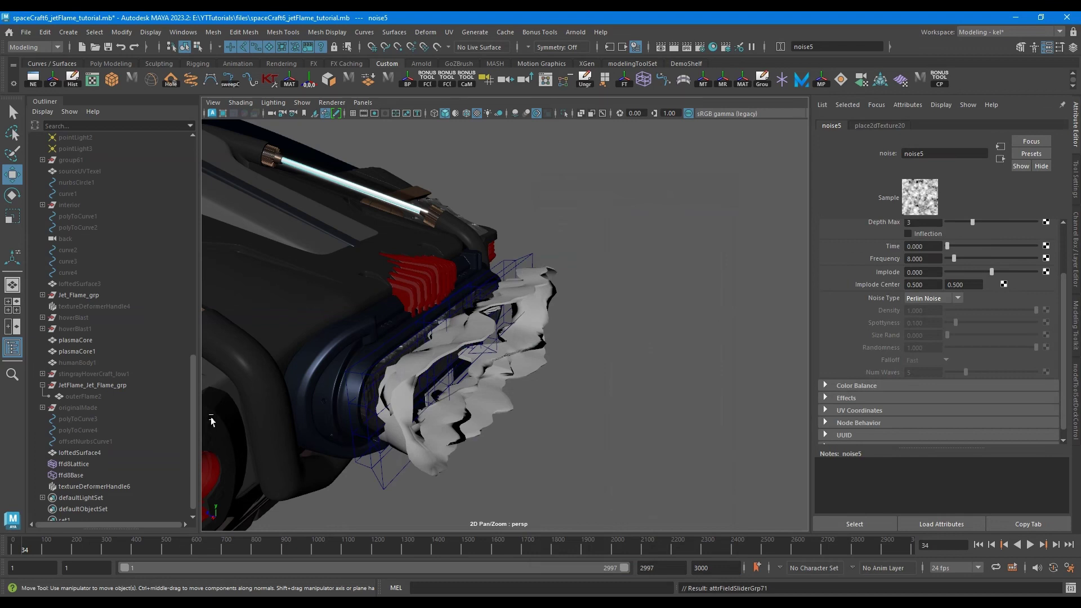
Select the texture deformer handle and lower the deformer's strength to about 0.707
left_click(96, 487)
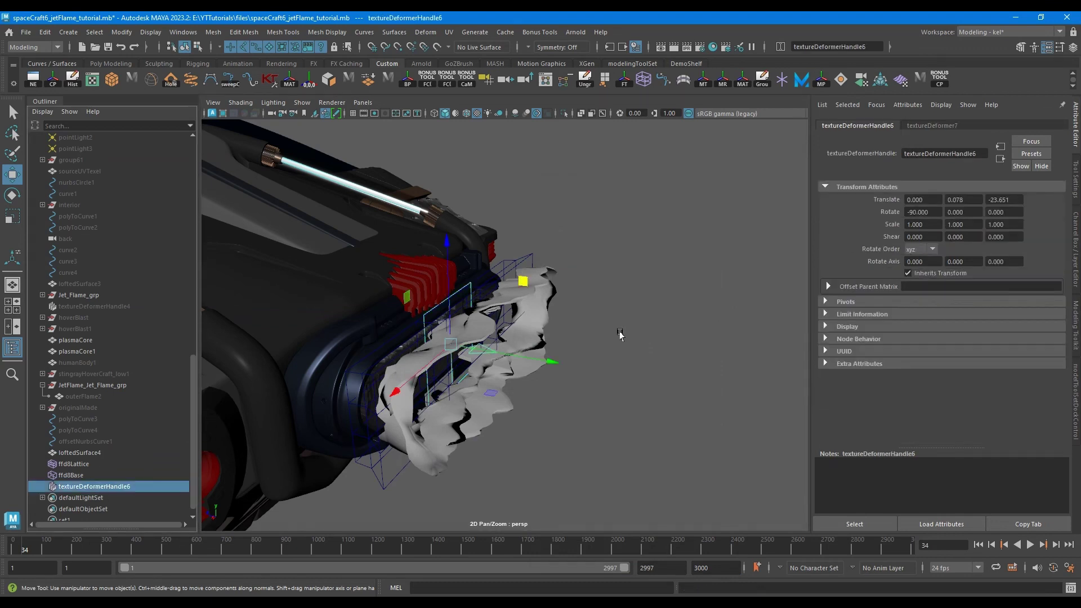
left_click(928, 125)
left_click_drag(997, 251, 984, 249)
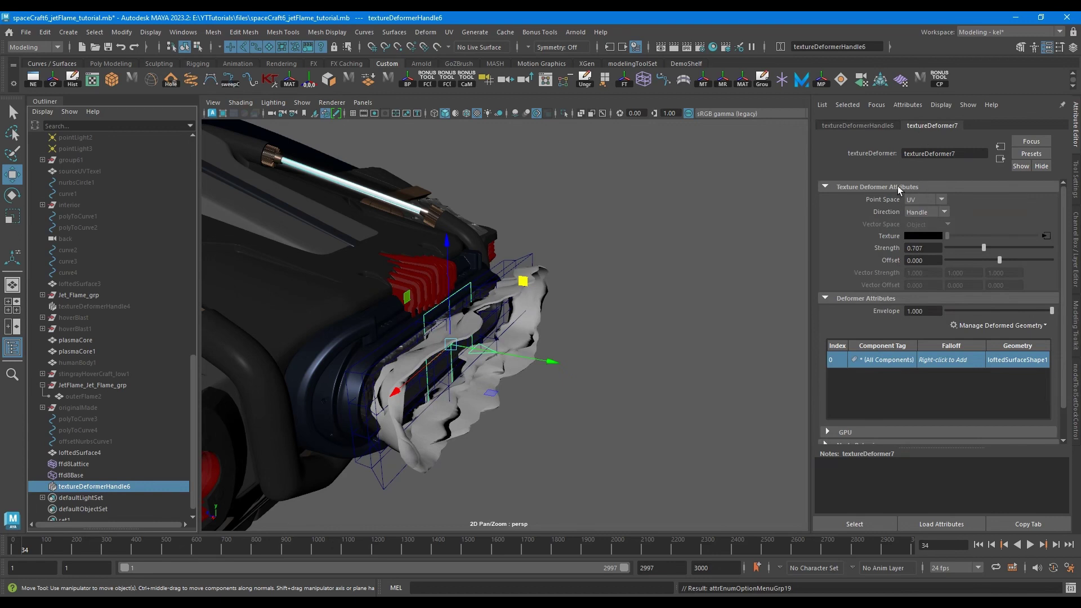
Set the noise texture's ratio to about 0.667, depth max to 4 and frequency to about 23.718
left_click(1046, 236)
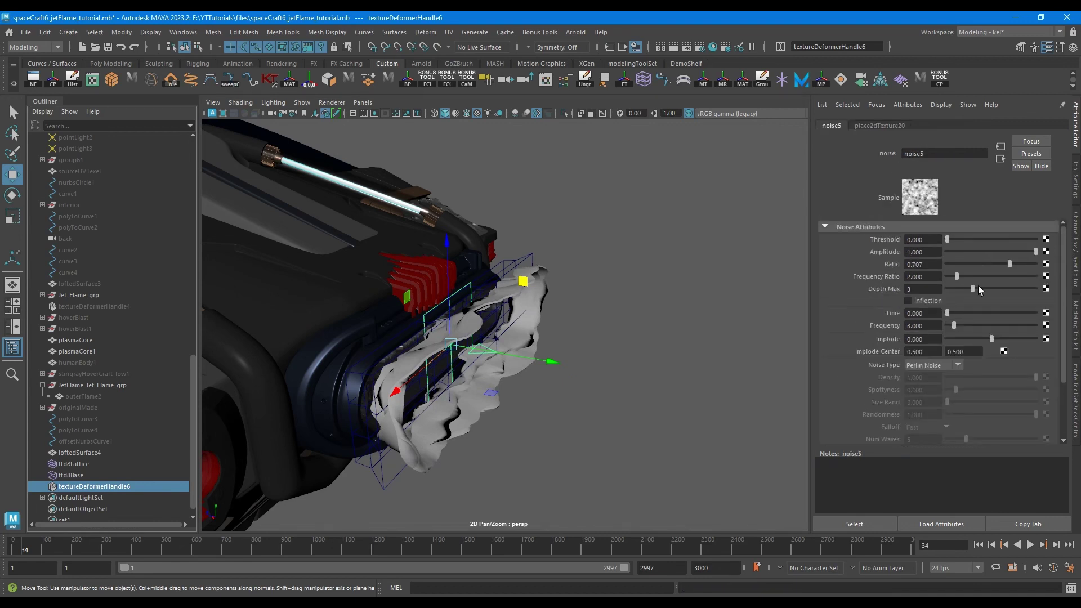
left_click_drag(978, 288, 1053, 258)
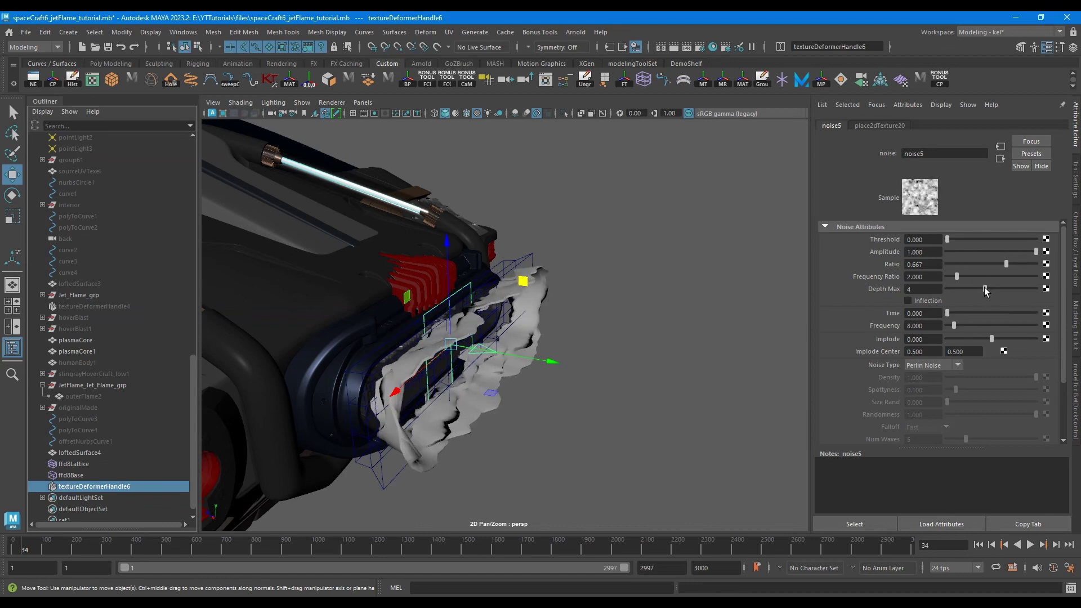
left_click_drag(984, 289, 988, 289)
mouse_move(957, 324)
left_mouse_down()
mouse_move(980, 327)
mouse_move(968, 327)
left_mouse_up()
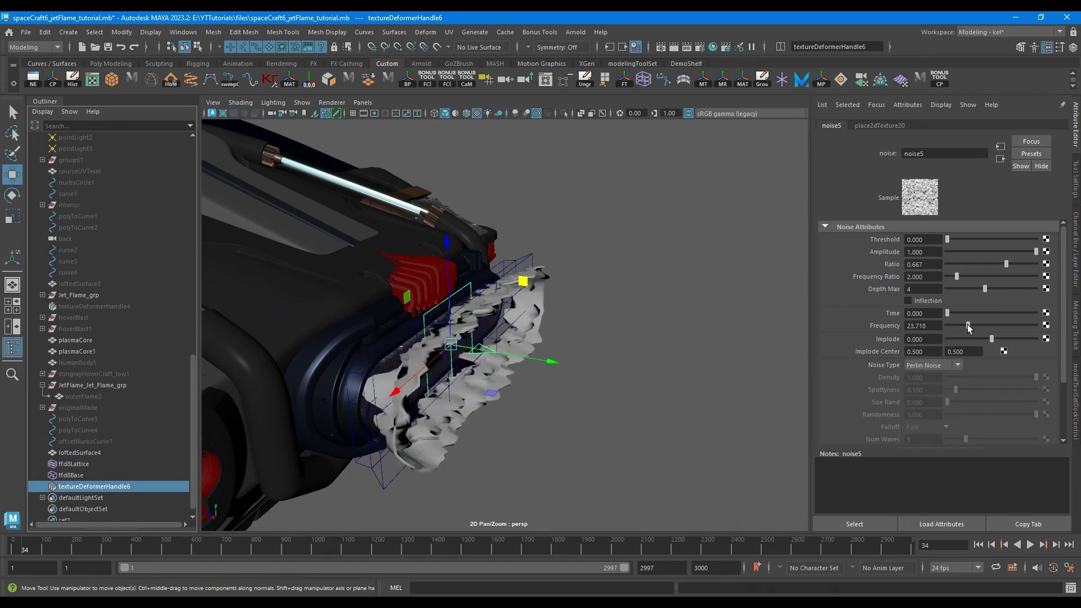
middle_click_drag(599, 332, 630, 318, "alt")
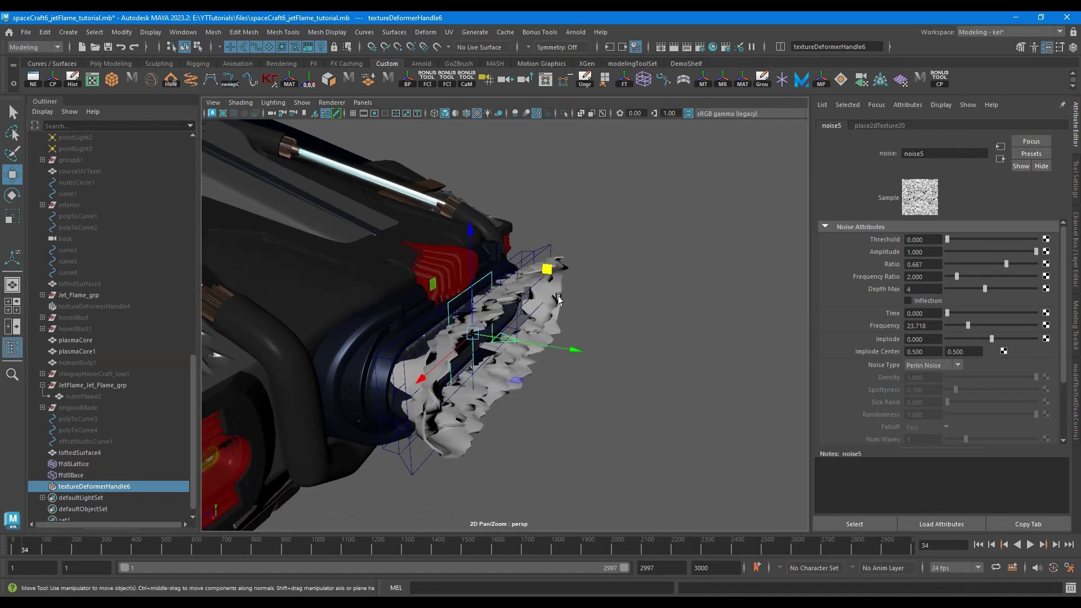
Go from the noise texture to the texture deformer it drives and rename that deformer outerFlamerTxtureDeform
left_click(1000, 147)
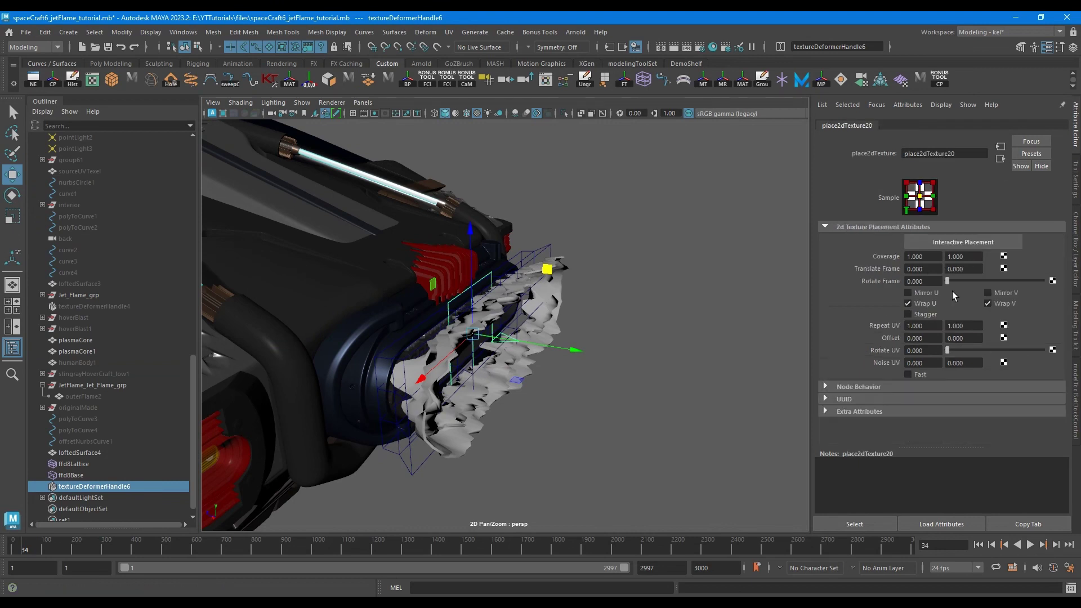
left_click(1000, 158)
left_click(1001, 160)
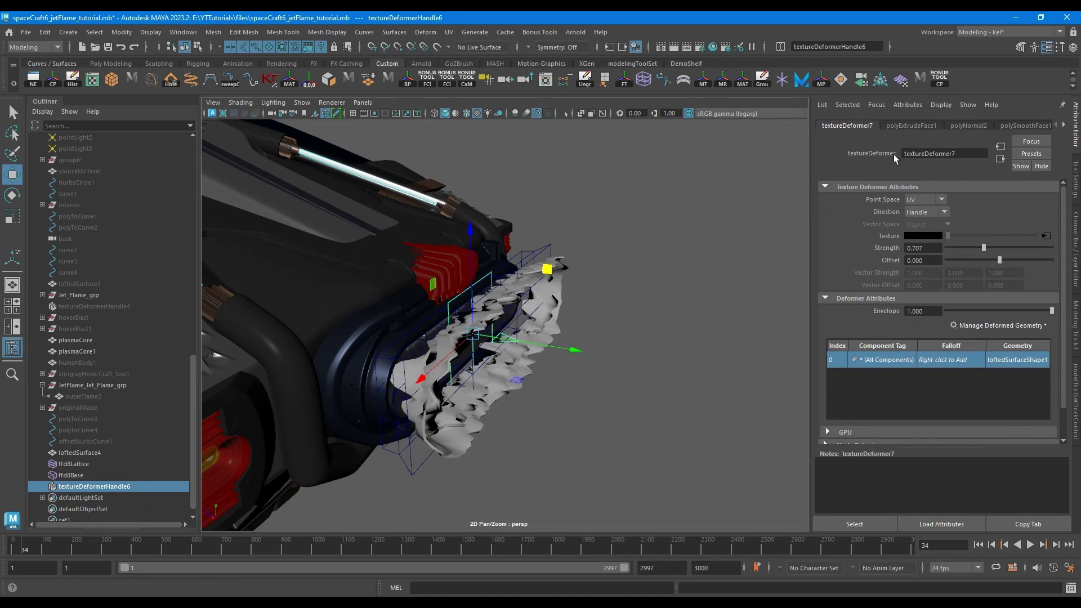
double_click(931, 157)
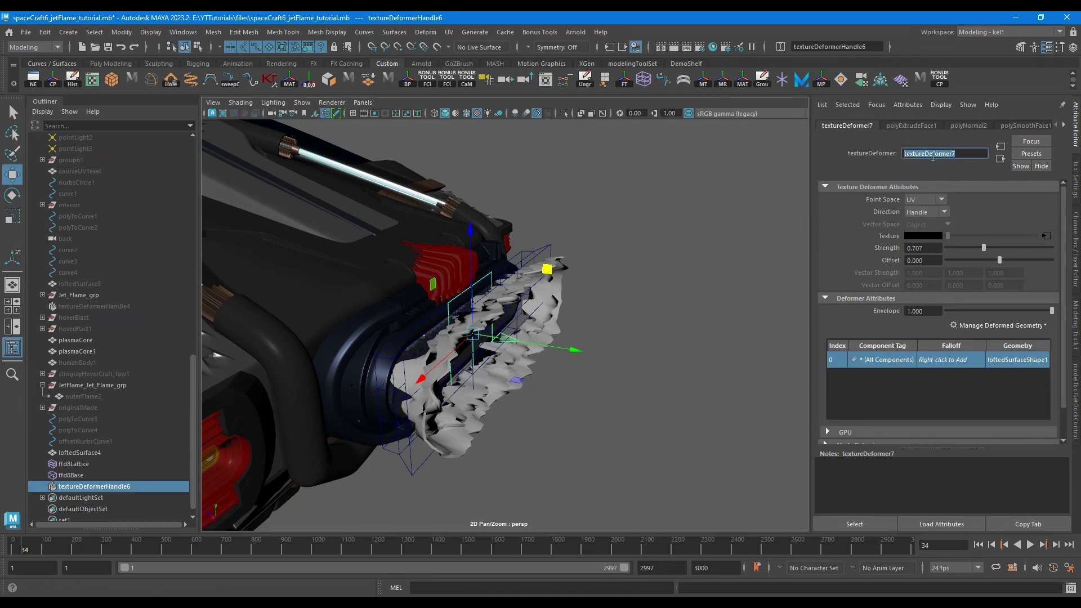
type("outerFlamerT")
key("Return")
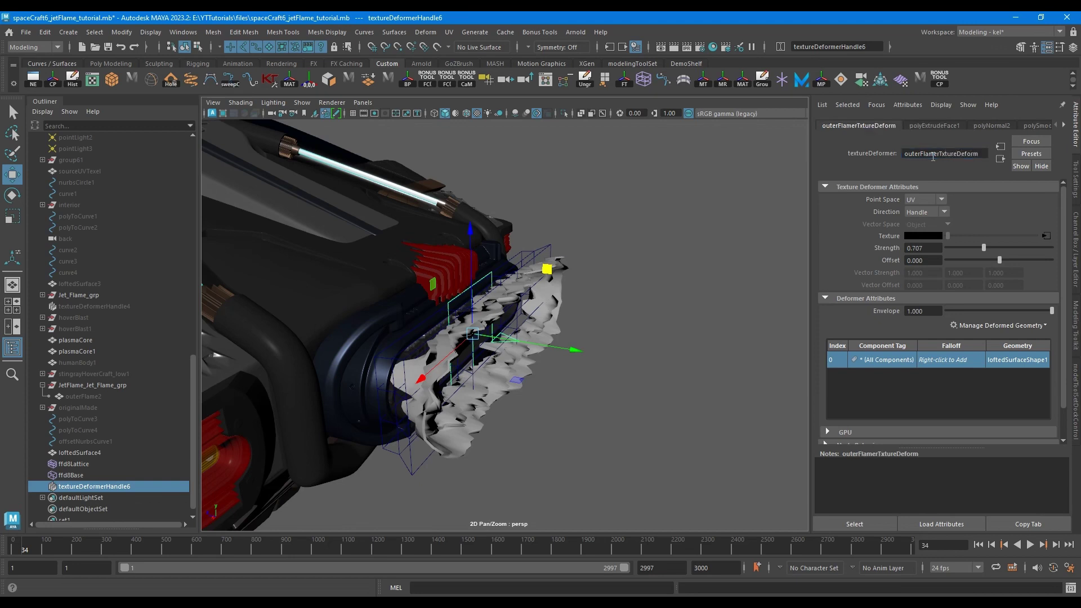
Create a primitive falloff and assign it to the lofted surface in the texture deformer
right_click(933, 360)
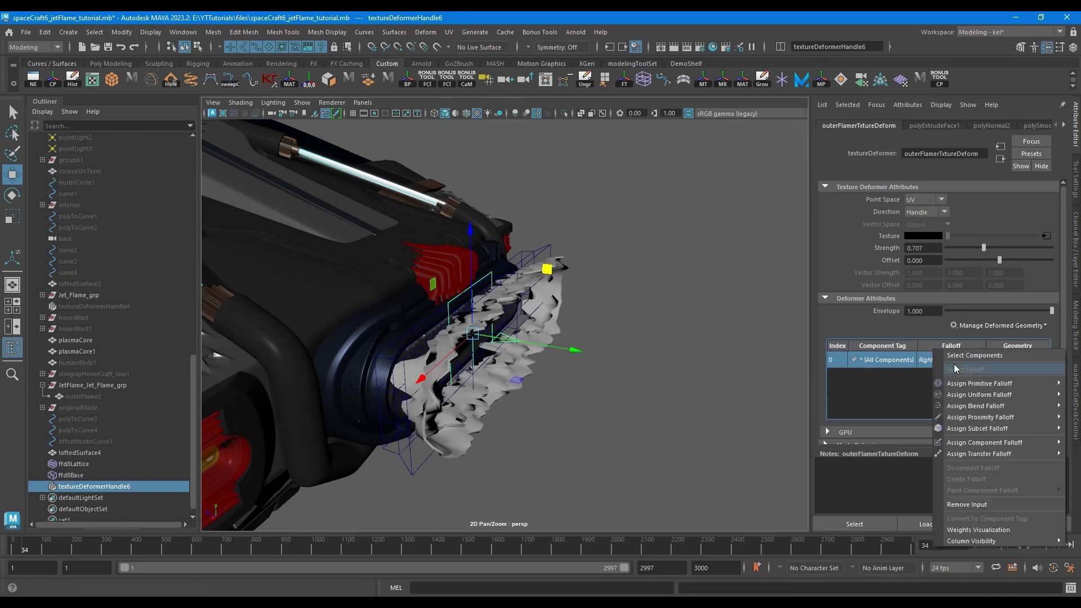
mouse_move(974, 387)
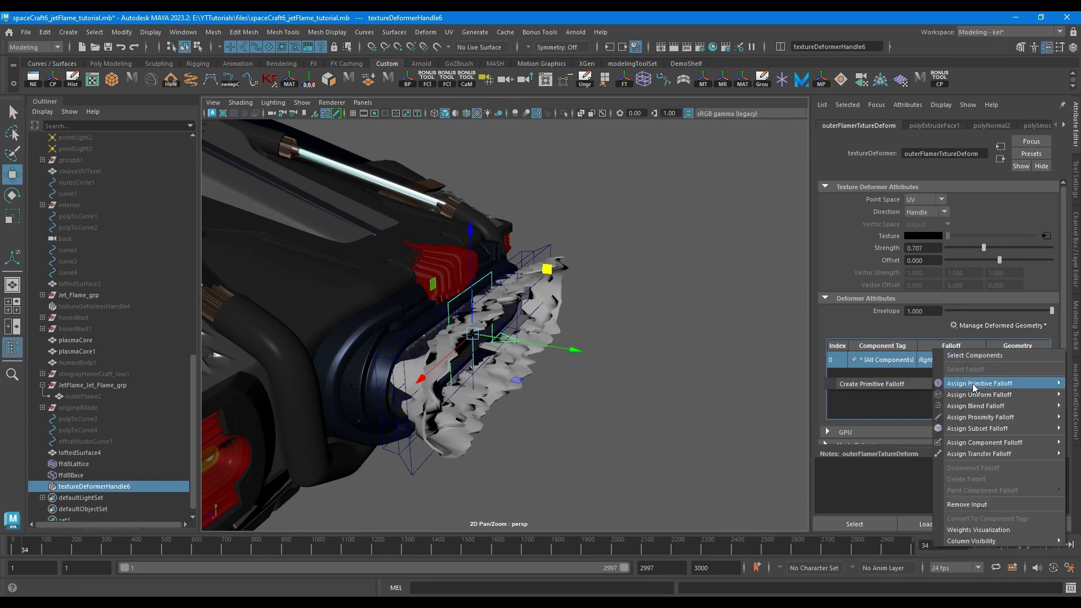
left_click(896, 387)
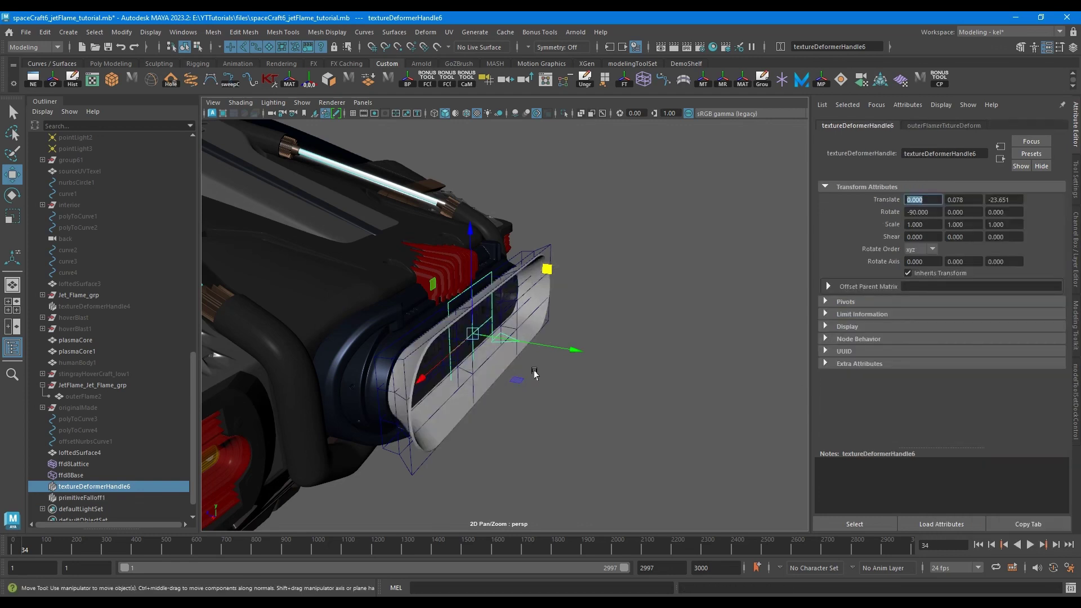
Select the new primitive falloff and move it back to the thruster opening, at about -24.433 in Z
left_click(82, 497)
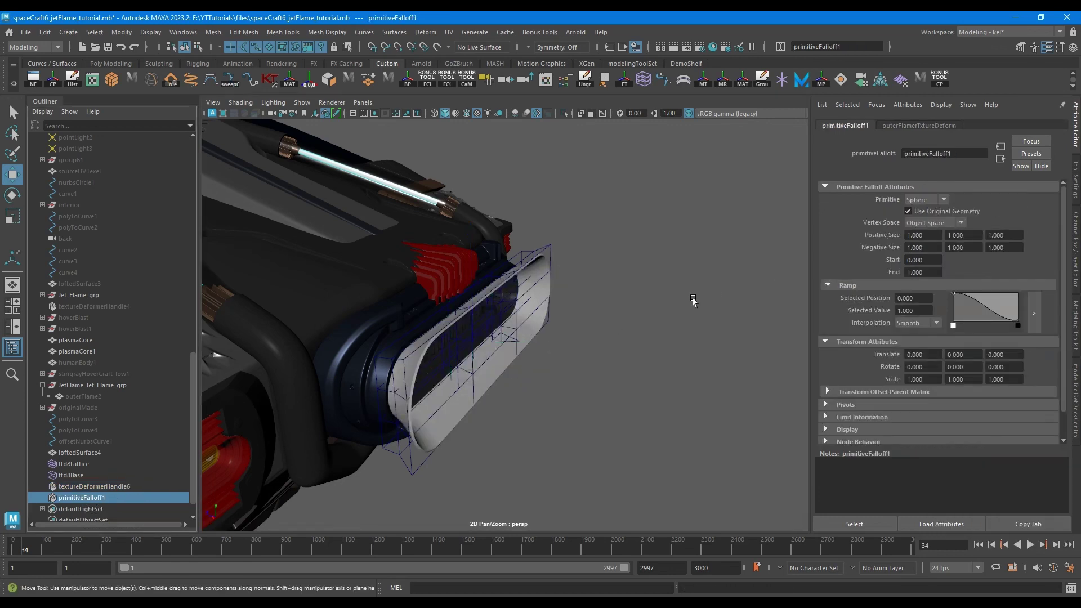
right_click_drag(598, 350, 484, 332, "alt")
left_click_drag(484, 332, 614, 329, "alt")
left_click_drag(299, 282, 543, 317)
key("f")
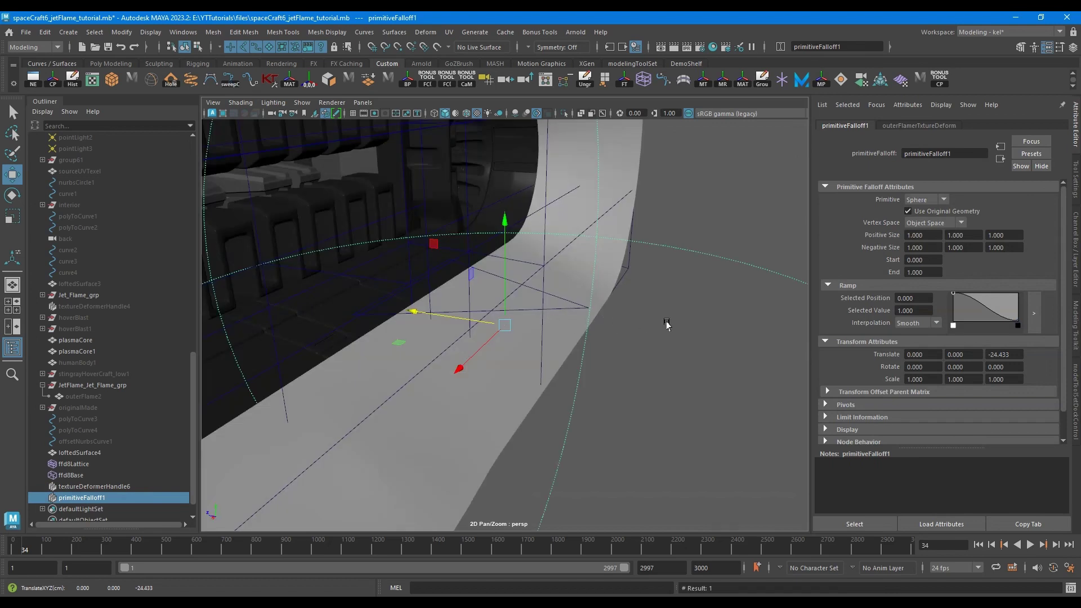
right_click_drag(666, 320, 304, 252, "alt")
middle_click_drag(516, 281, 537, 299, "alt")
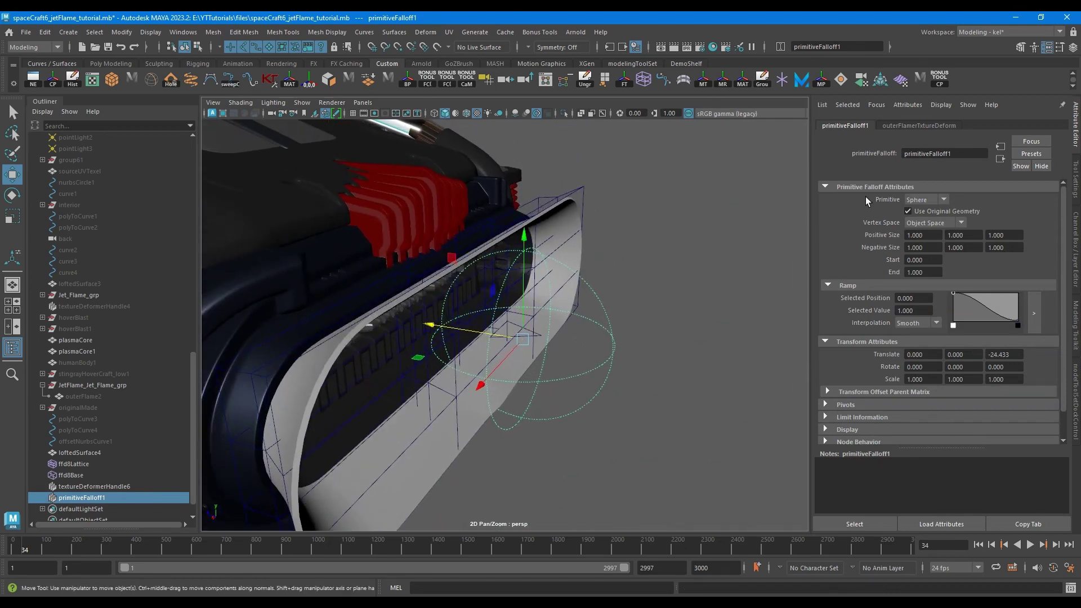
Change the falloff's primitive to Plane and rotate it 90 degrees around Y
left_click(921, 201)
left_click(917, 223)
left_click_drag(593, 345, 537, 349, "alt")
key("e")
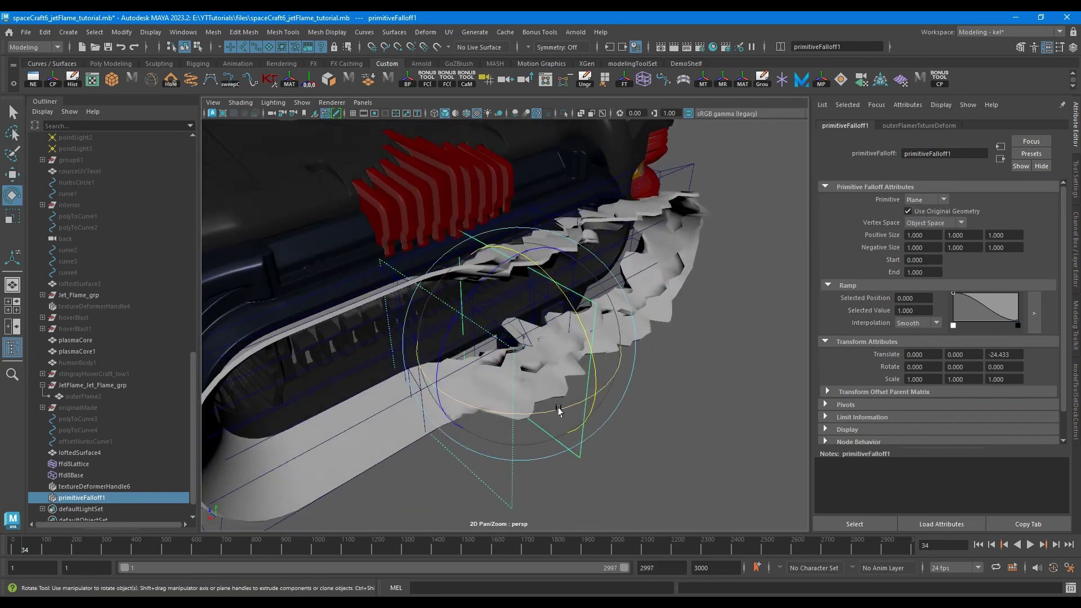
left_click_drag(556, 409, 623, 393)
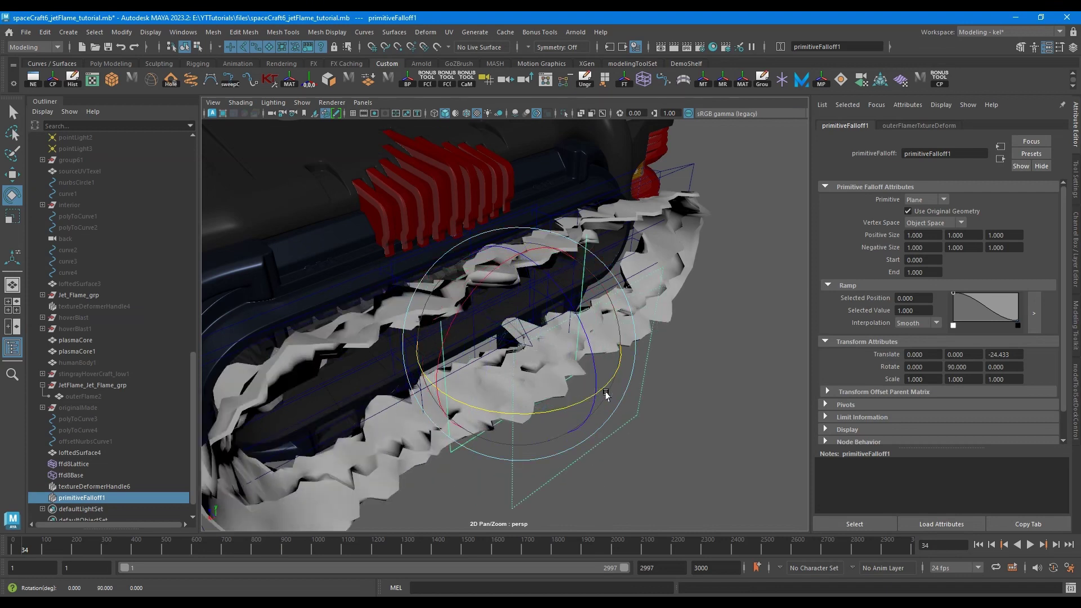
Move the plane falloff to the base of the flame surface, at about -23.570 in Z, checking it from above
left_click_drag(555, 386, 612, 385, "alt")
key("w")
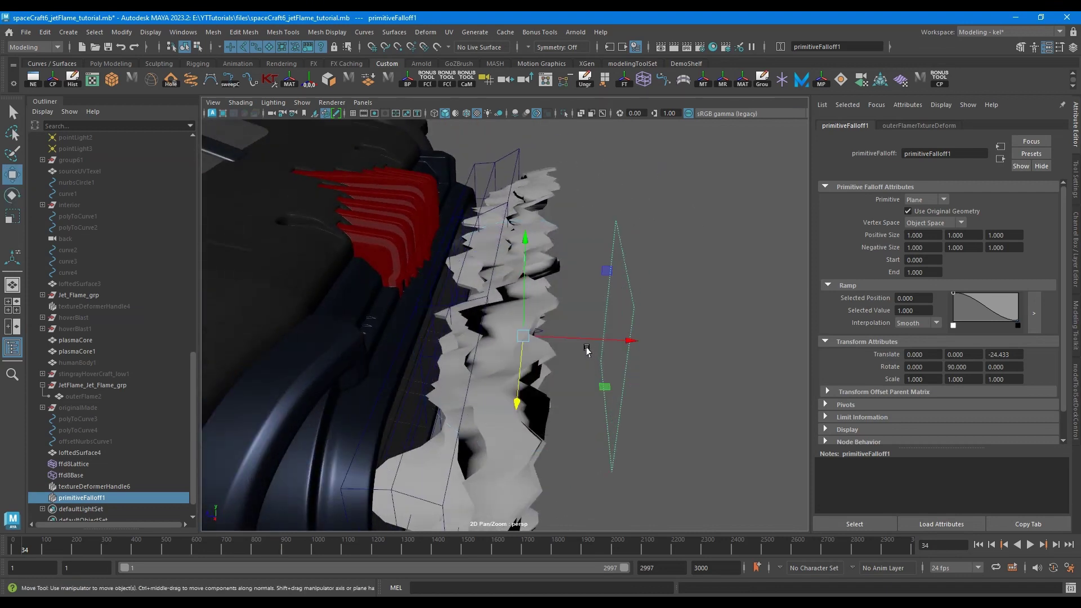
left_click_drag(599, 340, 514, 349)
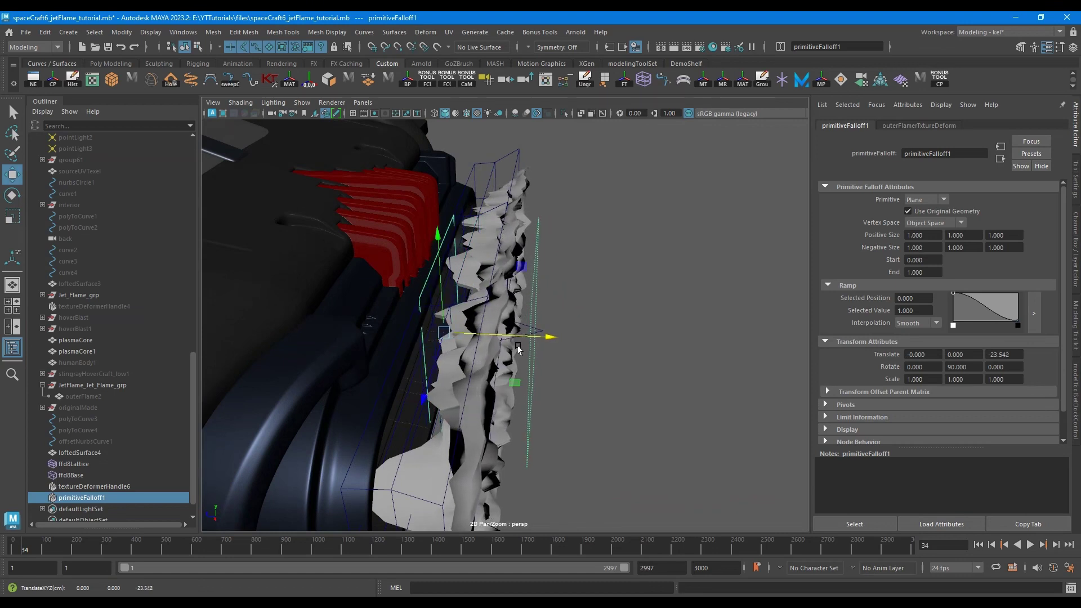
left_click_drag(592, 338, 532, 337, "alt")
key("space")
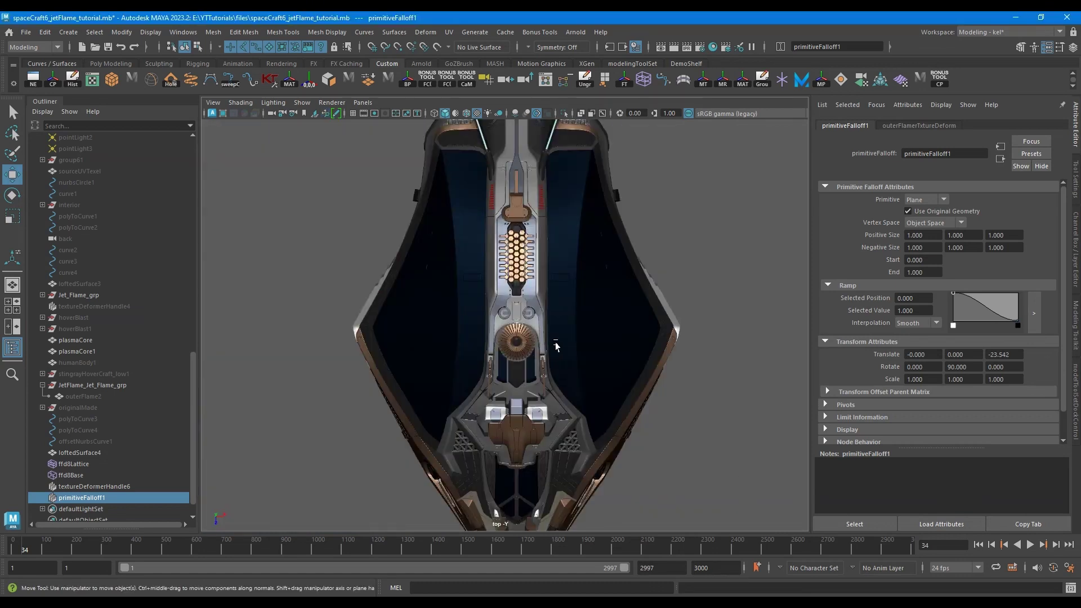
key("f")
scroll(551, 319, "down", 10)
scroll(554, 300, "up", 3)
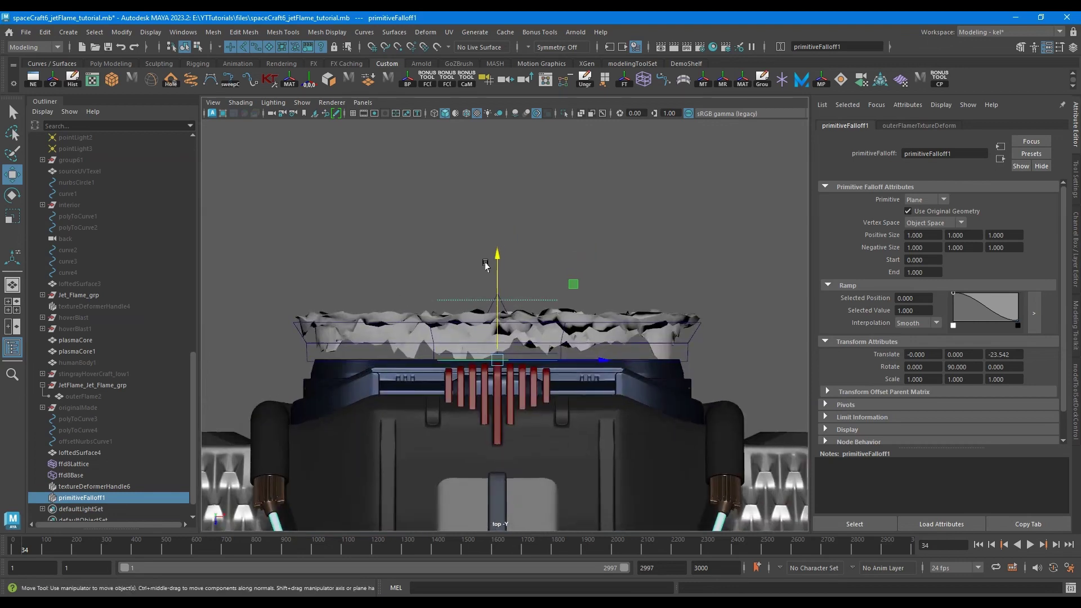
left_click_drag(494, 265, 494, 258)
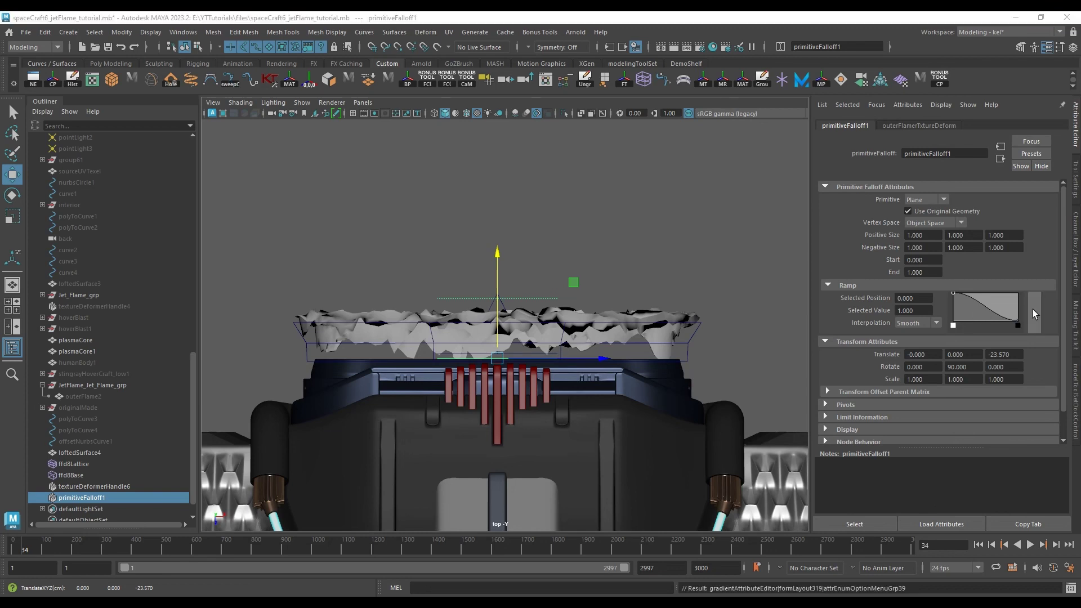
Enlarge the falloff's ramp and reverse its curve, with the start value at 0 and the end value at 1
left_click_drag(0, 216, 707, 168)
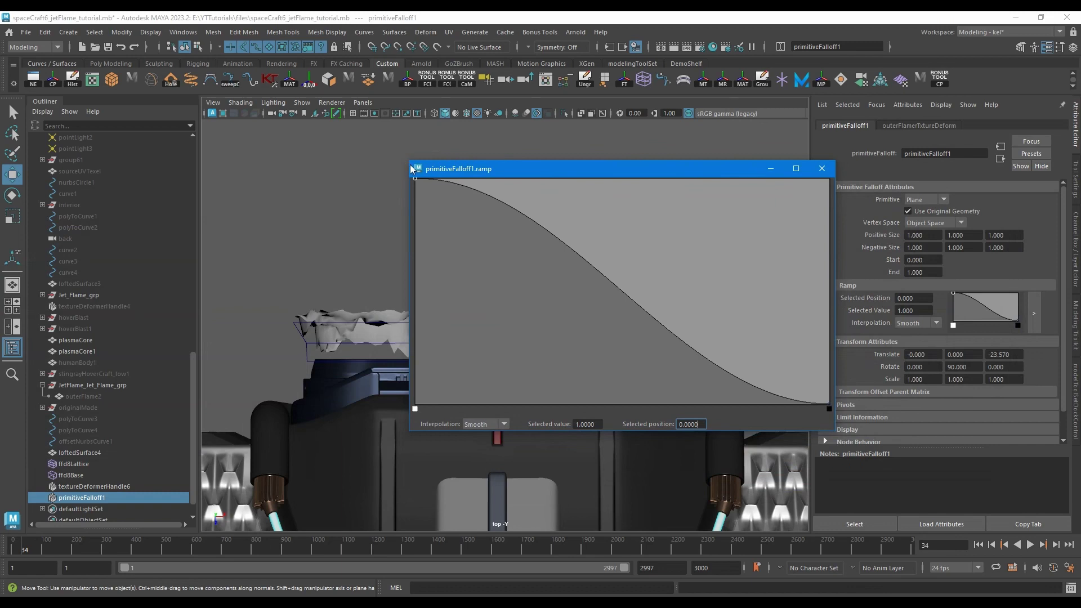
left_click_drag(411, 167, 734, 396)
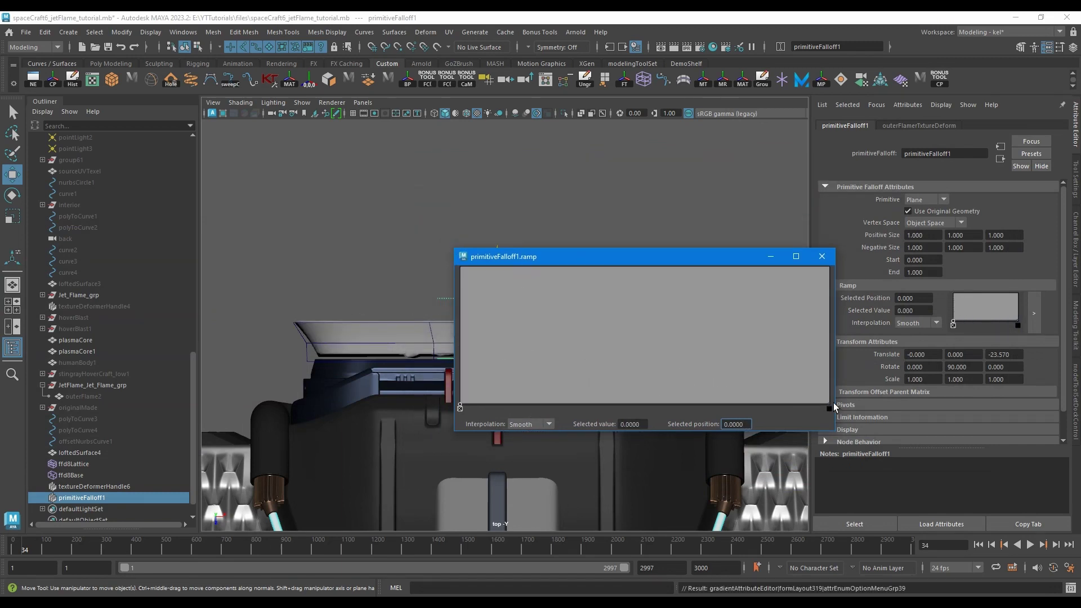
left_click_drag(833, 407, 832, 269)
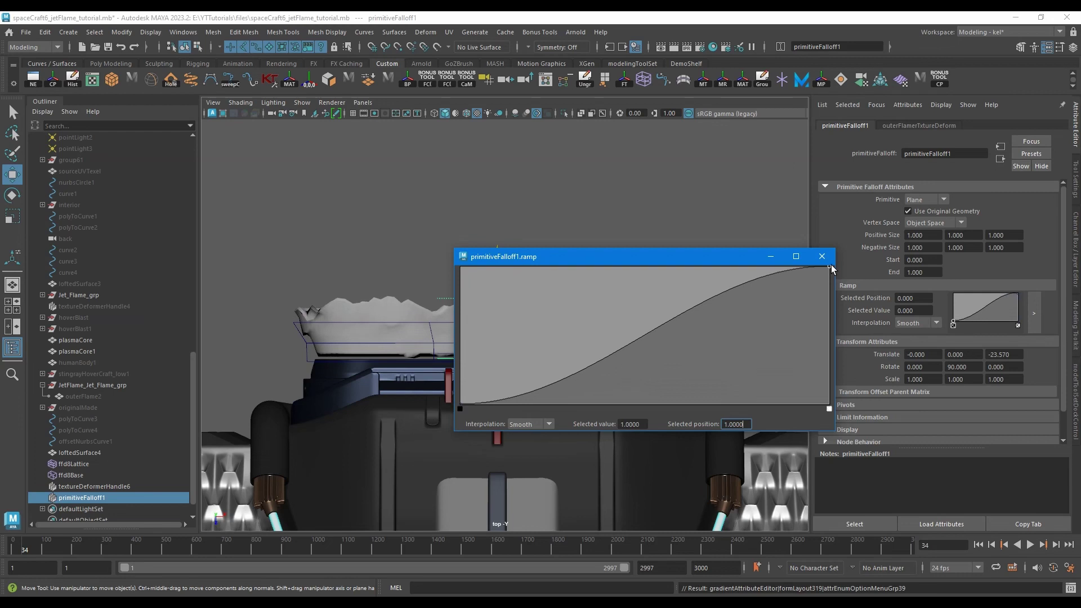
Add falloff ramp points at position about 0.151 with value 0 and about 0.703 with value 0.563, using Spline interpolation
left_click(538, 423)
left_click(525, 468)
left_click_drag(521, 391, 515, 412)
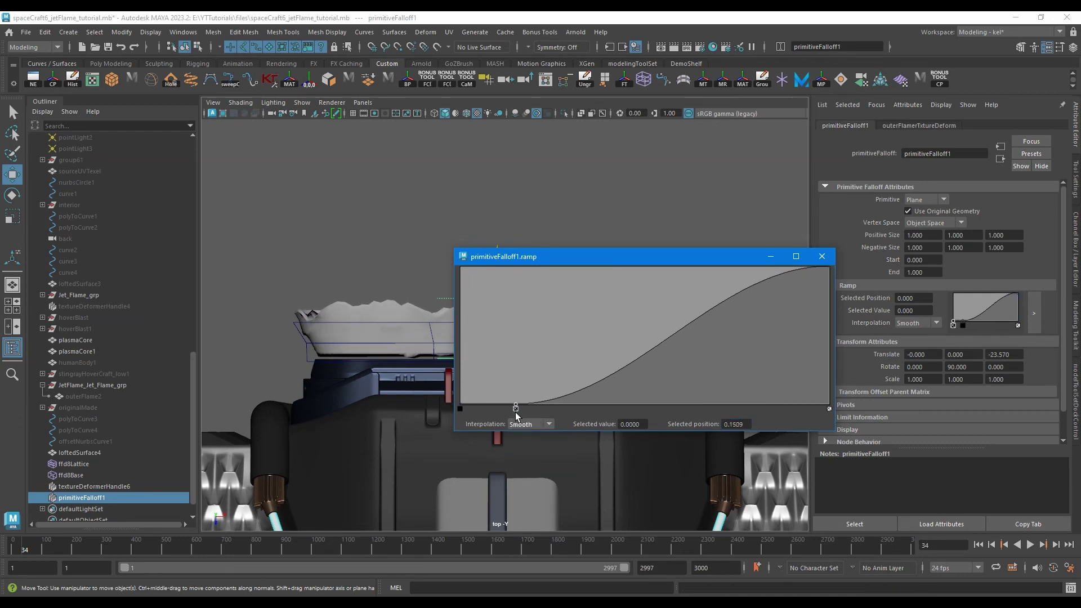
left_click(531, 424)
left_click(525, 467)
left_click_drag(719, 313, 718, 326)
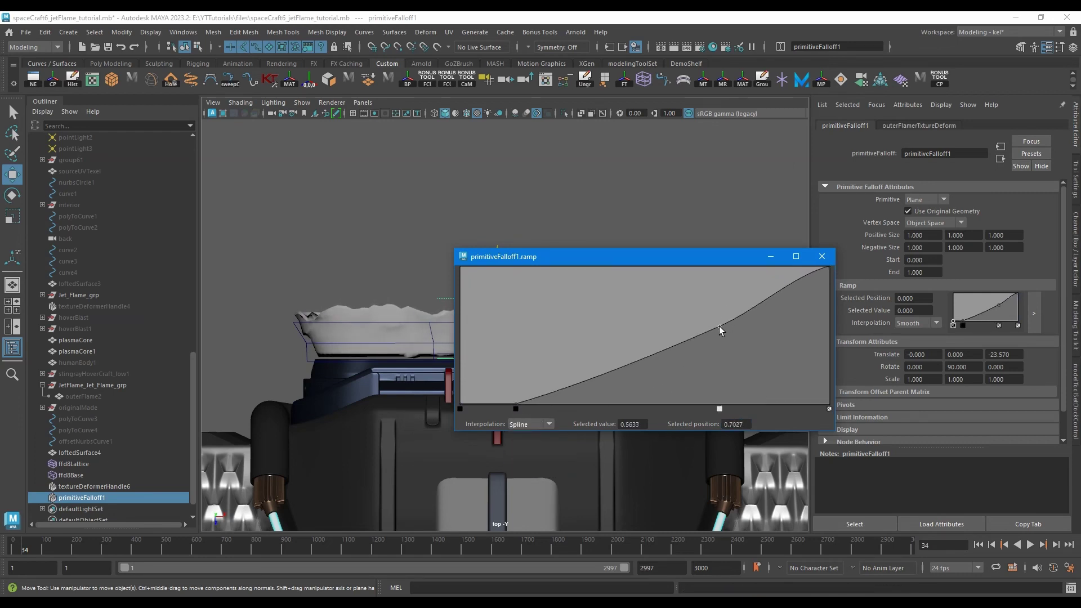
Set the ramp's end point to Linear interpolation and shift the upper middle point to position about 0.561, value 0.408
left_click(828, 269)
left_click(528, 424)
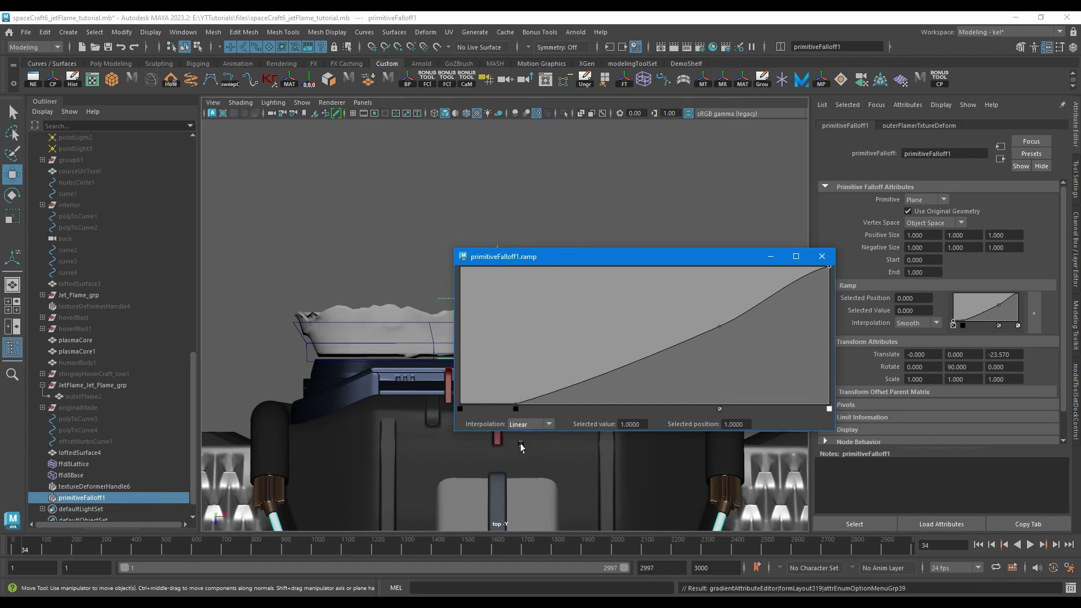
left_click_drag(718, 326, 679, 332)
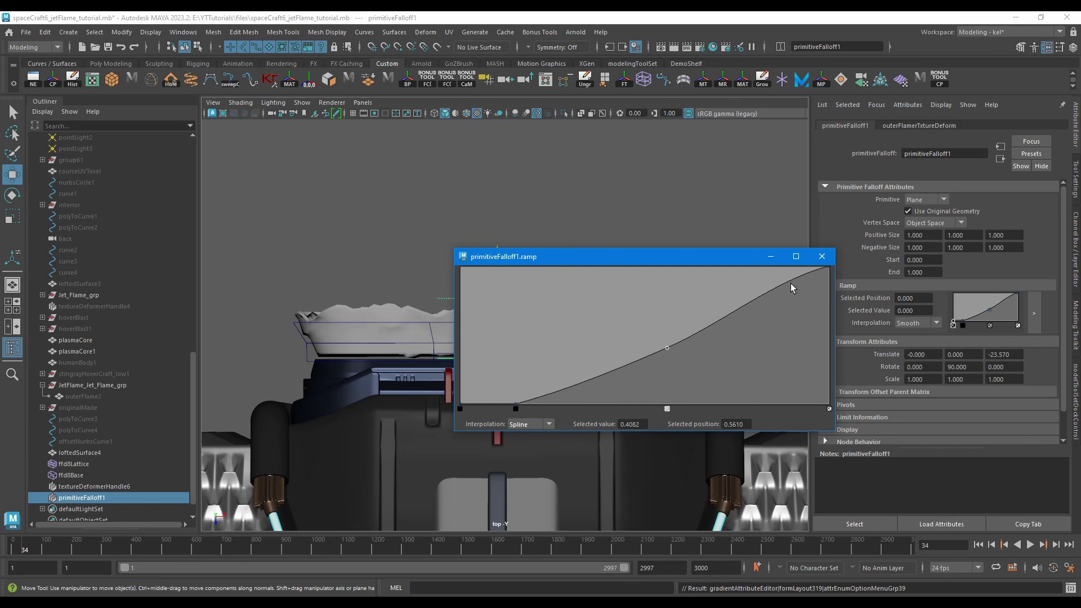
Add a Spline ramp point at position about 0.861, value 0.804, and another at about 0.963, value 0.996, and close the ramp
left_click(778, 294)
left_click(529, 424)
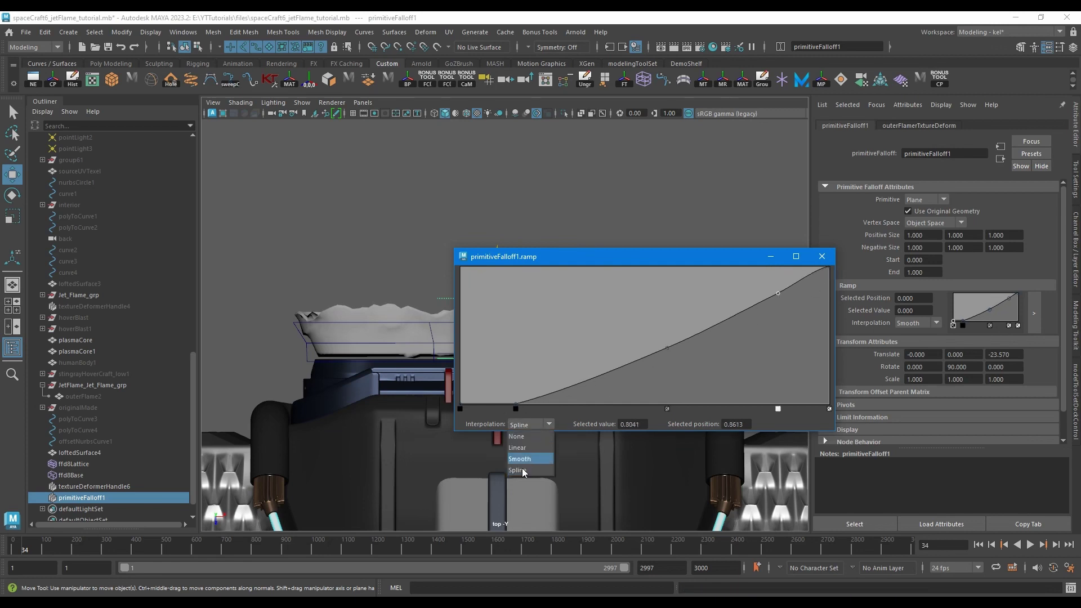
left_click(522, 471)
left_click(816, 266)
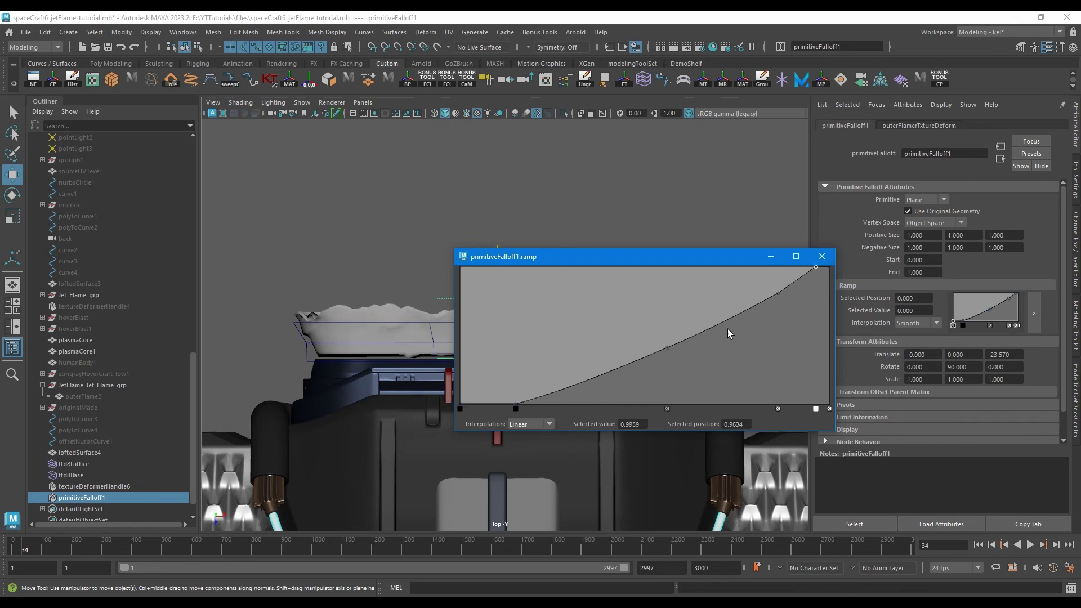
left_click(822, 256)
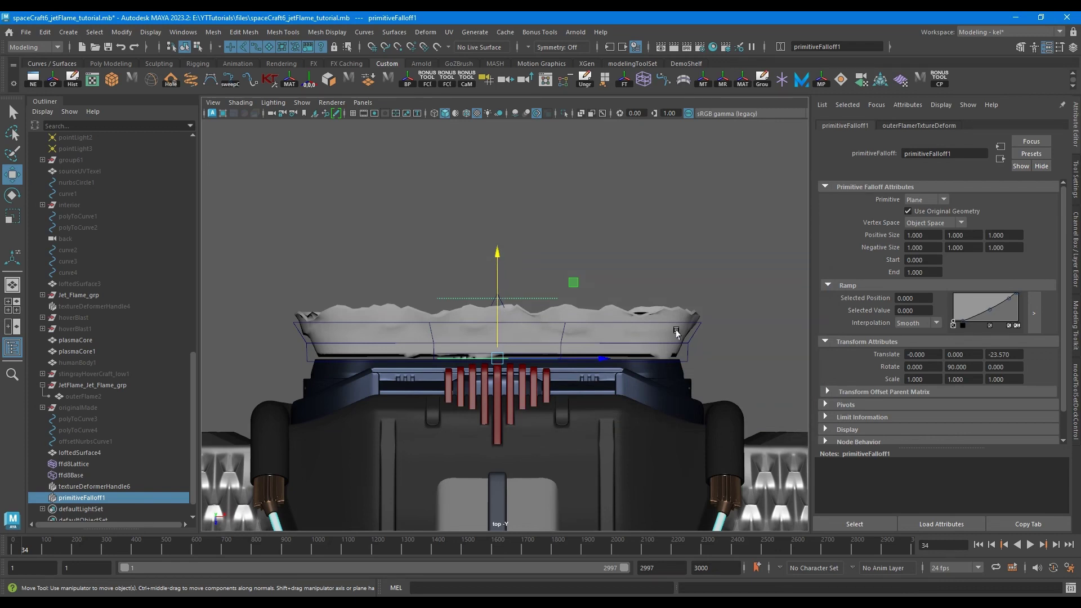
Center the lofted surface's pivot and move the surface slightly toward the thruster, to about 0.047 in Z
left_click(665, 338)
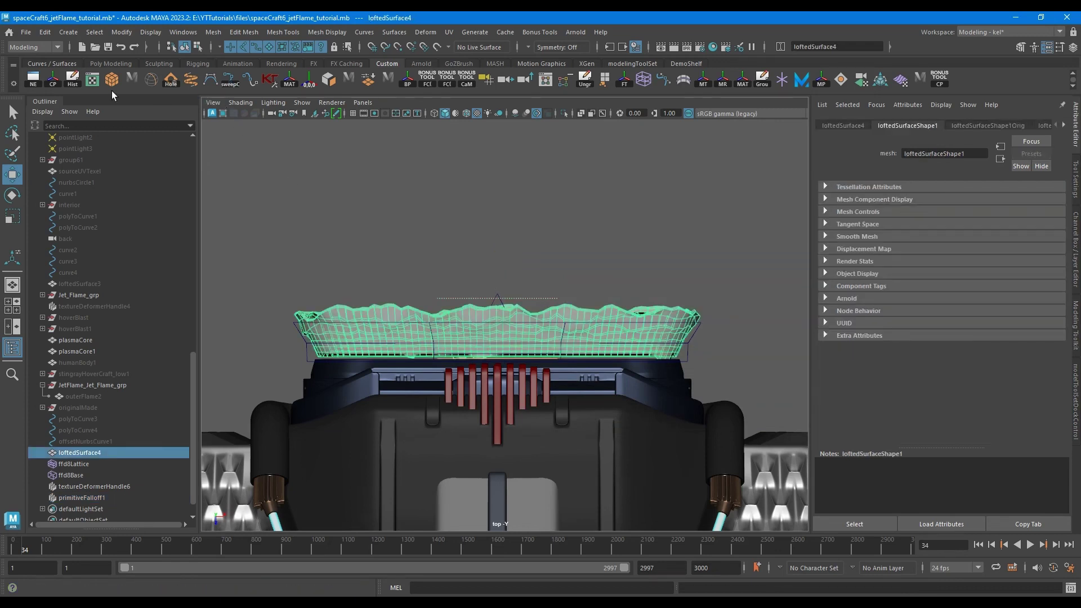
left_click(56, 82)
left_click_drag(498, 400, 498, 405)
Select the flame's lattice and isolate it in the top view
left_click(683, 354)
left_click(683, 357)
left_click_drag(241, 293, 727, 337)
key("r")
left_click(700, 322)
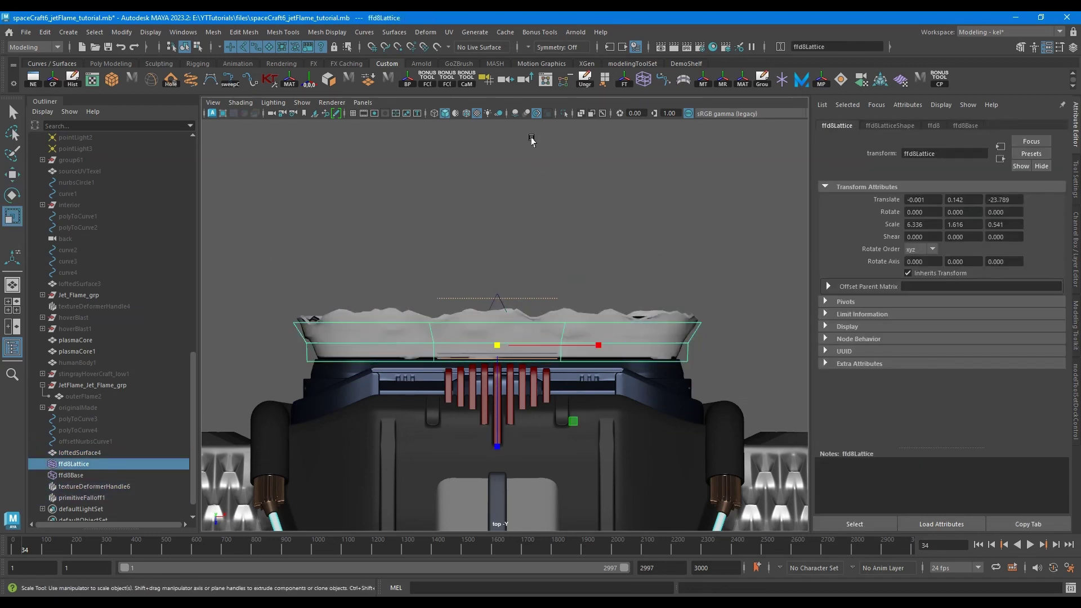
left_click(564, 114)
Reshape the flame's flare by adjusting the lattice's outermost row of points, and leave the isolated view
right_click_drag(620, 189, 456, 228)
left_click_drag(246, 300, 753, 337)
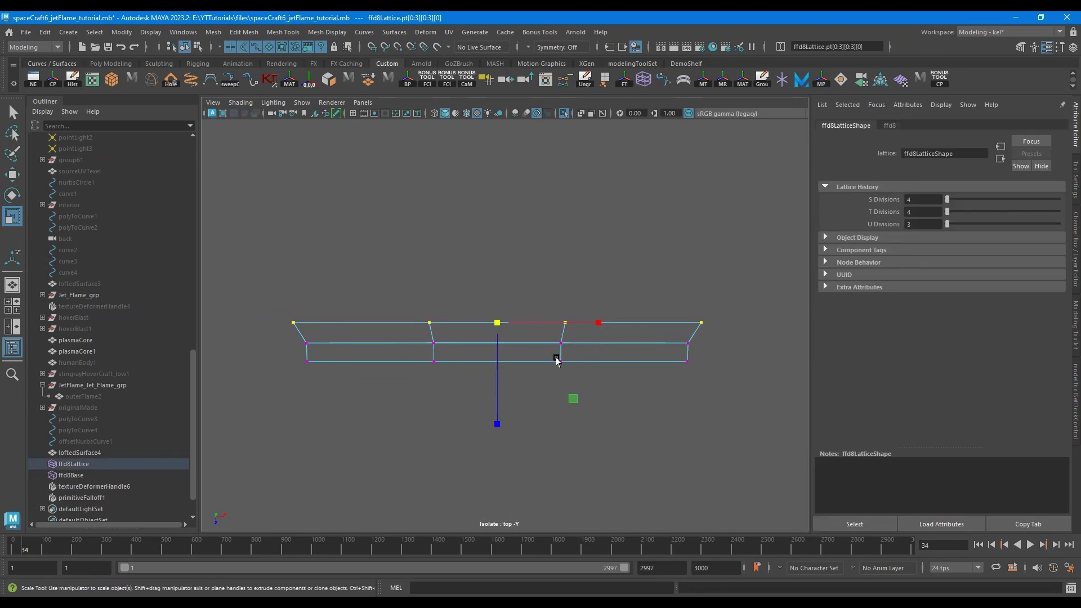
left_click_drag(492, 325, 483, 283)
left_click(563, 114)
key("w")
key("r")
key("space")
left_click_drag(505, 224, 505, 219)
key("w")
left_click_drag(506, 270, 612, 303, "alt")
left_click(612, 303)
Select the texture deformer handle and fine-tune the strength of outerFlamerTxtureDeform
left_click(484, 340)
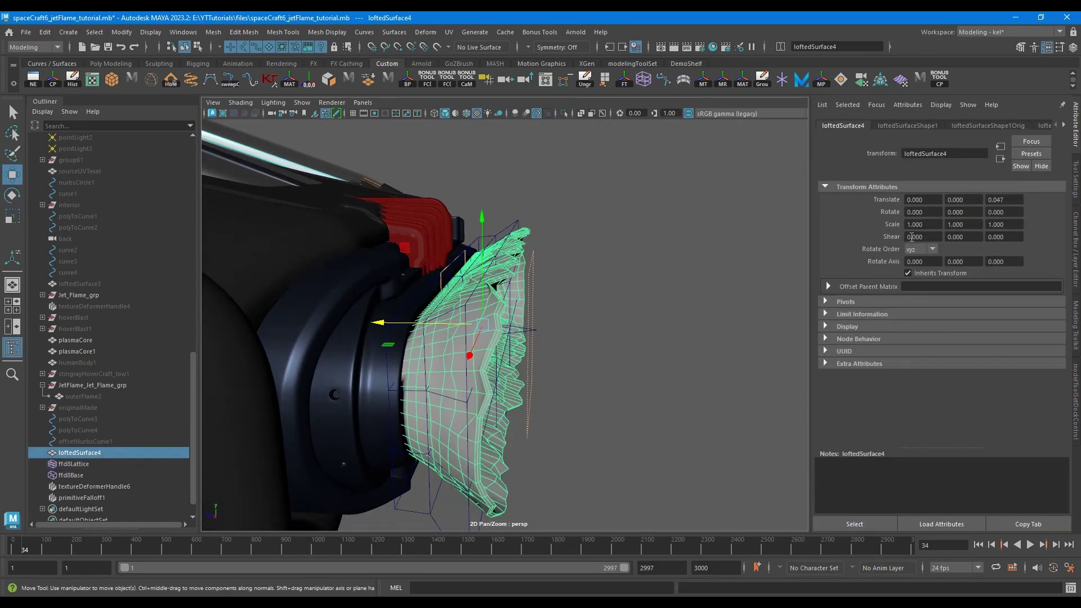
left_click_drag(703, 276, 648, 276, "alt")
scroll(1040, 128, "down", 5)
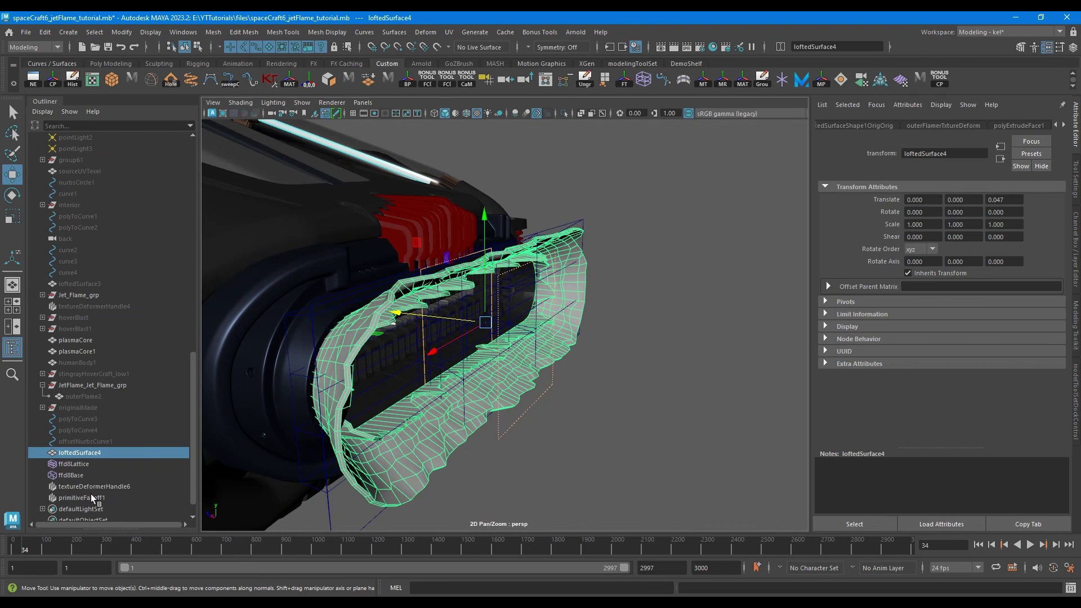
left_click(105, 486)
left_click(938, 126)
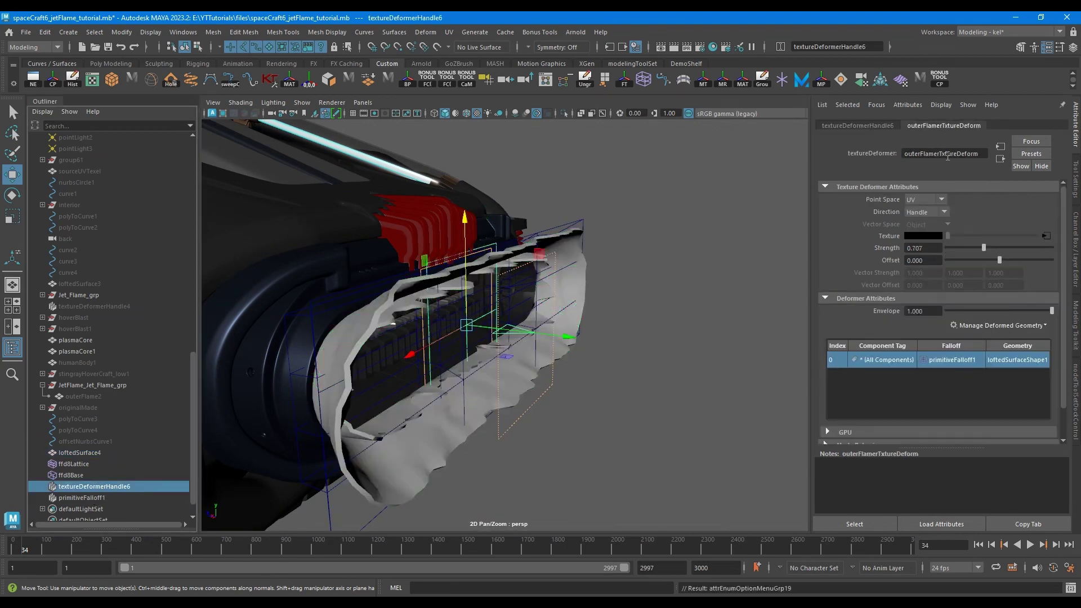
left_click_drag(985, 156, 873, 176)
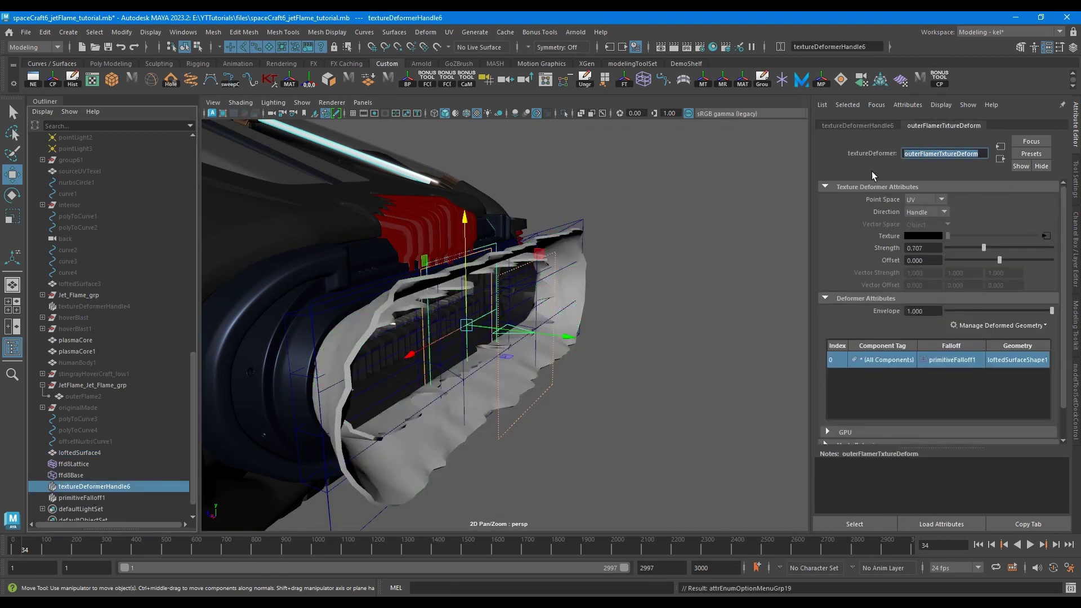
left_click_drag(980, 247, 982, 248)
Open the ramp of the flame's primitiveFalloff1 and move its near-end point to about position 0.785, value 0.922
left_click_drag(514, 259, 684, 298, "alt")
left_click(543, 289)
left_click(539, 279)
left_click(1033, 313)
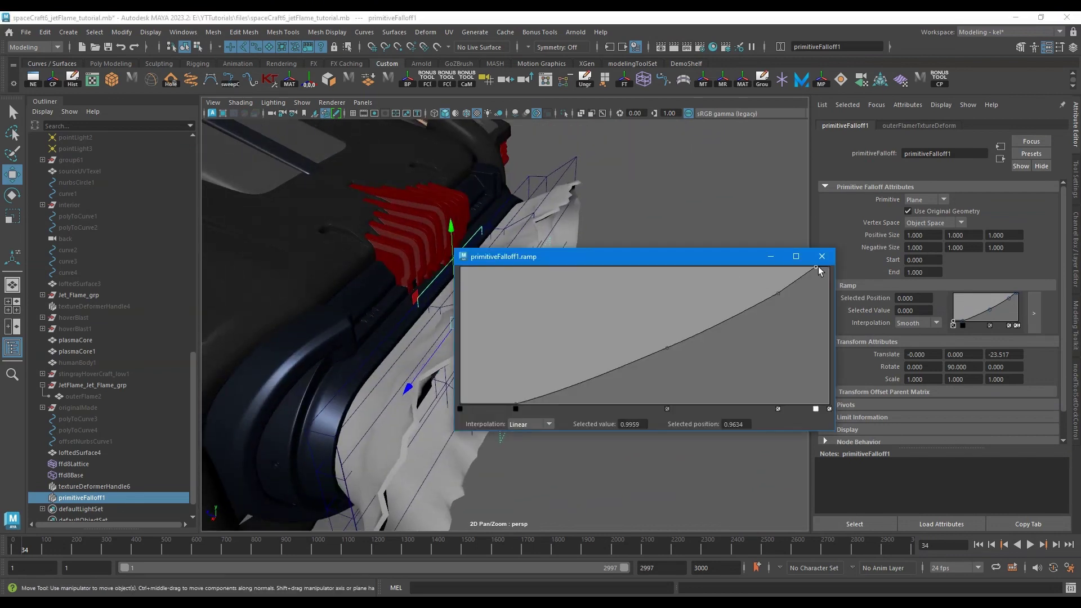
left_click_drag(815, 268, 749, 278)
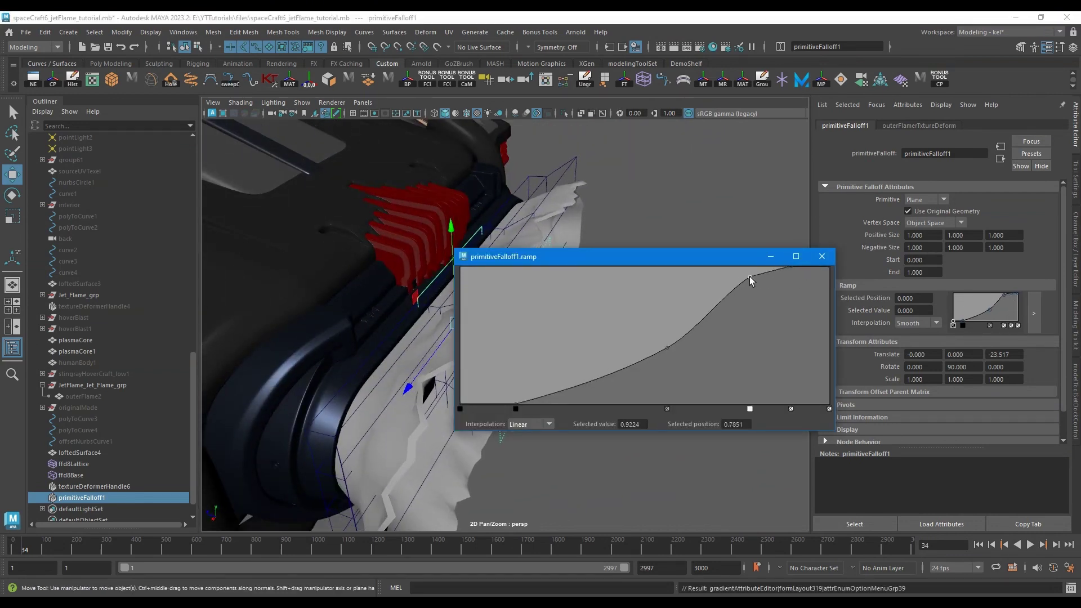
Set the moved falloff ramp point's interpolation to Spline, fine-tune the two neighbouring points, and close the ramp editor
left_click(524, 426)
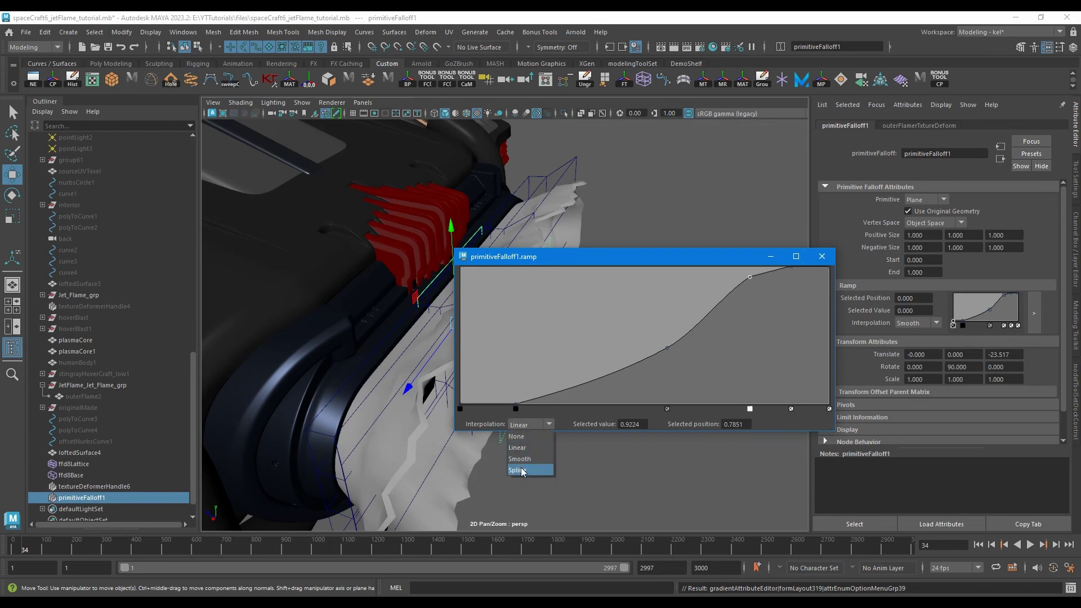
left_click(521, 471)
left_click_drag(791, 267, 773, 265)
left_click_drag(666, 348, 650, 352)
left_click(823, 257)
left_click_drag(599, 285, 765, 303, "alt")
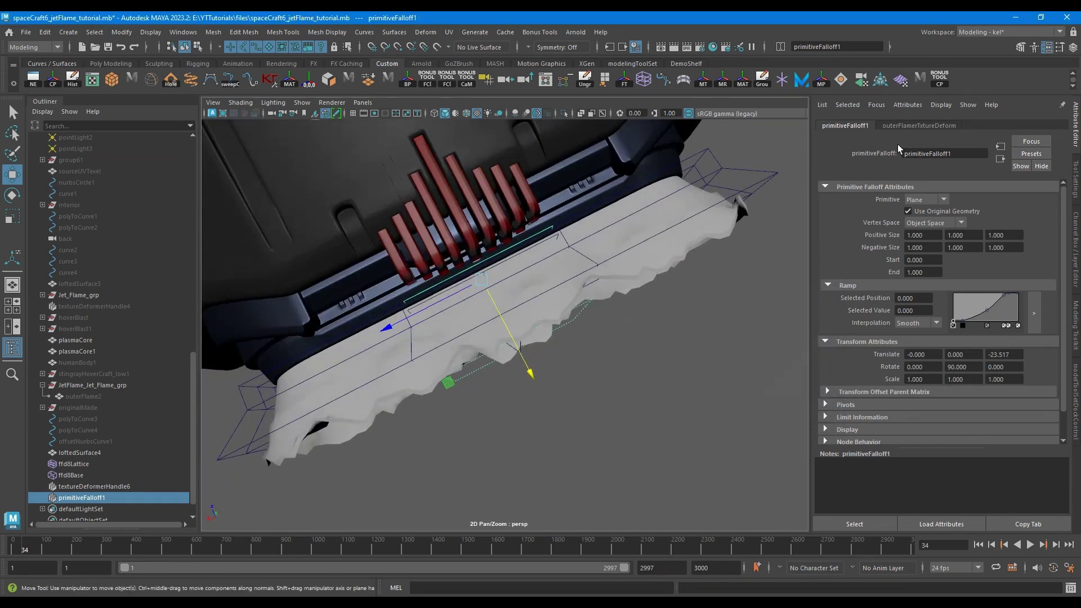
Increase the strength of outerFlamerTxtureDeform to about 0.957
left_click(104, 486)
left_click_drag(984, 248, 997, 248)
left_click_drag(749, 259, 663, 298, "alt")
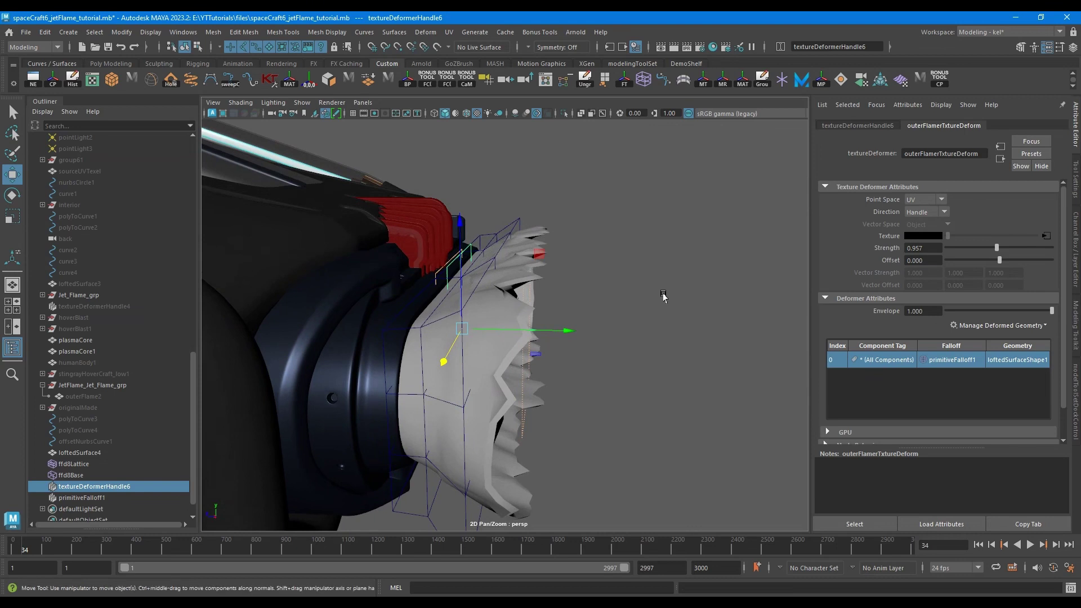
Try the Normal direction on the texture deformer and return it to Handle
left_click(935, 212)
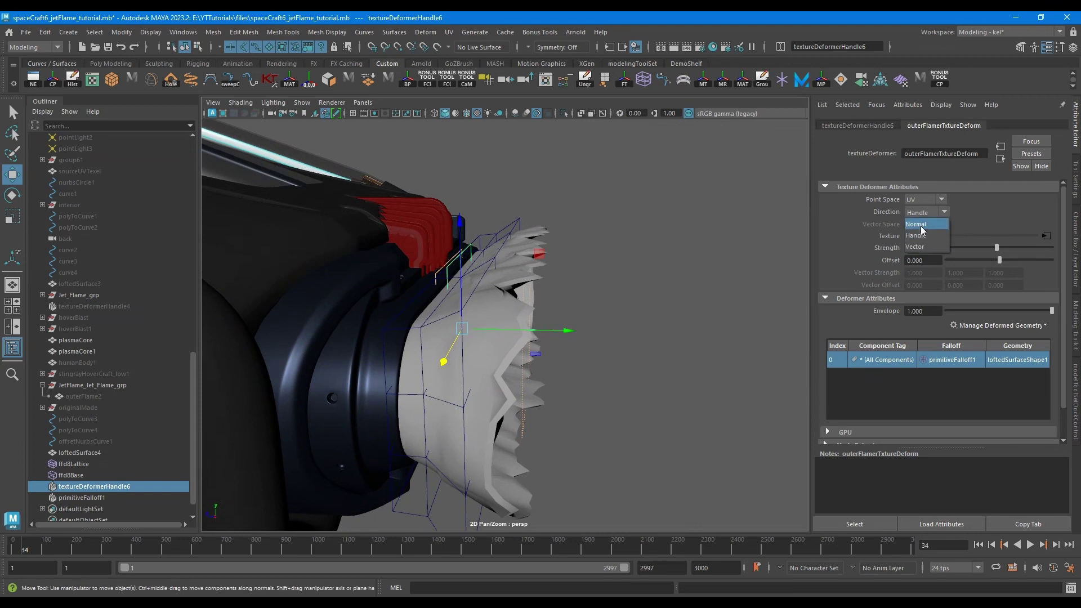
left_click(921, 225)
left_click(929, 212)
left_click(925, 236)
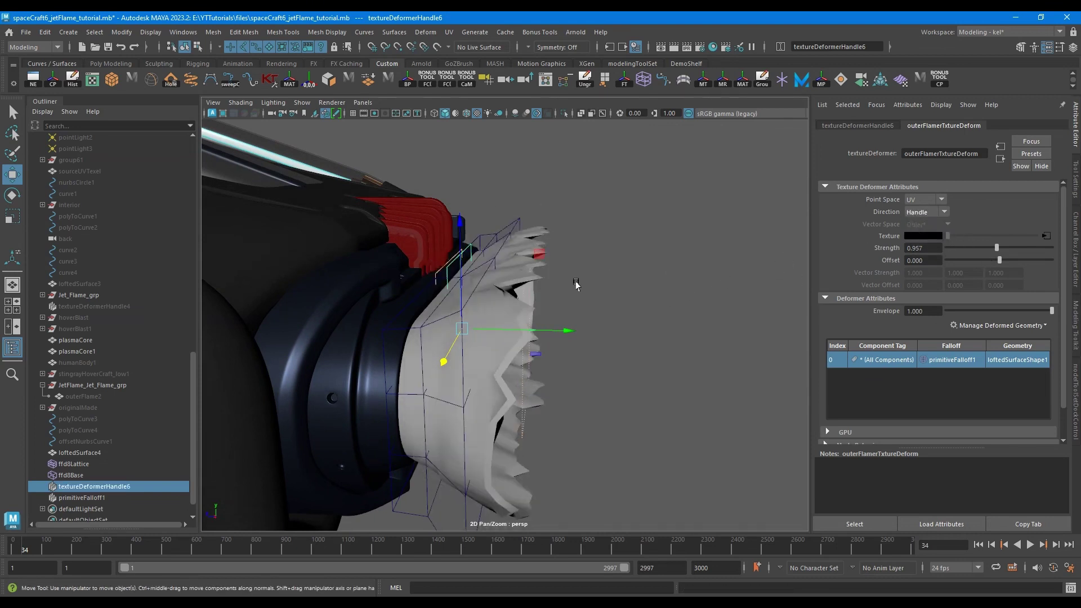
left_click_drag(574, 286, 658, 291, "alt")
Try several scalings of the flame lattice's outermost row of points and undo them
left_click(494, 259)
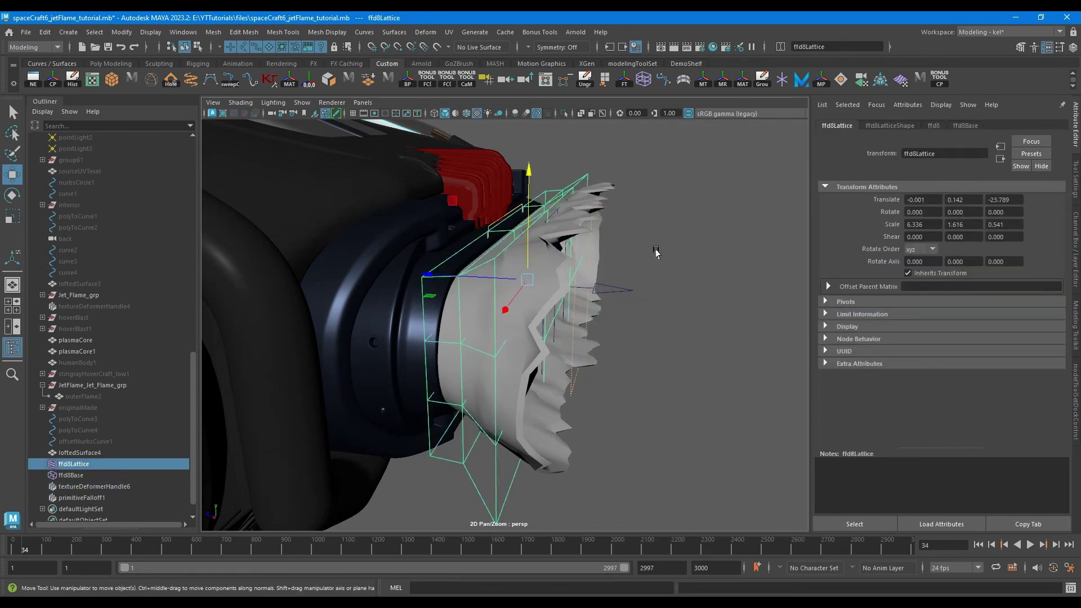
right_click_drag(698, 246, 652, 201)
left_click_drag(495, 287, 546, 293, "alt")
left_click_drag(649, 461, 547, 137)
key("r")
left_click_drag(657, 286, 713, 286, "ctrl")
key("ctrl+z")
left_click_drag(646, 250, 640, 251, "alt")
left_click_drag(658, 287, 754, 289)
key("ctrl+z")
left_click_drag(554, 285, 889, 260)
mouse_move(647, 265)
left_mouse_down("alt")
mouse_move(604, 278)
mouse_move(630, 273)
left_mouse_up("alt")
key("ctrl+z")
left_click(619, 218)
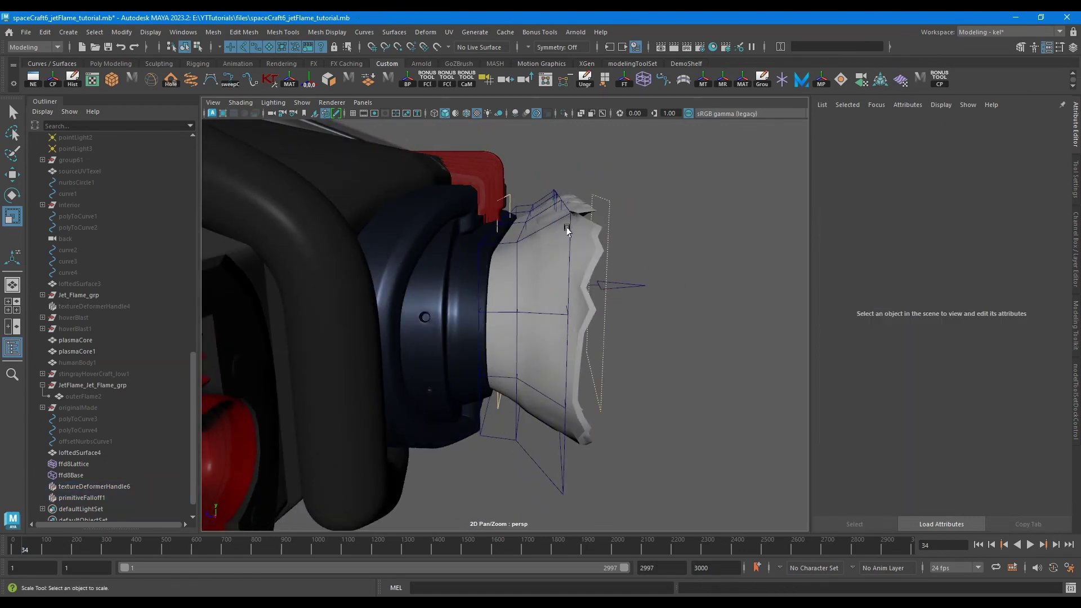
left_click(564, 226)
right_click_drag(685, 231, 598, 167)
left_click_drag(597, 366, 616, 397, "alt")
left_click_drag(627, 464, 540, 177)
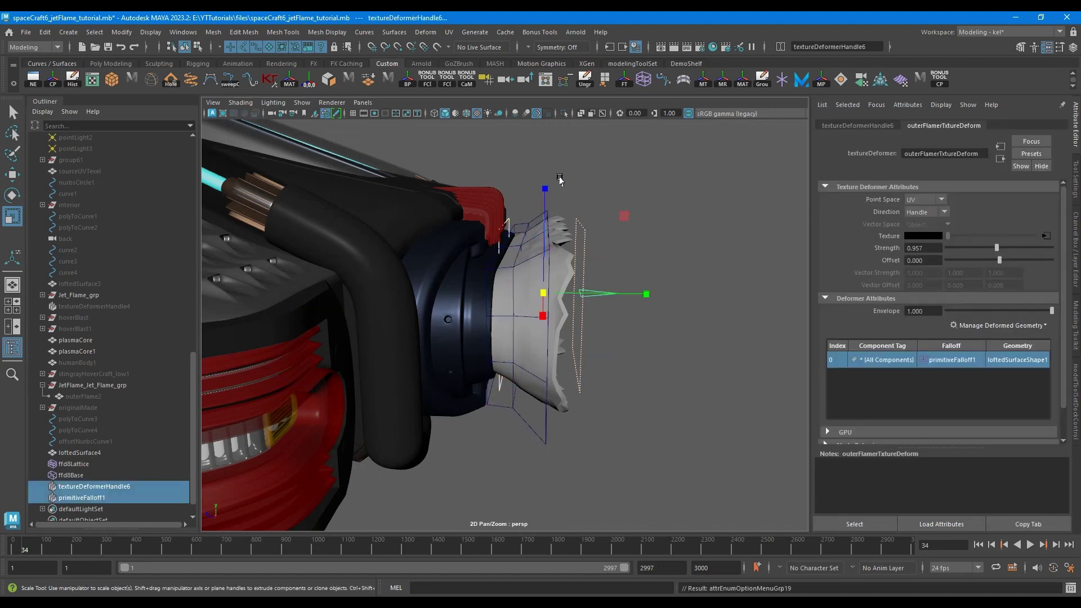
left_click(563, 179)
Isolate the flame's lattice to select its outermost row of points, leave isolation, and scale the row slightly outward
key("F8")
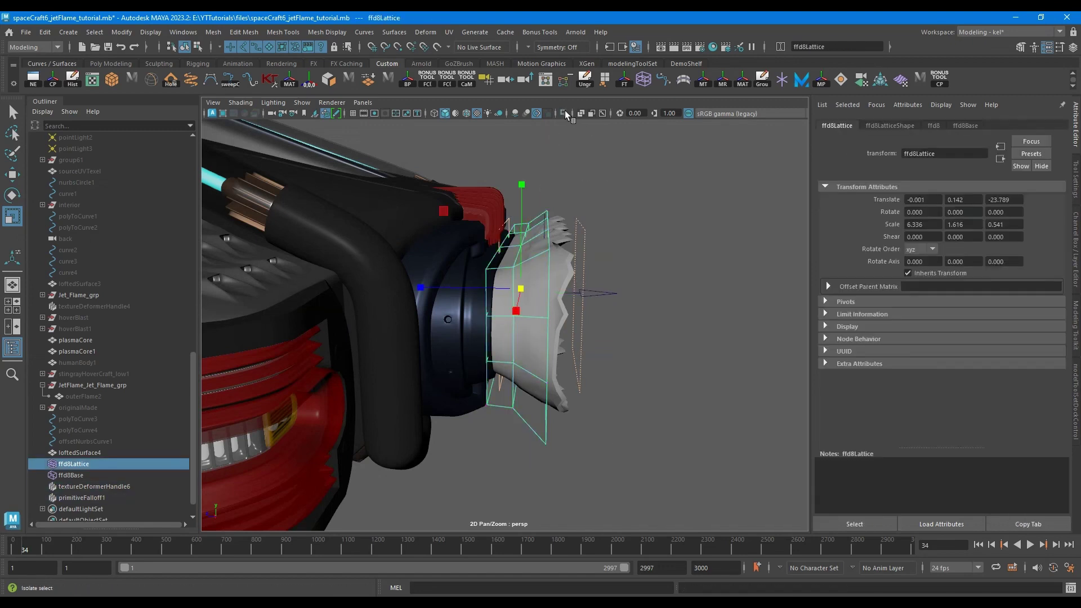
left_click(564, 113)
key("F8")
left_click_drag(624, 446, 535, 190)
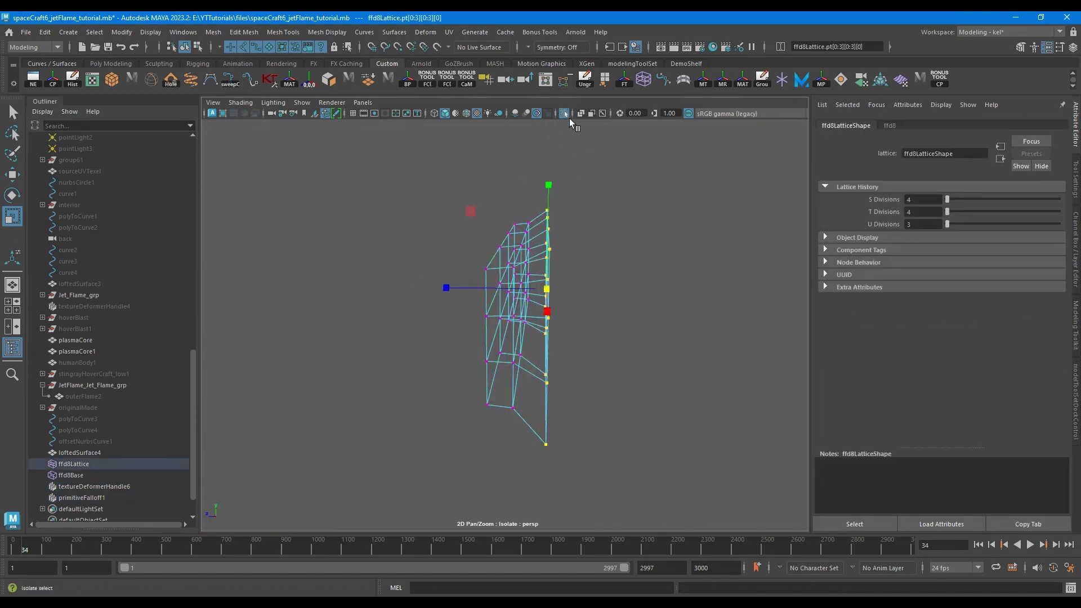
left_click(564, 113)
left_click_drag(577, 268, 556, 288, "alt")
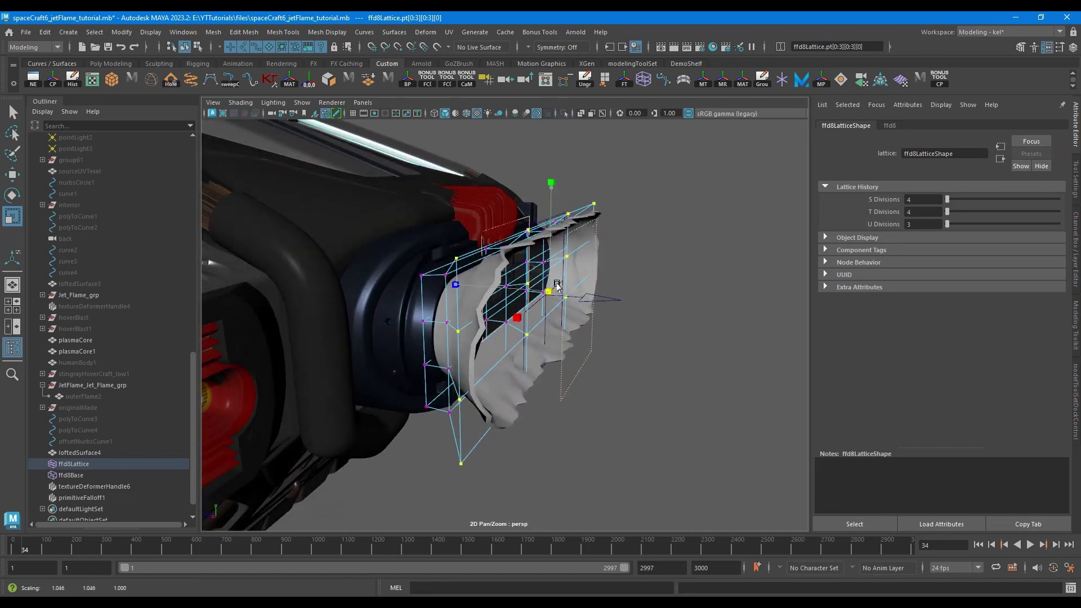
left_click_drag(550, 187, 551, 168)
key("ctrl+z")
left_click_drag(600, 227, 621, 301, "alt")
Open the noise texture driving outerFlamerTxtureDeform and set its ratio to 1 and depth max to 5
left_click(569, 362)
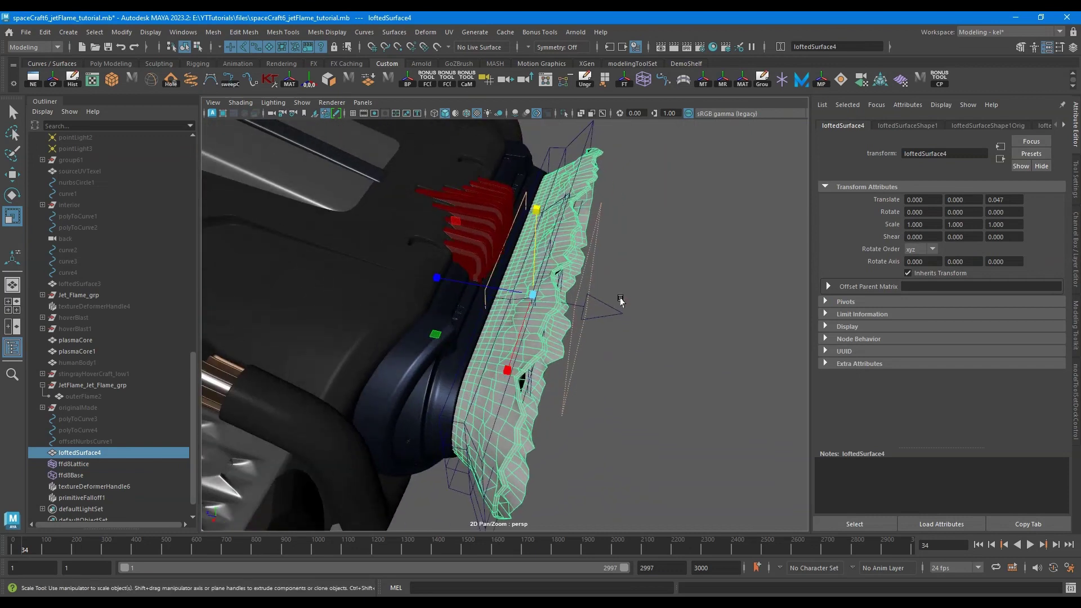
left_click(1041, 126)
left_click(1063, 125)
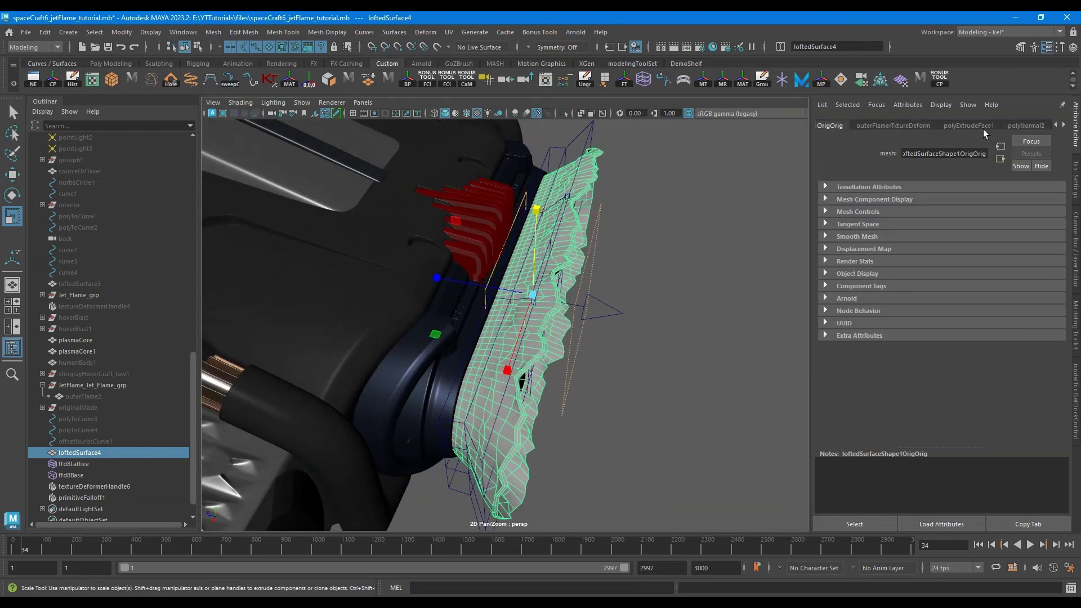
left_click(93, 487)
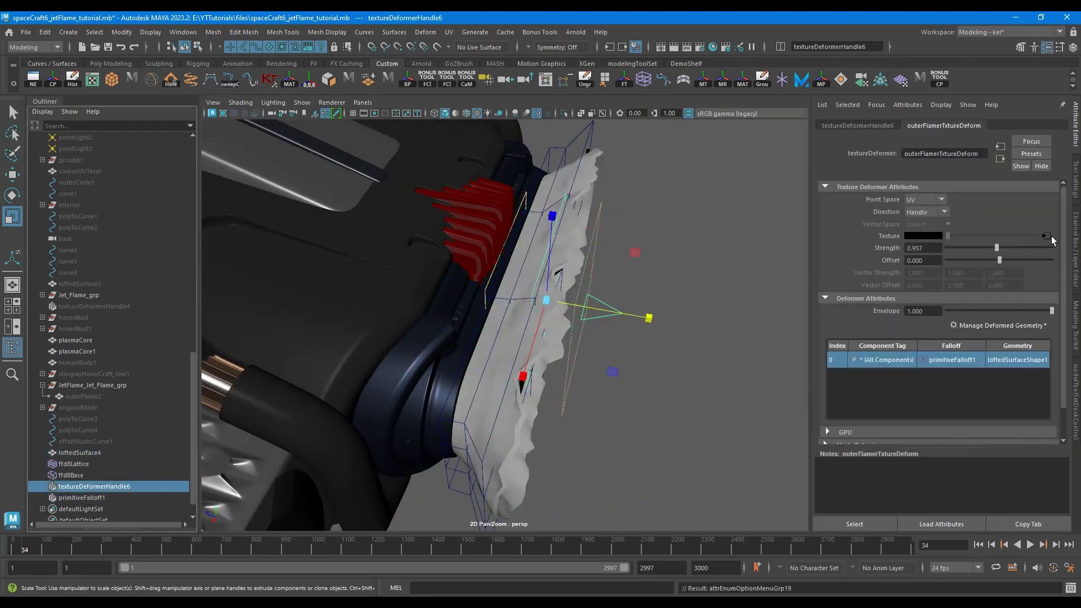
left_click(1047, 237)
left_click_drag(1004, 265, 1037, 263)
mouse_move(983, 290)
left_mouse_down()
mouse_move(968, 291)
mouse_move(998, 287)
left_mouse_up()
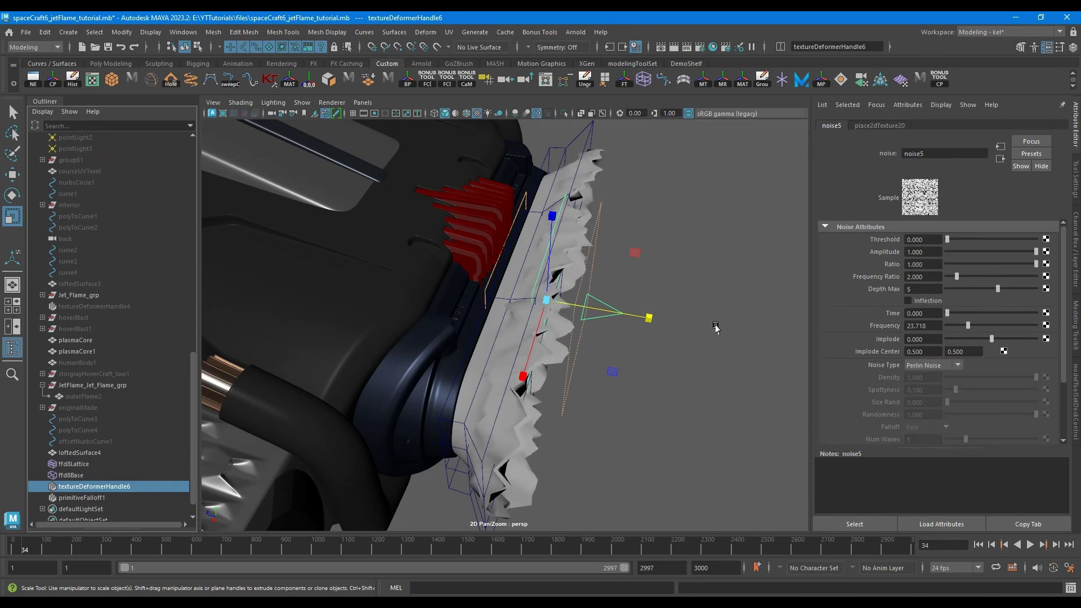
Lower the noise frequency to about 17.3 and scrub the noise's time to preview the flame's motion
left_click_drag(716, 328, 616, 290, "alt")
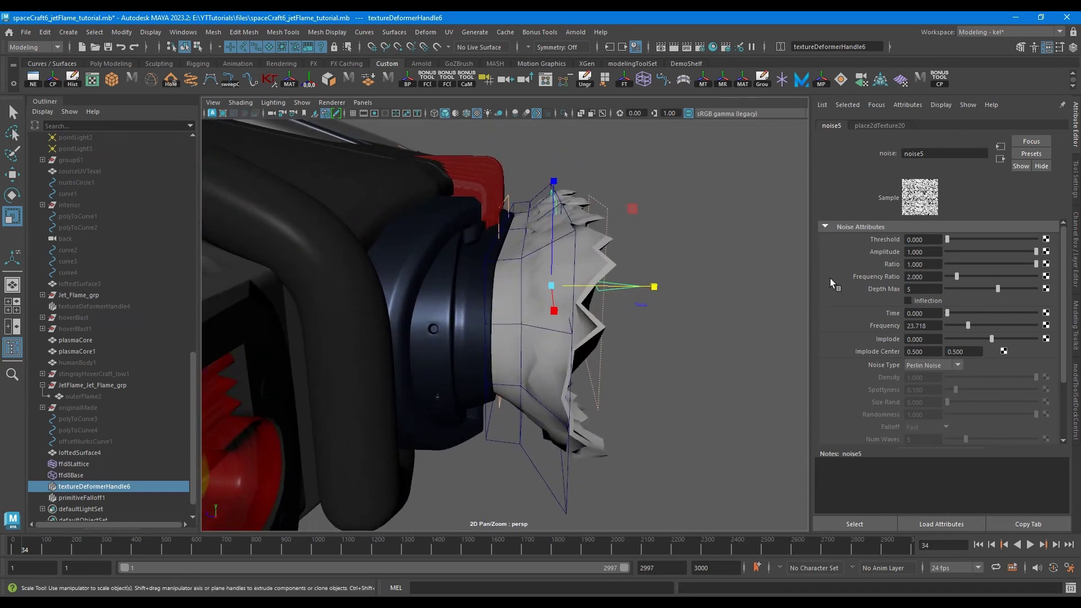
left_click_drag(958, 329, 961, 327)
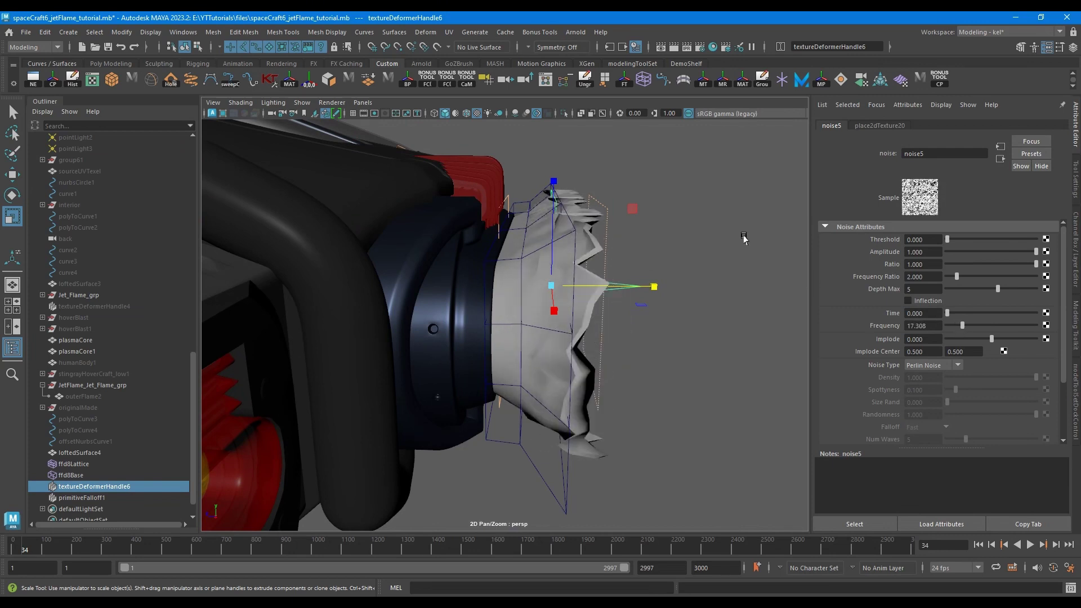
left_click_drag(947, 313, 850, 318)
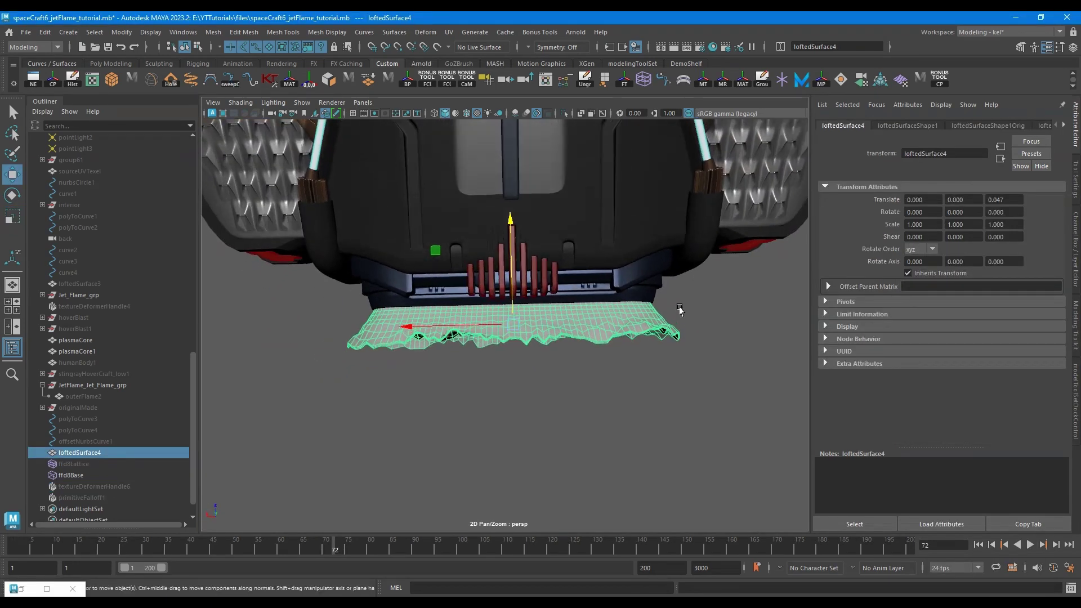
Open the lofted surface in the UV Editor, select all its UVs, and move their pivot to the bottom edge
left_click(91, 78)
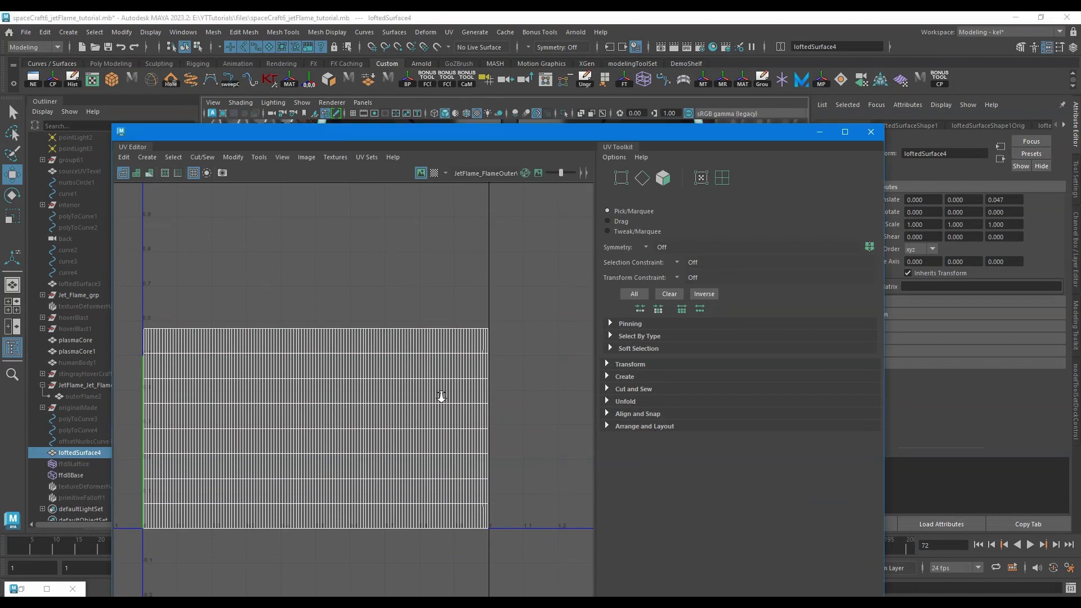
scroll(441, 396, "down", 2)
right_click_drag(336, 348, 390, 353)
left_click_drag(524, 536, 161, 297)
key("d")
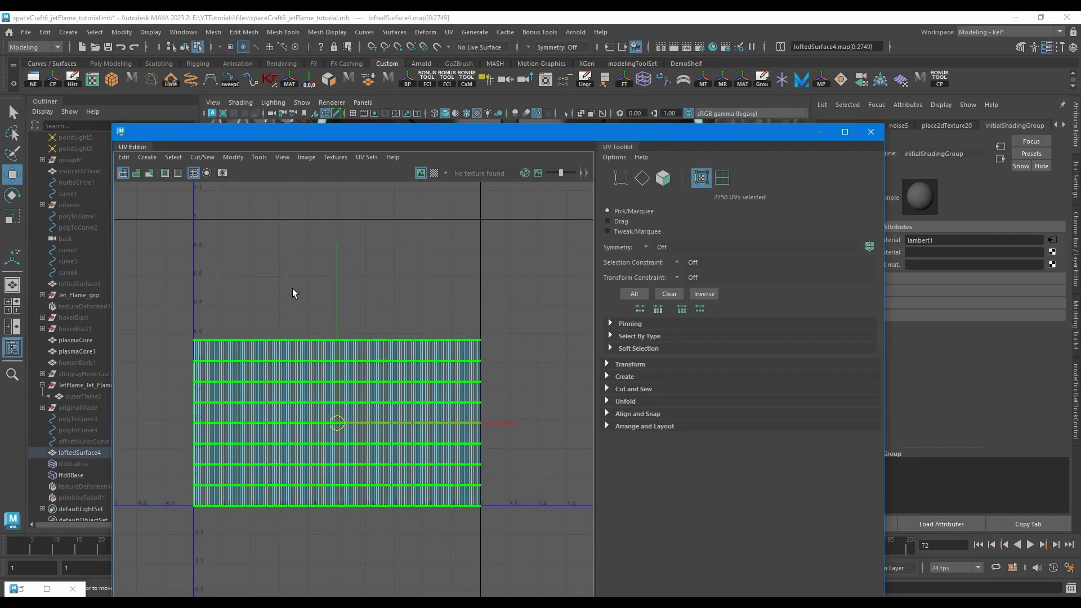
left_click_drag(337, 262, 324, 510)
Scale the selected UVs vertically until they fill the 0 to 1 tile, and close the UV Editor
key("r")
left_click_drag(339, 326, 319, 198)
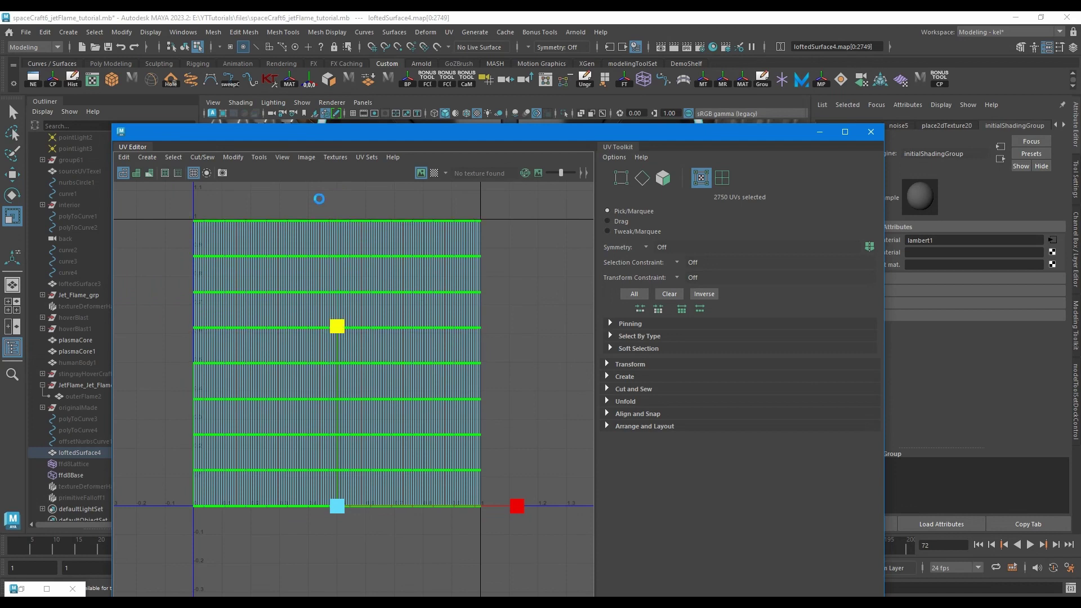
left_click(503, 279)
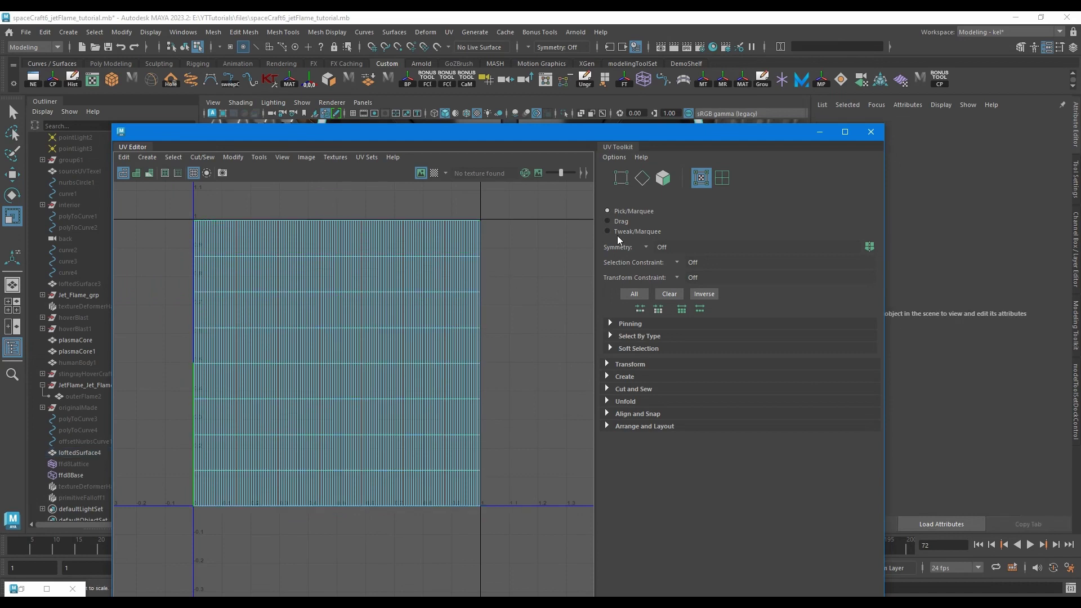
left_click(876, 131)
Assign a new Standard Surface material to the lofted surface and connect a Ramp texture to its base color
right_click_drag(519, 313, 571, 262)
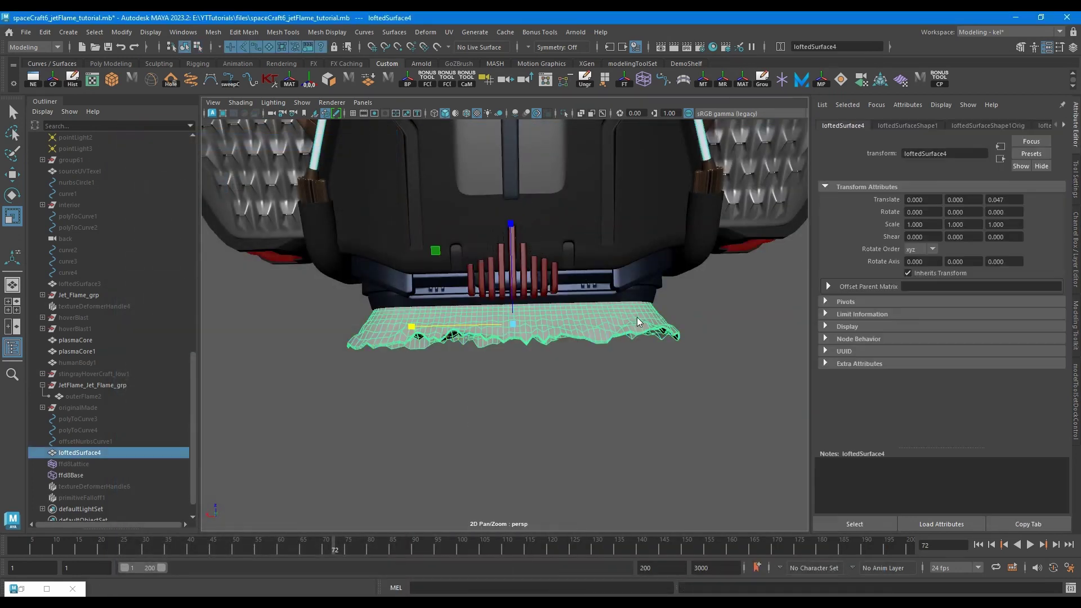
right_click_drag(637, 319, 725, 489)
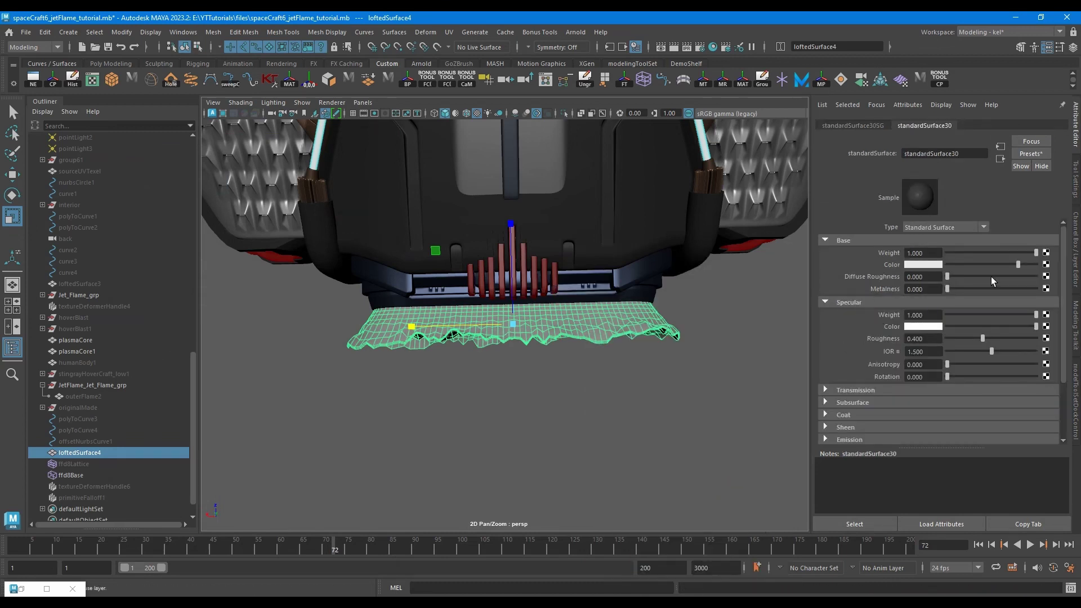
left_click(1045, 264)
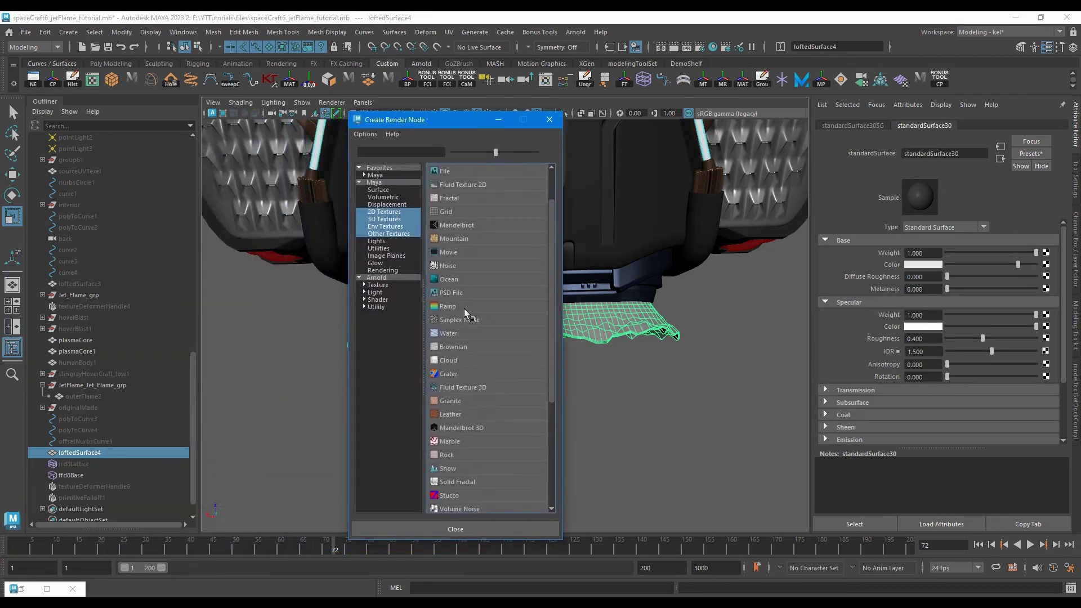
left_click(448, 306)
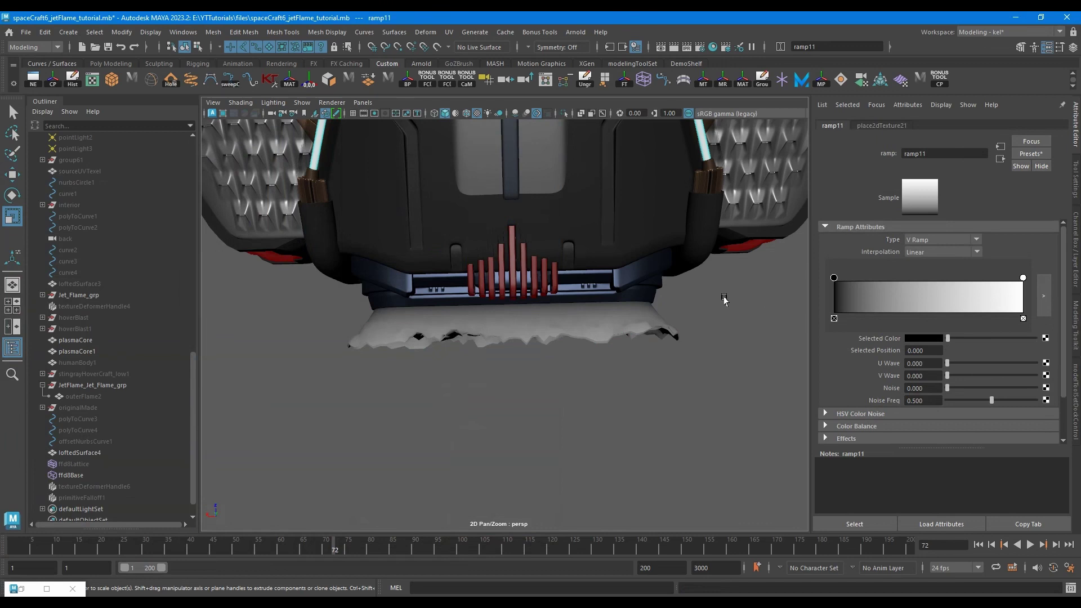
Change the color at the ramp's black end to cyan
left_click_drag(523, 389, 615, 366, "alt")
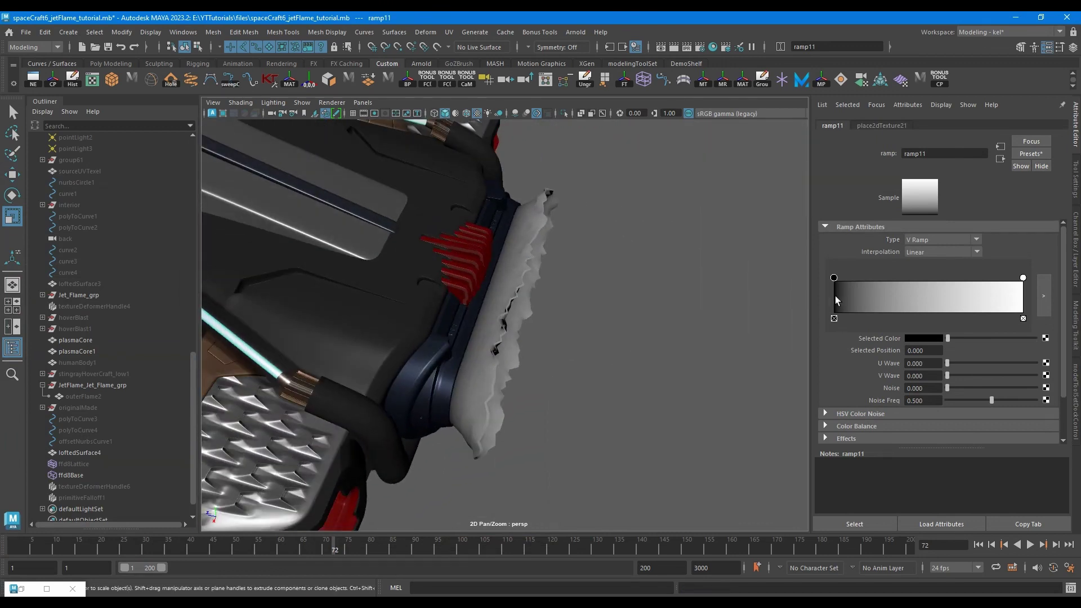
mouse_move(834, 278)
left_mouse_down()
mouse_move(915, 278)
mouse_move(832, 278)
left_mouse_up()
left_click_drag(552, 281, 753, 274, "alt")
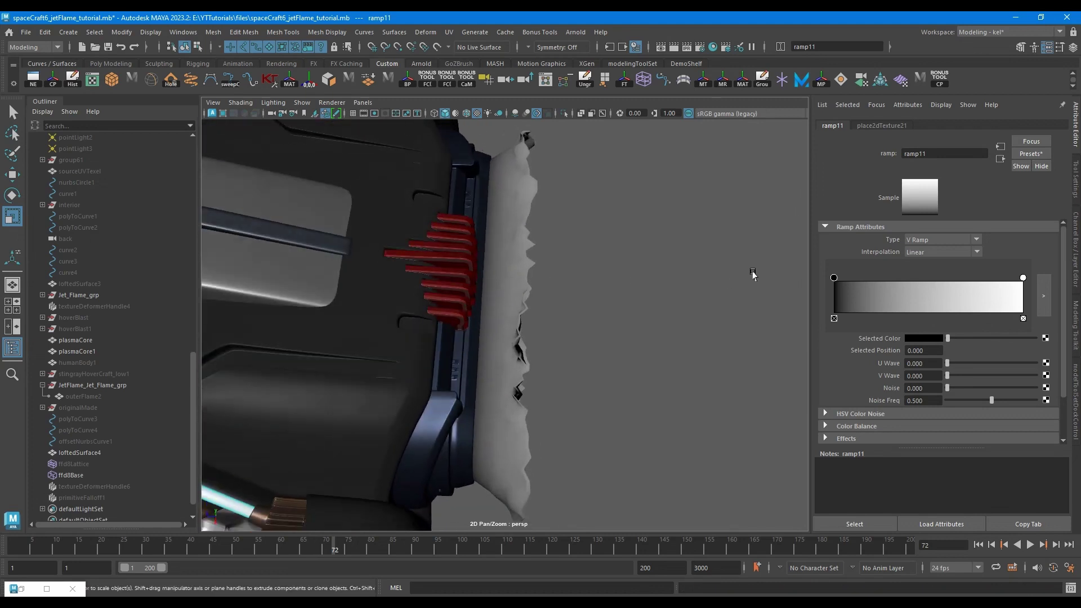
left_click(834, 278)
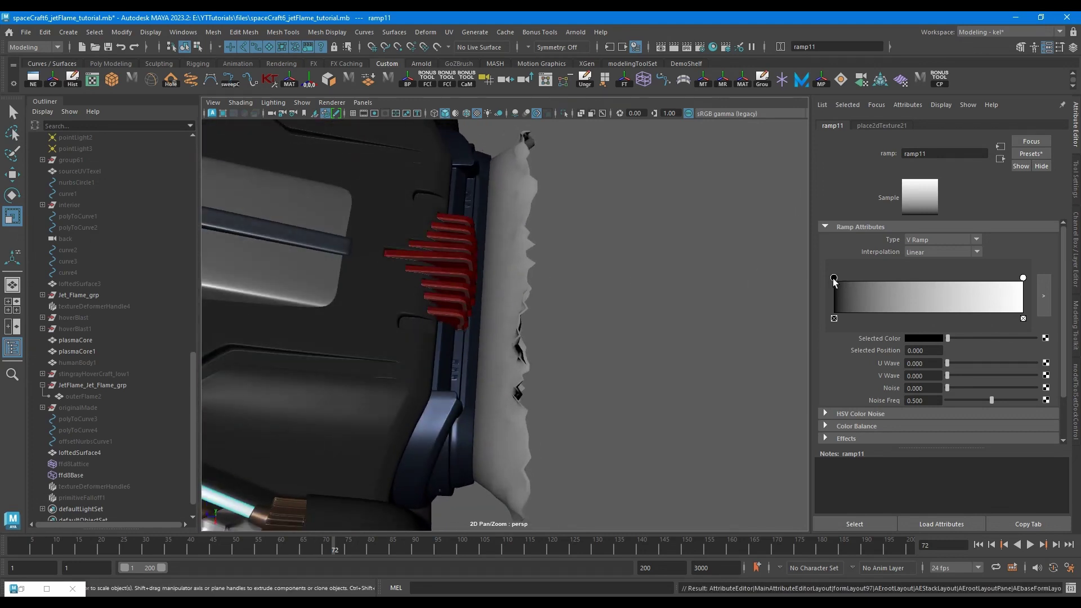
left_click_drag(714, 312, 552, 307, "alt")
left_click(80, 451)
key("w")
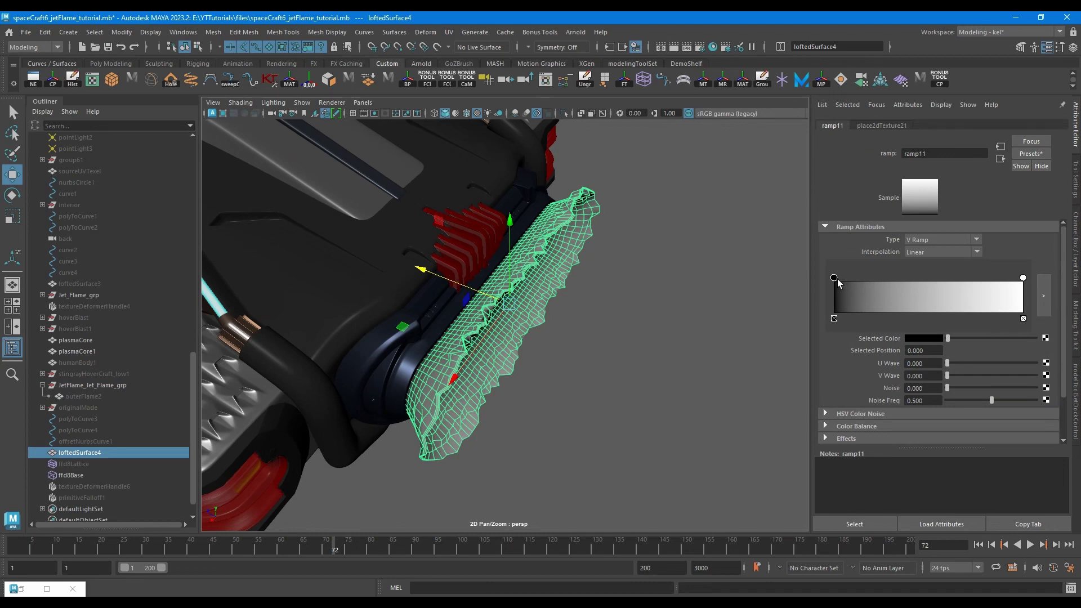
left_click(920, 336)
left_click(916, 337)
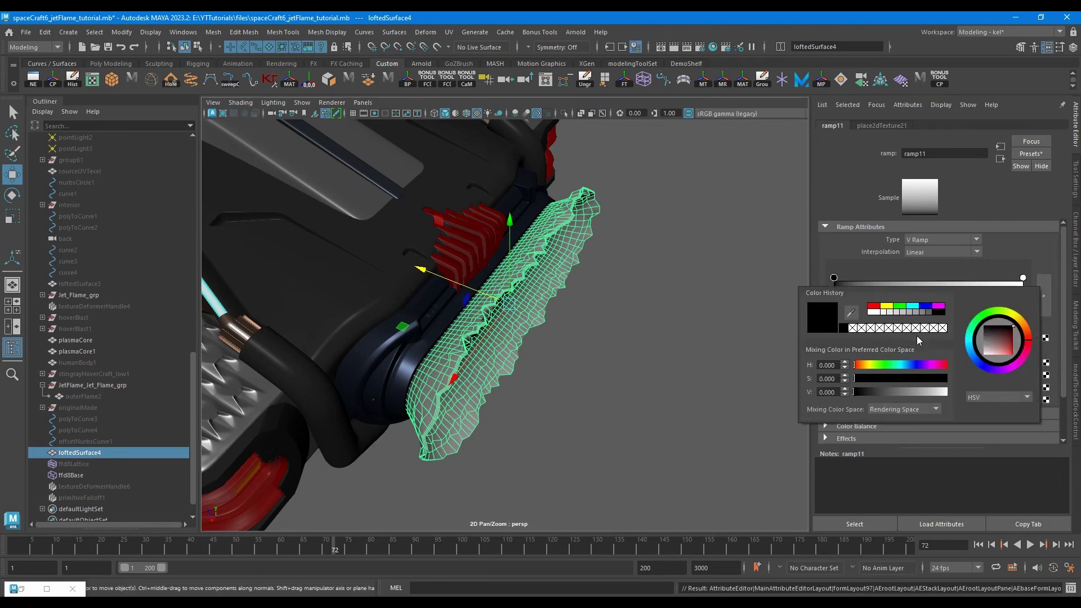
left_click(911, 306)
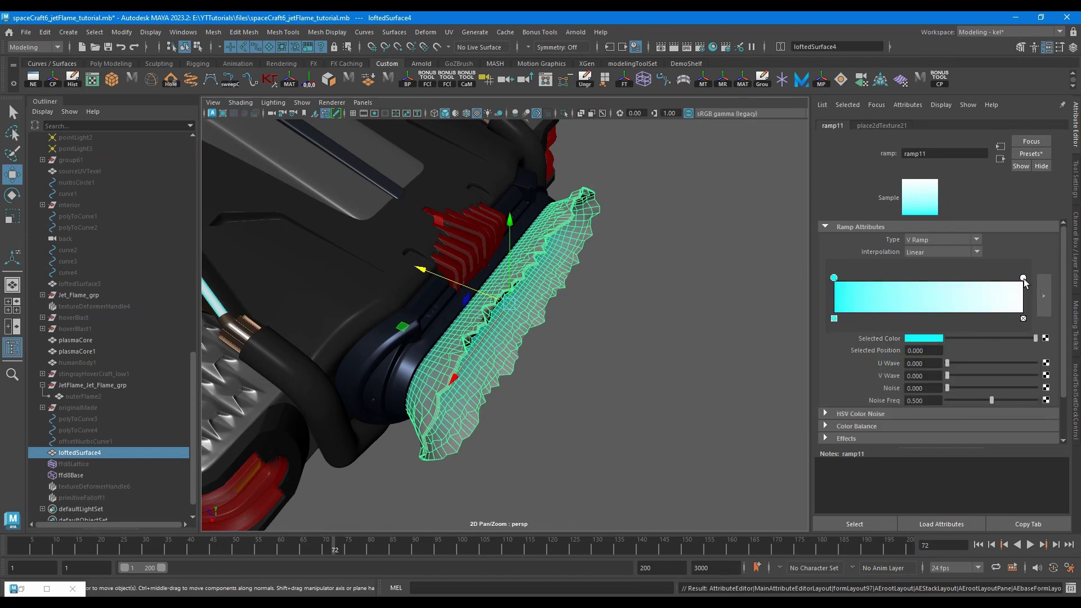
Change the color at the ramp's white end to the same cyan as the other end
left_click(1022, 279)
left_click(926, 340)
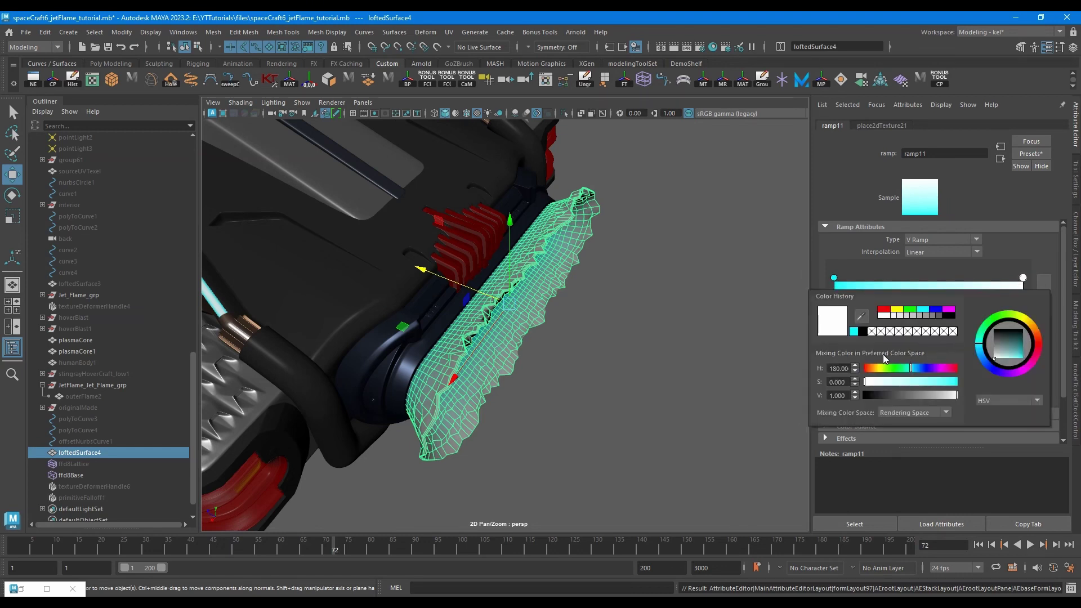
left_click(854, 332)
Add a ramp point at about position 0.405 and color it light blue with a hue of about 223.84
left_click(910, 283)
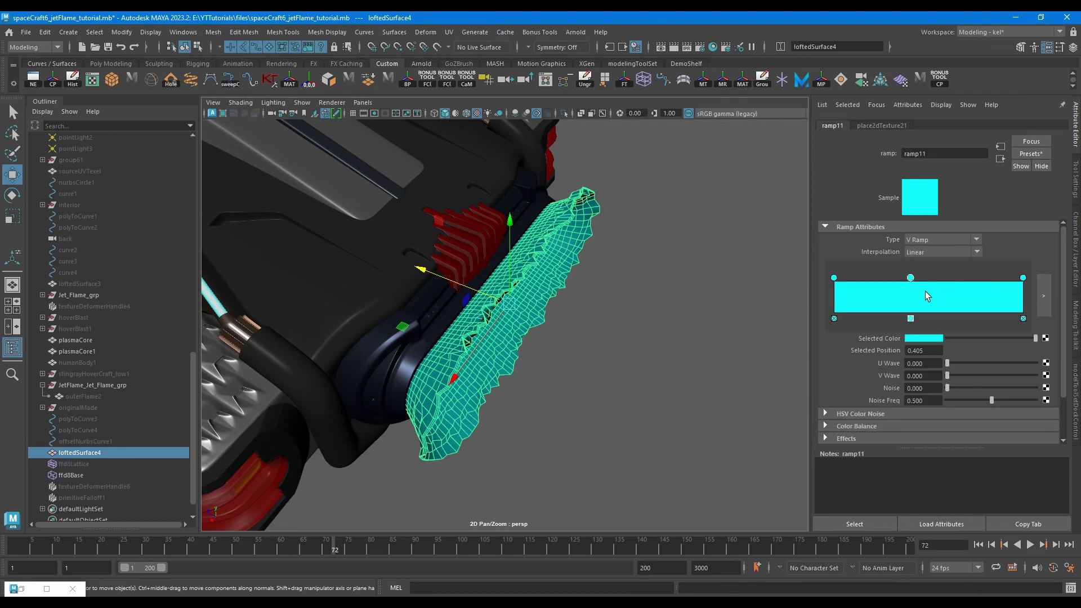
left_click(928, 339)
left_click(924, 370)
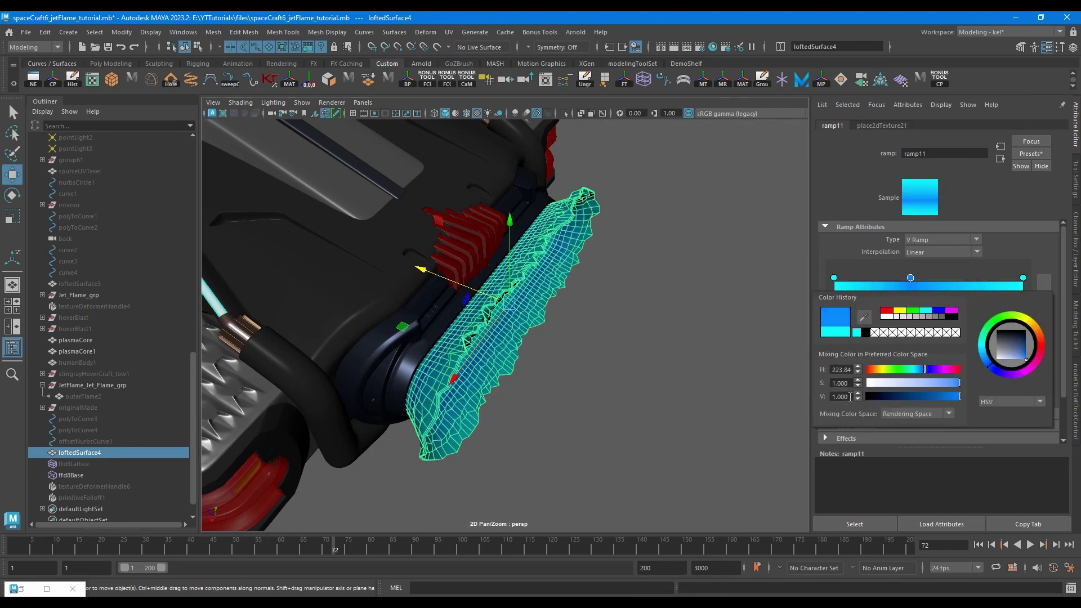
Reopen the ramp of the lofted surface's material and set its interpolation to Smooth
left_click(676, 360)
left_click_drag(598, 270, 543, 260, "alt")
left_click(543, 260)
left_click(1046, 263)
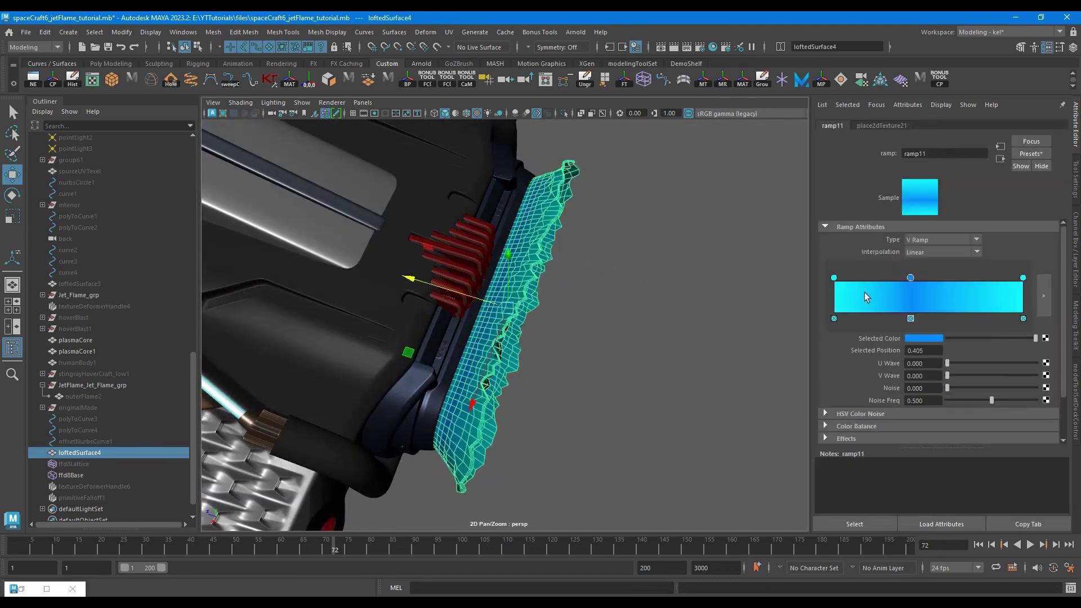
left_click(938, 252)
left_click(933, 312)
Shift the light blue ramp point slightly toward the start and add a second light blue point at about 0.616
left_click_drag(914, 281, 903, 282)
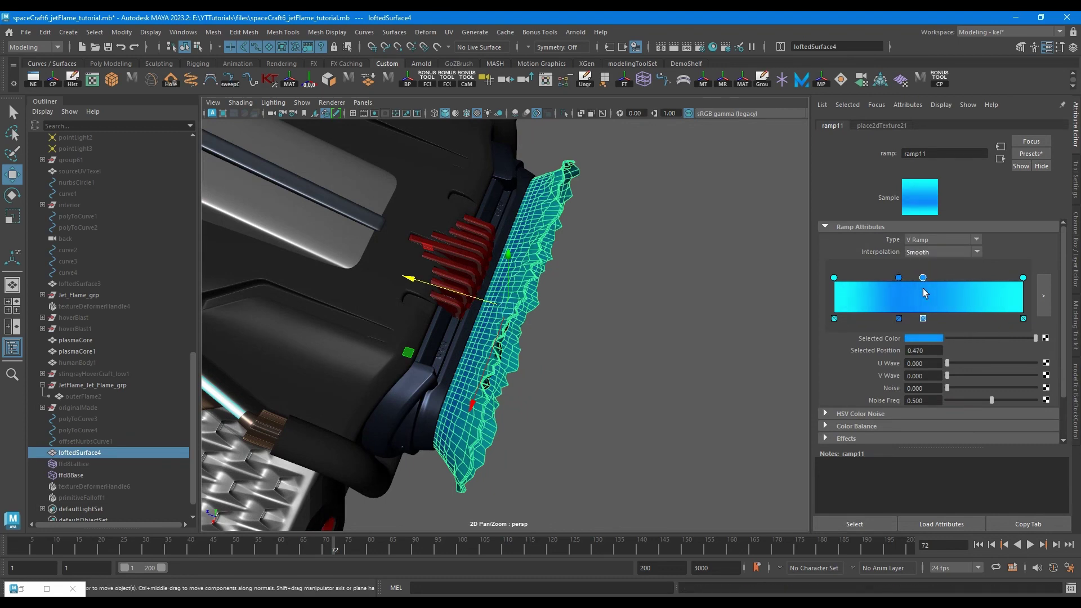
left_click(950, 289)
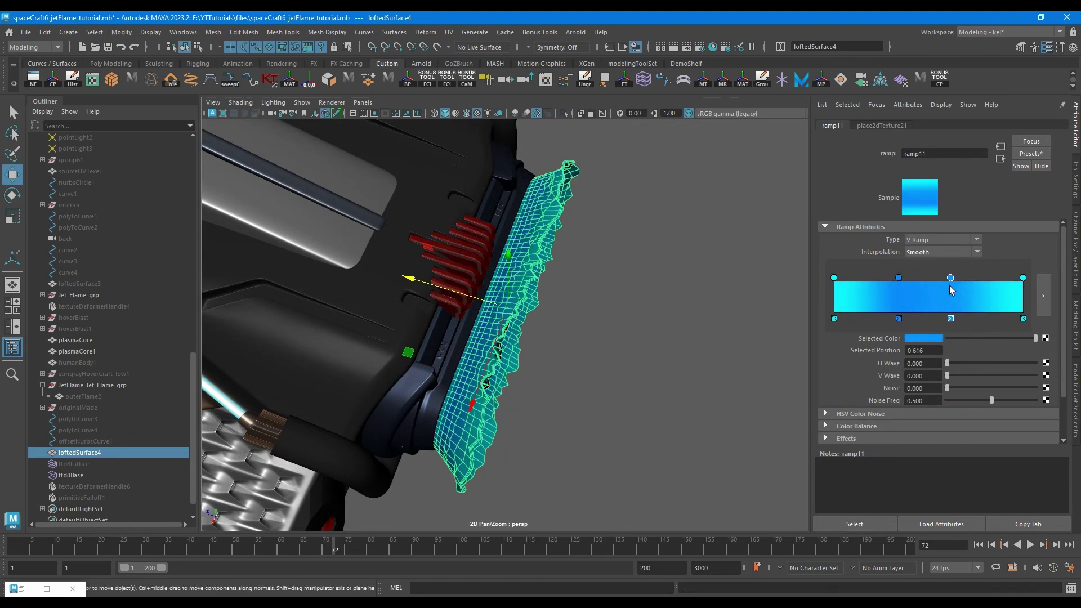
Add a deep blue point with hue 240 between the light blue ones and move the second light blue point to about 0.726
left_click(929, 339)
left_click(913, 395)
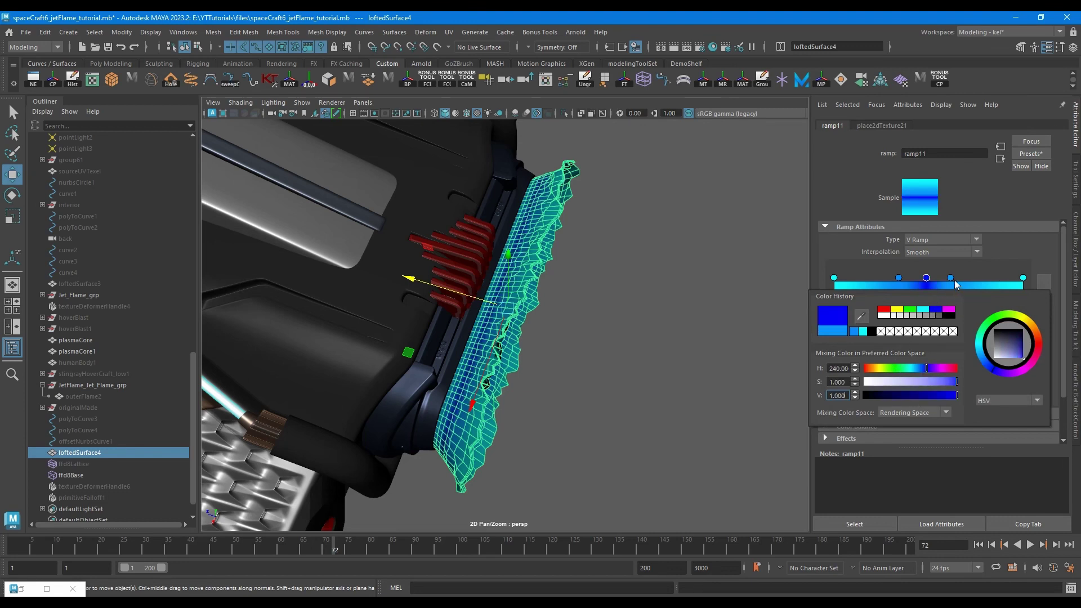
left_click_drag(951, 279, 969, 286)
Try the Bump and Exponential Down interpolations on the ramp, and return it to Smooth
left_click(938, 253)
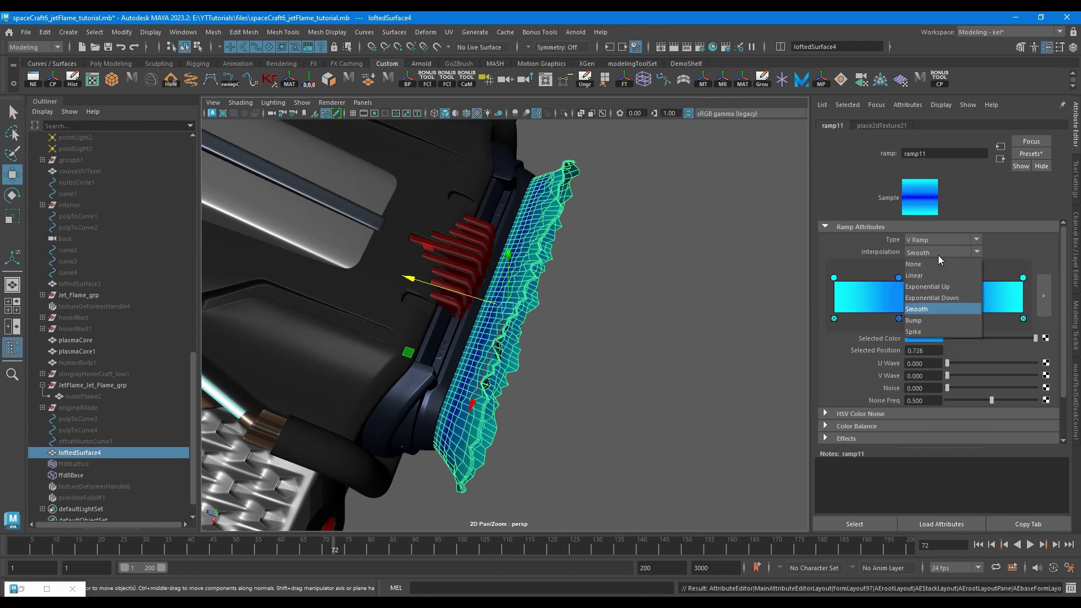
left_click(923, 318)
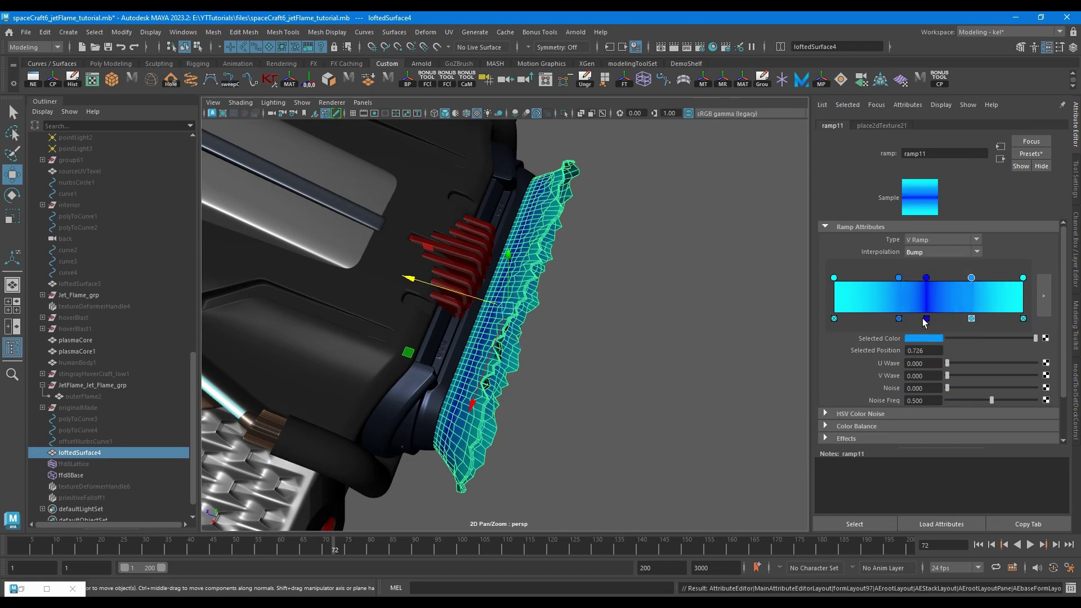
left_click(944, 253)
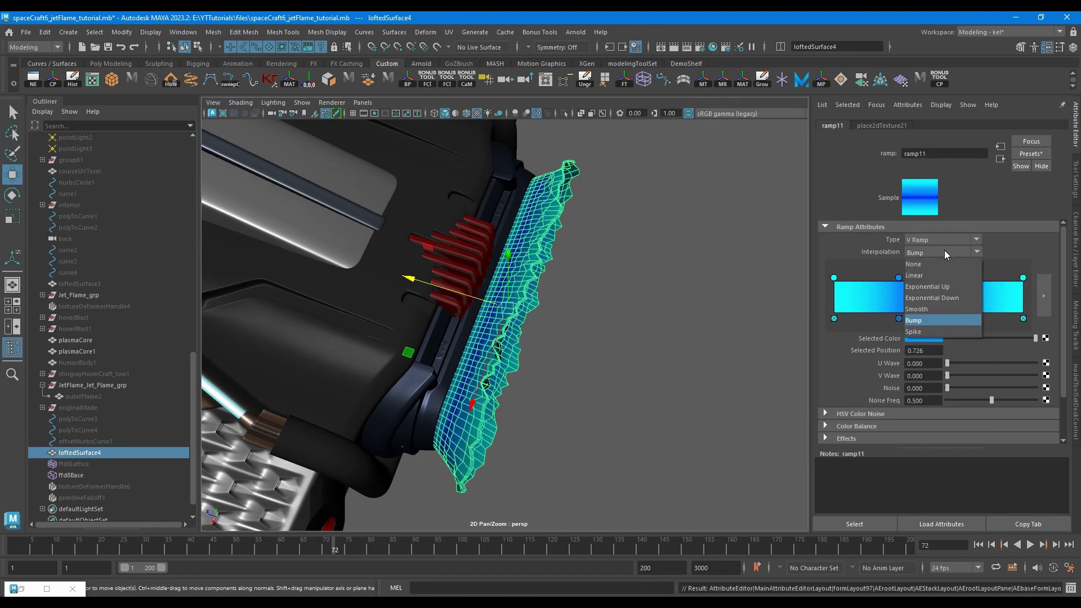
left_click(931, 296)
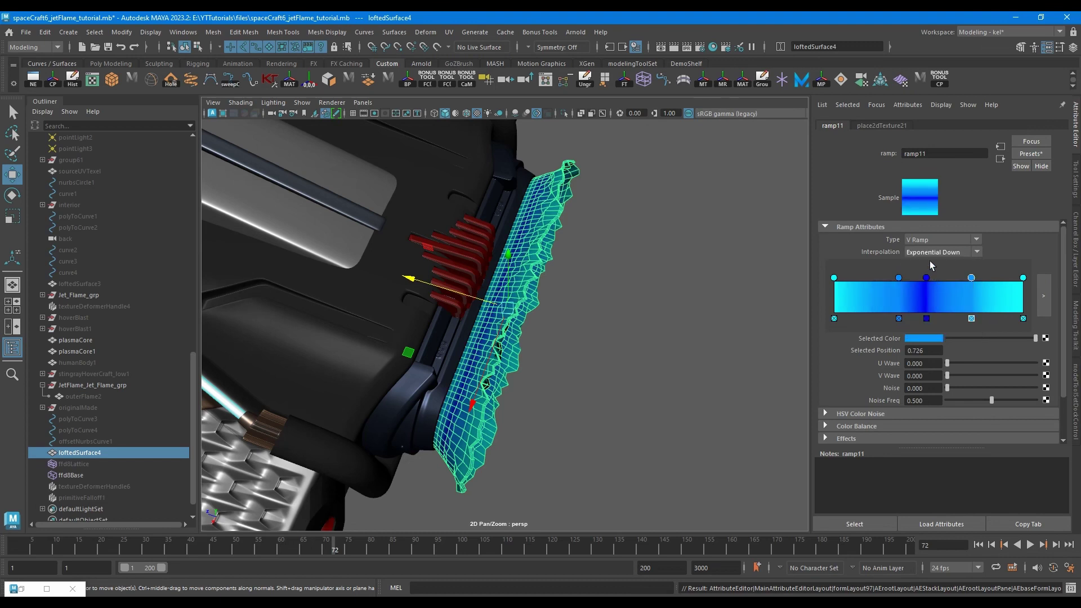
left_click(932, 253)
left_click(929, 304)
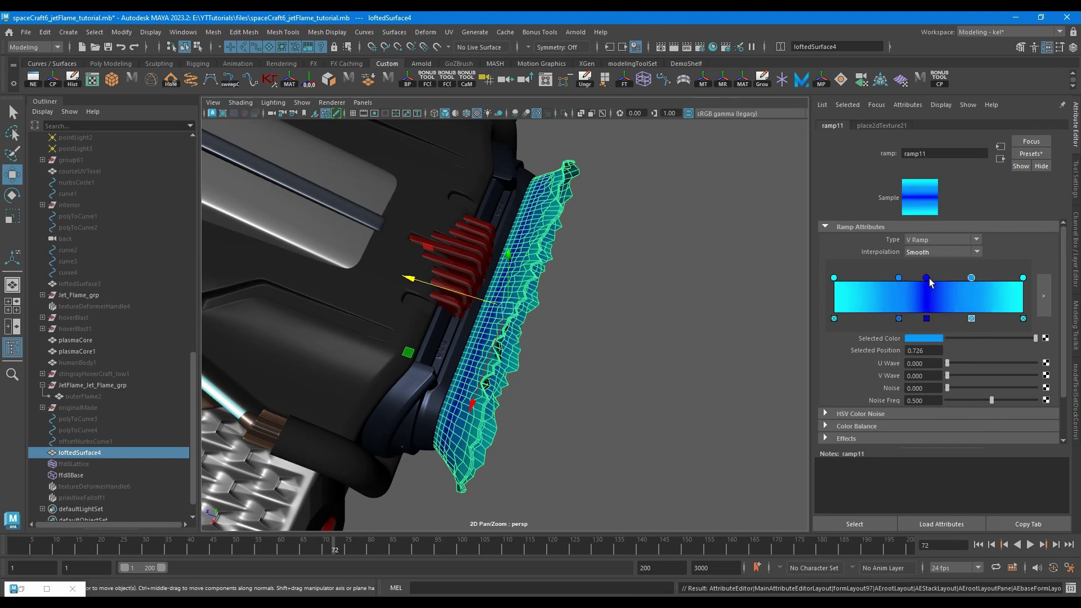
Move the deep blue point toward the ramp's start and add a second deep blue point at about 0.667
left_click_drag(931, 295, 902, 278)
mouse_move(971, 278)
left_mouse_down()
mouse_move(982, 279)
mouse_move(959, 278)
left_mouse_up()
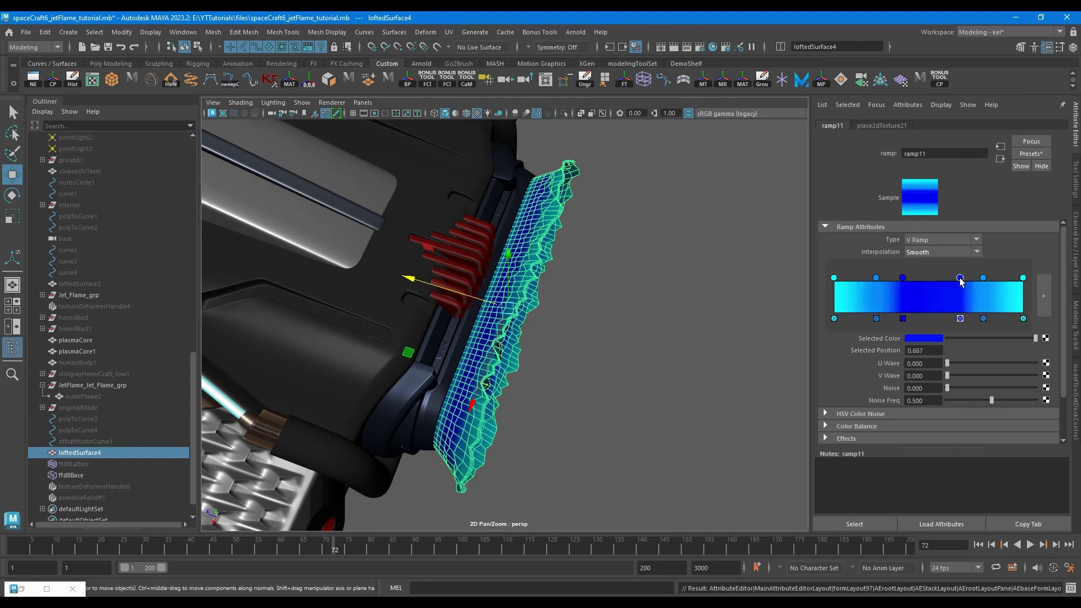
Set the V value of the cyan at the ramp's end position 1.000 to 4
left_click(1022, 277)
left_click(925, 339)
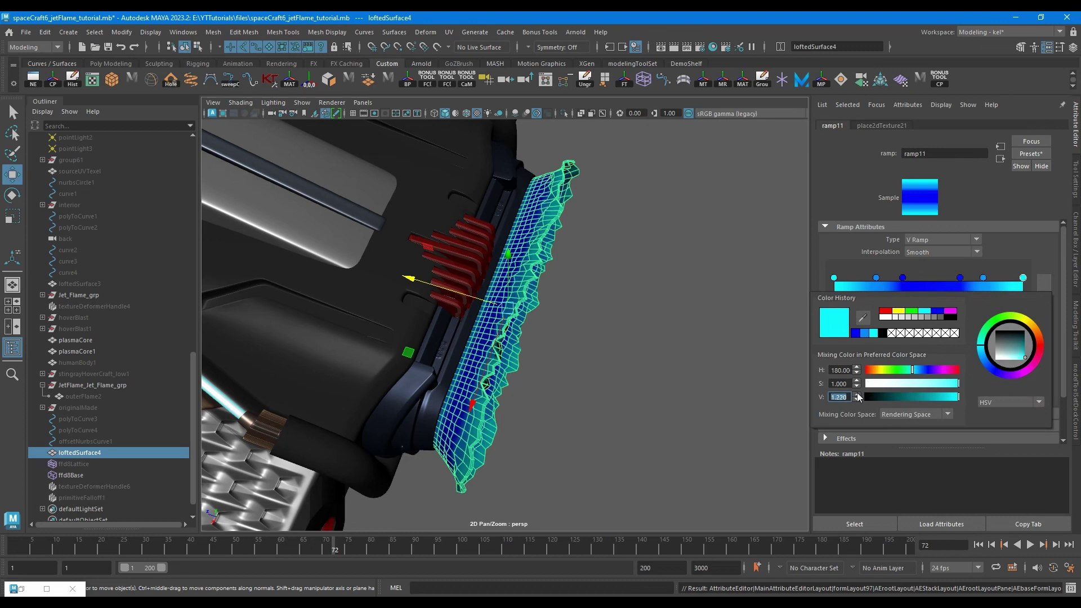
key("Return")
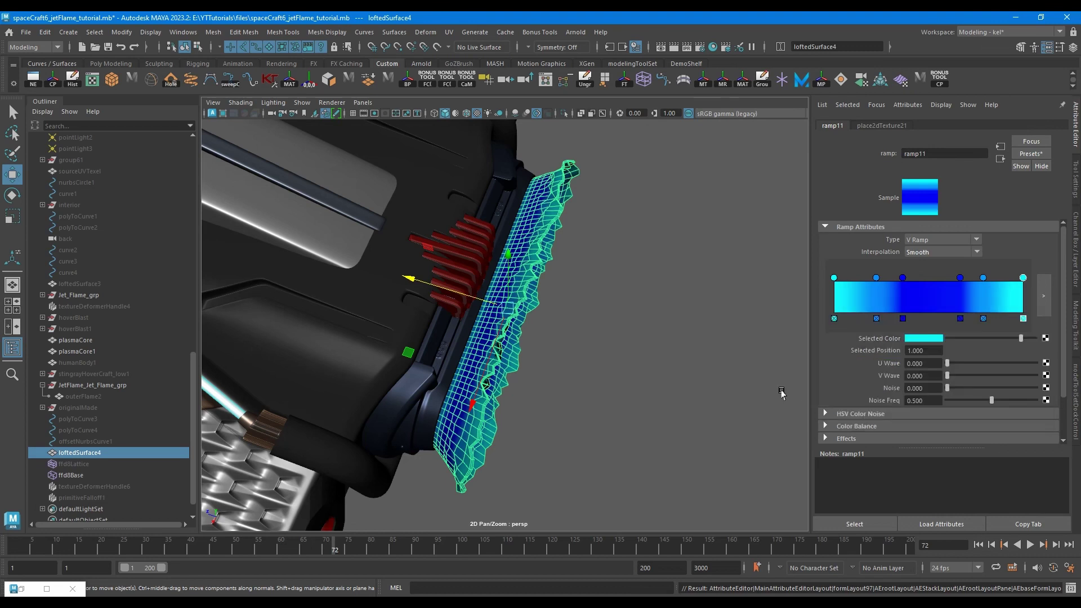
key("4")
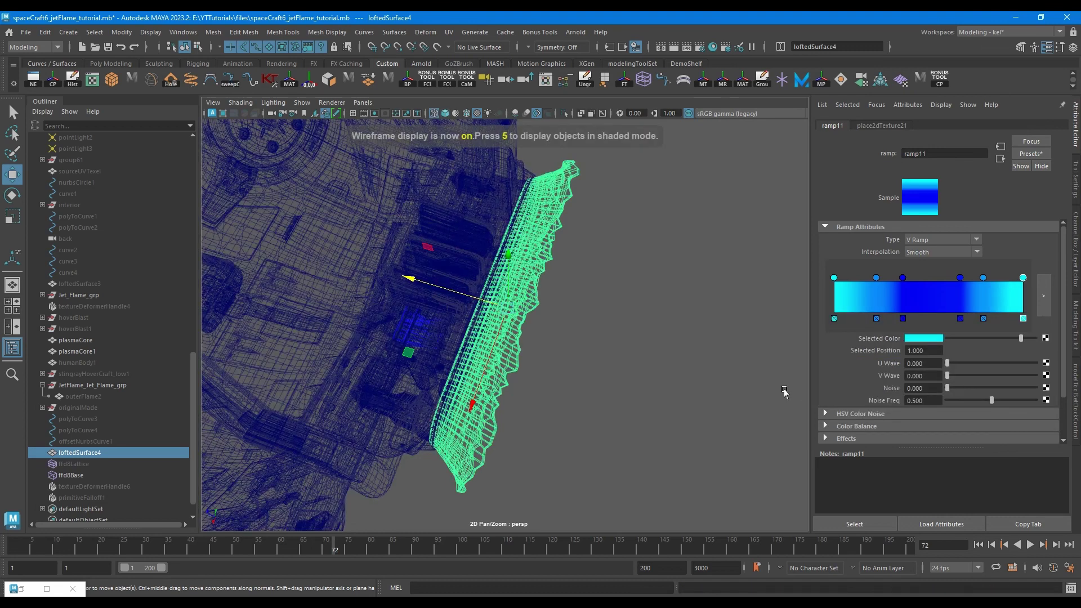
left_click(930, 338)
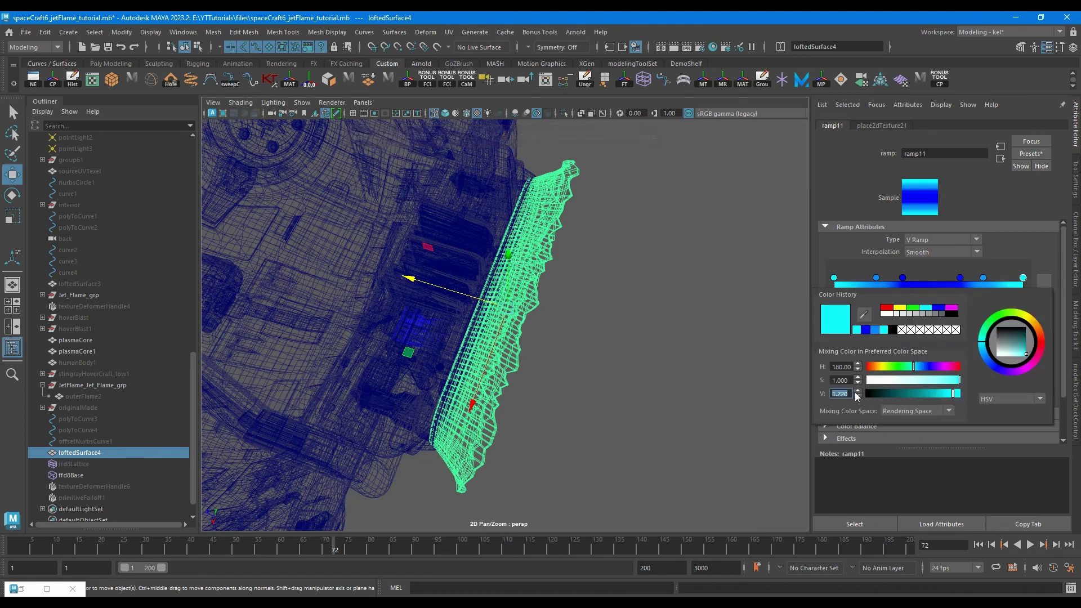
double_click(840, 393)
type("4")
key("Return")
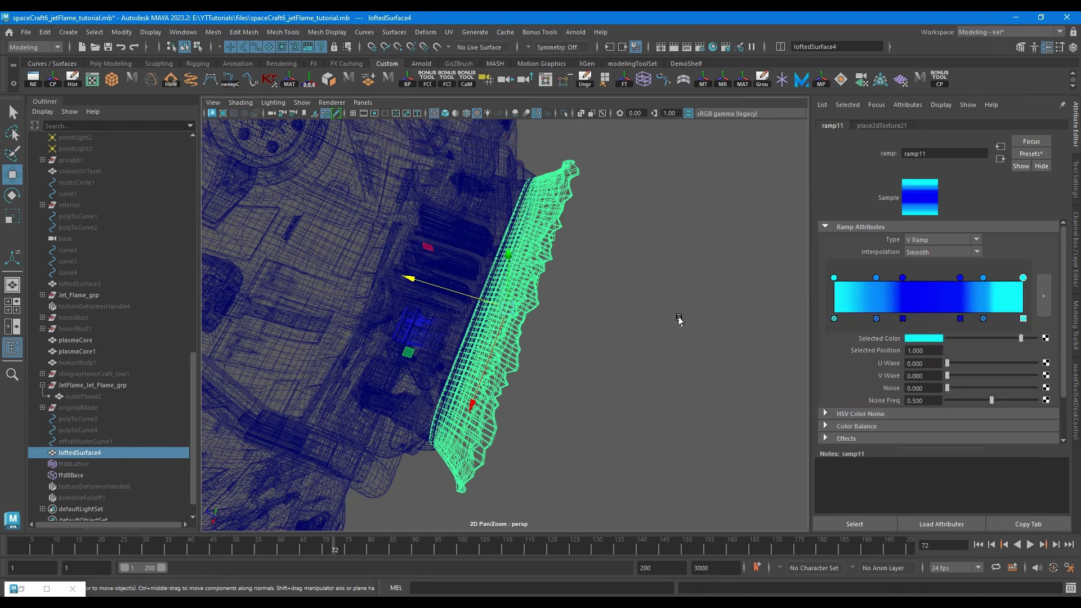
Return the viewport to textured shading and examine the deselected flame while toggling the view's color management
left_click(591, 242)
left_click(547, 220)
key("6")
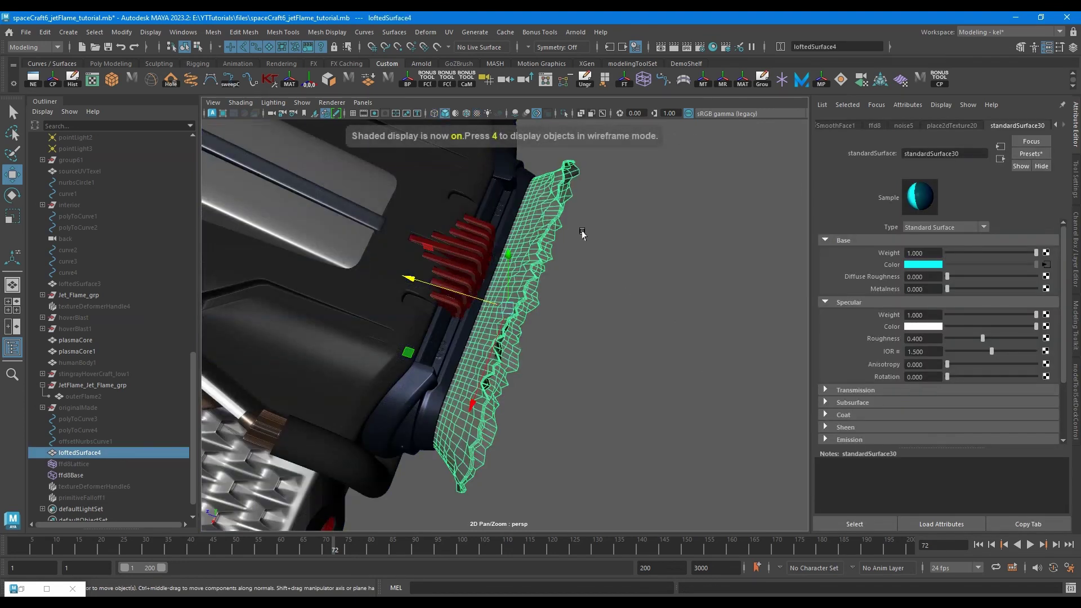
left_click(644, 293)
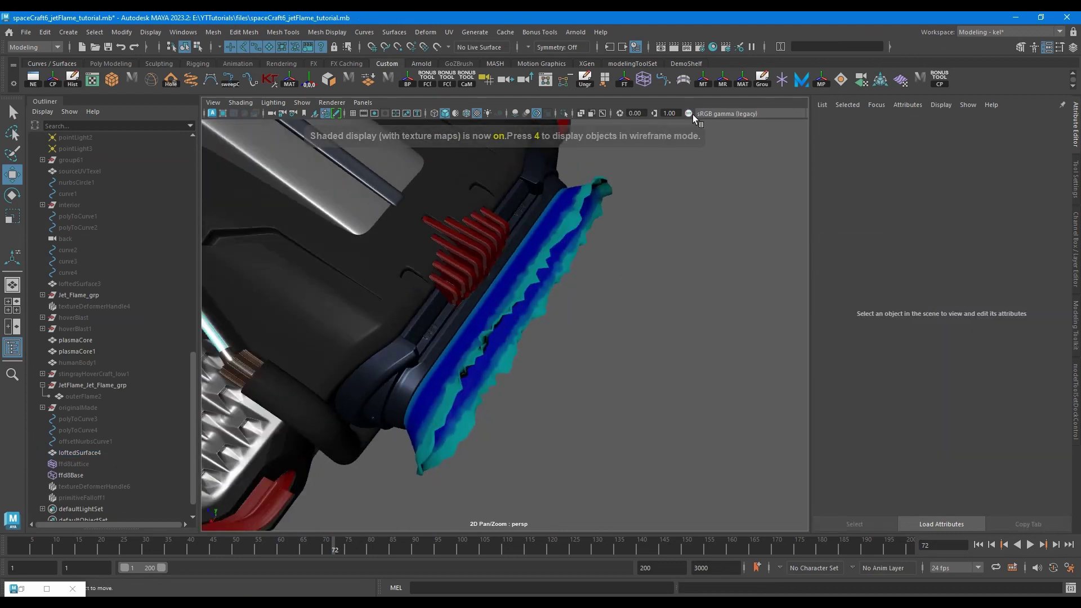
left_click(689, 114)
left_click(689, 113)
left_click_drag(650, 336, 570, 311, "alt")
Reopen the lofted surface's ramp and delete the deep blue and light blue points nearest position 1.000
left_click(512, 283)
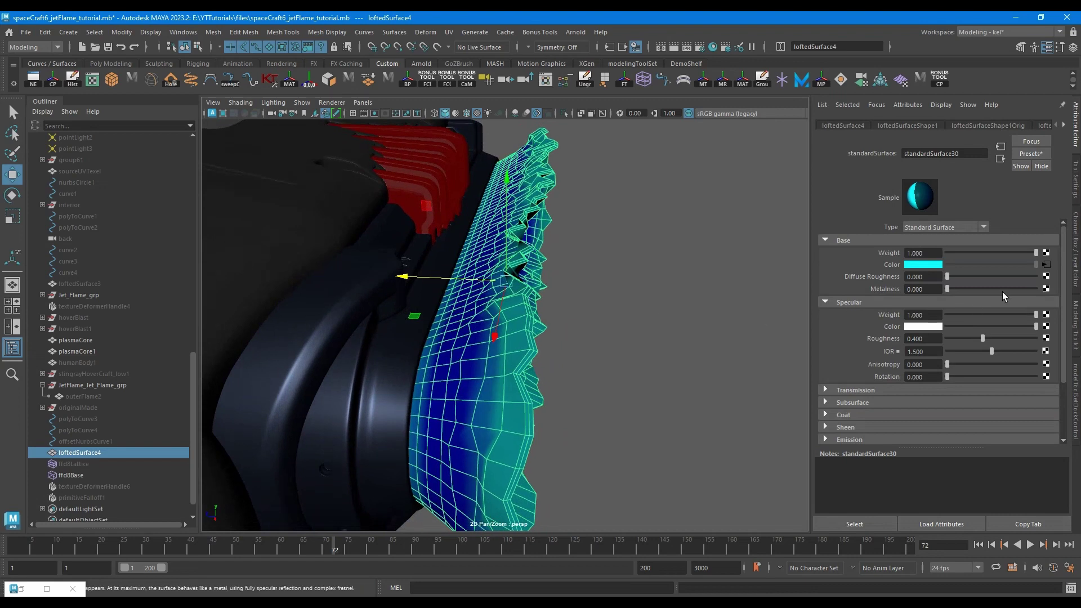
left_click(1045, 264)
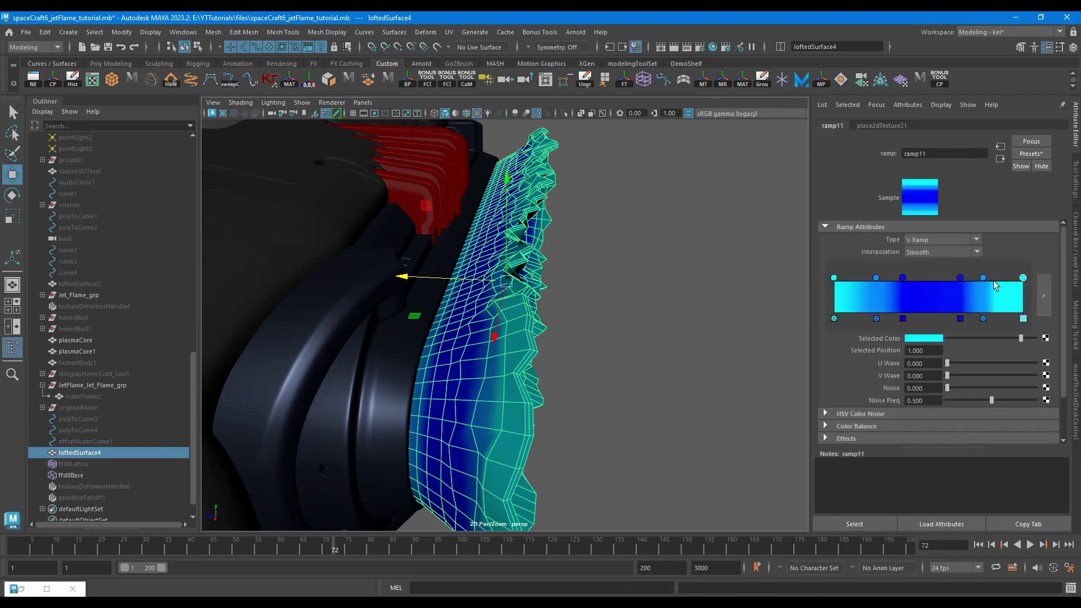
left_click(960, 318)
mouse_move(982, 278)
left_mouse_down()
mouse_move(907, 281)
mouse_move(977, 283)
left_mouse_up()
left_click(975, 319)
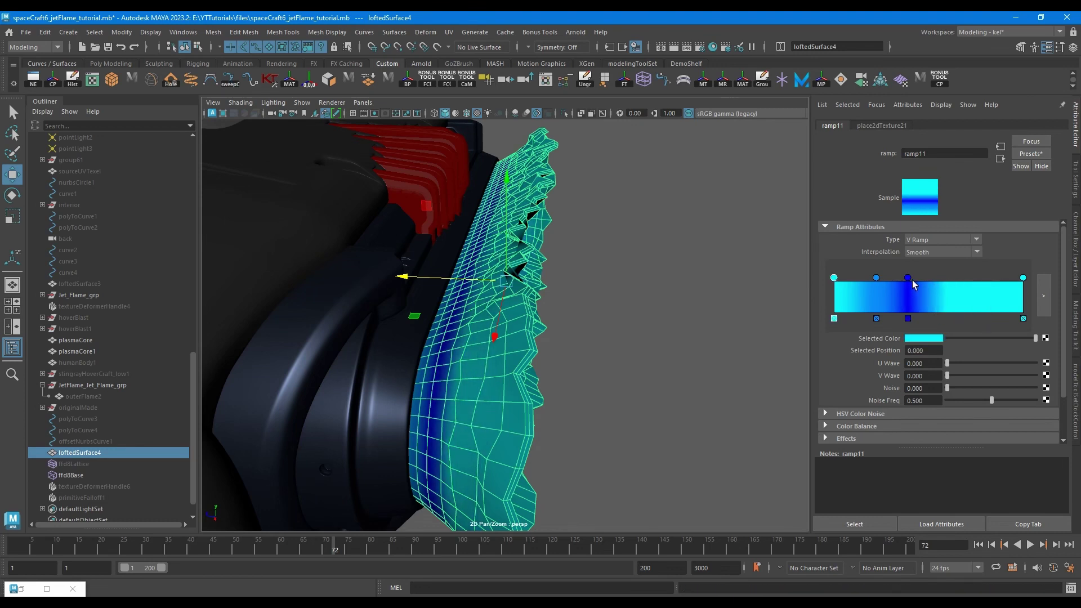
Move the remaining deep blue ramp point to about 0.571 and set its interpolation to Exponential Up
left_click_drag(906, 278, 941, 278)
left_click(943, 252)
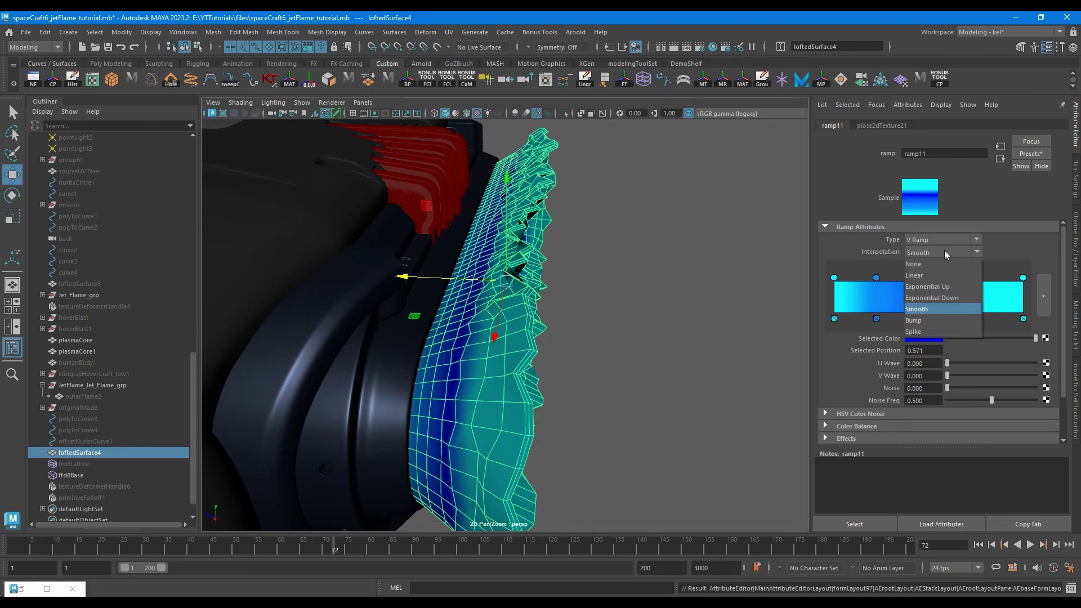
left_click(934, 313)
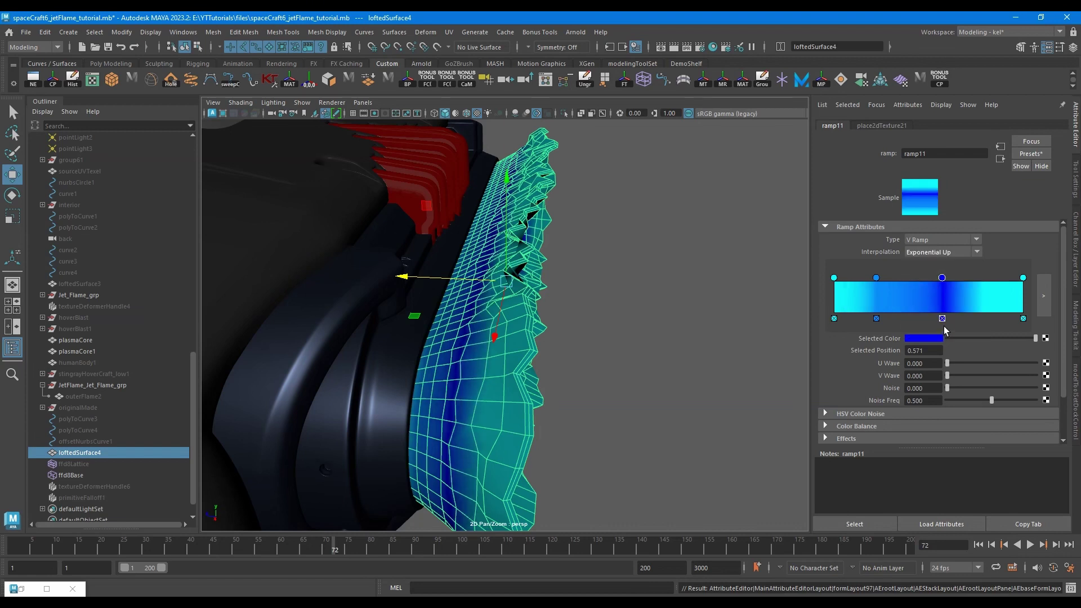
Lower the saturation of the color at the ramp's end position 1.000 to 0.890, and deselect the flame
left_click(1023, 277)
left_click(928, 338)
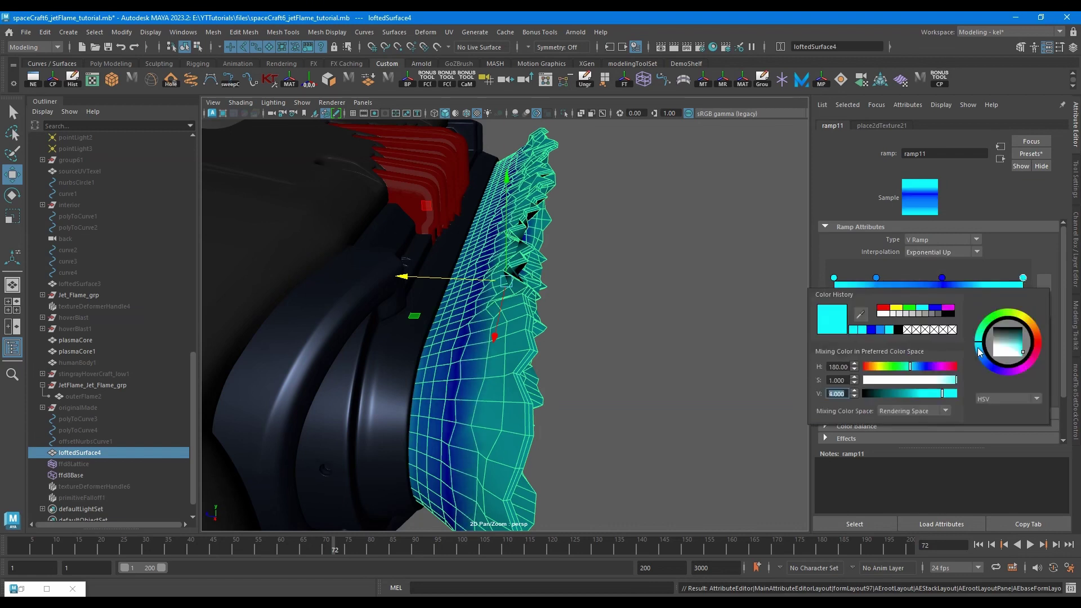
left_click(855, 383)
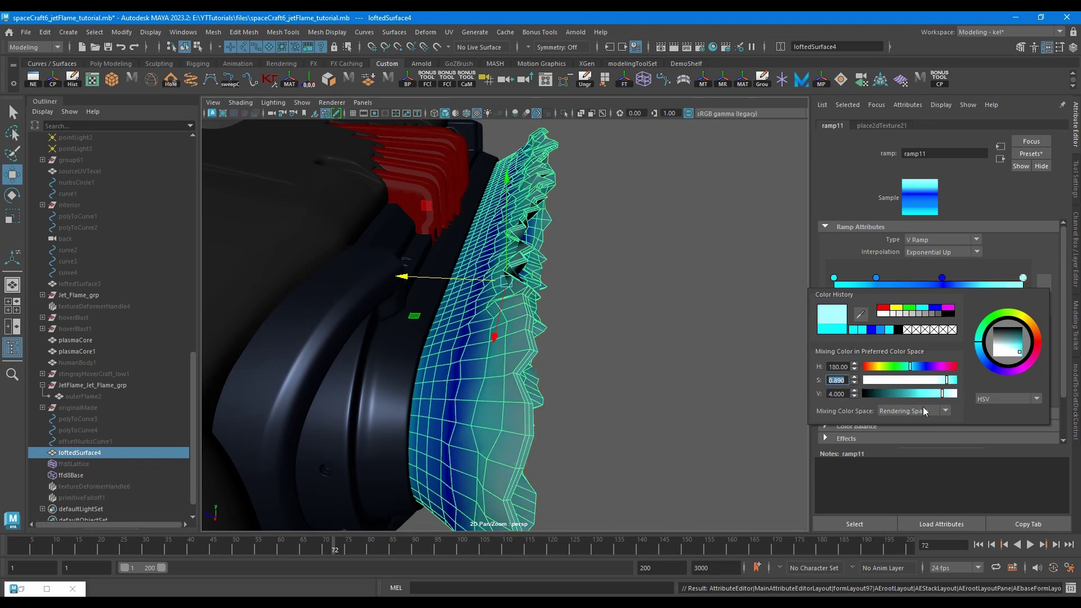
left_click(688, 369)
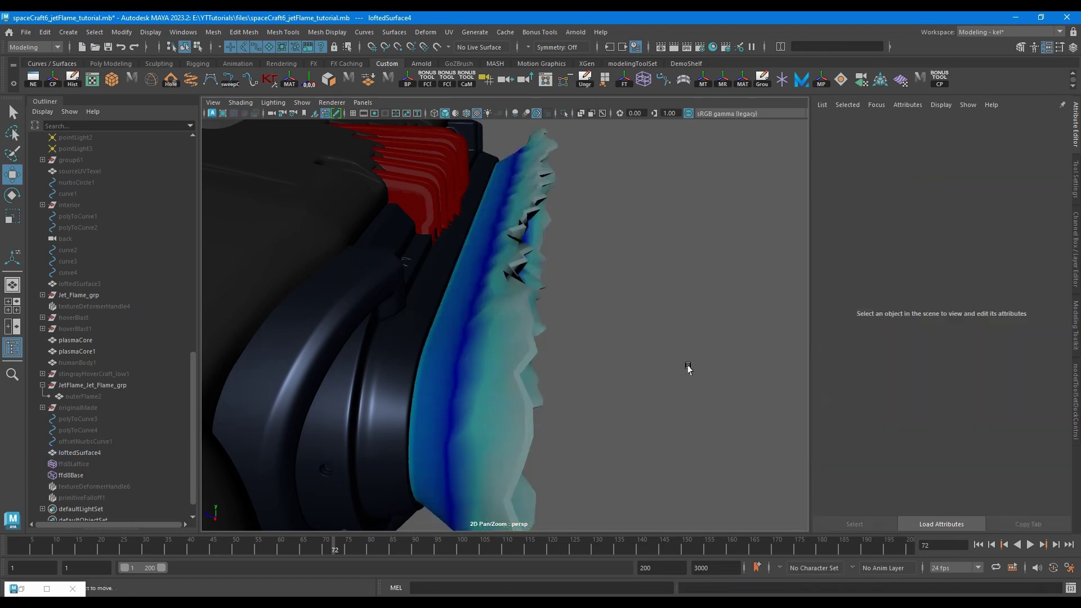
Select the lofted surface and graph its material network in a maximized Hypershade window
left_click_drag(688, 369, 598, 333, "alt")
left_click(579, 304)
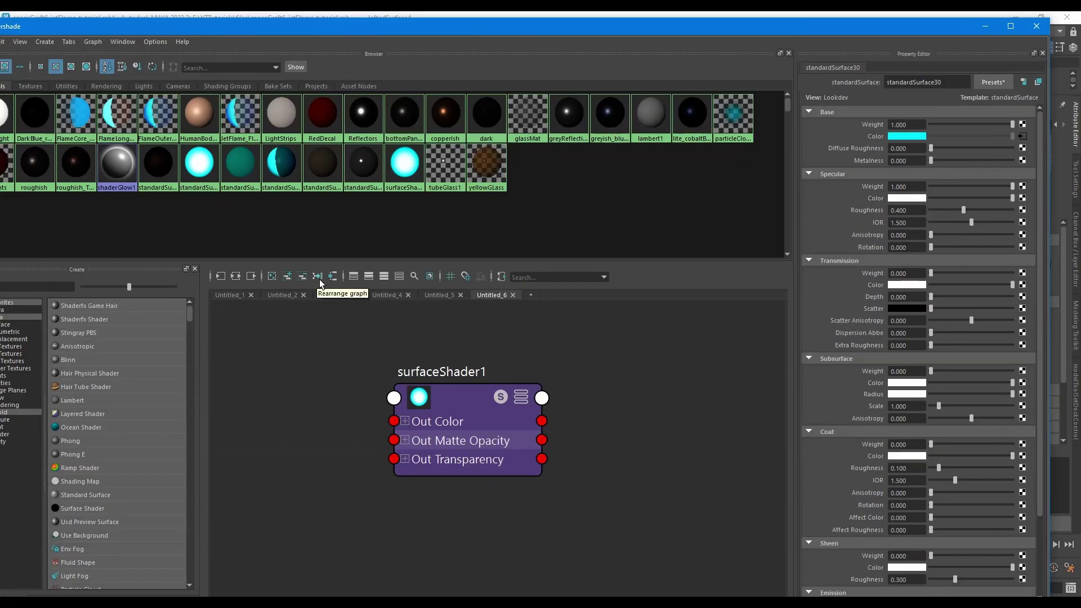
left_click(332, 276)
left_click(1019, 26)
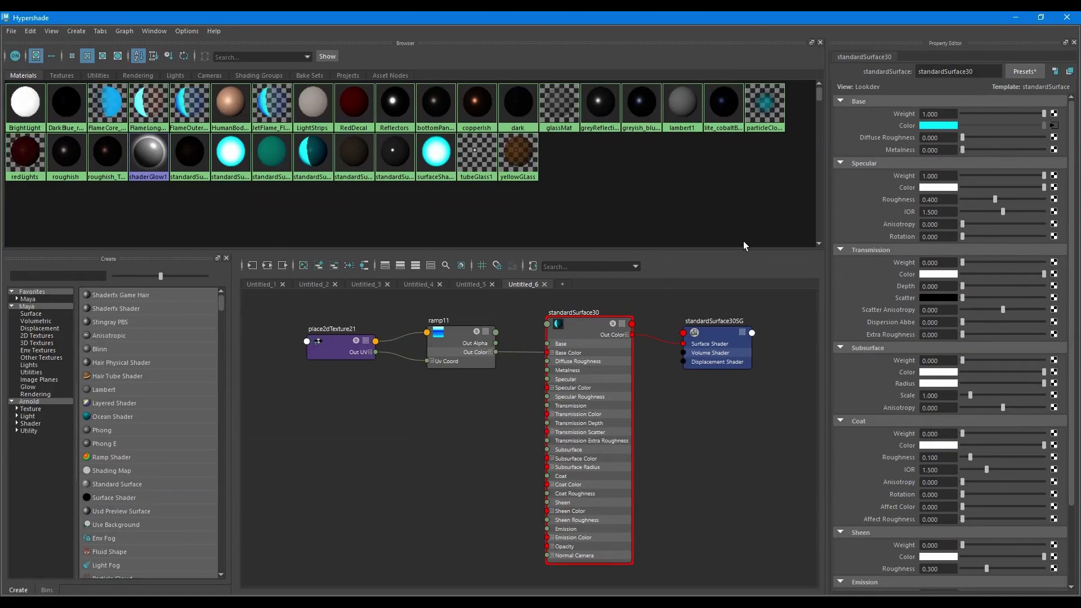
Rearrange the ramp and texture placement nodes, connect the ramp's Out Color to the material's Emission Color, and minimize the Hypershade
scroll(470, 367, "up", 3)
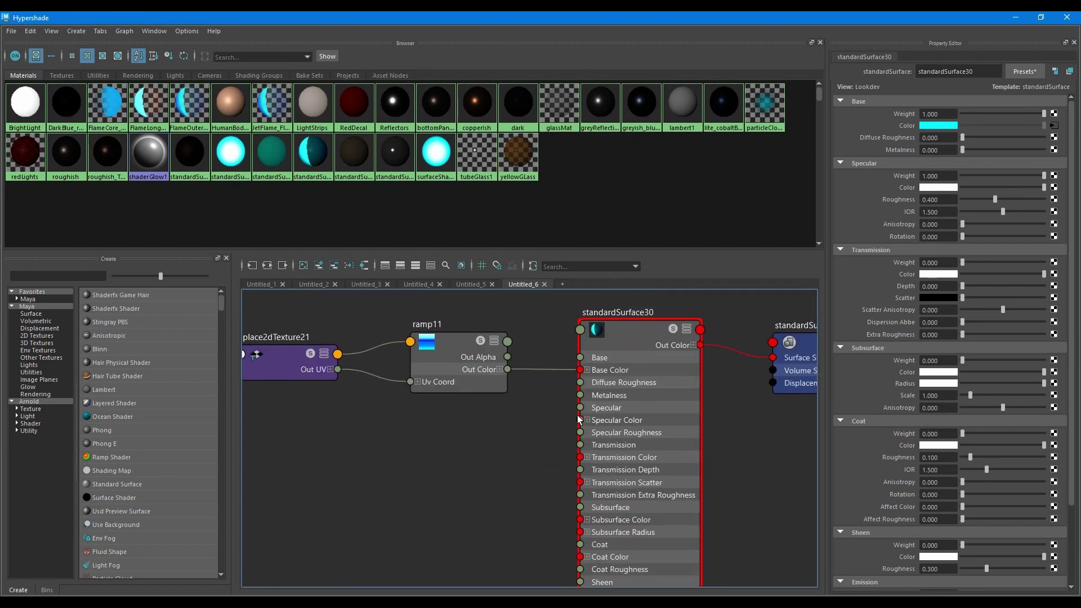
left_click_drag(296, 366, 241, 370)
left_click_drag(444, 373, 351, 414)
middle_click_drag(441, 468, 474, 379, "alt")
left_click_drag(408, 333, 387, 387)
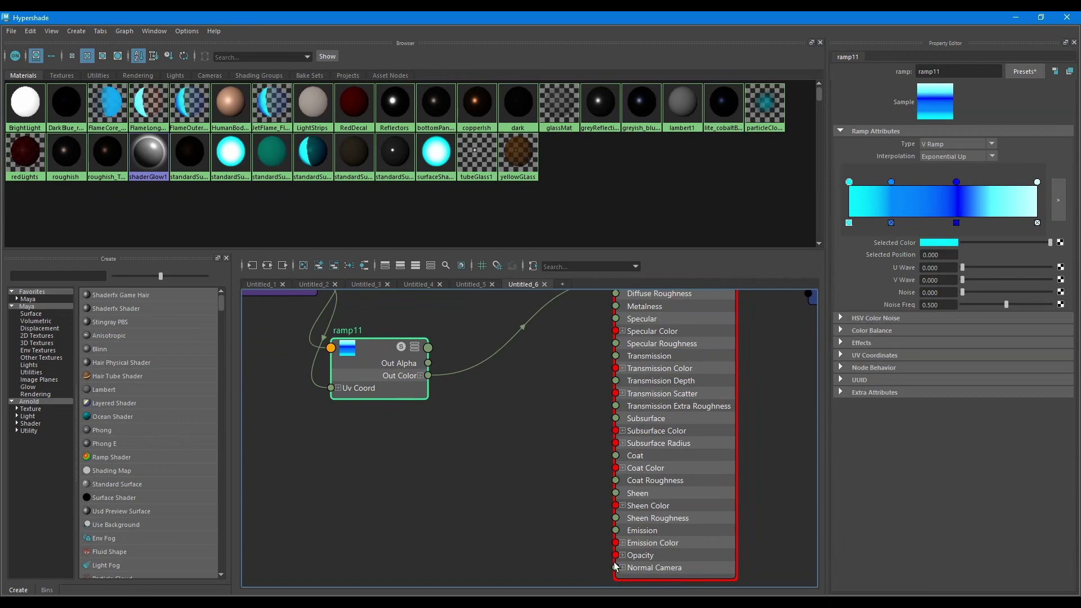
left_click(623, 542)
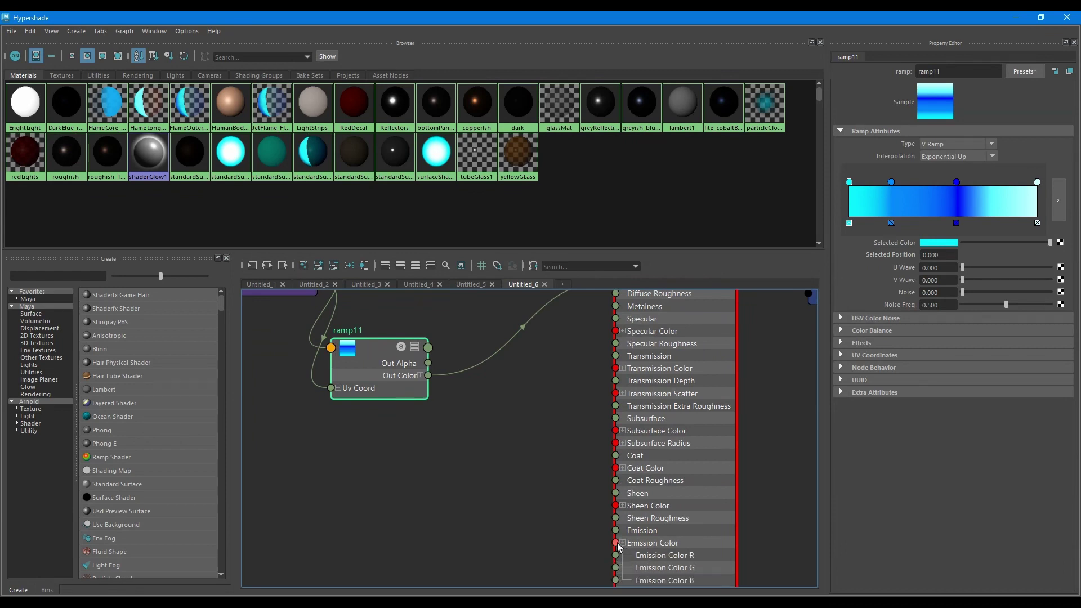
left_click_drag(616, 542, 427, 380)
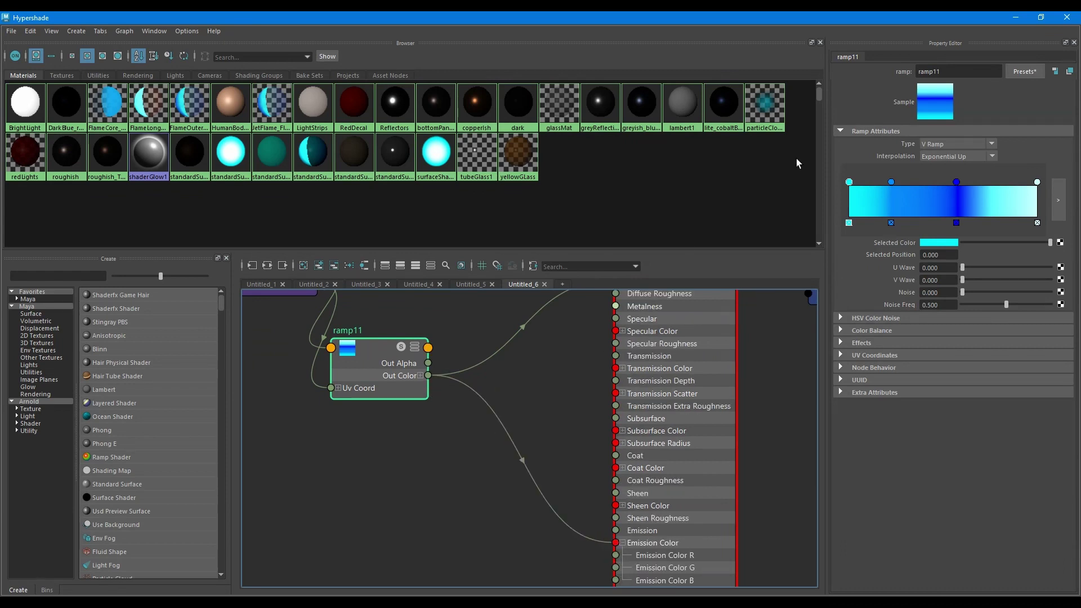
left_click(1016, 18)
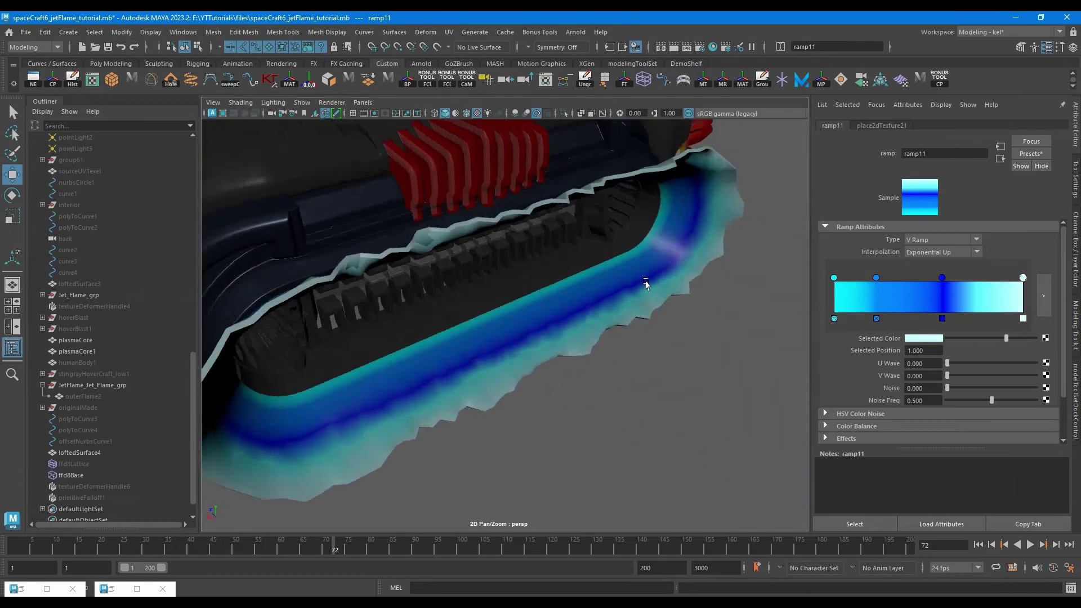
Lower the flame material's specular weight to 0.154 and raise its emission weight to 1.000
left_click_drag(645, 284, 607, 272, "alt")
left_click(1002, 158)
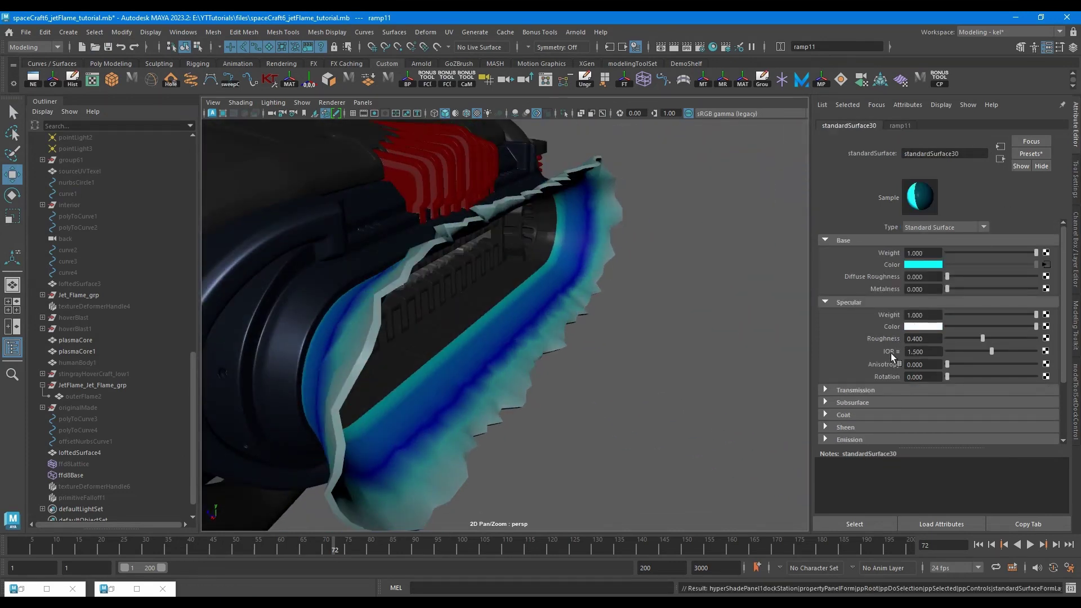
scroll(869, 346, "down", 3)
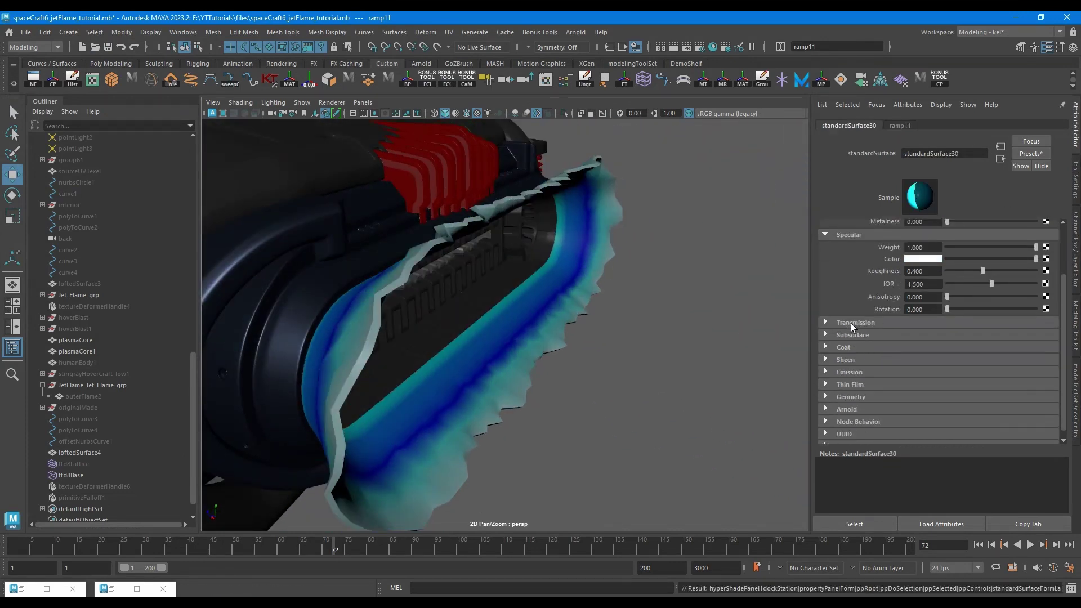
left_click(857, 372)
scroll(923, 315, "up", 3)
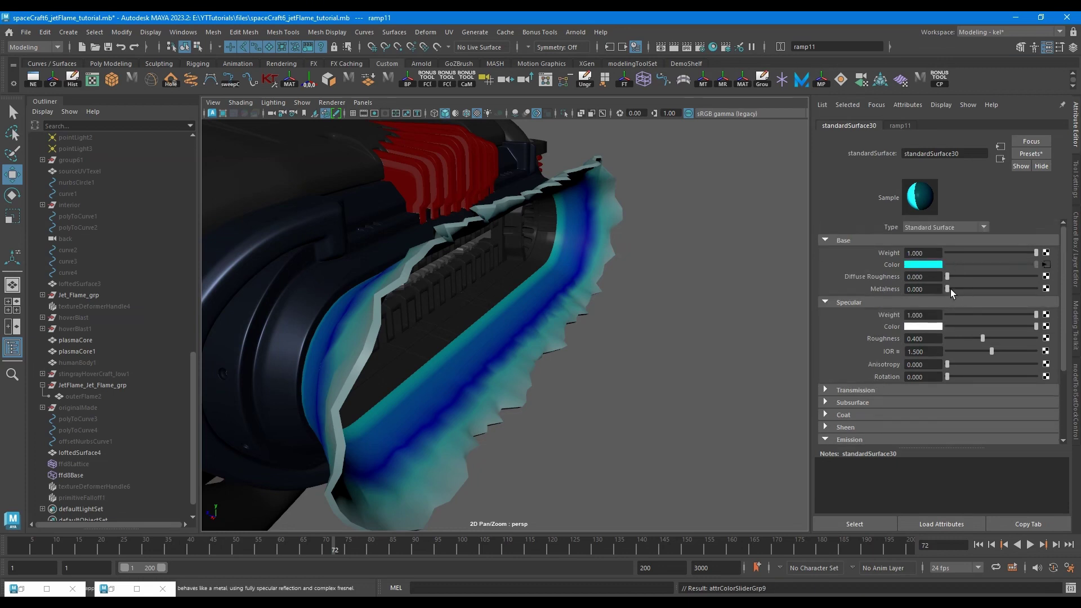
left_click(967, 314)
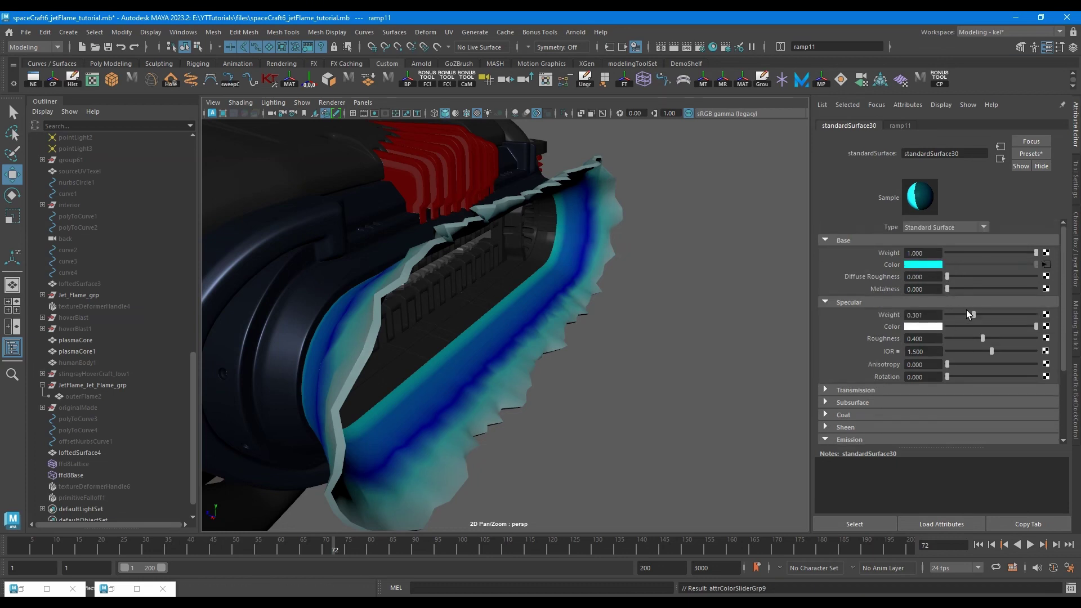
scroll(873, 364, "down", 3)
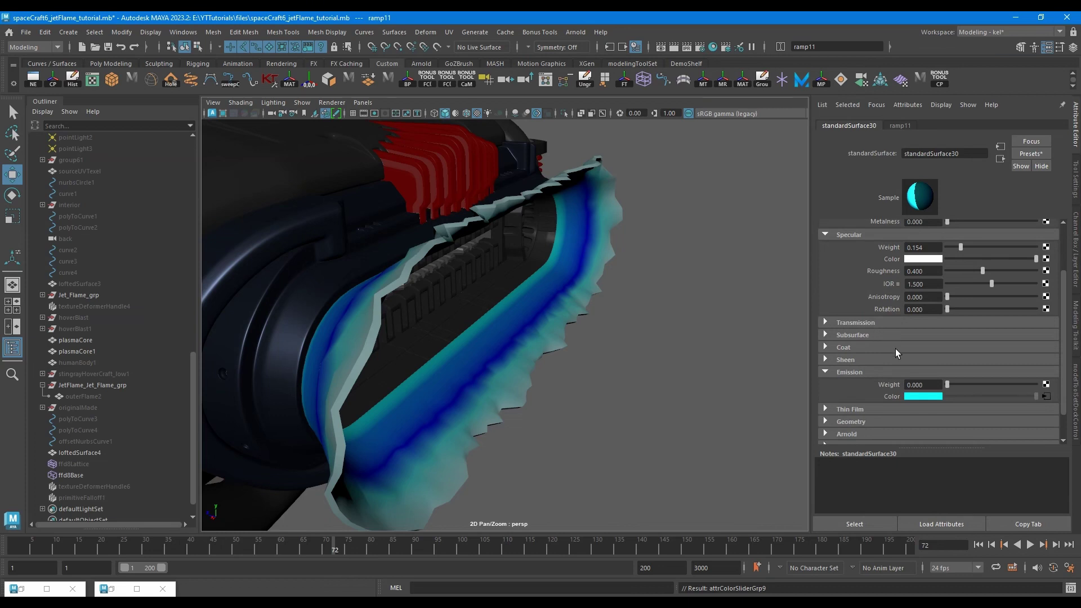
left_click_drag(954, 386, 1061, 388)
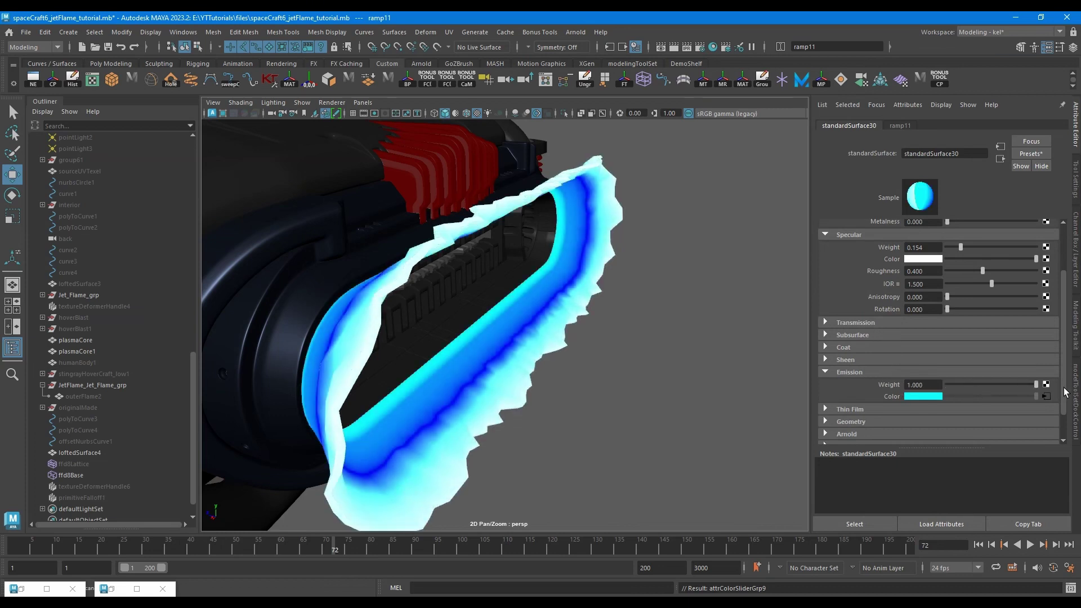
Open the base color ramp, shift its deep blue point slightly toward the start, and add a bright cyan point at 0.780
scroll(873, 324, "up", 3)
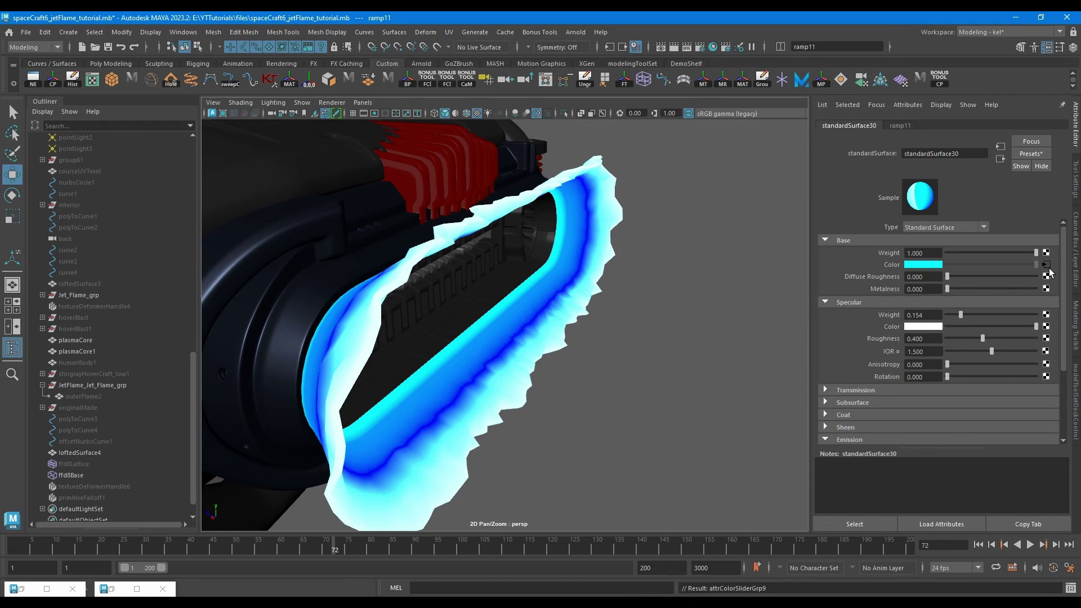
left_click(1046, 266)
mouse_move(942, 278)
left_mouse_down()
mouse_move(924, 282)
mouse_move(934, 284)
left_mouse_up()
left_click(981, 295)
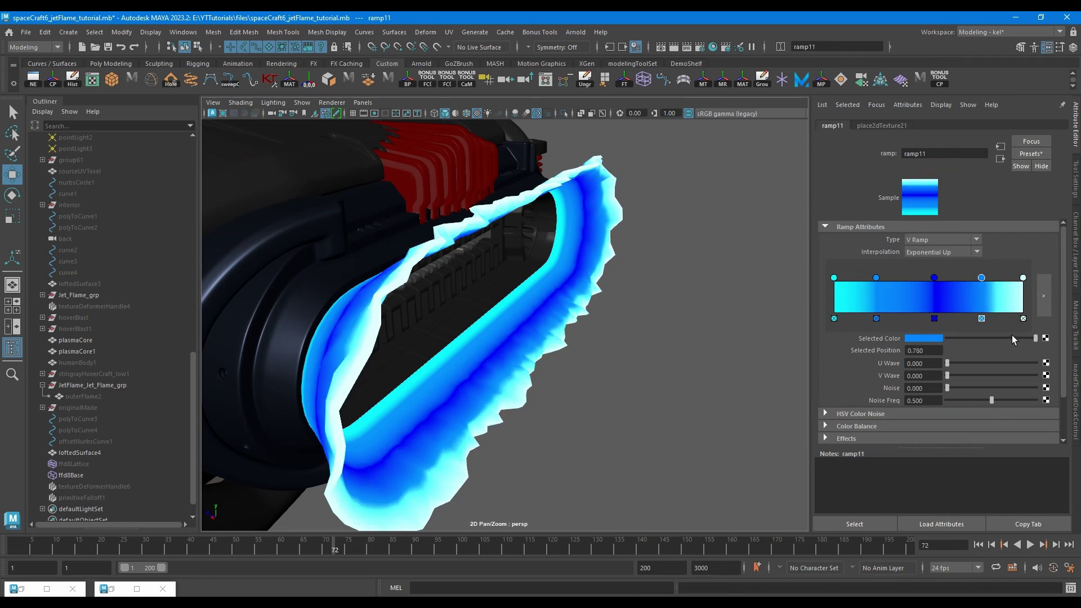
left_click(923, 338)
left_click(910, 331)
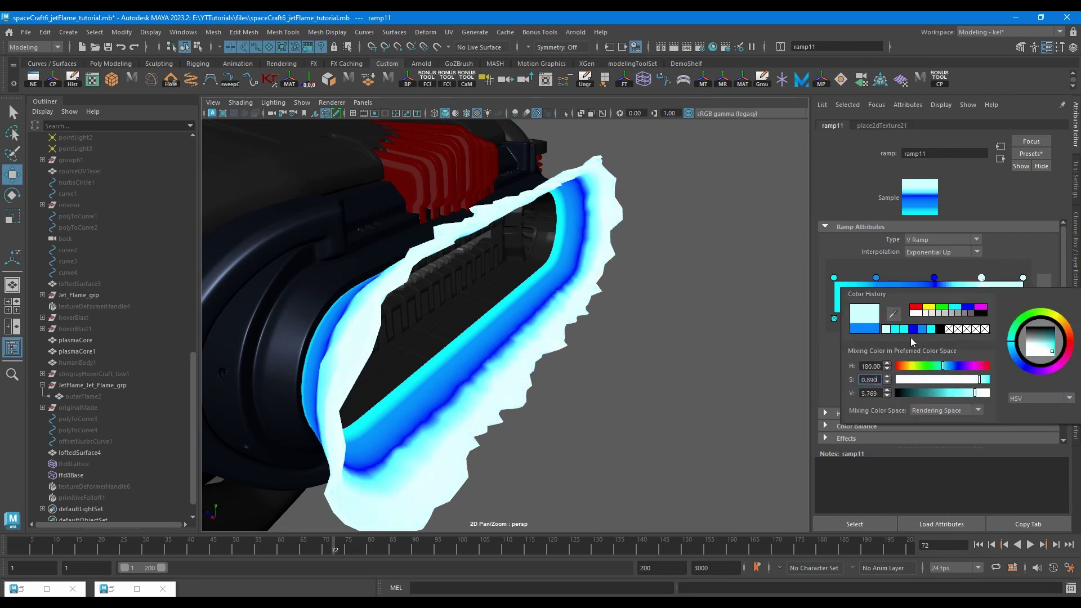
left_click_drag(982, 381, 987, 380)
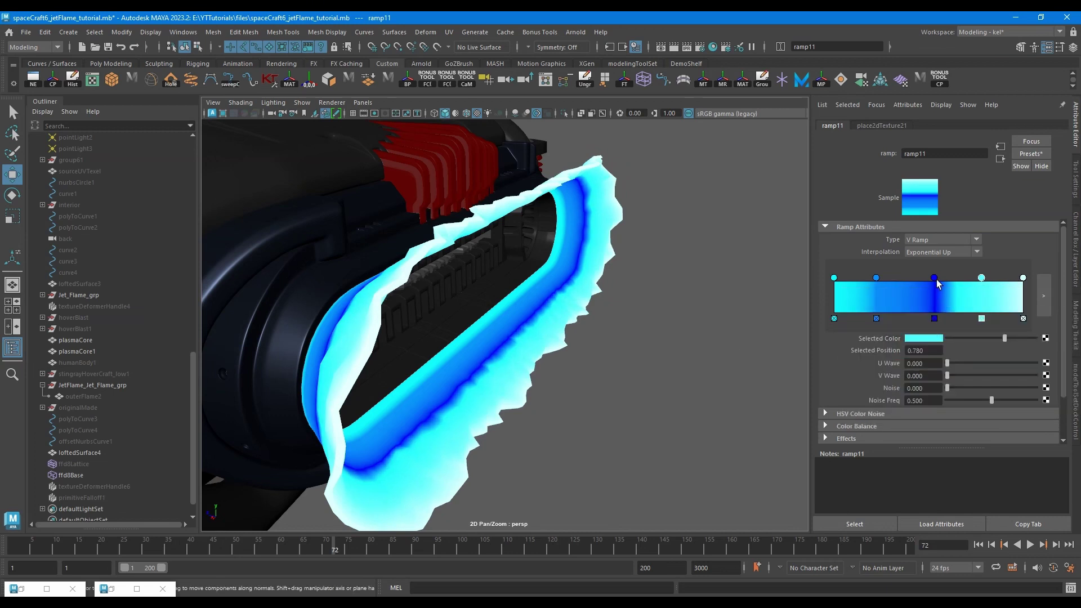
Set the color ramp's interpolation to Spike and move the deep blue point to 0.589
left_click(935, 253)
left_click(940, 287)
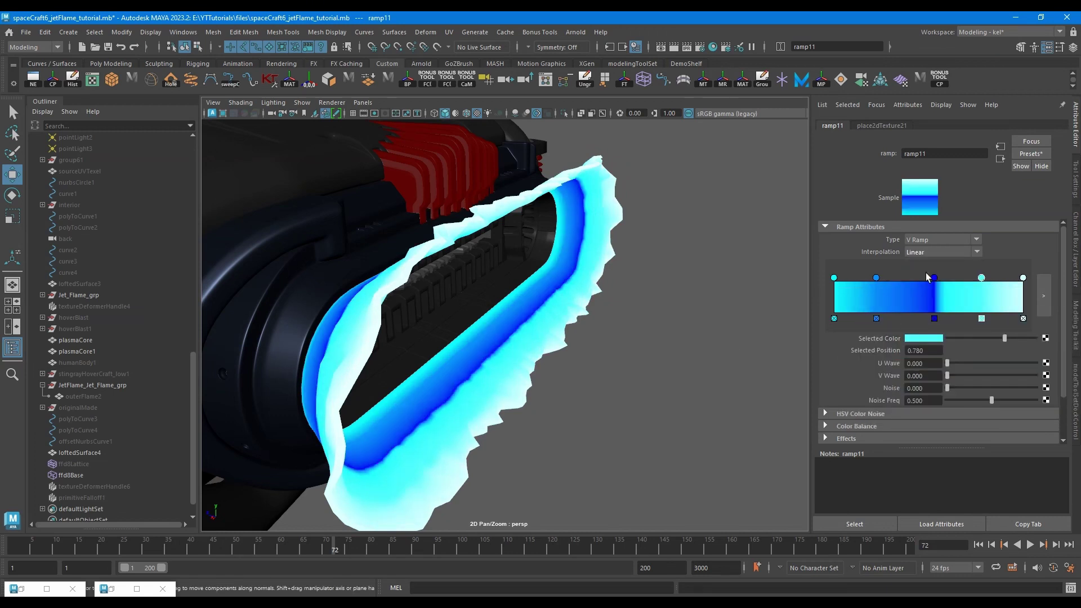
left_click(939, 252)
left_click(941, 320)
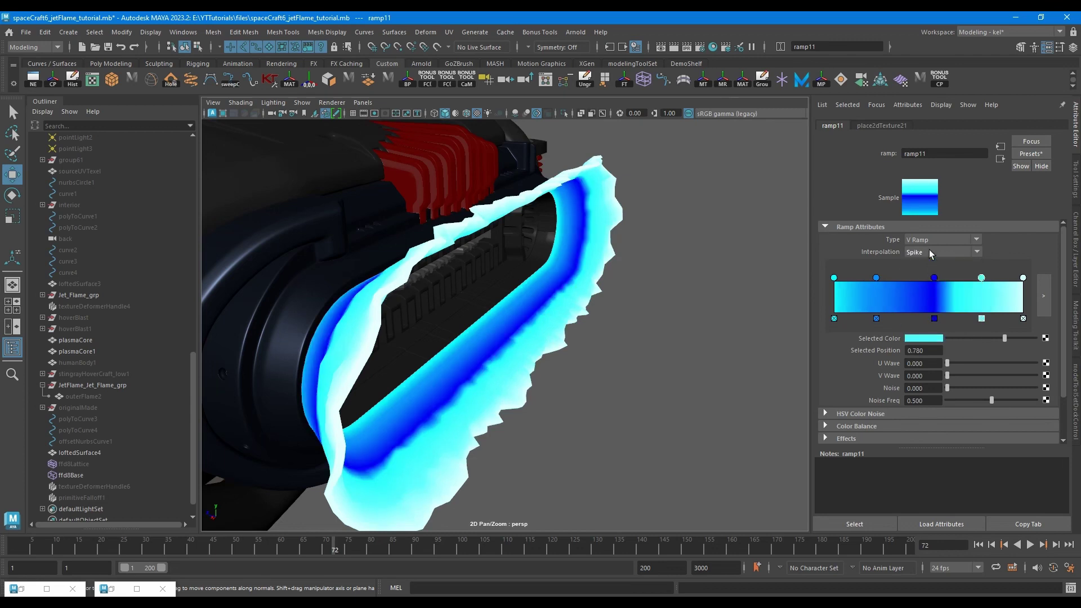
left_click(931, 252)
left_click(928, 252)
left_click_drag(933, 280, 944, 321)
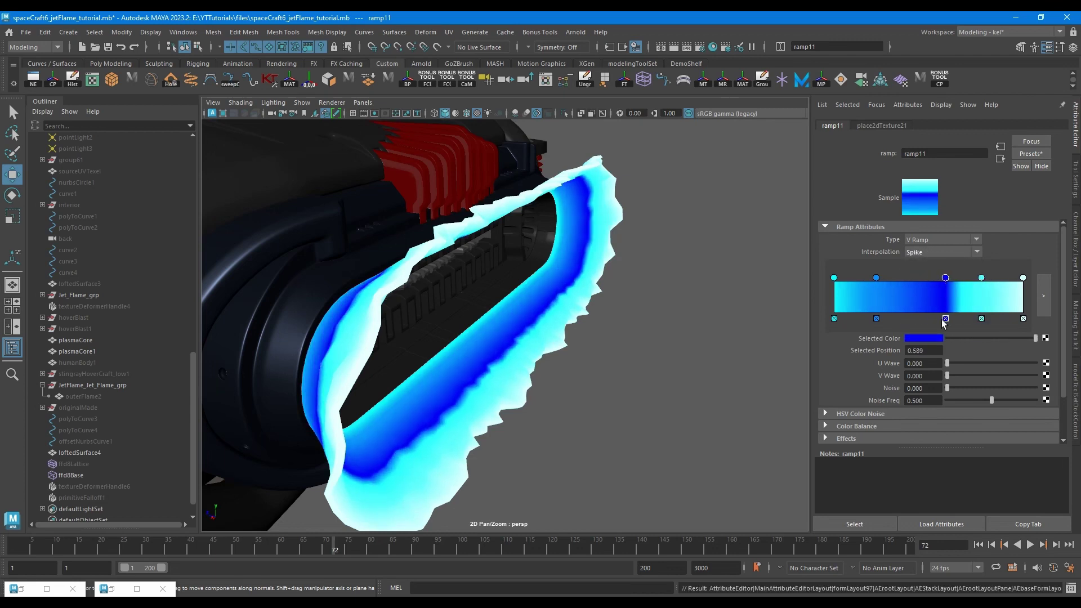
Recolor the ramp point at 0.589 to a bright cyan from the color history and adjust its hue slightly
left_click(930, 339)
left_click(862, 332)
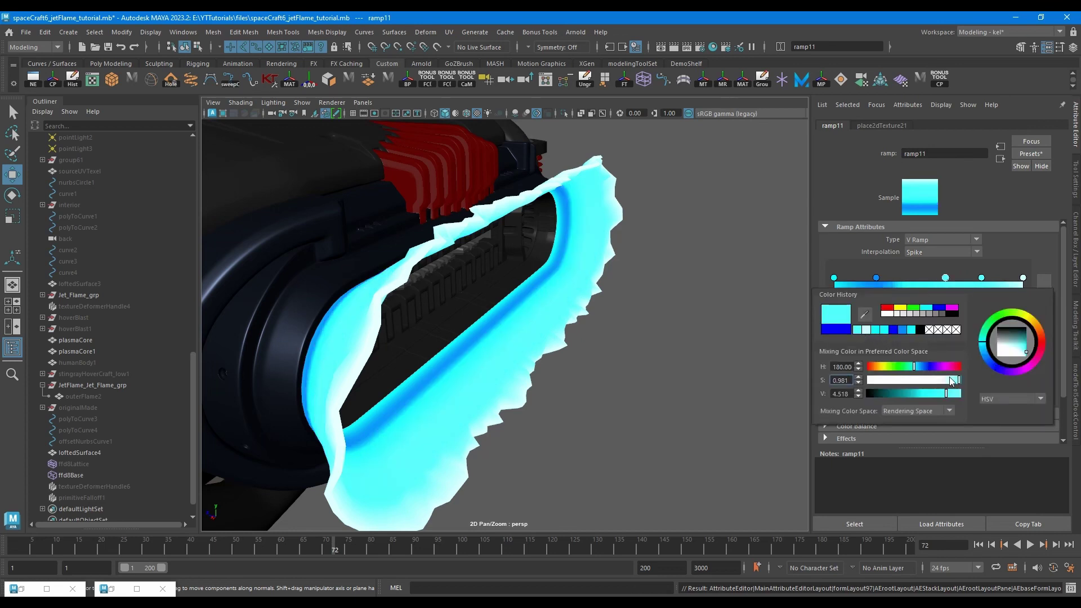
left_click_drag(919, 366, 926, 363)
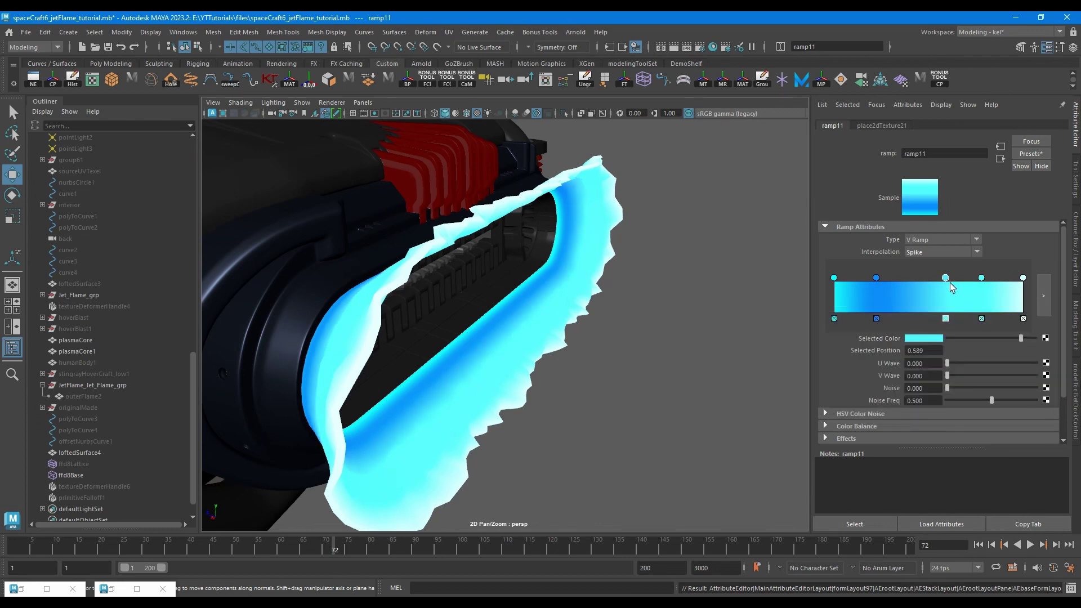
Add a blue point near the middle of the color ramp and shift the blue and cyan points toward the light end
left_click_drag(875, 278, 954, 278)
left_click(917, 290)
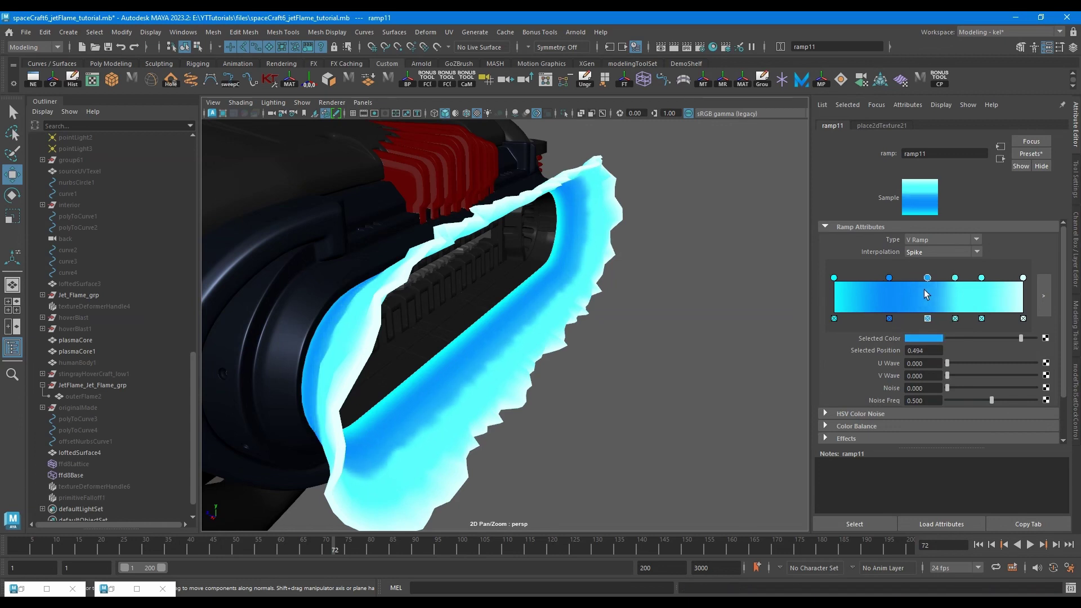
left_click(956, 278)
left_click_drag(981, 278, 991, 278)
mouse_move(919, 278)
left_mouse_down()
mouse_move(999, 278)
mouse_move(938, 278)
left_mouse_up()
left_click(991, 278)
Add a ramp point at 0.360 and darken its blue to a value of about 0.672
left_click(901, 289)
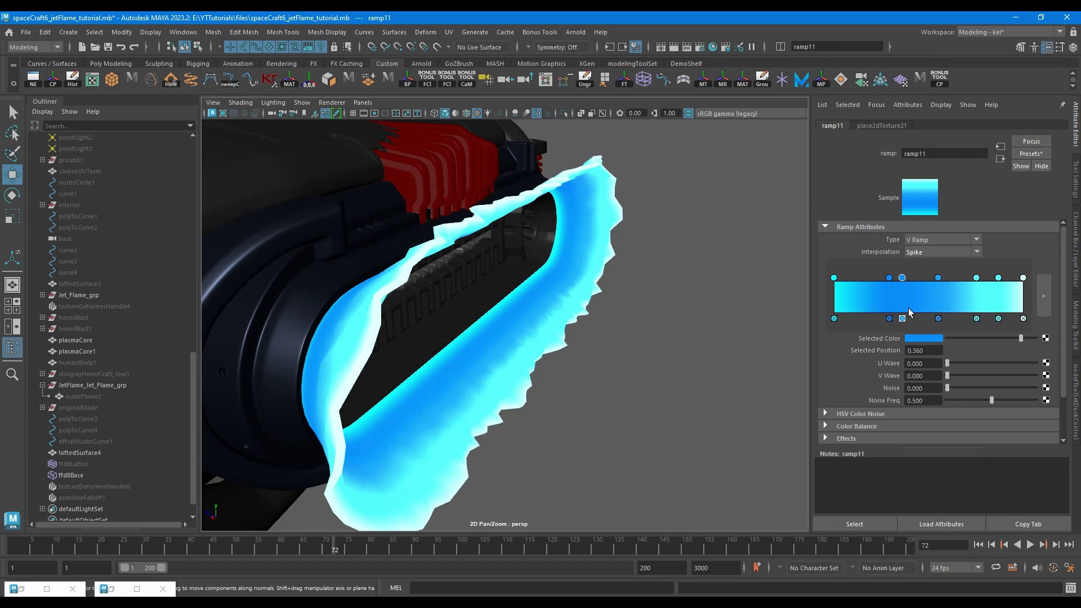
left_click(921, 340)
left_click_drag(944, 390, 940, 400)
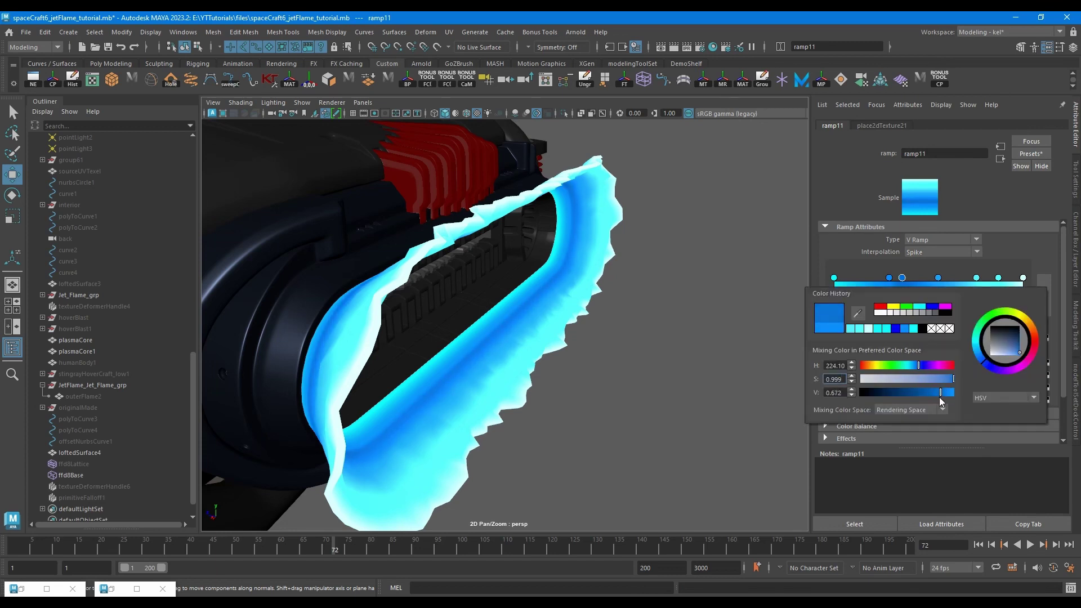
Play the animation from about frame 10, inspect the shaded flame from the rear, and stop playback
left_click_drag(714, 322, 583, 320, "alt")
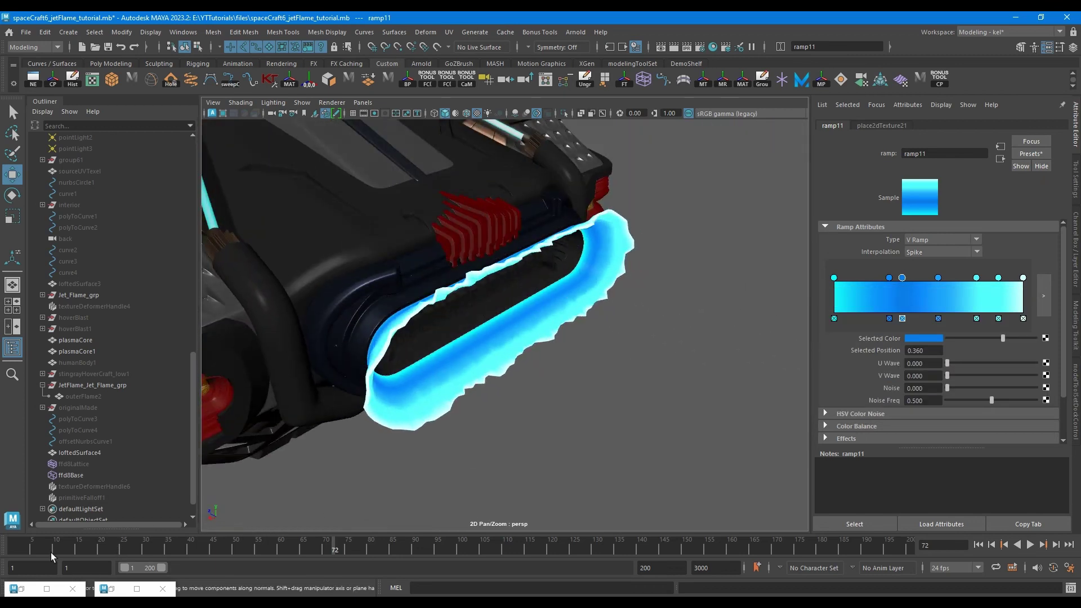
left_click(52, 555)
left_click(1029, 544)
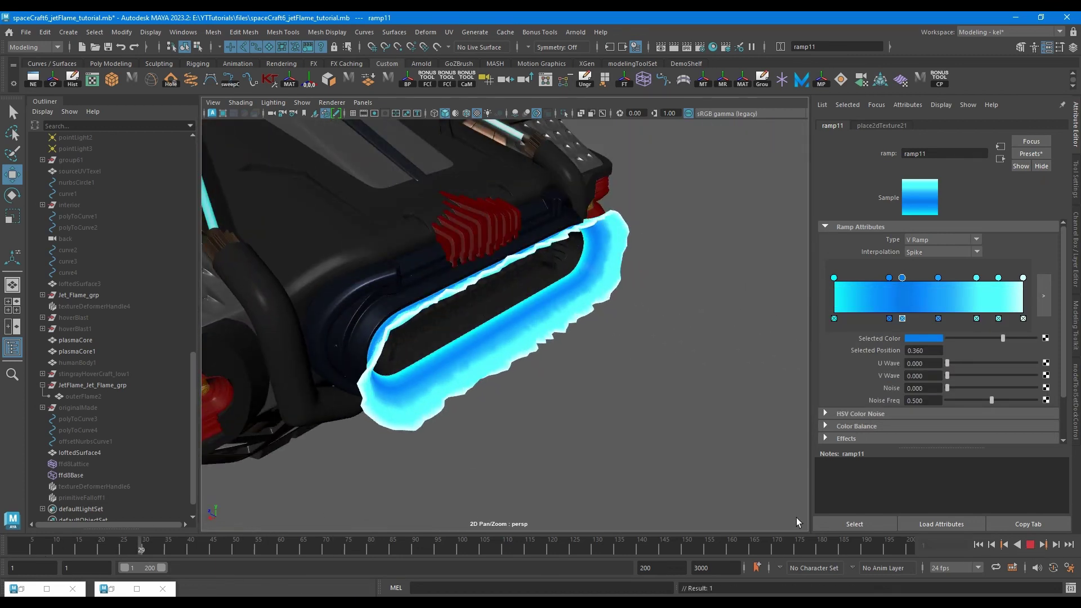
left_click_drag(630, 419, 586, 379, "alt")
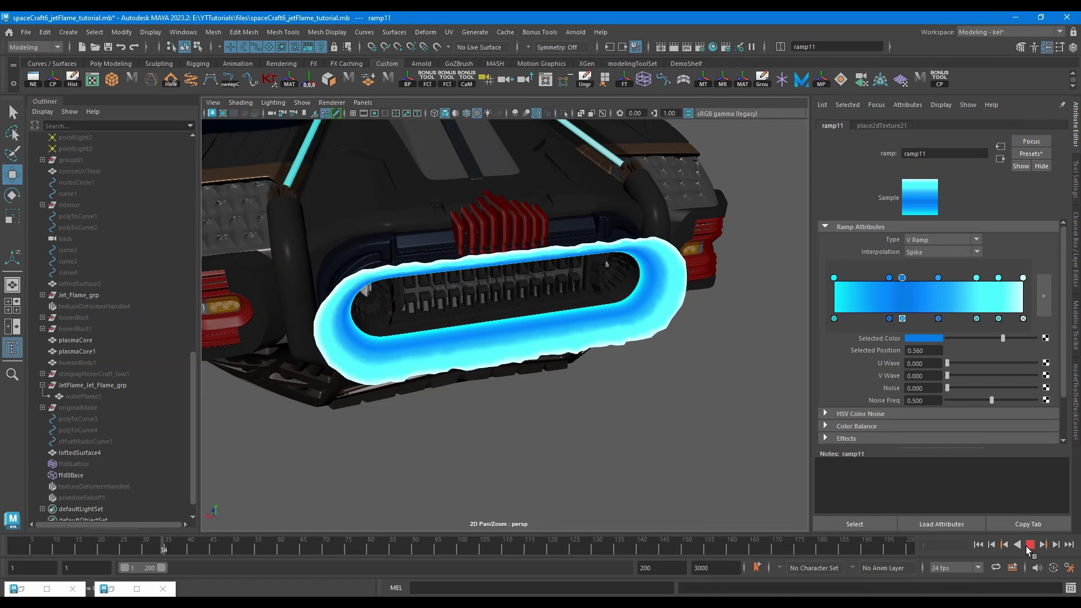
left_click(1028, 545)
Respace the color ramp points with the first blue one at 0.321, and delete the surplus cyan point near the light end
mouse_move(902, 277)
left_mouse_down()
mouse_move(992, 278)
mouse_move(881, 278)
mouse_move(895, 278)
left_mouse_up()
left_click(997, 318)
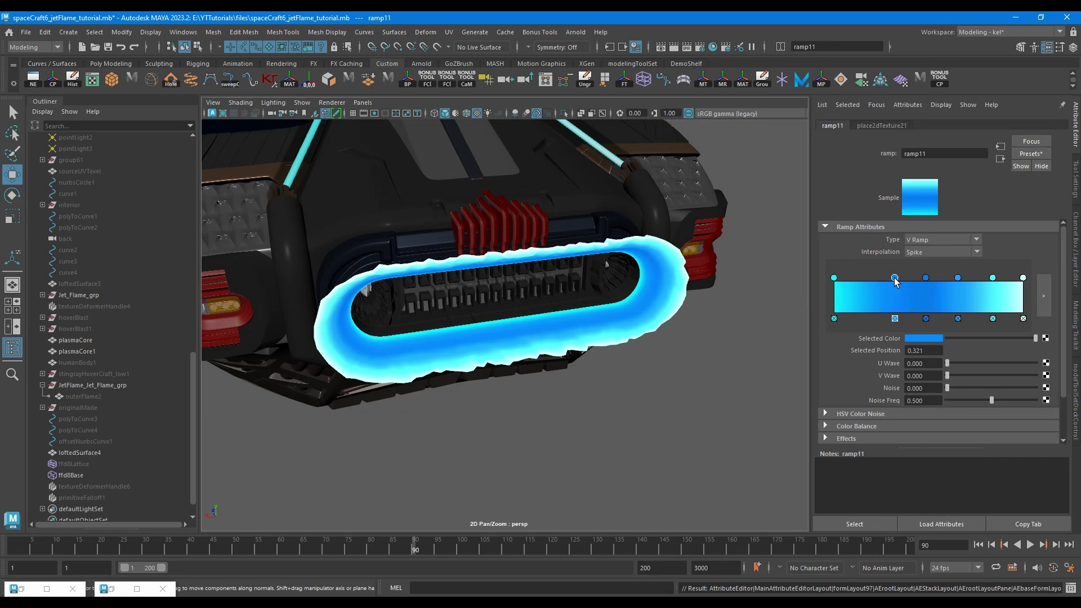
left_click(713, 344)
left_click_drag(711, 343, 723, 445, "alt")
Select the lofted surface and map a new ramp texture to its material's geometry opacity
left_click(532, 337)
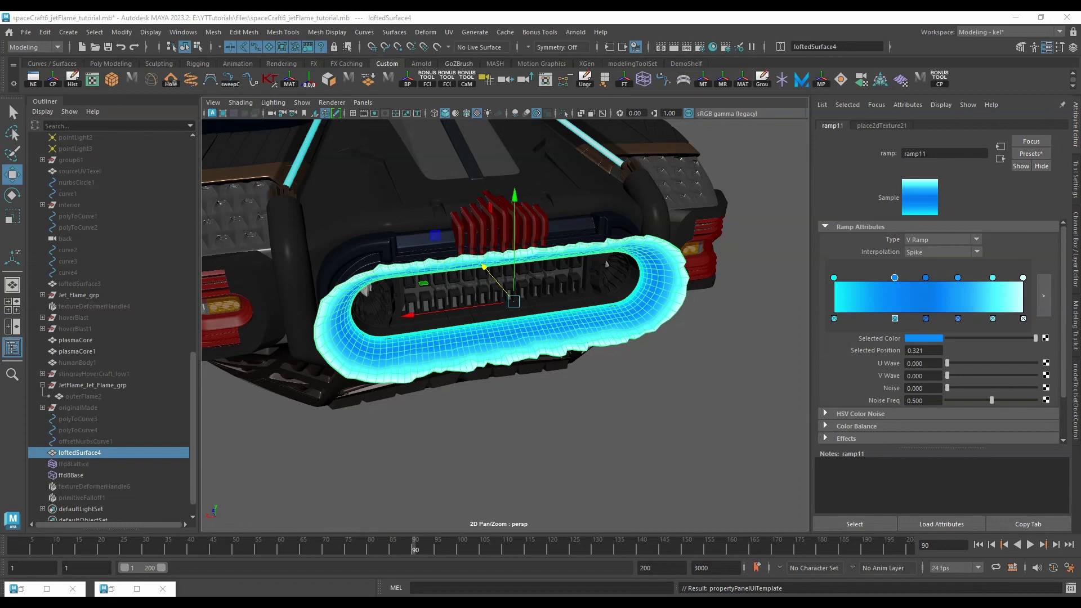
left_click(1000, 158)
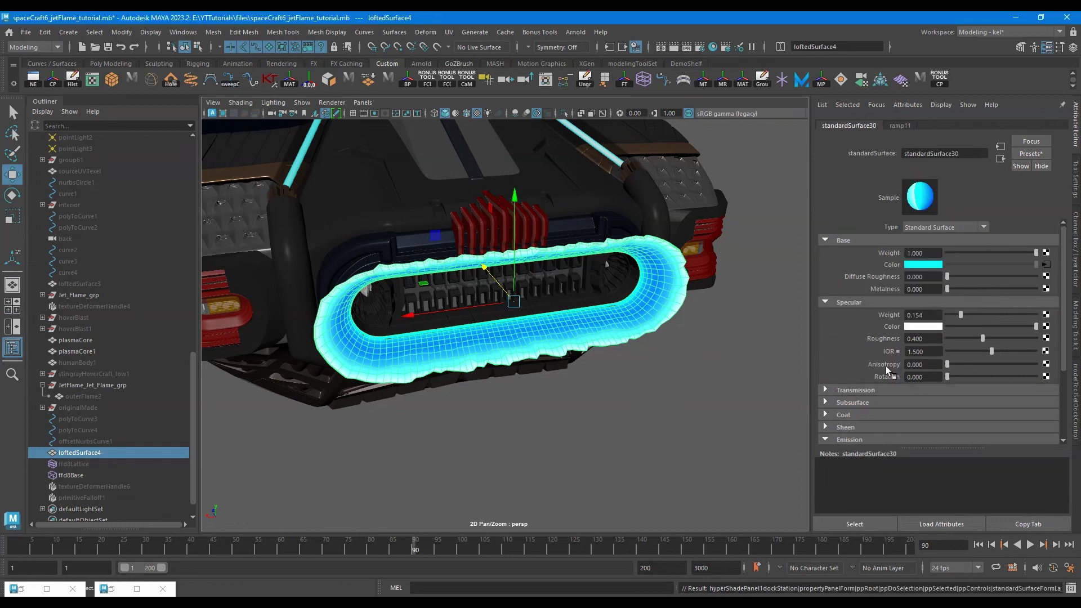
scroll(845, 380, "down", 2)
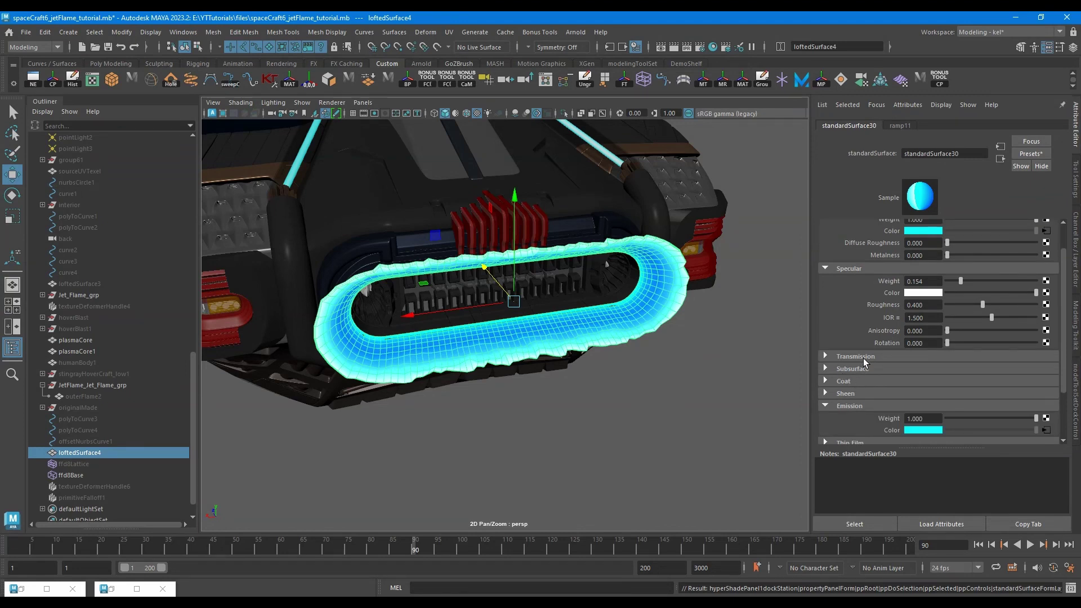
scroll(856, 396, "down", 4)
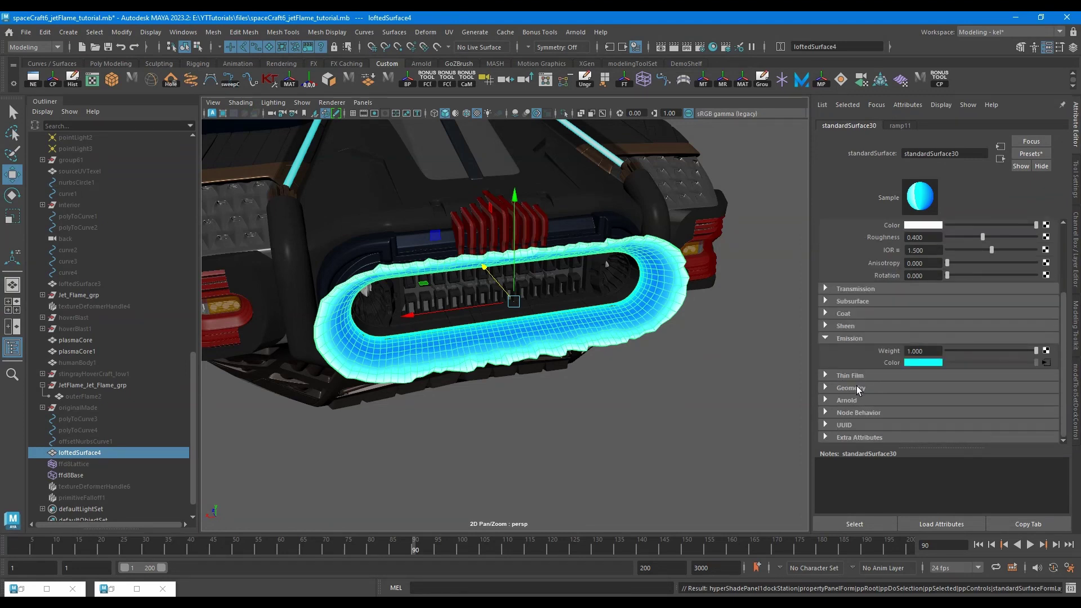
left_click(857, 388)
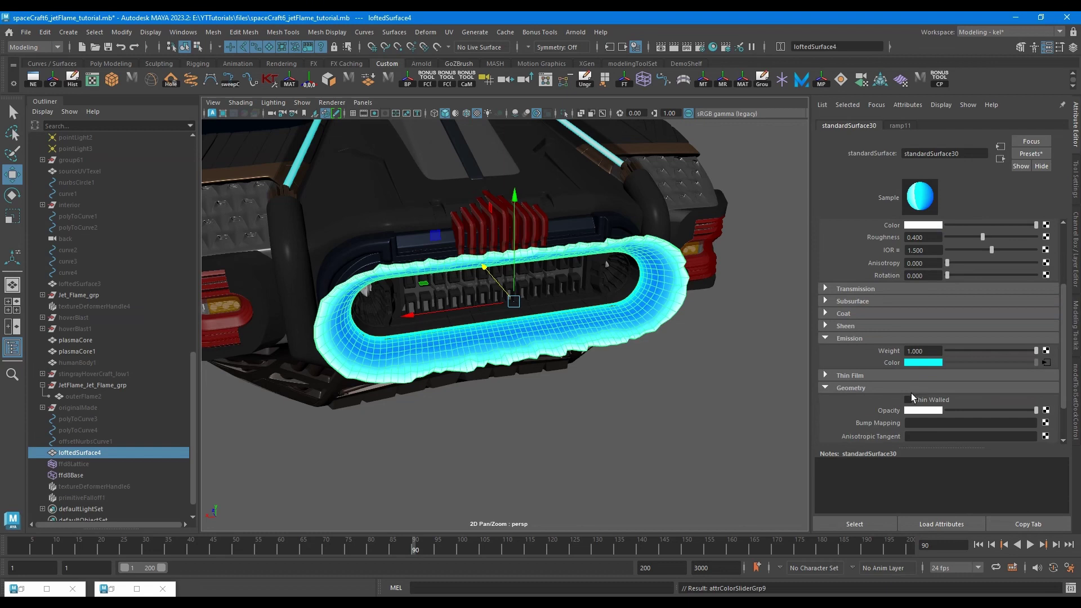
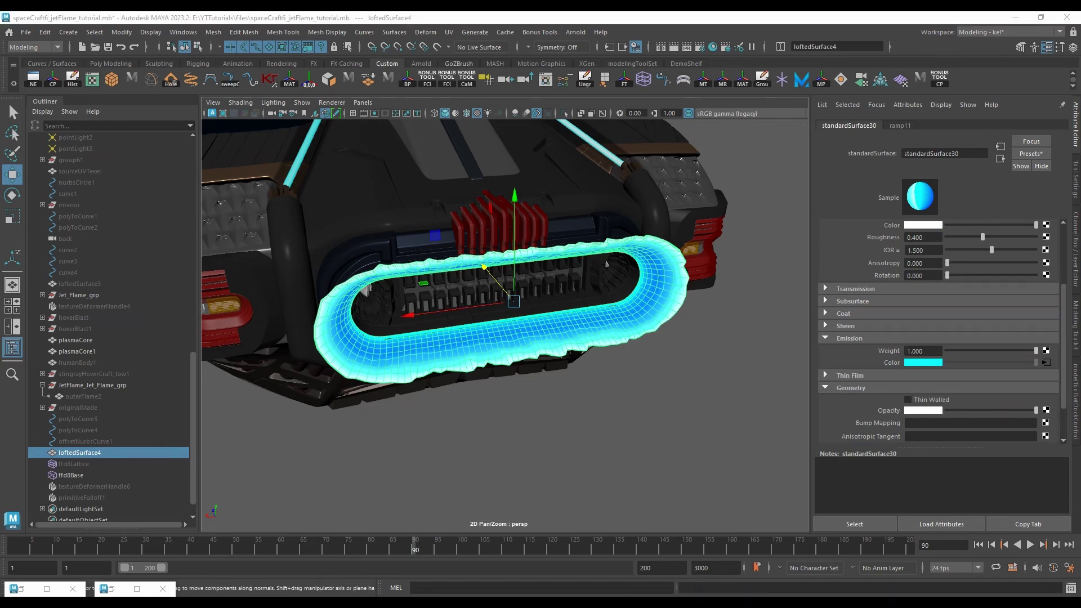
left_click(354, 359)
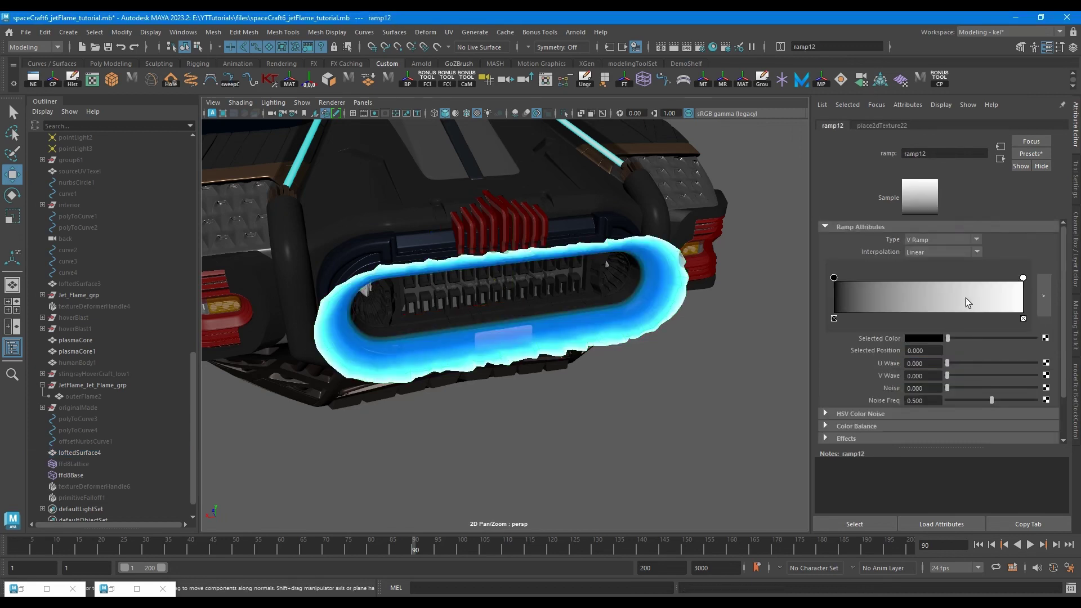
Set the opacity ramp's interpolation to Exponential Down and add a dark point at 0.250
mouse_move(625, 313)
left_mouse_down("alt")
mouse_move(693, 313)
mouse_move(642, 313)
left_mouse_up("alt")
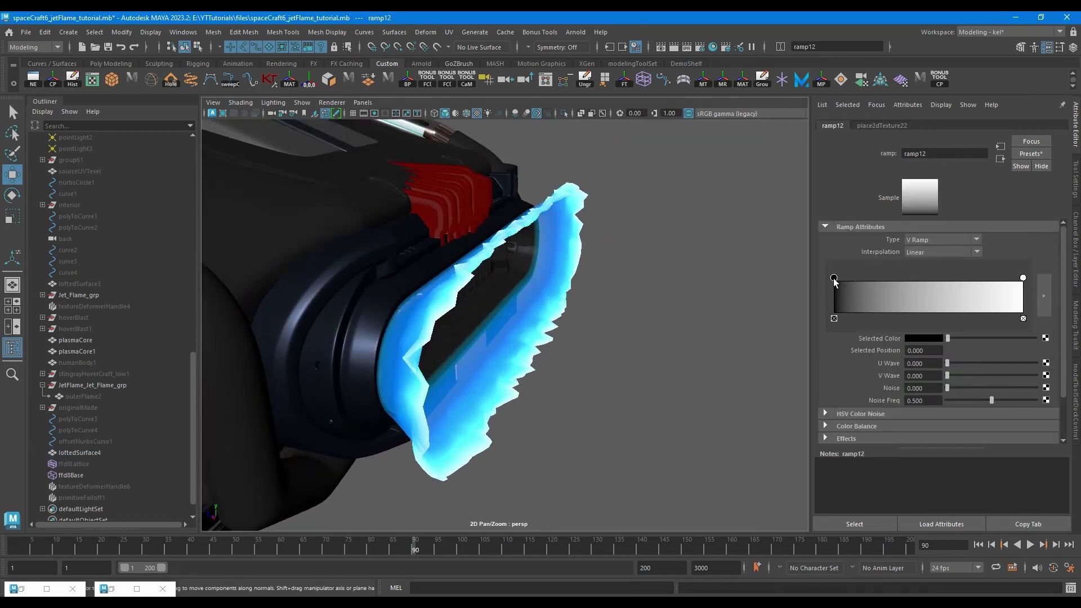
left_click(921, 253)
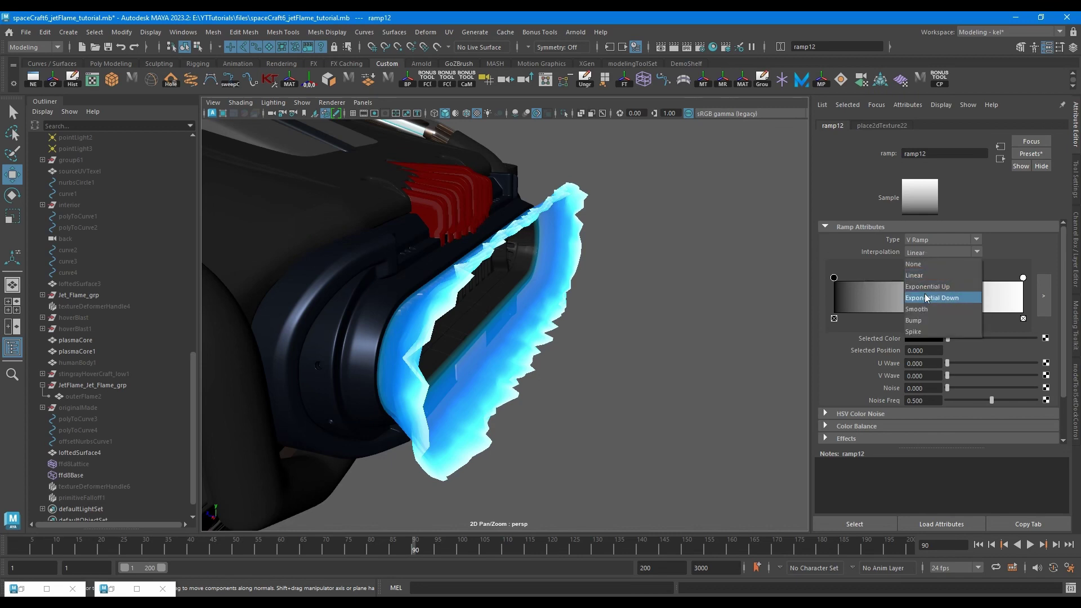
left_click(926, 298)
left_click_drag(658, 306, 573, 346, "alt")
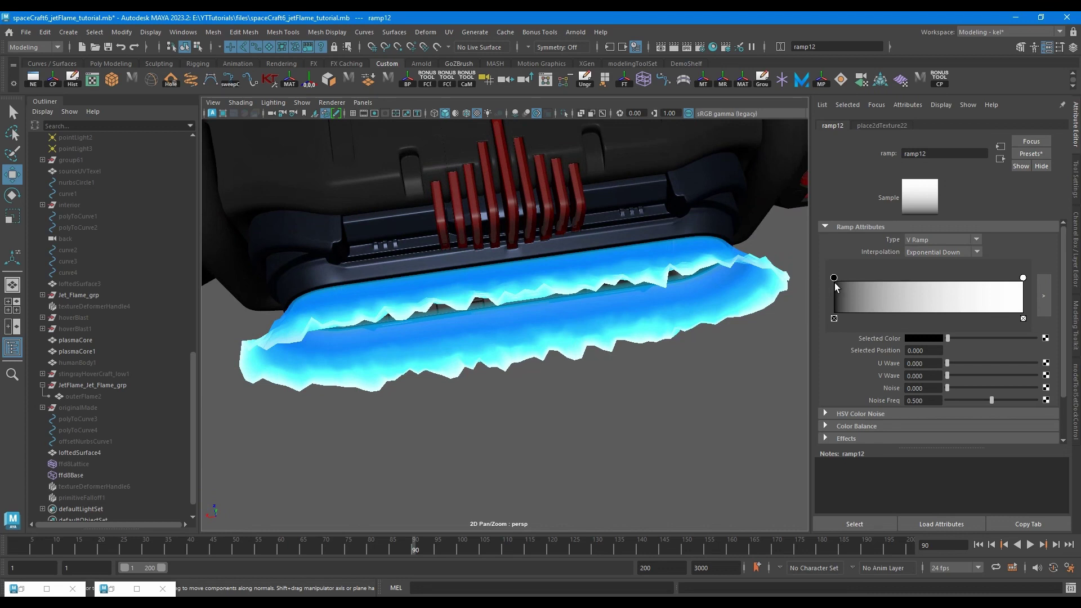
mouse_move(834, 278)
left_mouse_down()
mouse_move(848, 278)
mouse_move(822, 282)
mouse_move(892, 287)
mouse_move(880, 289)
left_mouse_up()
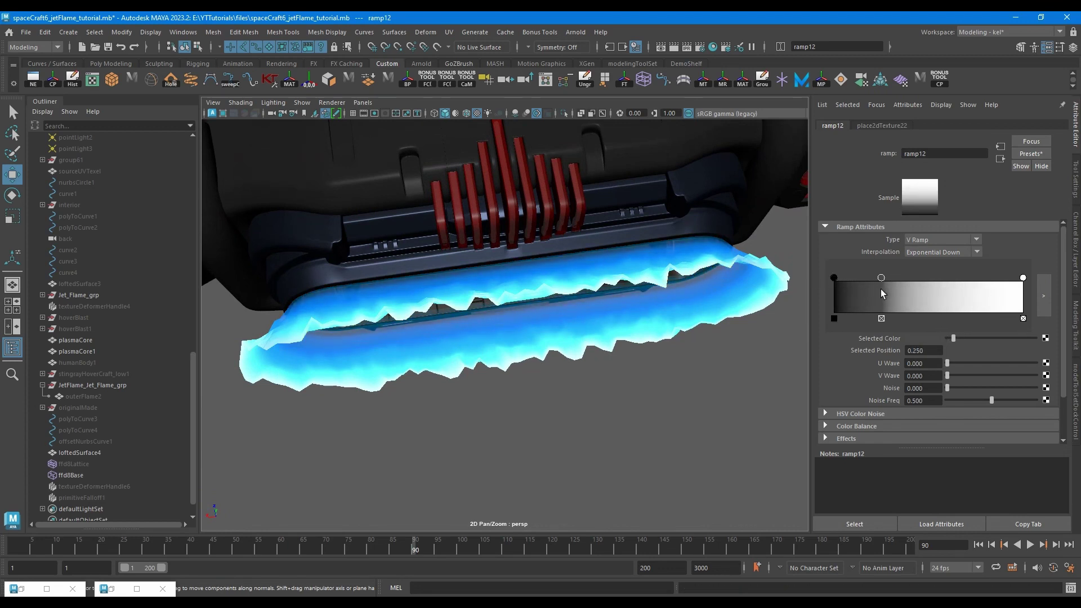
Change the opacity ramp's interpolation to Smooth and move its middle dark point to 0.304
left_click(937, 251)
left_click(931, 310)
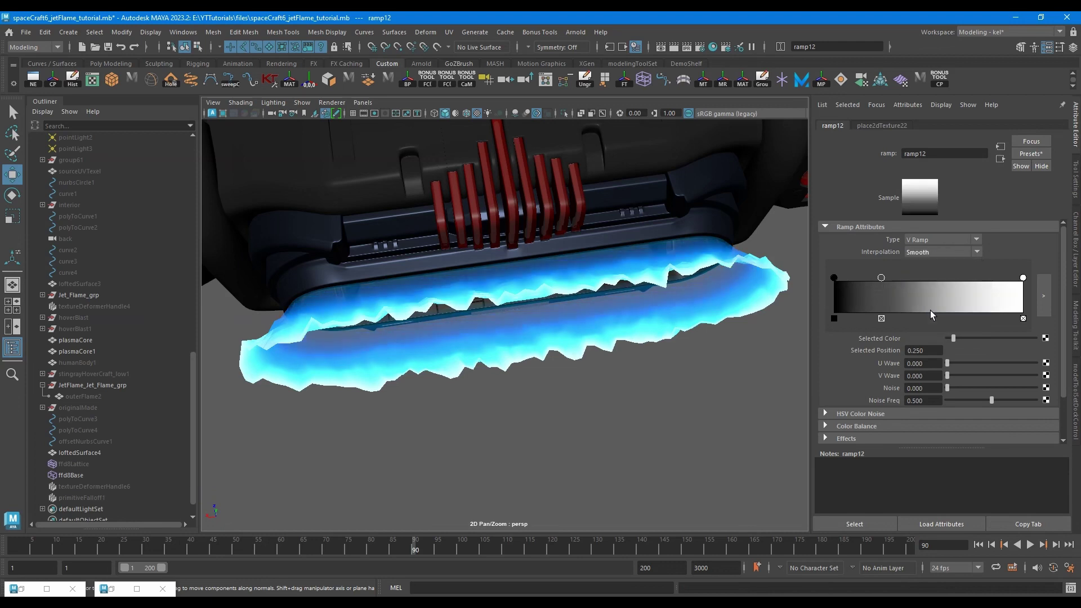
mouse_move(881, 278)
left_mouse_down()
mouse_move(915, 279)
mouse_move(896, 283)
left_mouse_up()
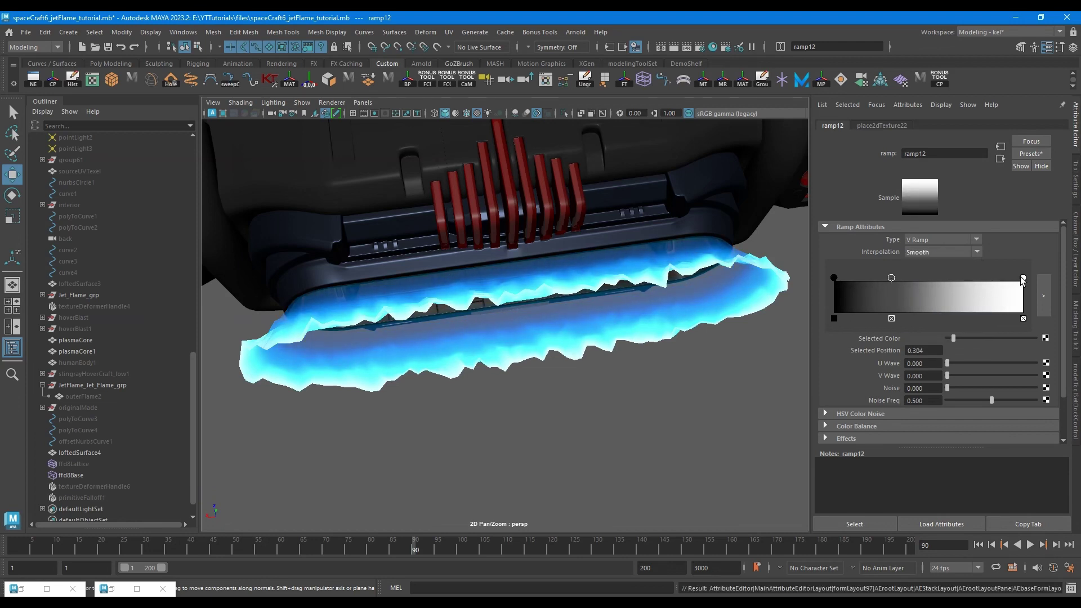
Reverse the opacity ramp, with black at 1.000 and white at 0.000, and move the dark grey middle point to 0.634
mouse_move(1021, 277)
left_mouse_down()
mouse_move(858, 278)
mouse_move(1028, 283)
left_mouse_up()
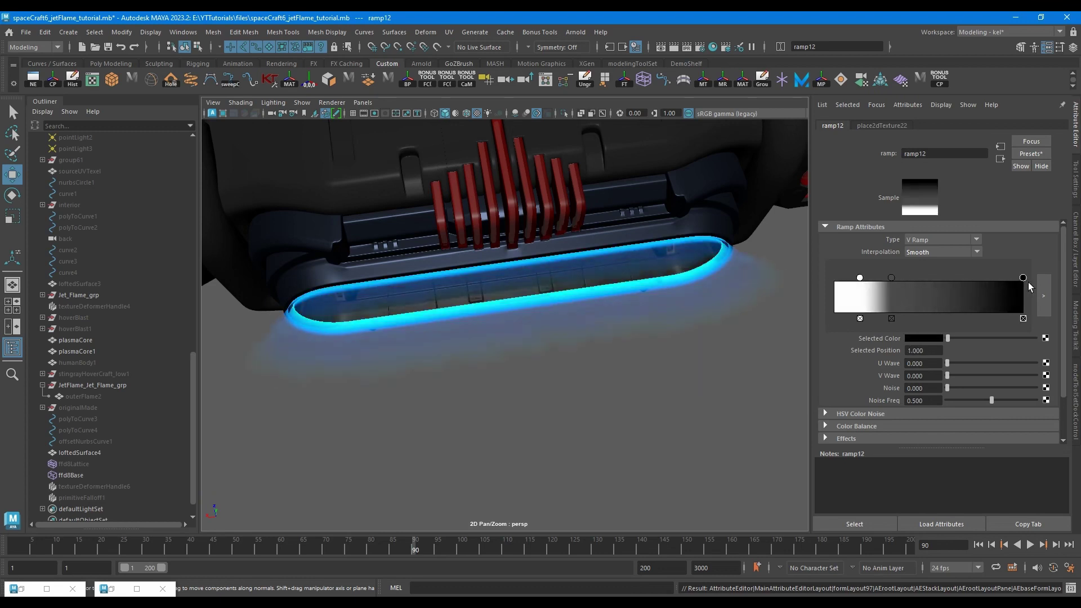
left_click_drag(859, 278, 809, 281)
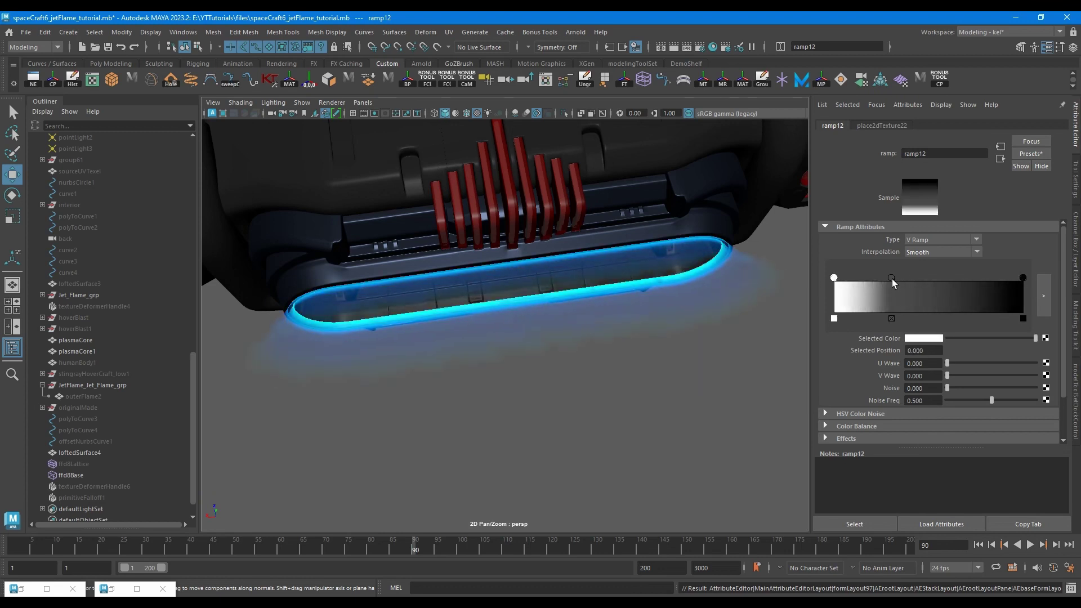
left_click_drag(891, 279, 954, 279)
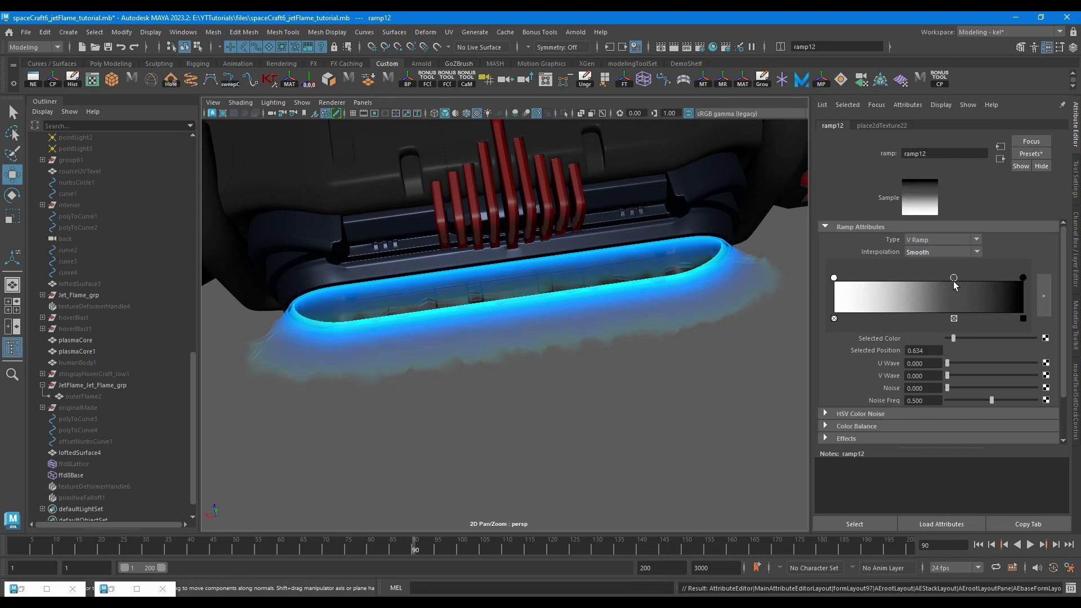
left_click_drag(653, 337, 721, 306, "alt")
left_click_drag(593, 255, 679, 277, "alt")
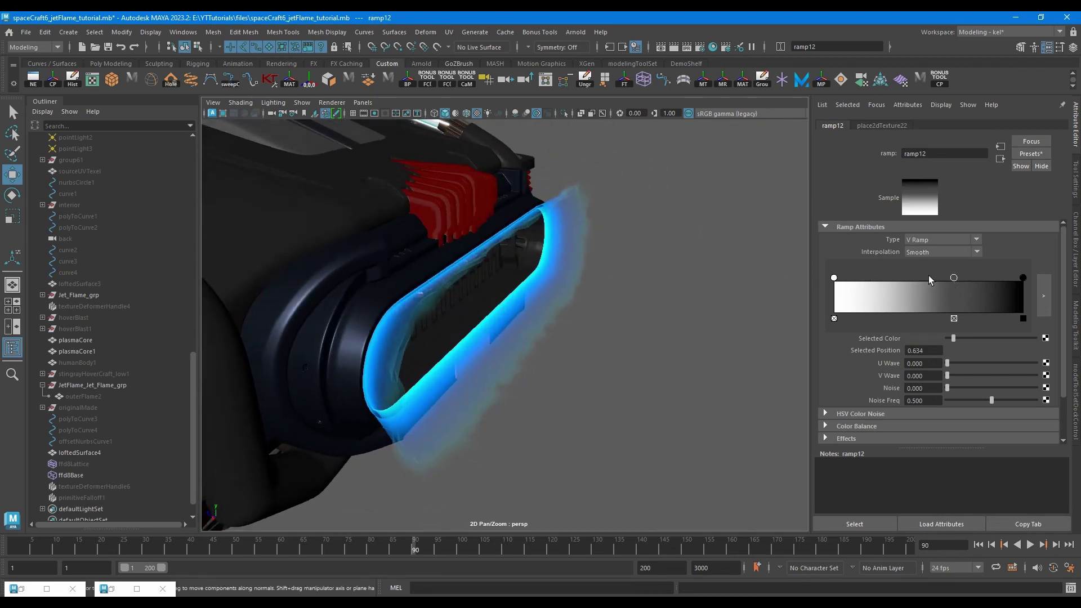
Lighten the opacity ramp's end point to grey, swap it with the darker middle point, and place the grey middle point at 0.473
left_click(1023, 278)
left_click_drag(948, 338, 975, 337)
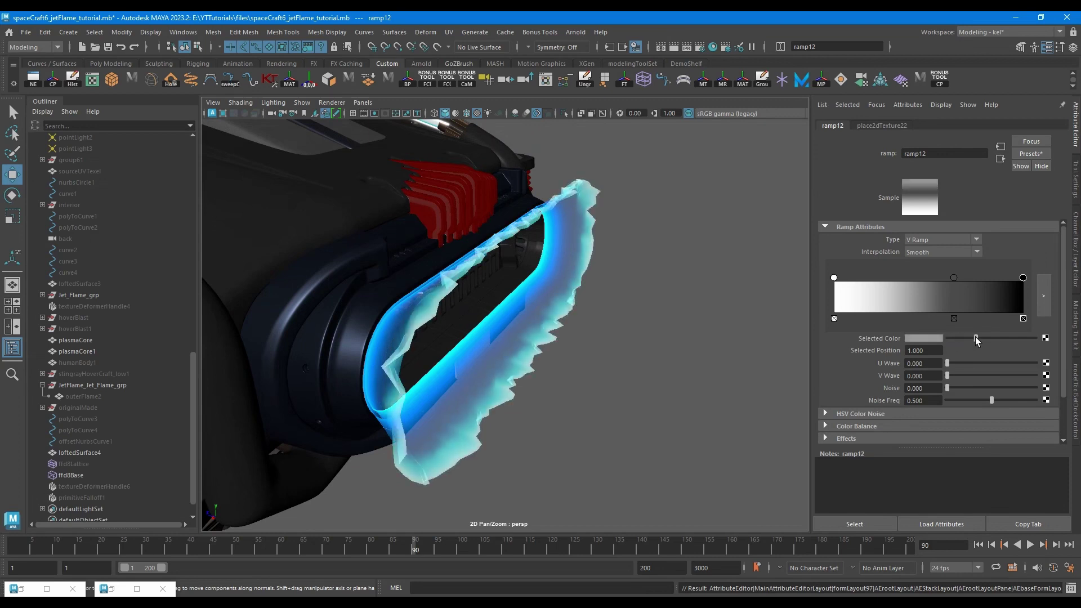
left_click_drag(953, 278, 926, 278)
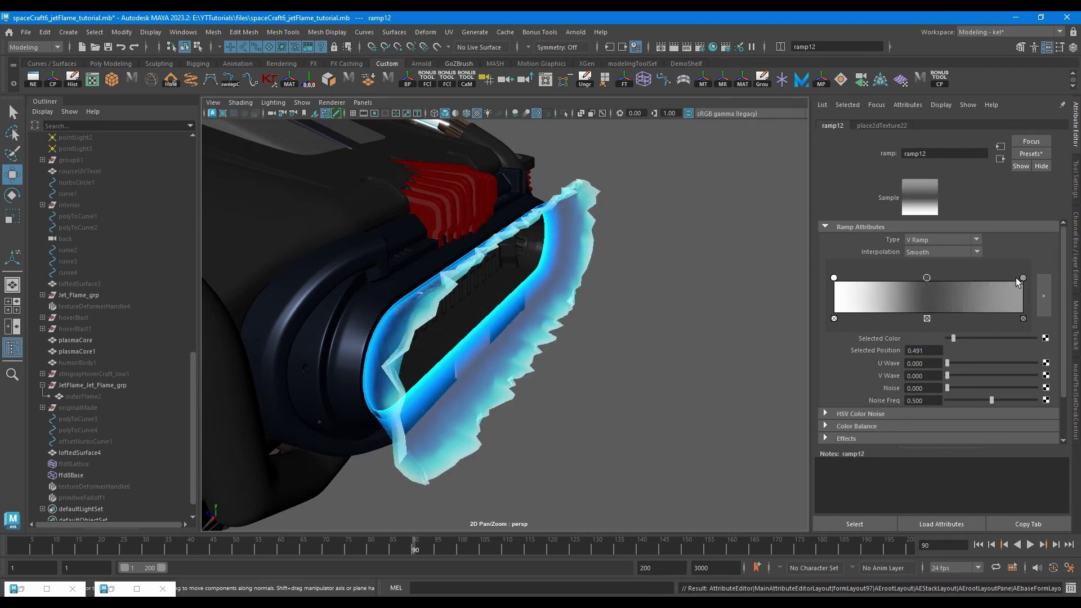
mouse_move(1016, 278)
left_mouse_down()
mouse_move(896, 286)
mouse_move(1022, 278)
left_mouse_up()
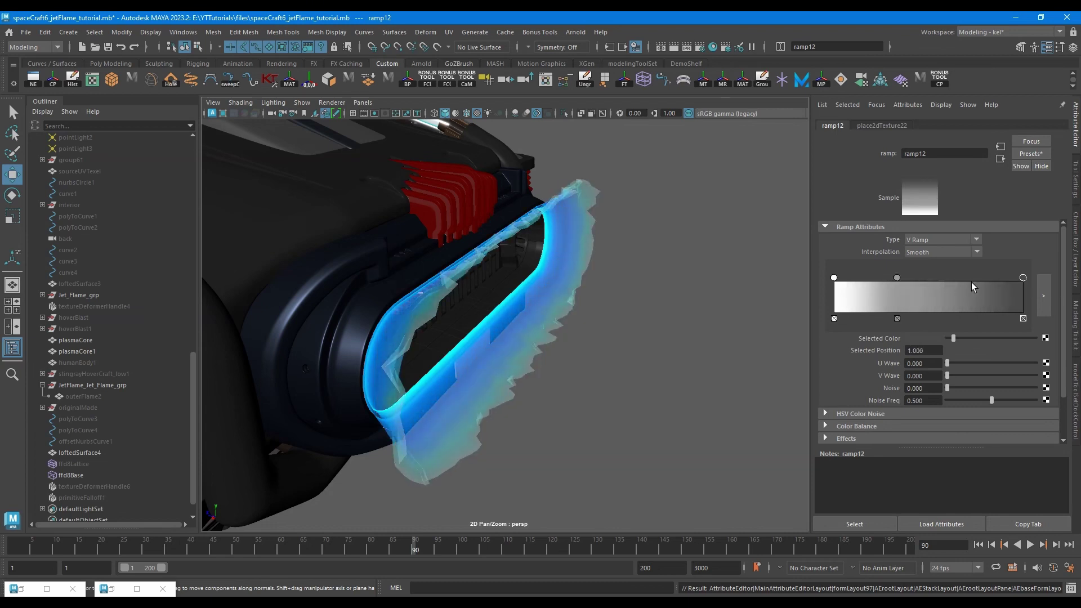
left_click_drag(896, 277, 923, 276)
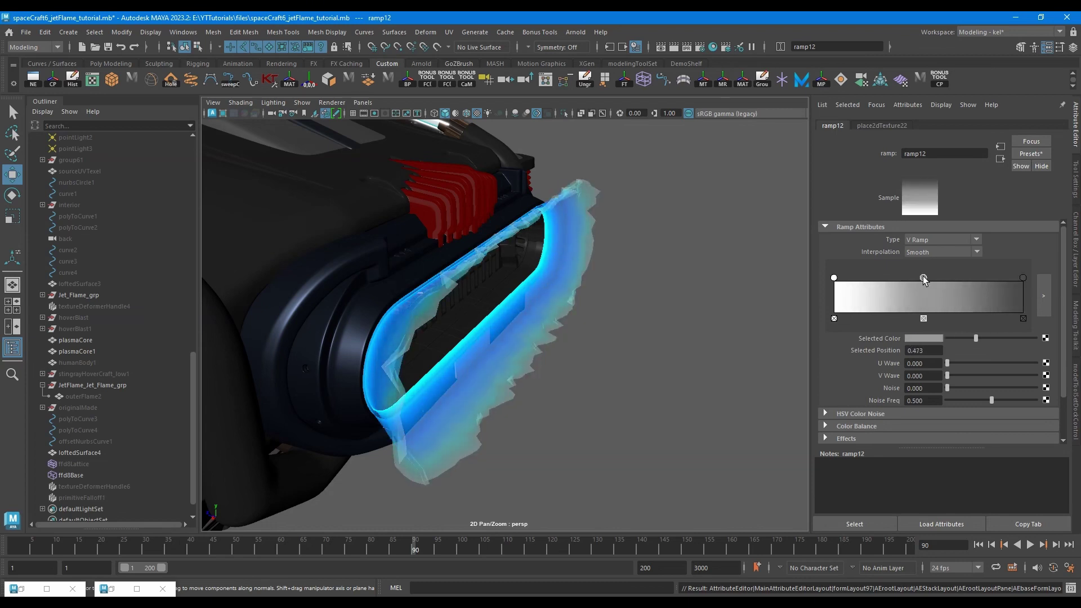
Lighten the opacity ramp's end point to light grey, then move the middle point to 0.536 and brighten it to near white
left_click(1022, 278)
left_click_drag(957, 338, 980, 338)
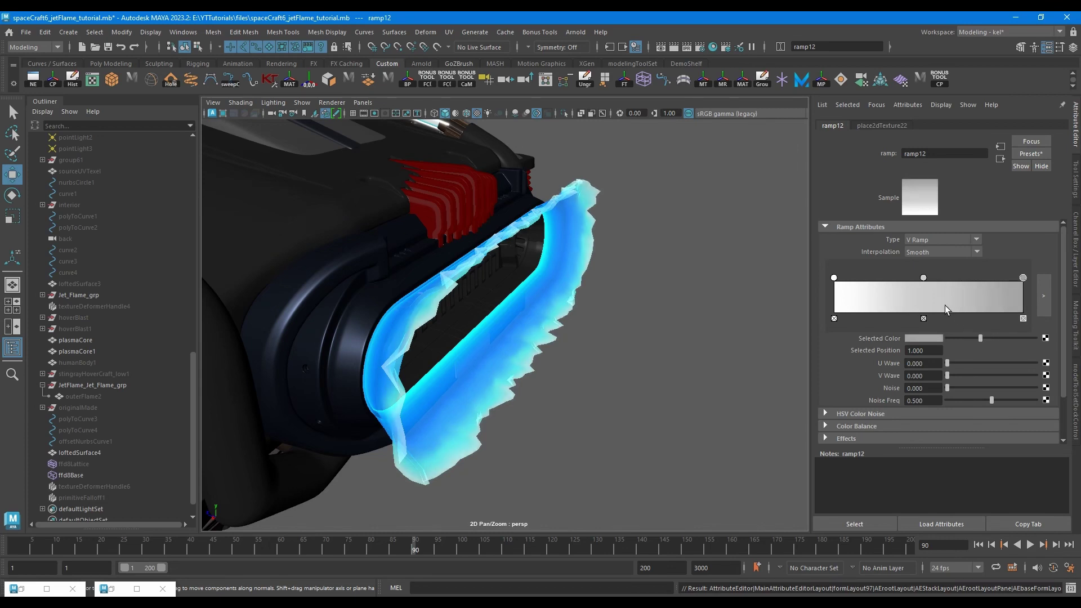
left_click(984, 338)
left_click(935, 278)
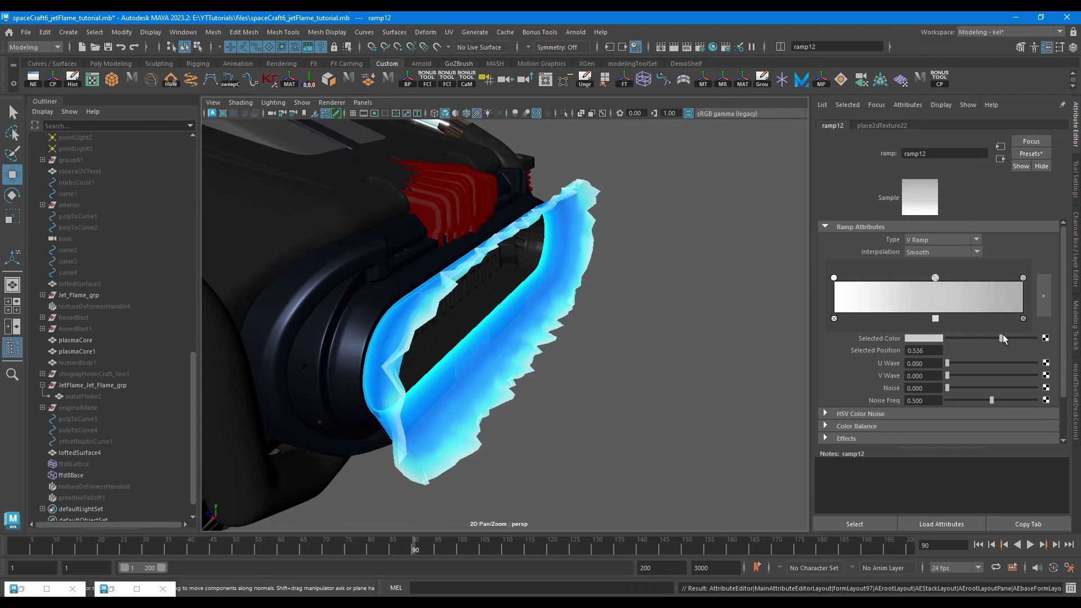
left_click_drag(1002, 337, 1009, 338)
left_click_drag(621, 345, 576, 340, "alt")
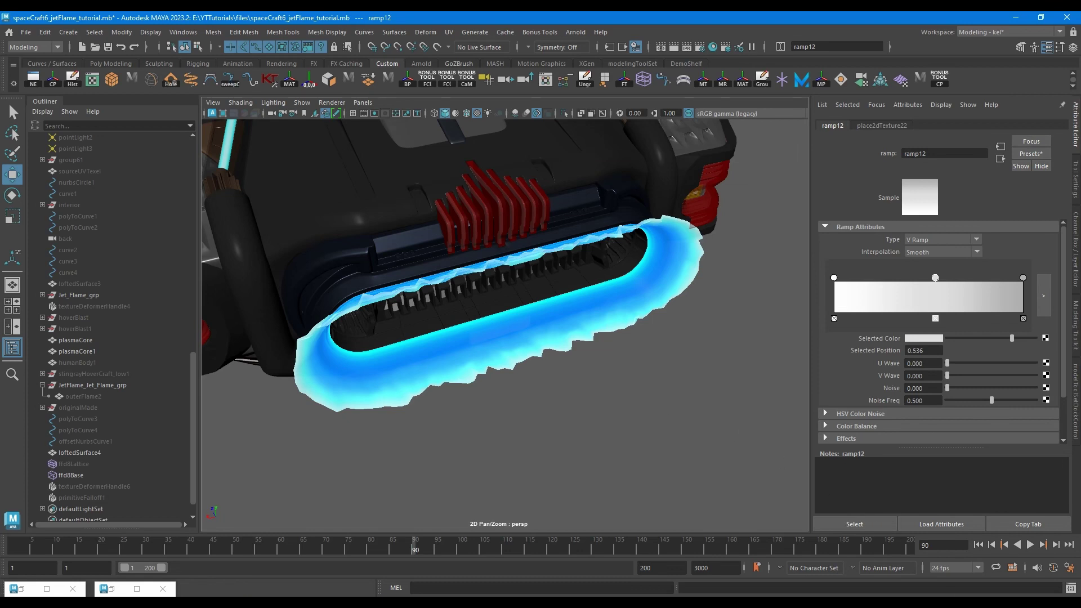
Switch to the spaceCraft6.0019.ma scene and create a polygon cube at the end of the spacecraft's rear engine opening
left_click(972, 595)
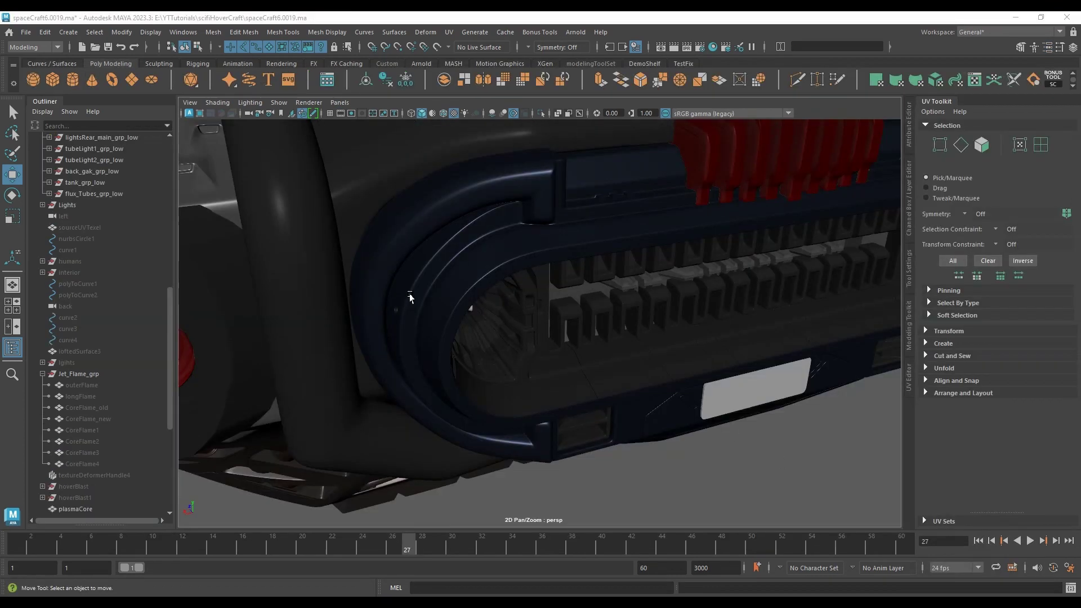
left_click_drag(410, 297, 263, 224, "alt")
left_click(55, 82)
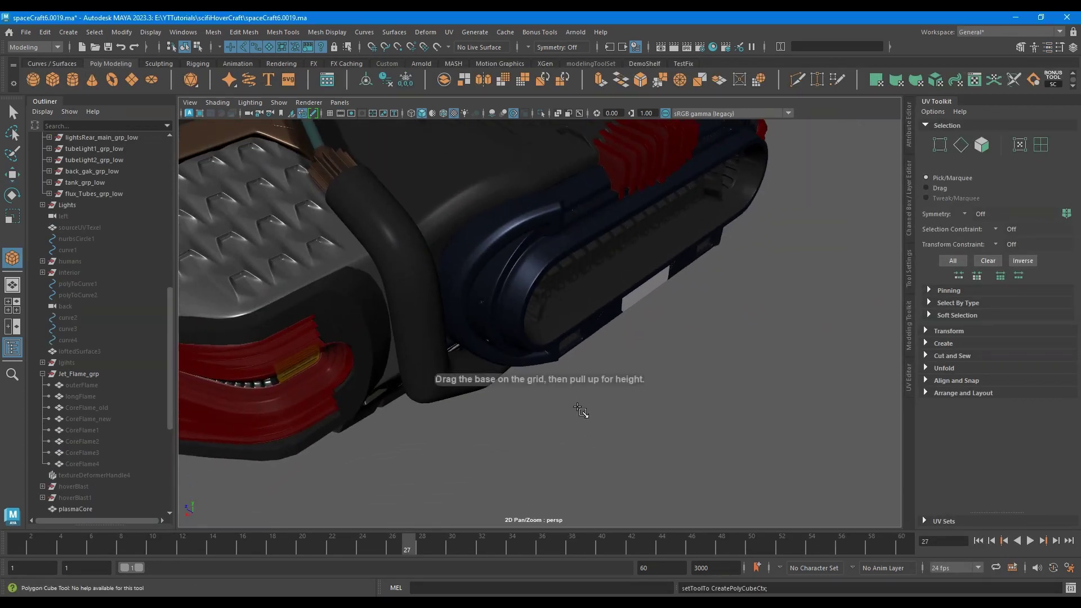
left_click(584, 407)
left_click_drag(645, 421, 544, 269, "alt")
key("f")
key("r")
key("w")
scroll(481, 320, "down", 3)
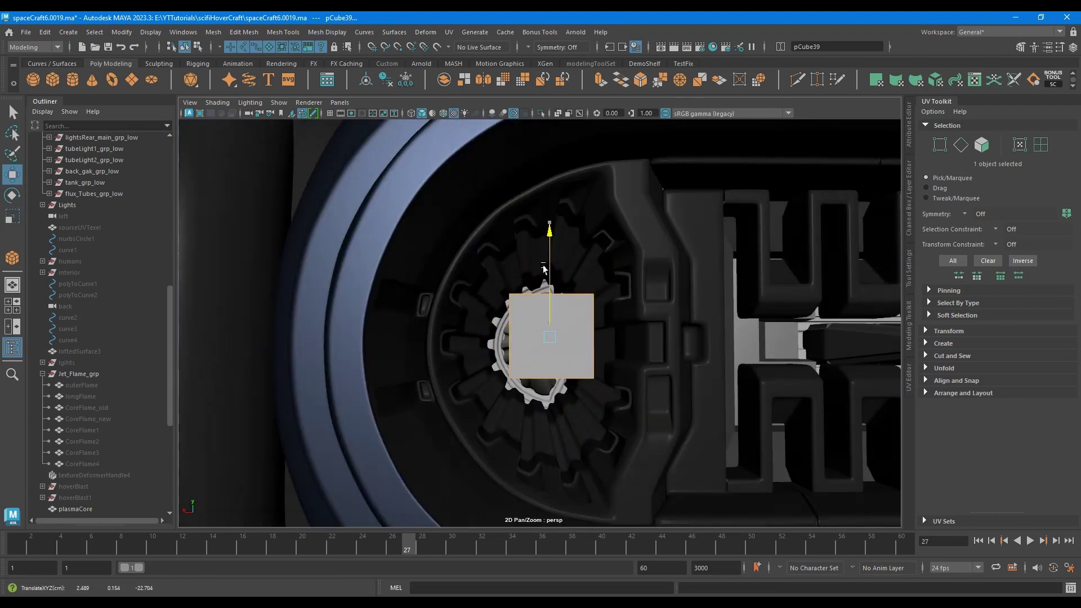
Align the cube with the round turbine inside the engine opening, and scale it narrower in width and taller in height
left_click_drag(504, 338, 487, 338)
left_click_drag(533, 306, 496, 353)
key("r")
left_click_drag(436, 336, 447, 335)
mouse_move(465, 351)
left_mouse_down("alt")
mouse_move(497, 334)
mouse_move(477, 338)
left_mouse_up("alt")
key("w")
key("r")
left_click_drag(543, 239, 546, 191)
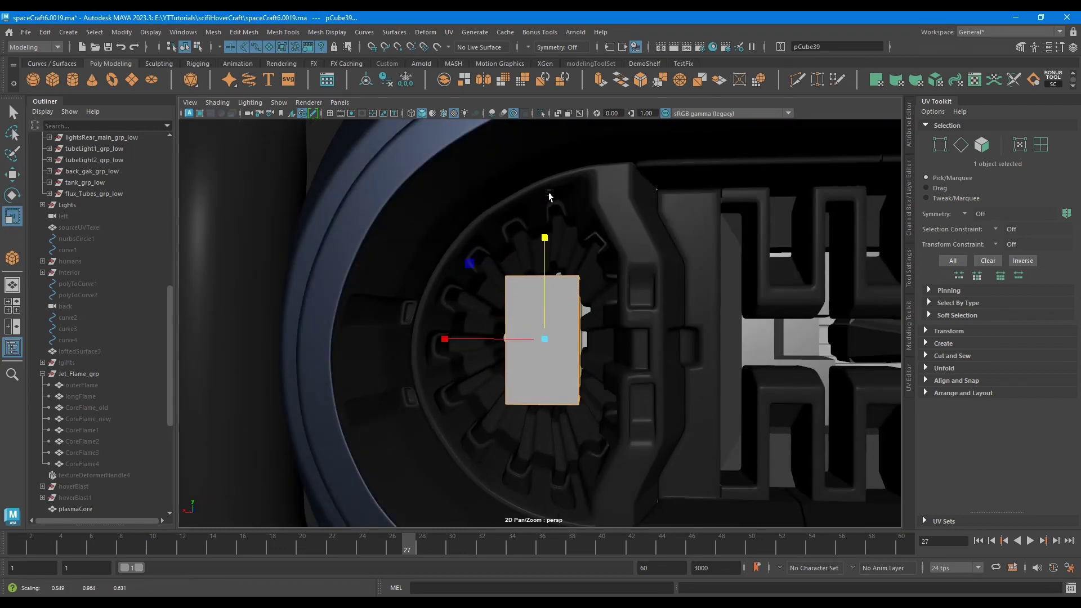
Select the cube's outward-facing face and extrude it out of the engine opening, scaling the extruded end
left_click_drag(606, 242, 573, 263, "alt")
right_click_drag(539, 289, 532, 316)
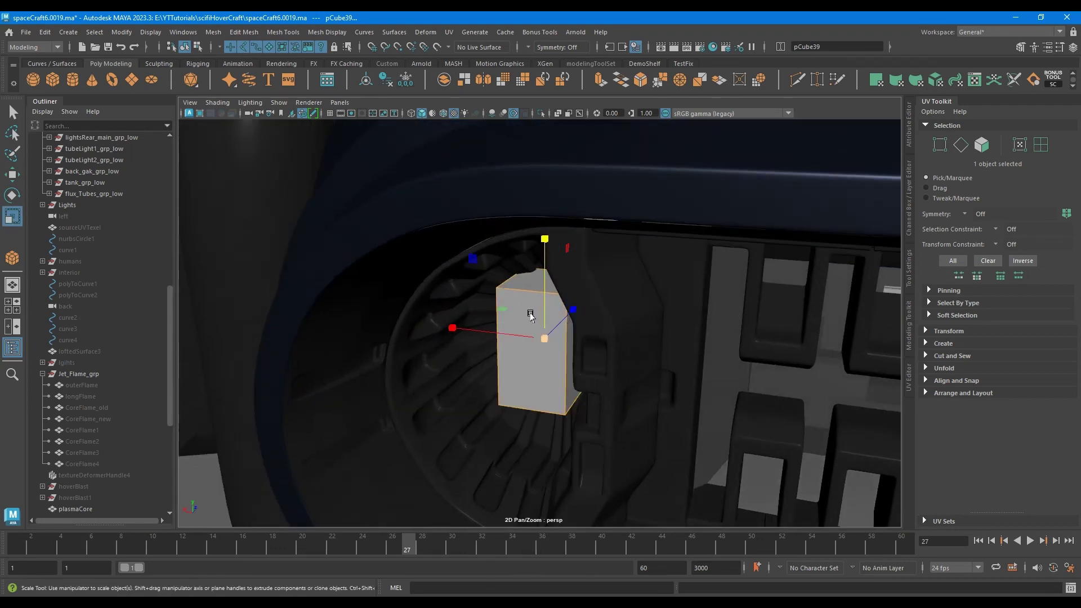
left_click(532, 355)
key("w")
scroll(564, 350, "down", 5)
key("r")
left_click_drag(563, 350, 367, 343, "alt")
key("w")
key("r")
left_click_drag(258, 344, 190, 348)
Extend the block with a further extruded section and scale its end face down to a narrow tip
key("w")
middle_click_drag(194, 356, 430, 325, "alt")
key("r")
left_click_drag(397, 308, 474, 320)
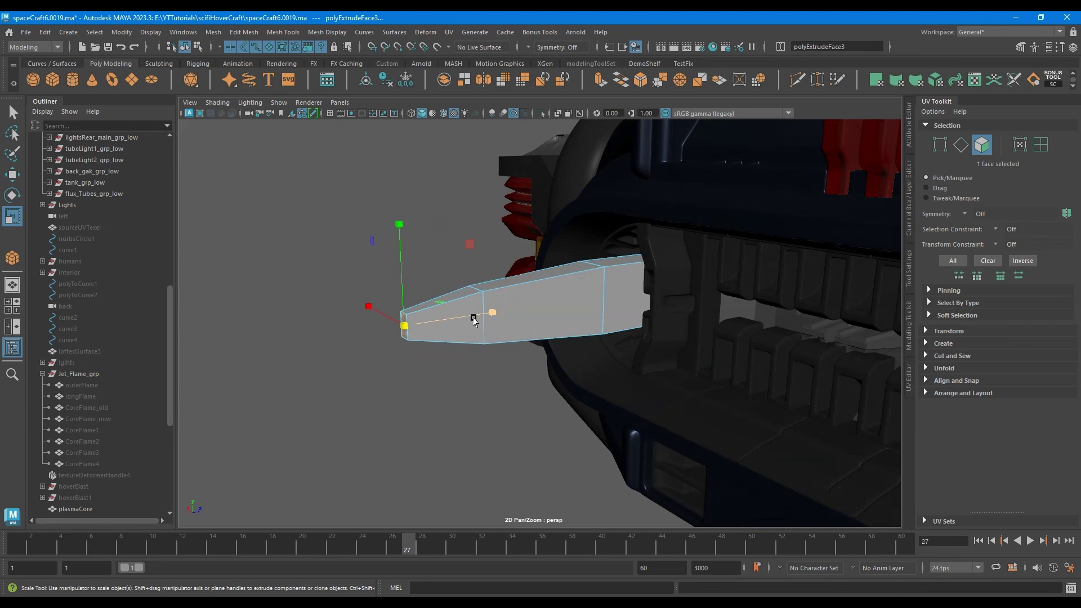
left_click_drag(474, 250, 489, 379, "alt")
key("w")
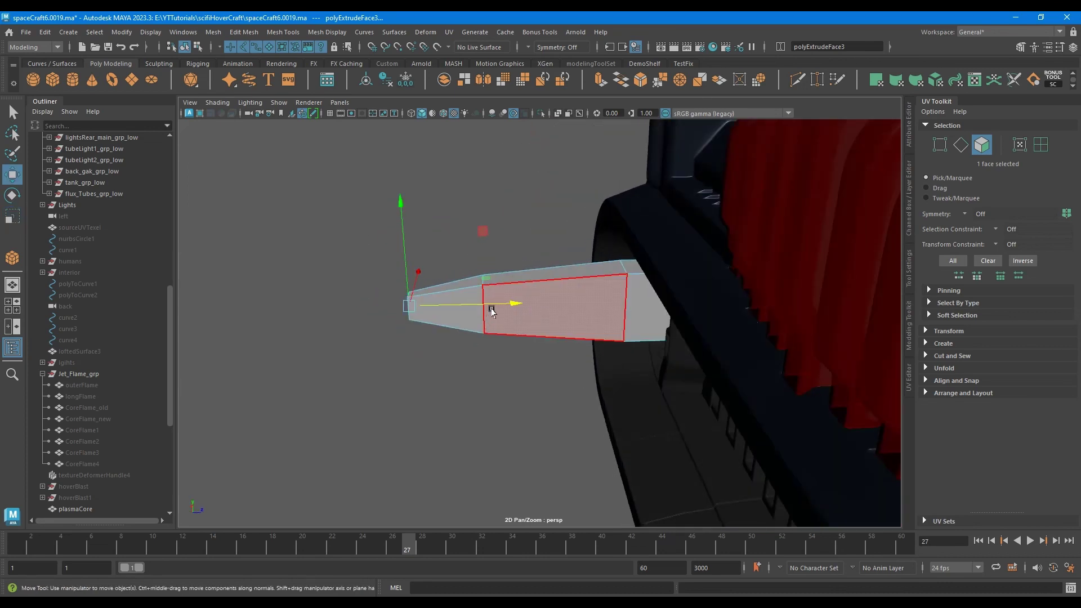
left_click(490, 306)
Bevel the tapered block's lengthwise corner edges together with the connecting edges at its tip
left_click_drag(490, 306, 617, 353, "alt")
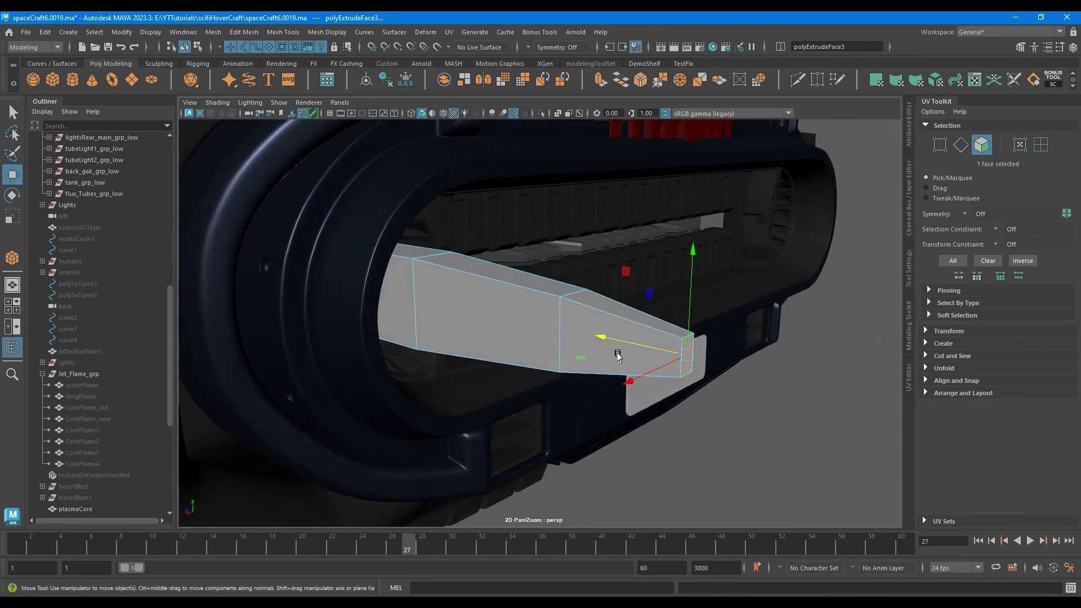
key("F10")
double_click(636, 313)
double_click(645, 332, "shift")
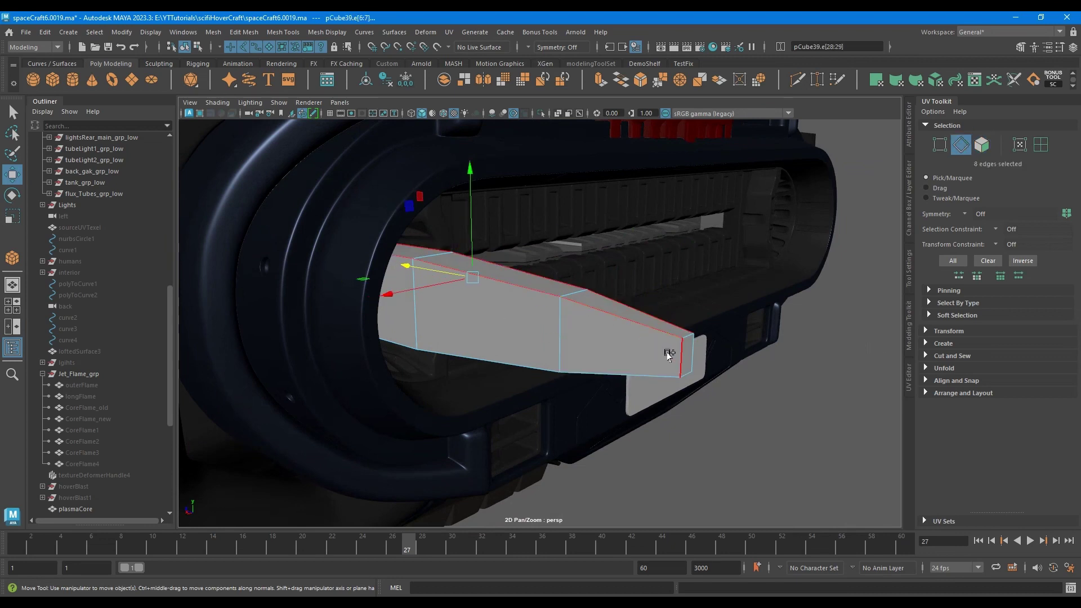
left_click(689, 348, "shift")
double_click(646, 377, "shift")
left_click_drag(646, 377, 556, 360, "alt")
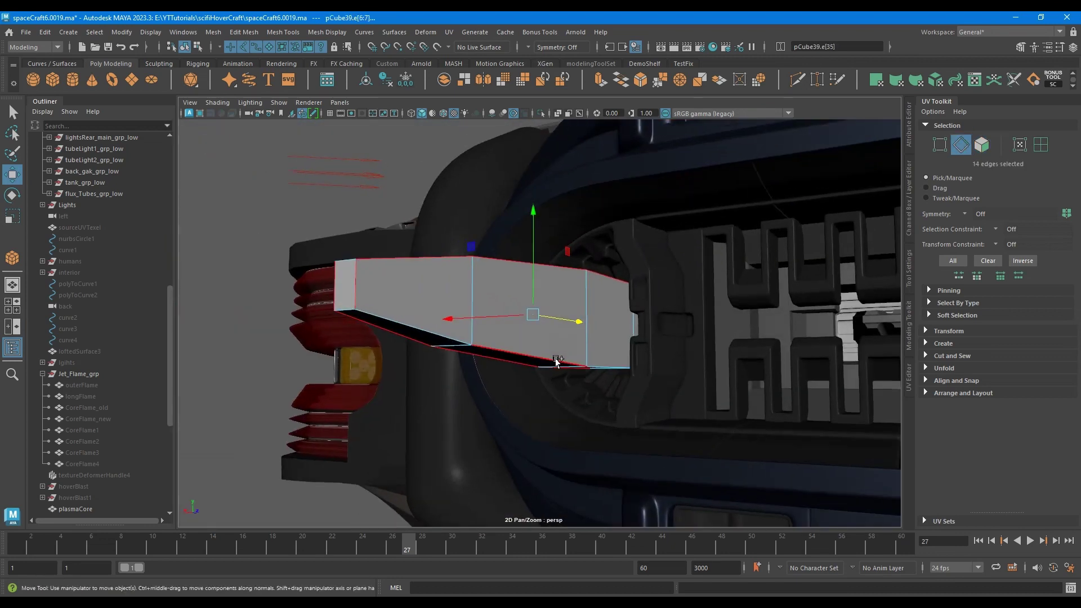
mouse_move(625, 366)
left_mouse_down("alt")
mouse_move(526, 367)
mouse_move(632, 357)
left_mouse_up("alt")
right_click_drag(506, 299, 566, 300, "shift")
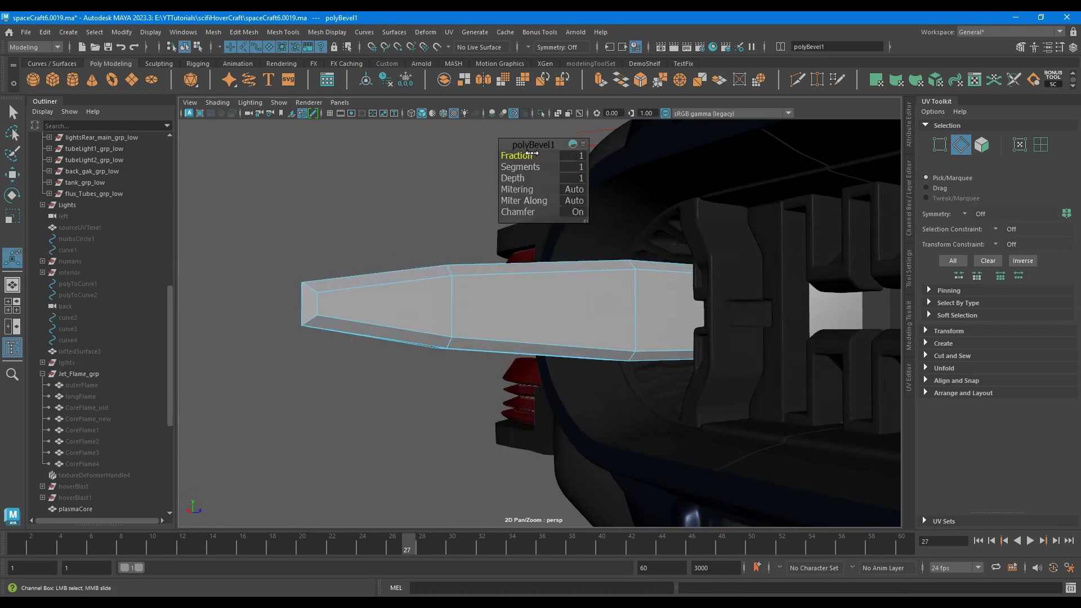
mouse_move(411, 265)
left_mouse_down("alt")
mouse_move(468, 286)
mouse_move(417, 267)
left_mouse_up("alt")
key("ctrl+z")
key("w")
Scale the tip vertices and the neighbouring vertex ring down in height to sharpen the block's taper
key("F9")
left_click_drag(332, 360, 277, 253)
key("r")
left_click_drag(304, 204, 305, 238)
left_click_drag(391, 326, 431, 331, "alt")
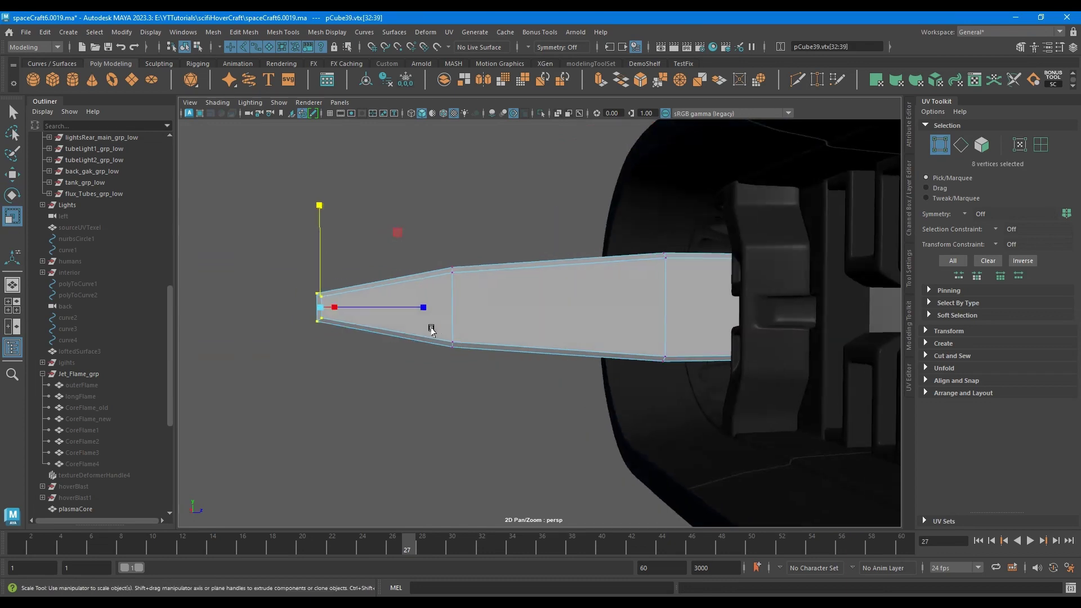
left_click_drag(477, 368, 289, 216)
left_click_drag(384, 207, 384, 211)
left_click_drag(486, 409, 455, 221)
Isolate the tapered block in the viewport and delete its construction history
left_click_drag(513, 282, 592, 324, "alt")
right_click_drag(558, 251, 600, 237)
left_click(540, 113)
scroll(585, 237, "up", 4)
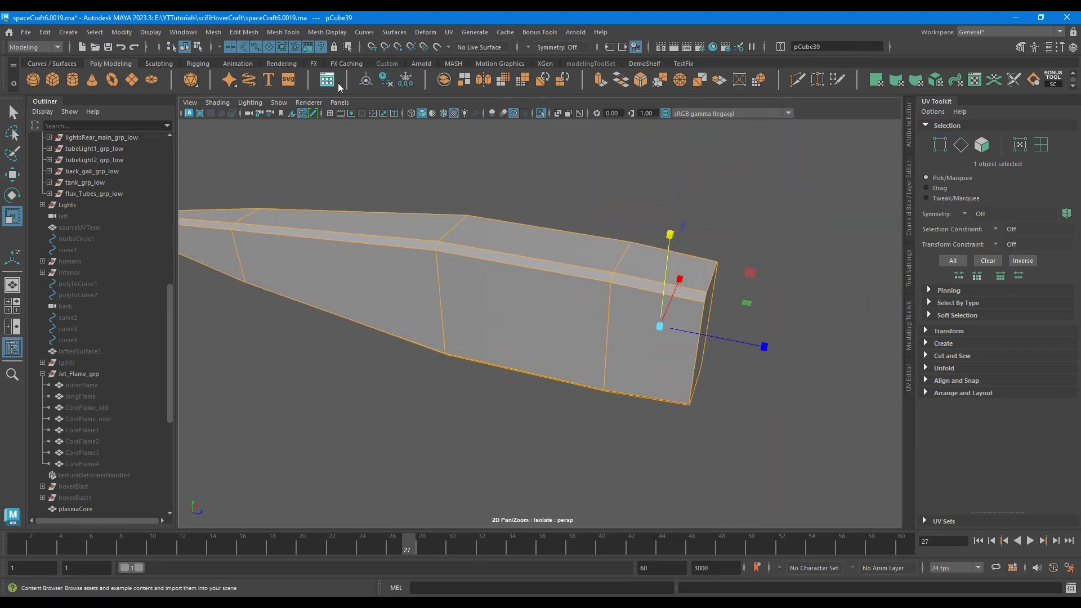
left_click(386, 81)
left_click_drag(506, 236, 718, 298, "alt")
Delete the end face at the block's wide base and turn on its smooth preview
right_click_drag(553, 259, 562, 220)
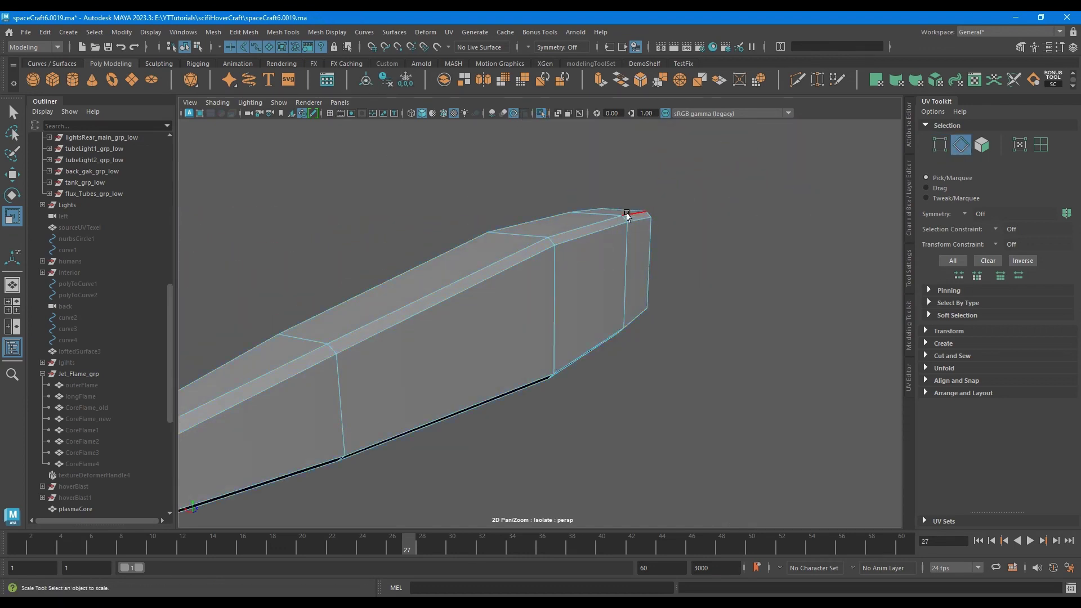
key("3")
left_click(667, 174)
scroll(669, 197, "down", 4)
left_click_drag(669, 211, 528, 262, "alt")
left_click(574, 280)
right_click_drag(603, 275, 604, 301)
key("1")
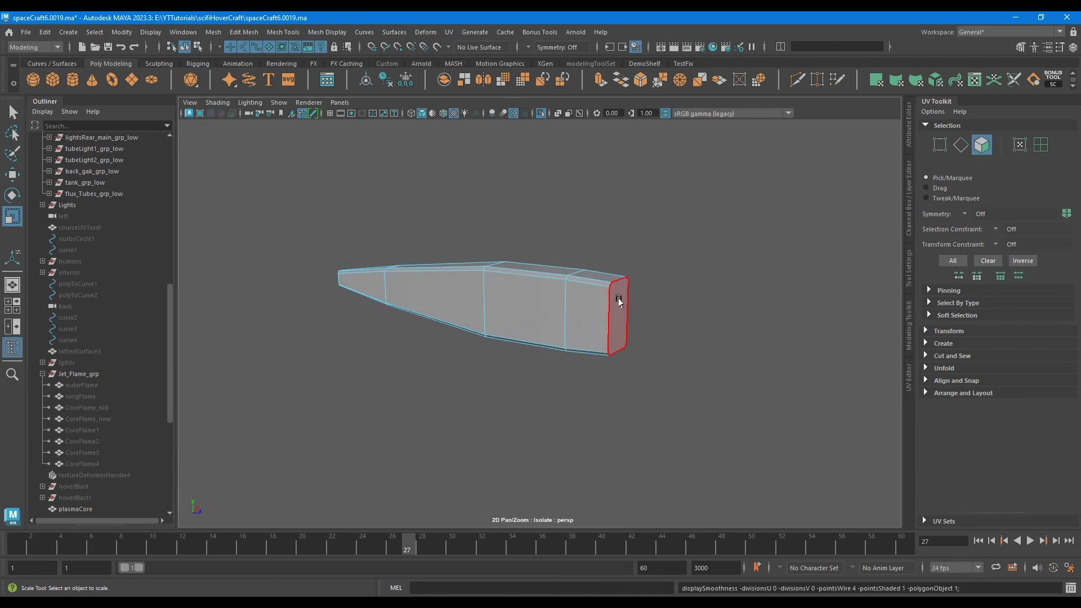
left_click(619, 300)
key("Delete")
key("3")
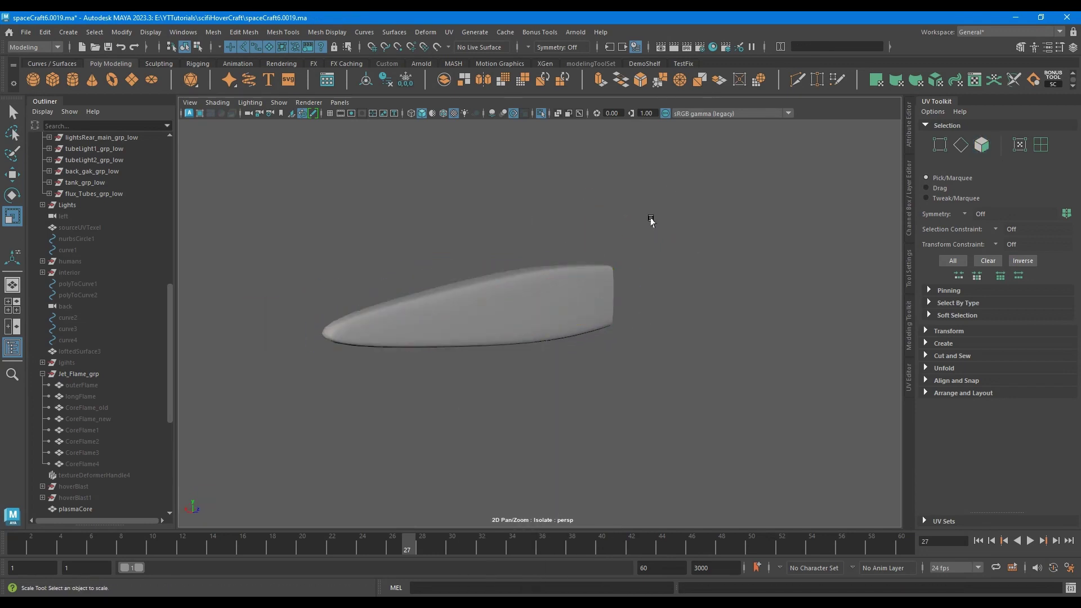
Select the smoothed flame mesh and leave isolation to display it within the full spacecraft
left_click_drag(649, 222, 542, 310, "alt")
left_click(542, 310)
key("ctrl+1")
scroll(553, 284, "up", 5)
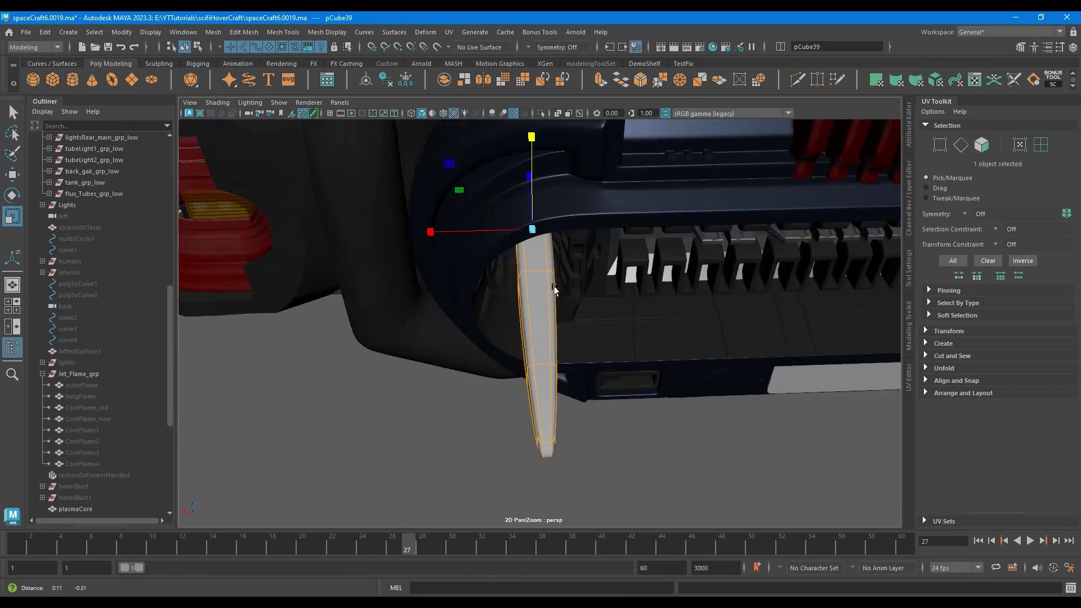
Insert a centred lengthwise edge loop through the flame mesh's tip with Multi-Cut, and restore its smooth preview
key("1")
mouse_move(429, 131)
left_mouse_down("alt")
mouse_move(506, 301)
mouse_move(538, 281)
left_mouse_up("alt")
left_click_drag(614, 236, 566, 261, "alt")
scroll(569, 261, "up", 2)
right_click_drag(658, 257, 588, 248, "shift")
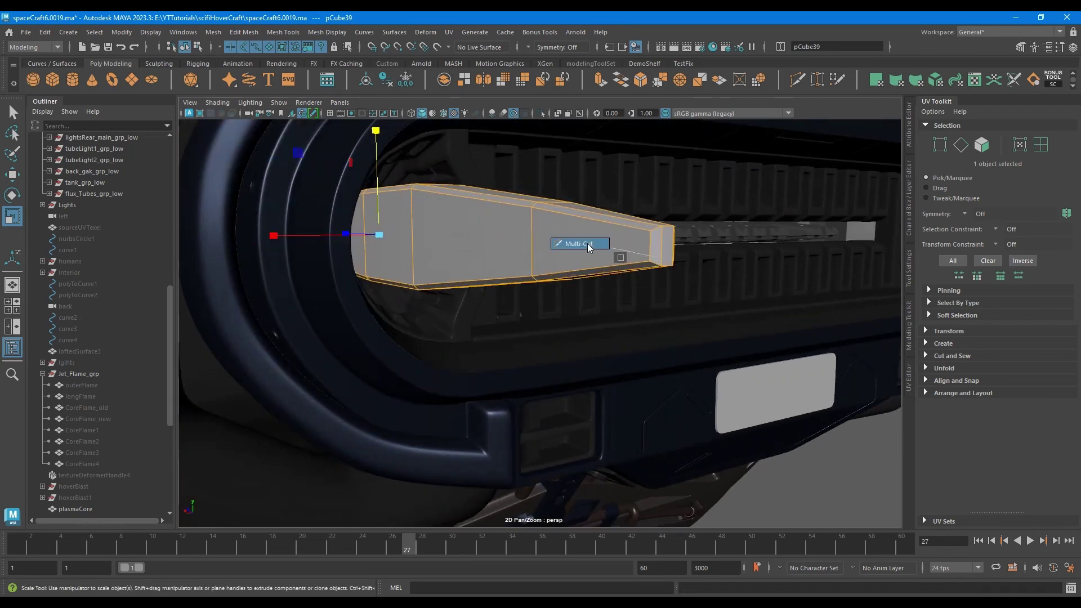
middle_click(646, 242, "ctrl")
key("w")
right_click_drag(463, 234, 534, 176)
key("3")
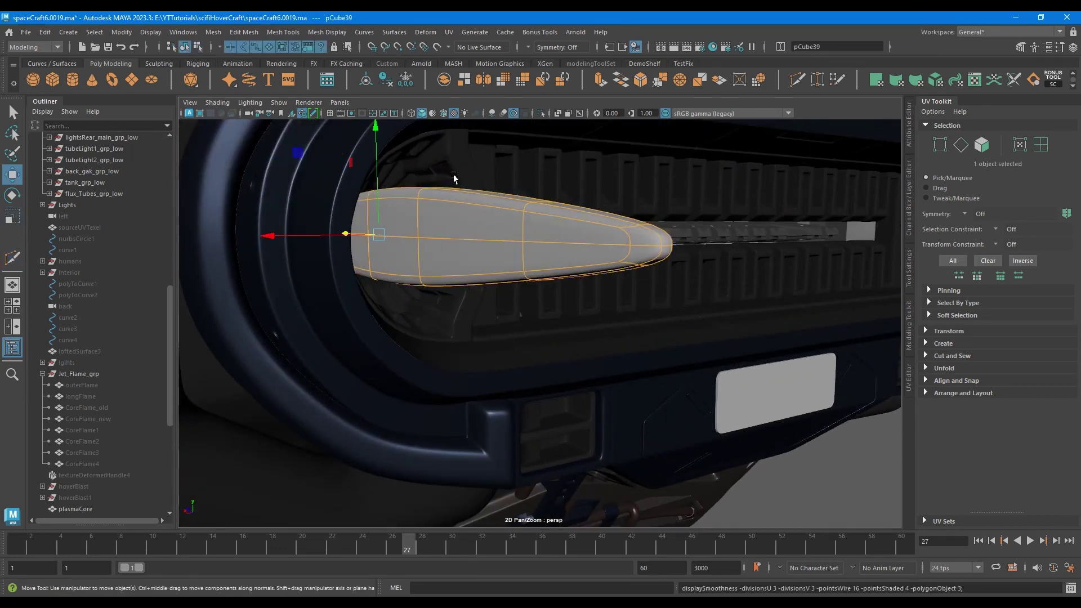
Isolate the flame mesh in unsmoothed display and apply Edit Edge Flow to its lengthwise edge loop
key("1")
key("ctrl+1")
left_click_drag(521, 167, 456, 241, "alt")
right_click_drag(455, 241, 444, 198)
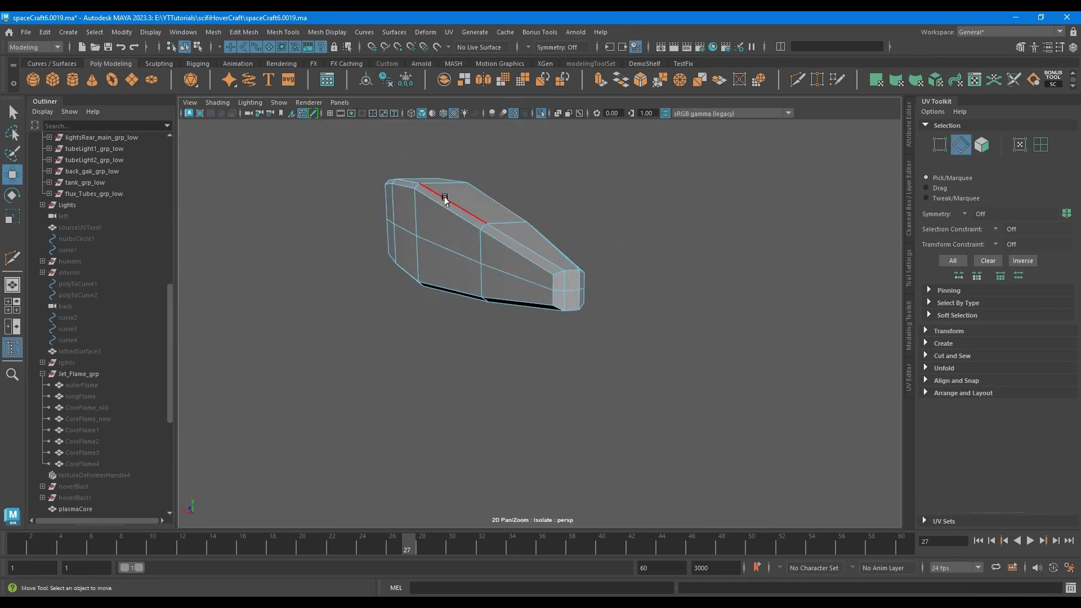
double_click(445, 198)
left_click_drag(444, 198, 475, 218, "alt")
right_click_drag(545, 223, 532, 333, "shift")
Select the eight inner lengthwise edges near the flame's wide end and scale them slightly wider along X, to about 1.035
left_click_drag(538, 327, 581, 475, "alt")
left_click_drag(581, 475, 400, 326)
key("r")
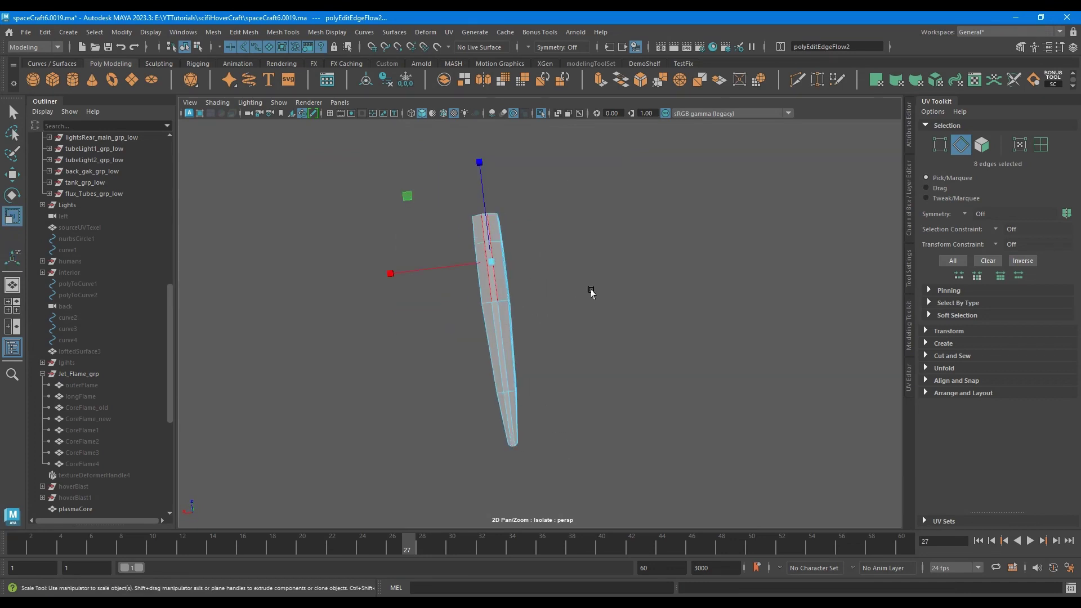
left_click_drag(379, 277, 371, 276)
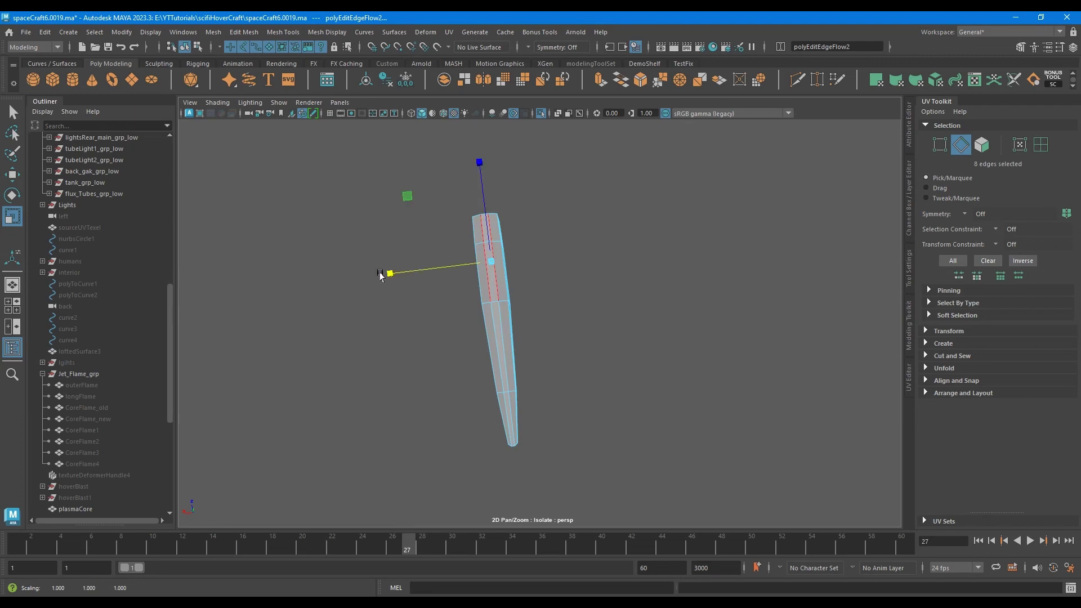
left_click_drag(504, 307, 563, 310, "alt")
right_click_drag(563, 311, 661, 312, "alt")
middle_click_drag(660, 312, 654, 310)
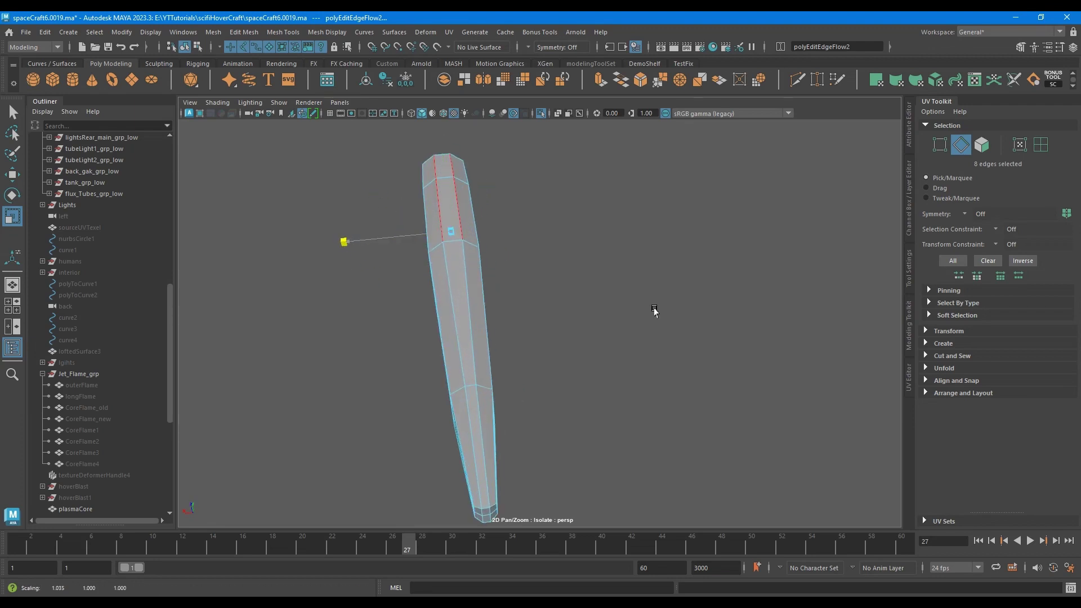
Return the flame to object mode, turn on its smooth preview and show the whole craft again
right_click_drag(448, 241, 600, 151)
left_click(600, 152)
left_click_drag(590, 168, 570, 248, "alt")
left_click(484, 270)
key("3")
left_click(542, 115)
key("w")
Delete the flame mesh's history, turn off the smooth preview and apply Smooth with 1 division
left_click_drag(418, 142, 472, 264, "alt")
right_click_drag(471, 264, 497, 276, "alt")
right_click_drag(497, 276, 497, 244)
left_click_drag(533, 282, 543, 283, "alt")
left_click(539, 283)
right_click_drag(478, 281, 462, 222)
left_click(385, 83)
key("1")
left_click_drag(462, 223, 513, 272, "alt")
right_click_drag(513, 272, 488, 340, "shift")
left_click_drag(488, 342, 597, 334, "alt")
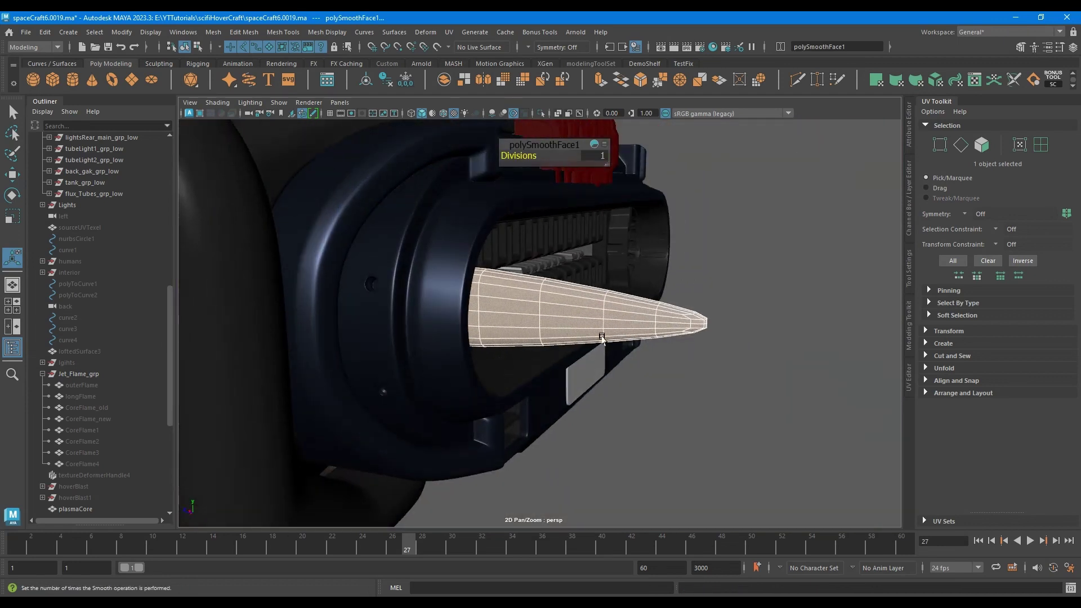
Pull the flame's five tip vertices outward along its length using soft selection with a falloff radius of 0.25
left_click(727, 347)
left_click_drag(729, 351, 755, 311, "alt")
middle_click_drag(755, 311, 507, 293, "alt")
right_click_drag(507, 293, 479, 274, "alt")
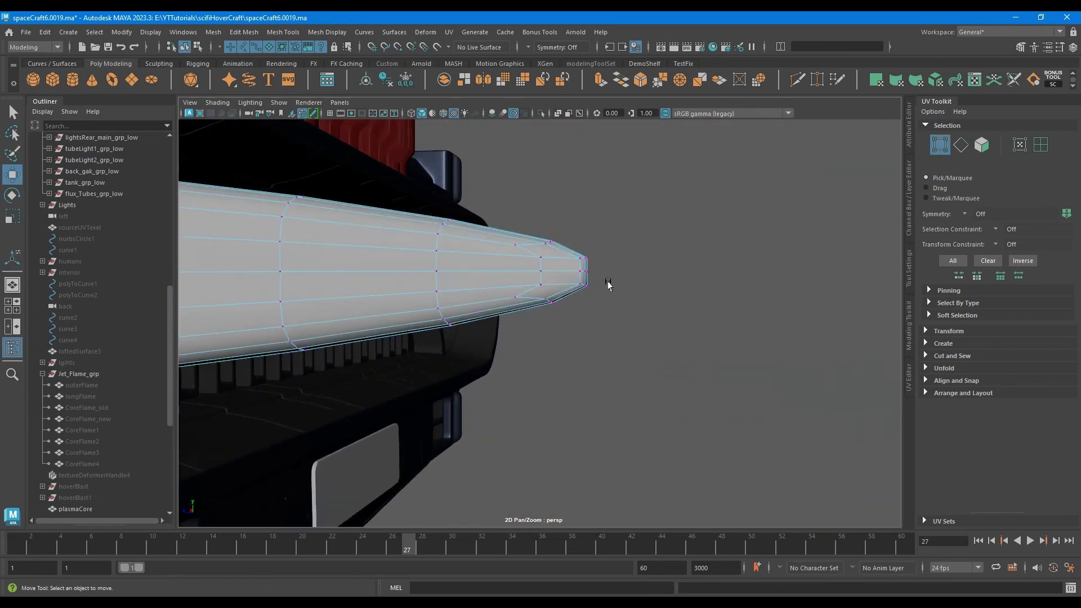
left_click_drag(572, 265, 571, 312, "alt")
left_click_drag(575, 316, 597, 299)
key("b")
left_click_drag(692, 307, 637, 306)
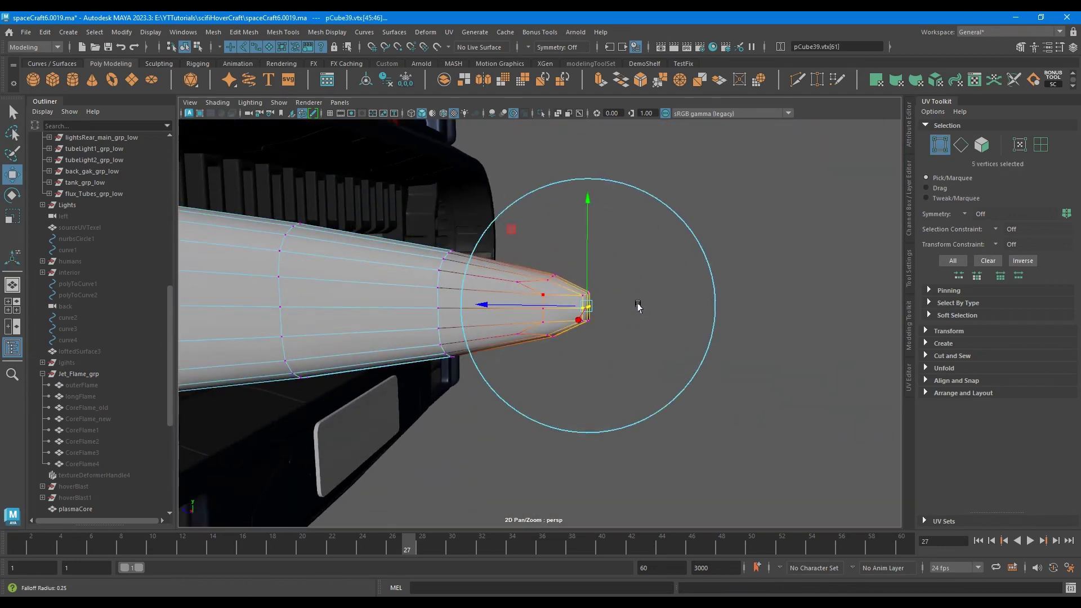
mouse_move(494, 308)
left_mouse_down()
mouse_move(506, 304)
mouse_move(442, 302)
mouse_move(508, 304)
left_mouse_up()
key("b")
key("ctrl+z")
key("b")
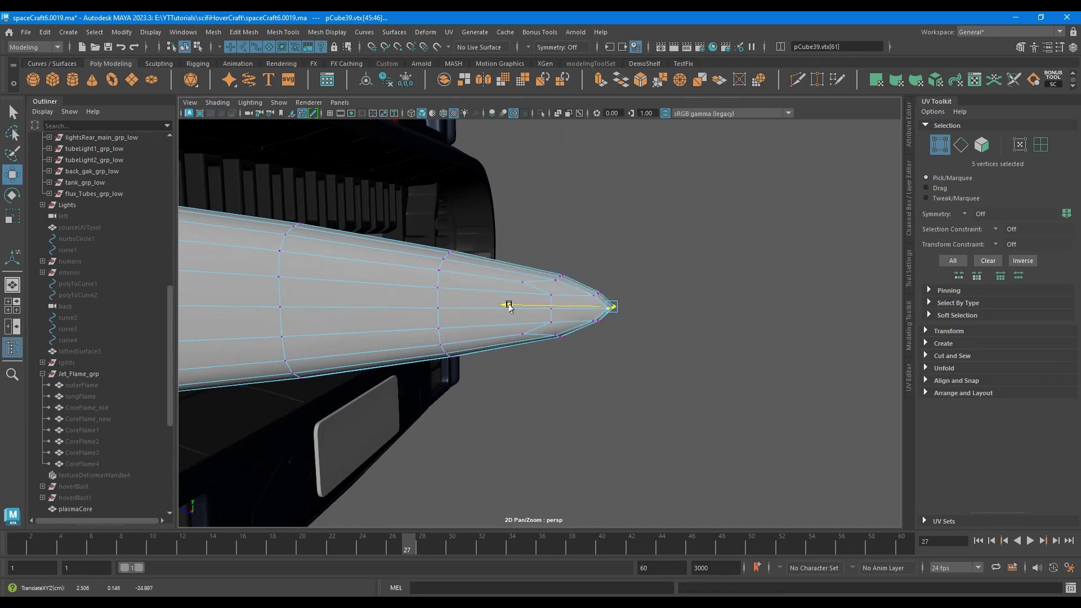
Extend the three middle tip vertices slightly outward to round the flame's point, finishing in object mode
left_click_drag(616, 321, 514, 335, "alt")
right_click_drag(514, 335, 450, 456, "alt")
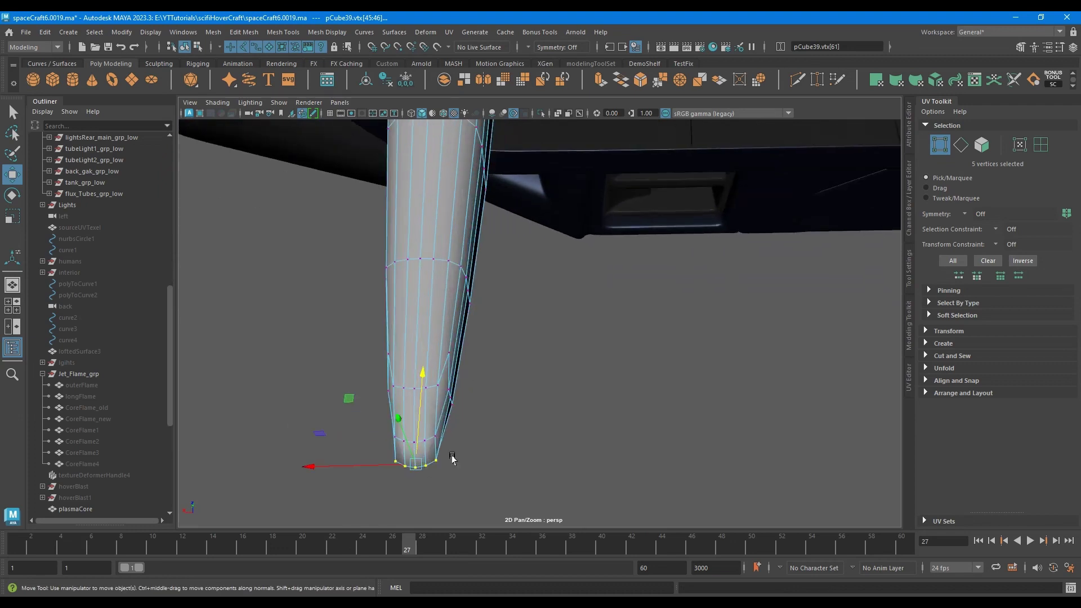
left_click_drag(450, 456, 501, 400, "alt")
left_click_drag(494, 338, 491, 325)
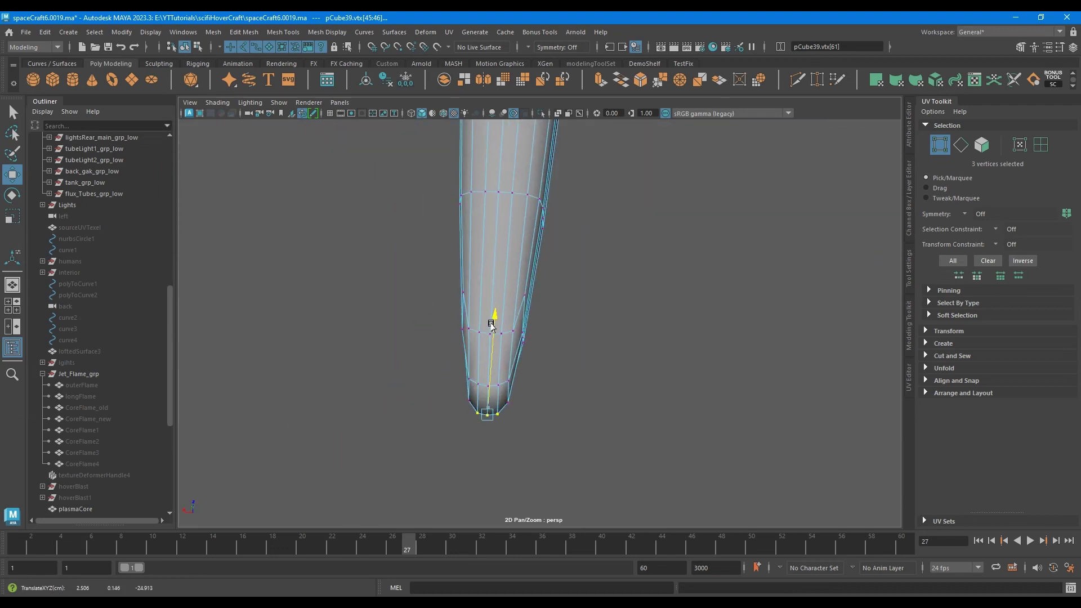
right_click_drag(494, 403, 502, 246, "alt")
left_click(650, 174)
right_click_drag(655, 337, 672, 271, "alt")
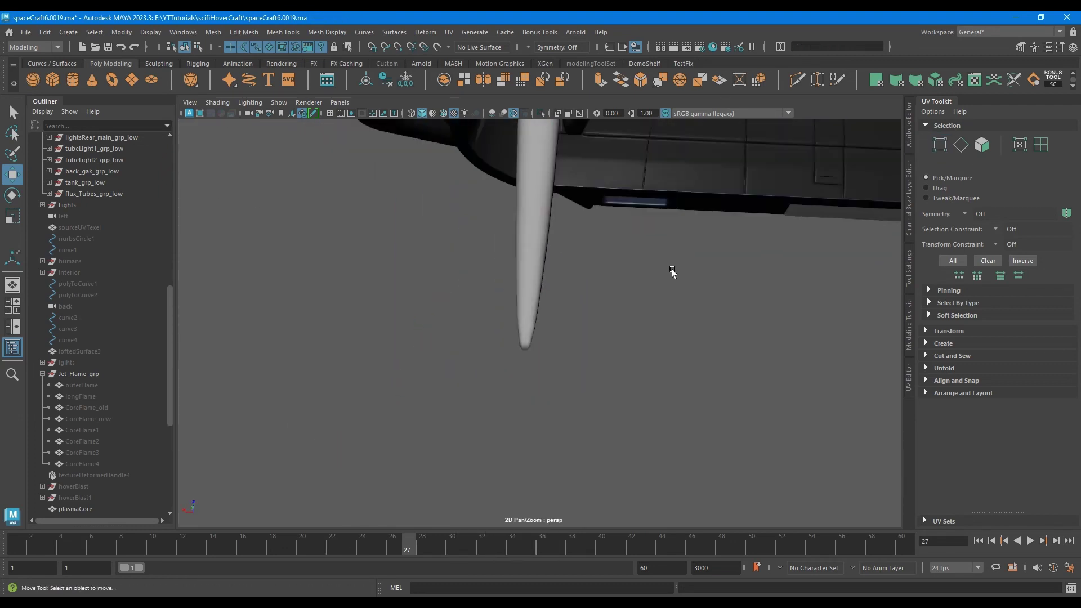
Select the flame mesh and show its UVs framed in the UV Editor
left_click_drag(540, 343, 632, 299, "alt")
left_click(579, 299)
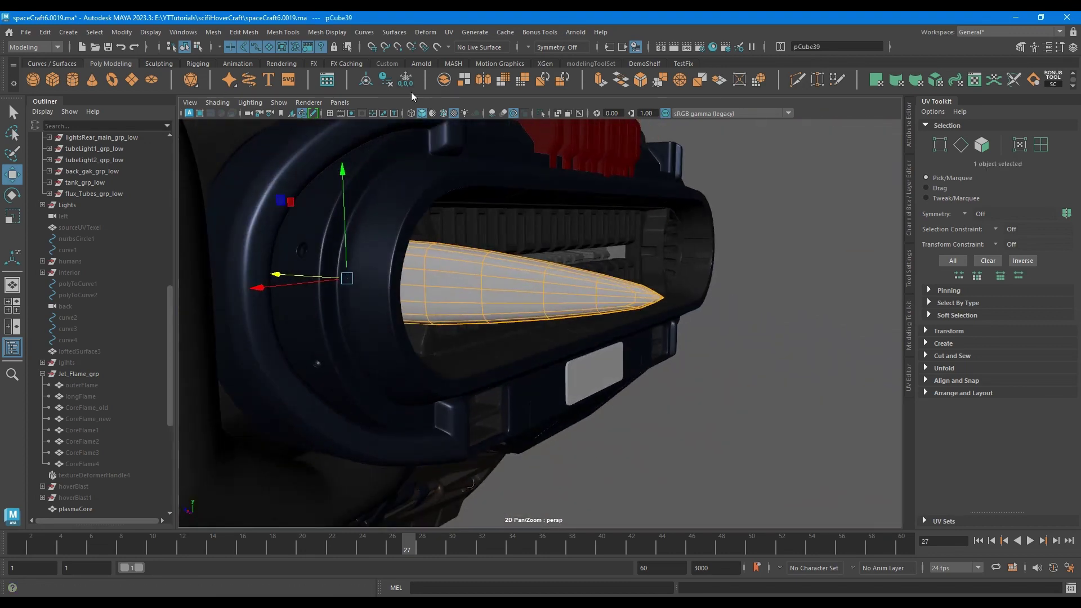
left_click(976, 82)
key("f")
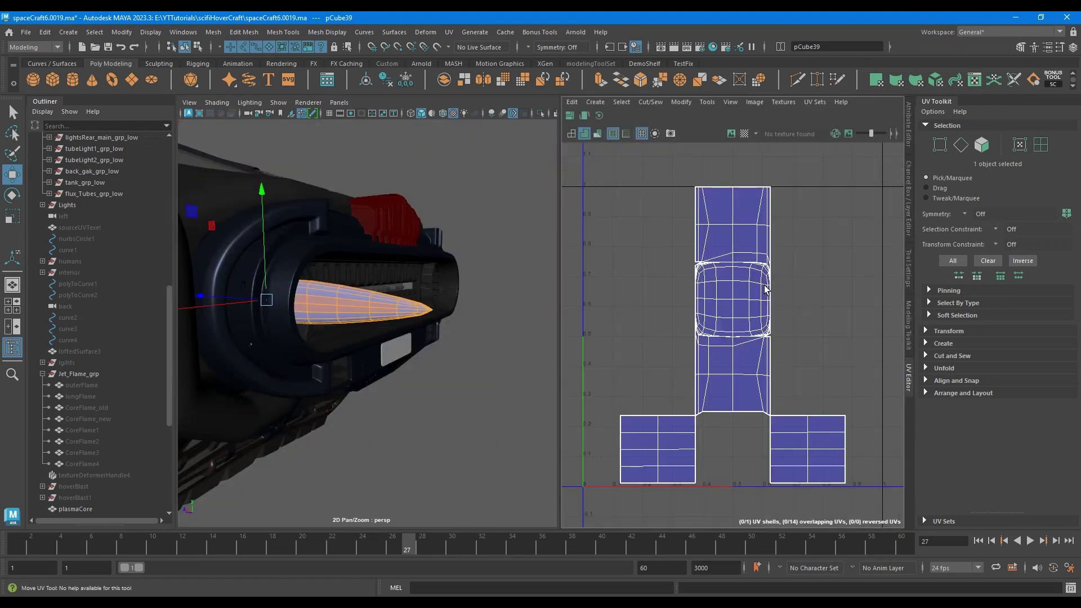
Apply a planar UV projection from the Y axis to all flame faces, with the image width/height ratio option off
right_click_drag(767, 291, 767, 322)
scroll(767, 291, "down", 6)
left_click_drag(849, 444, 653, 221)
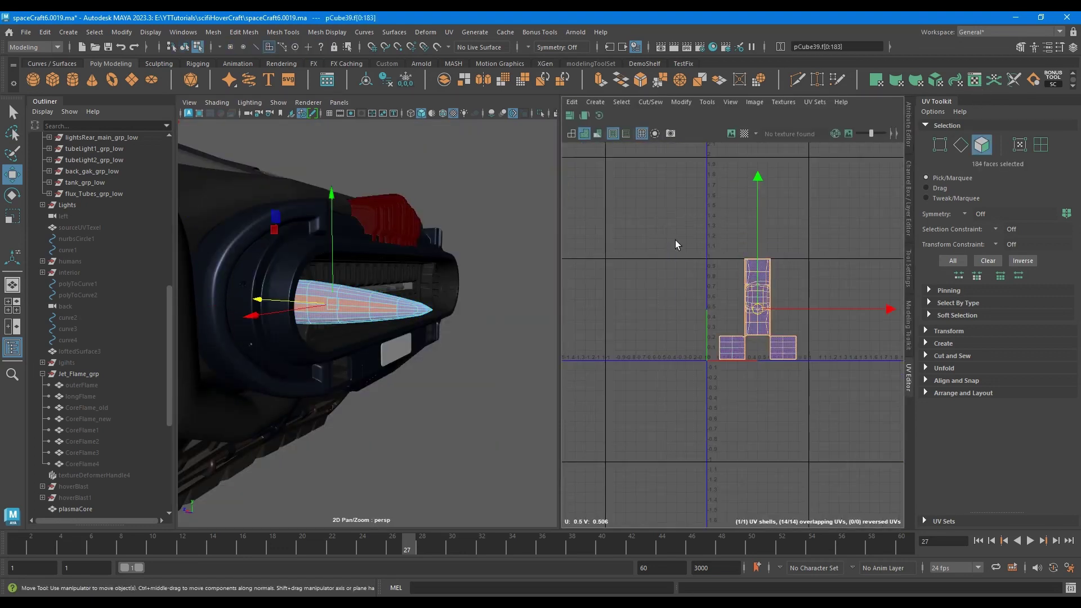
left_click(448, 32)
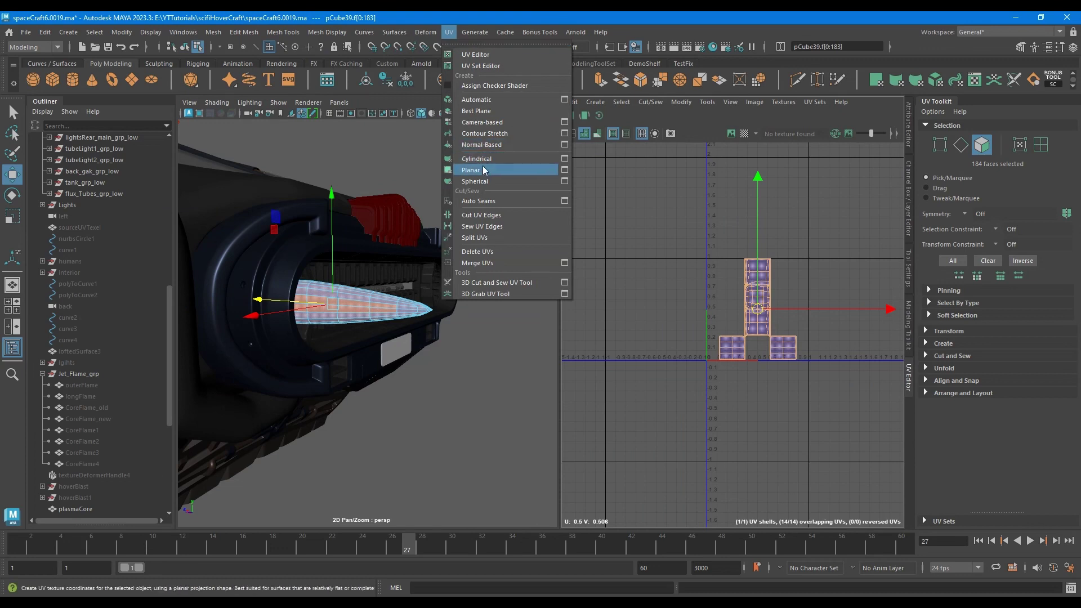
left_click(564, 170)
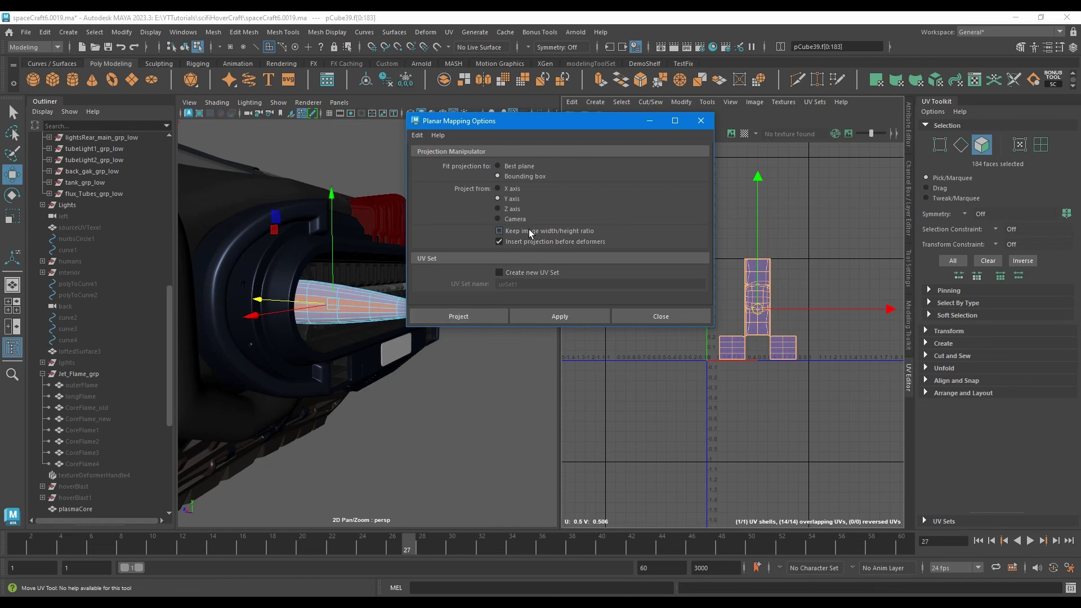
left_click(499, 231)
left_click(458, 316)
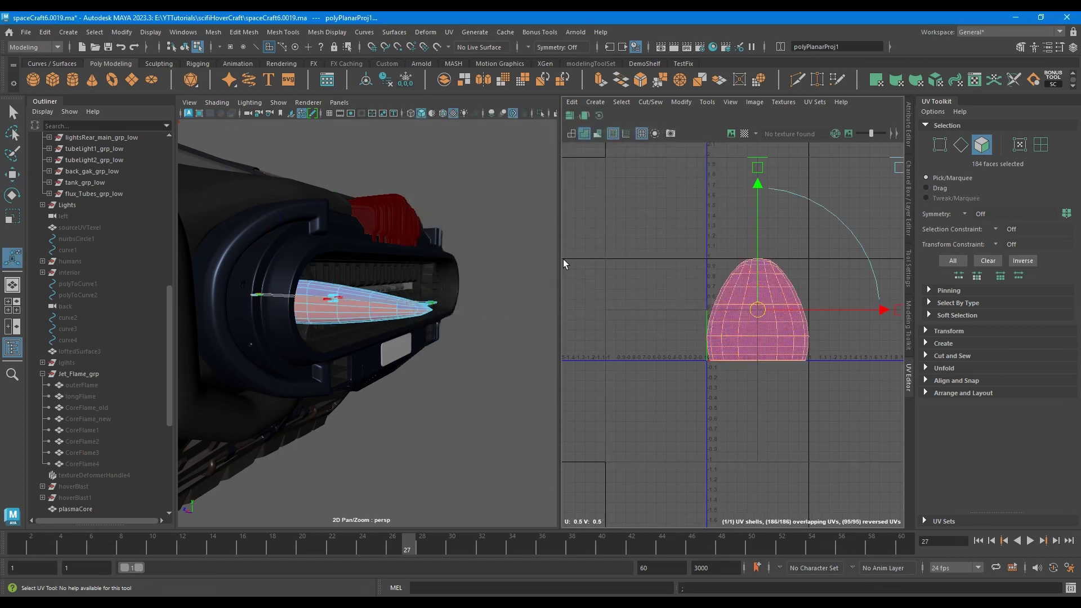
Convert the selection to UVs and turn the flame's UV shell upside down so its tip points downward
right_click_drag(687, 284, 770, 270, "ctrl")
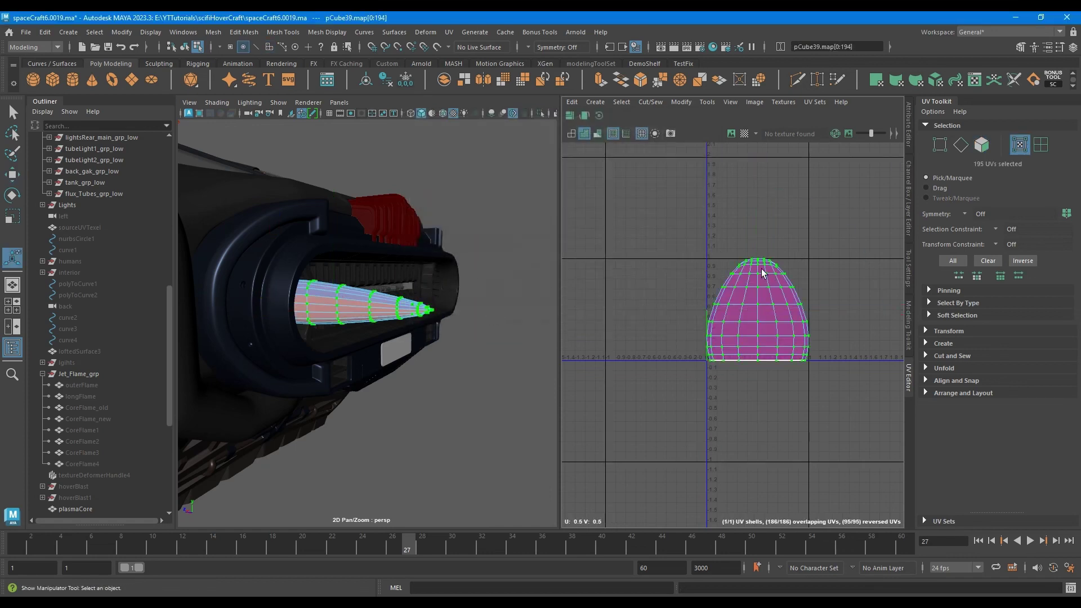
right_click_drag(737, 237, 795, 276, "shift")
key("g")
left_click(844, 299)
left_click_drag(369, 291, 357, 281, "alt")
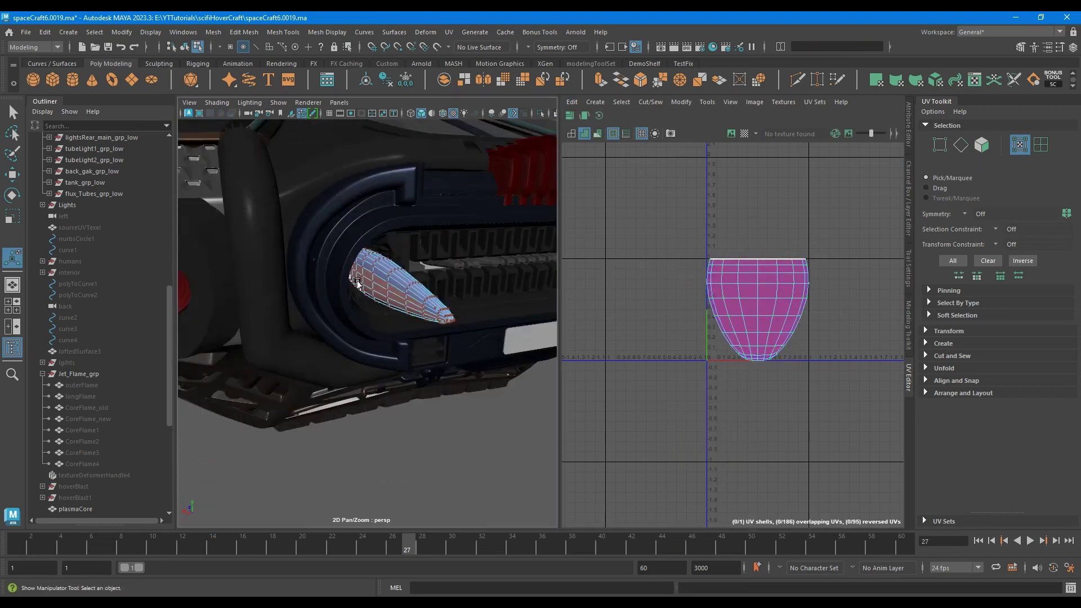
Return the flame to object mode and close the UV Editor
key("F8")
key("q")
left_click_drag(456, 218, 417, 304, "alt")
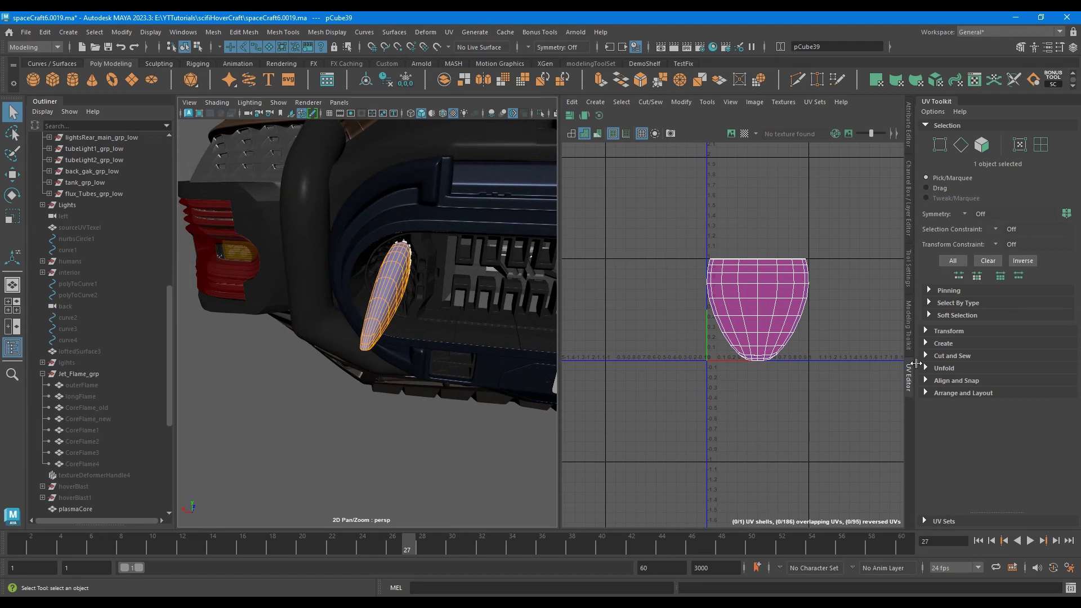
left_click(909, 382)
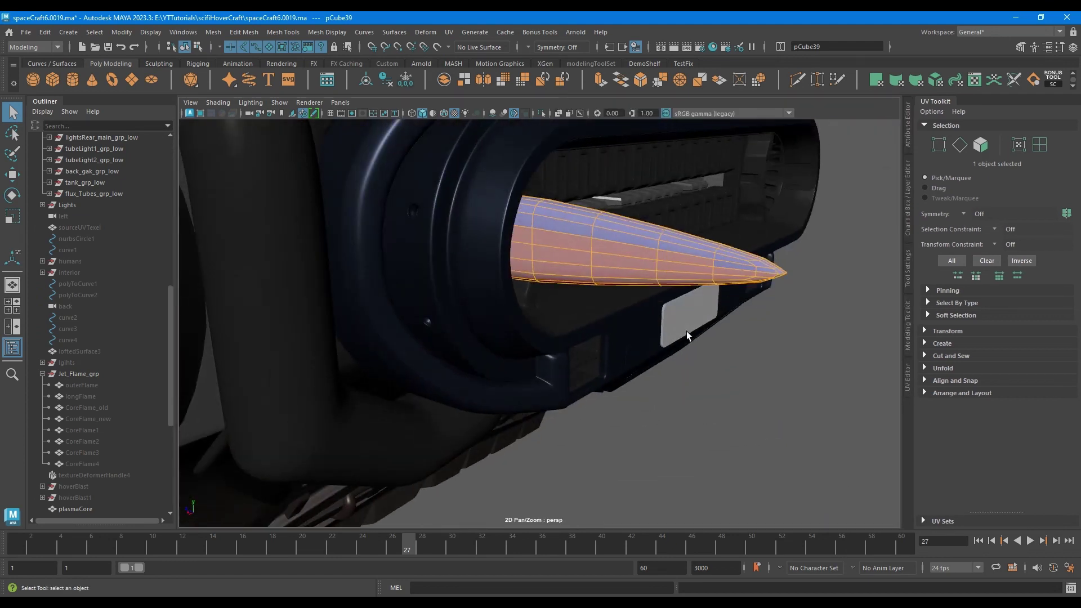
left_click(809, 414)
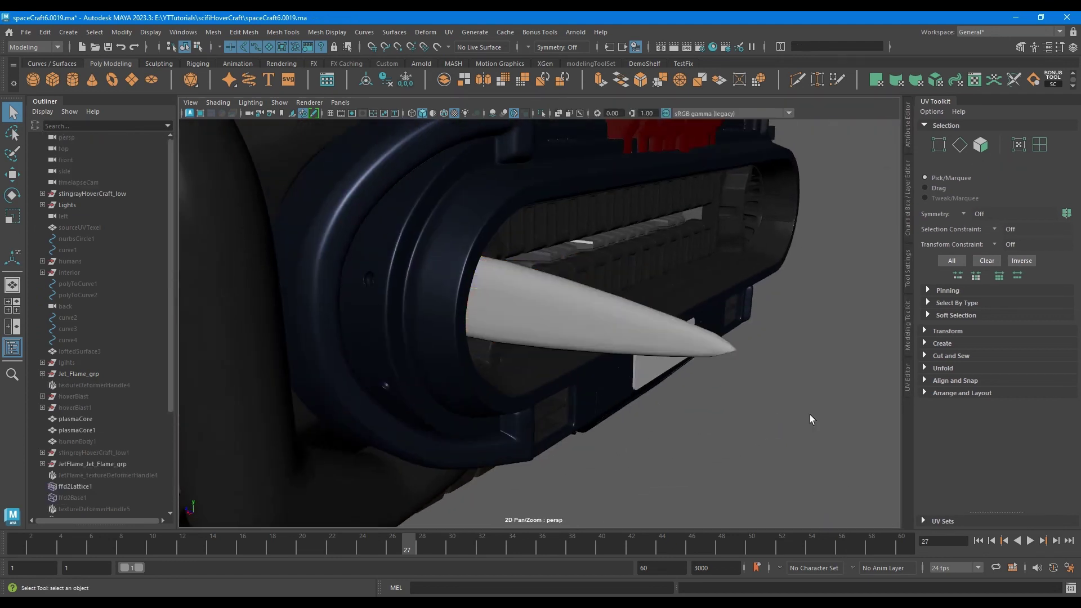
Assign a new Standard Surface material to the flame mesh and show the material's attributes
left_click(679, 340)
right_click_drag(569, 261, 630, 555)
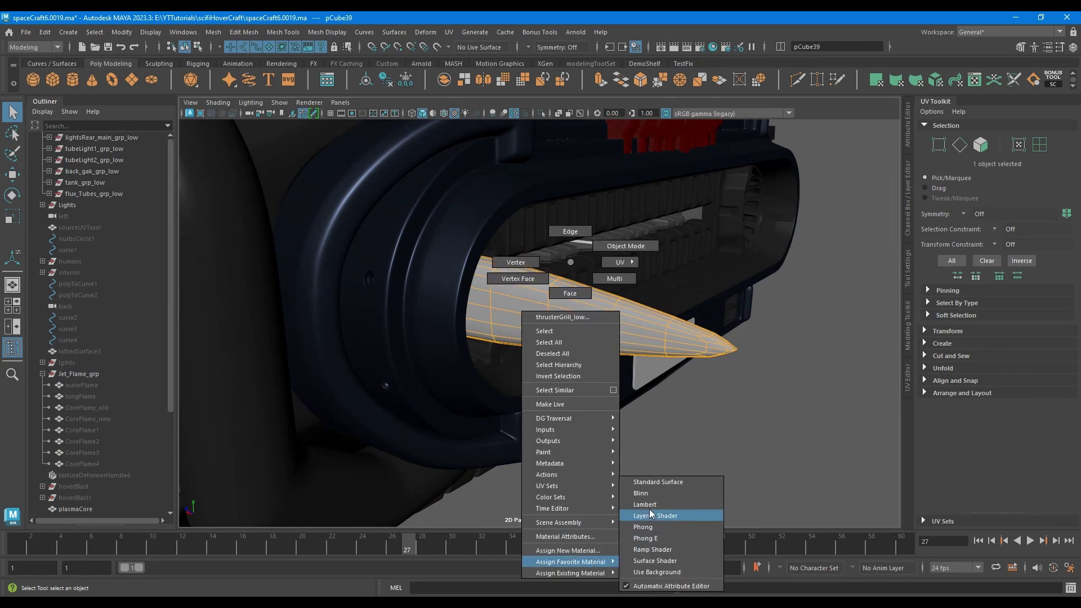
left_click(660, 478)
left_click(887, 124)
left_click(892, 123)
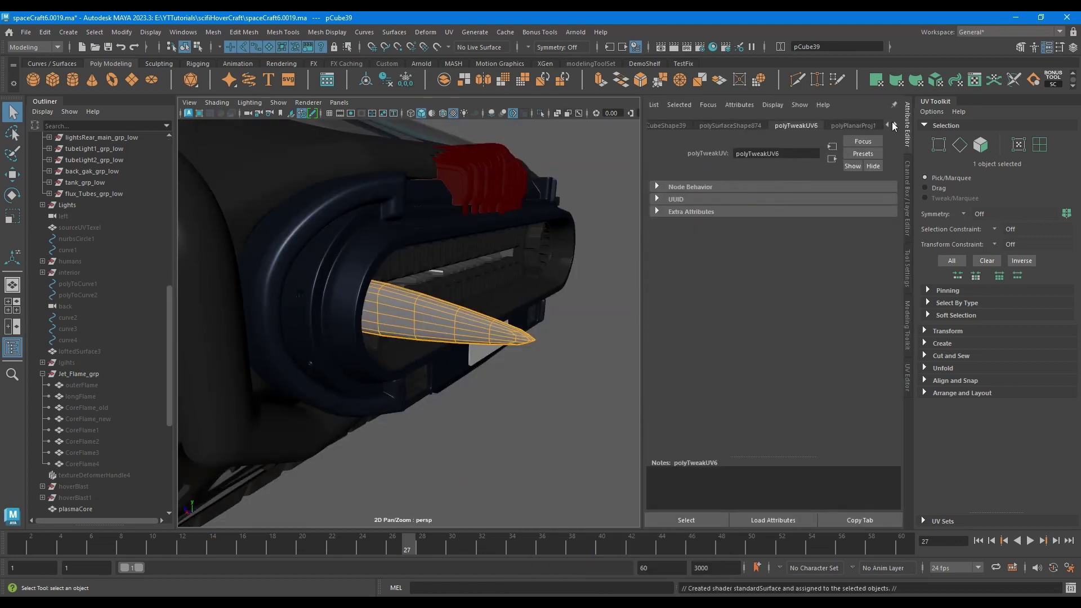
left_click(893, 125)
left_click(849, 126)
Set the material's emission weight to 1 and connect a Ramp texture to its emission color
left_click(694, 389)
scroll(691, 362, "down", 5)
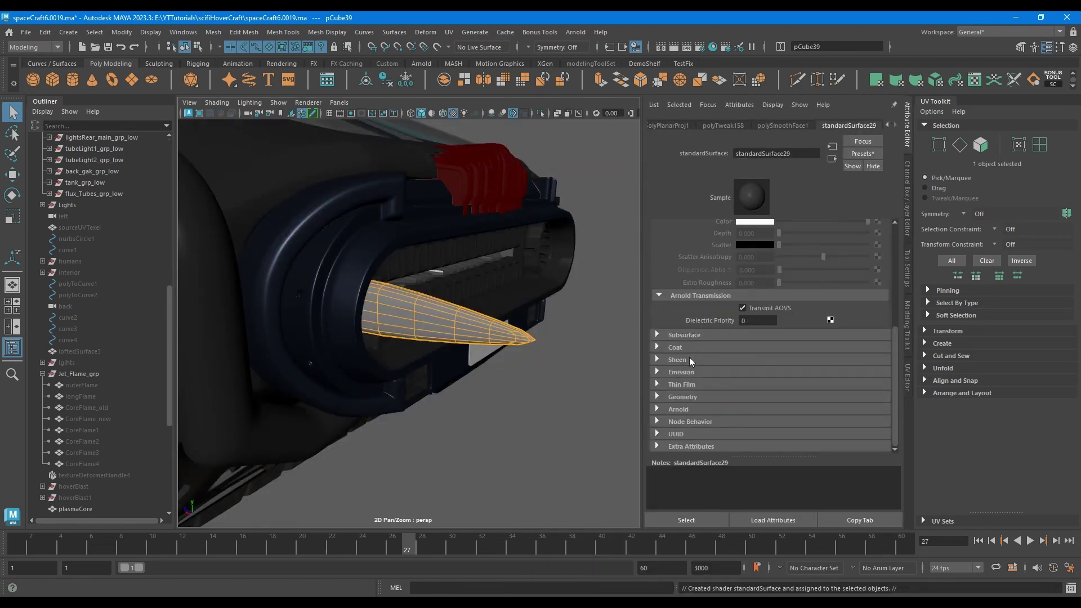
left_click(701, 373)
left_click_drag(782, 384, 870, 386)
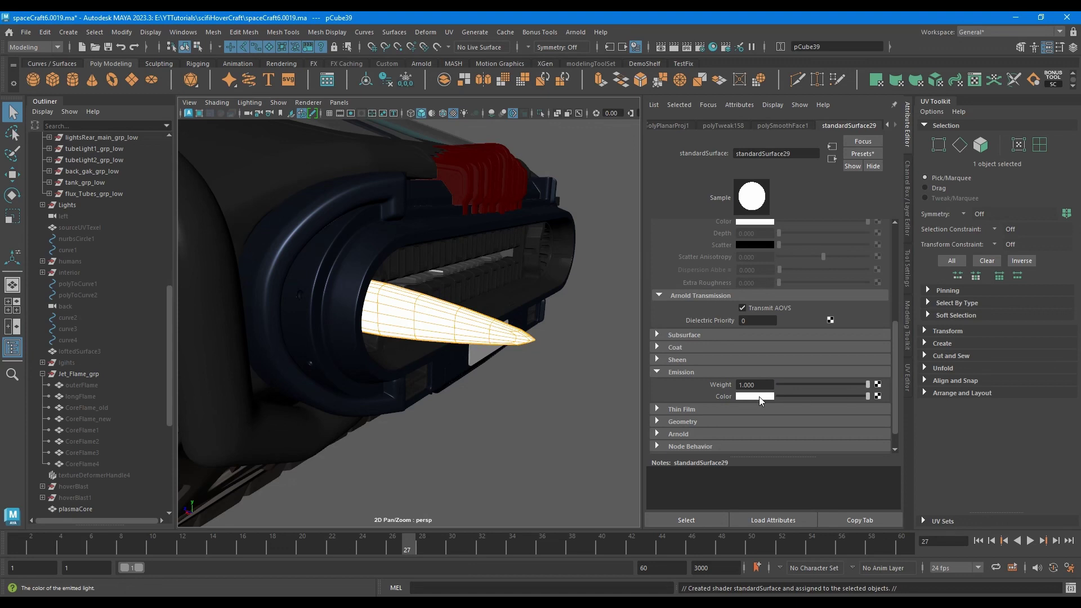
left_click(879, 396)
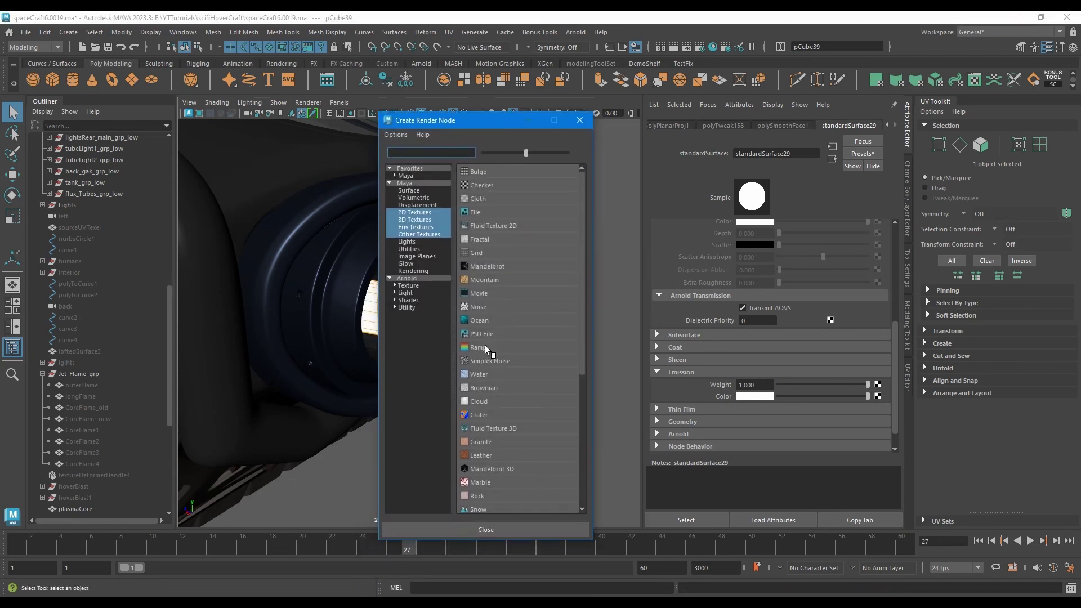
left_click(485, 348)
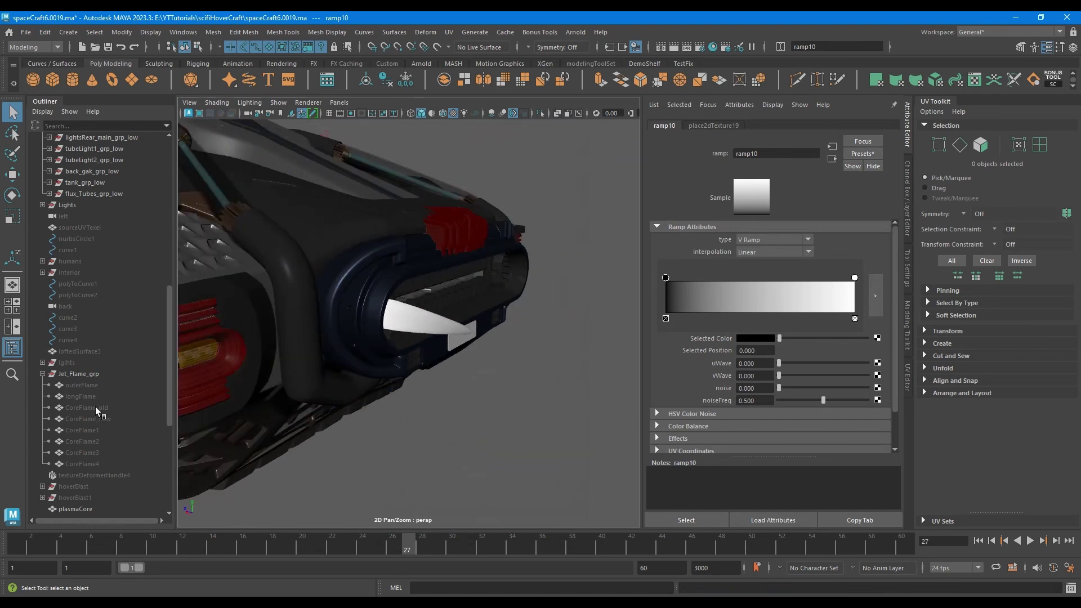
Unhide CoreFlame1 as a reference and move it sideways along X, away from the new flame mesh
left_click(85, 407)
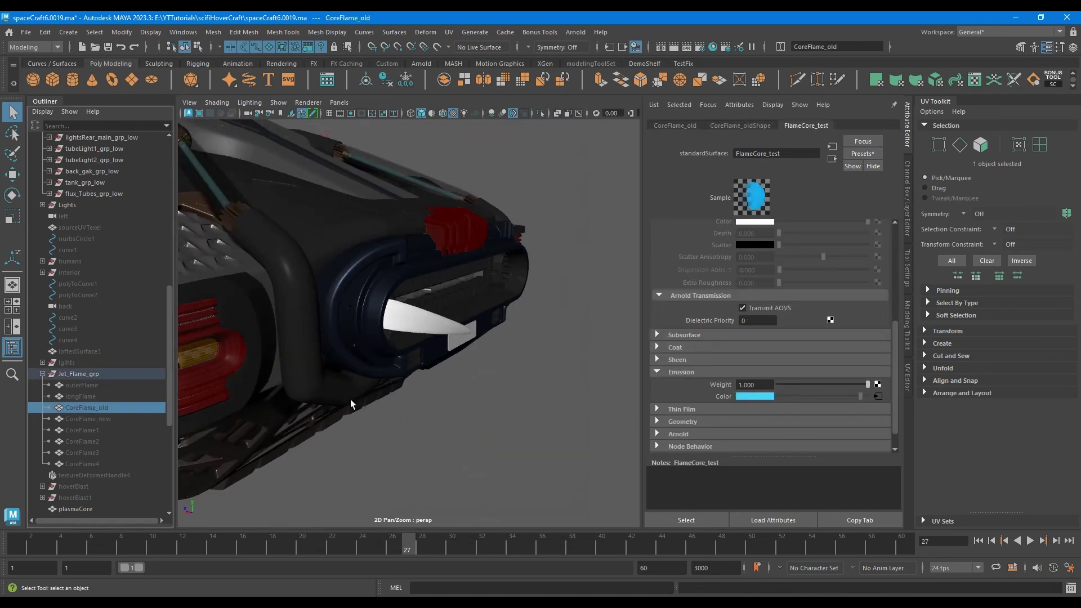
left_click(82, 430)
key("w")
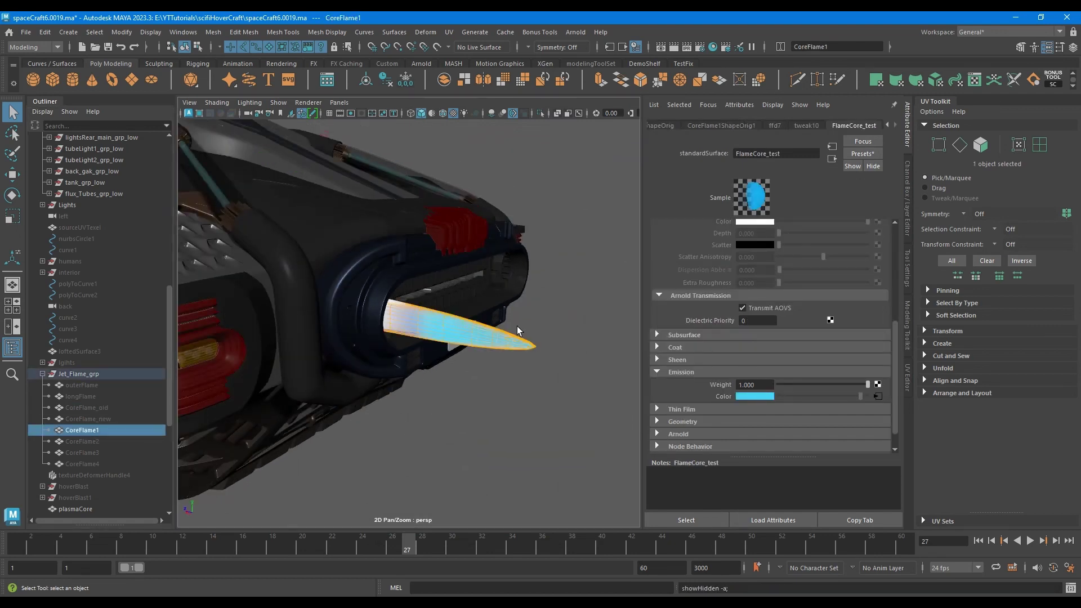
key("f")
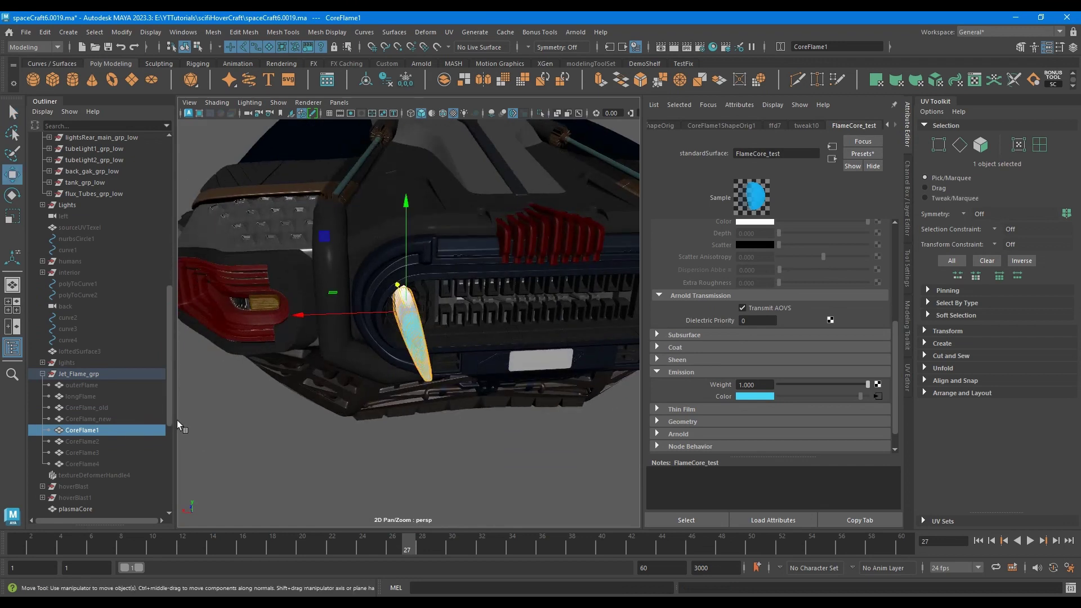
left_click(406, 397)
left_click(421, 376)
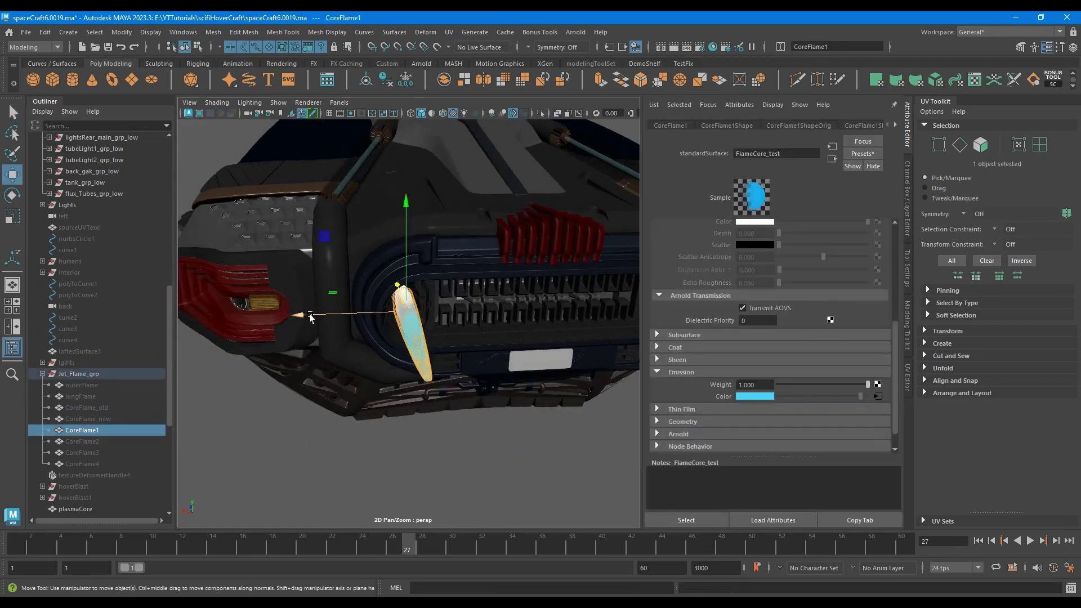
left_click_drag(310, 318, 545, 350)
Select the new white flame mesh beside CoreFlame1 and delete its construction history
left_click(418, 318)
right_click_drag(546, 350, 478, 336, "alt")
left_click_drag(347, 313, 361, 276)
right_click_drag(478, 324, 585, 346, "alt")
left_click_drag(586, 346, 393, 309, "alt")
right_click_drag(394, 309, 388, 275)
right_click_drag(389, 275, 306, 280, "alt")
key("r")
left_click_drag(306, 280, 309, 298, "alt")
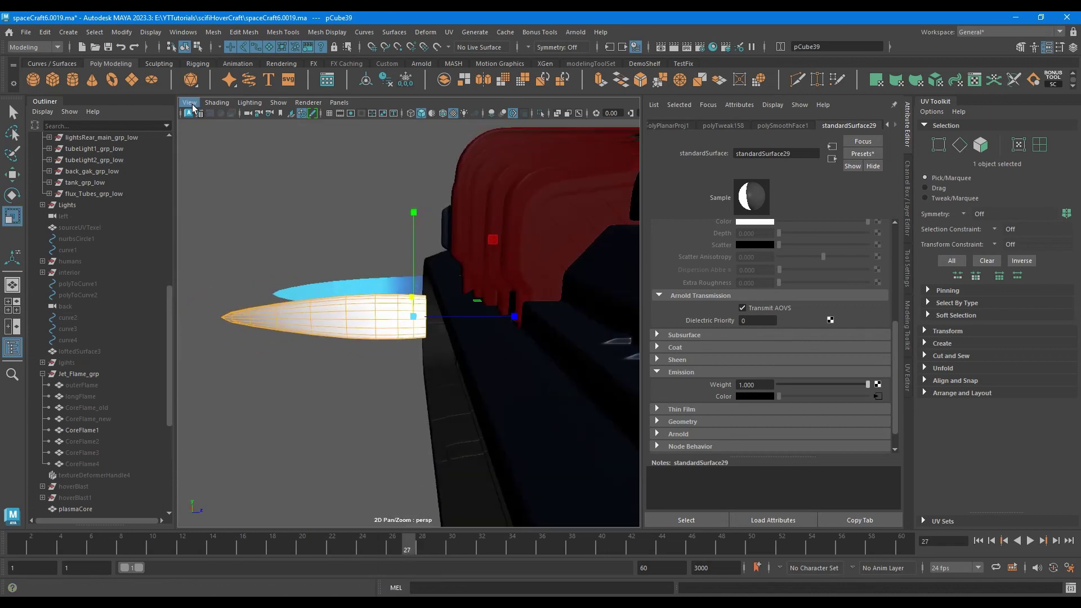
left_click(392, 82)
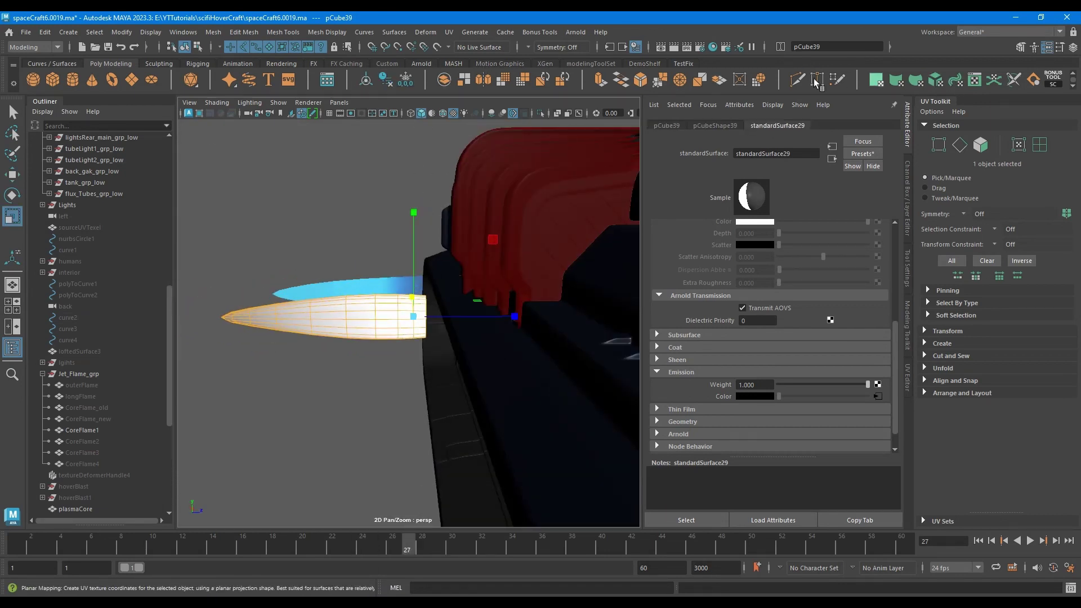
Create a lattice deformer on the white flame mesh and turn on the display of deformers in the viewport
left_click(425, 32)
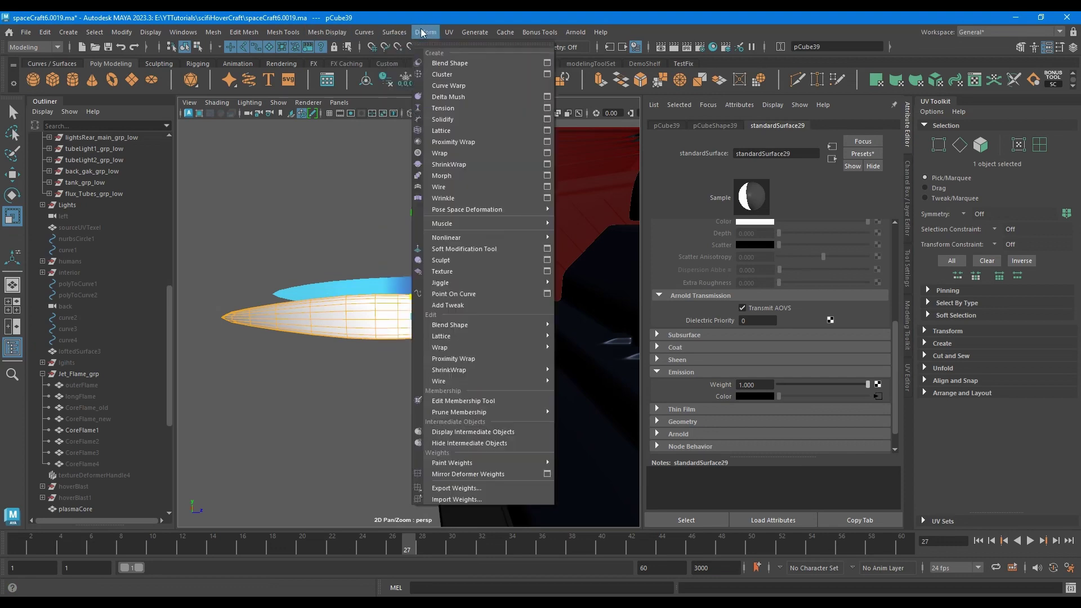
left_click(451, 137)
left_click_drag(411, 267, 411, 311, "alt")
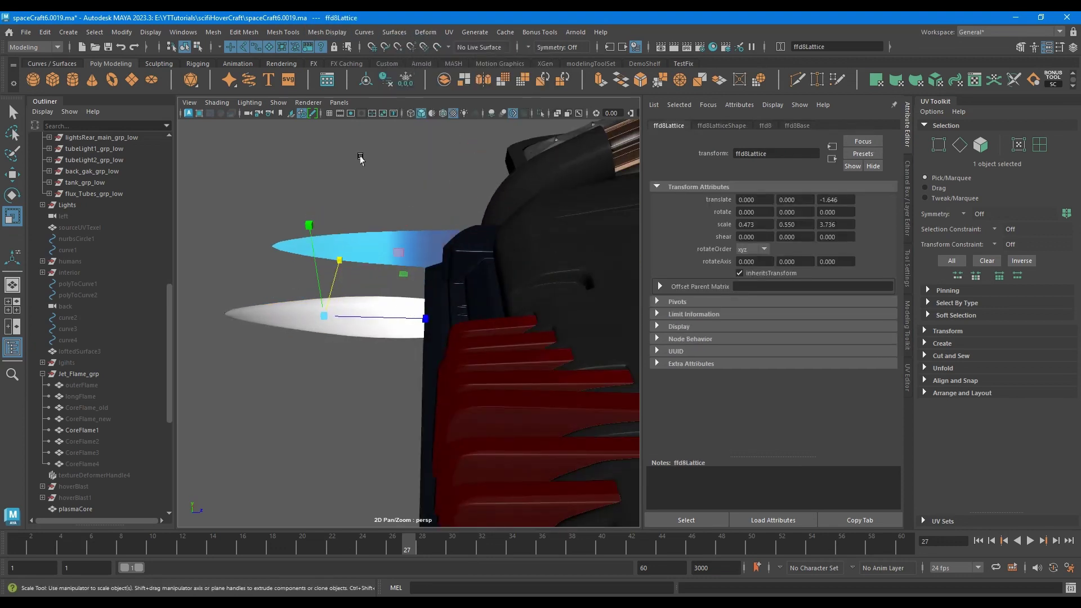
left_click(278, 102)
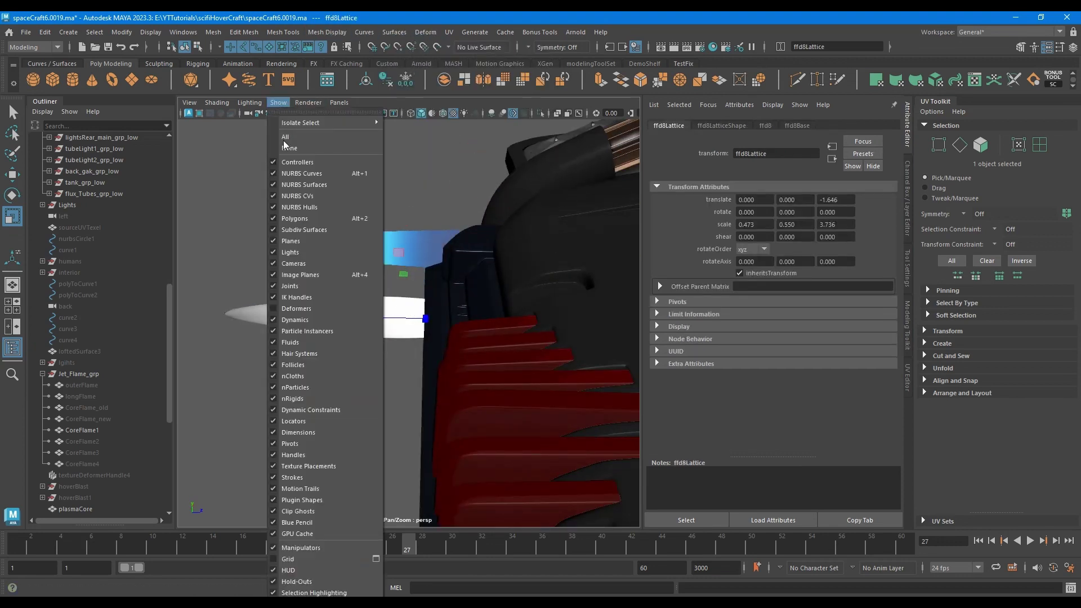
left_click(297, 309)
Hide the other lattices behind the hovercraft, leaving only the new flame's lattice displayed
left_click_drag(445, 338, 474, 388, "alt")
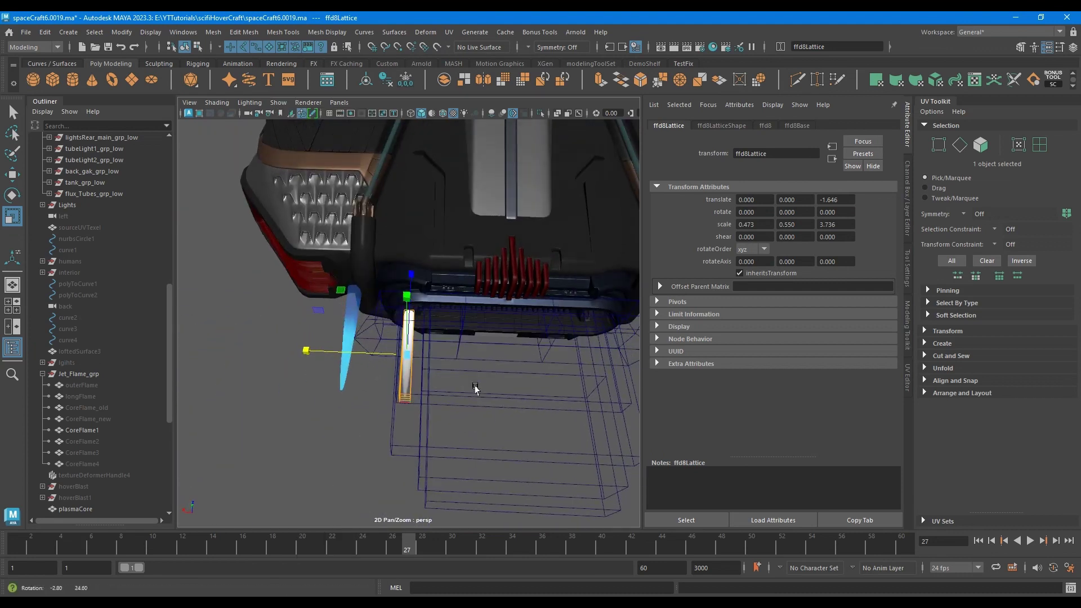
scroll(476, 390, "down", 2)
left_click_drag(553, 485, 369, 405)
key("h")
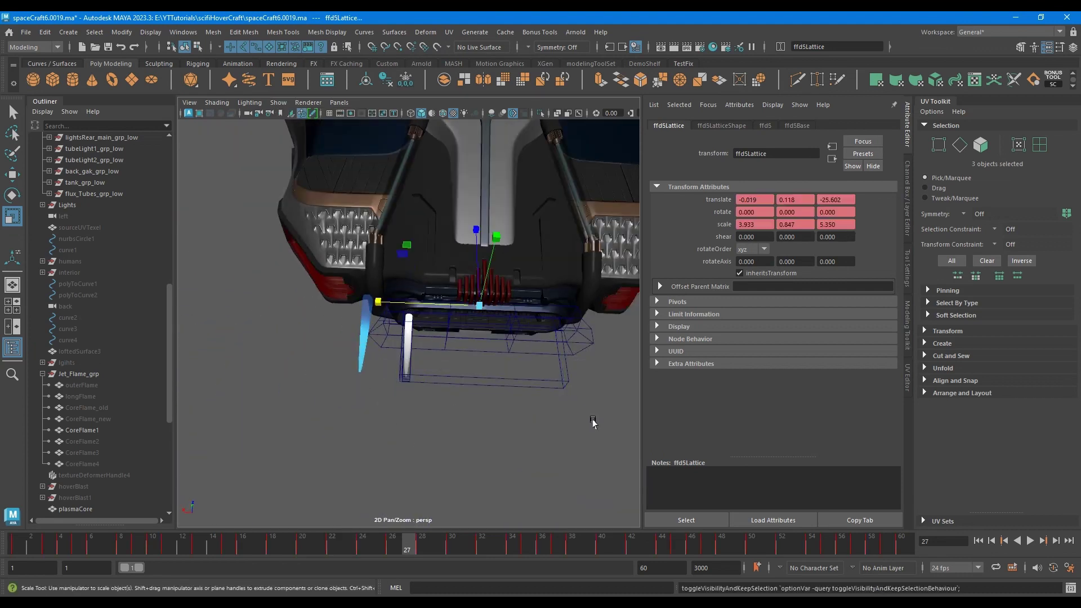
left_click_drag(596, 426, 503, 363)
key("h")
left_click(591, 347)
key("h")
left_click(605, 380)
scroll(484, 407, "up", 3)
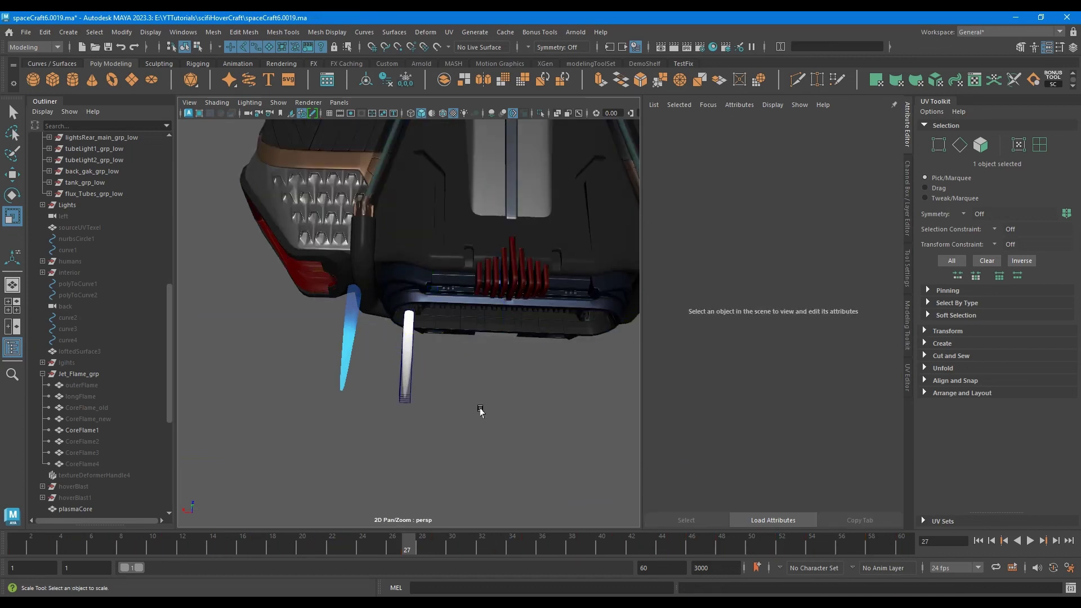
Select the new flame's lattice, frame it, and set its T divisions to 3
left_click(409, 407)
key("f")
left_click_drag(485, 393, 386, 338, "alt")
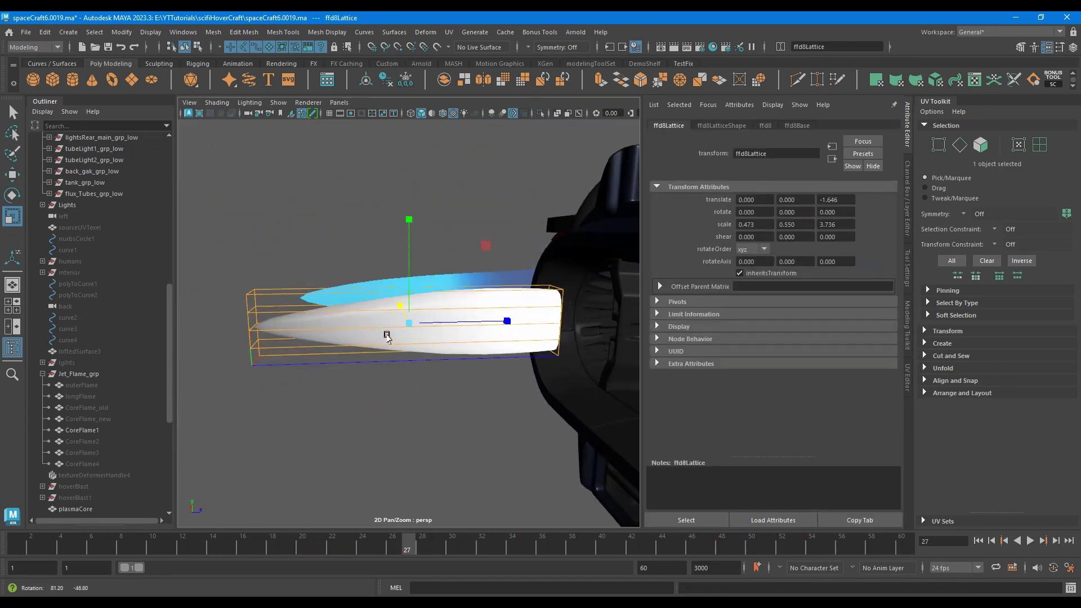
left_click(726, 125)
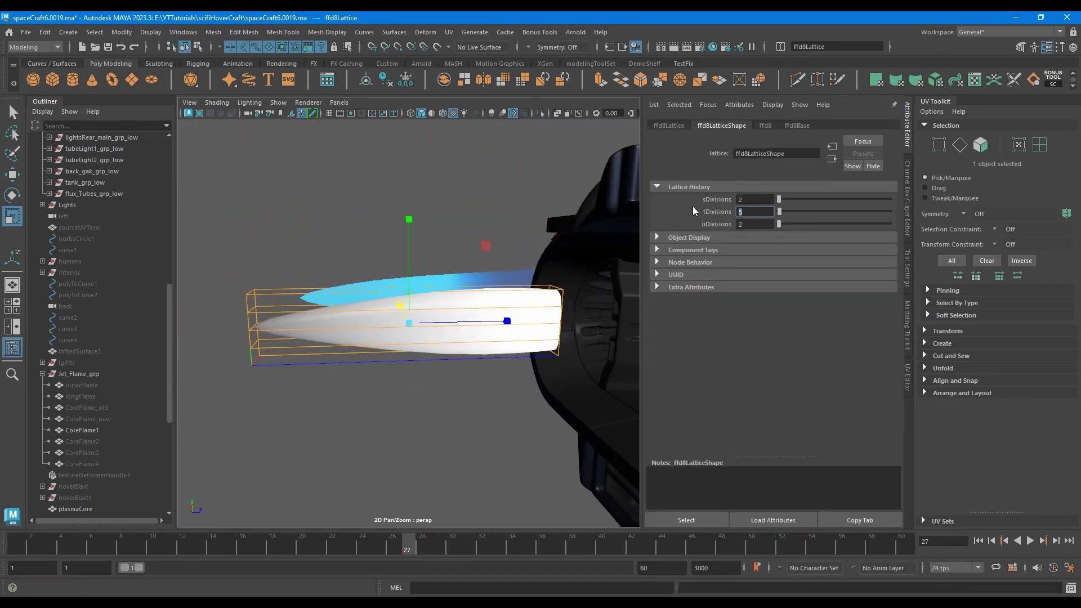
type("3")
key("Return")
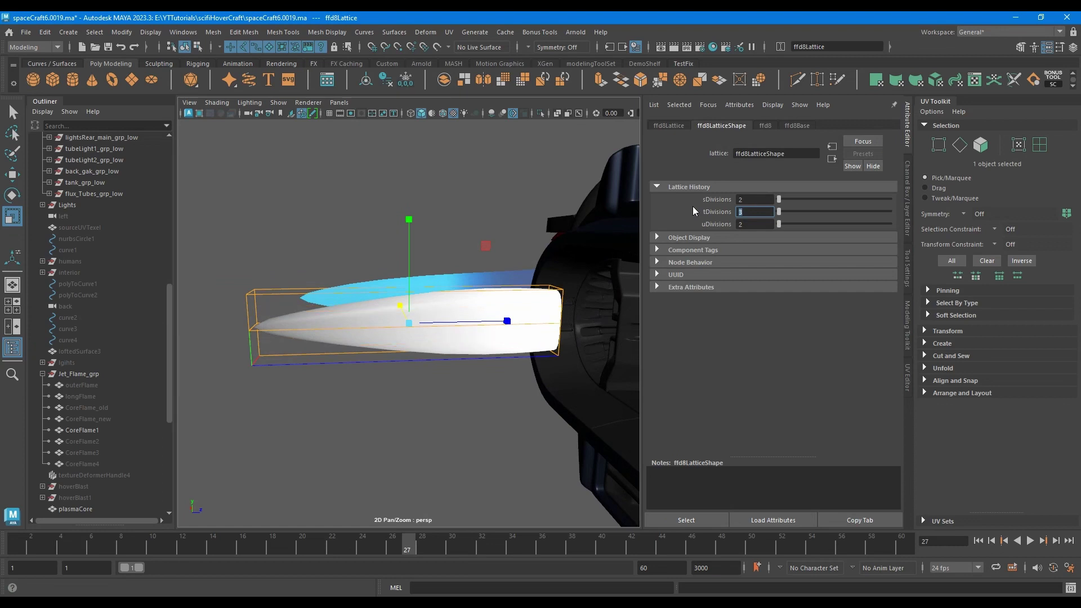
Set the lattice's S divisions to 2 and its U divisions to 4
key("shift+Tab")
type("4")
key("Return")
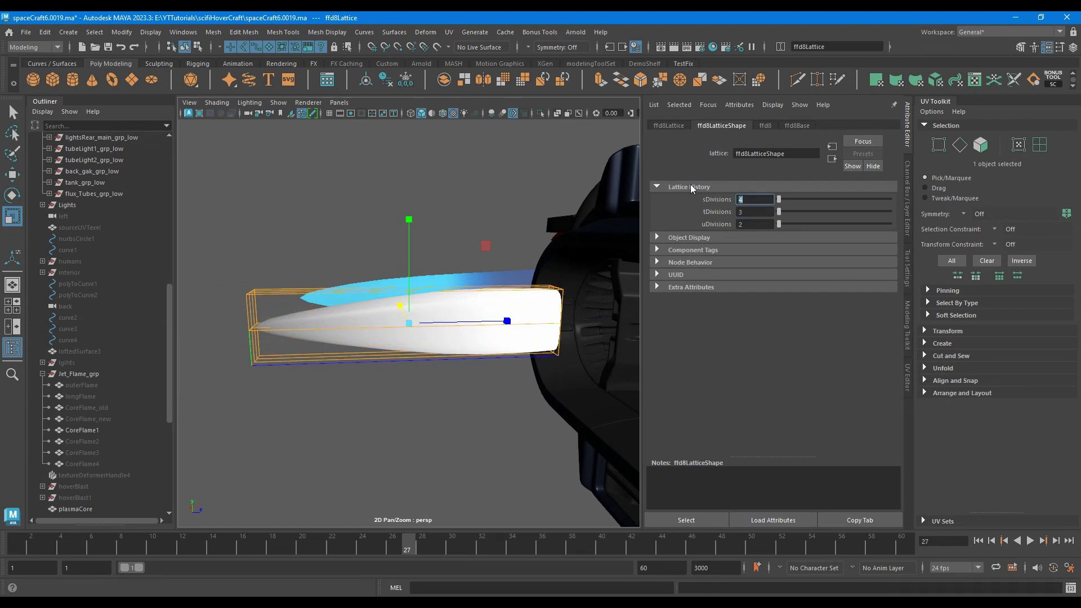
type("2")
key("Return")
left_click(754, 225)
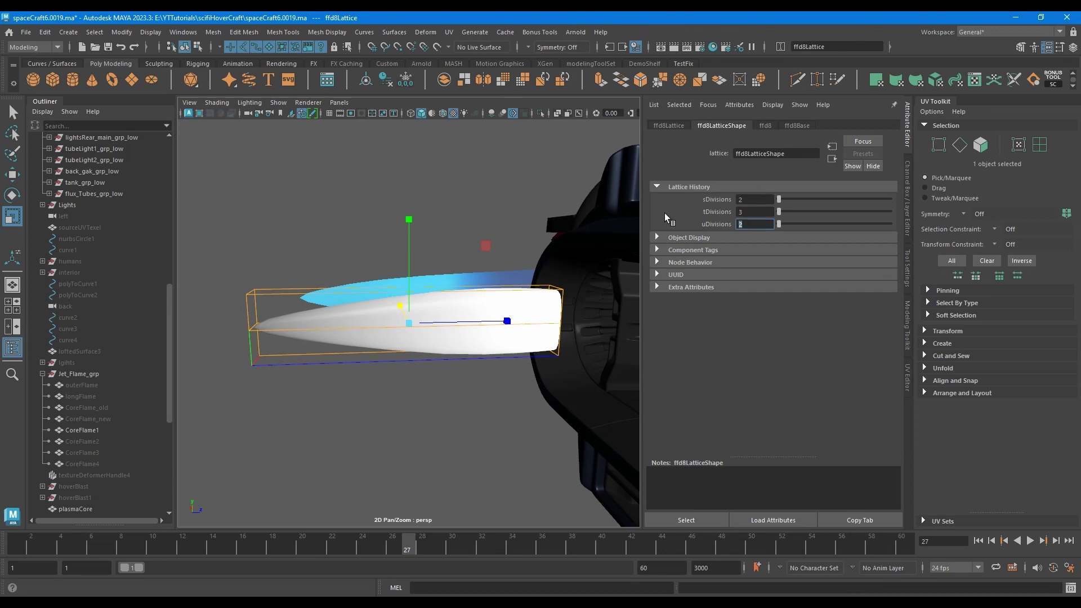
type("4")
key("Return")
Select the lattice points of the two rings nearest the thruster and move them along Z toward it
right_click_drag(468, 249, 468, 223)
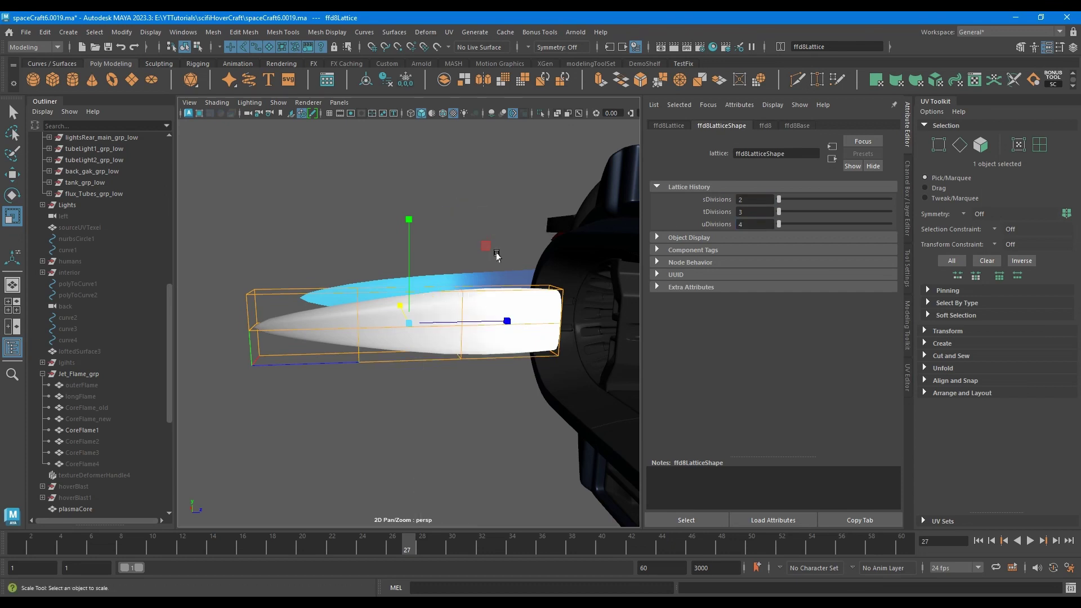
left_click_drag(518, 262, 585, 377)
left_click_drag(580, 360, 530, 303, "alt")
key("w")
left_click_drag(360, 414, 308, 268)
left_click_drag(315, 275, 450, 309, "alt")
right_click_drag(450, 310, 413, 304, "alt")
left_click_drag(412, 304, 256, 192, "alt")
left_click_drag(264, 214, 315, 304, "alt")
middle_click_drag(315, 304, 365, 308, "alt")
left_click_drag(365, 309, 277, 276, "alt")
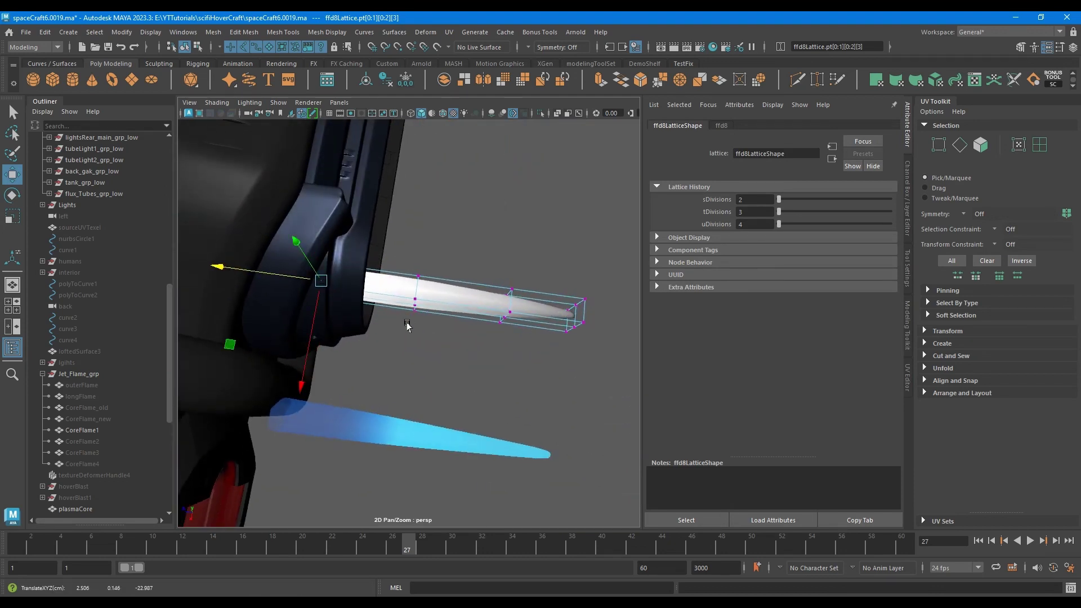
left_click_drag(445, 332, 216, 217)
left_click_drag(285, 278, 277, 278)
left_click_drag(388, 281, 237, 239, "alt")
right_click_drag(265, 242, 347, 256, "alt")
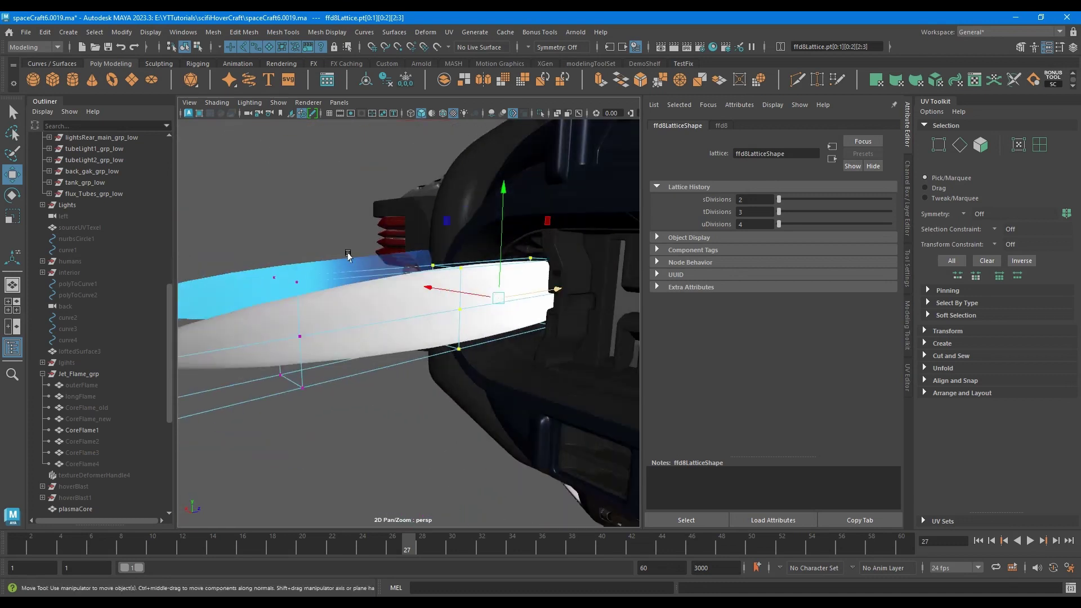
Scale up the end ring of lattice points at the flame's base and shift it along Z into the thruster
left_click_drag(347, 256, 336, 262, "alt")
left_click_drag(569, 374, 466, 228)
key("r")
left_click_drag(511, 296, 517, 295)
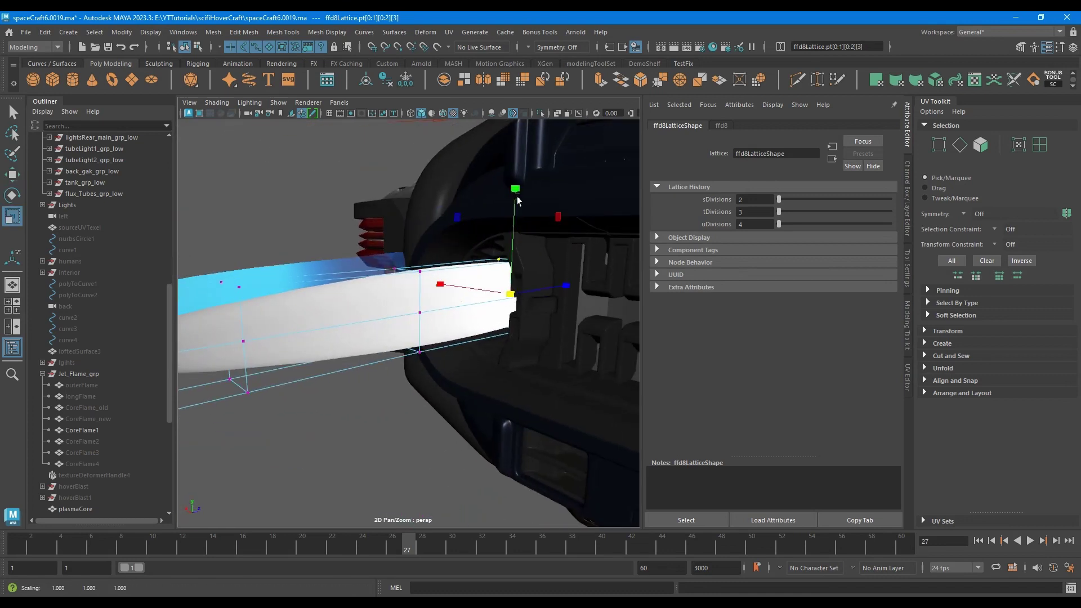
left_click_drag(515, 190, 515, 186)
key("w")
left_click_drag(546, 286, 547, 287)
right_click_drag(501, 301, 405, 319, "alt")
left_click_drag(405, 318, 428, 332, "alt")
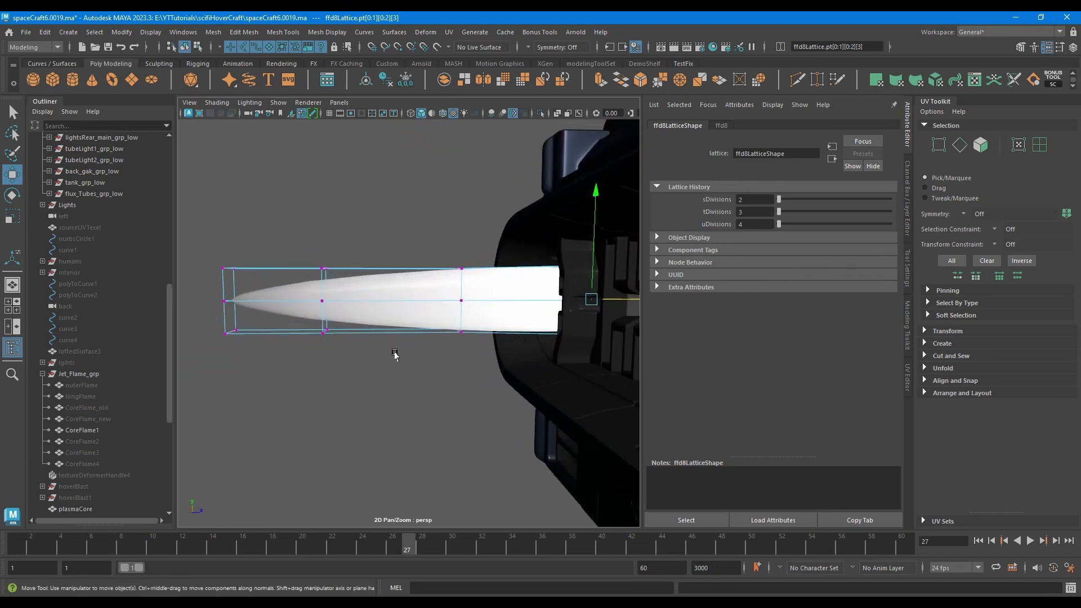
Check the lattice ring near the flame's tip, then select the flame mesh and delete its history to bake the deformation
left_click_drag(367, 359, 255, 240)
left_click_drag(360, 265, 393, 287, "alt")
left_click_drag(448, 318, 495, 336, "alt")
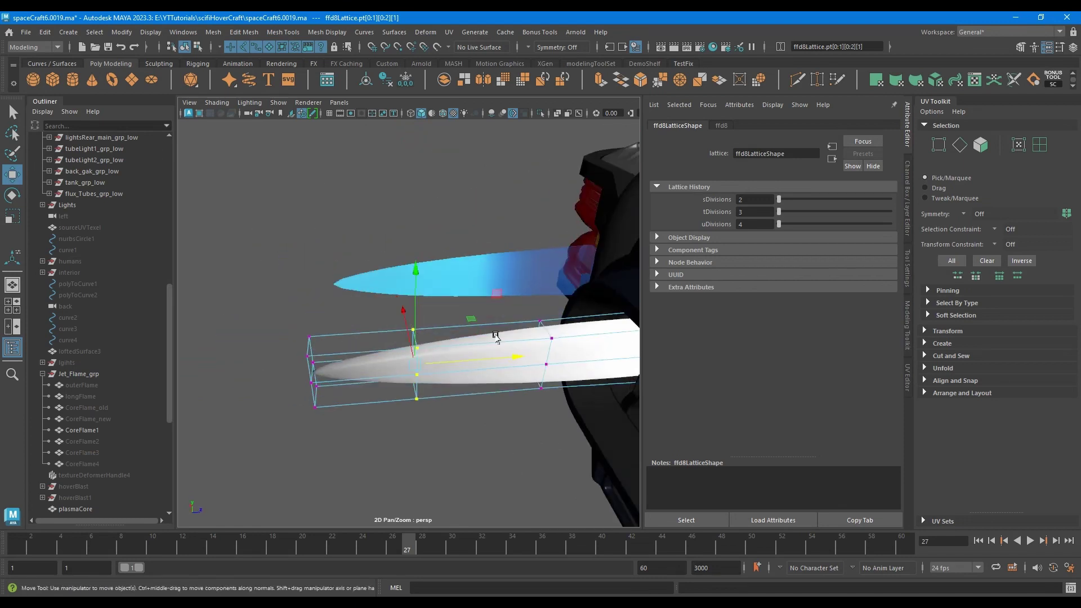
left_click(483, 341)
left_click(386, 79)
Examine CoreFlame1's emission color network, including its color composite and the ramp feeding Color B
left_click_drag(461, 270, 599, 360, "alt")
left_click_drag(473, 360, 614, 337, "alt")
left_click(326, 344)
left_click(892, 125)
left_click(854, 125)
left_click(877, 396)
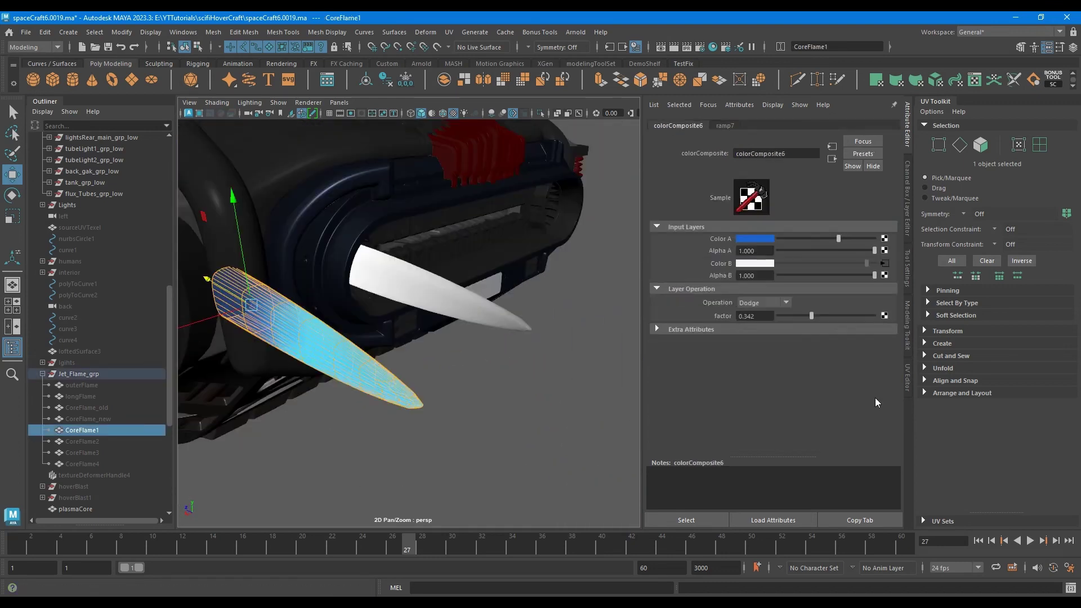
left_click(884, 264)
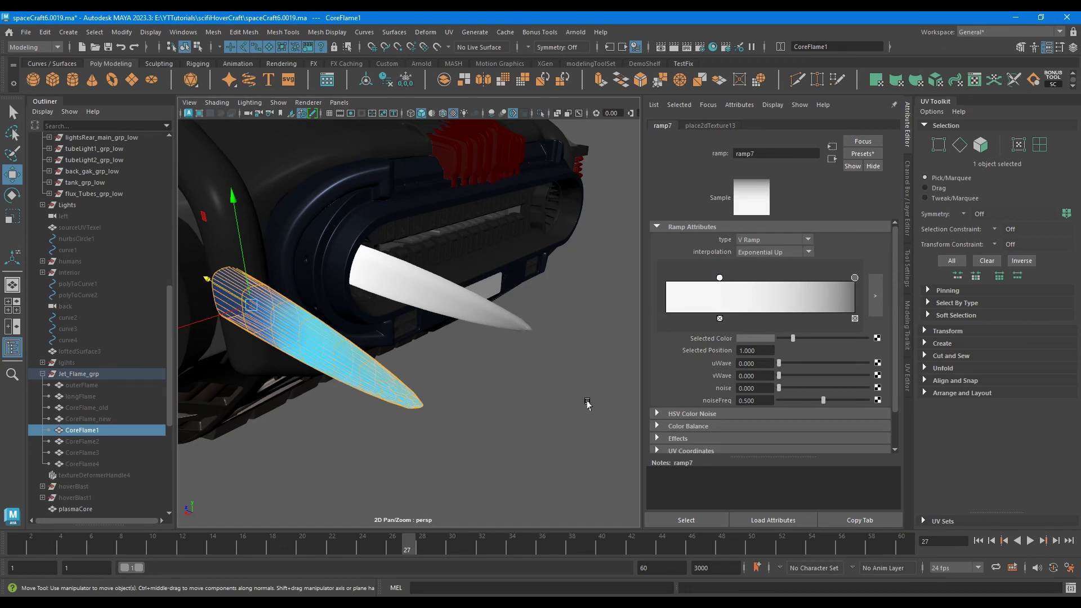
left_click_drag(587, 403, 545, 381, "alt")
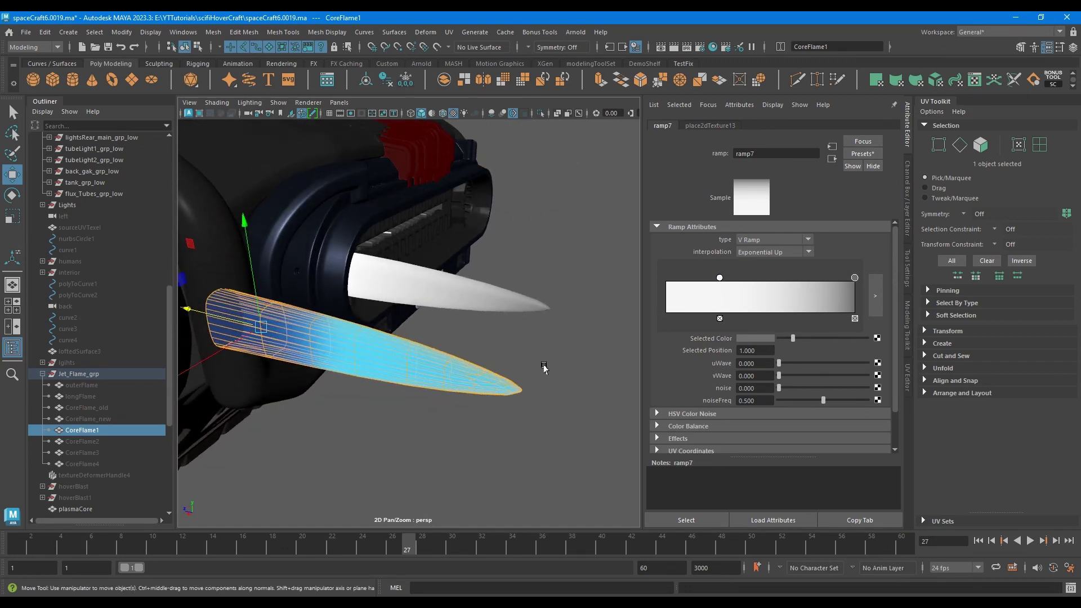
left_click(546, 367)
Open the emission ramp of the new flame's material and set the color at position 1 to cyan
left_click(511, 296)
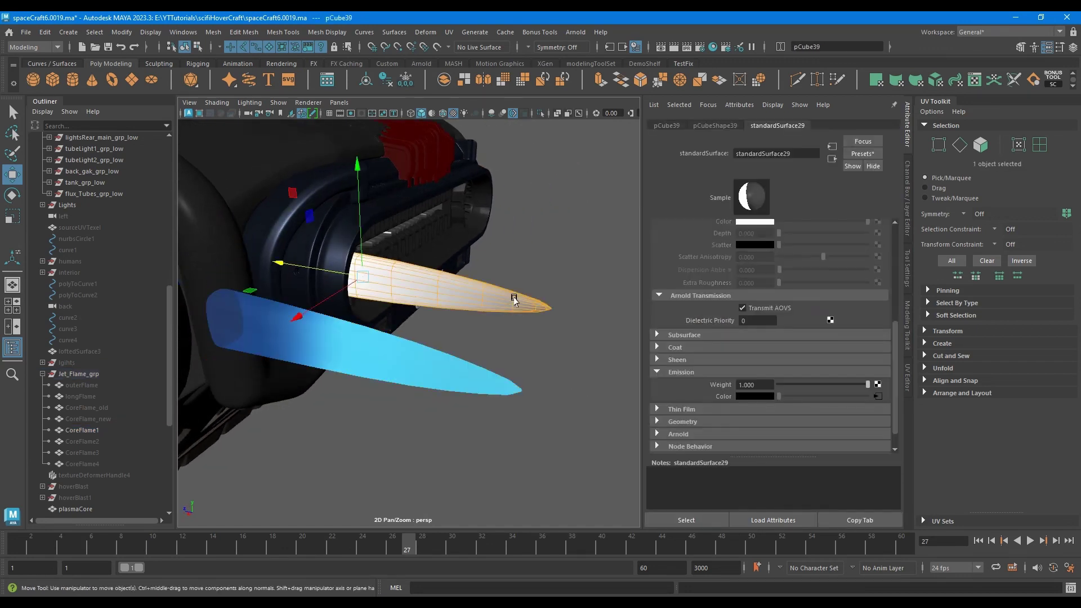
scroll(708, 276, "up", 6)
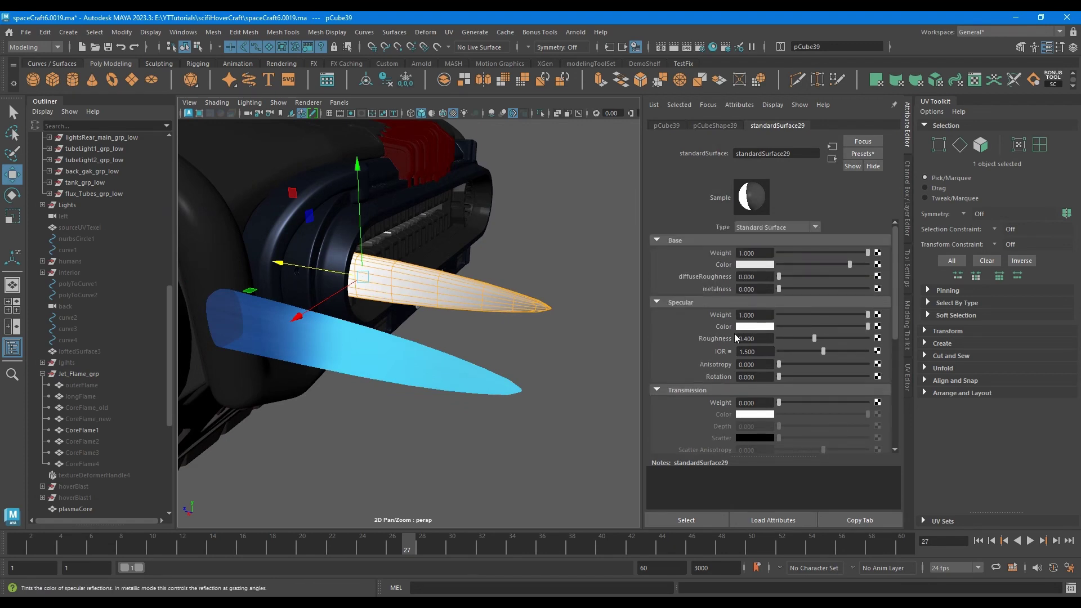
scroll(788, 380, "down", 5)
left_click(876, 420)
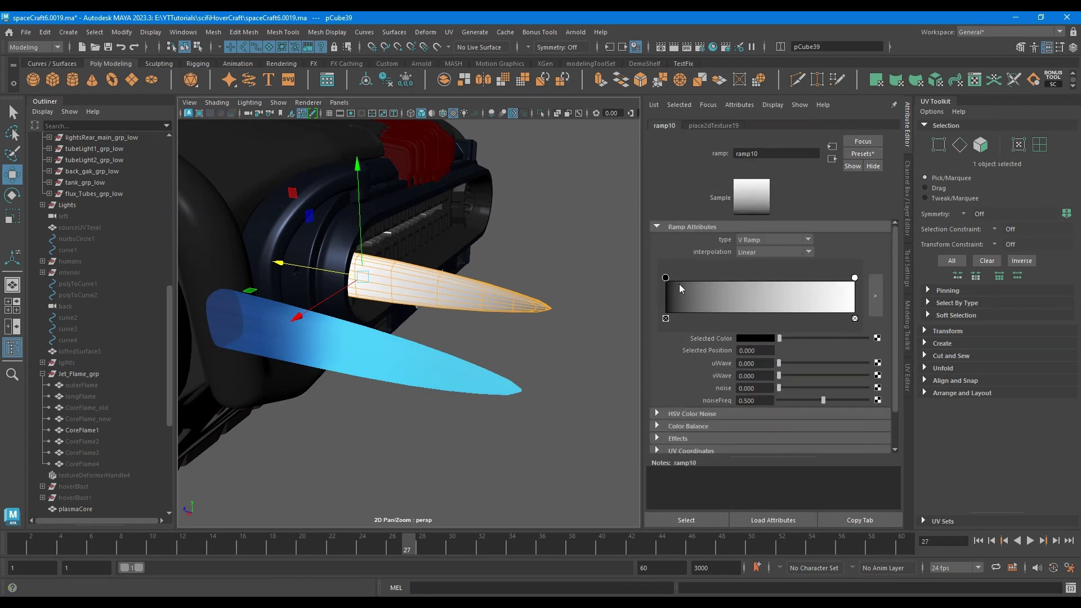
left_click(854, 278)
left_click(752, 338)
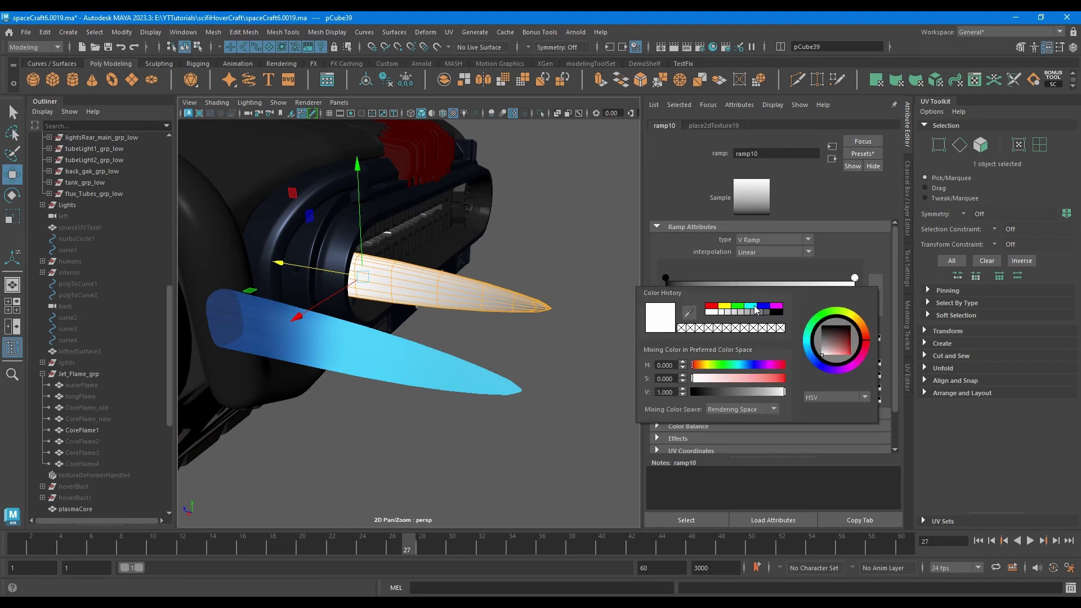
left_click(754, 307)
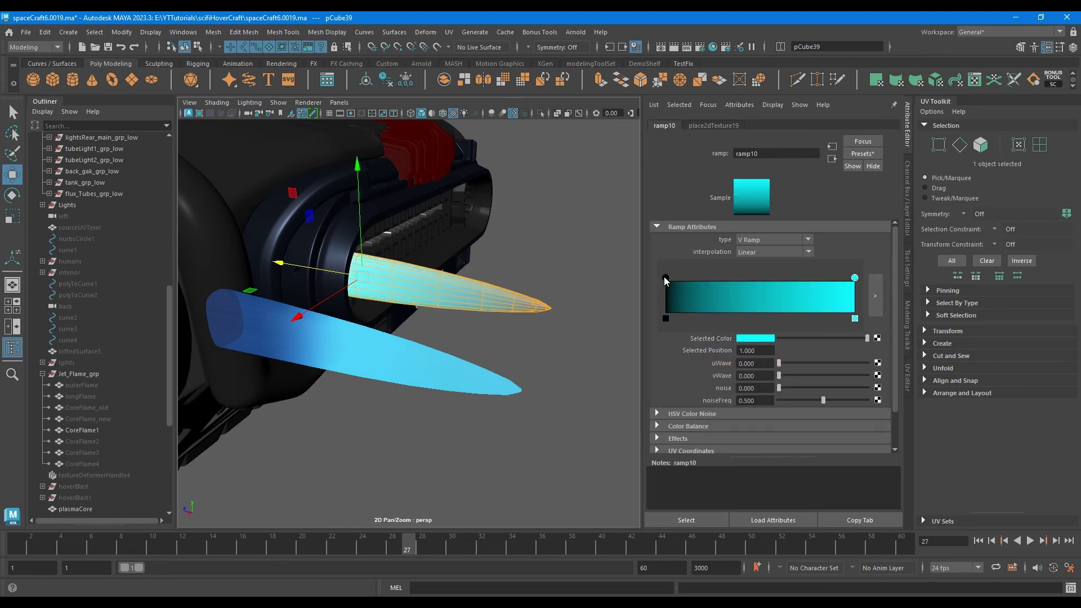
Swap the ramp's markers so cyan sits at position 0 and black at position 1
left_click_drag(665, 279, 770, 289)
left_click_drag(855, 278, 665, 278)
left_click_drag(765, 278, 891, 284)
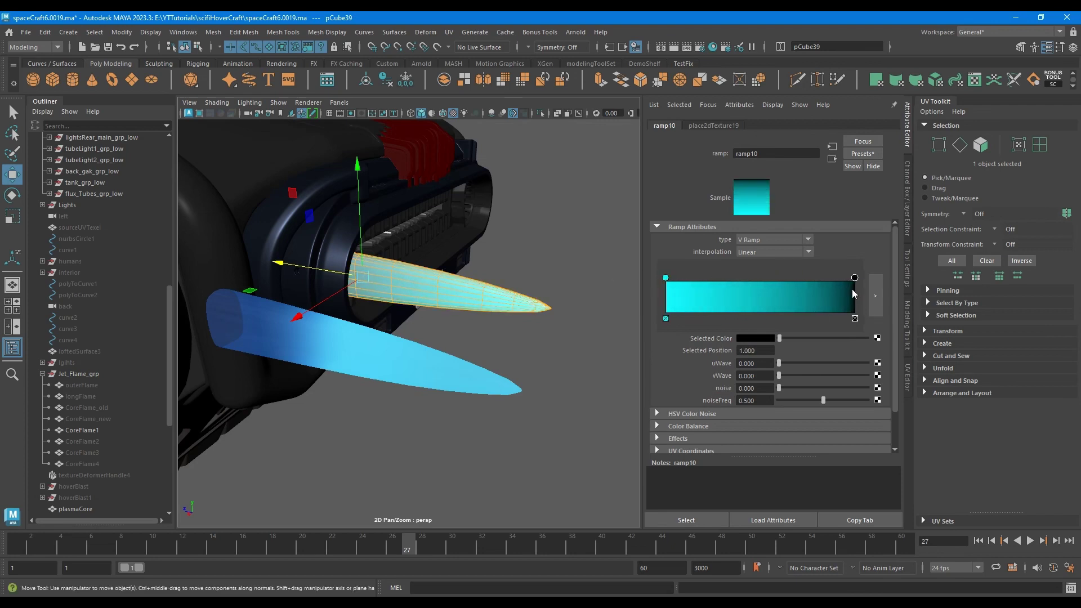
Change the ramp's black marker to a bright azure blue and move it to position 0.827
left_click(752, 338)
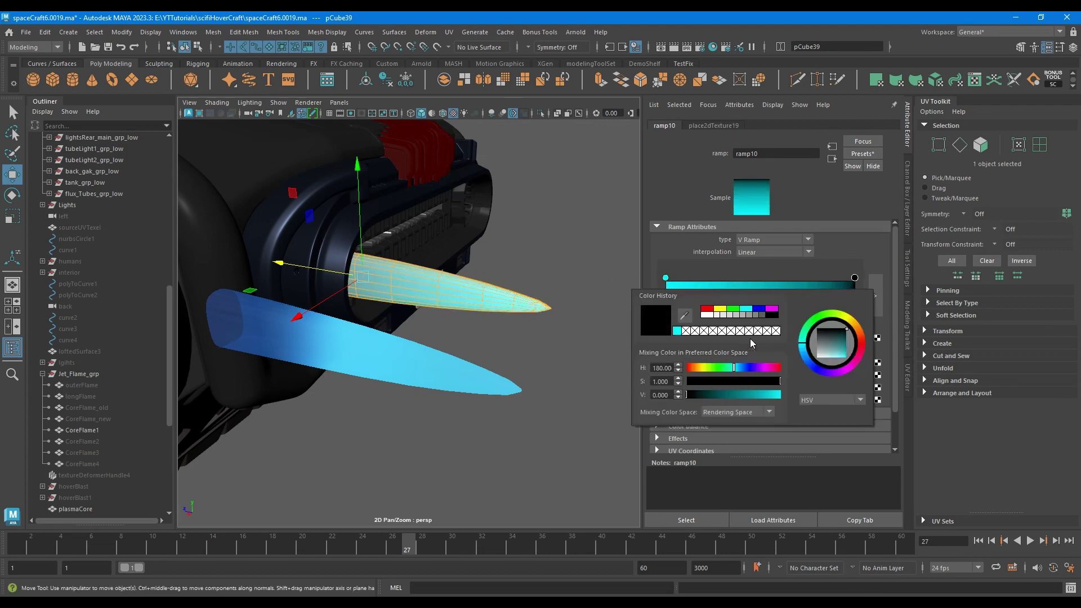
left_click(759, 308)
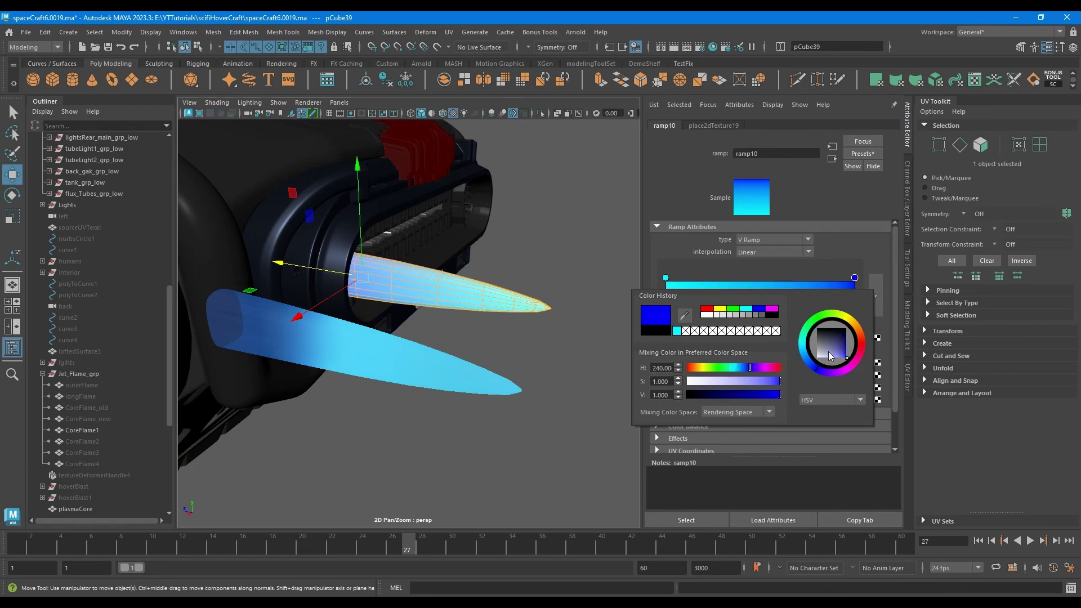
left_click_drag(807, 370, 805, 361)
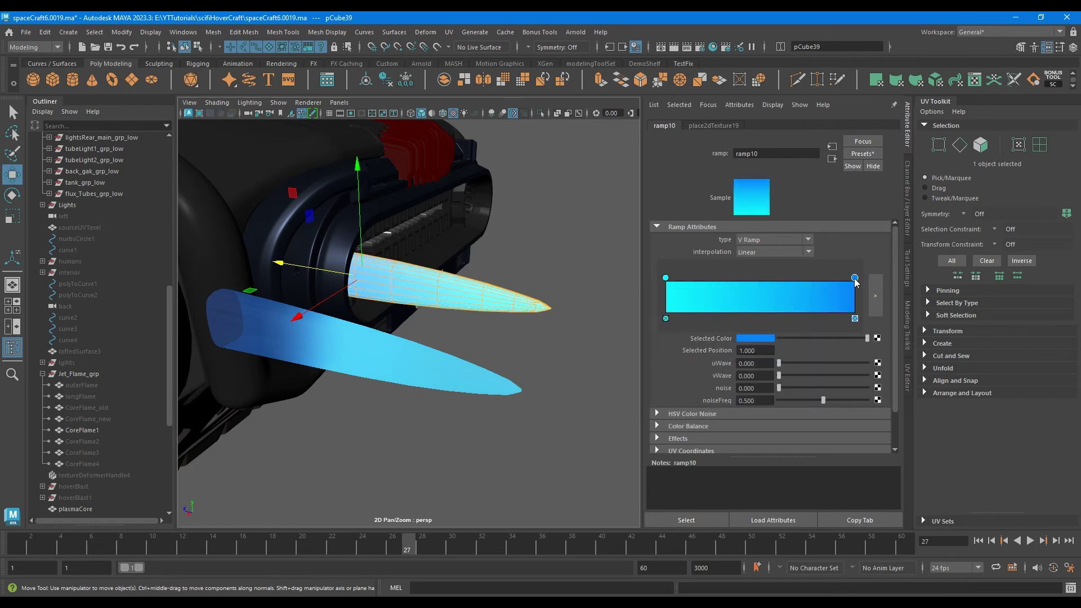
left_click_drag(855, 278, 822, 278)
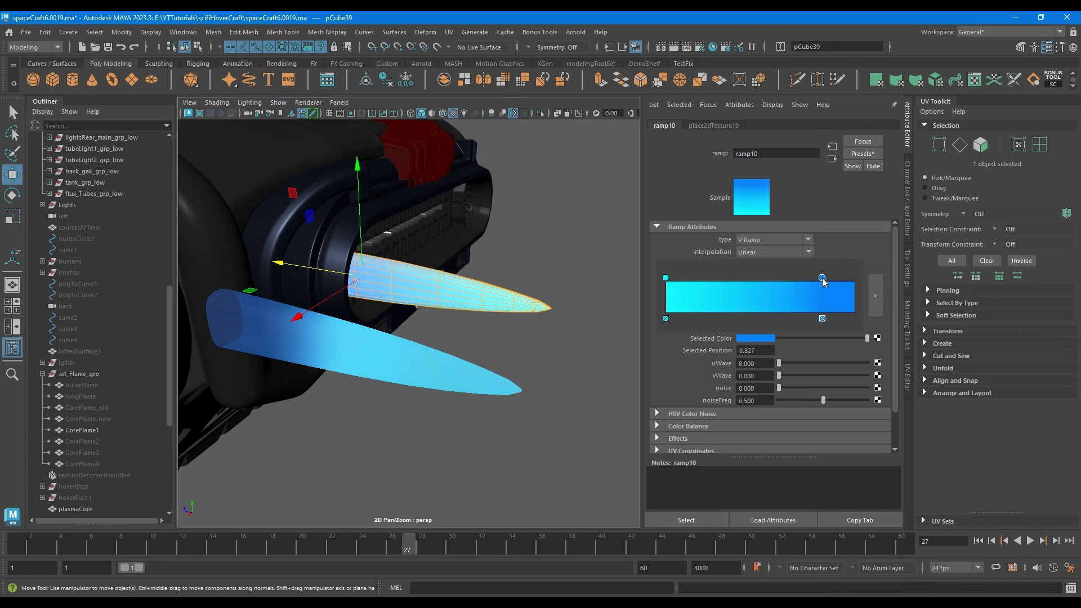
Compare the new flame's look and its material's base and specular settings with CoreFlame1's FlameCore_test material
left_click(542, 363)
right_click_drag(542, 363, 548, 290, "alt")
left_click_drag(548, 291, 381, 300, "alt")
right_click_drag(385, 298, 562, 302, "alt")
left_click_drag(563, 301, 528, 301, "alt")
right_click_drag(528, 301, 533, 313, "alt")
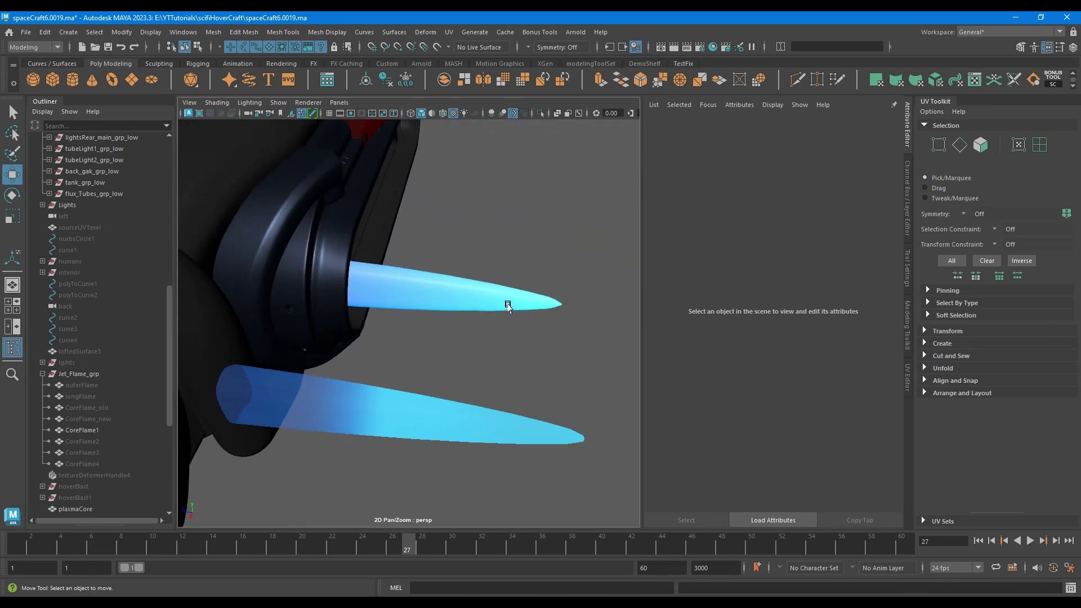
left_click(507, 306)
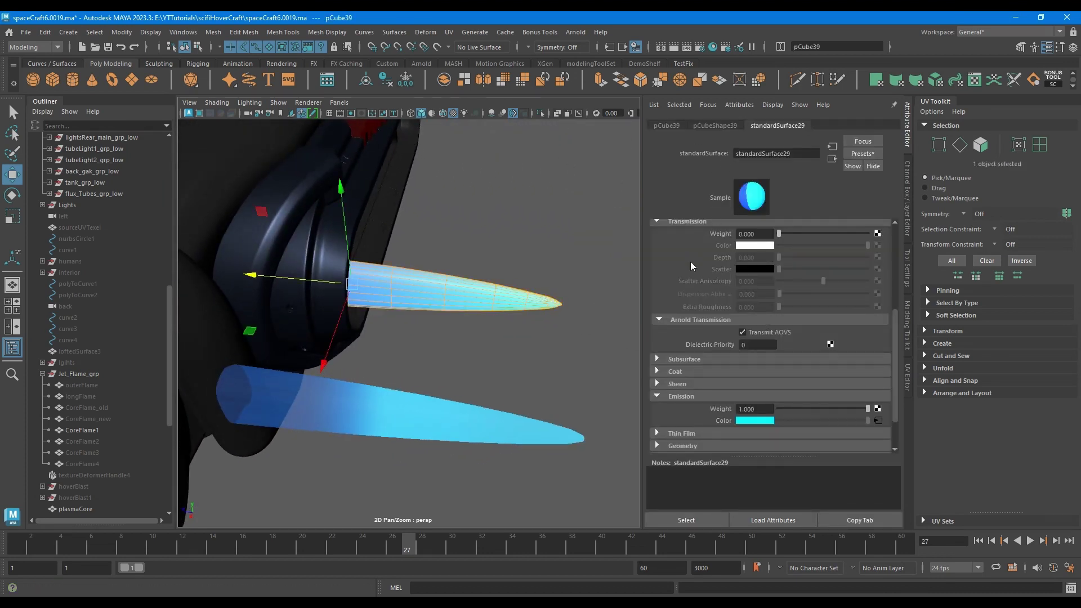
scroll(686, 340, "up", 2)
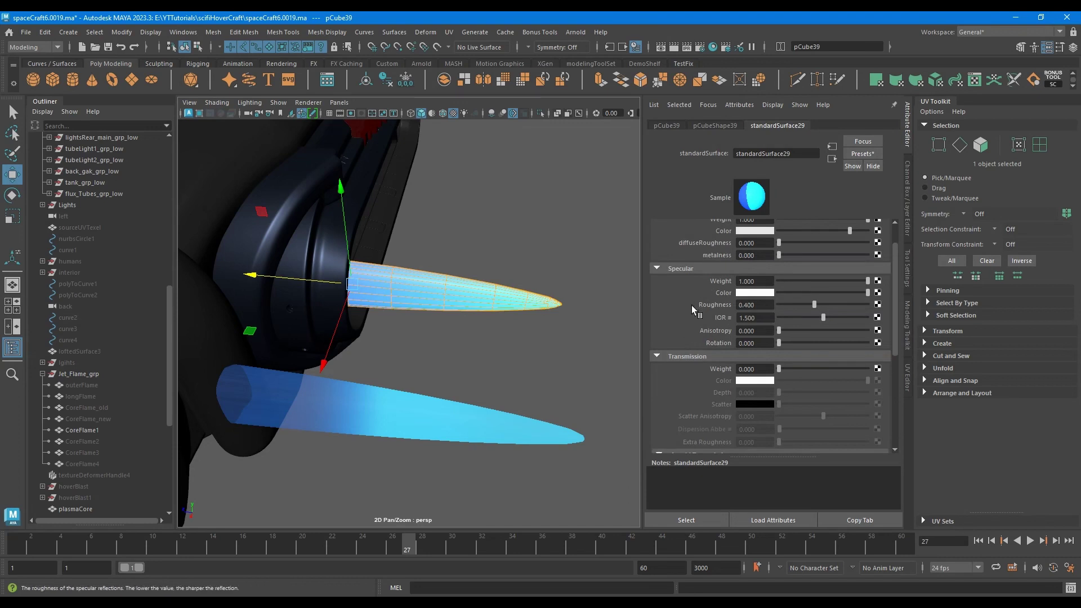
scroll(691, 305, "up", 3)
left_click(516, 427)
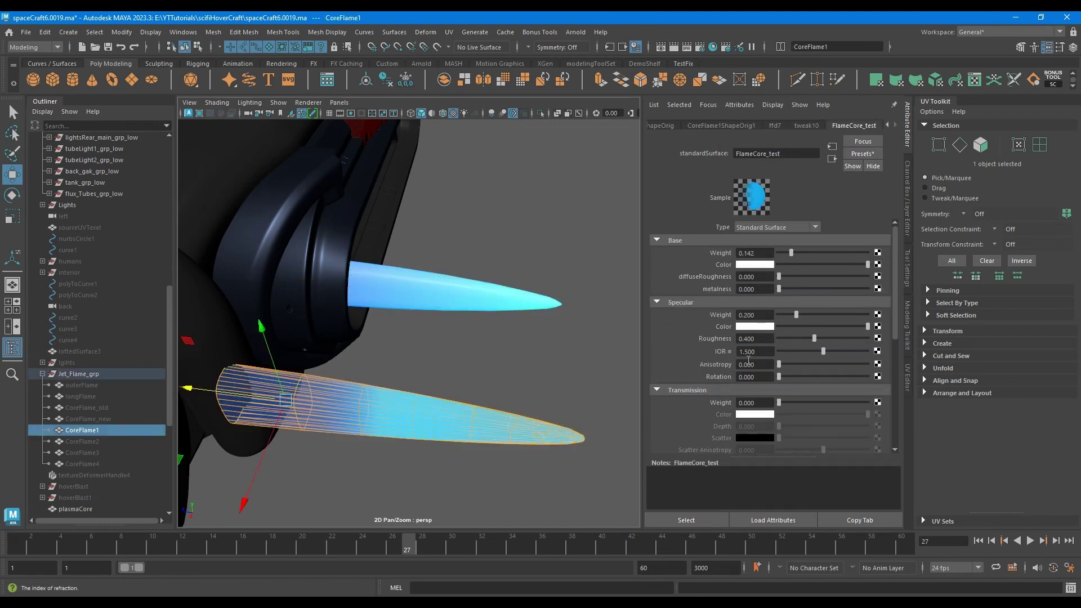
left_click(473, 287)
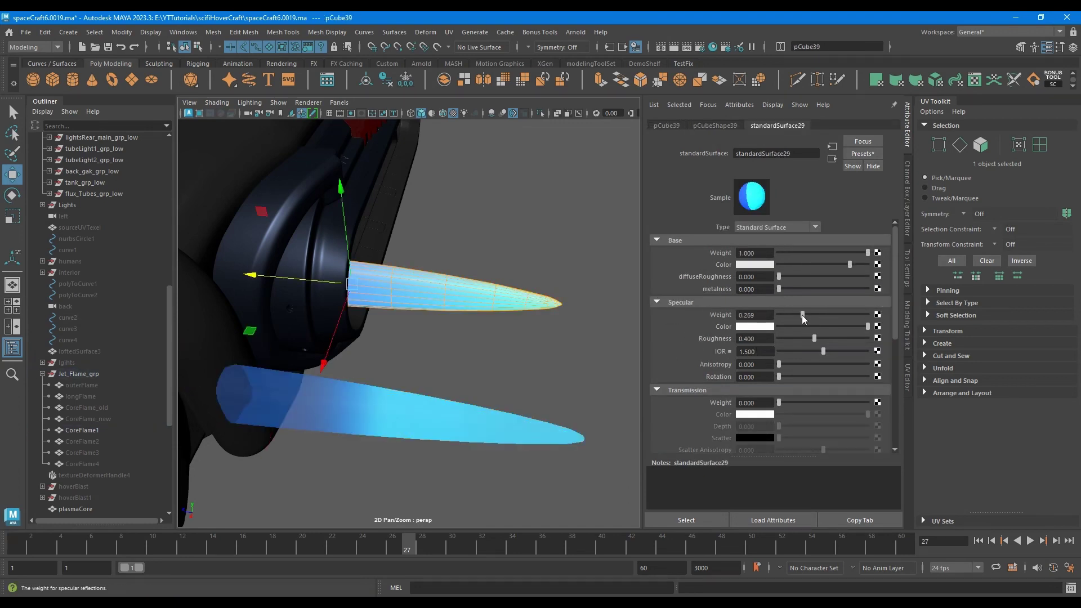
Connect a Ramp texture to the geometry opacity of the new flame's material
left_click(586, 332)
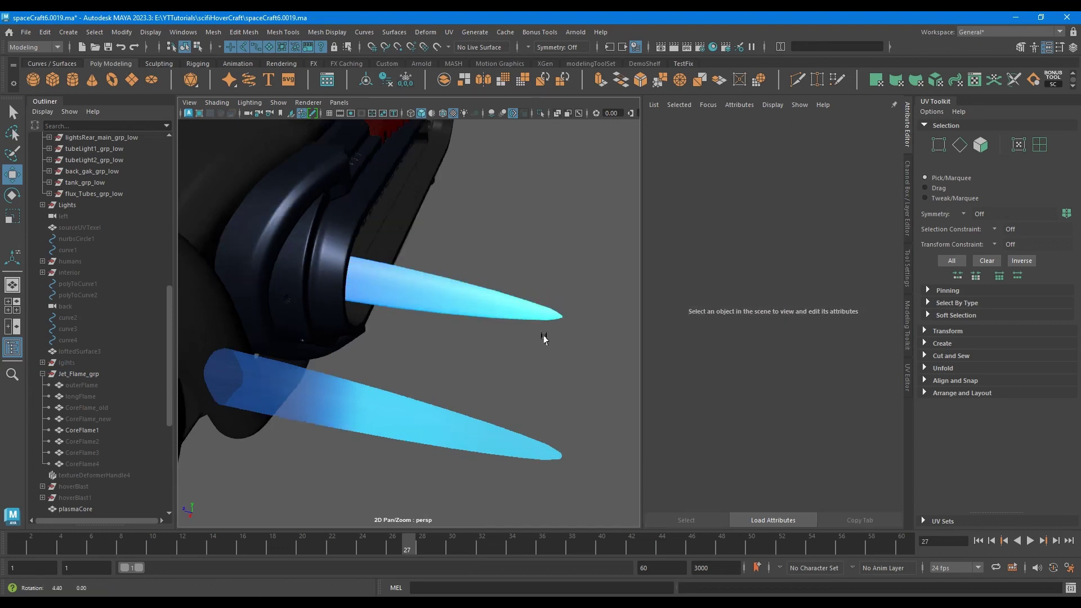
left_click_drag(543, 338, 495, 345, "alt")
left_click(494, 345)
left_click_drag(563, 352, 429, 311, "alt")
scroll(659, 321, "down", 5)
left_click(669, 348)
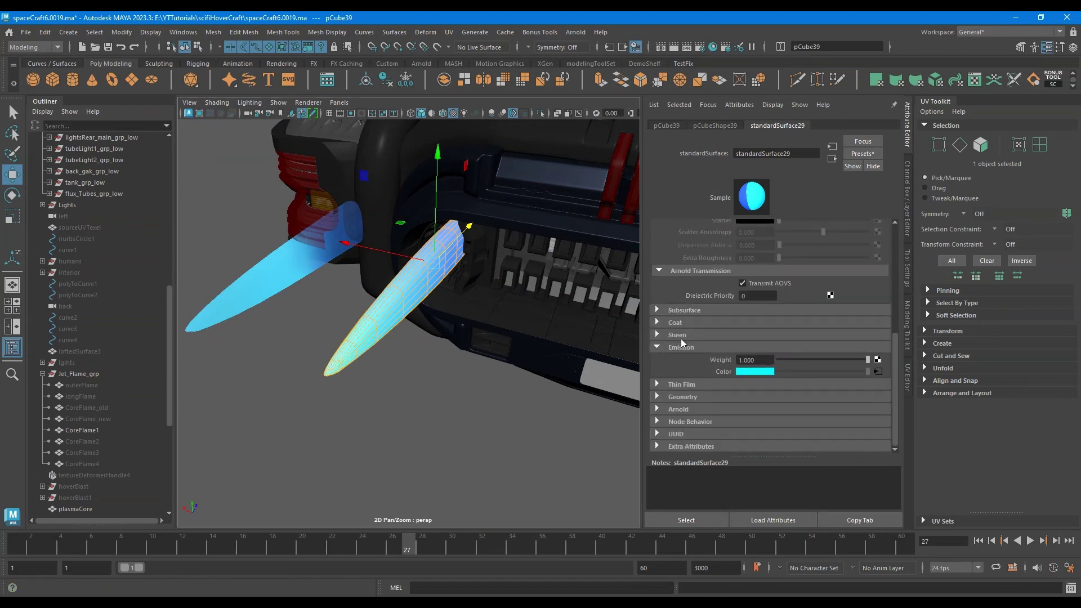
left_click(721, 397)
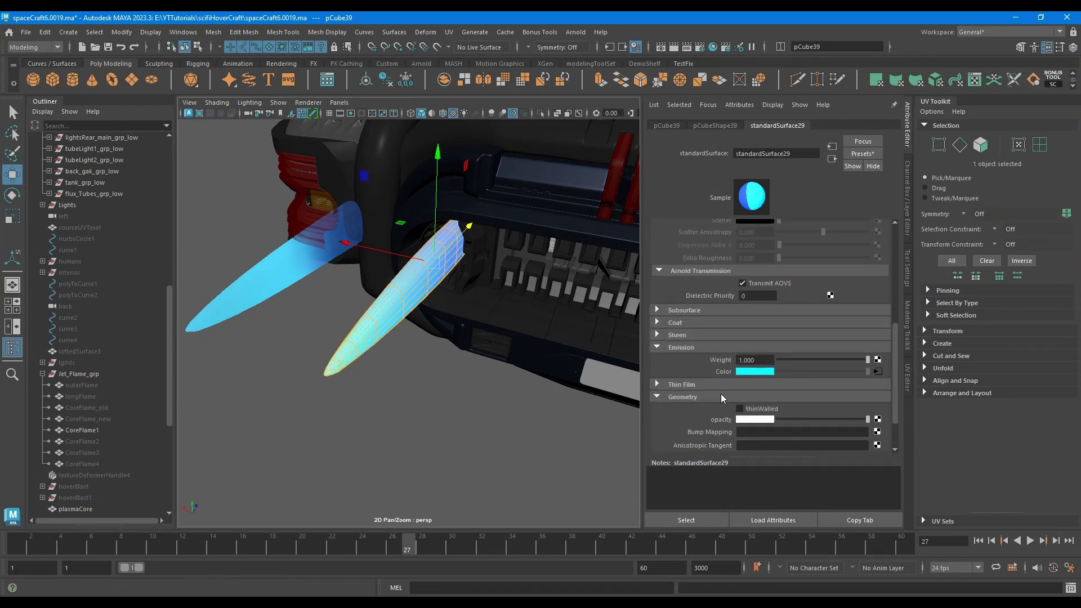
left_click(877, 420)
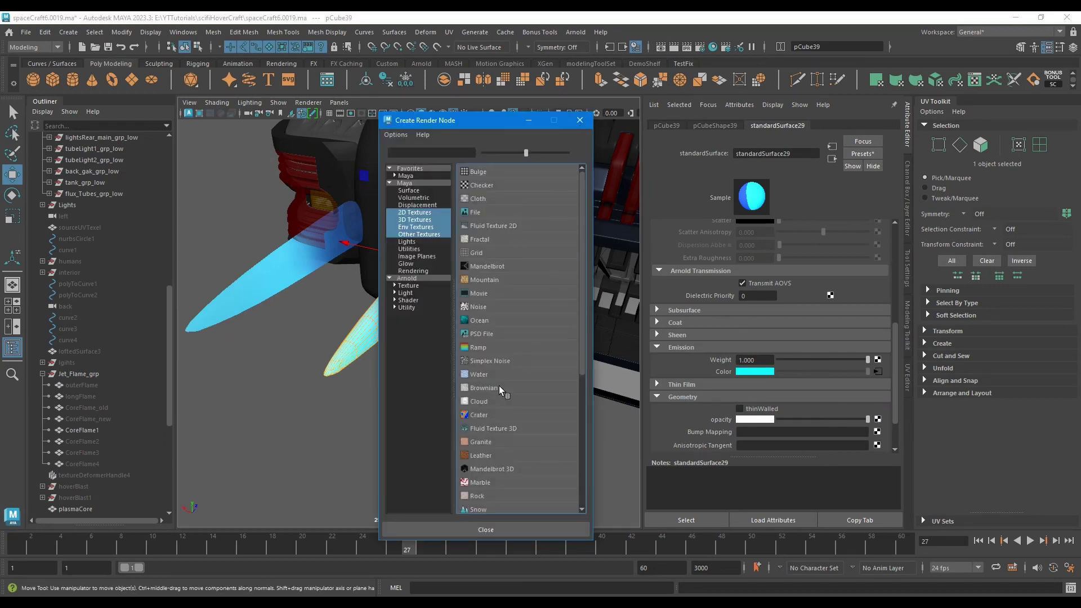
left_click(488, 348)
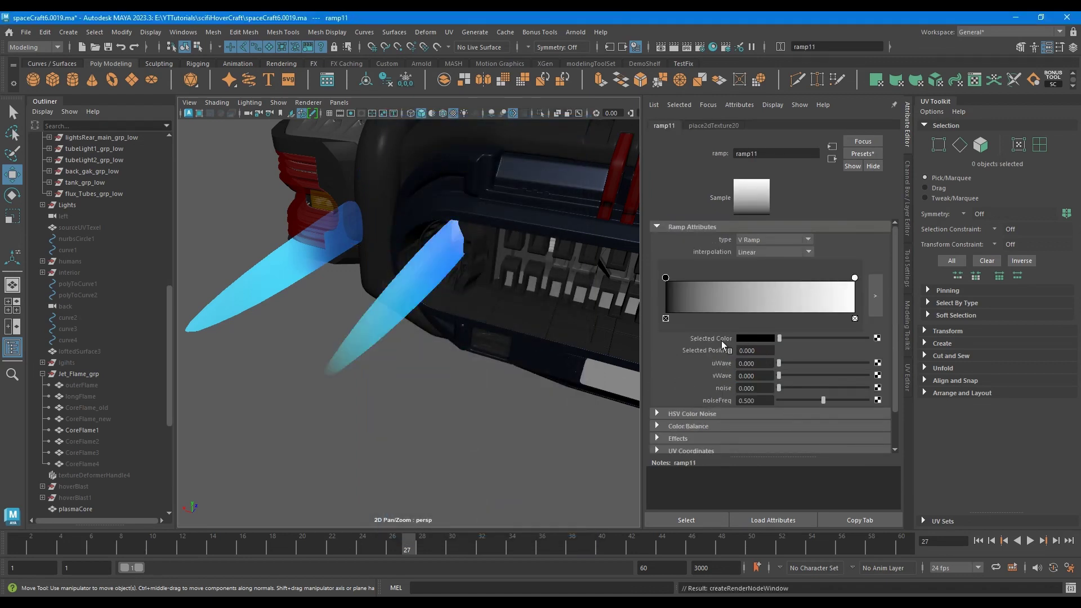
Try the Exponential Up, Exponential Down and Smooth interpolations on the new flame's opacity ramp
left_click_drag(425, 381, 358, 350, "alt")
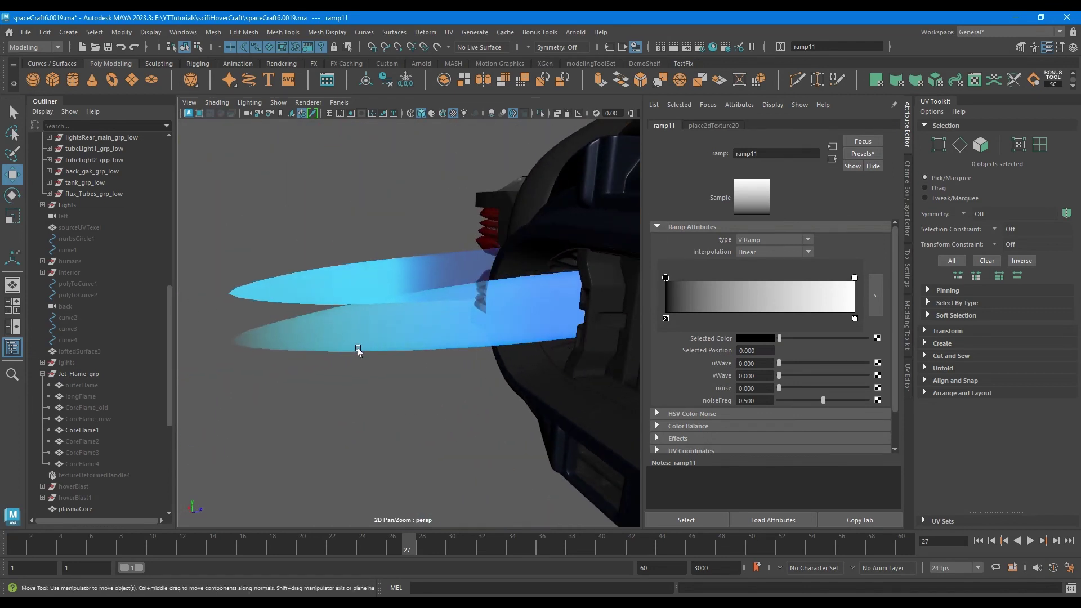
left_click_drag(666, 282, 642, 278)
left_click(750, 251)
left_click(763, 284)
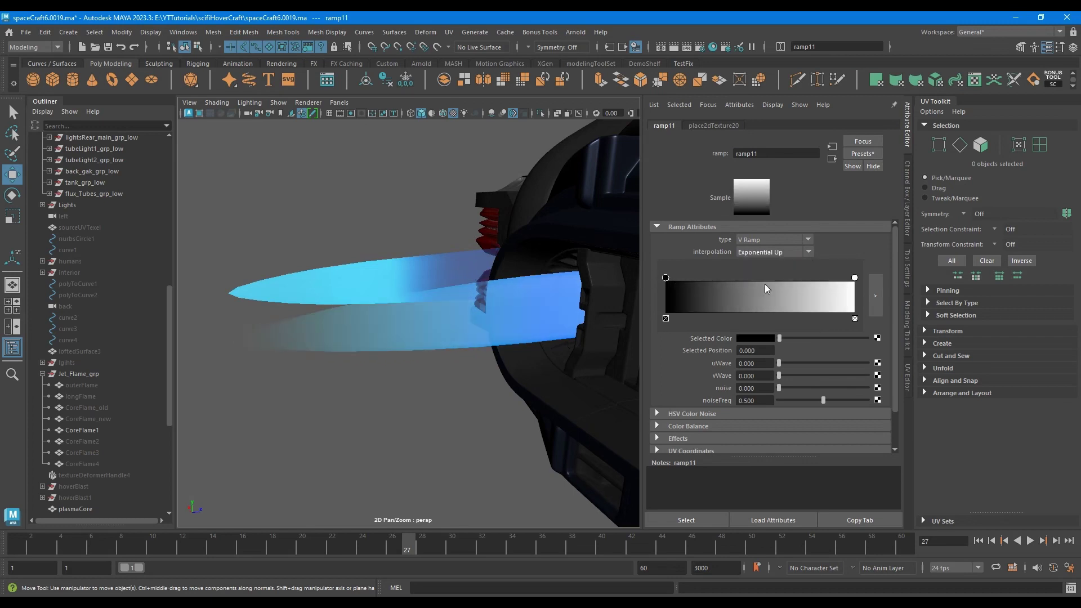
left_click(779, 253)
left_click(765, 300)
left_click(769, 254)
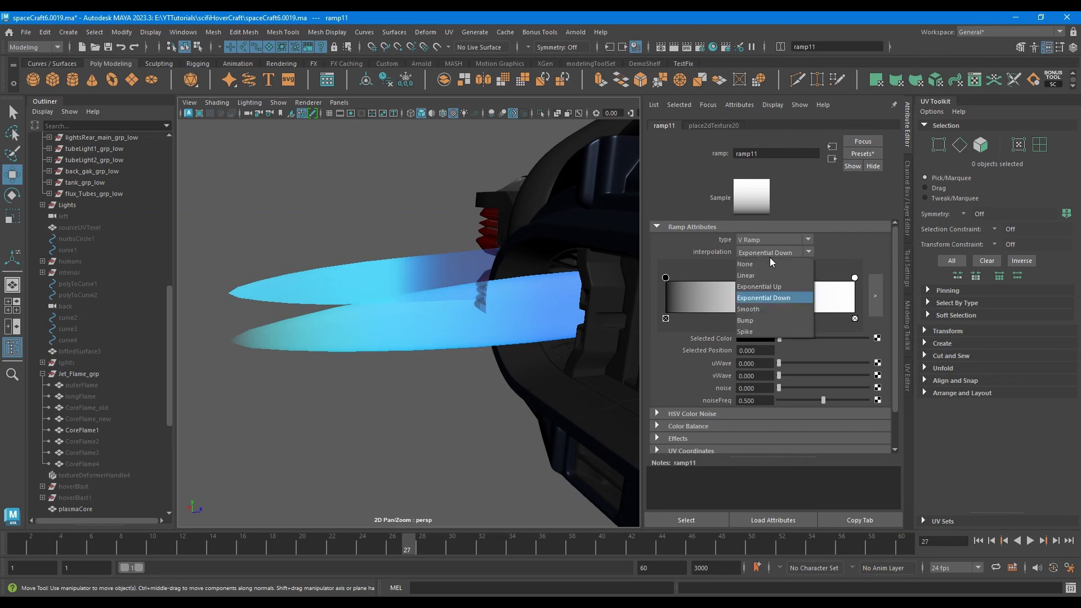
left_click(768, 307)
Try the Spike and Bump interpolations on the opacity ramp and return it to Linear
mouse_move(321, 352)
left_mouse_down("alt")
mouse_move(546, 374)
mouse_move(455, 353)
mouse_move(456, 414)
mouse_move(437, 340)
mouse_move(456, 345)
mouse_move(315, 343)
left_mouse_up("alt")
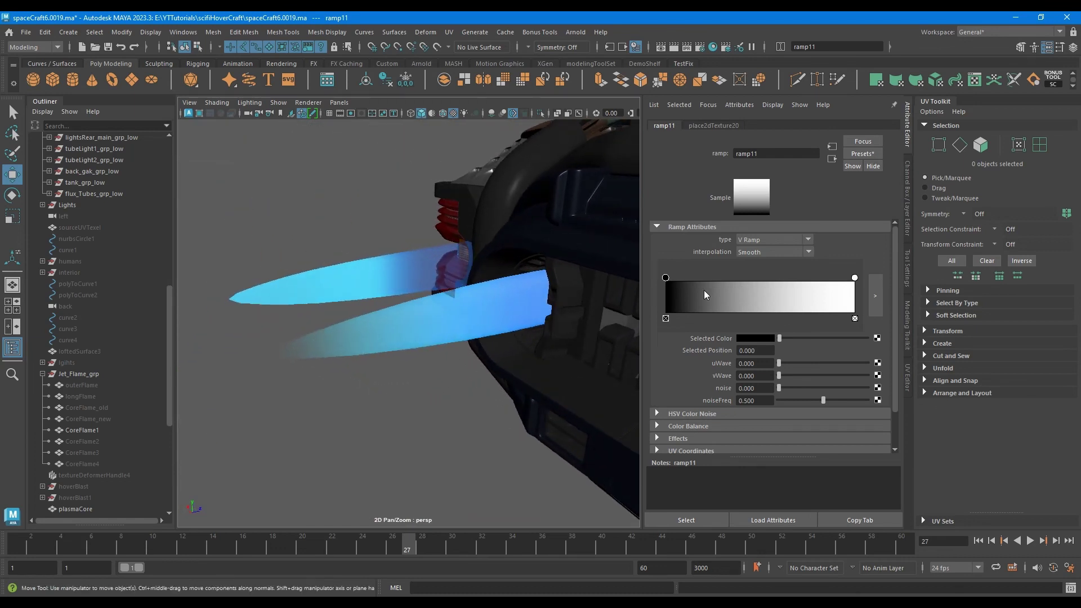
left_click_drag(665, 278, 631, 290)
left_click(758, 253)
left_click(746, 330)
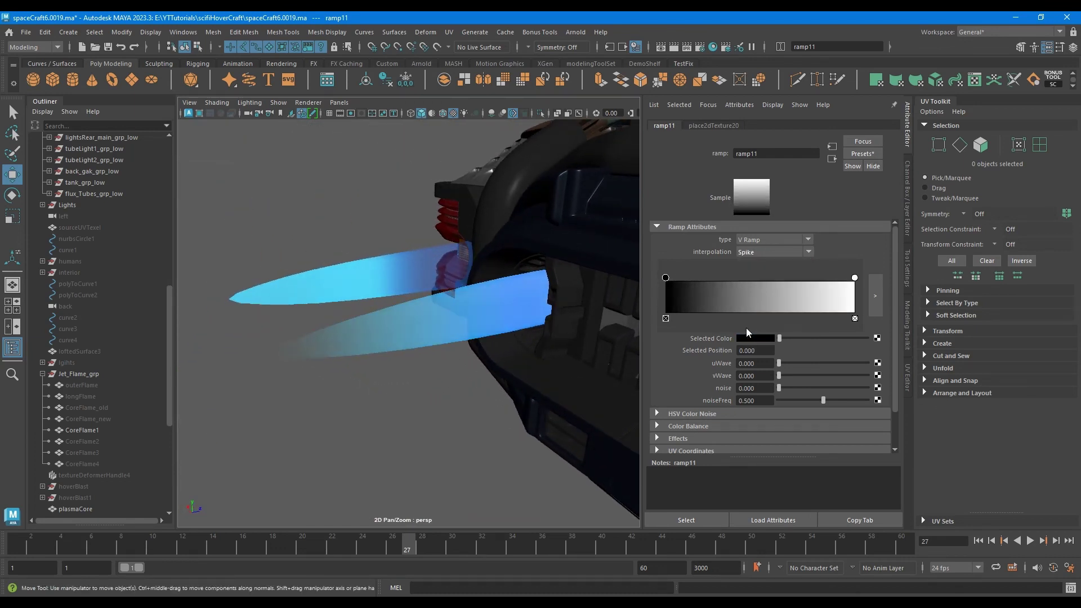
left_click(765, 253)
left_click(746, 322)
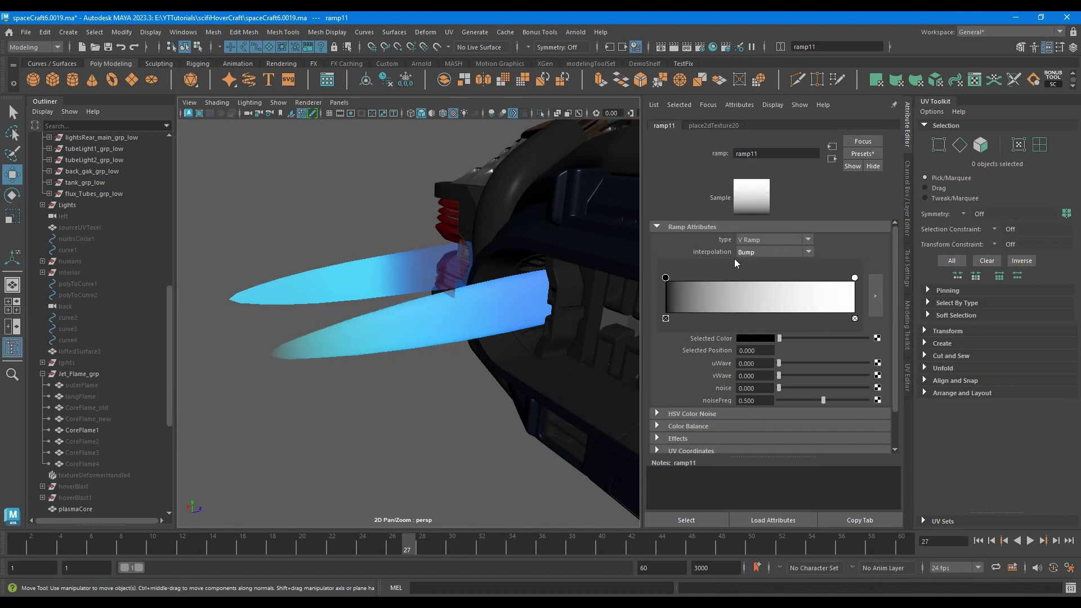
left_click(751, 252)
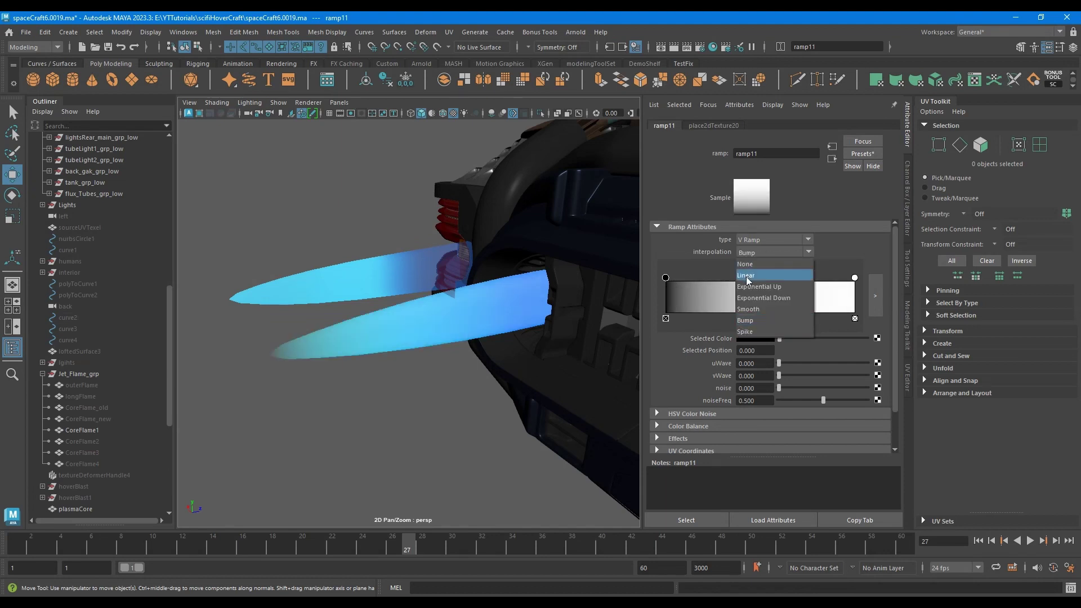
left_click(747, 277)
Inspect the new flame's transparent tip beside the CoreFlame1 reference from several angles
left_click_drag(394, 320, 608, 347, "alt")
left_click(585, 341)
scroll(562, 346, "down", 5)
left_click_drag(496, 329, 385, 301, "alt")
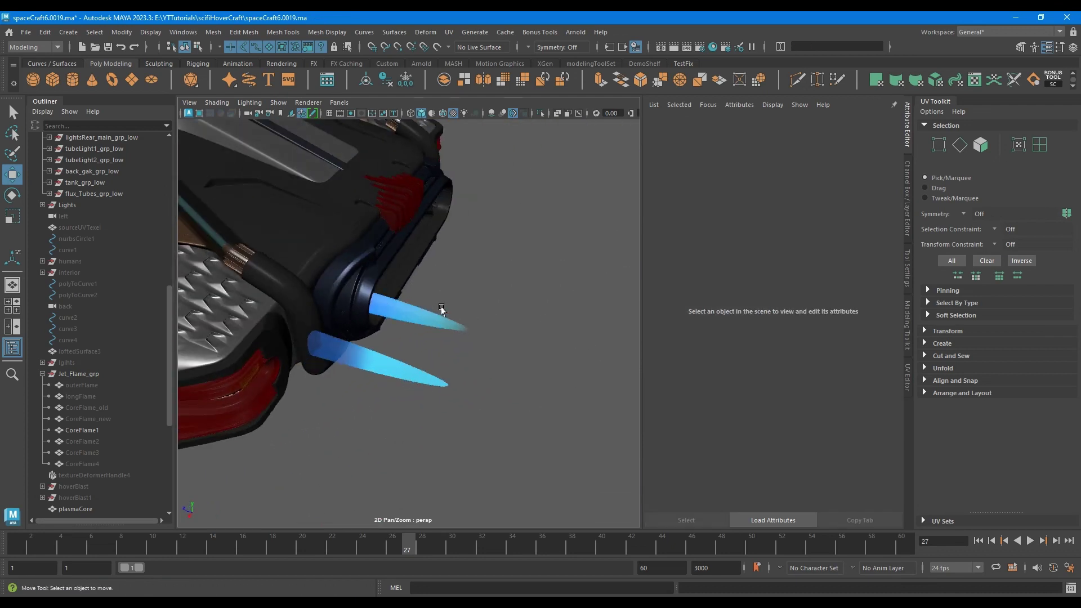
scroll(456, 338, "up", 3)
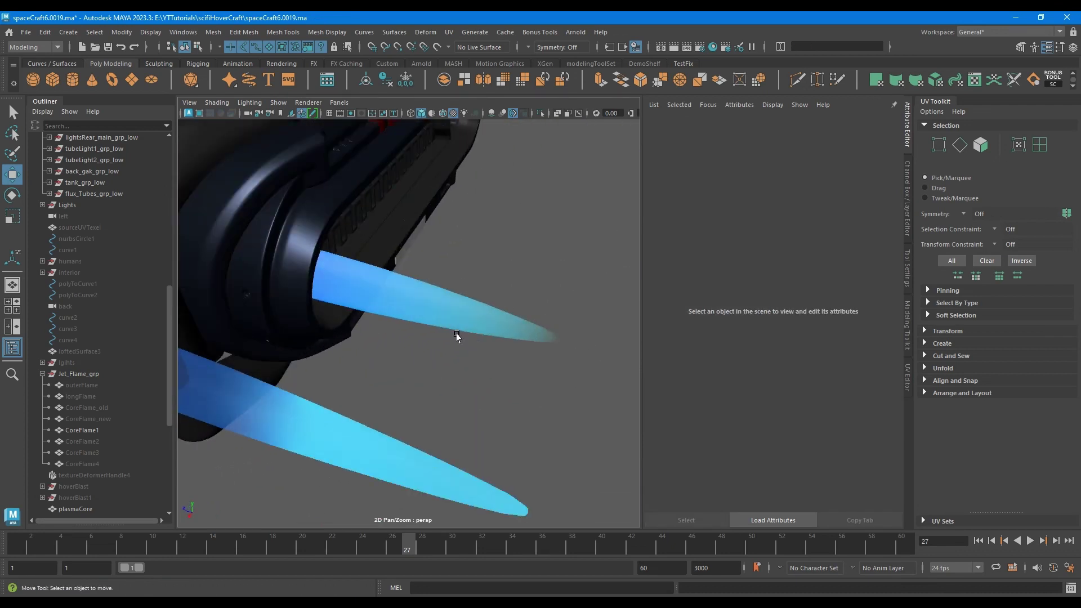
left_click_drag(468, 327, 364, 358, "alt")
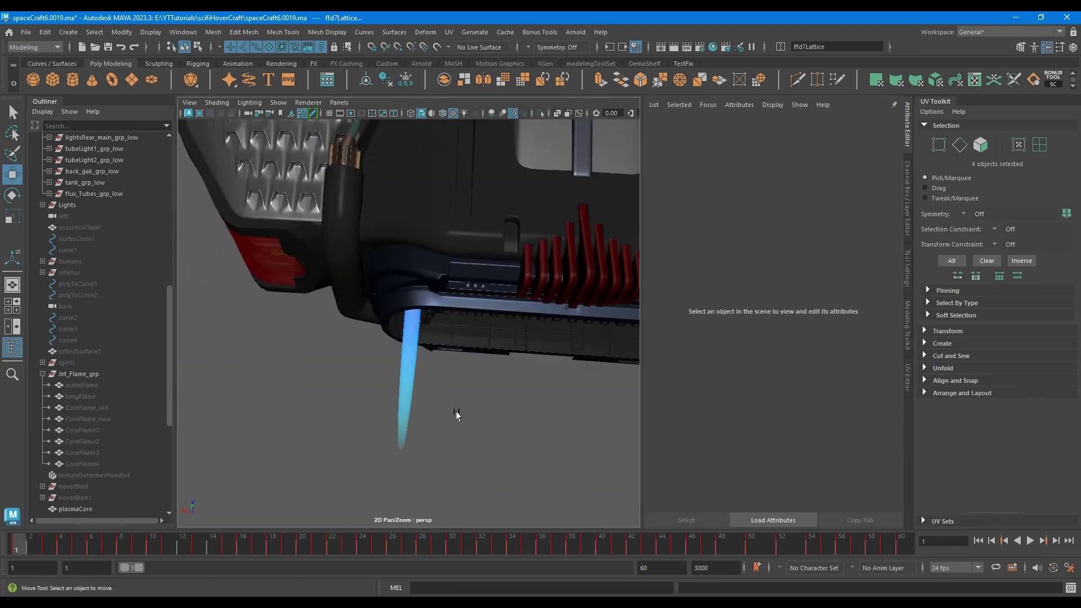
Add a Lattice deformer to the new flame mesh and set its T divisions to 2
left_click(406, 400)
left_click_drag(325, 410, 549, 377, "alt")
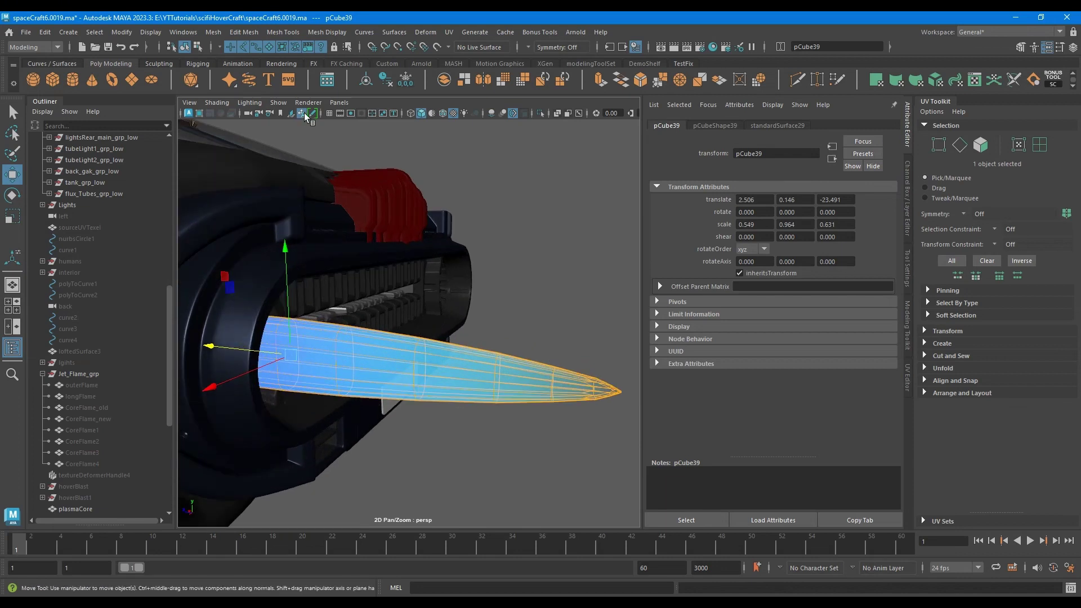
left_click(425, 32)
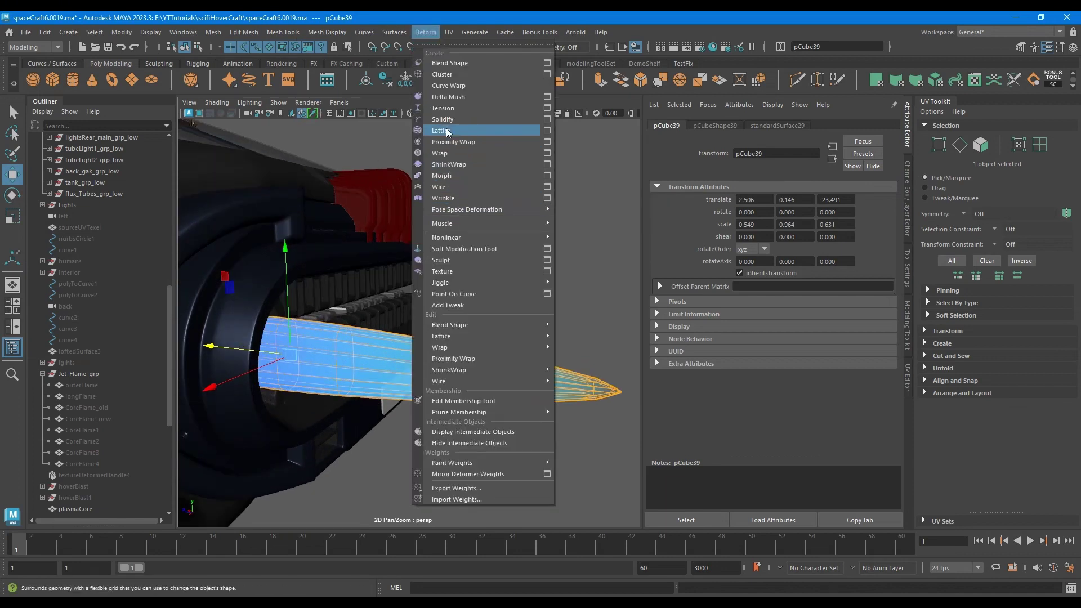
left_click(444, 130)
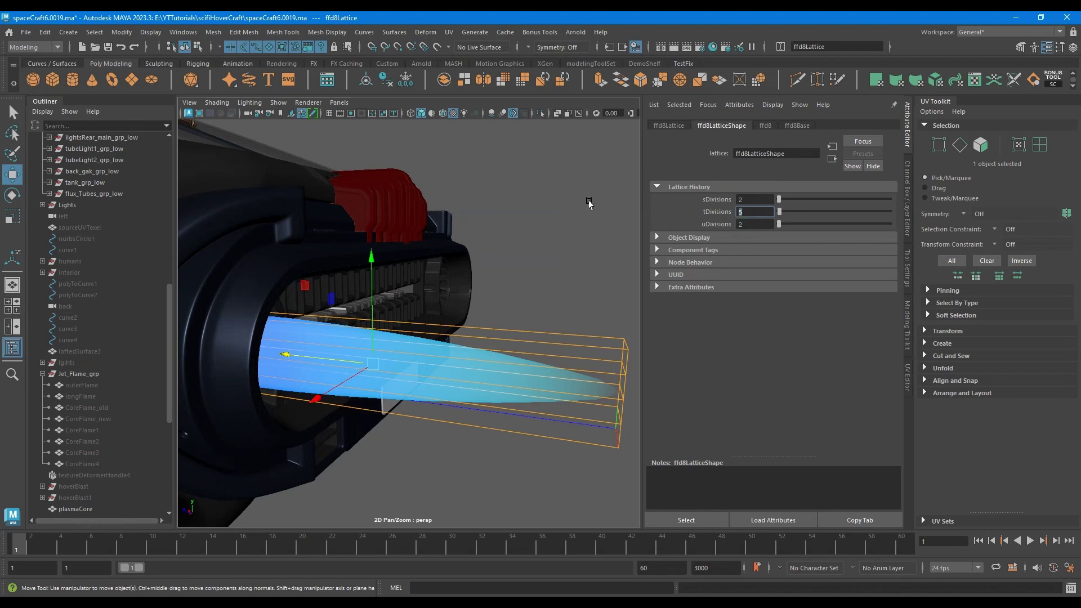
type("2")
key("Return")
Isolate the lattice, snap its pivot to the end face at the thruster, and show the whole scene again
left_click_drag(586, 201, 465, 324, "alt")
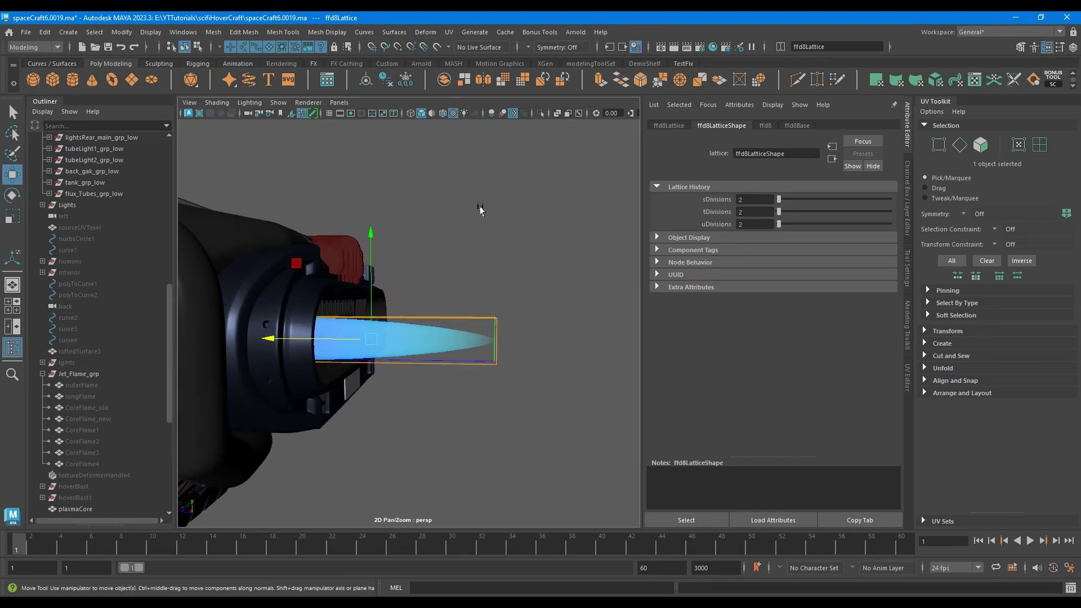
left_click(540, 113)
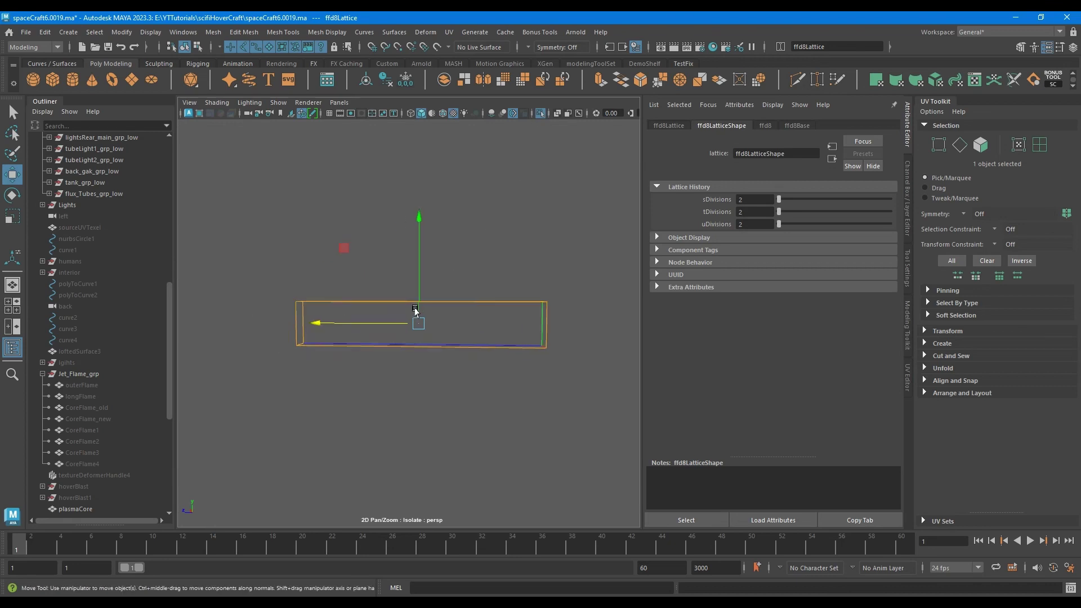
key("d")
key("v")
left_click_drag(319, 325, 318, 325)
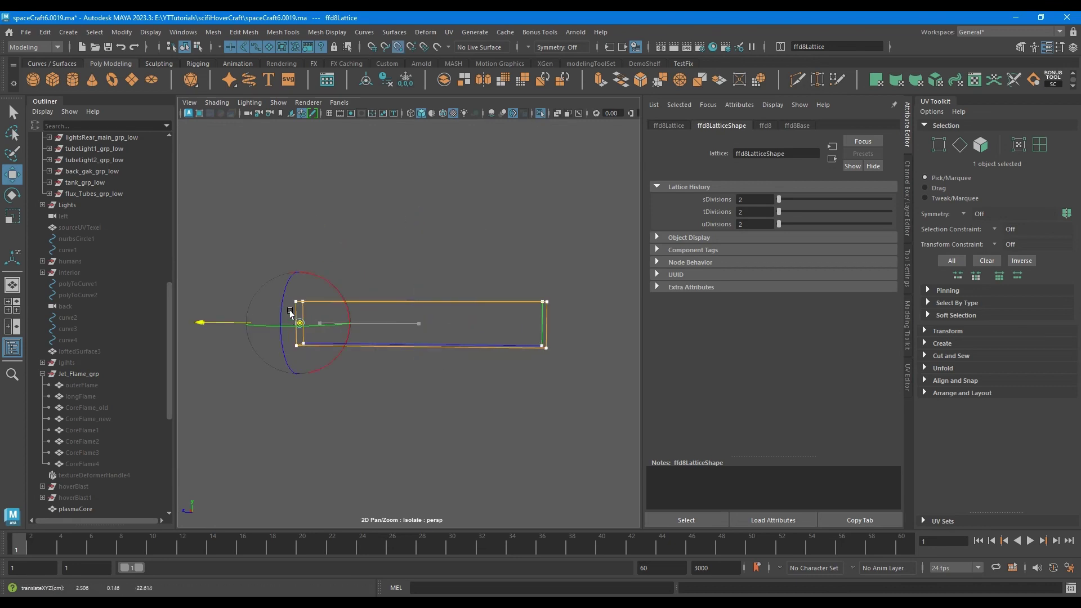
key("d")
left_click_drag(405, 322, 341, 326, "alt")
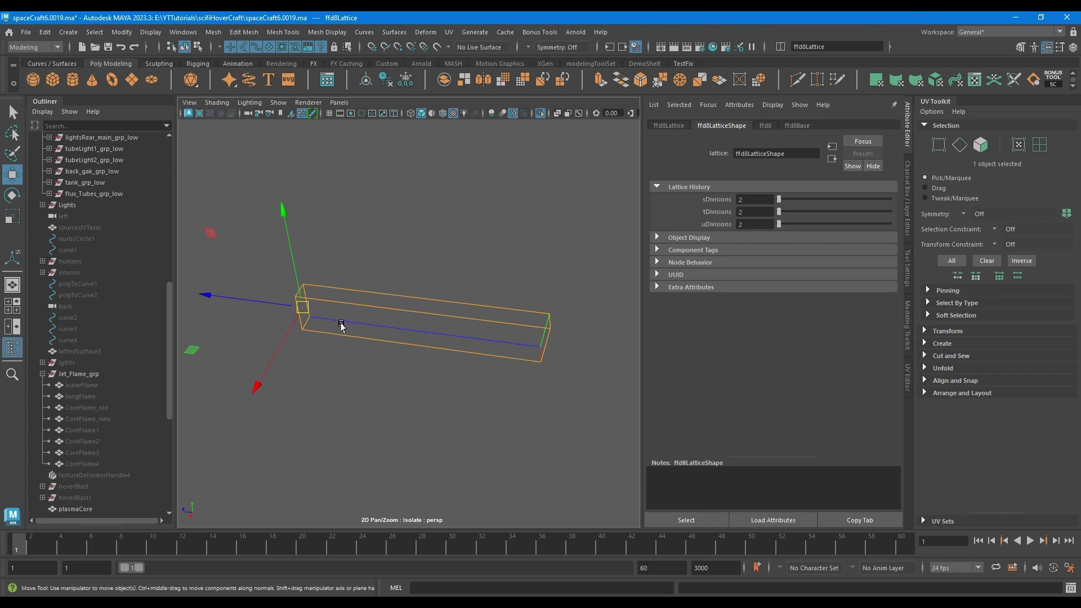
left_click(540, 113)
Keyframe the lattice's scale at frame 1 and stretch it along the flame's length at frame 4
left_click_drag(495, 315, 299, 360, "alt")
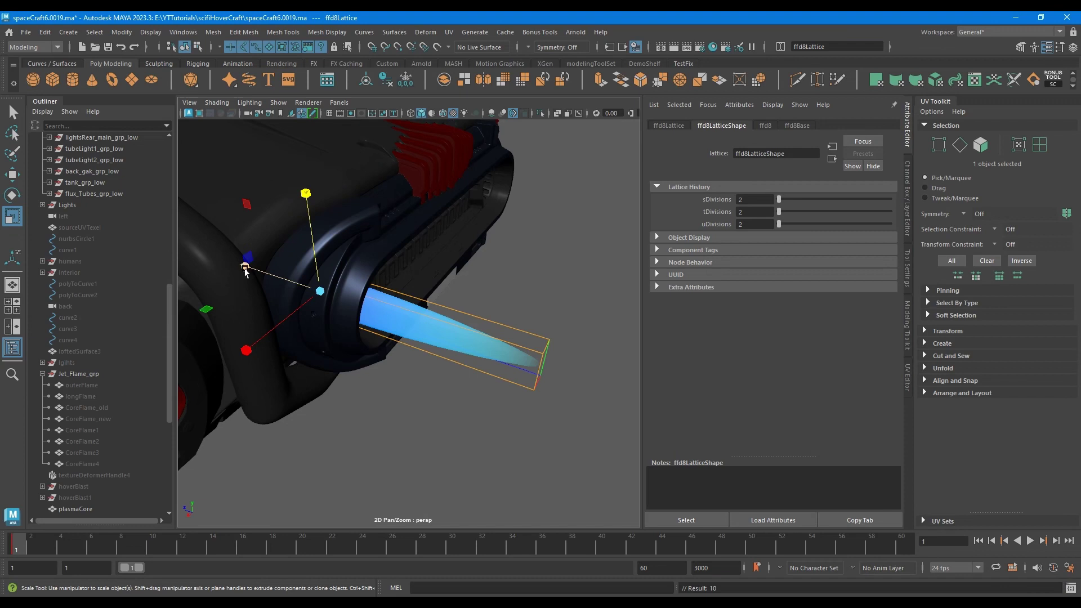
left_click_drag(245, 267, 235, 266)
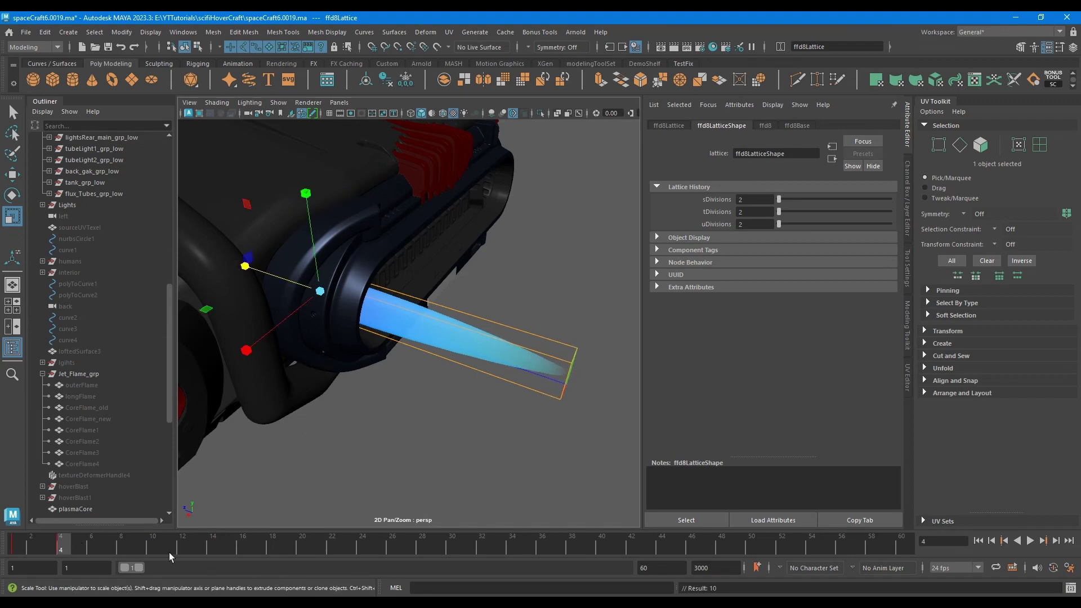
key("alt+v")
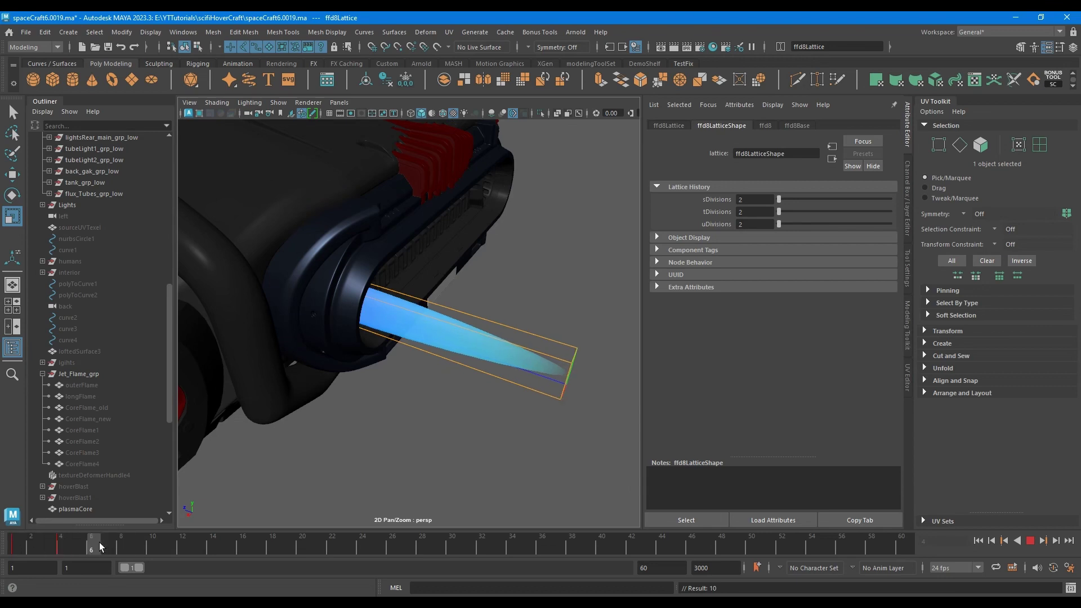
Shorten the lattice along the flame's length at frame 6 and stretch it to about 5.55 at frame 8
left_click(99, 542)
left_click_drag(242, 265, 248, 267)
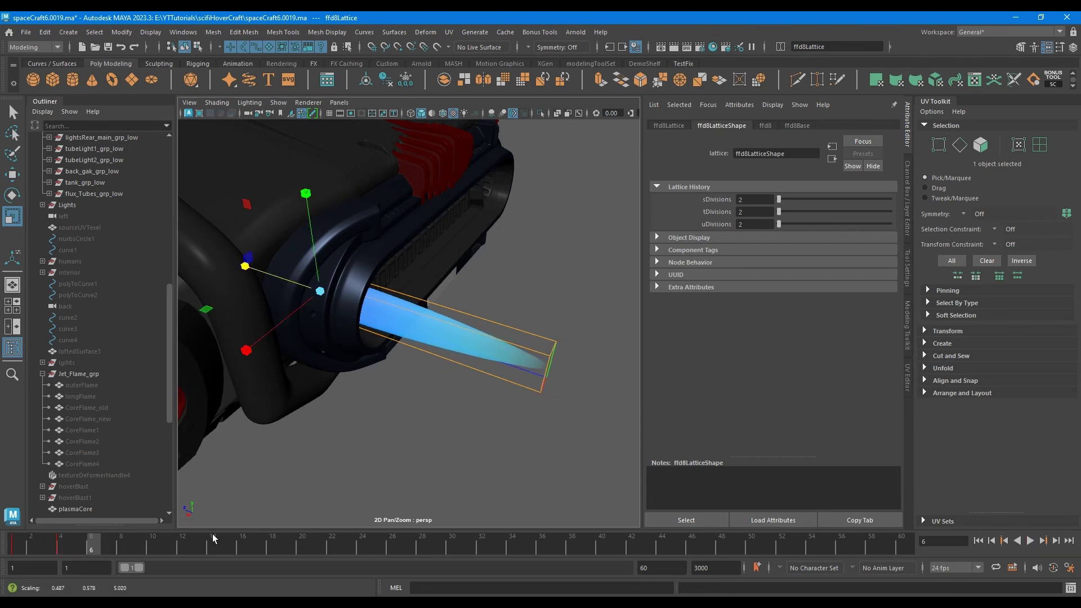
mouse_move(114, 549)
left_mouse_down()
mouse_move(35, 545)
mouse_move(120, 542)
left_mouse_up()
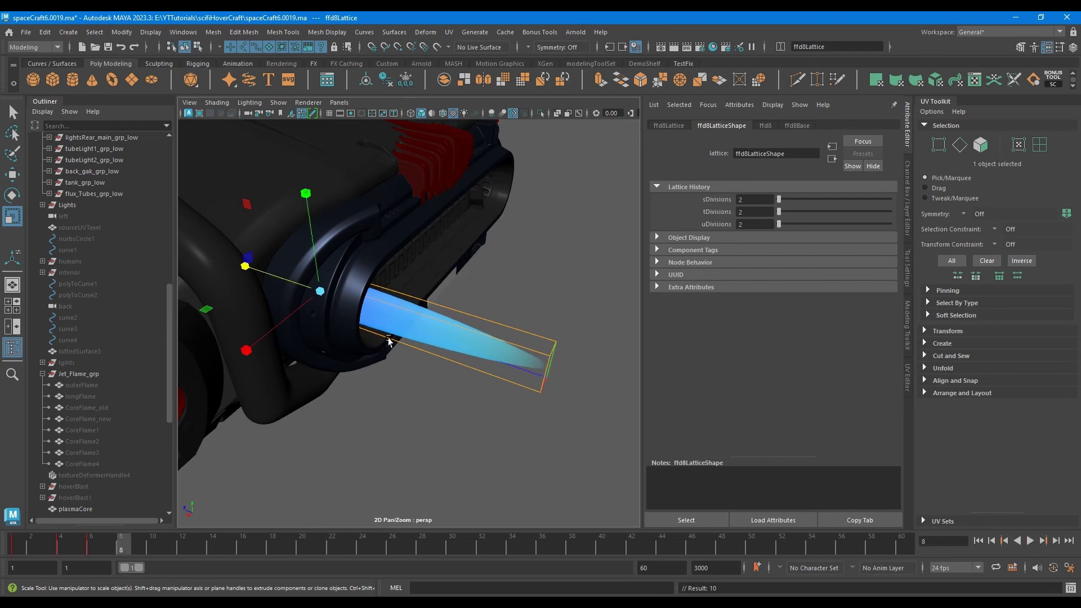
left_click_drag(245, 268, 244, 266)
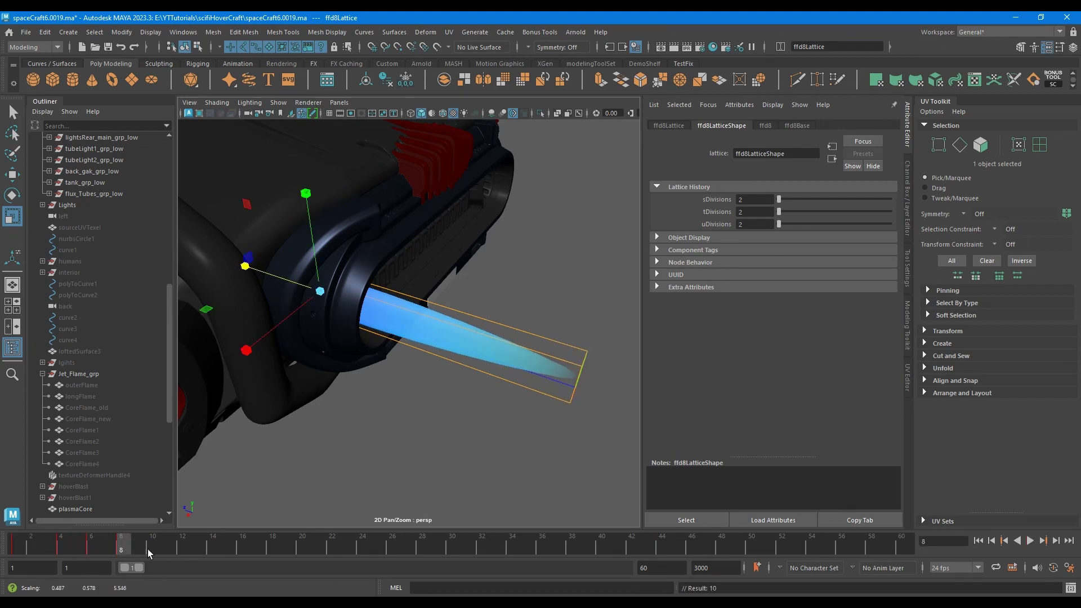
Play back the lattice's scale animation to check the flame's pulsing
key("alt+v")
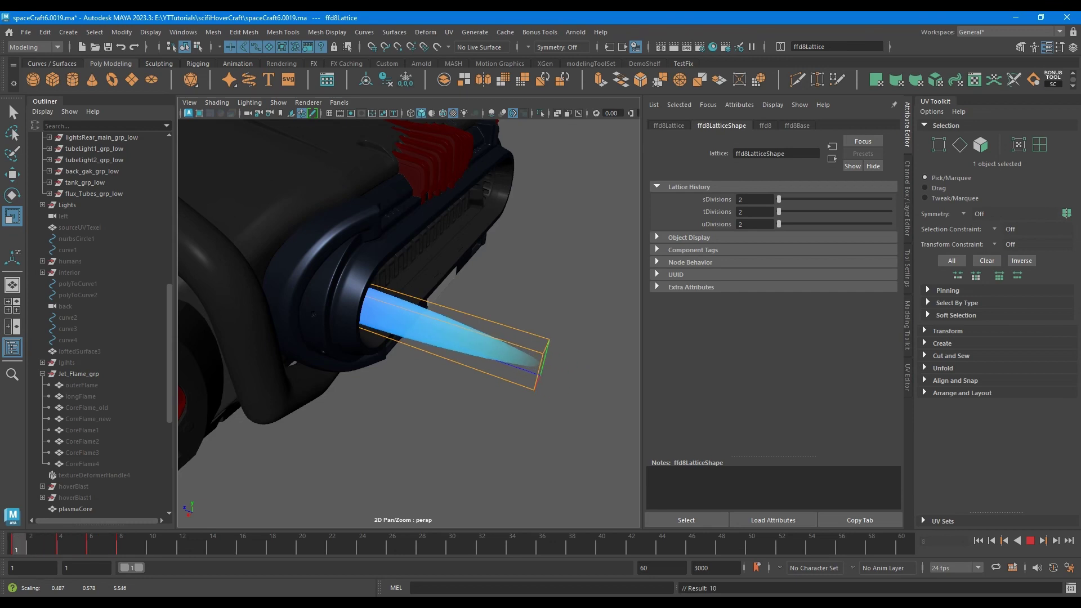
key("alt+v")
left_click(1031, 539)
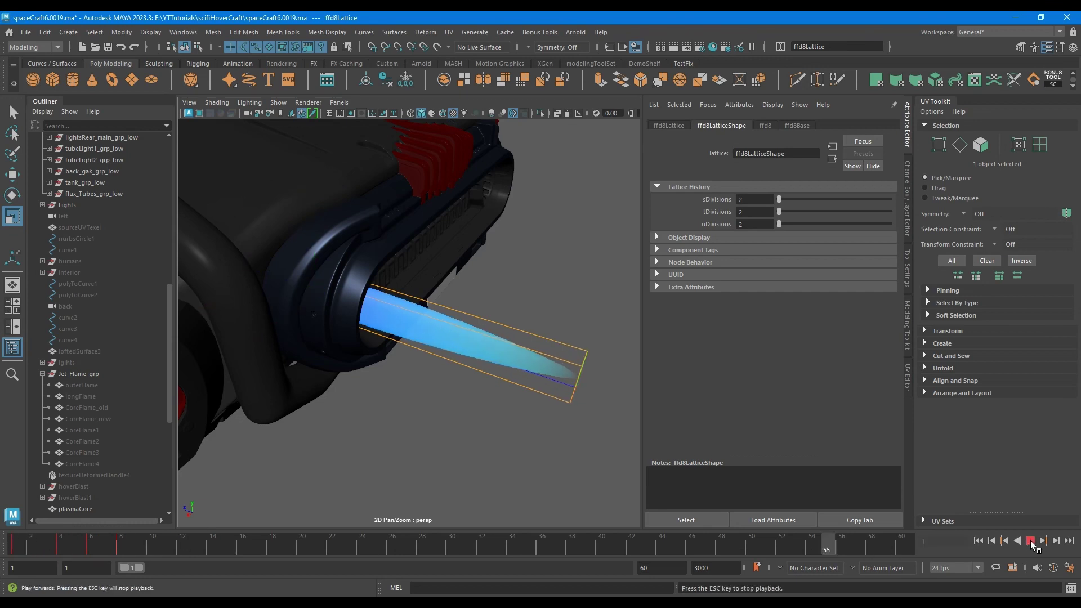
left_click(1031, 540)
Copy the lattice's scale keys from frames 1 to 8, paste them at frame 10, and play the animation
left_click_drag(155, 547, 18, 549, "shift")
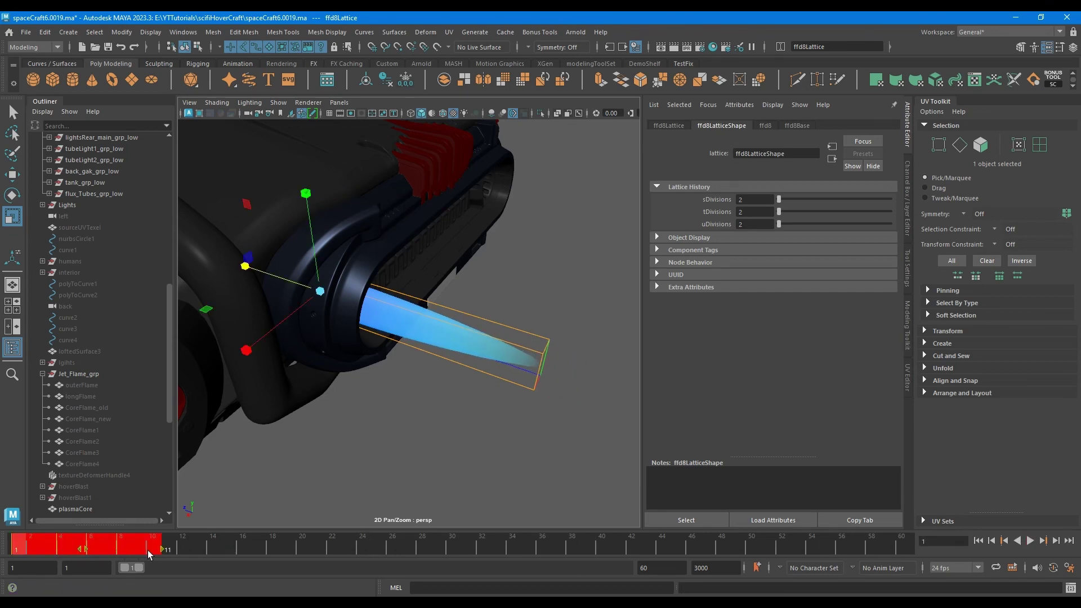
left_click(197, 546)
left_click_drag(120, 546, 23, 543, "shift")
right_click(60, 544)
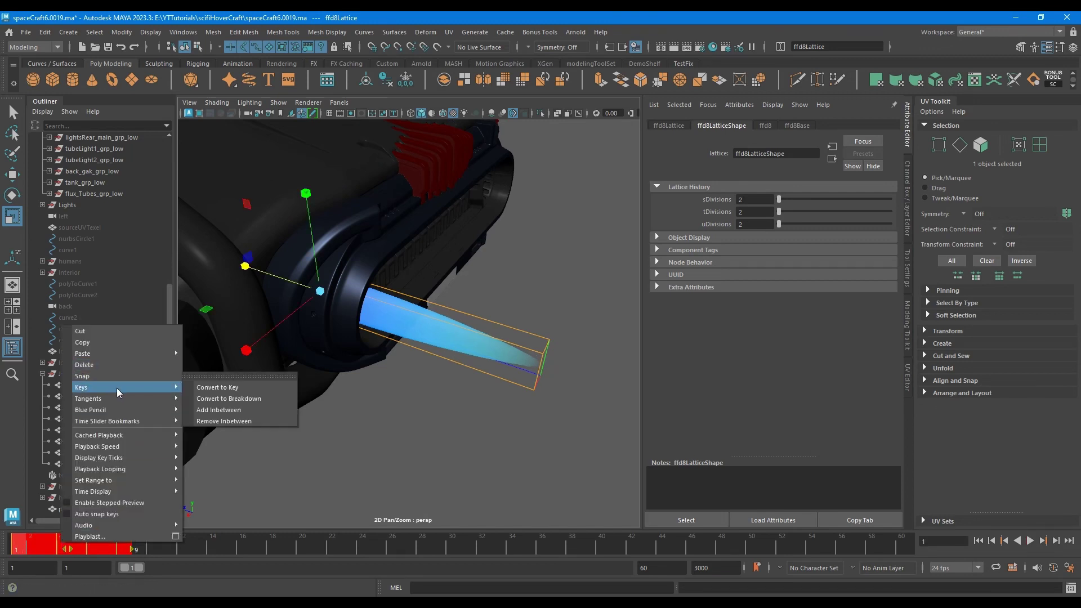
left_click(91, 343)
left_click(136, 548)
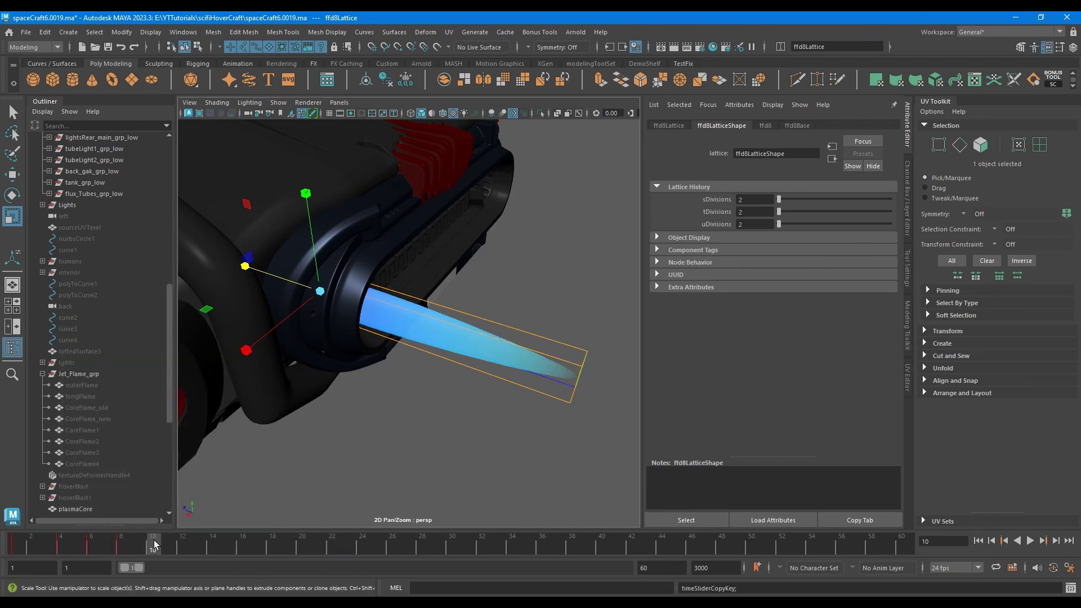
right_click(154, 544)
mouse_move(259, 352)
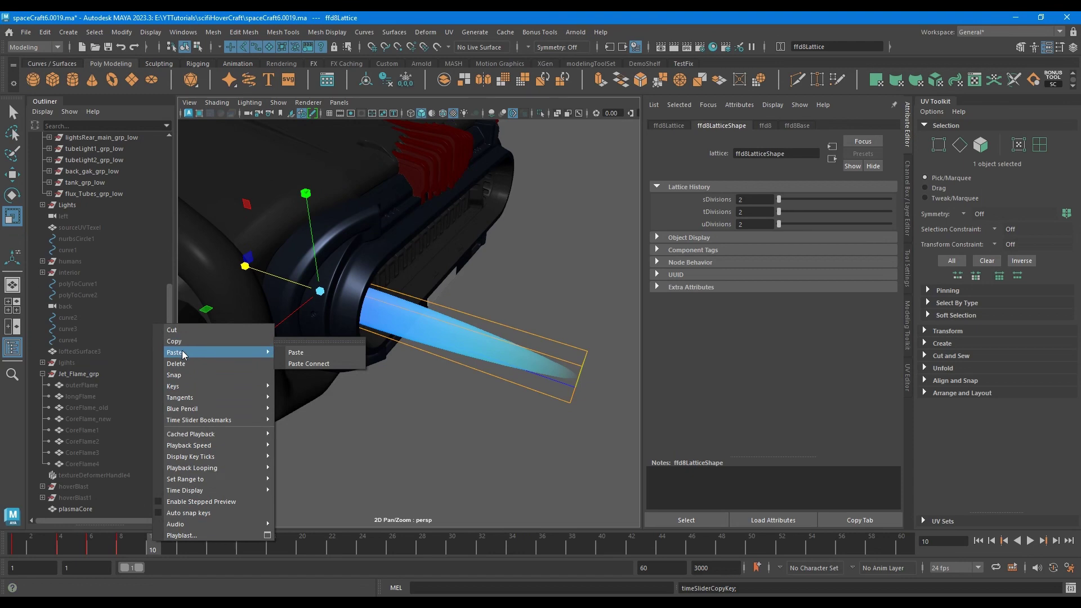
left_click(294, 351)
key("alt+v")
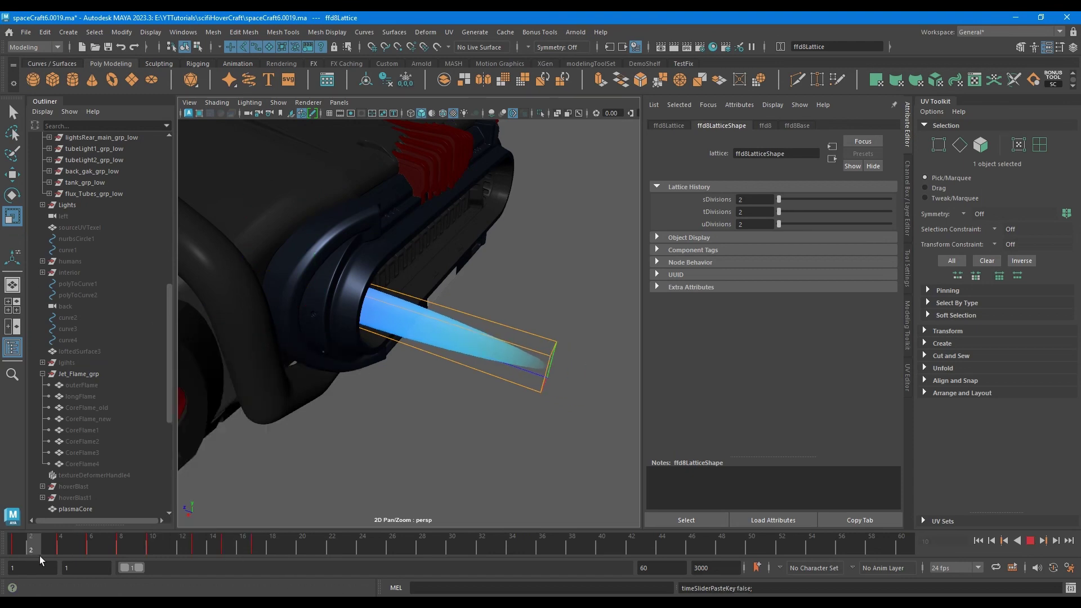
Paste the copied lattice scale keys at frames 19, 28 and 37
right_click(310, 544)
mouse_move(414, 353)
left_click(450, 353)
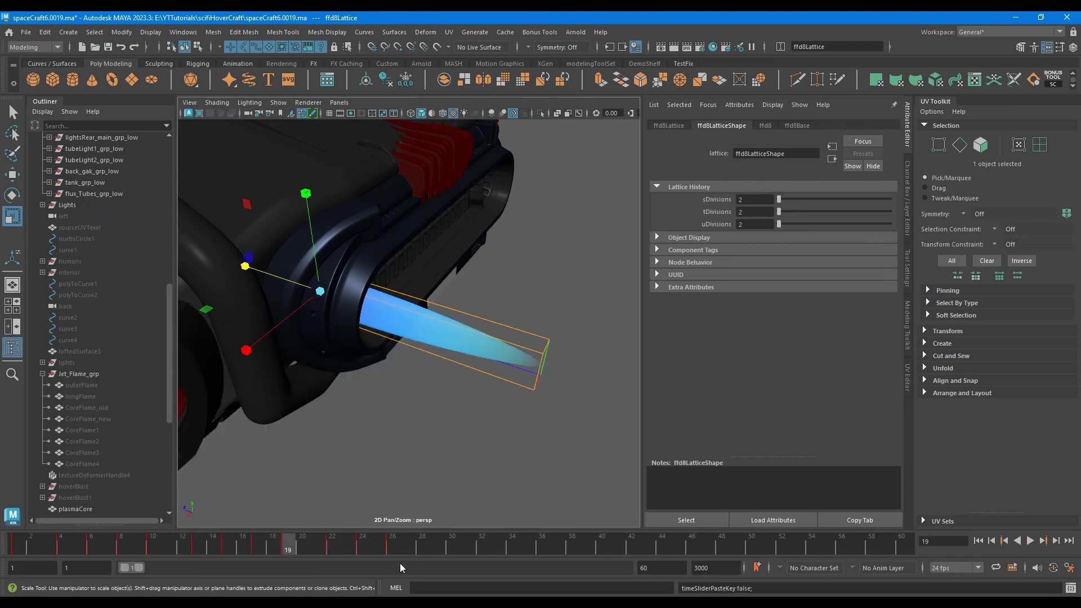
left_click(419, 546)
right_click(419, 546)
mouse_move(523, 353)
left_click(569, 355)
left_click(553, 546)
right_click(553, 546)
mouse_move(658, 354)
left_click(698, 354)
Continue the pulsing to the end of the timeline by pasting the copied lattice scale keys at frames 46 and 54
left_click(683, 544)
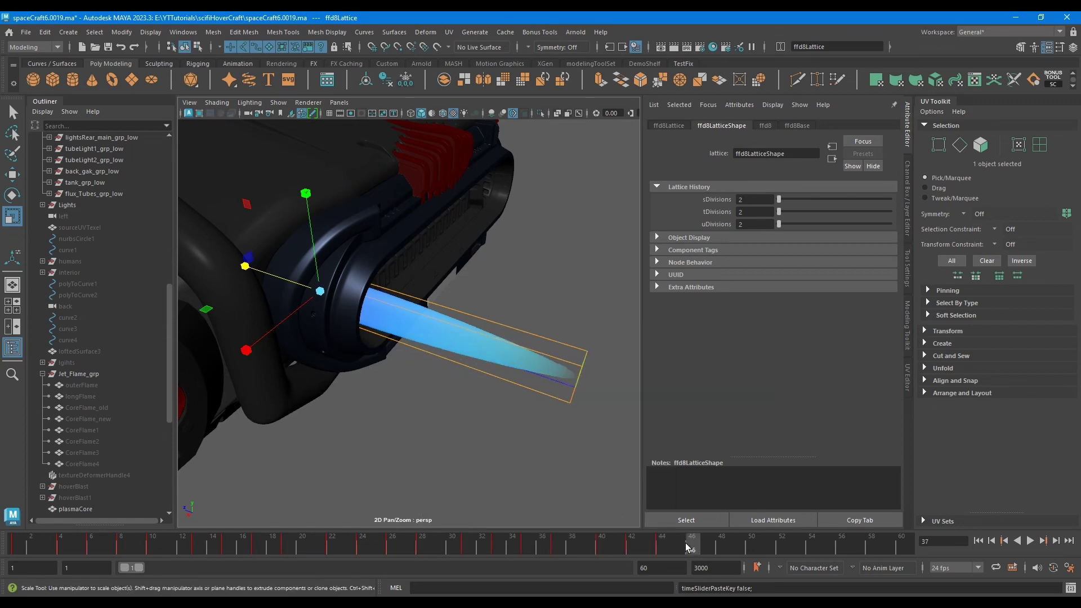
right_click(683, 543)
mouse_move(788, 353)
left_click(827, 353)
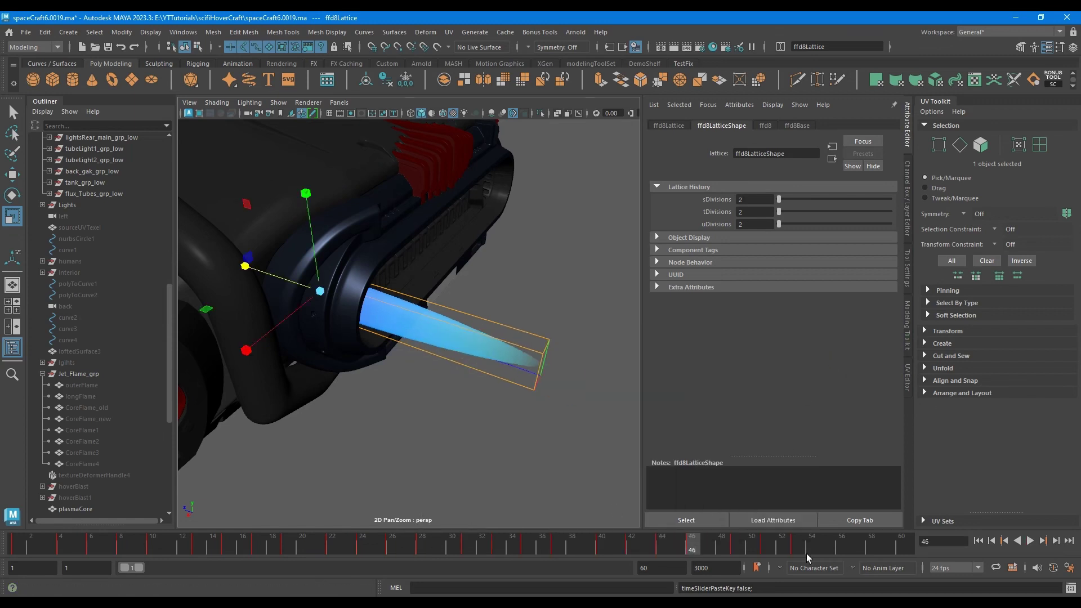
left_click(809, 549)
right_click(808, 546)
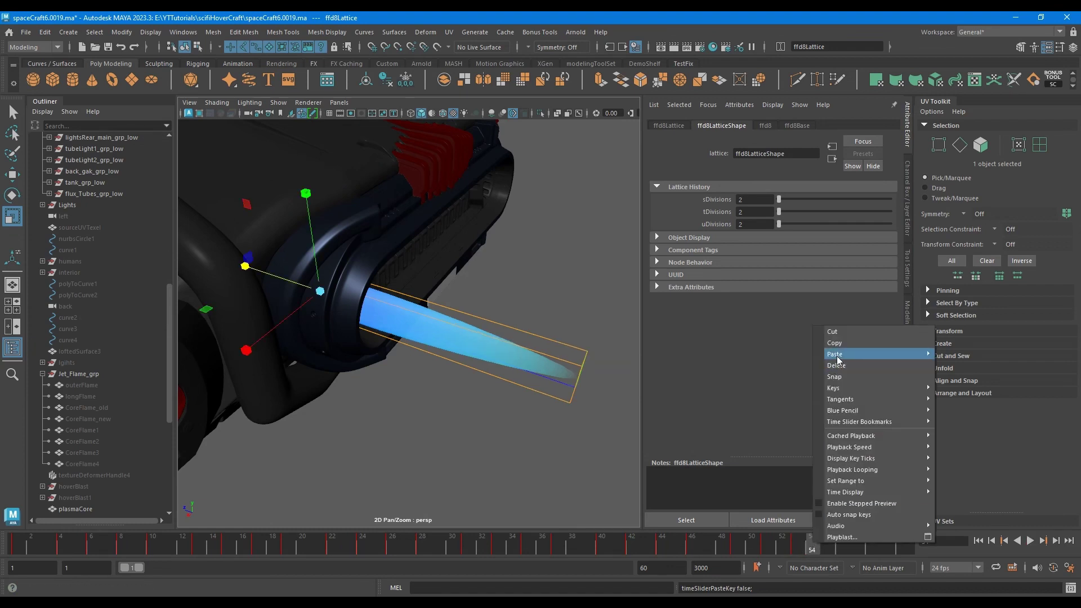
mouse_move(900, 353)
left_click(960, 355)
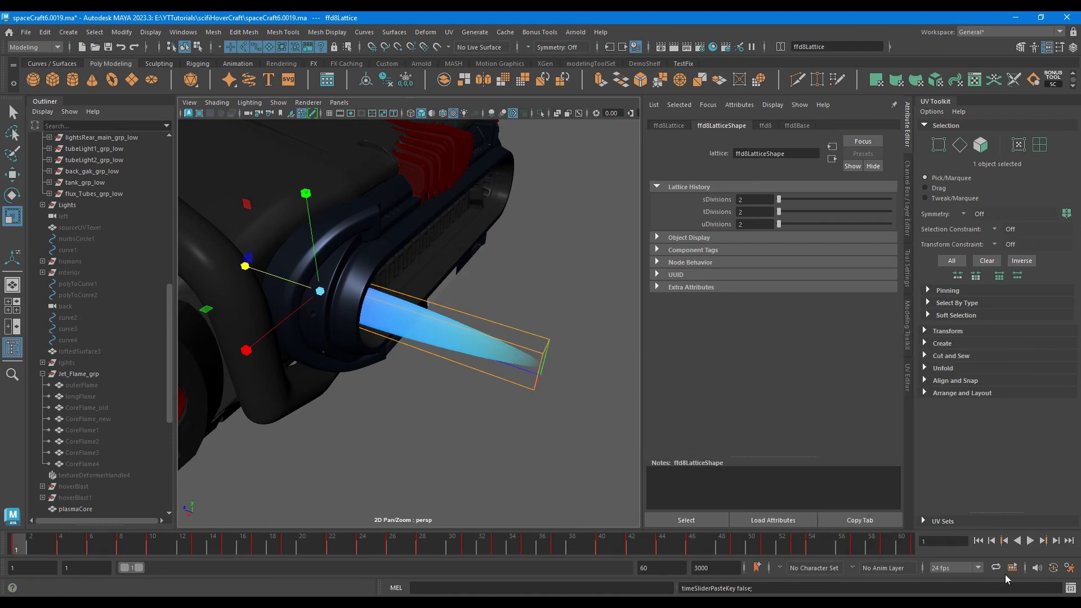
Play back the full flame animation from a side angle, stop it, and clear the lattice selection
left_click(1030, 540)
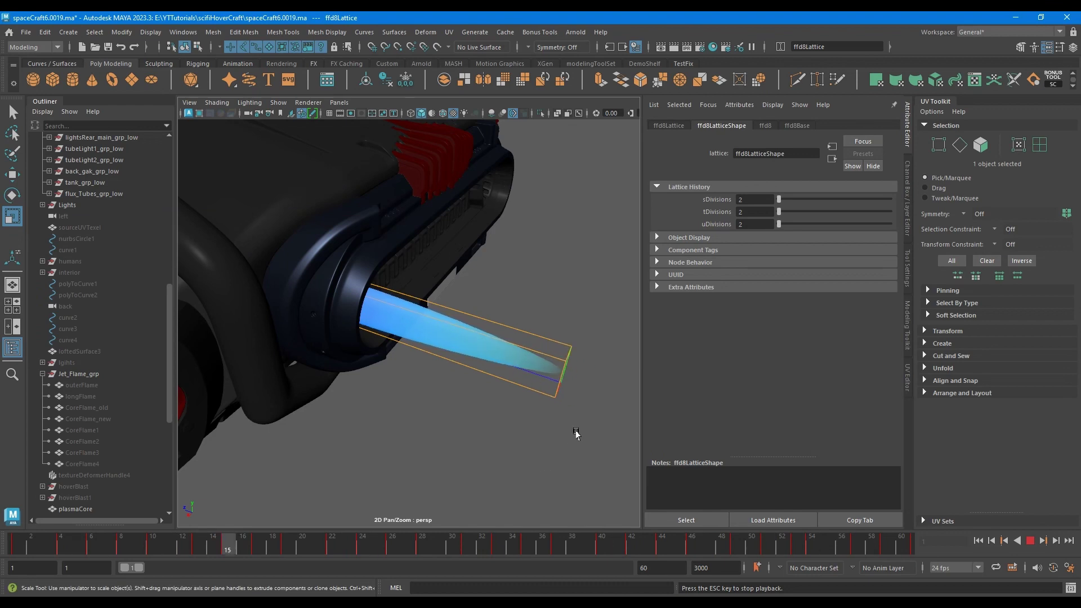
left_click_drag(564, 423, 461, 405, "alt")
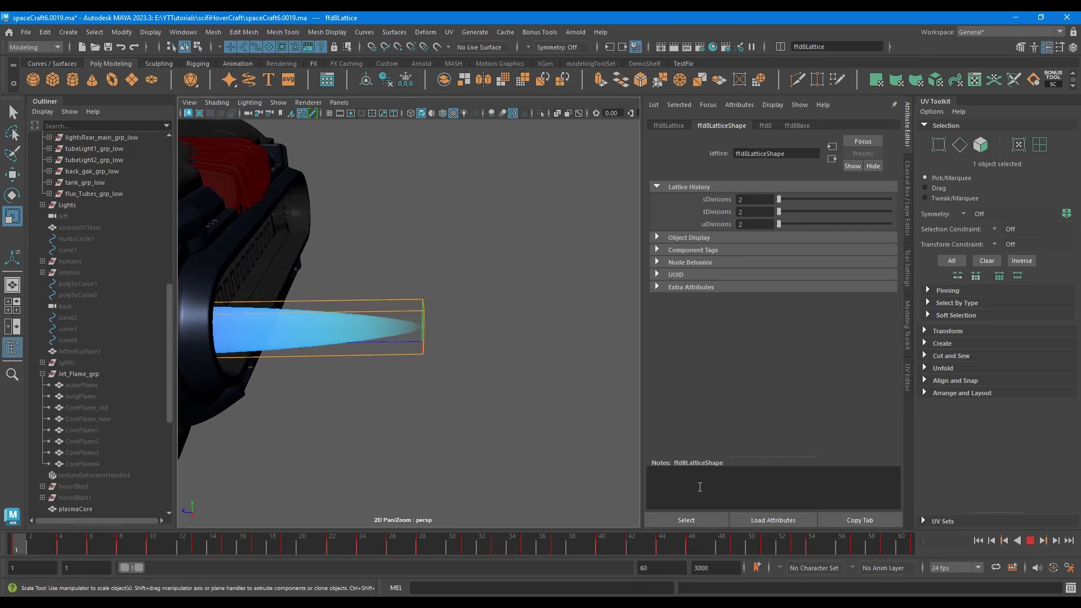
left_click(1029, 541)
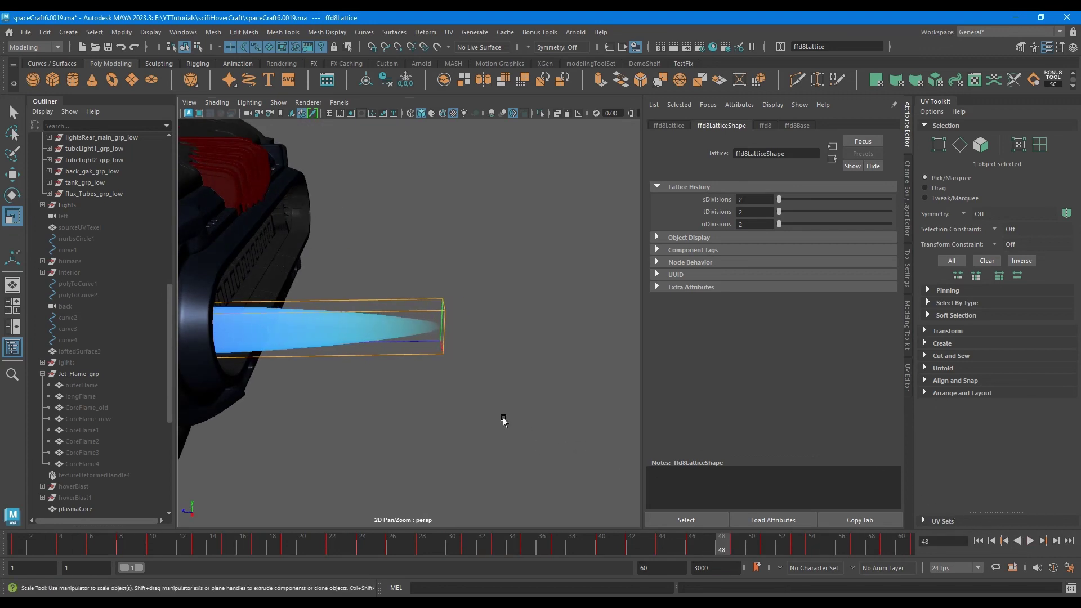
left_click(503, 420)
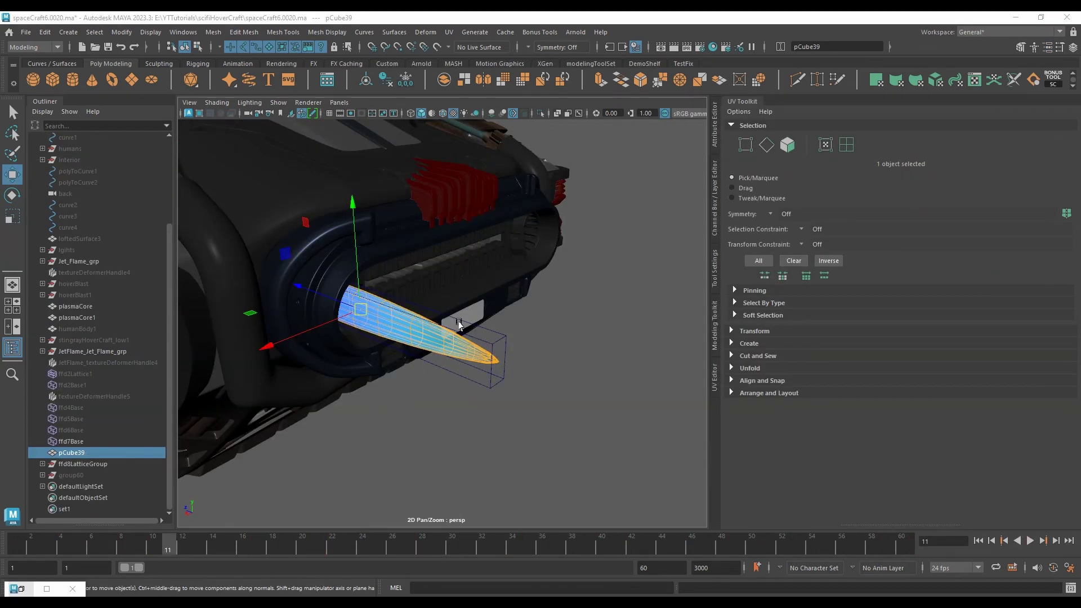
Select the jet flame mesh inside the lattice and duplicate it
left_click_drag(459, 324, 484, 336, "alt")
left_click(550, 353)
left_click(448, 355)
key("ctrl+d")
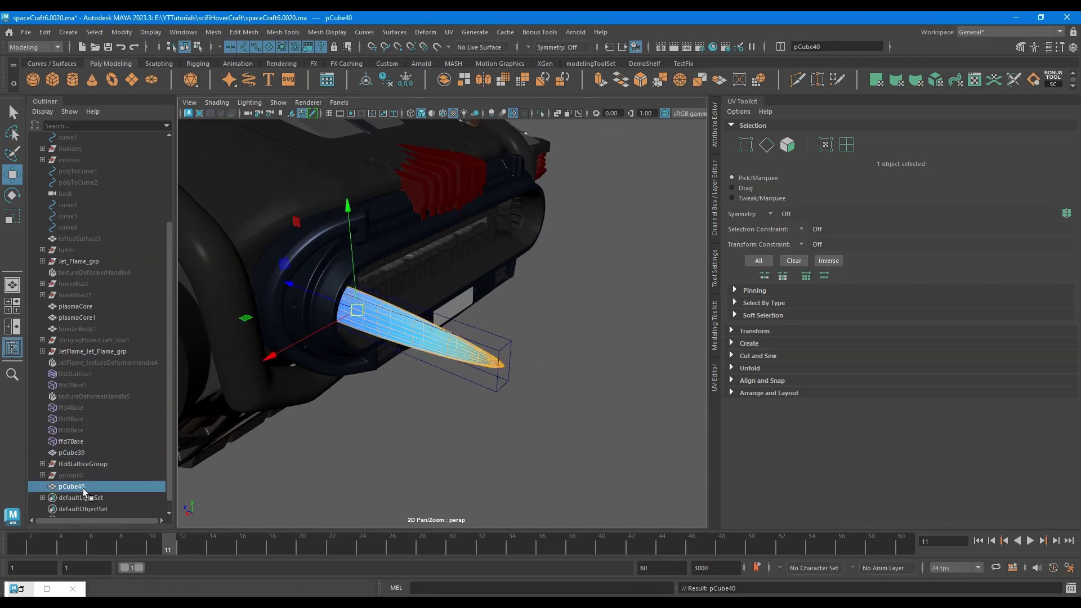
Scale the duplicate flame slightly larger so that it surrounds the original, and adjust its length
left_click_drag(441, 317, 451, 344, "alt")
scroll(451, 344, "up", 3)
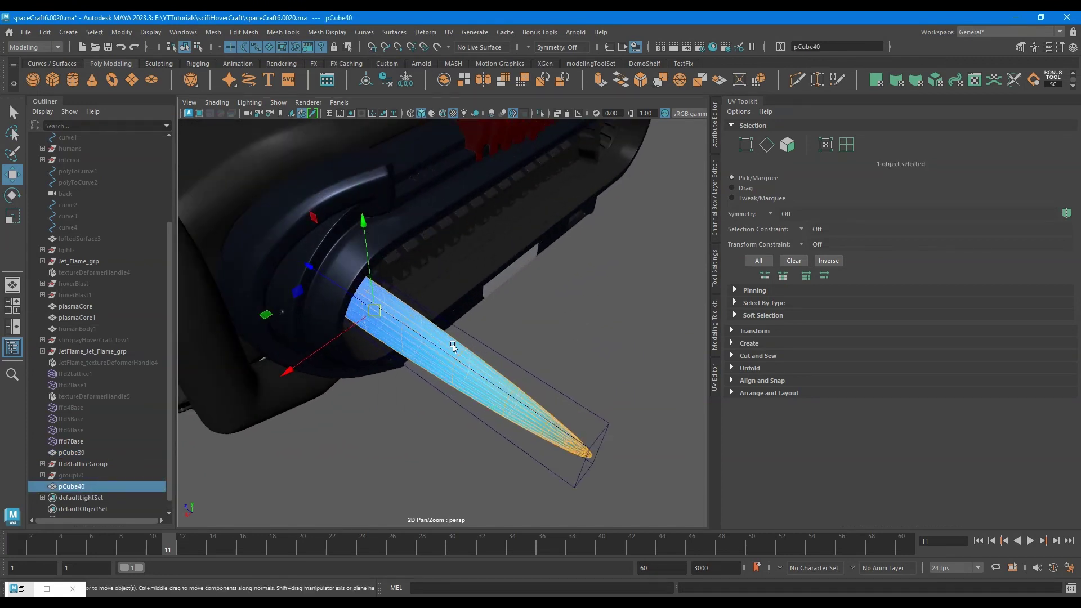
key("r")
left_click_drag(375, 311, 392, 309)
left_click_drag(311, 267, 317, 272)
left_click_drag(321, 276, 388, 217, "alt")
left_click_drag(459, 303, 360, 315, "alt")
left_click_drag(304, 336, 495, 304)
middle_click_drag(619, 292, 495, 281, "alt")
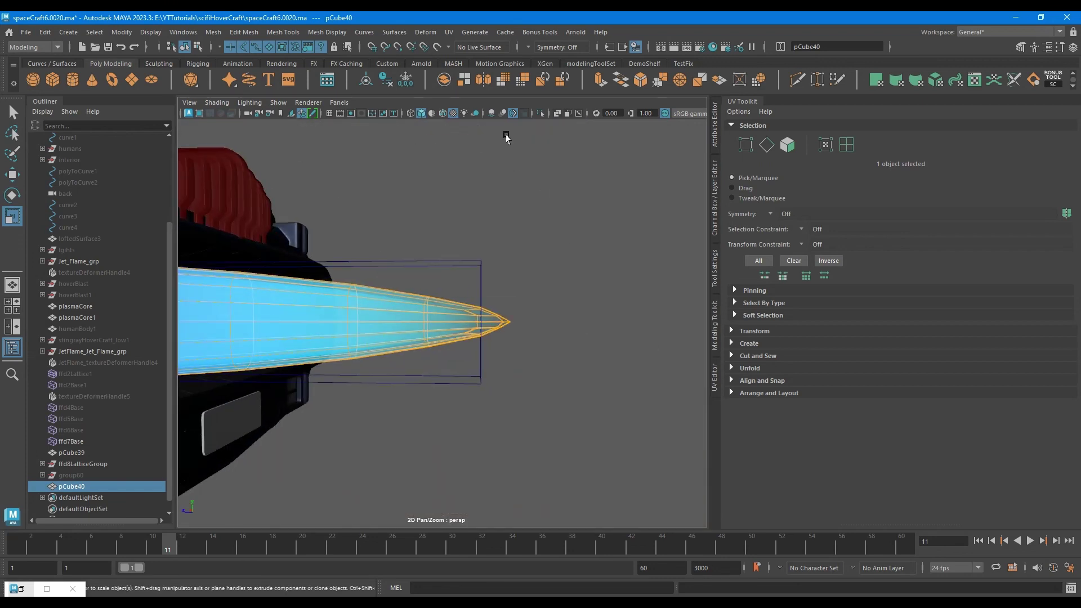
Isolate the duplicate flame and delete the faces forming its pointed tip
left_click(540, 113)
right_click_drag(515, 288, 517, 331)
left_click_drag(563, 385, 445, 282)
key("Delete")
Select separate edges around the duplicate's open rim and move them back along the flame's length to form notches
left_click_drag(634, 307, 523, 356, "alt")
right_click_drag(425, 344, 423, 305)
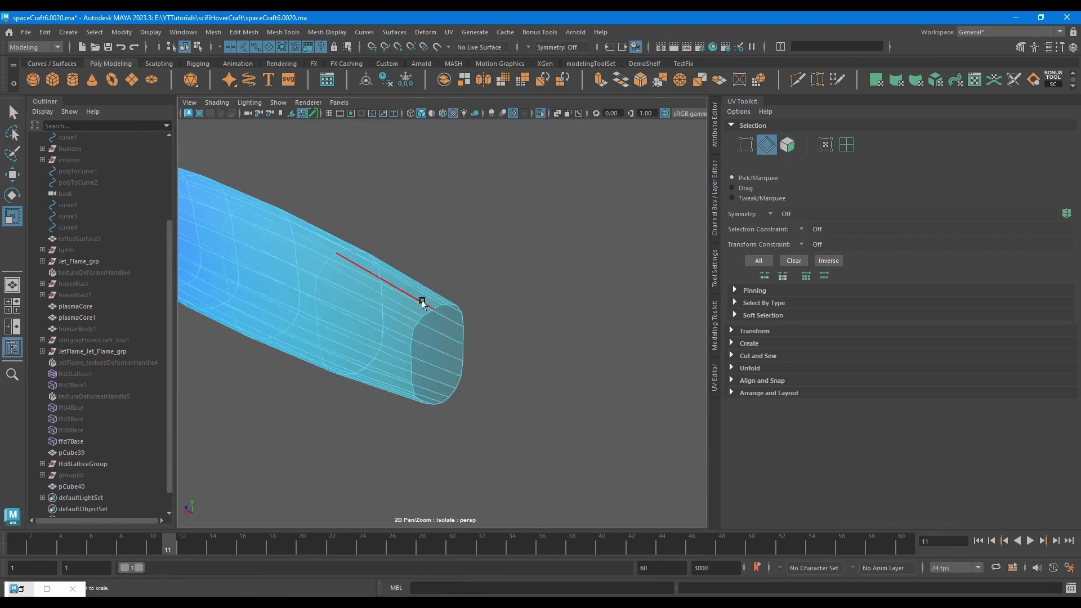
double_click(435, 305)
left_click_drag(450, 327, 401, 350, "alt")
key("q")
key("w")
left_click(405, 414, "shift")
left_click_drag(416, 414, 501, 394, "alt")
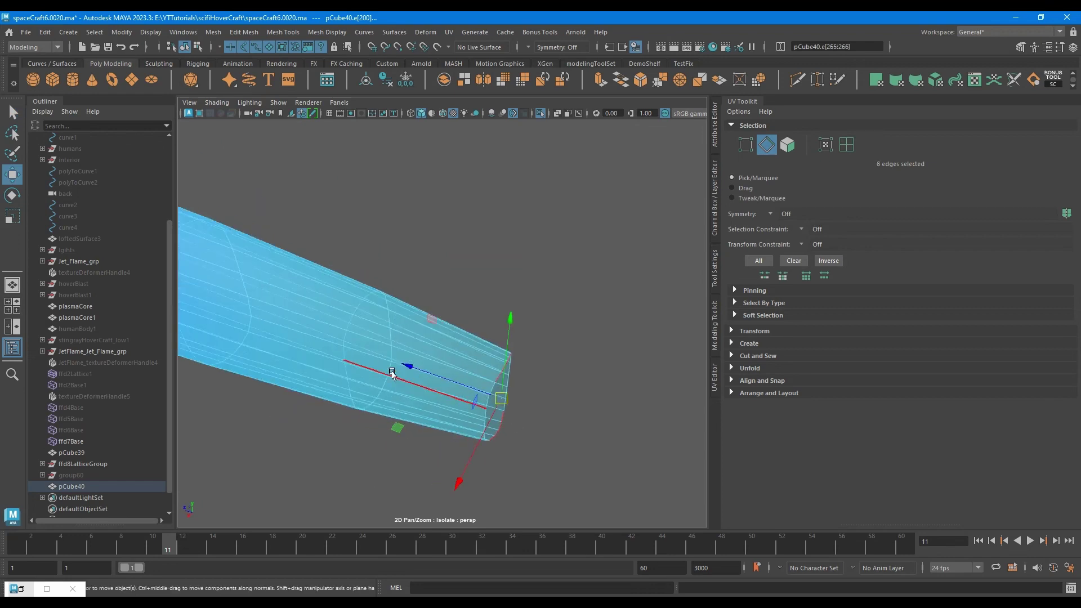
left_click_drag(406, 367, 414, 369)
Refine the notched rim by moving four of its edges along the flame's length, and return to object selection
left_click_drag(528, 391, 534, 286, "alt")
mouse_move(636, 306)
left_mouse_down("alt")
mouse_move(593, 303)
mouse_move(635, 302)
left_mouse_up("alt")
left_click_drag(419, 320, 406, 297, "ctrl")
scroll(406, 296, "up", 3)
right_click_drag(397, 307, 371, 315)
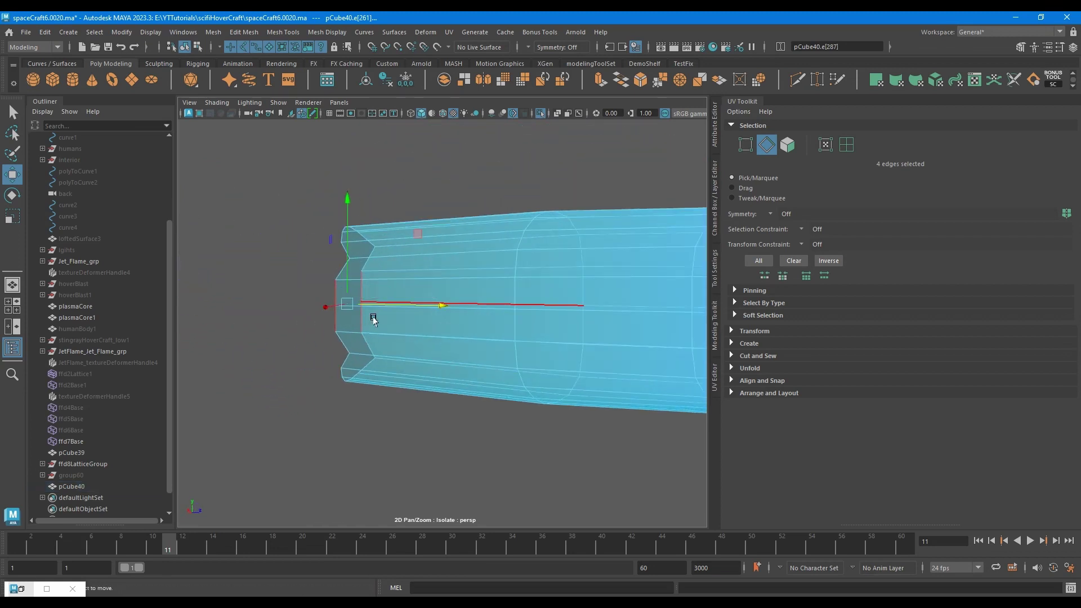
left_click_drag(369, 315, 709, 334)
right_click_drag(356, 292, 529, 178)
left_click(530, 192)
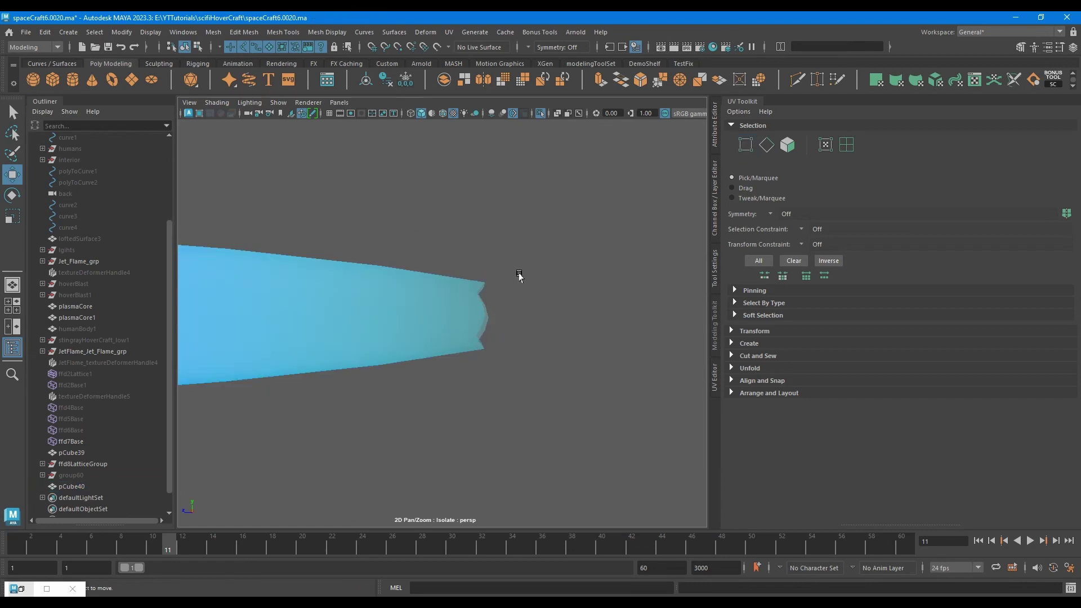
Select the notched flame copy and leave isolation so the hovercraft is displayed again
left_click_drag(519, 276, 643, 274, "alt")
left_click(449, 324)
left_click(540, 113)
Try to scale the vertices at the copy's notched end along the flame with soft selection, and undo it
right_click_drag(645, 268, 515, 259)
left_click_drag(512, 290, 534, 304)
left_click_drag(533, 315, 774, 312, "alt")
key("r")
key("b")
left_click_drag(555, 301, 474, 395, "alt")
left_click_drag(396, 344, 386, 309, "alt")
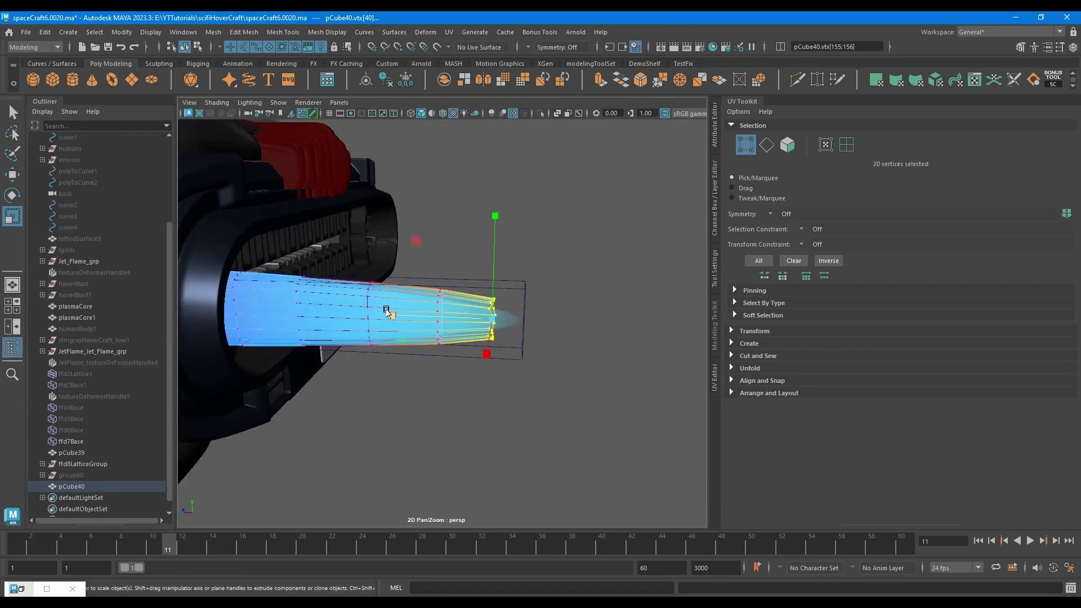
key("ctrl+z")
key("ctrl+z")
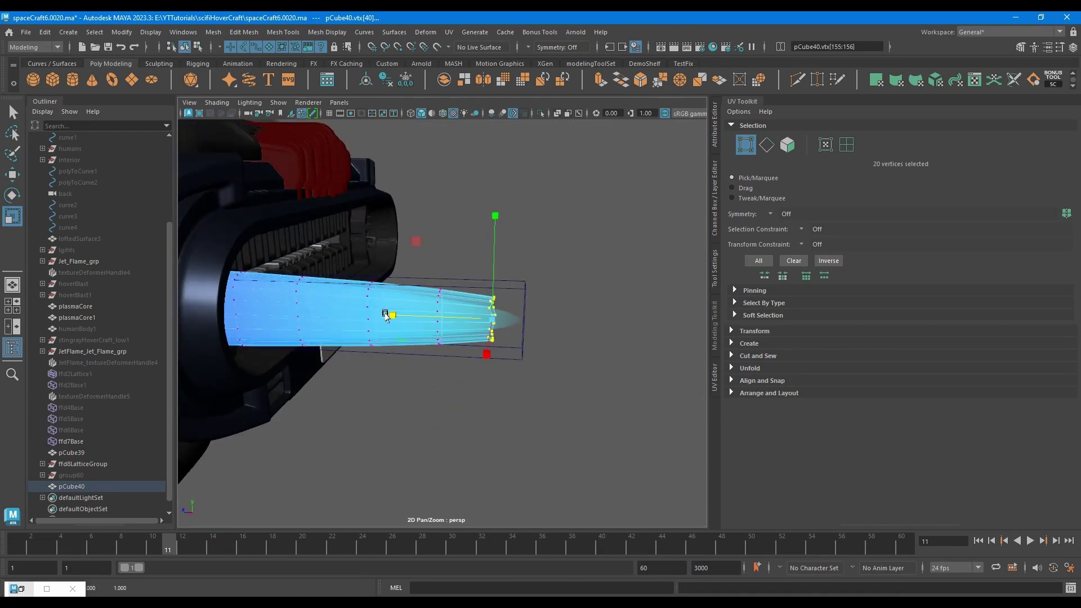
Return to object selection, reselect the notched flame copy, and hide it
right_click_drag(399, 276, 449, 259)
left_click(542, 263)
scroll(523, 270, "up", 3)
left_click(496, 283)
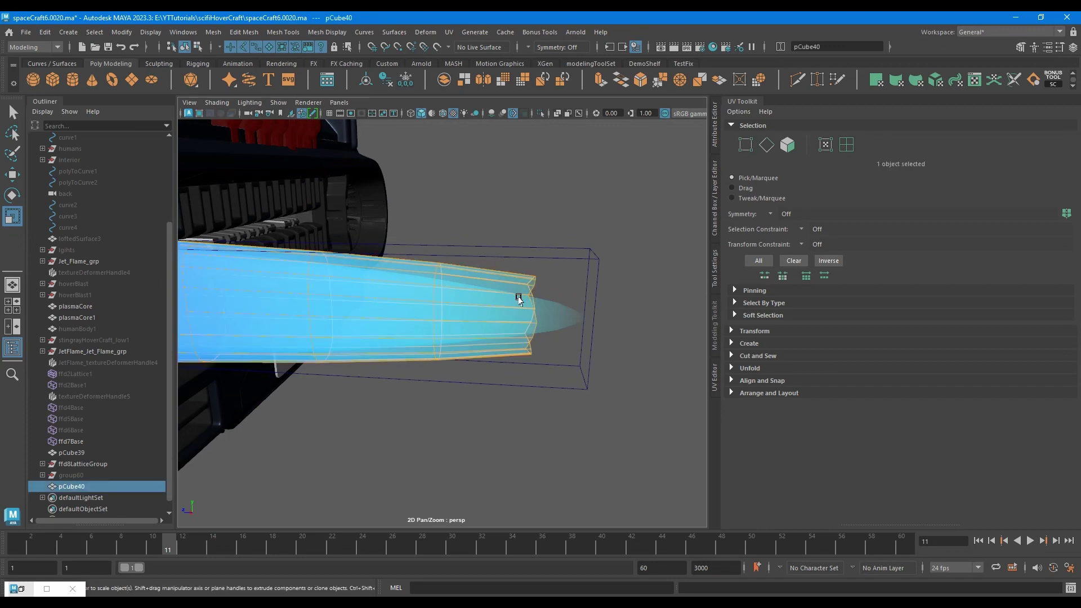
left_click_drag(517, 295, 558, 309, "alt")
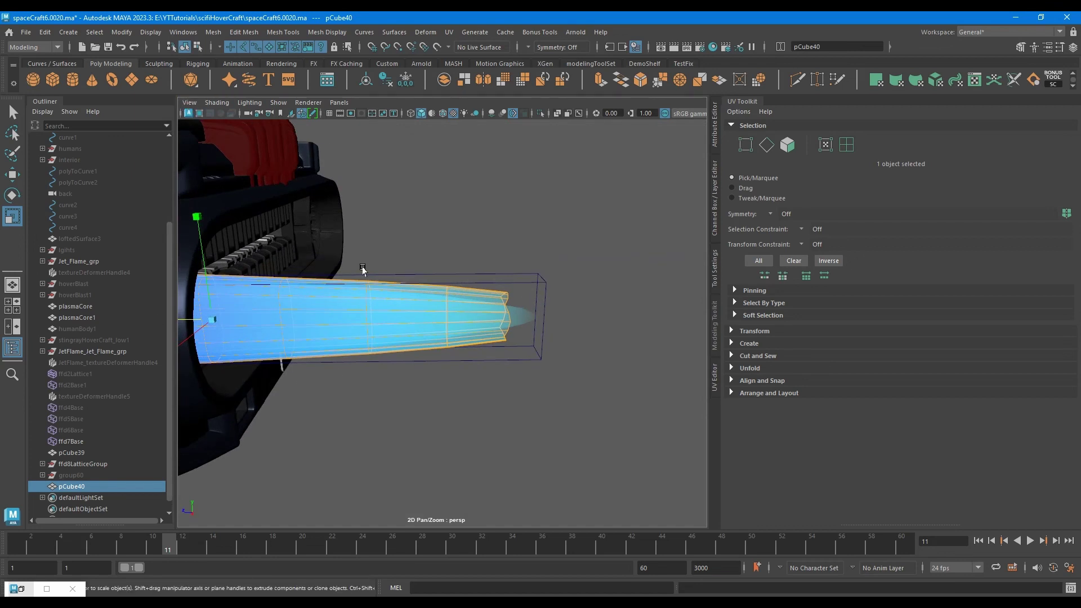
key("h")
Show the last hidden object to compare both flames, and undo the showing
left_click(150, 32)
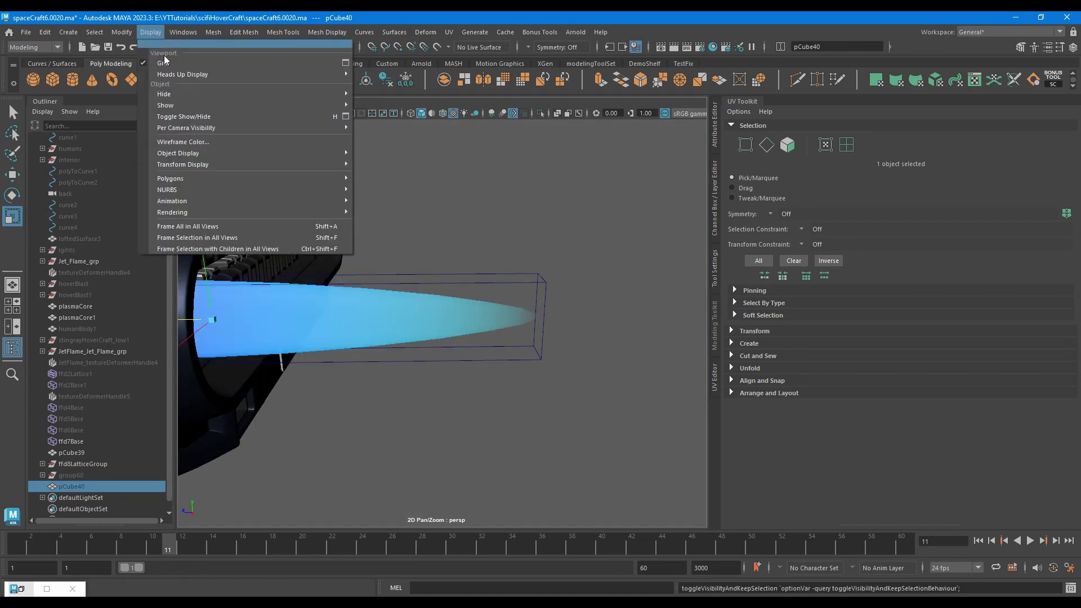
mouse_move(221, 105)
left_click(394, 122)
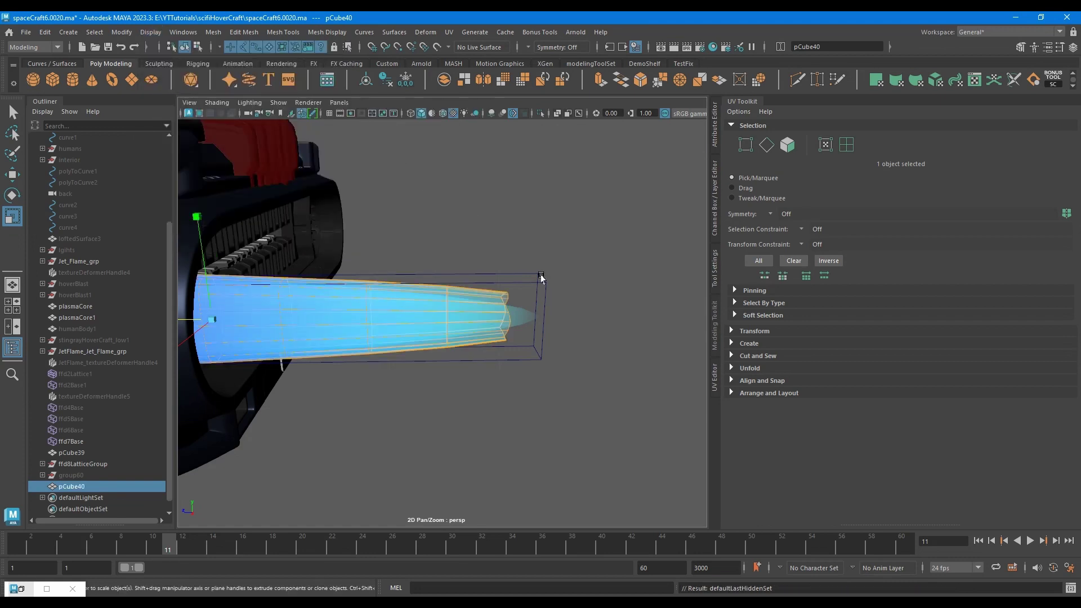
mouse_move(556, 311)
left_mouse_down("alt")
mouse_move(519, 306)
mouse_move(538, 302)
left_mouse_up("alt")
key("ctrl+z")
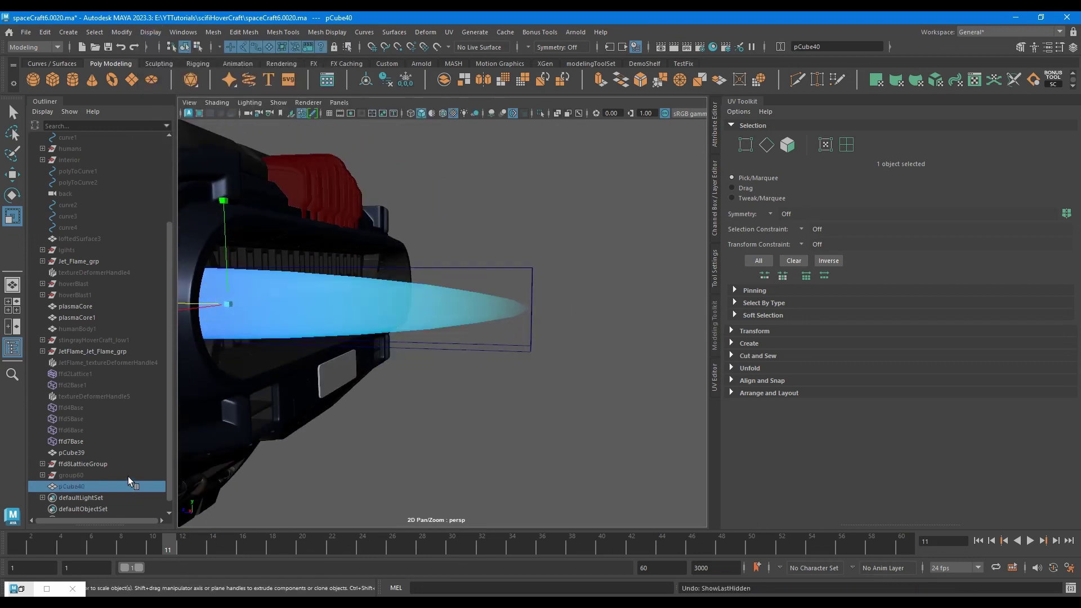
Find CoreFlame3 within Jet_Flame_grp and unhide it as a reference for the outer flame
left_click(93, 475)
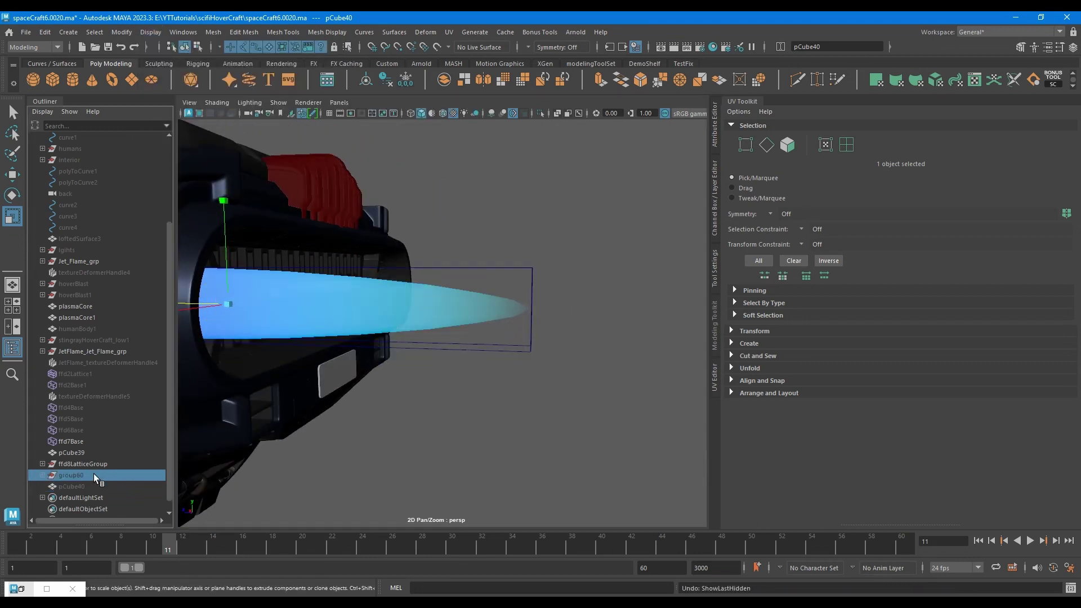
left_click(315, 317)
left_click(42, 351)
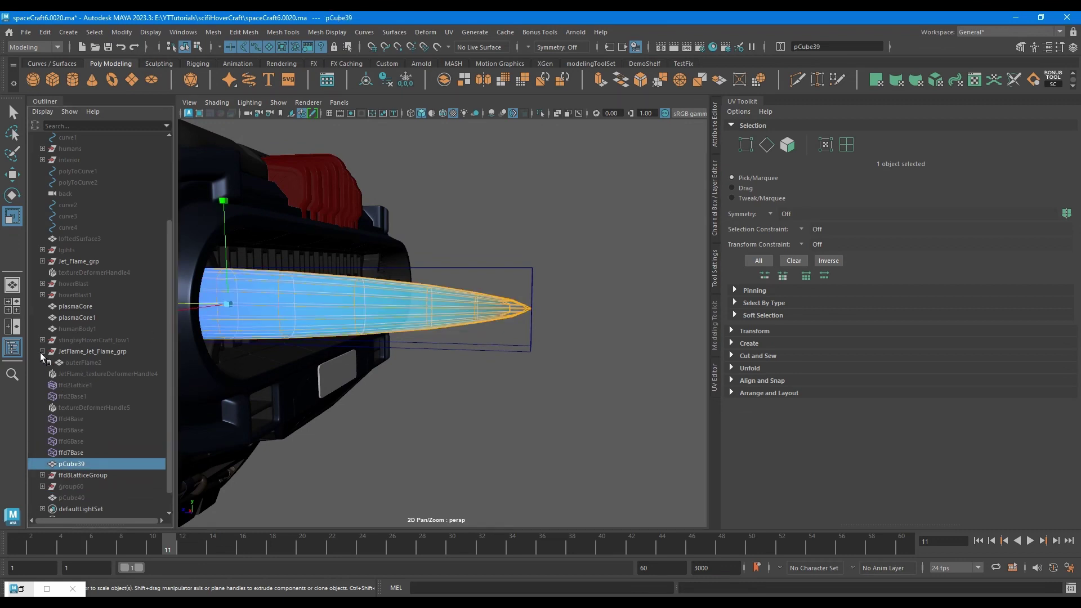
scroll(63, 264, "up", 3)
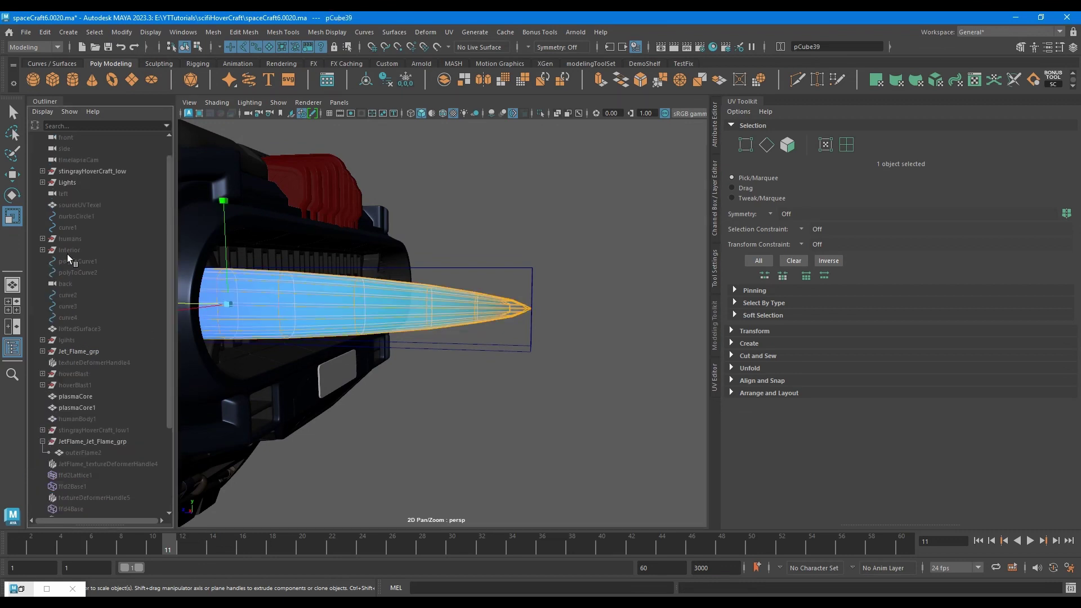
left_click(101, 453)
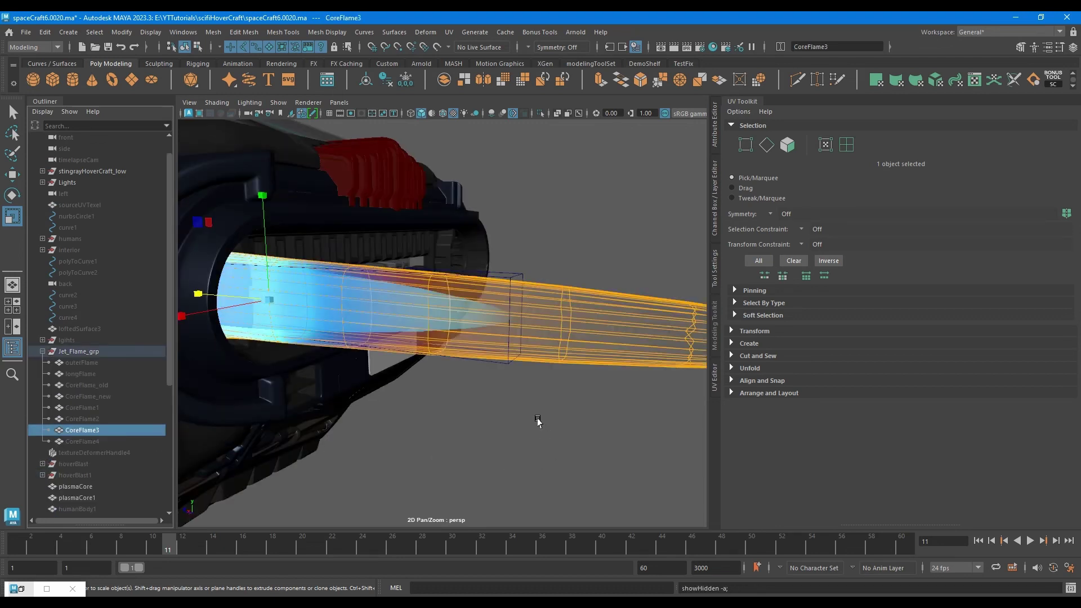
left_click_drag(537, 421, 416, 372, "alt")
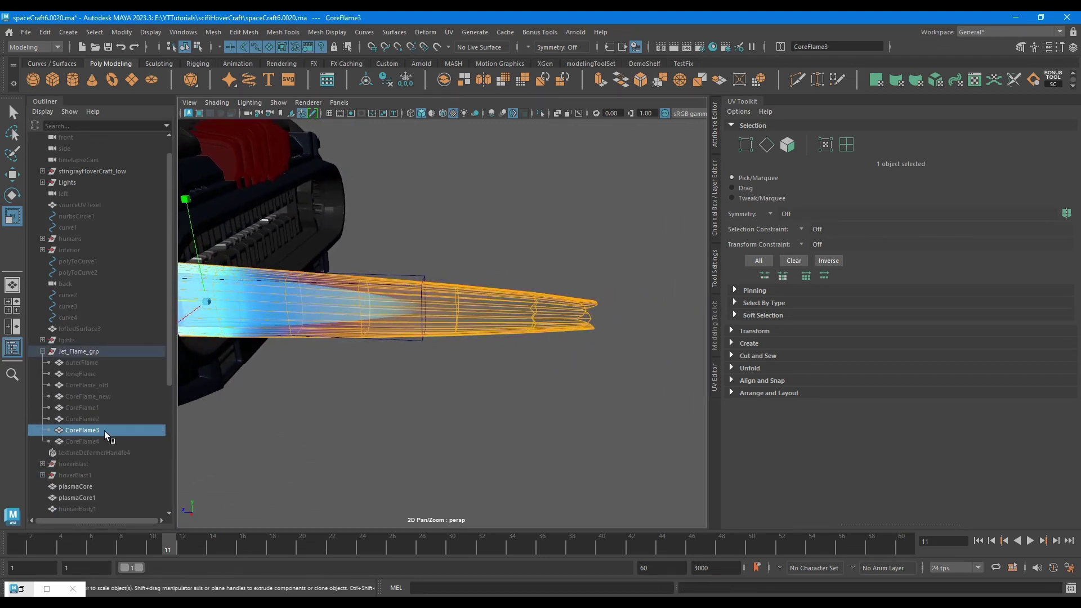
Unhide the notched flame copy, frame it in the view, and inspect it briefly in isolation
scroll(110, 452, "down", 6)
left_click(72, 475)
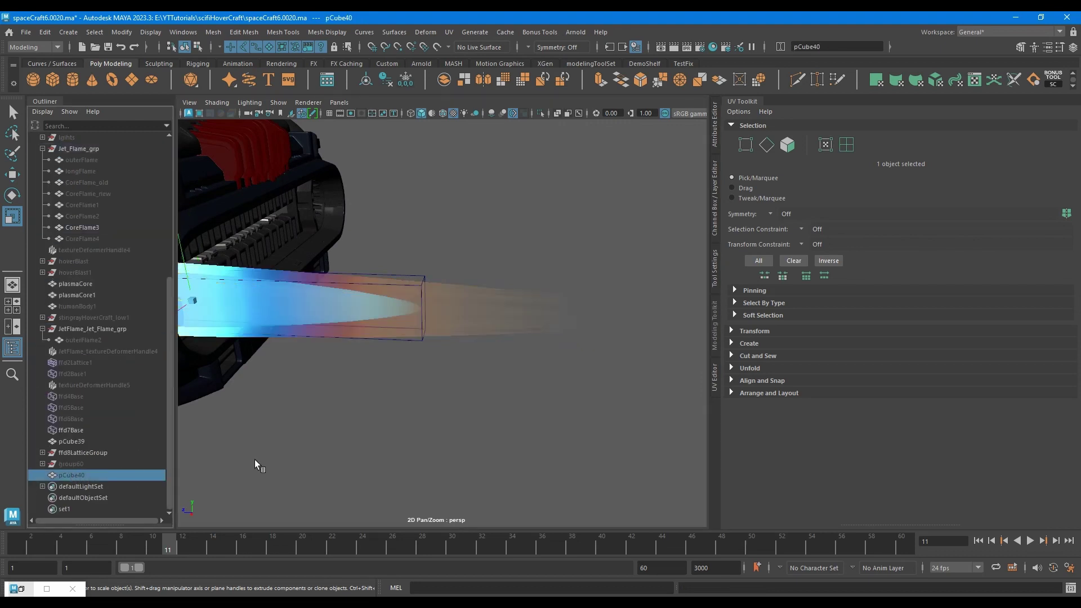
key("shift+h")
key("f")
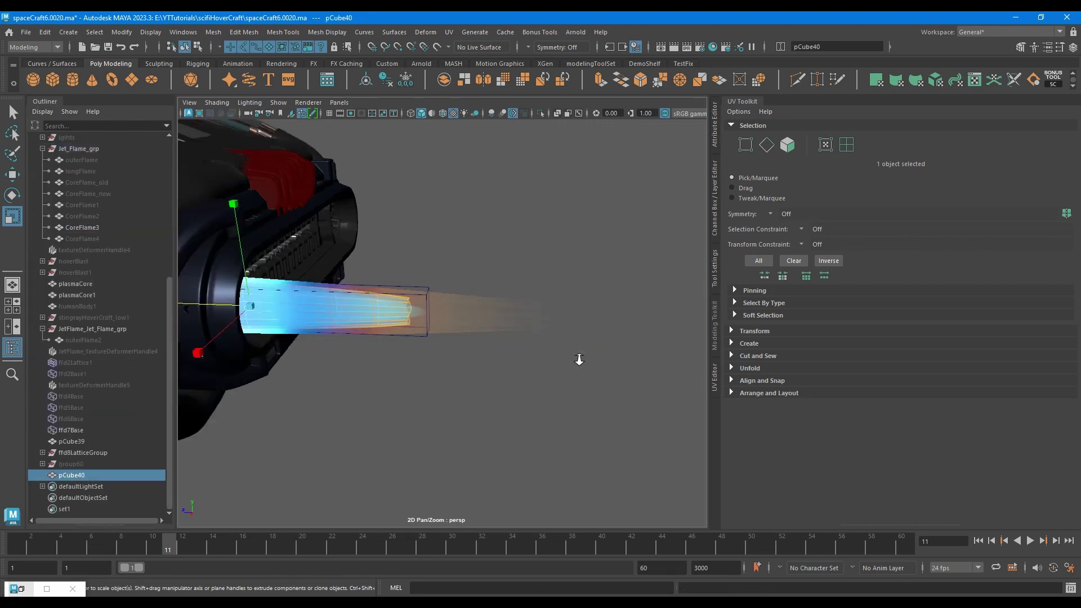
left_click(540, 113)
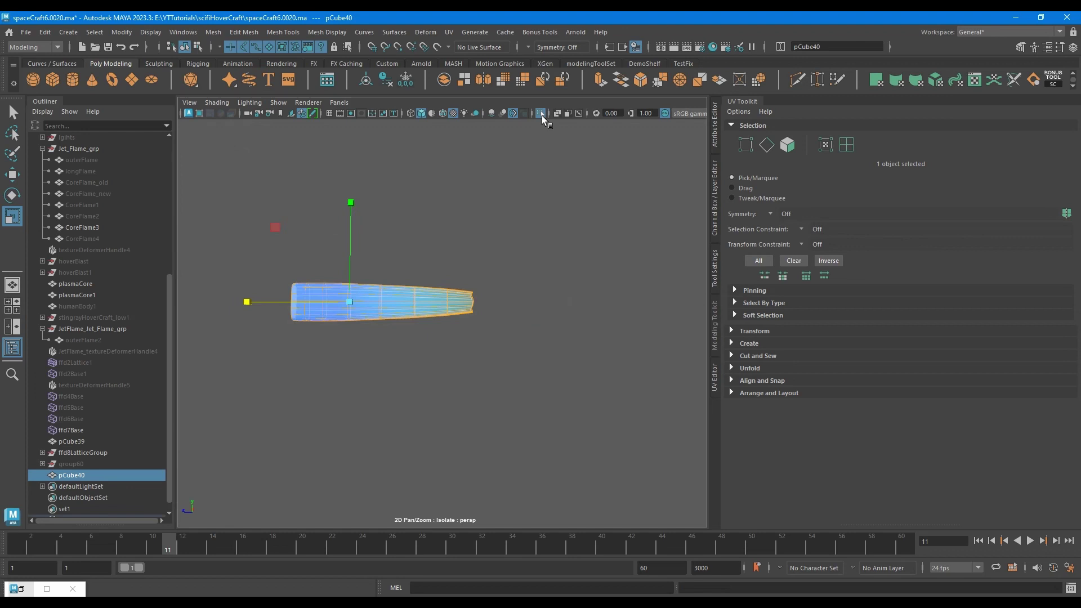
left_click(540, 113)
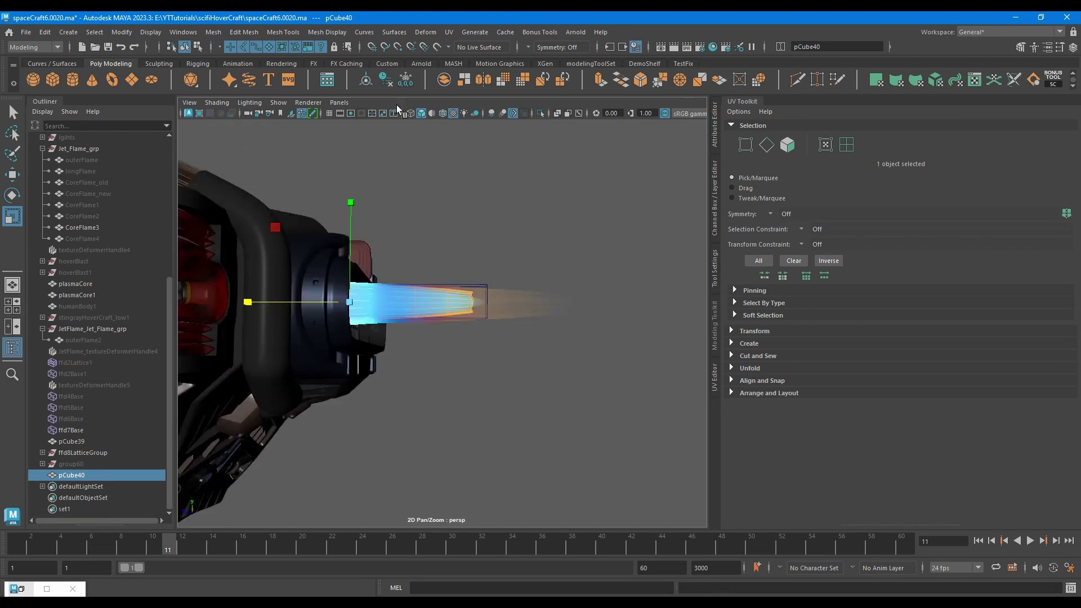
Add a Lattice deformer to the notched flame copy
left_click(397, 63)
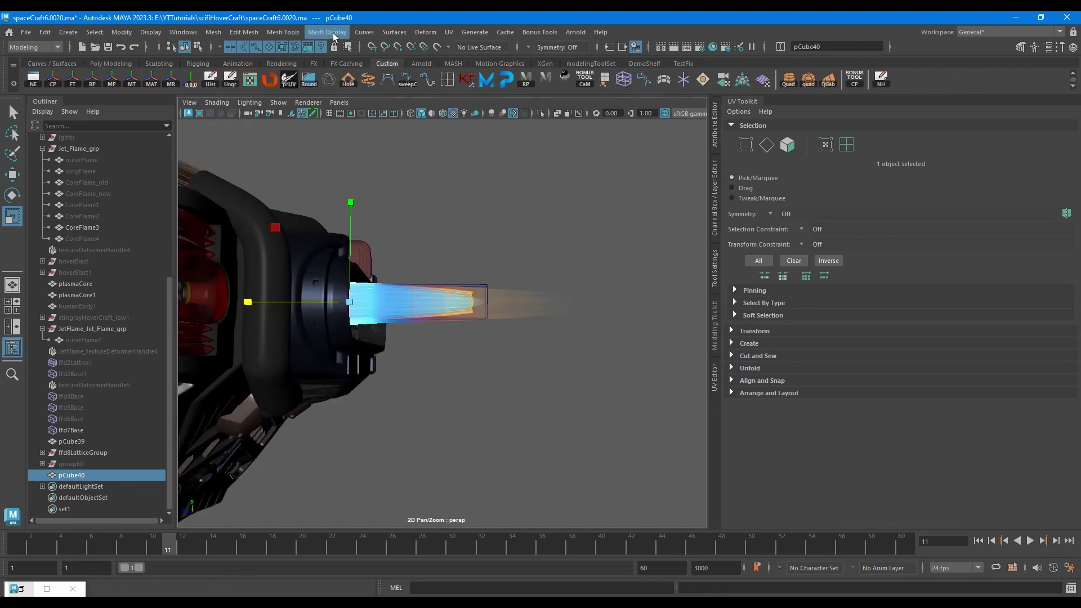
left_click(434, 38)
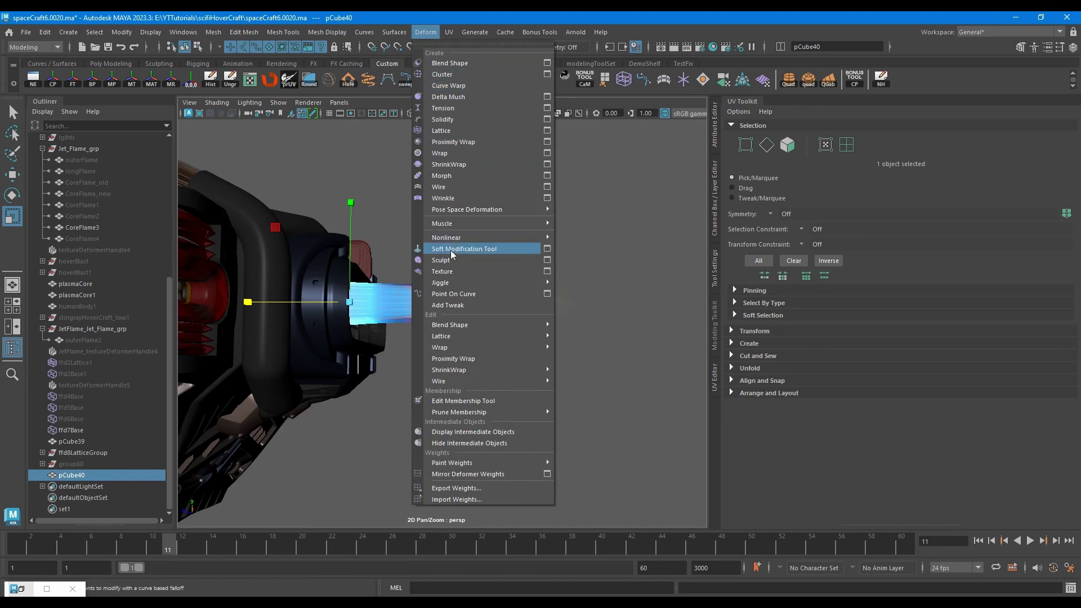
left_click(452, 130)
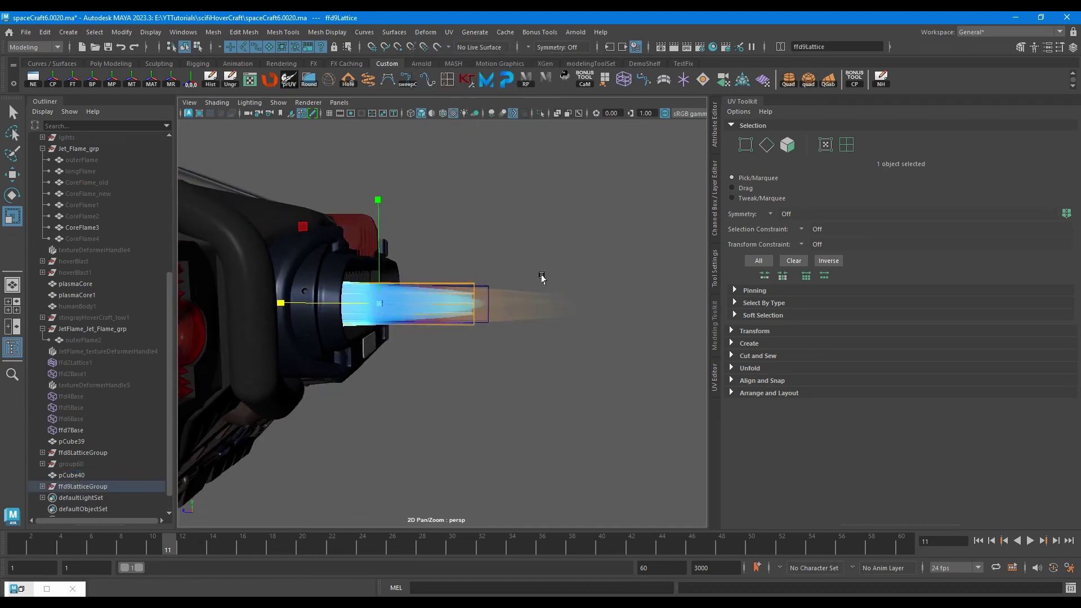
Set the new lattice's divisions to 3 in T and 4 in U, keeping 2 in S
left_click(715, 131)
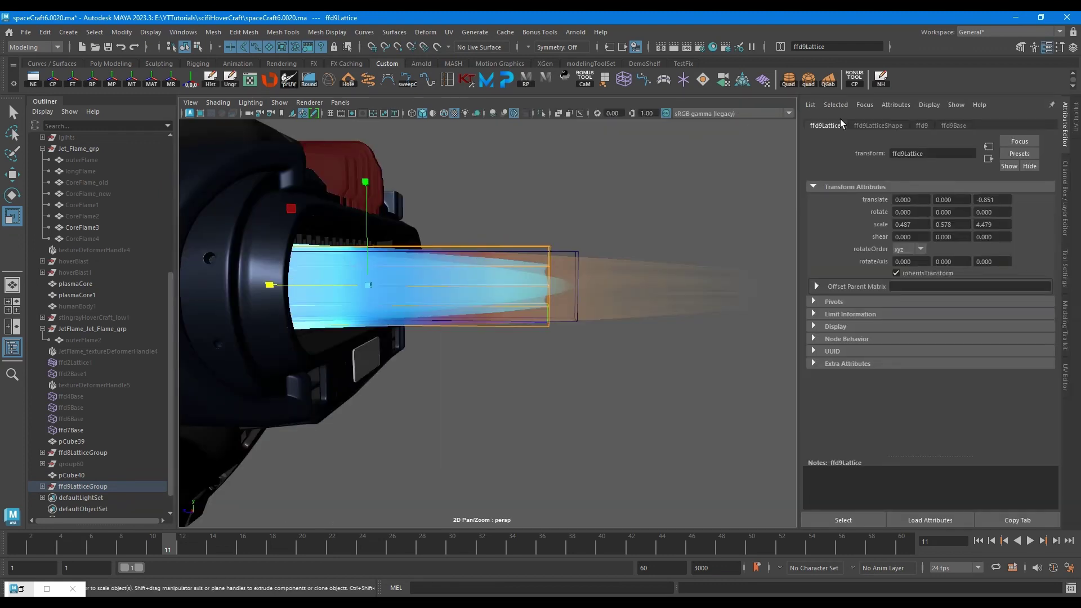
left_click(922, 126)
left_click(881, 127)
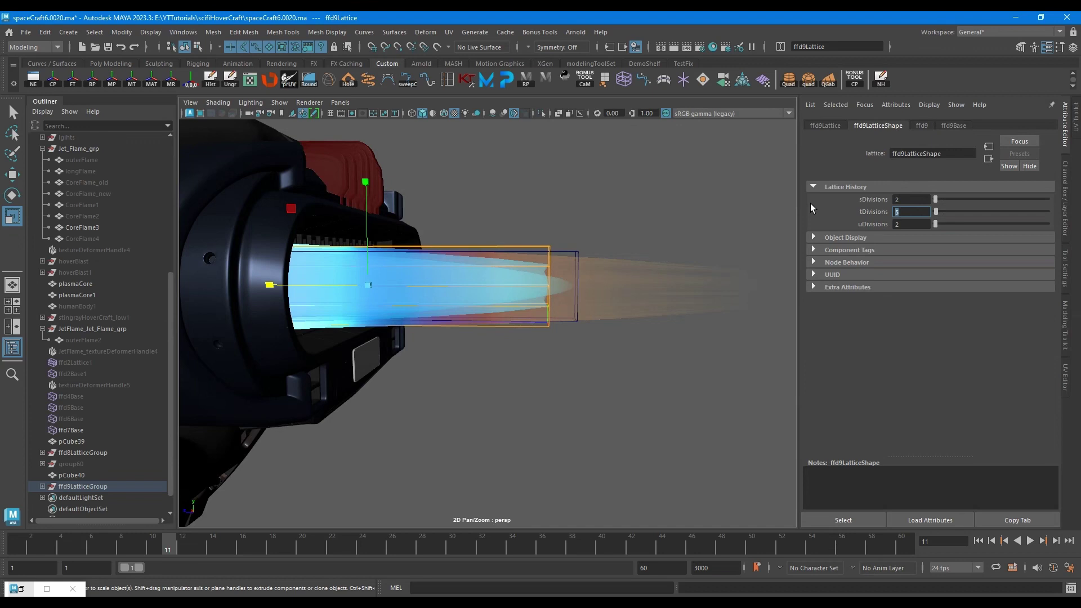
type("3")
key("Return")
key("shift+Tab")
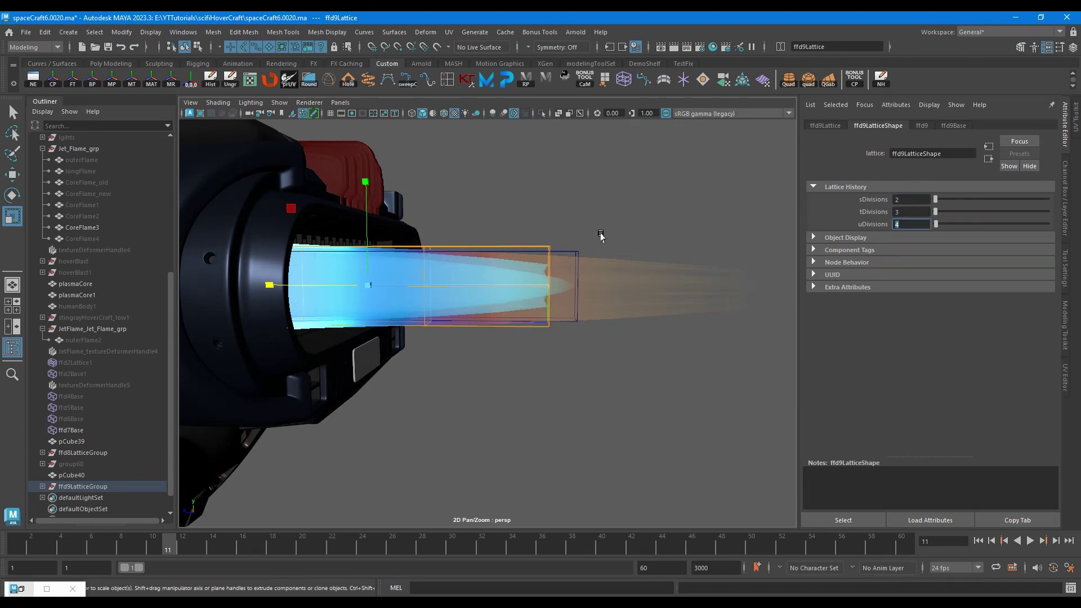
Select the lattice points at the flame's tip and move them away from the nozzle to lengthen the flame
right_click_drag(601, 233, 594, 188)
left_click_drag(537, 226, 583, 349)
key("w")
left_click_drag(479, 289, 583, 305)
key("r")
Slide the middle row of lattice points toward the tip and move the end points further outward
left_click_drag(416, 337, 267, 208, "alt")
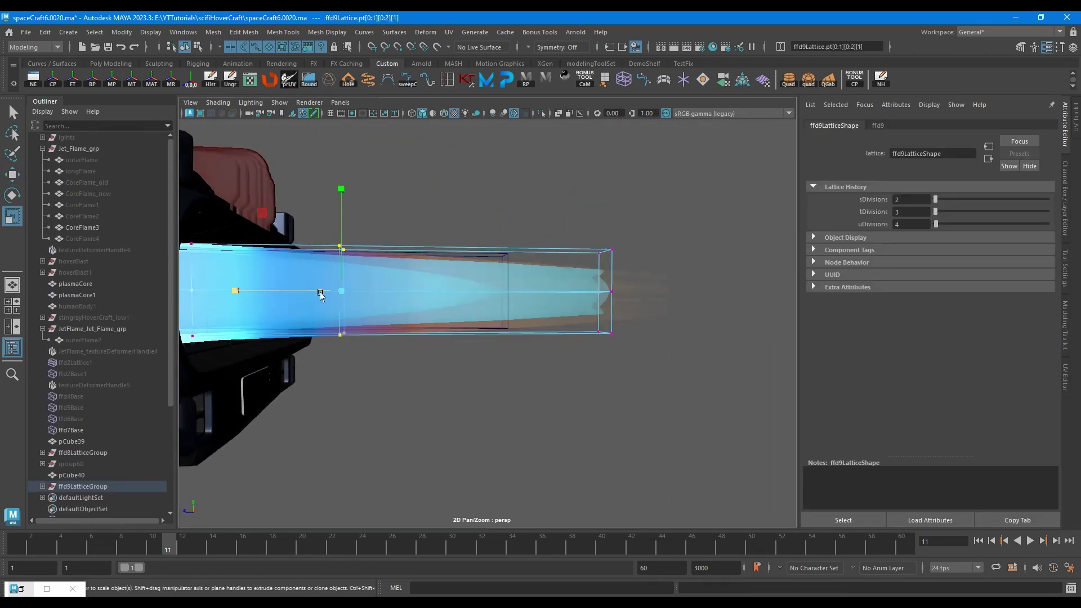
key("w")
left_click_drag(270, 291, 360, 289)
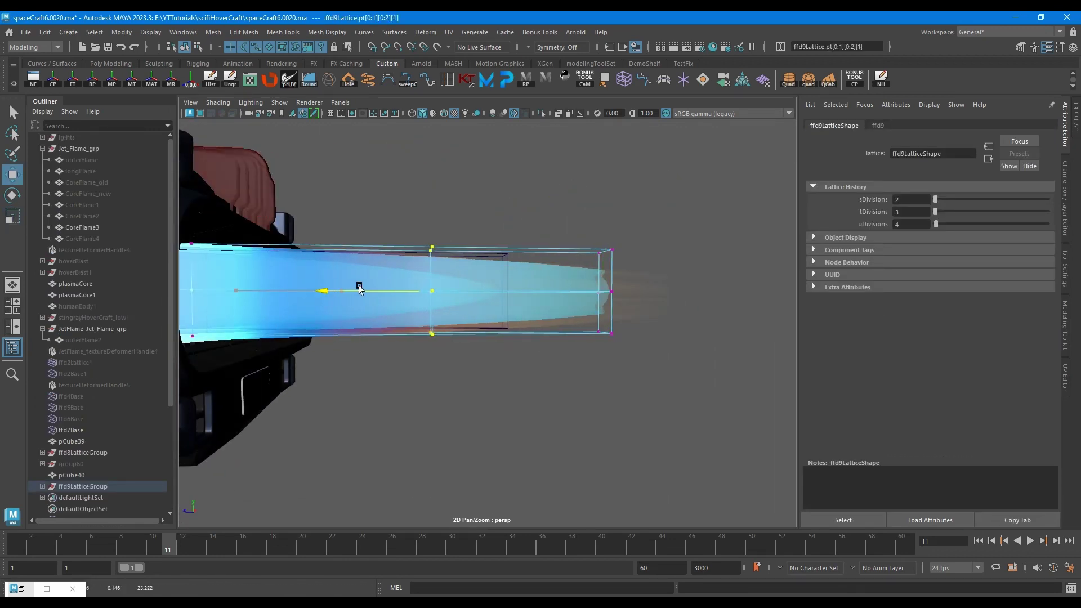
left_click_drag(646, 363, 543, 210)
left_click_drag(531, 293, 601, 306)
left_click_drag(528, 377, 376, 233)
left_click_drag(363, 293, 374, 294)
Select the row of lattice points at the nozzle opening and reposition it along the flame
middle_click_drag(295, 384, 482, 397, "alt")
left_click_drag(487, 413, 373, 232)
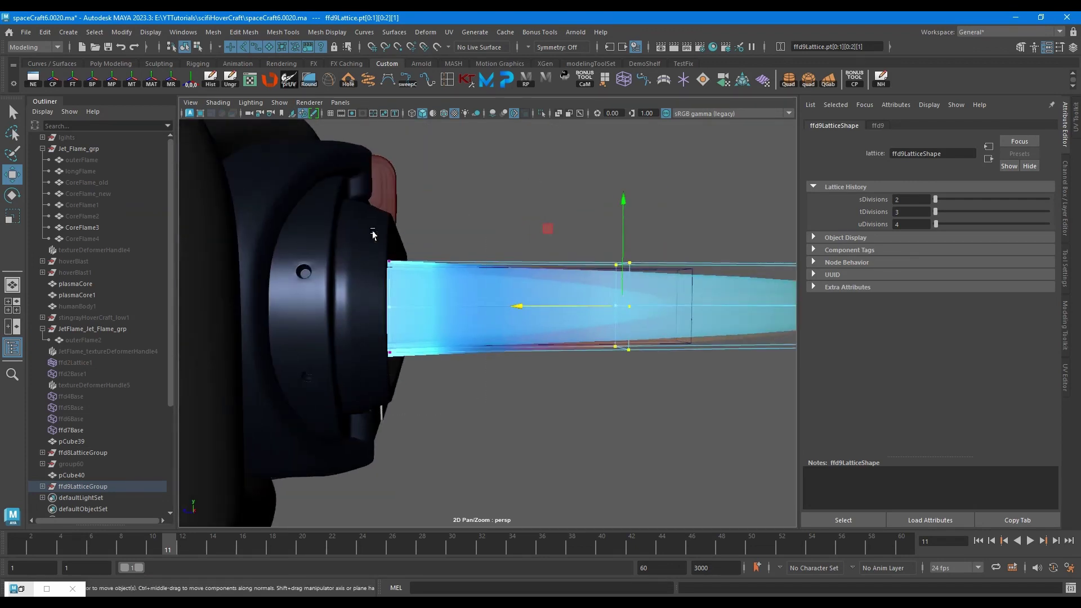
key("4")
key("5")
mouse_move(339, 307)
left_mouse_down()
mouse_move(656, 330)
mouse_move(582, 328)
mouse_move(596, 327)
left_mouse_up()
key("6")
Set the lattice's local influence to 4 in S, T and U, and nudge the middle row of points toward the tip
left_click(878, 125)
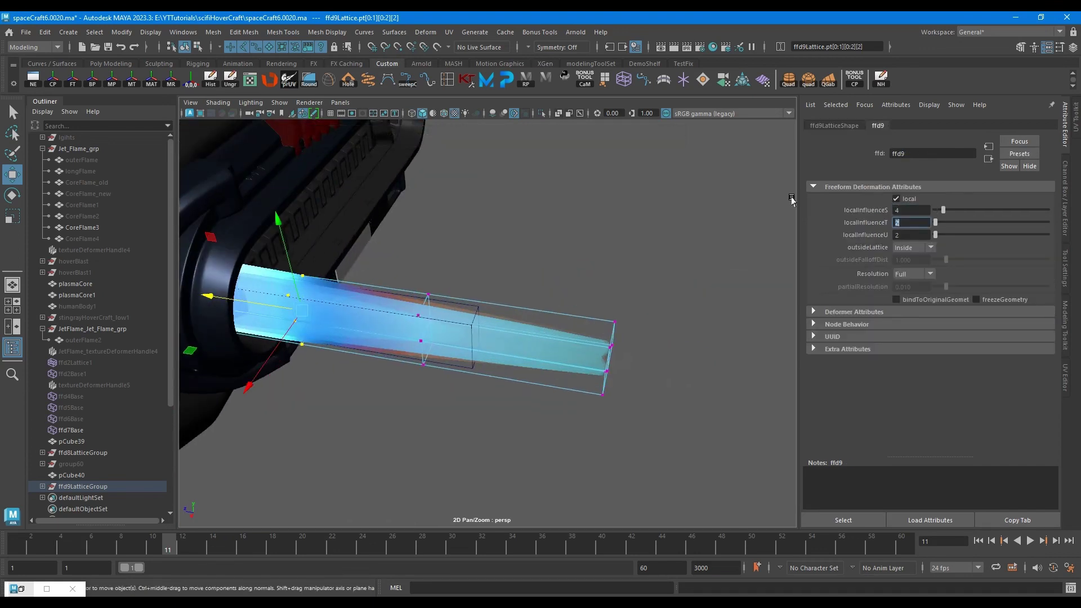
left_click_drag(678, 164, 364, 241, "alt")
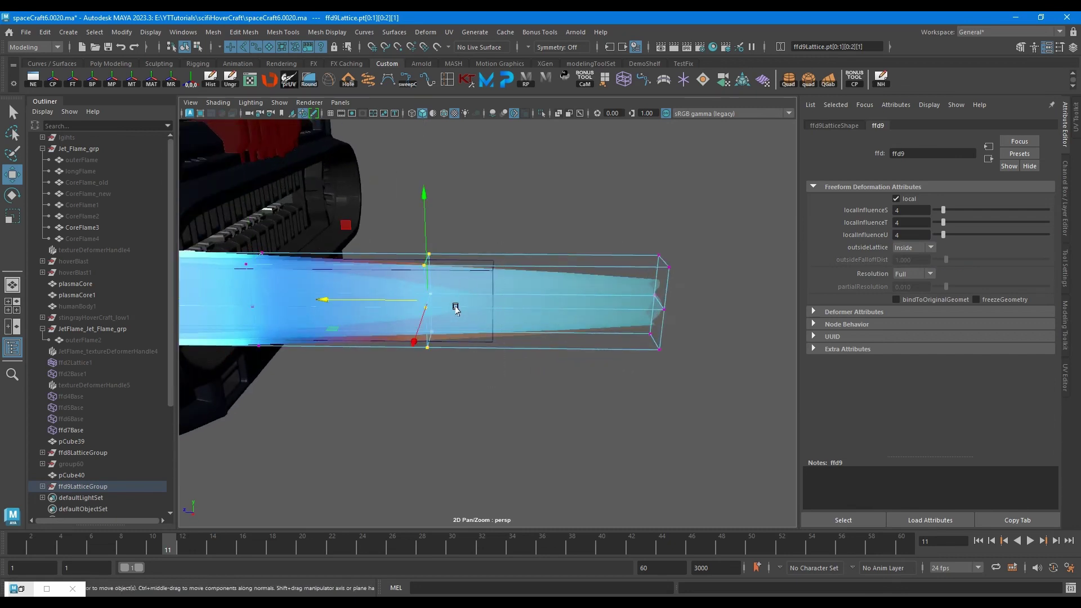
left_click_drag(343, 299, 353, 301)
left_click_drag(354, 301, 535, 313, "alt")
Select the notched flame and delete its history to bake in the lattice deformation
key("r")
left_click(561, 255)
left_click(215, 78)
Isolate the notched flame and insert two edge loops around it with Multi-Cut, one near the tip and one further toward the nozzle
left_click_drag(581, 245, 553, 275, "alt")
left_click(541, 114)
middle_click_drag(712, 321, 598, 297, "alt")
scroll(598, 297, "up", 2)
left_click(598, 299)
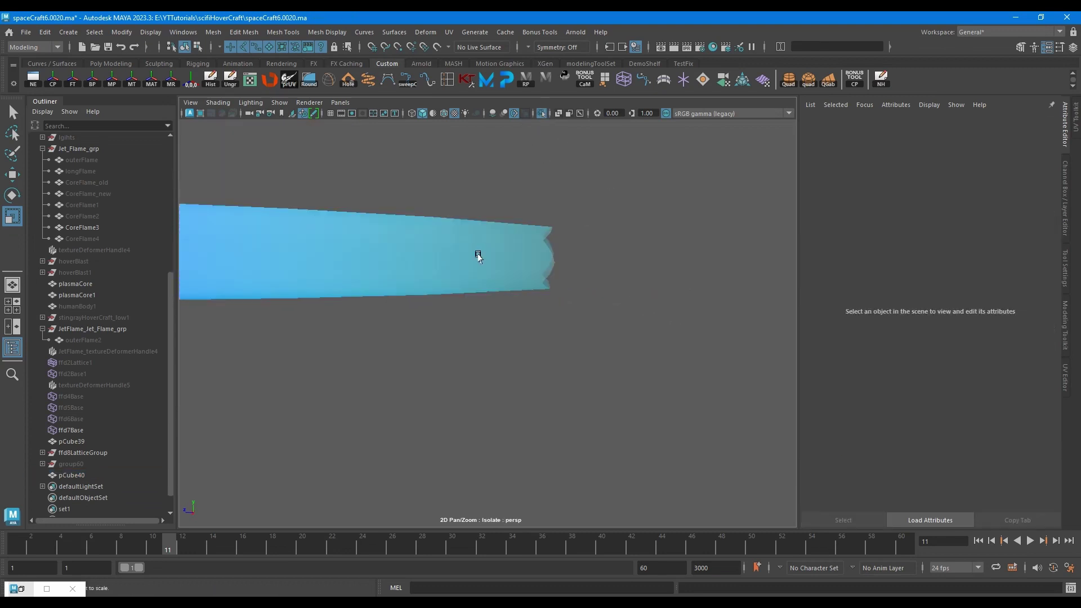
left_click(478, 254)
key("ctrl+shift+x")
left_click(504, 234, "ctrl")
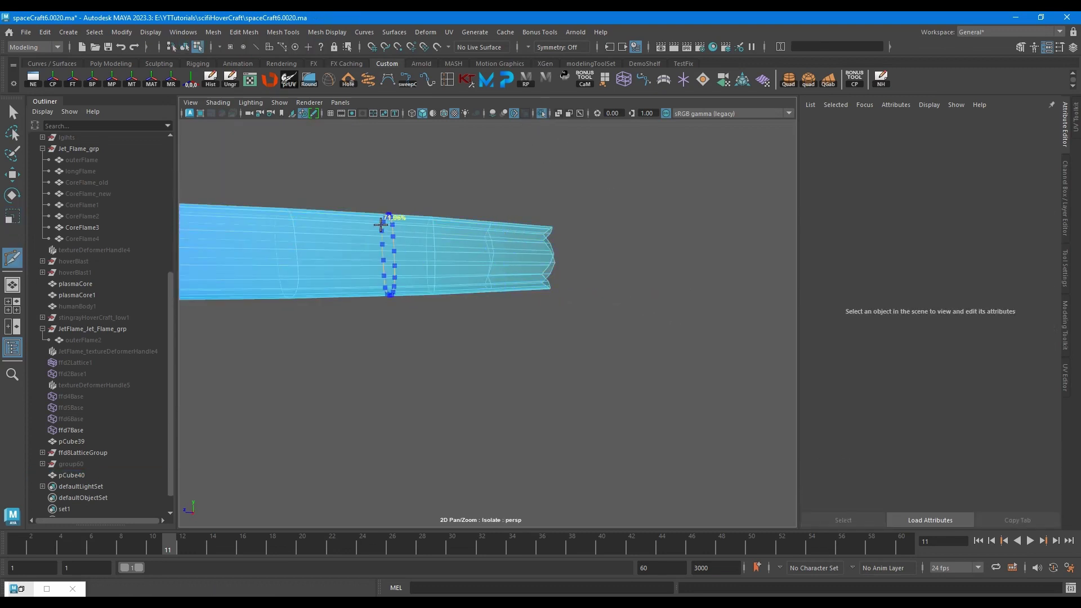
key("w")
Select the inserted edge loop nearest the notched tip and apply Edit Edge Flow to it
key("F10")
double_click(350, 242)
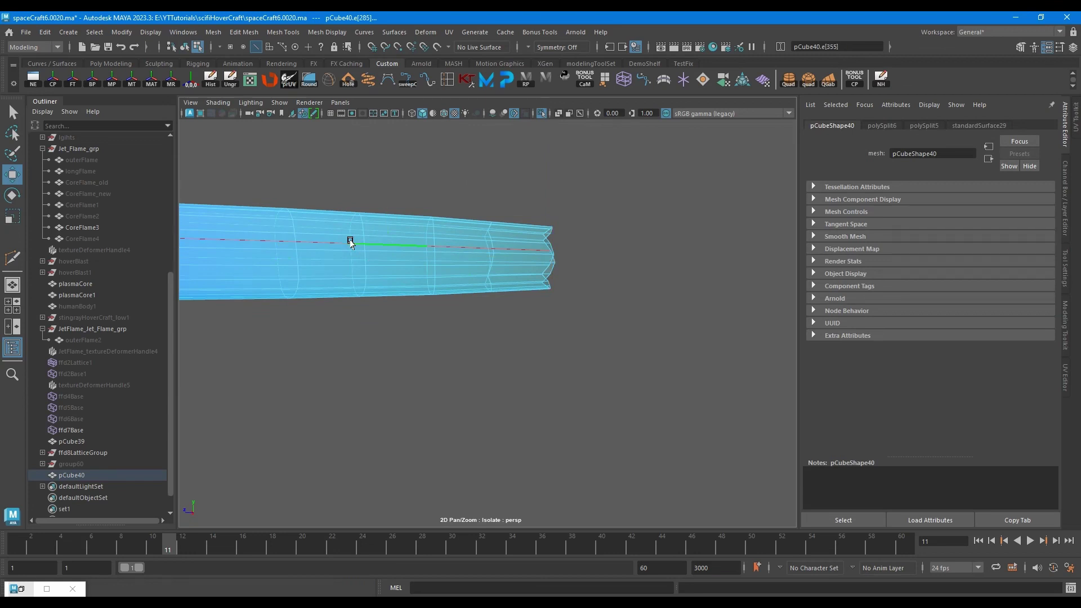
key("q")
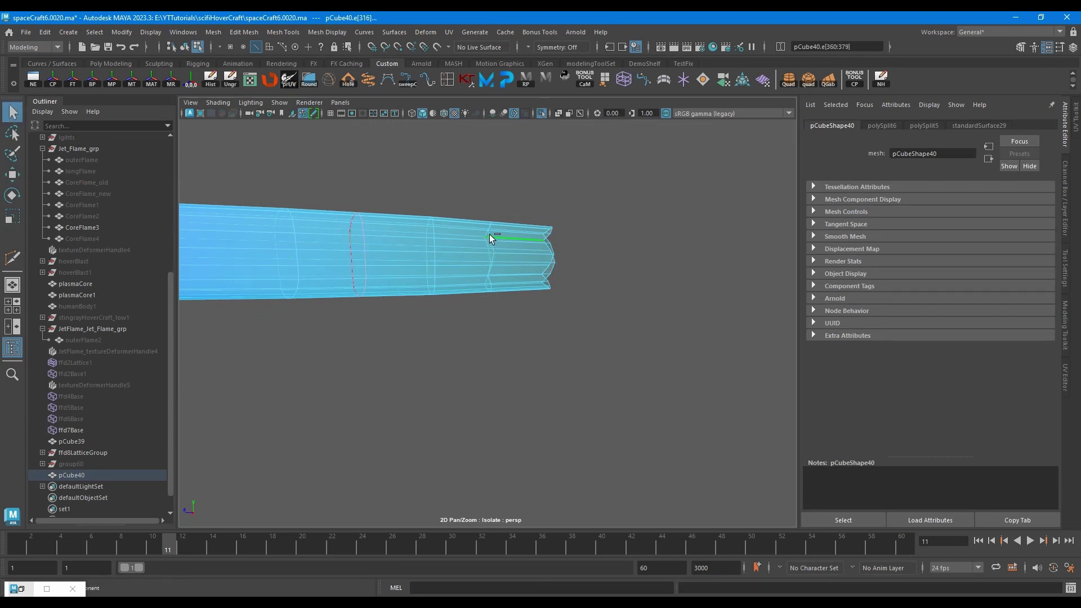
double_click(489, 236)
left_click_drag(494, 253, 543, 258, "alt")
left_click(590, 256)
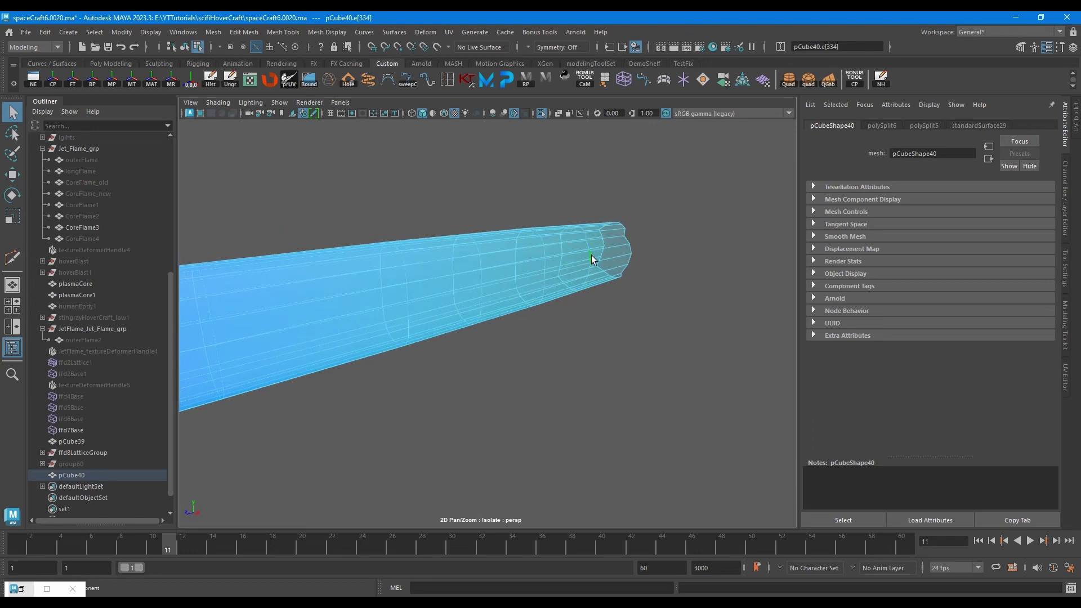
right_click_drag(591, 255, 620, 398, "shift")
left_click(614, 372)
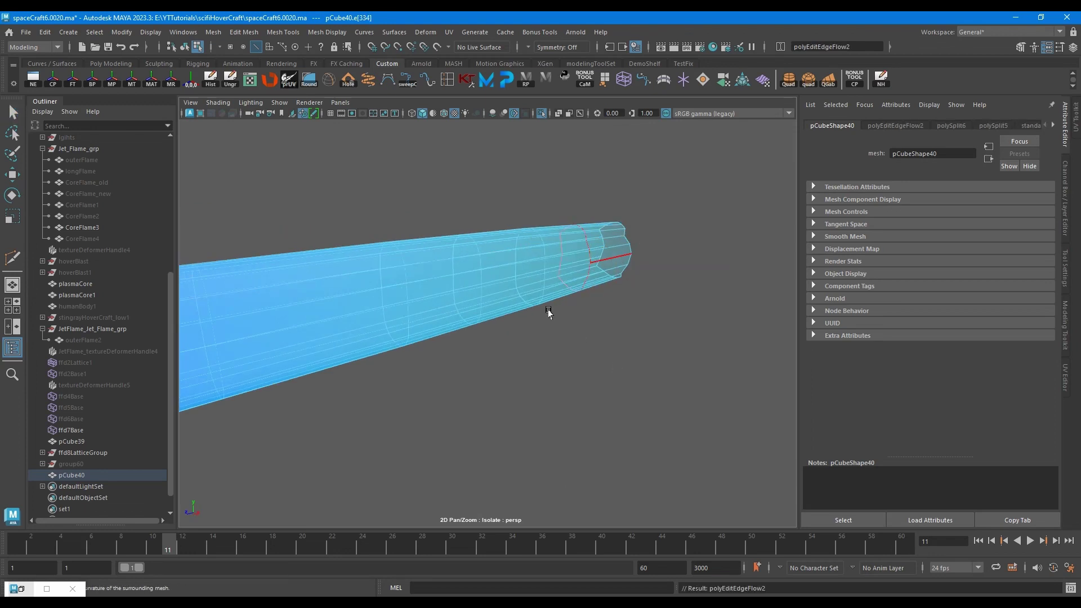
Apply Edit Edge Flow to the edge loops further back along the flame
left_click_drag(575, 291, 482, 249, "alt")
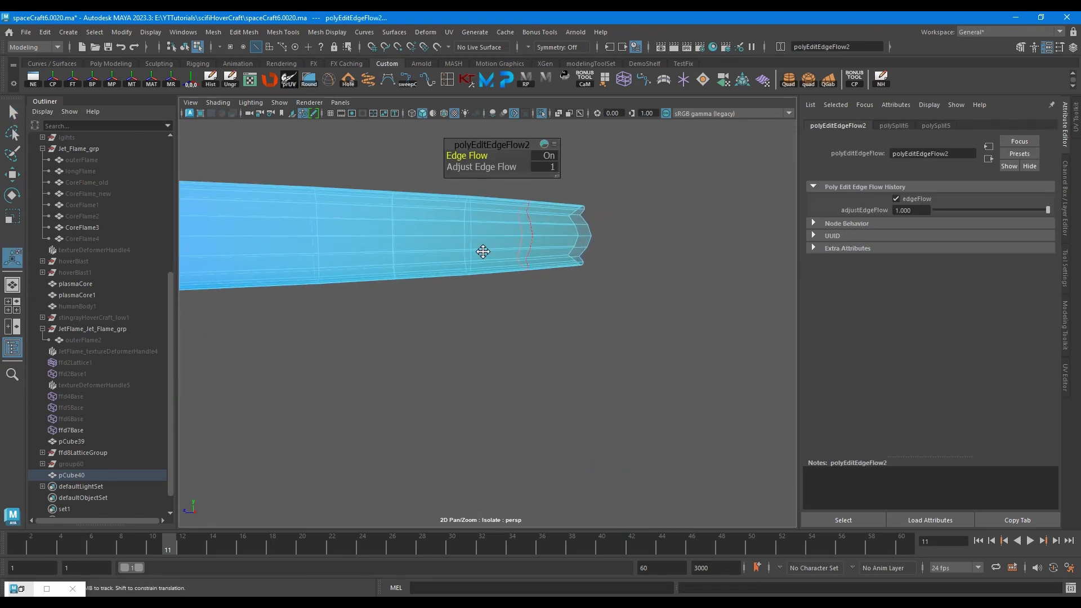
middle_click_drag(482, 249, 491, 280, "alt")
double_click(362, 280)
key("g")
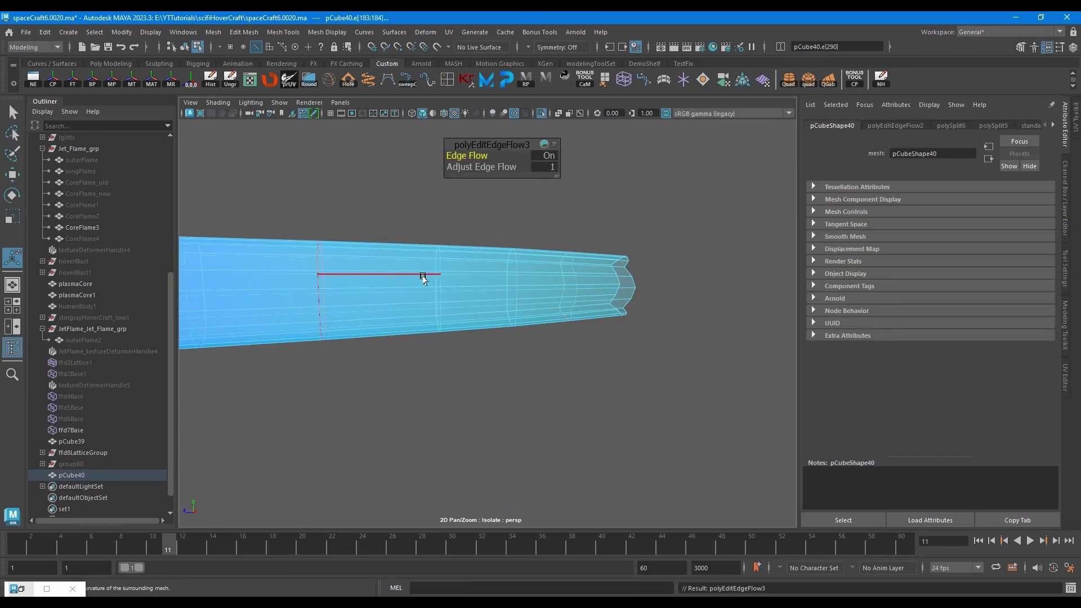
double_click(439, 275)
right_click_drag(439, 277, 417, 284)
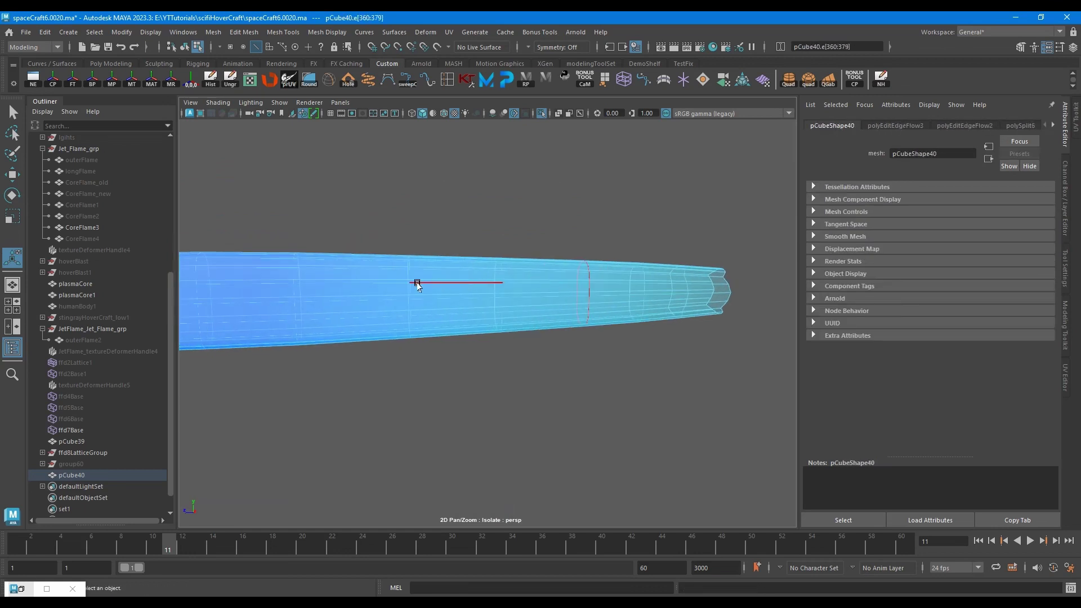
key("g")
right_click_drag(526, 292, 473, 292)
Return the flame to object mode, end its isolation, and deselect it beside the hovercraft's nozzle
right_click(405, 275)
right_click_drag(406, 276, 496, 237)
key("w")
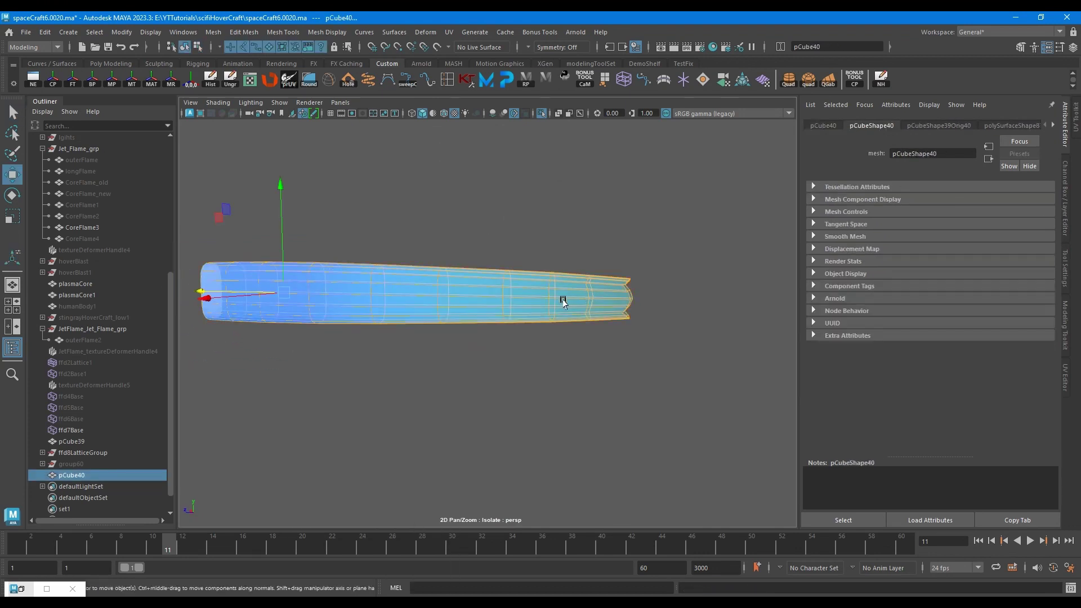
right_click_drag(565, 299, 608, 318, "alt")
left_click(541, 113)
left_click_drag(608, 318, 596, 319, "alt")
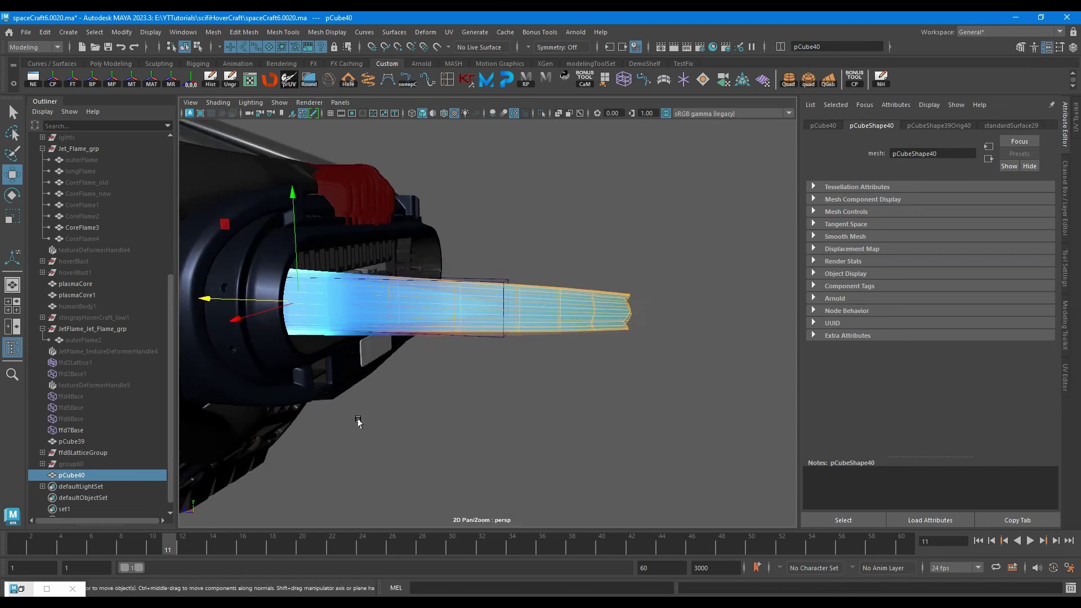
left_click_drag(358, 422, 387, 398, "alt")
left_click(584, 373)
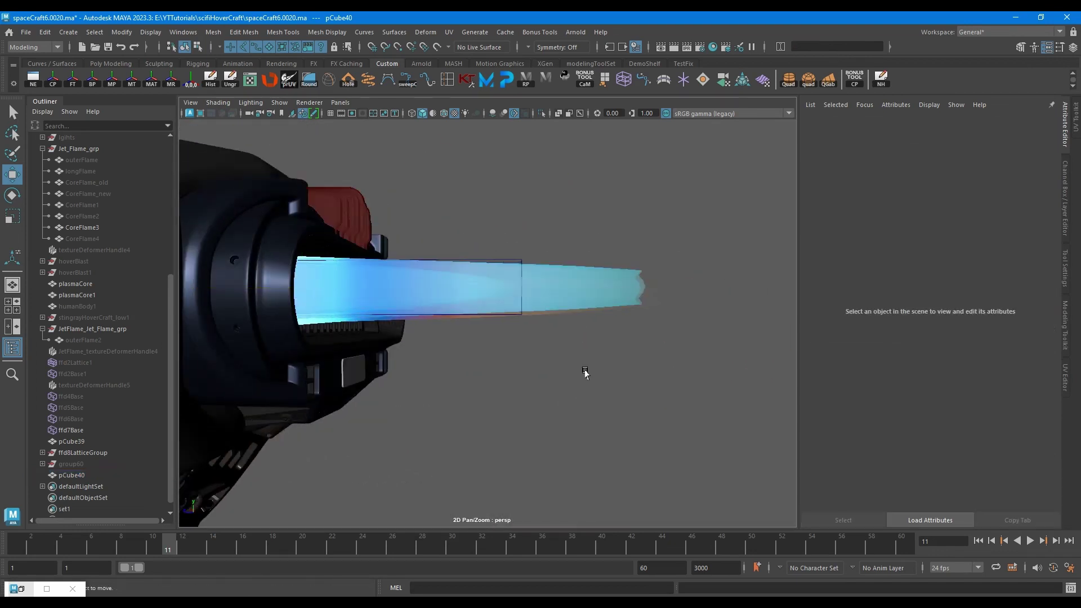
Play back the animation to check the flames, stop it, and rename the notched flame sideOuterFlame
left_click_drag(584, 373, 581, 332, "alt")
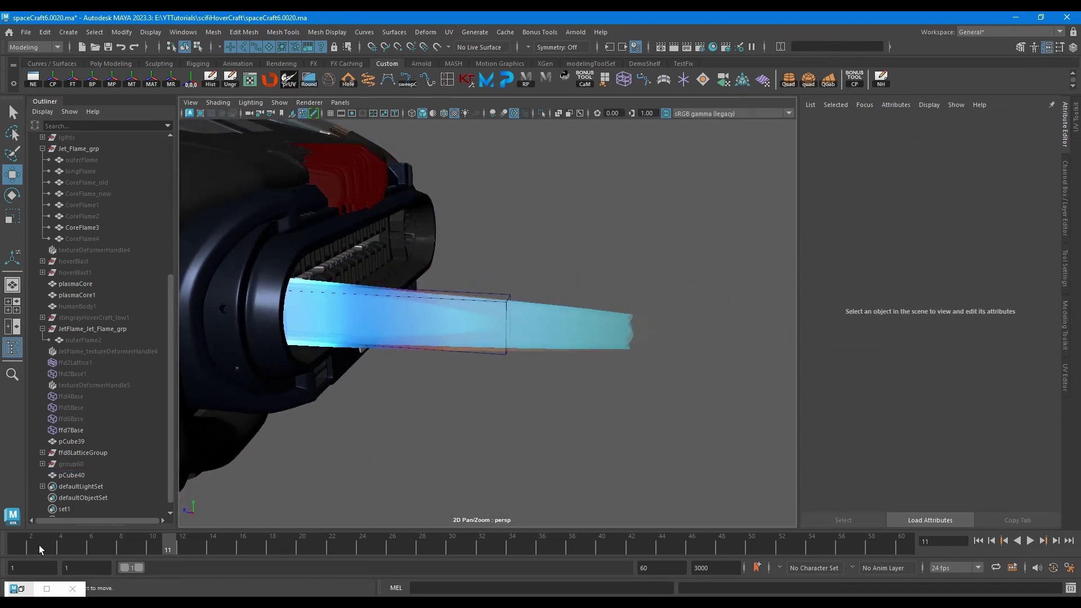
key("alt+v")
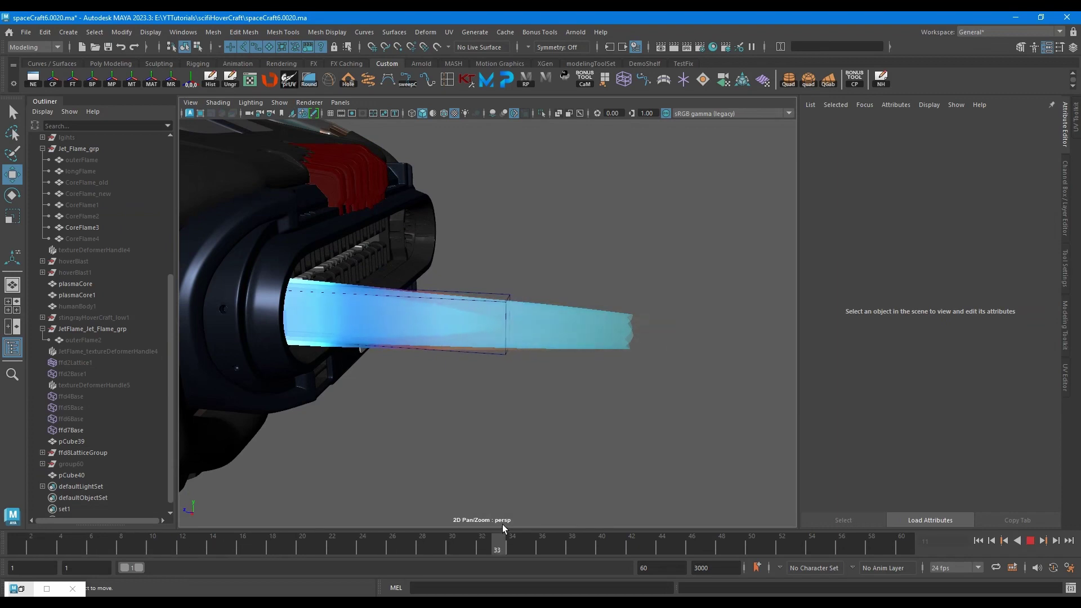
left_click(588, 341)
key("alt+v")
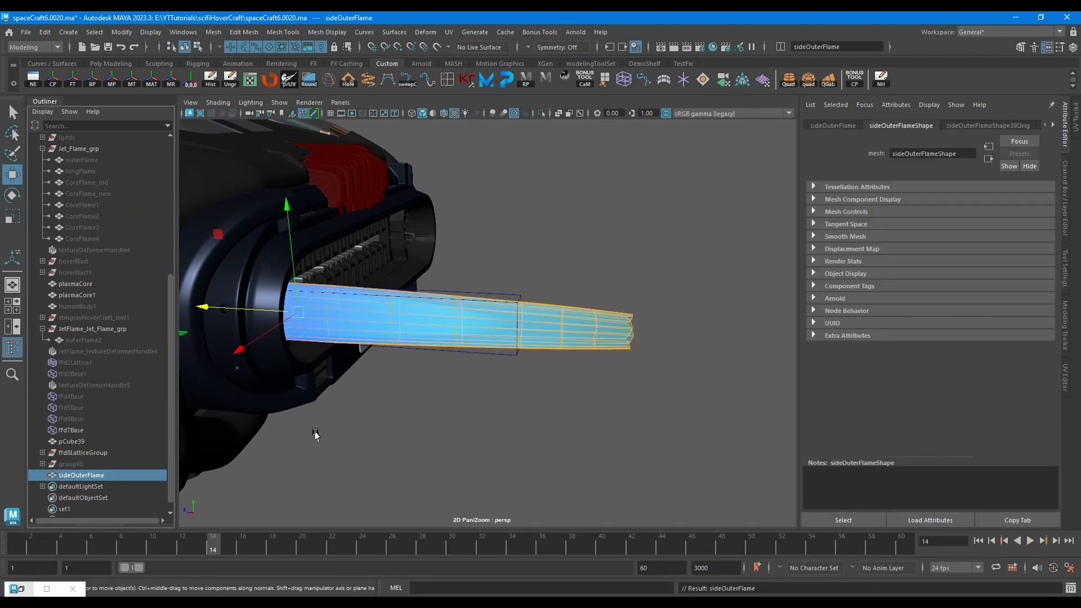
Select sideOuterFlame and center its pivot
left_click_drag(649, 348, 684, 369, "alt")
middle_click_drag(685, 368, 626, 346, "alt")
right_click_drag(626, 345, 692, 346, "alt")
left_click_drag(691, 346, 652, 327, "alt")
left_click(618, 311)
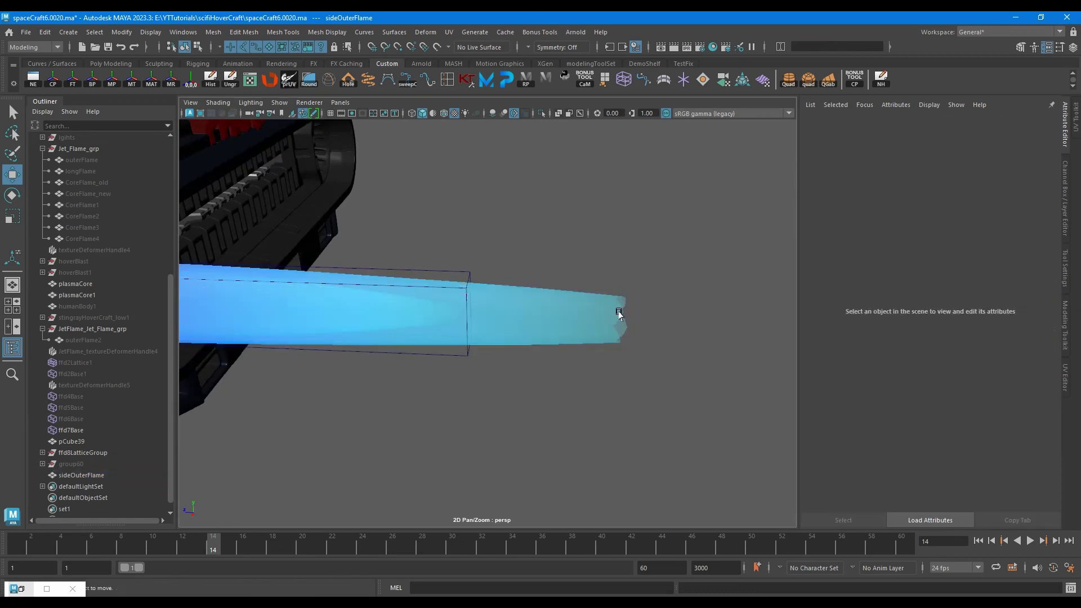
left_click(599, 305)
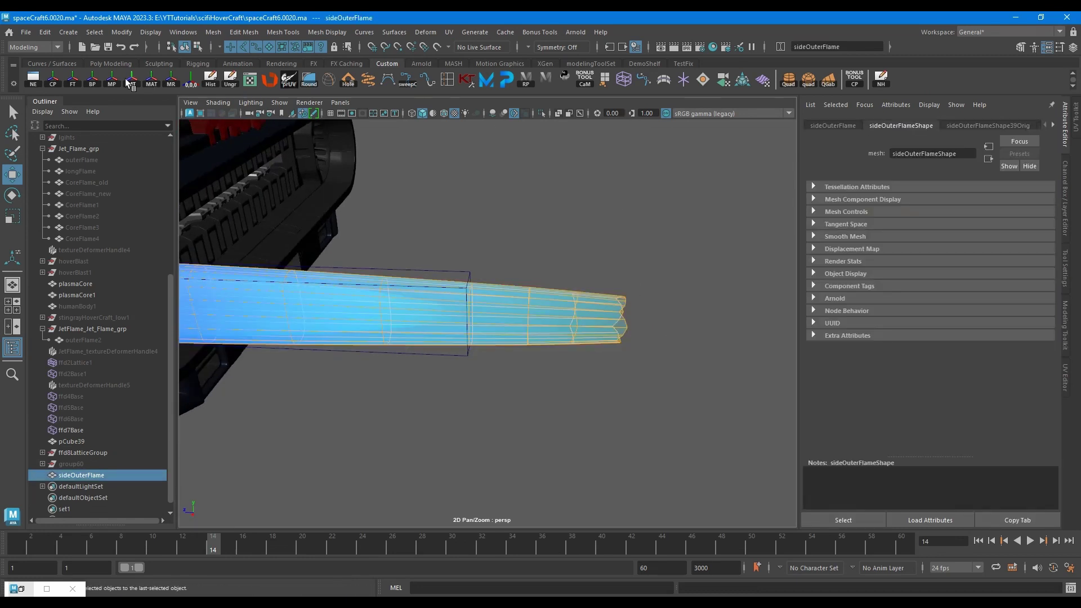
left_click(54, 81)
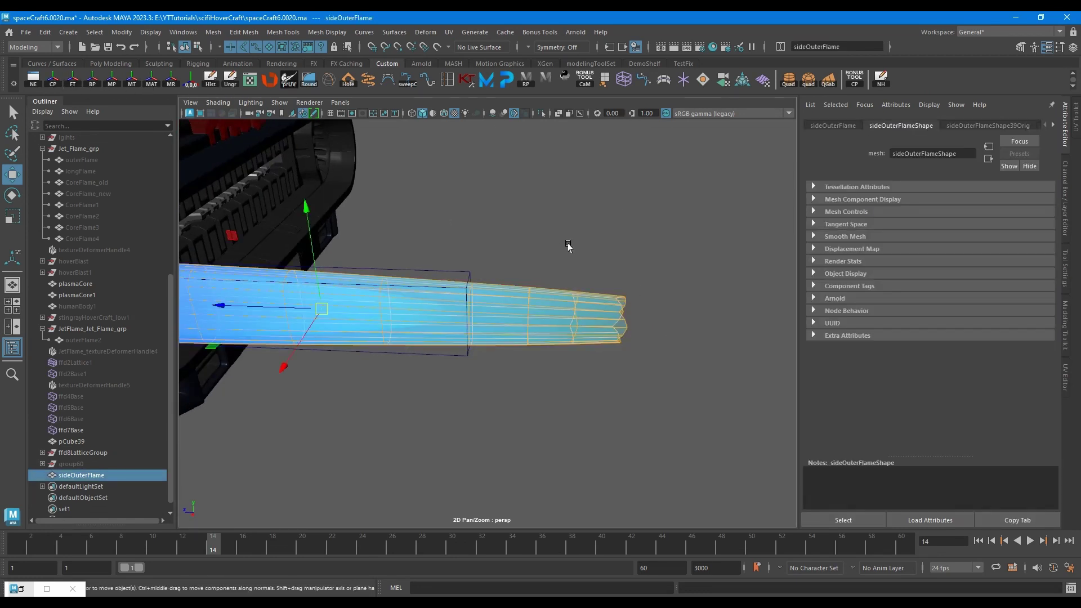
left_click_drag(569, 244, 580, 189, "alt")
Add a Lattice deformer to sideOuterFlame and set its divisions to 2 in S, T and U
left_click(623, 80)
left_click_drag(663, 289, 646, 272, "alt")
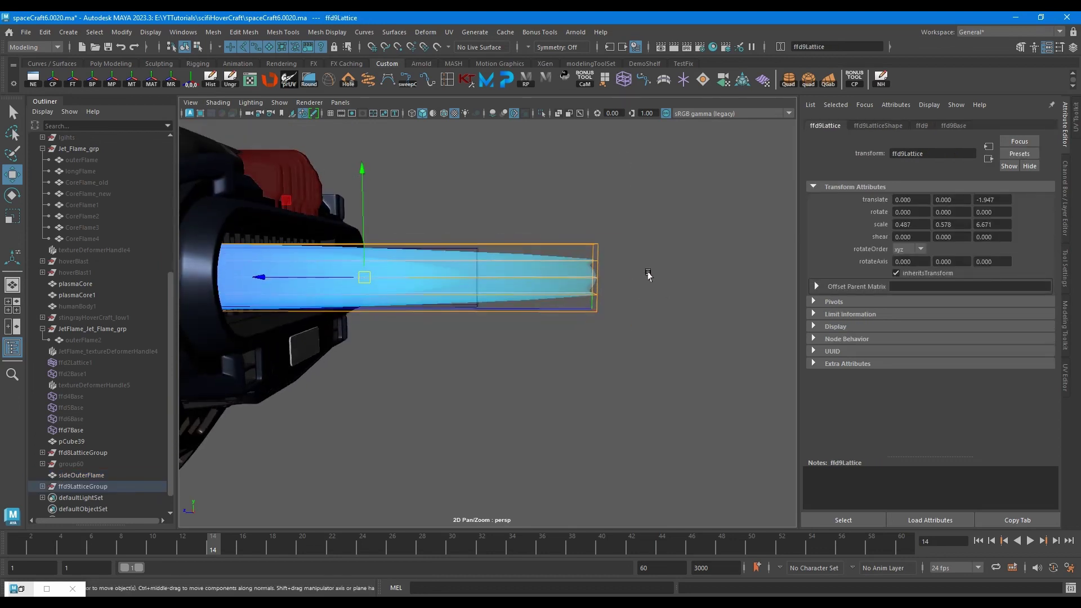
left_click(897, 126)
type("2")
key("Return")
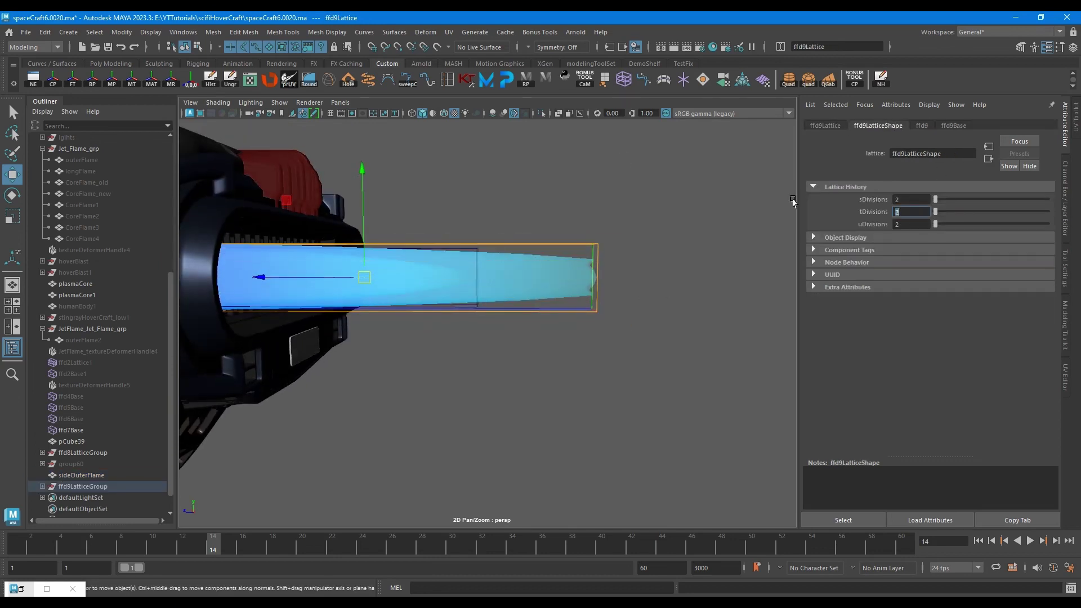
Isolate the lattice, snap its pivot to the end nearest the nozzle, and end the isolation
left_click(541, 115)
key("f")
key("d")
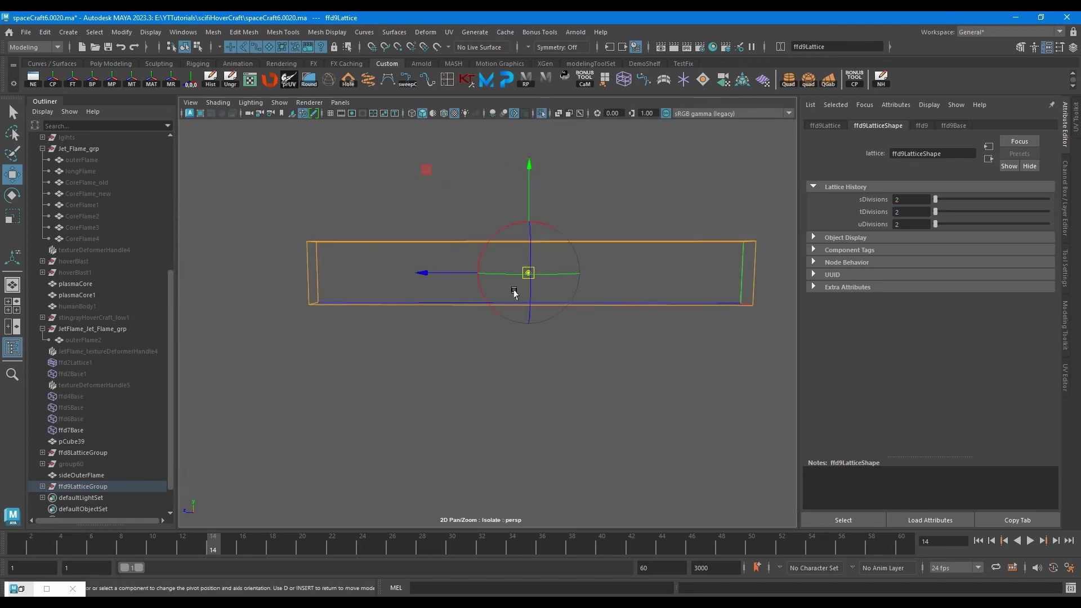
key("v")
left_click_drag(423, 273, 478, 287)
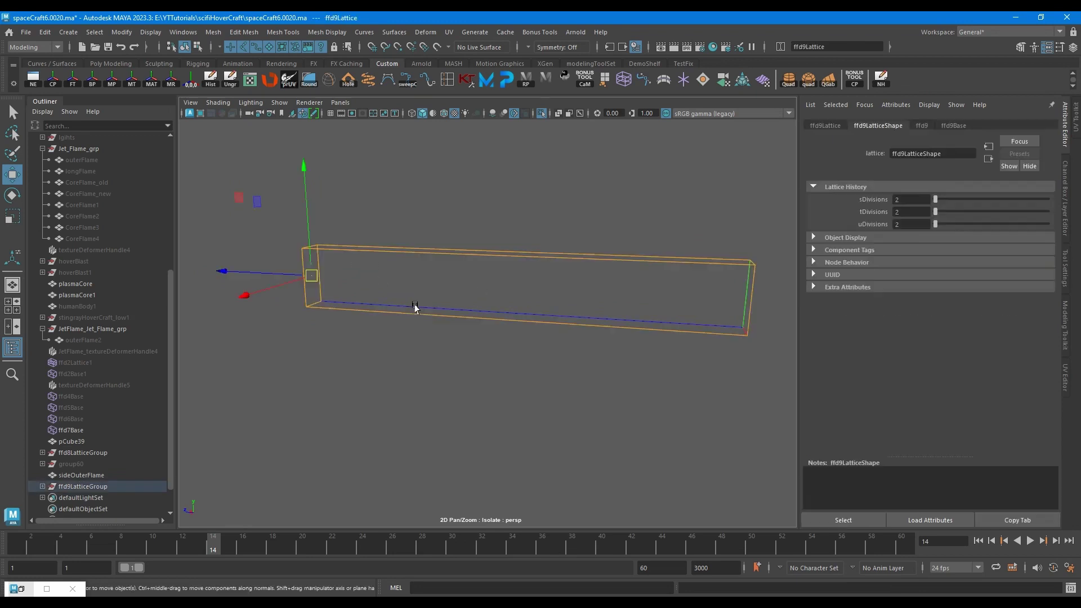
left_click(540, 115)
Key the lattice at frame 1 and scale its length from the nozzle end for the first pulse
key("alt+shift+v")
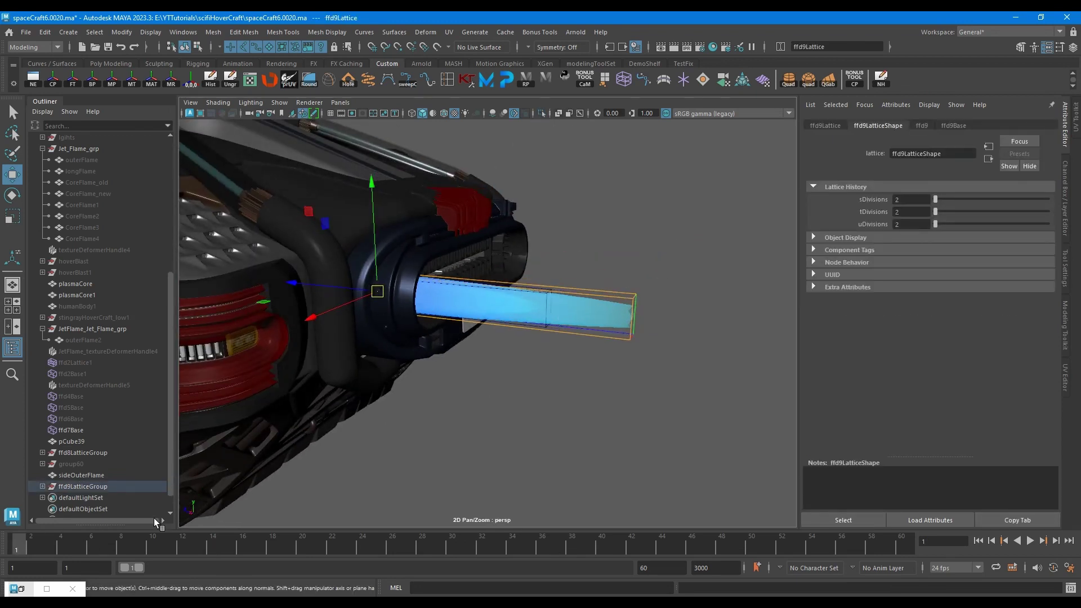
key("alt+v")
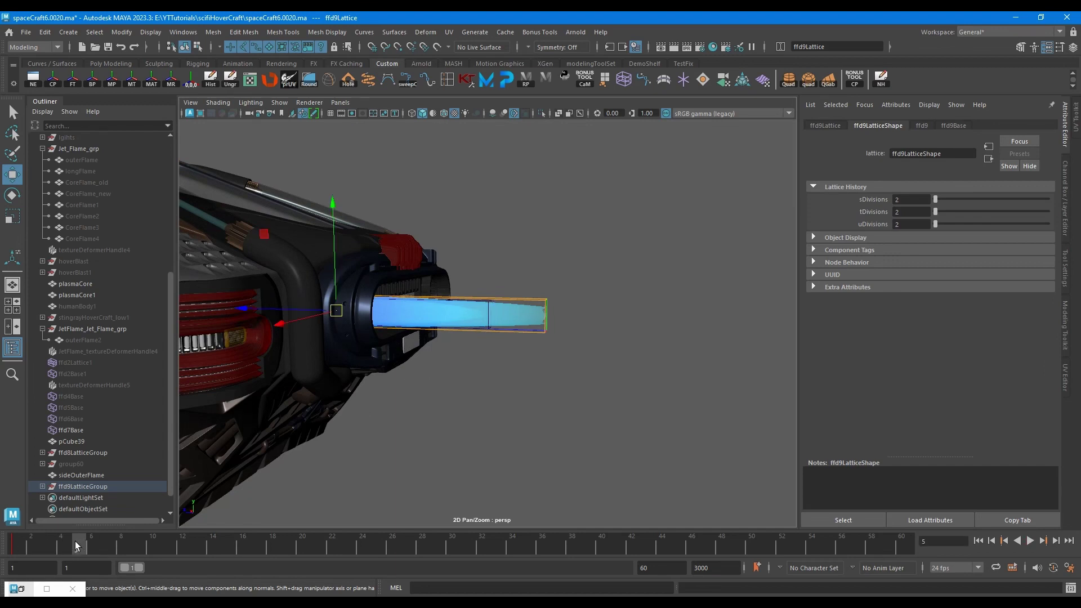
key("alt+v")
left_click_drag(300, 319, 383, 398, "alt")
key("r")
left_click_drag(244, 322, 234, 324)
left_click(16, 545)
Continue the lattice's length pulse through frames 5, 7 and 9, scaling it along the flame and keying frame 9
key("alt+v")
left_click(79, 542)
left_click(104, 544)
left_click_drag(19, 542, 136, 542)
left_click_drag(247, 320, 255, 322)
key("s")
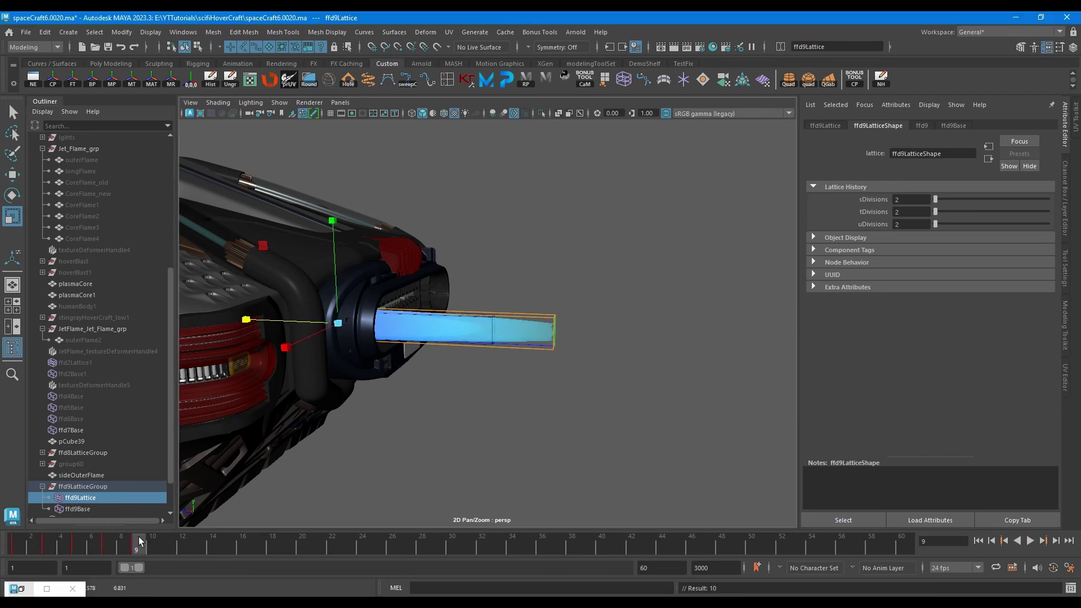
Copy ffd9Lattice's pulse keys from frames 1 to 9 and paste them at frame 11
mouse_move(138, 541)
left_mouse_down()
mouse_move(18, 544)
mouse_move(140, 545)
left_mouse_up()
right_click(106, 548)
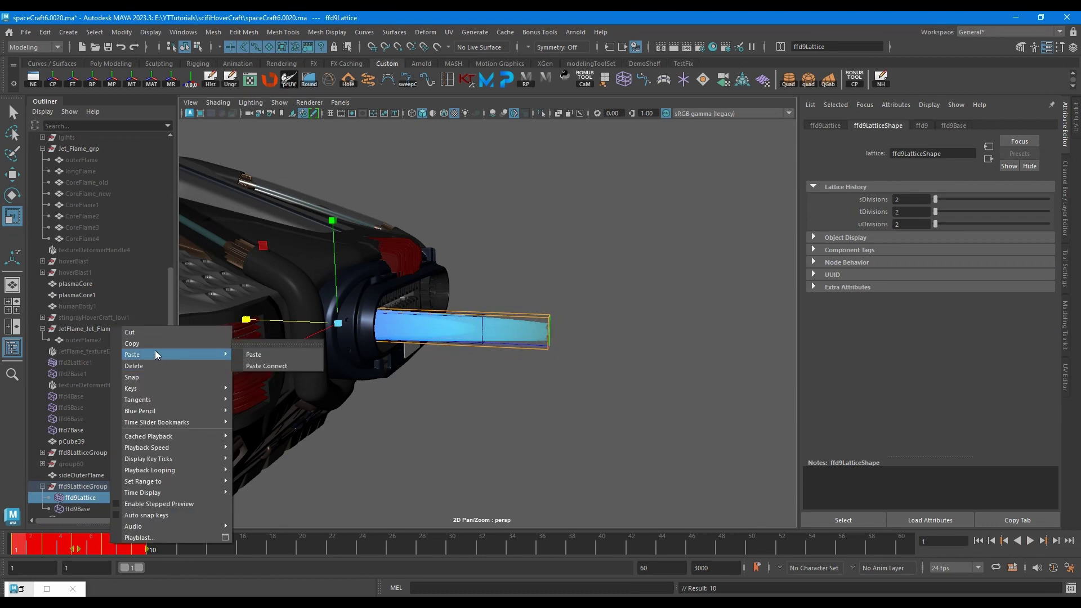
left_click(147, 343)
left_click(159, 543)
right_click(160, 543)
mouse_move(189, 357)
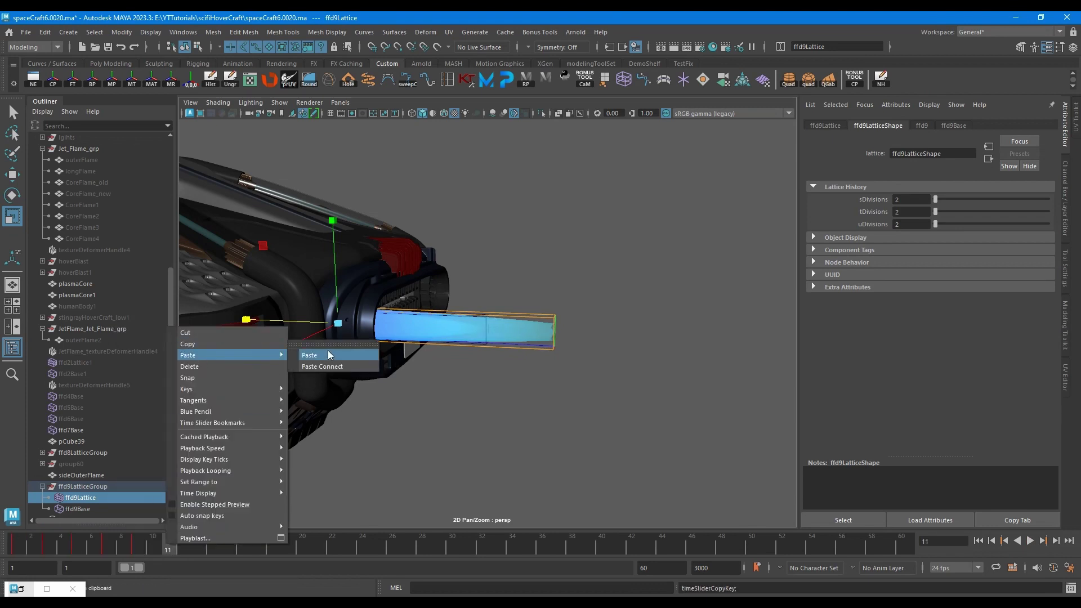
left_click(305, 355)
key("alt+v")
Paste the copied lattice keys at frames 21 and 31 to repeat the pulse
left_click_drag(326, 542, 316, 543)
right_click(316, 544)
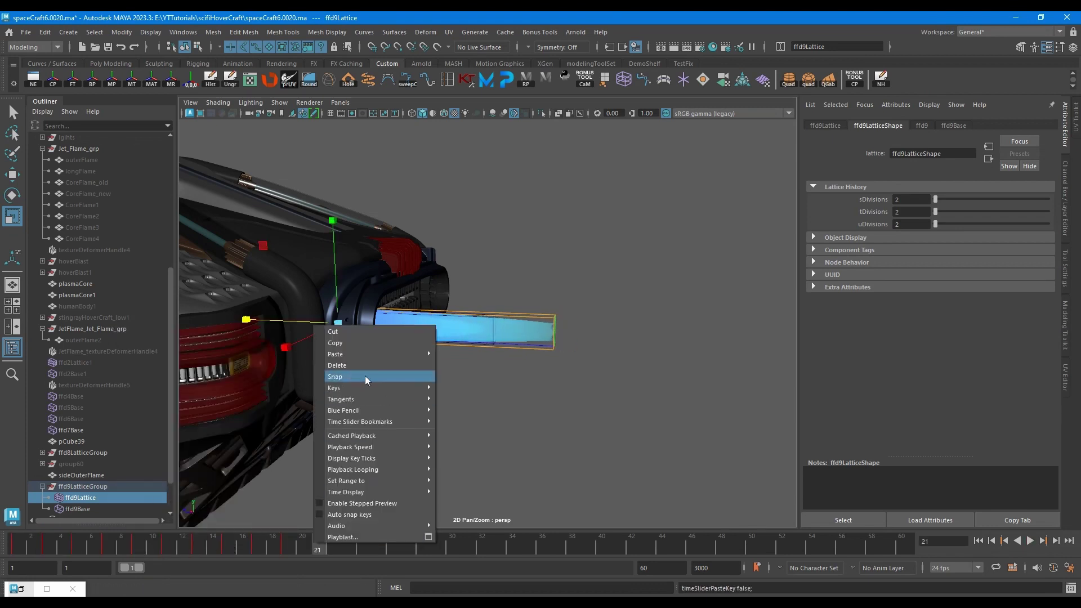
mouse_move(389, 352)
left_click(448, 347)
left_click(465, 543)
right_click(464, 545)
mouse_move(536, 350)
left_click(608, 345)
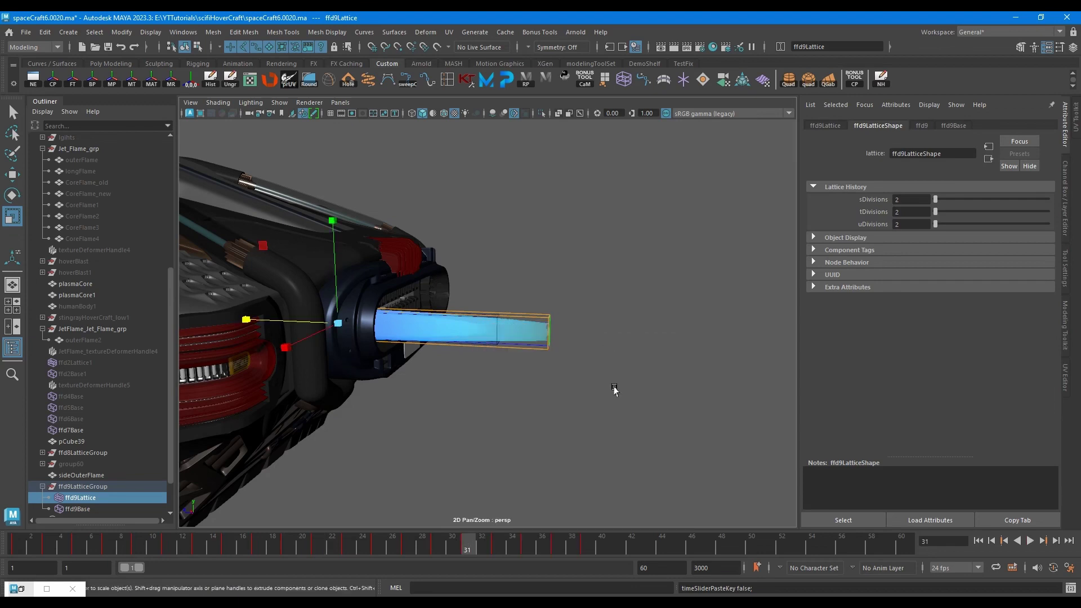
Paste the copied lattice keys at frames 40 and 50 and play back the repeated pulse
left_click(602, 543)
right_click(601, 543)
mouse_move(674, 354)
left_click(743, 352)
key("alt+v")
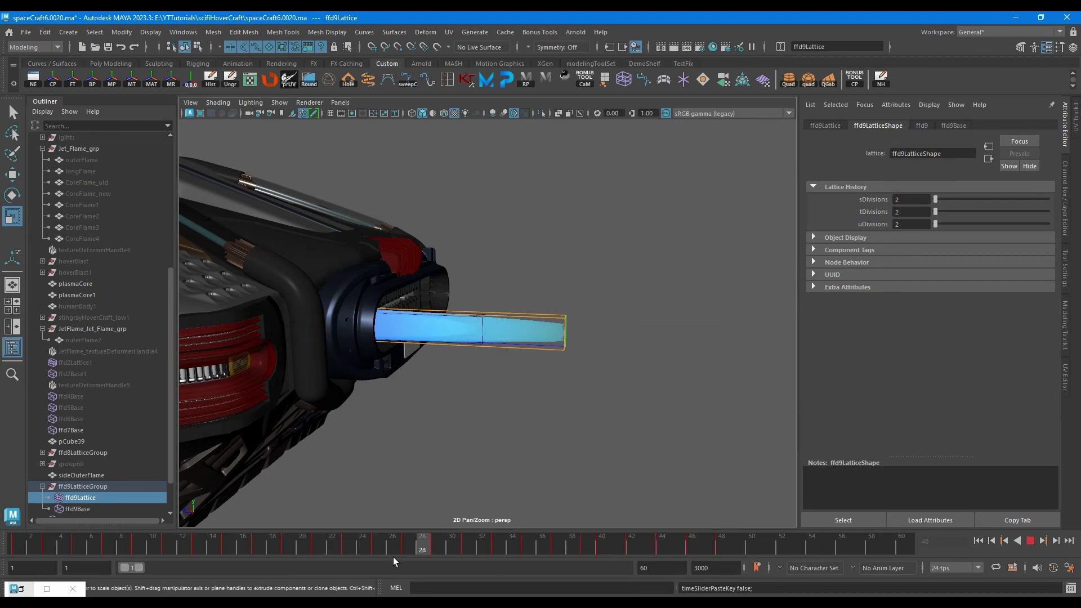
left_click_drag(734, 553, 752, 552)
right_click(752, 553)
mouse_move(826, 361)
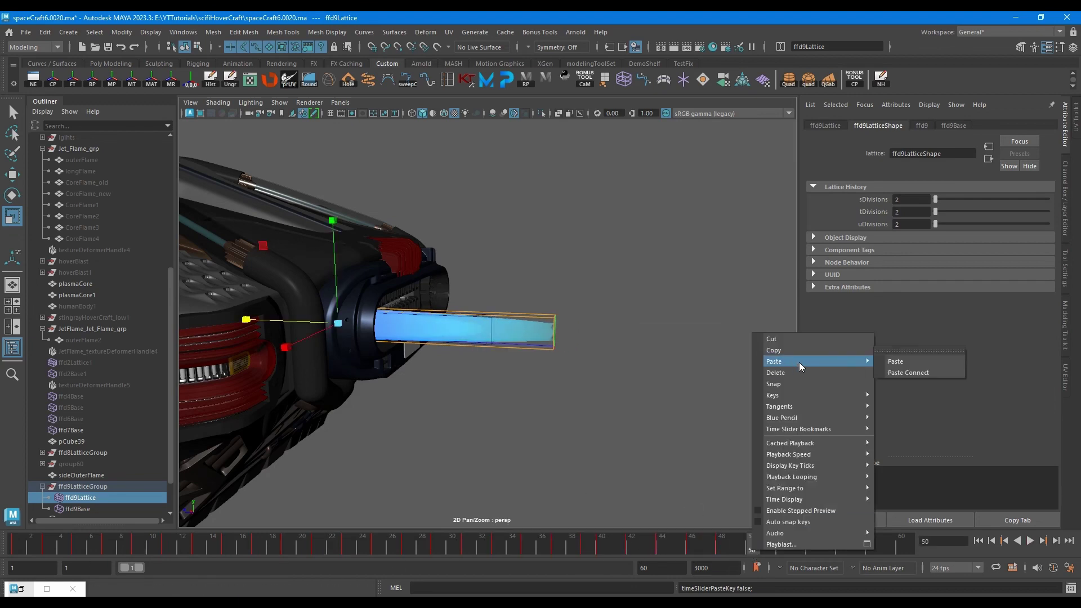
left_click(900, 362)
key("alt+v")
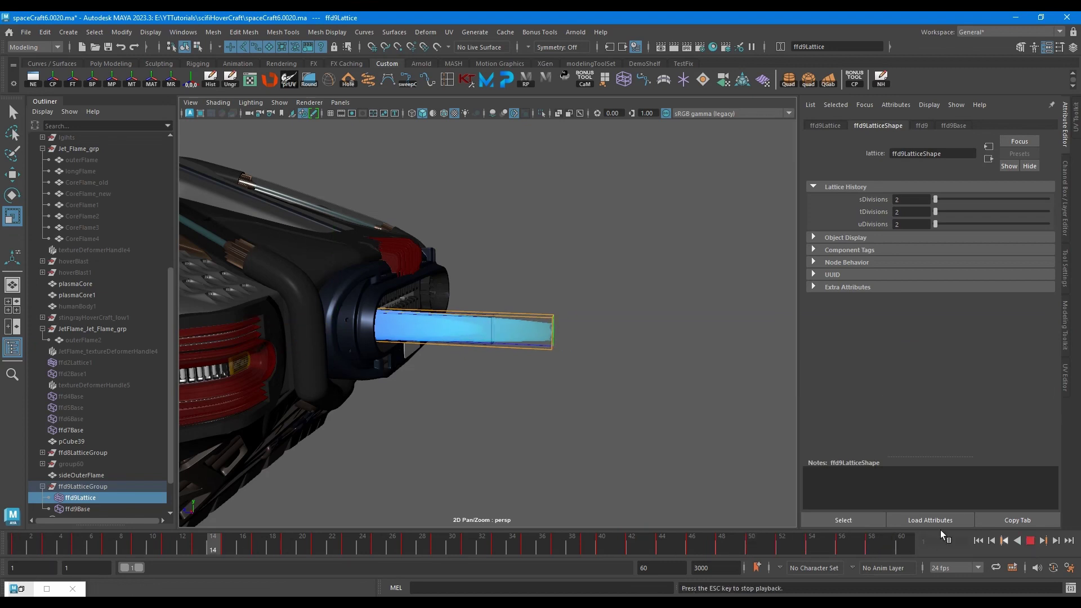
left_click(557, 441)
left_click(1027, 542)
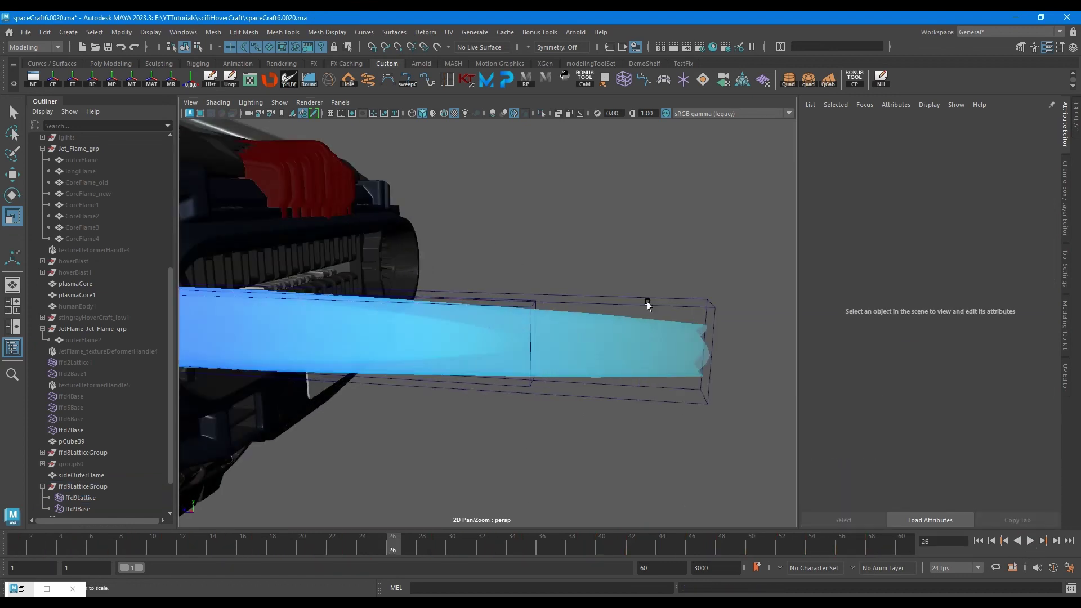
Hide the ffd9 and ffd8 lattice groups around the outer and inner flames
left_click(646, 299)
key("h")
left_click(524, 295)
key("h")
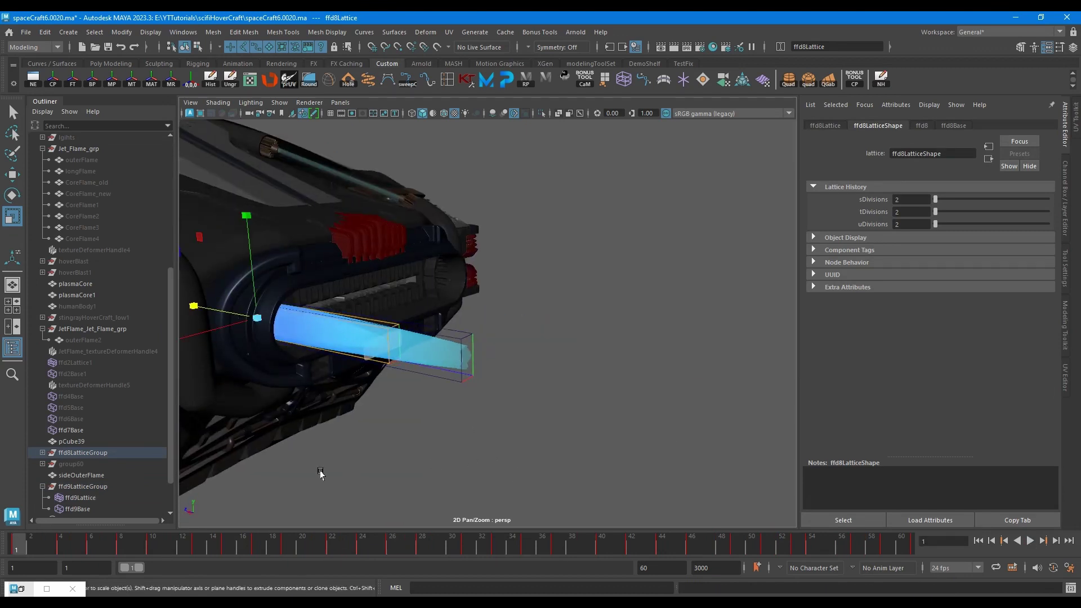
left_click(464, 382)
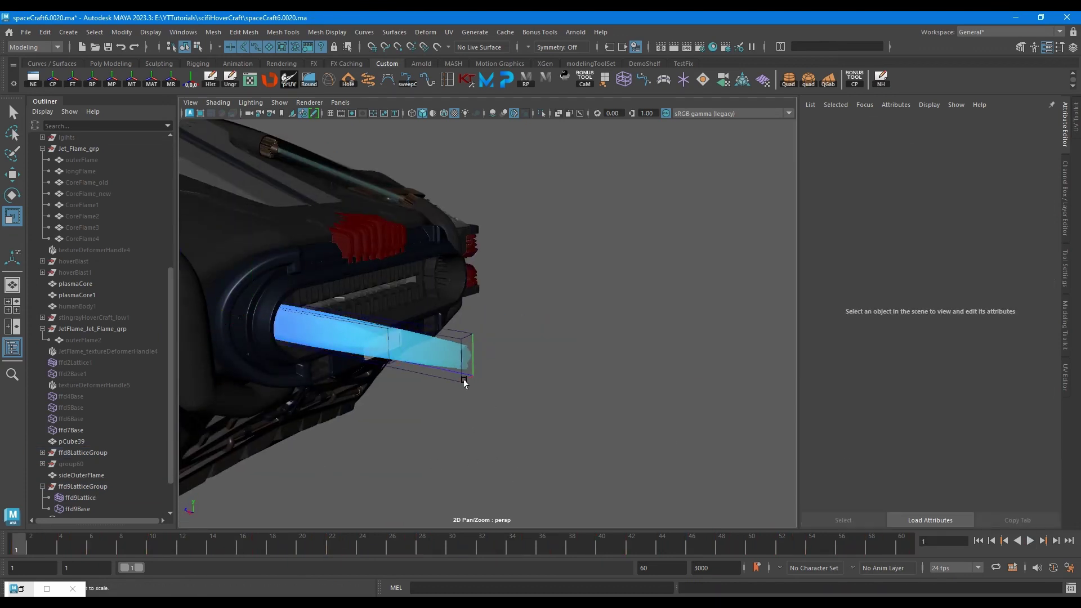
left_click(465, 382)
left_click(499, 465)
left_click(82, 453)
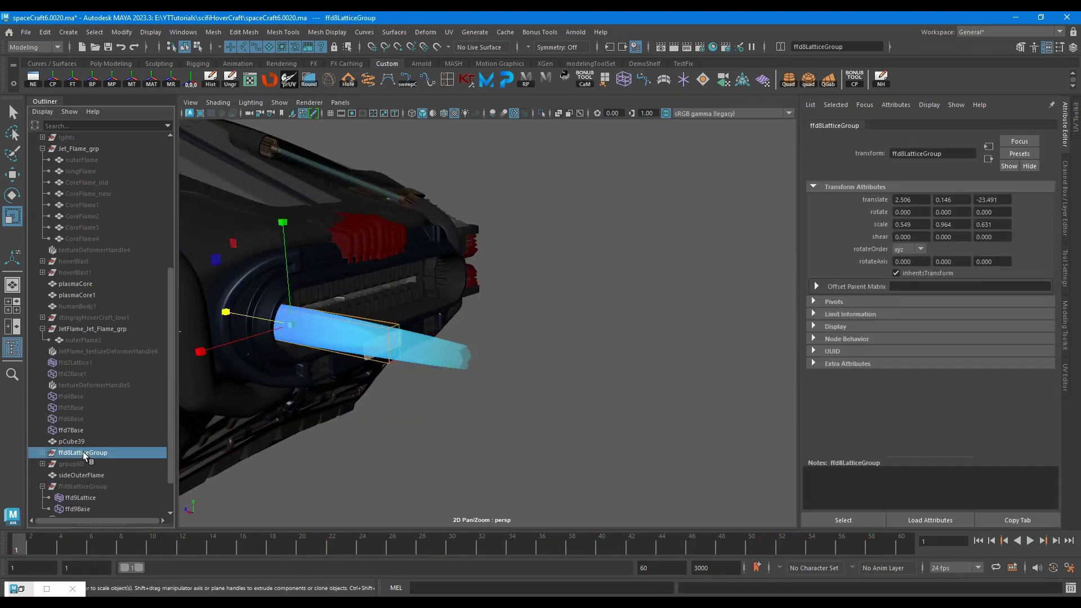
key("h")
Play back the flame animation and examine the inner and outer pulses from several angles
key("alt+v")
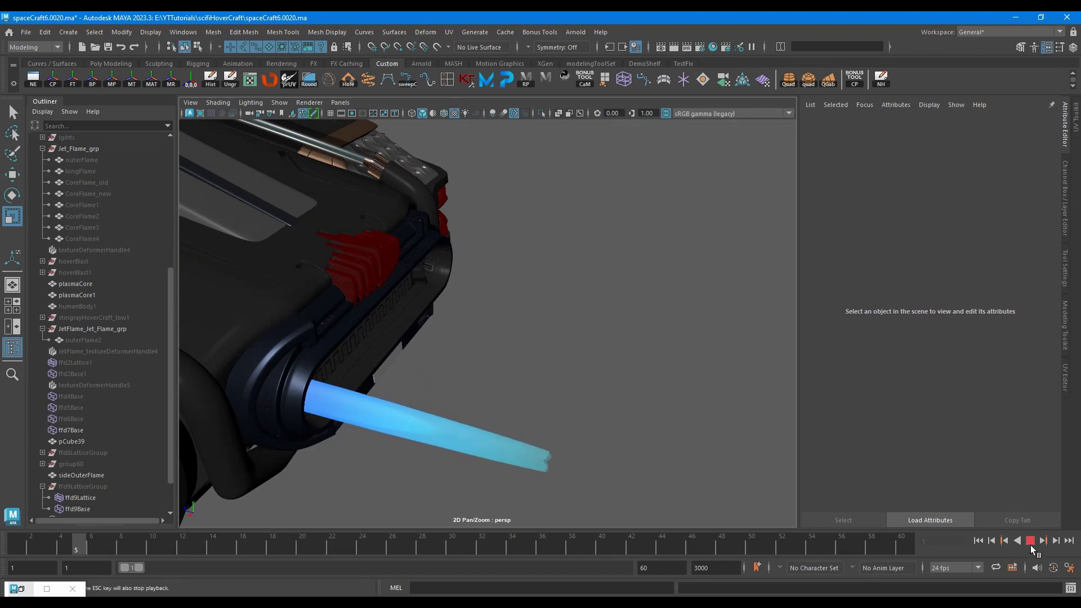
left_click(1030, 545)
left_click(616, 312)
left_click_drag(589, 439, 684, 383, "alt")
key("f")
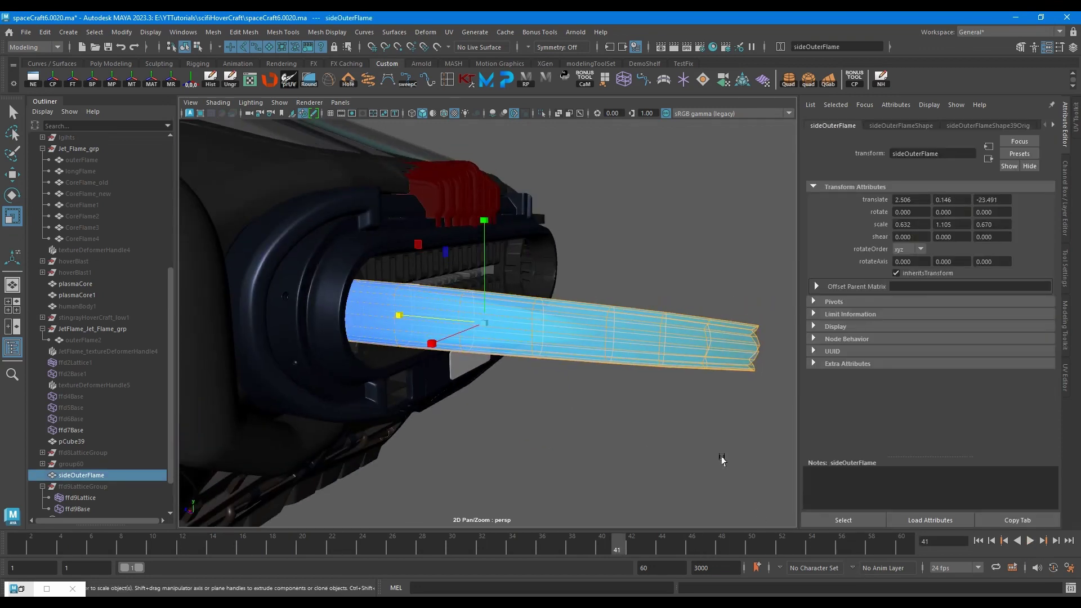
right_click(647, 281)
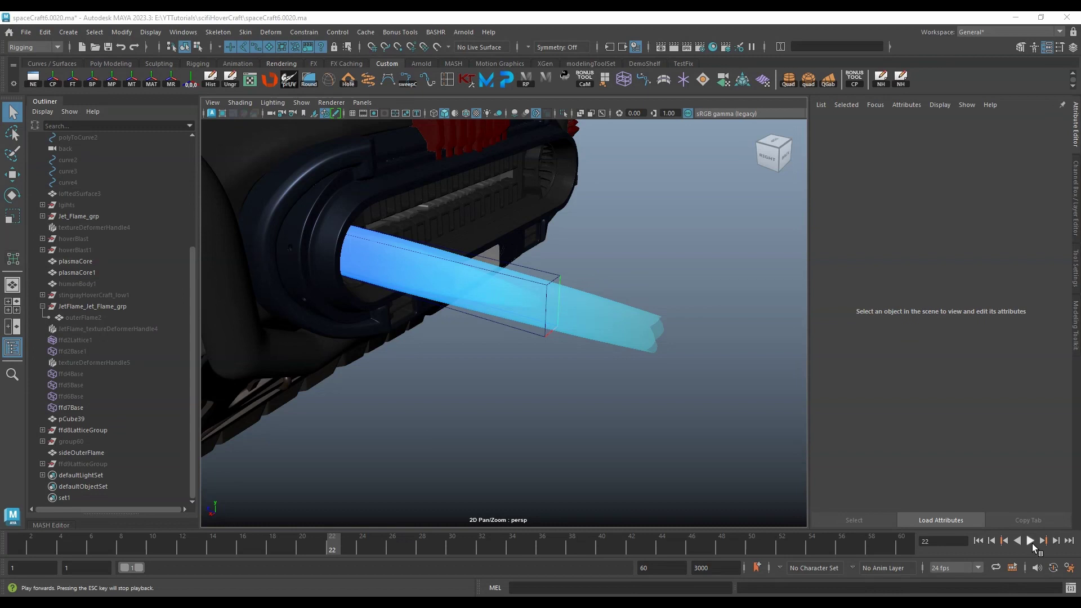
left_click(1030, 540)
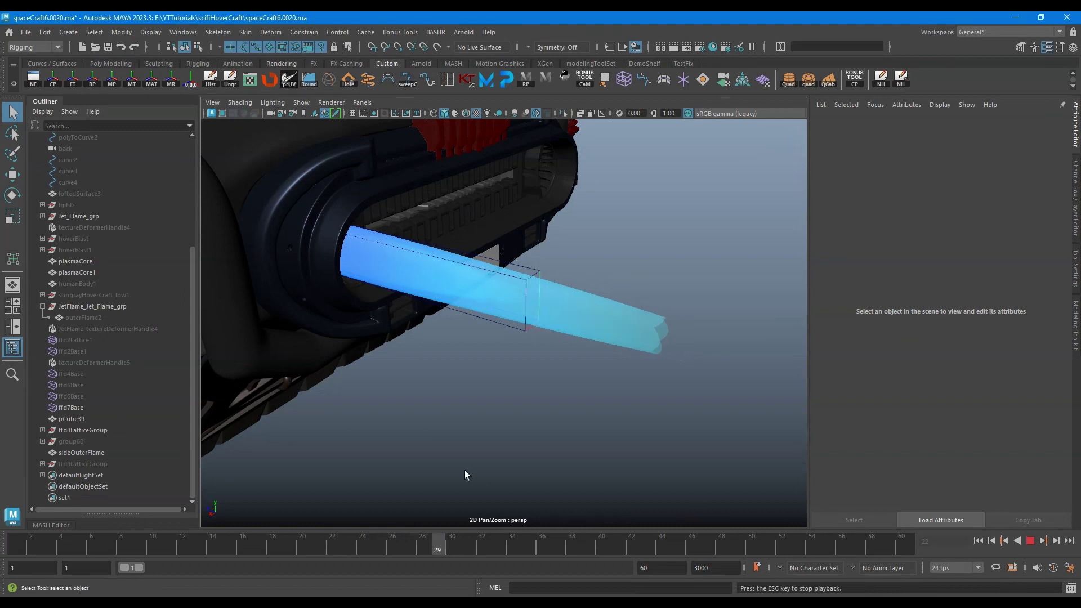
left_click_drag(535, 397, 573, 369, "alt")
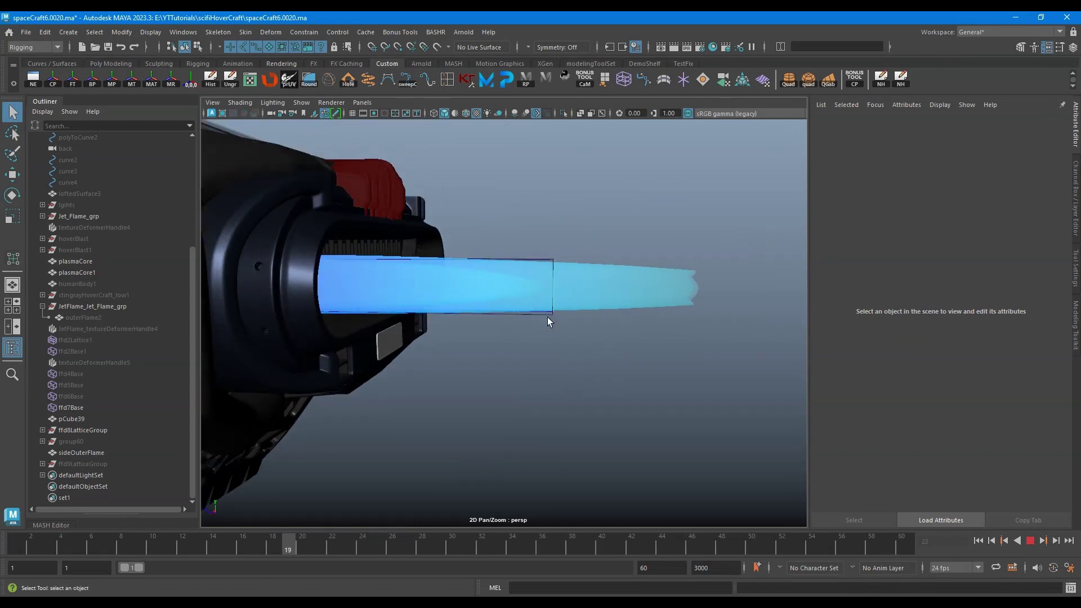
left_click(1030, 540)
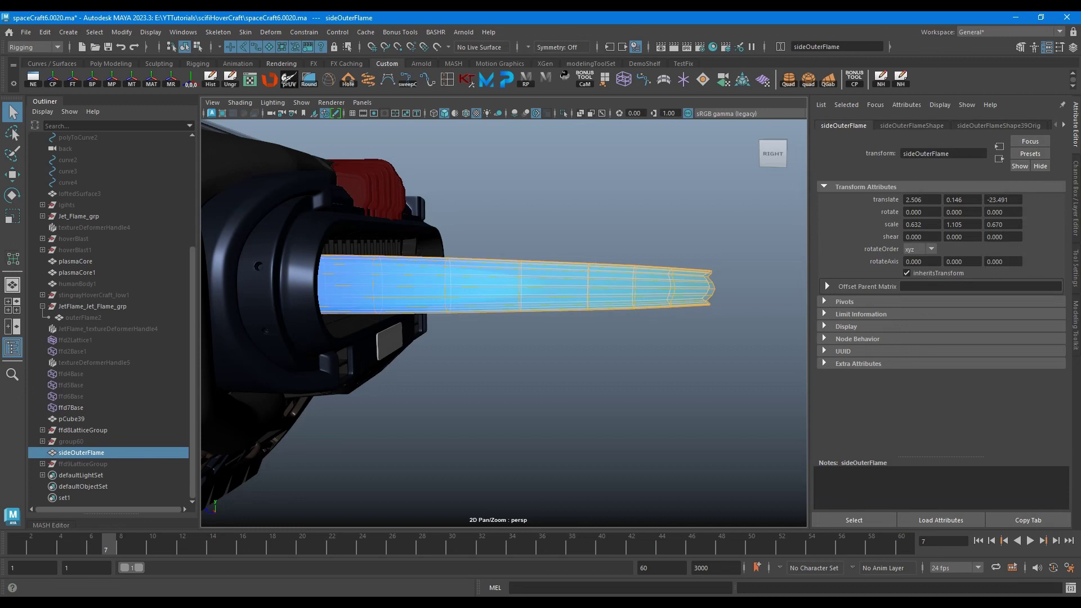
Open Hypershade, clear the work area and graph the material network of sideOuterFlame
left_click_drag(1080, 16, 478, 13)
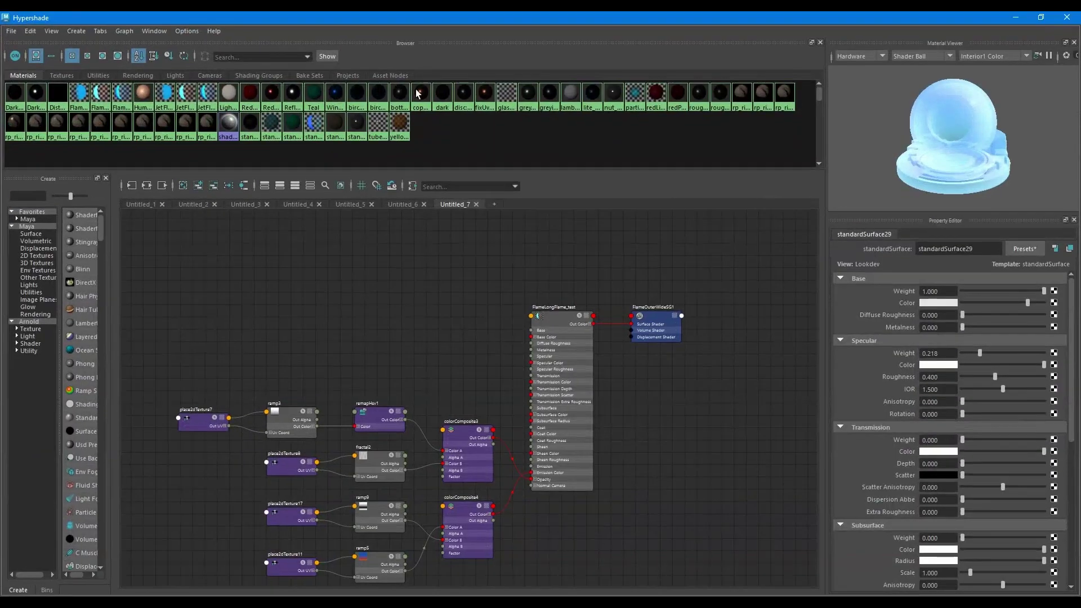
left_click(182, 187)
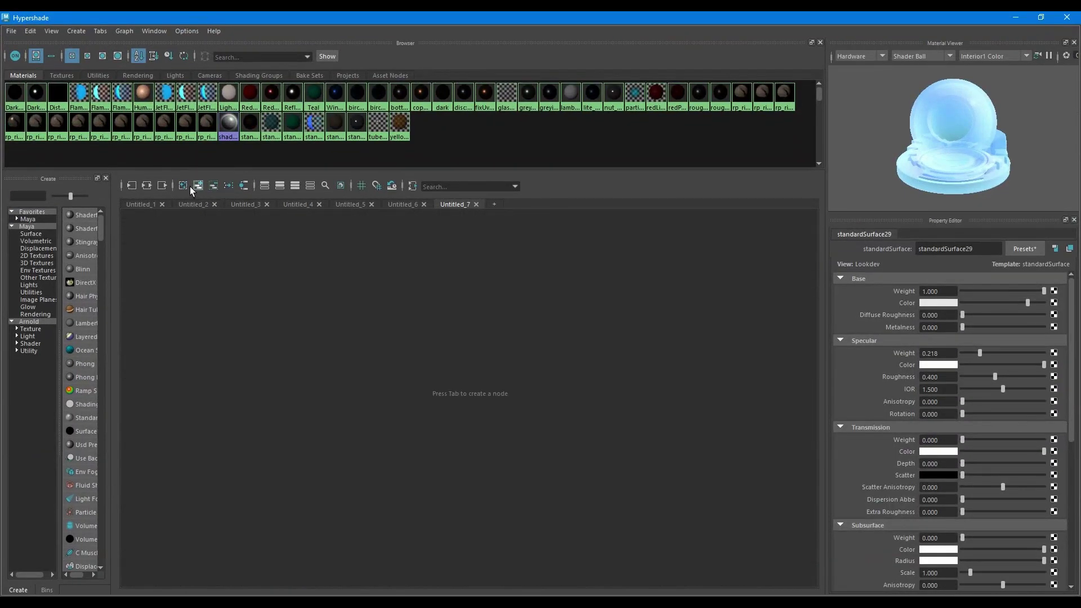
left_click(245, 186)
Rename the flame's standardSurface29 material as sideFlameInnerCore_SHD
left_click(538, 250)
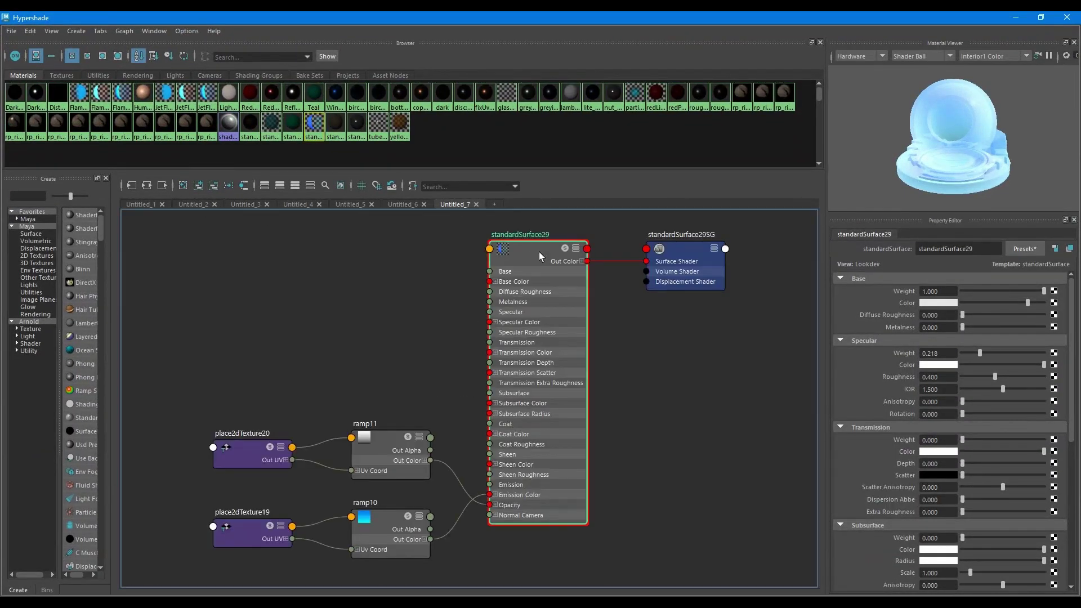
double_click(979, 254)
type("side")
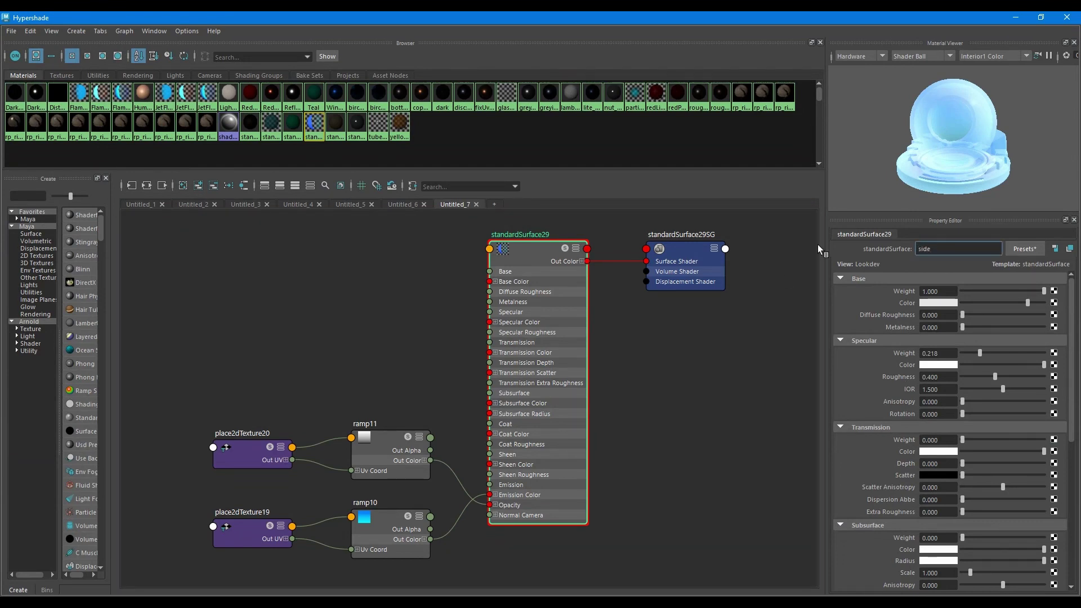
type("FlameInnerCore_SHD")
key("Return")
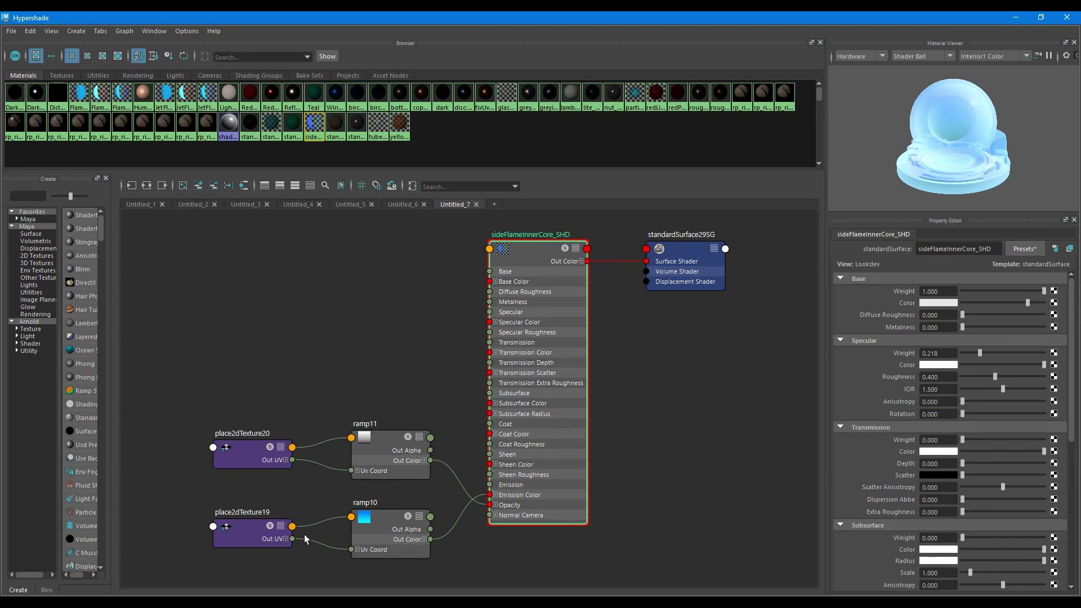
Move the ramp and placement nodes away from sideFlameInnerCore_SHD and duplicate its whole shading network
left_click_drag(408, 570, 188, 395)
left_click_drag(379, 438, 323, 376)
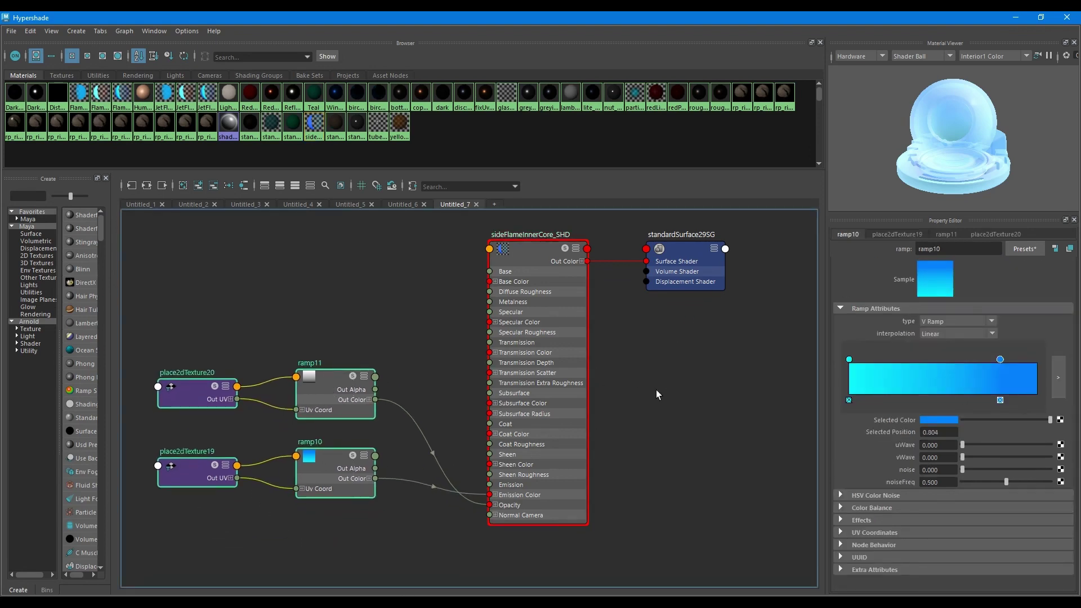
scroll(556, 349, "down", 3)
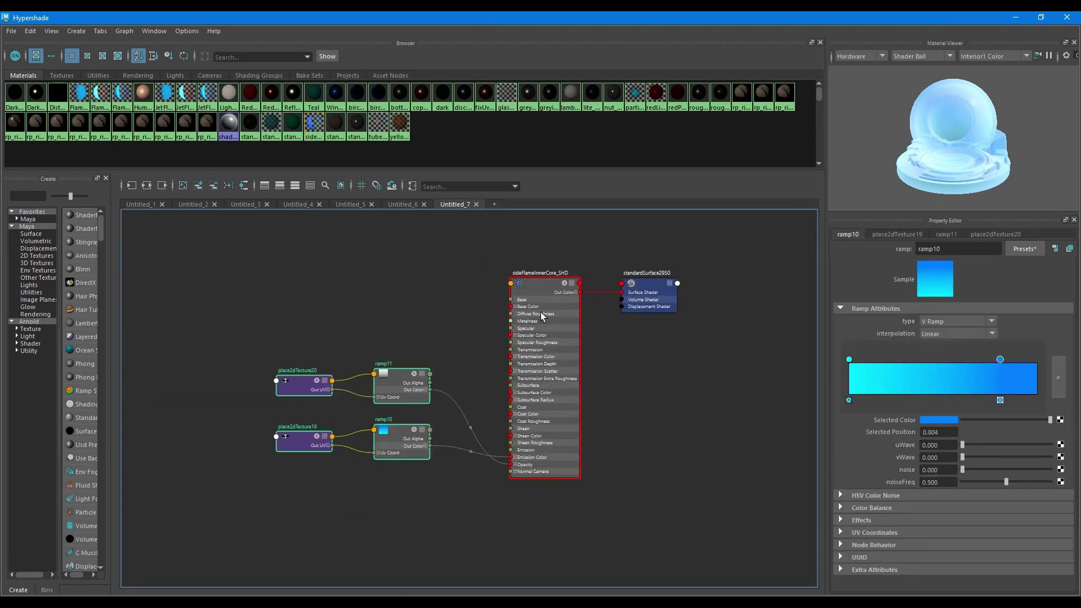
left_click(283, 249)
left_click(30, 31)
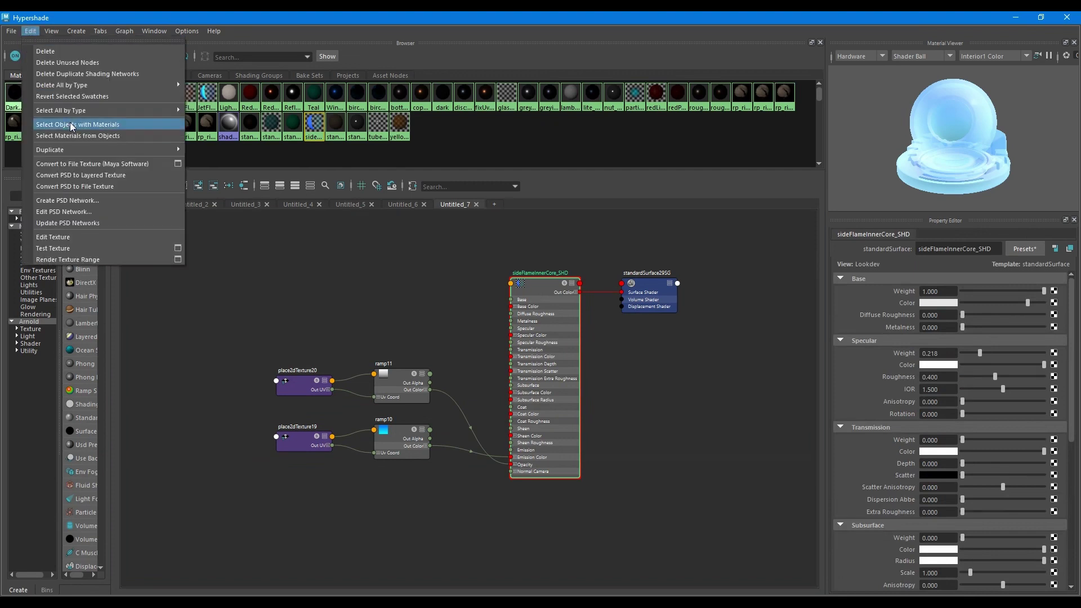
mouse_move(74, 149)
left_click(239, 151)
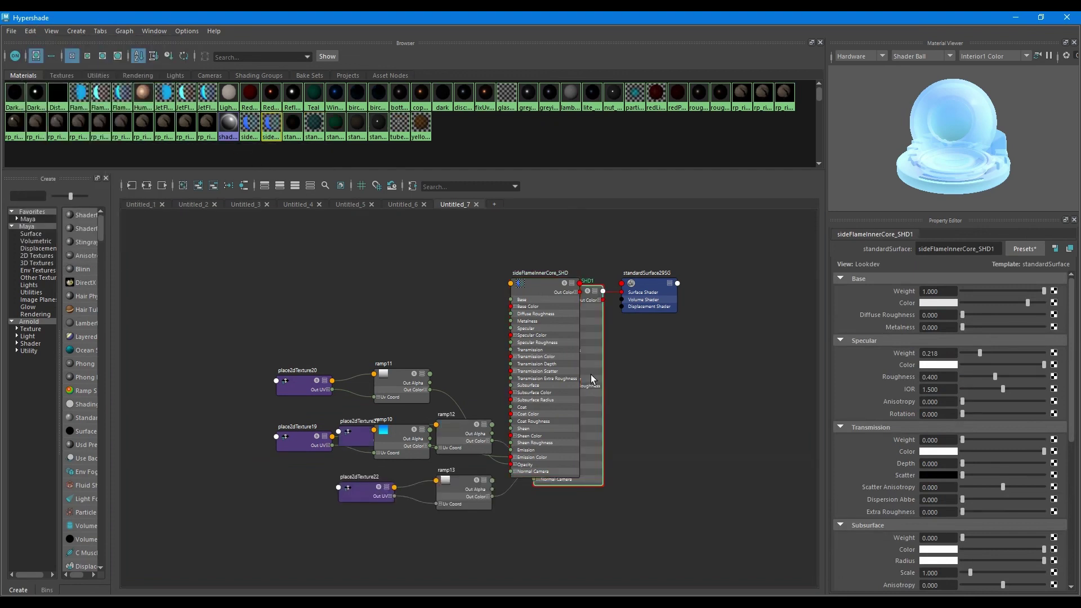
Separate the duplicated shading network from the original and arrange it below in the graph
left_click_drag(591, 376, 580, 536)
middle_click_drag(636, 468, 616, 388, "alt")
scroll(616, 388, "down", 5)
left_click_drag(697, 484, 331, 225)
left_click(228, 185)
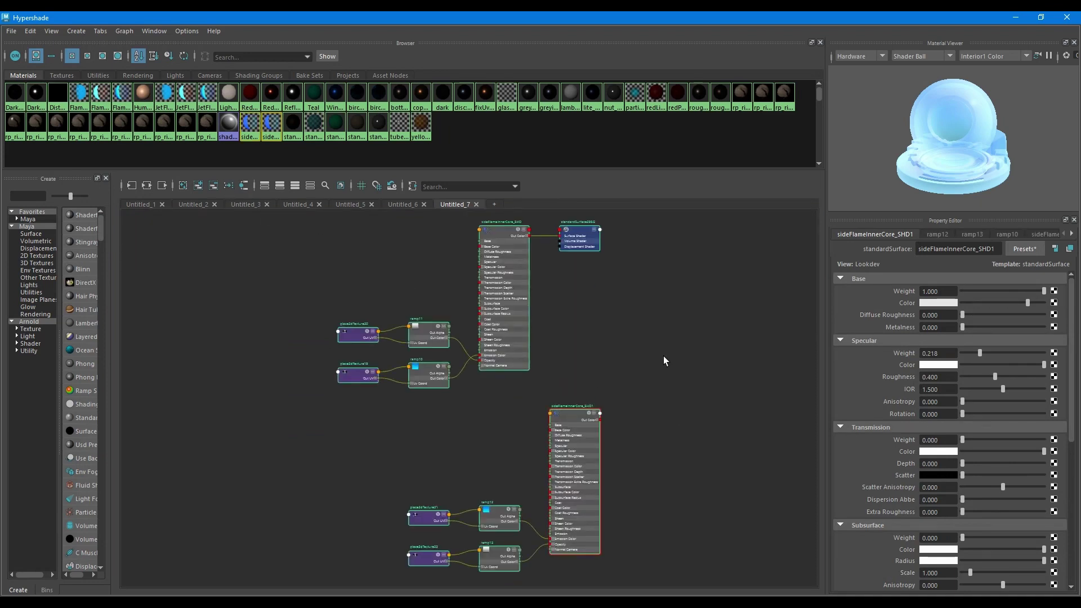
middle_click_drag(668, 523, 645, 472, "alt")
left_click_drag(654, 546, 397, 394)
left_click_drag(554, 364, 514, 359)
scroll(515, 359, "up", 4)
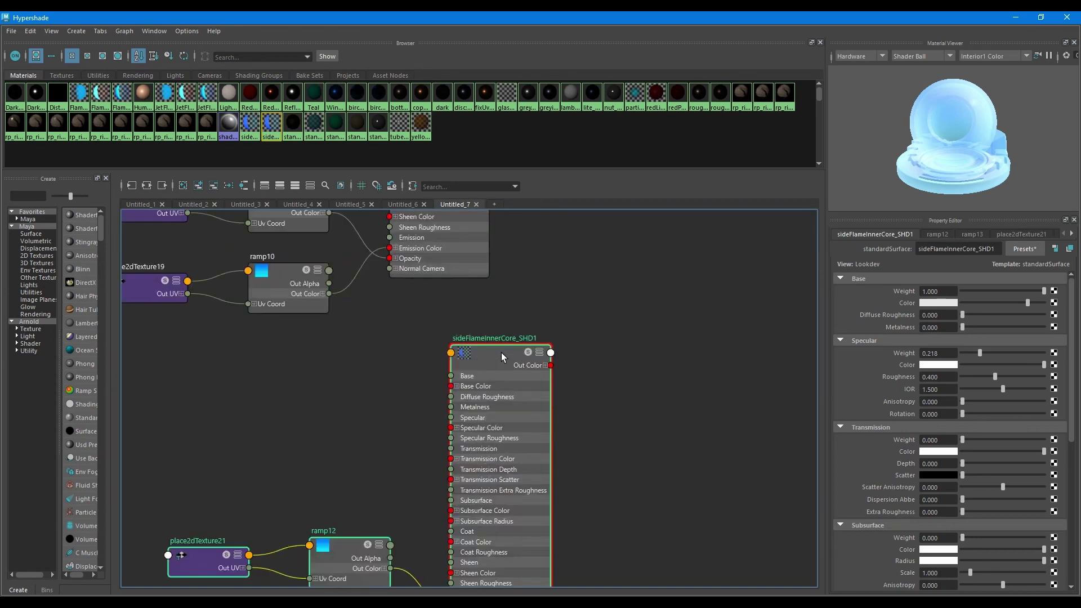
Rename the duplicated material as sideFlameOuter_SHD
left_click(501, 353)
double_click(995, 249)
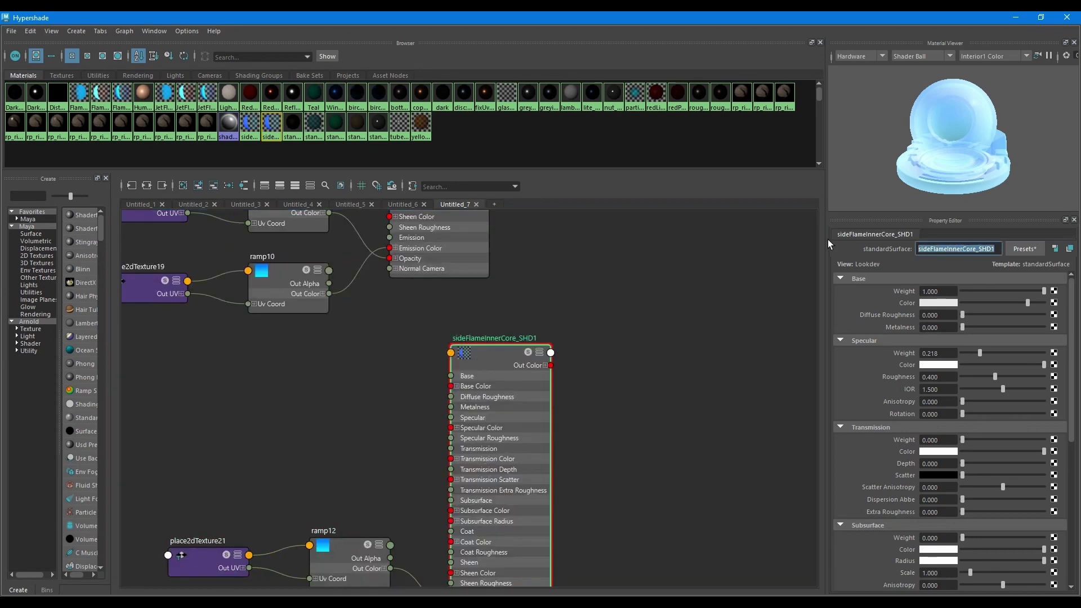
type("sideFlameOuter_SHD")
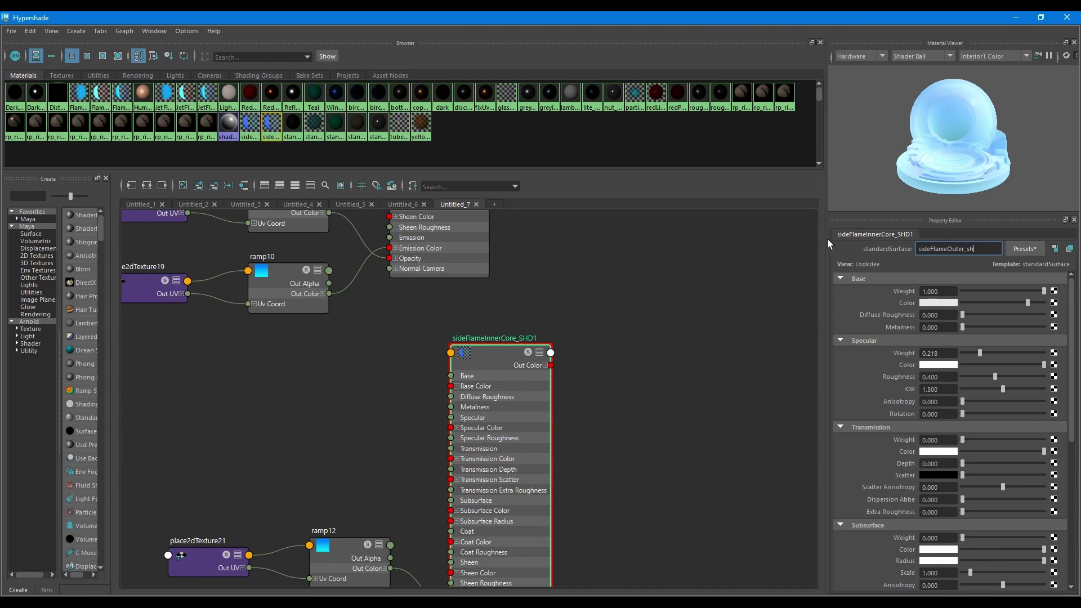
key("Return")
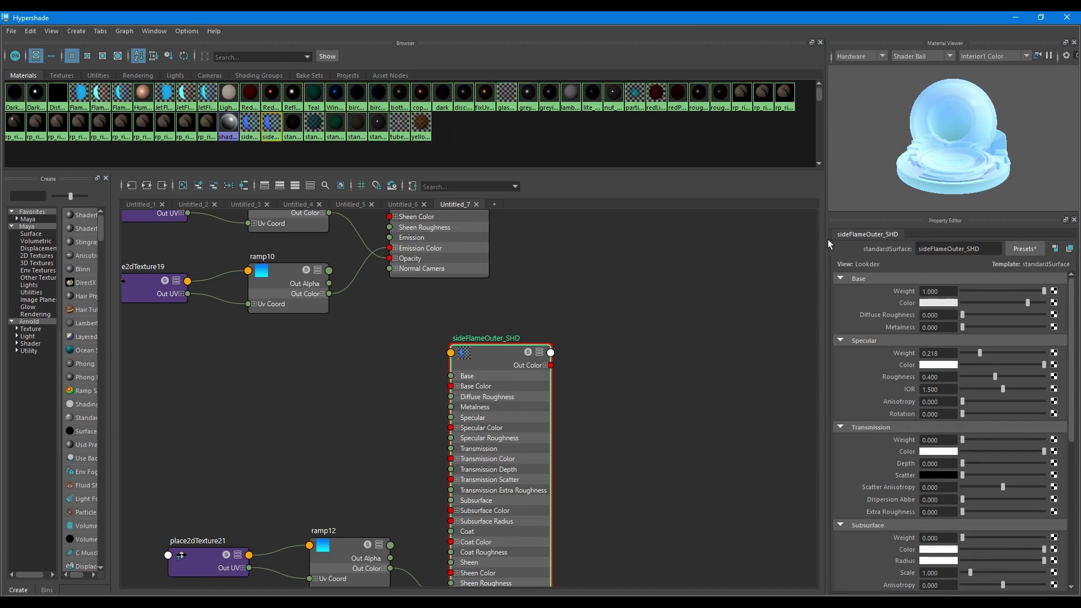
Assign the sideFlameOuter_SHD material to the sideOuterFlame mesh on the thruster
middle_click_drag(272, 448, 346, 384)
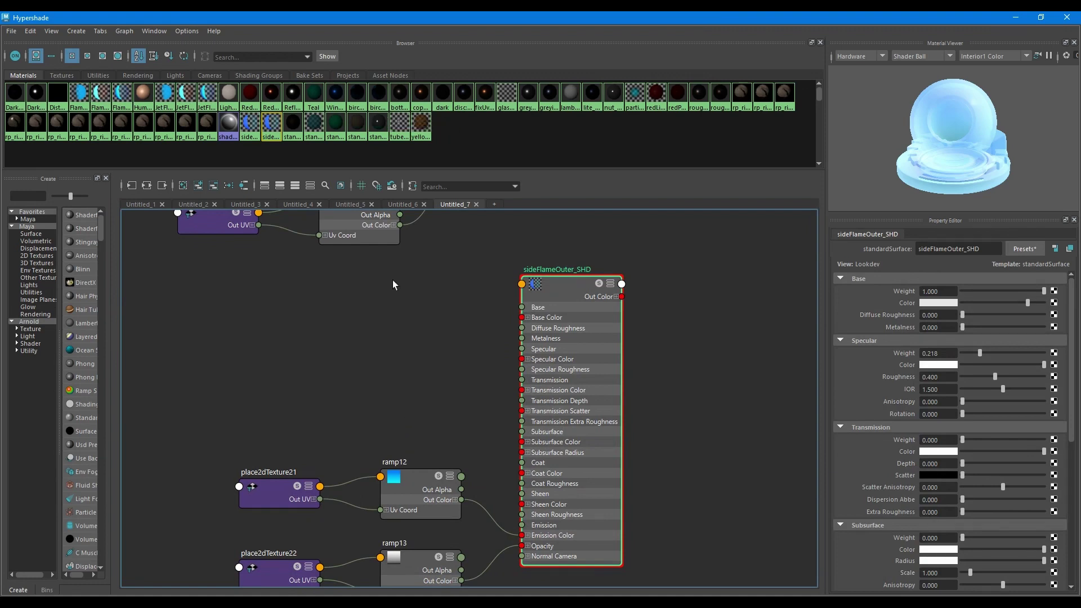
left_click_drag(518, 17, 692, 37)
right_click_drag(372, 316, 333, 322, "alt")
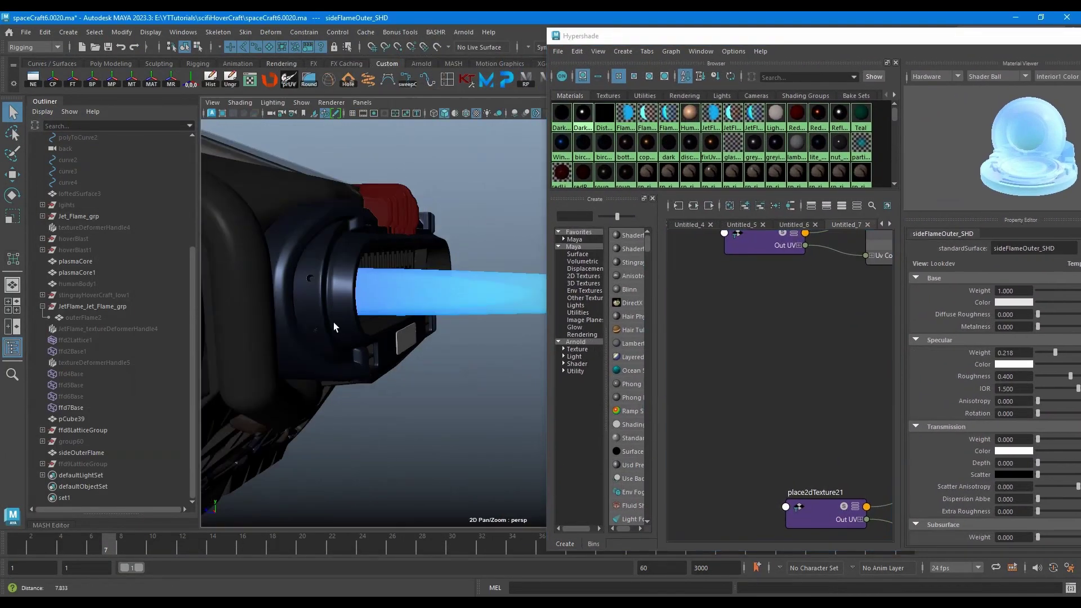
left_click_drag(333, 322, 382, 318, "alt")
left_click(475, 307)
right_click_drag(448, 358, 433, 344, "alt")
middle_click_drag(432, 344, 373, 333, "alt")
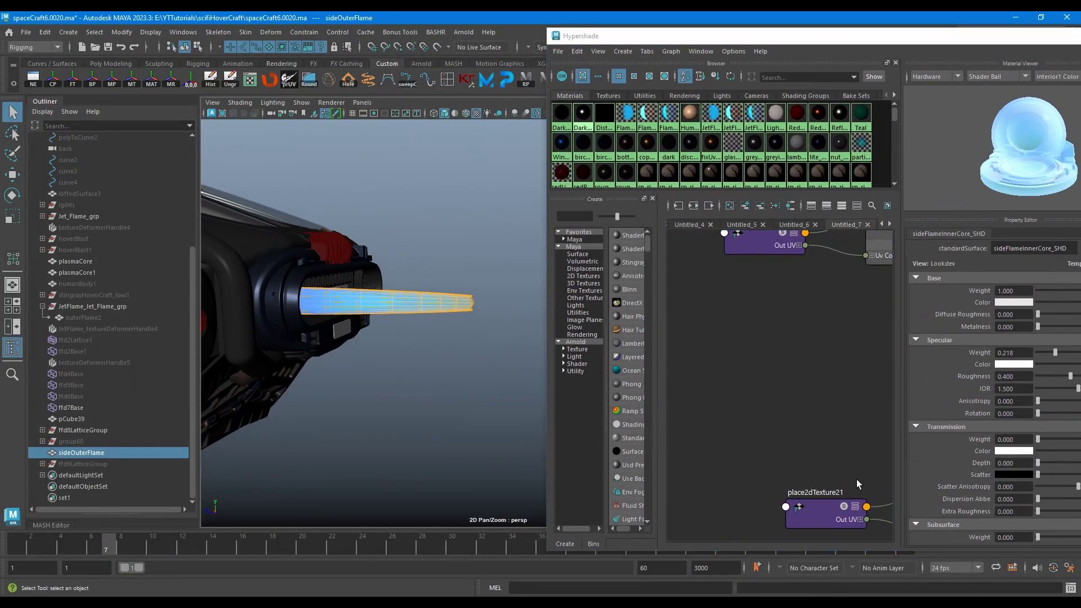
middle_click_drag(817, 449, 670, 379, "alt")
middle_click_drag(806, 377, 563, 301, "alt")
middle_click_drag(839, 350, 839, 471, "alt")
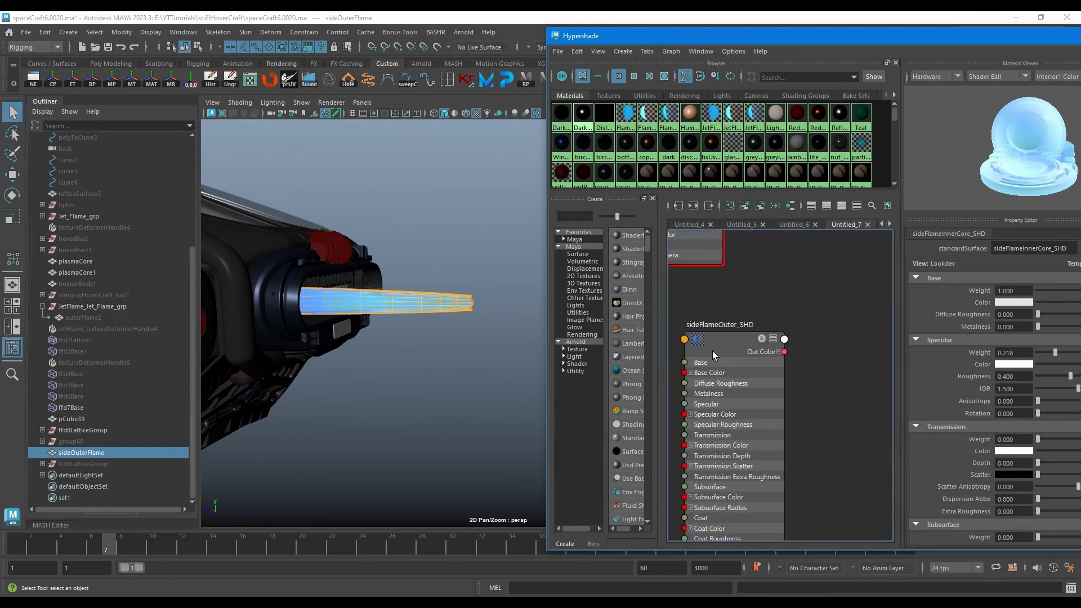
right_click_drag(727, 336, 725, 306)
Move ramp12 and its placement node apart from ramp13, and display ramp12's attributes beside the viewport
middle_click_drag(716, 367, 835, 317, "alt")
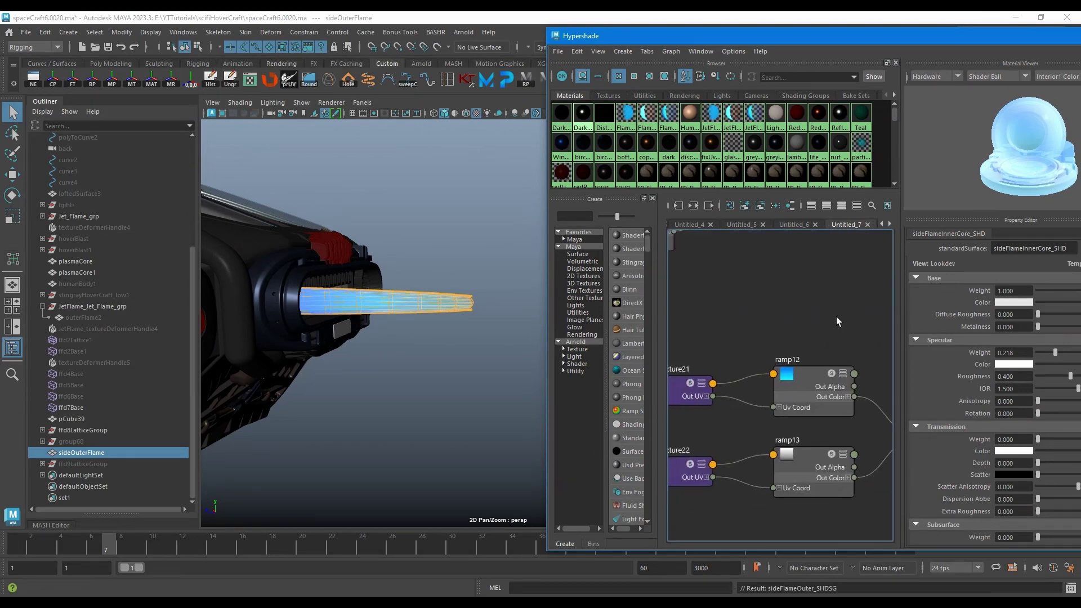
right_click_drag(835, 317, 761, 334, "alt")
mouse_move(686, 338)
left_mouse_down()
mouse_move(803, 373)
mouse_move(687, 345)
left_mouse_up()
middle_click_drag(782, 313, 831, 342, "alt")
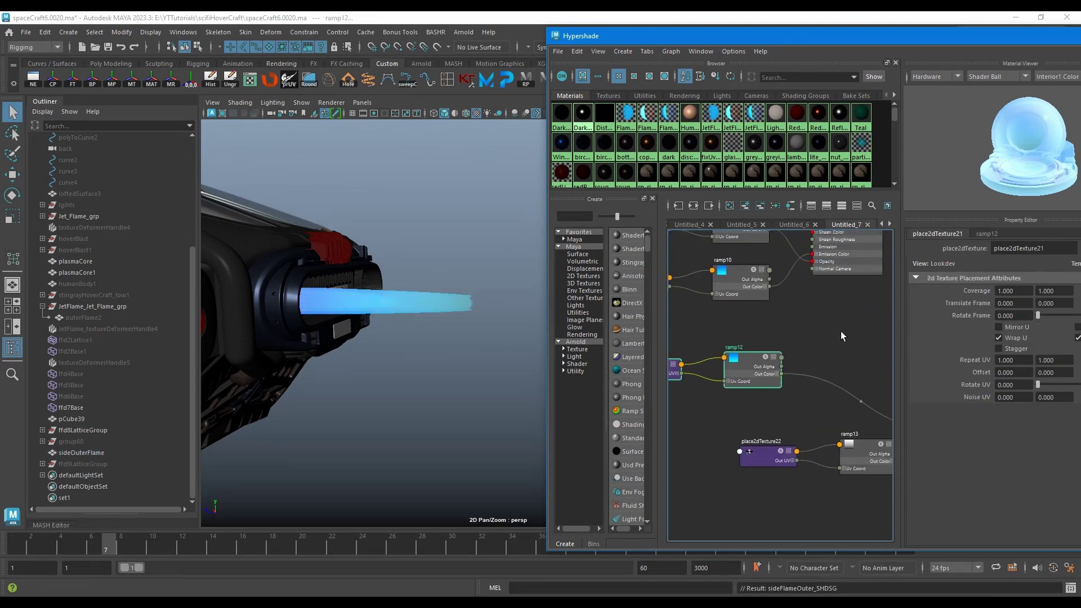
left_click_drag(779, 42, 681, 39)
left_click(655, 360)
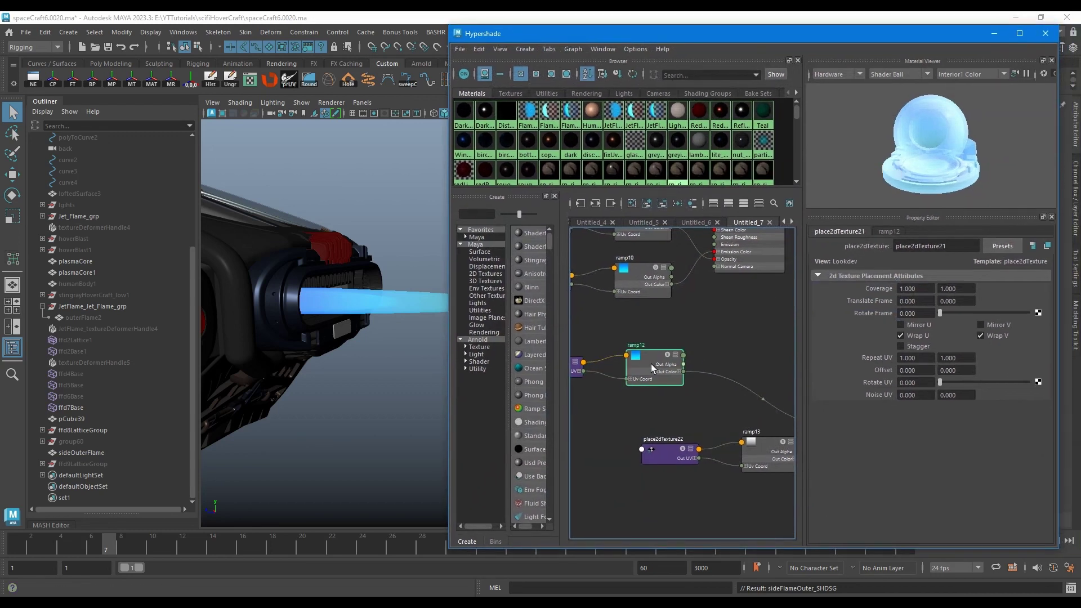
left_click(993, 35)
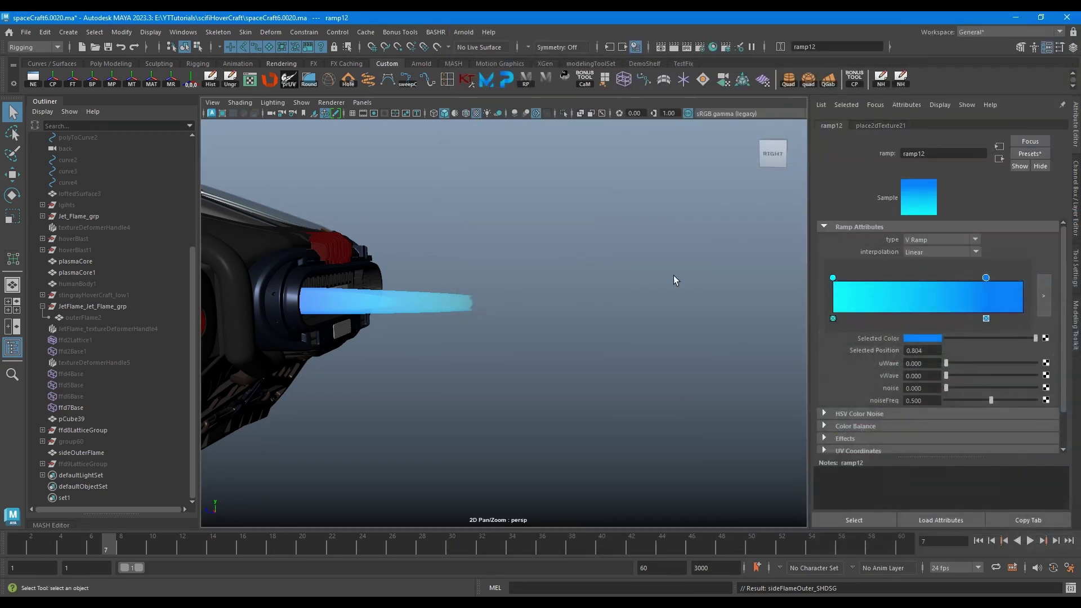
Remove the cyan colour from ramp12's gradient and move the blue entry to position 0.595
middle_click_drag(484, 338, 626, 329, "alt")
scroll(626, 329, "up", 3)
left_click_drag(626, 330, 645, 311, "alt")
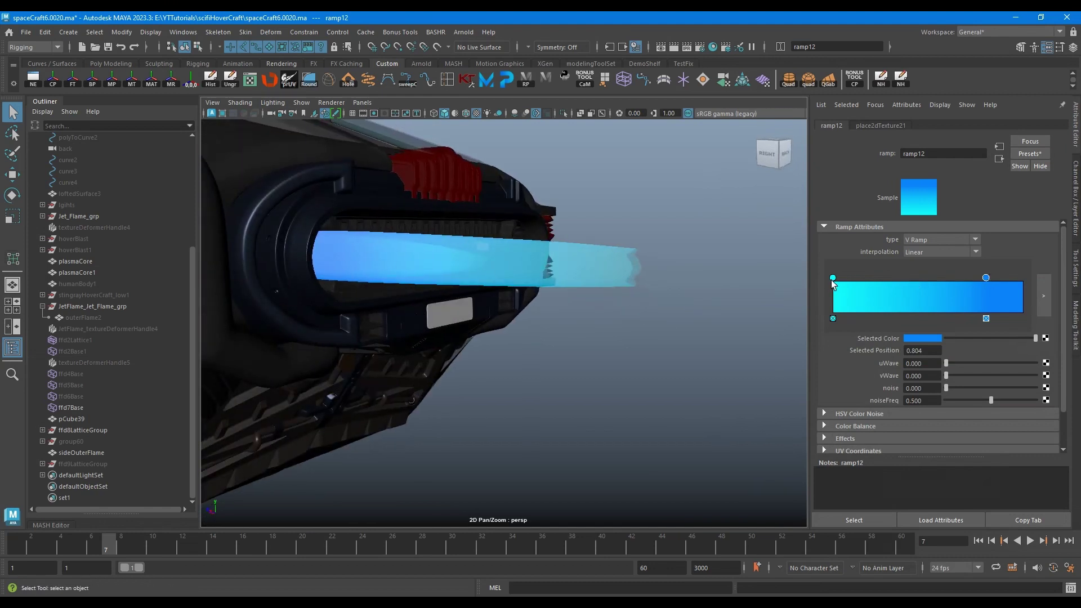
left_click(832, 278)
left_click(831, 319)
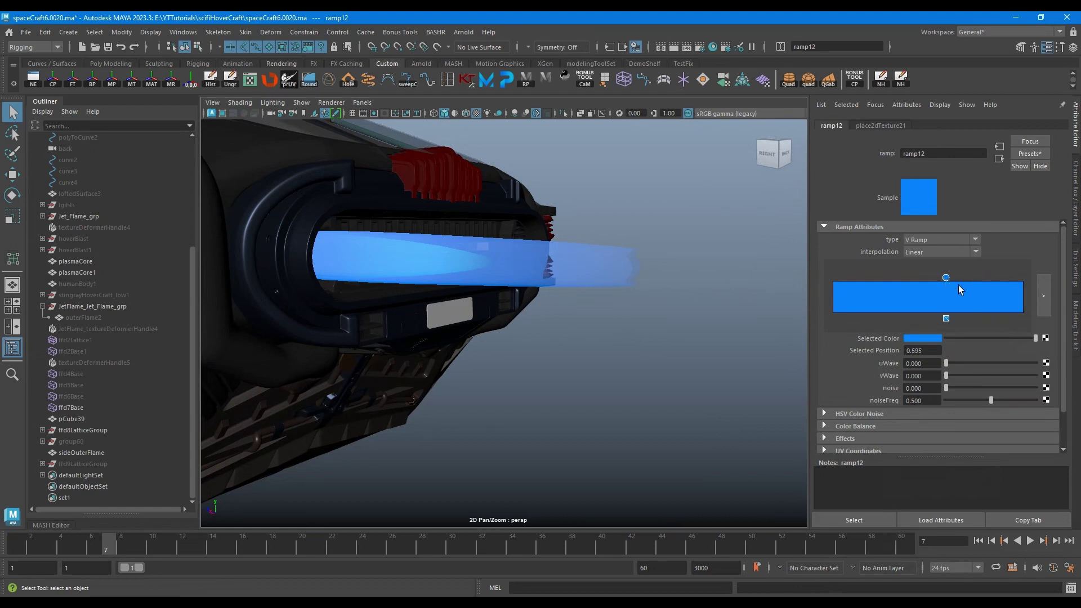
Add a colour entry at position 0 of ramp12's gradient and make it red-orange
left_click(913, 338)
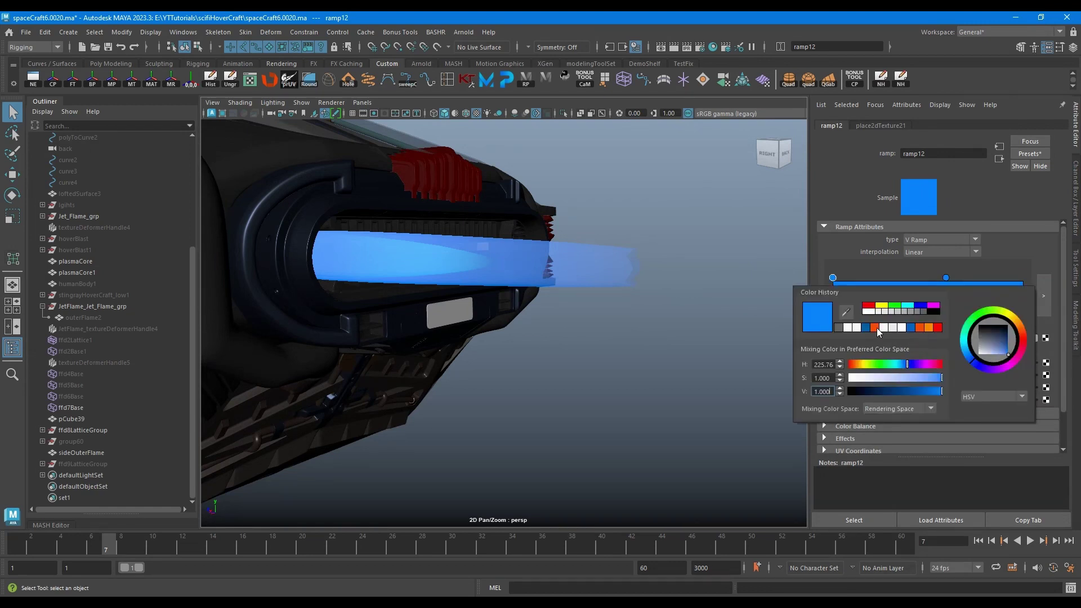
left_click_drag(1023, 330, 1023, 335)
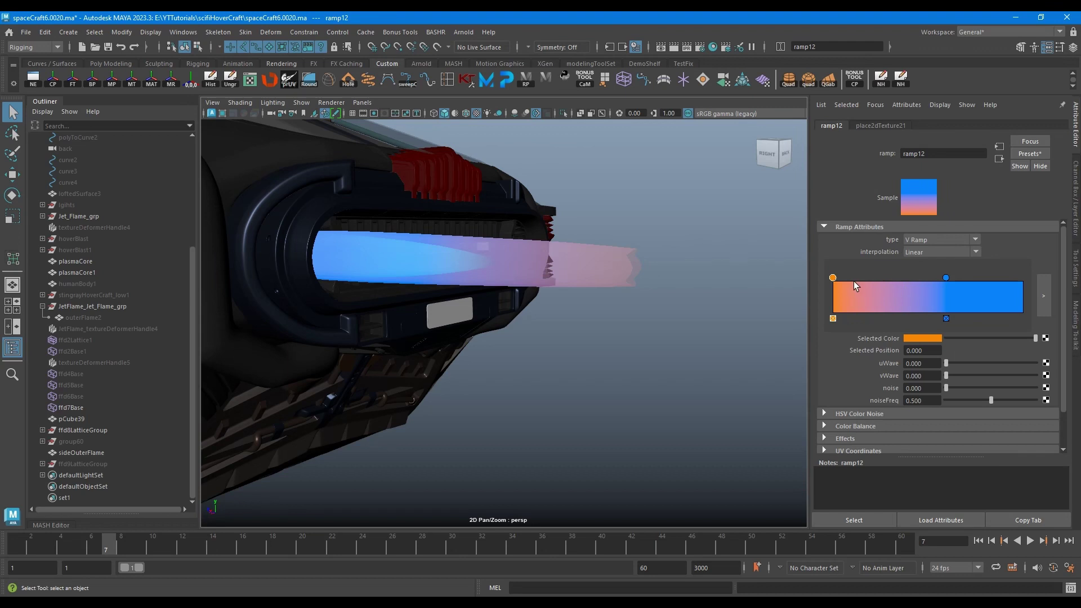
left_click(926, 340)
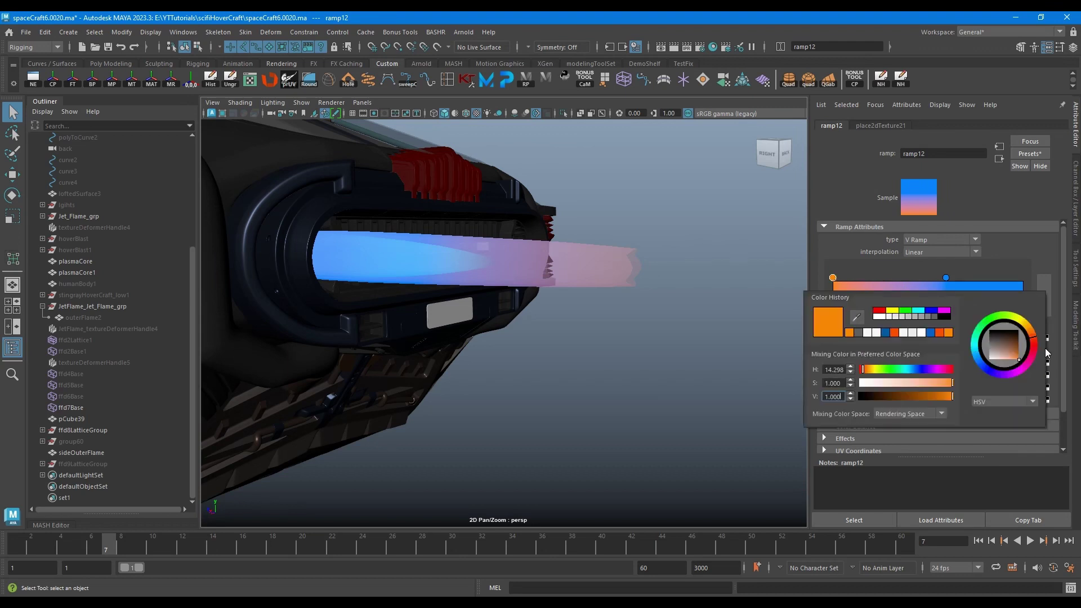
left_click_drag(1037, 345, 1036, 347)
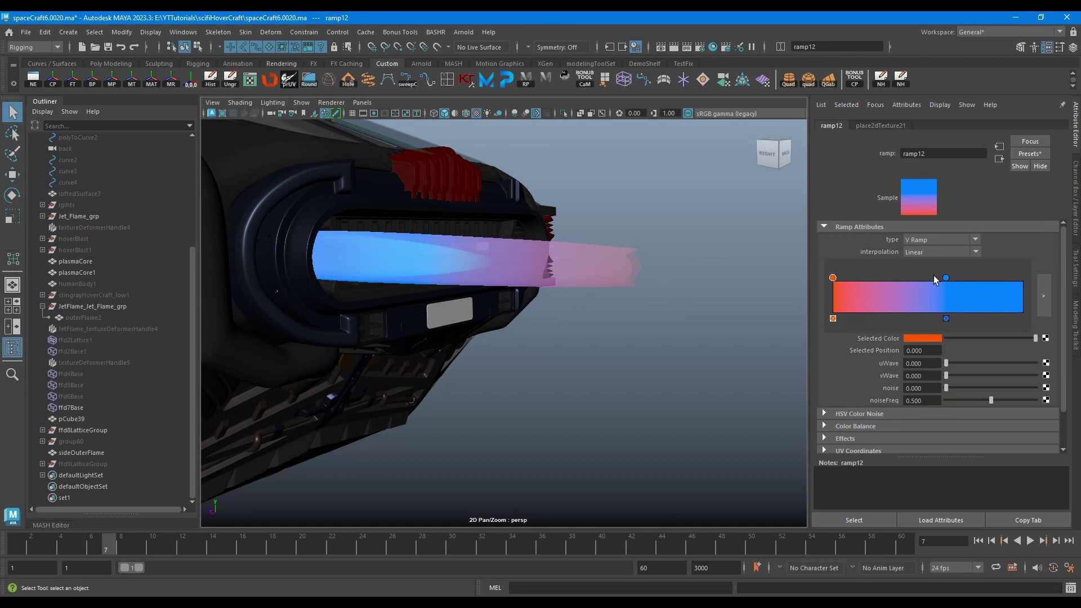
Move ramp12's blue entry to position 0.571 and add a slightly darker blue at position 1
left_click_drag(948, 276, 944, 278)
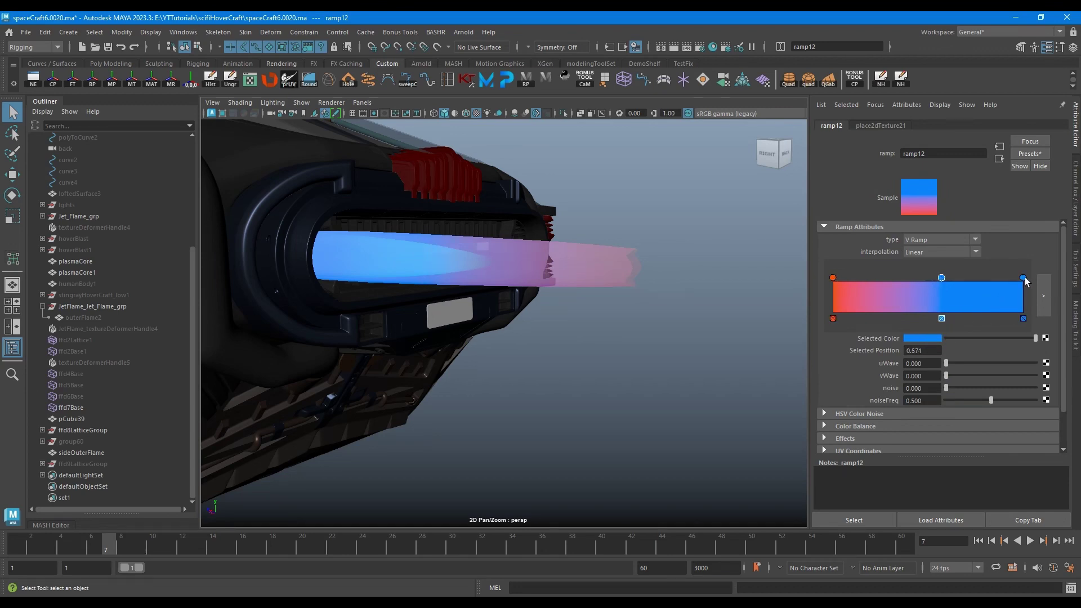
left_click(914, 339)
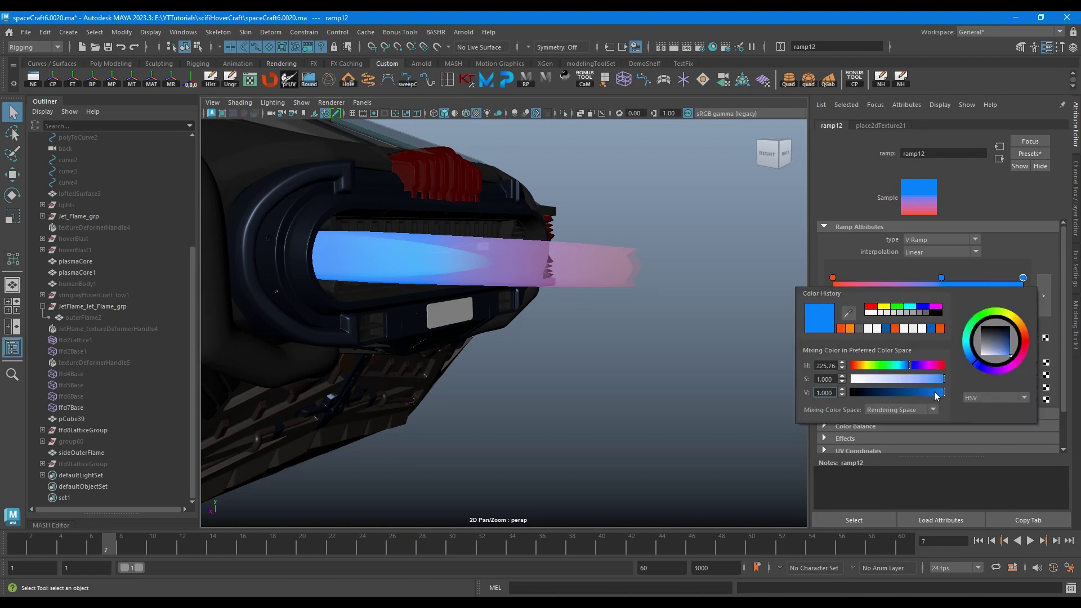
left_click_drag(936, 395, 930, 394)
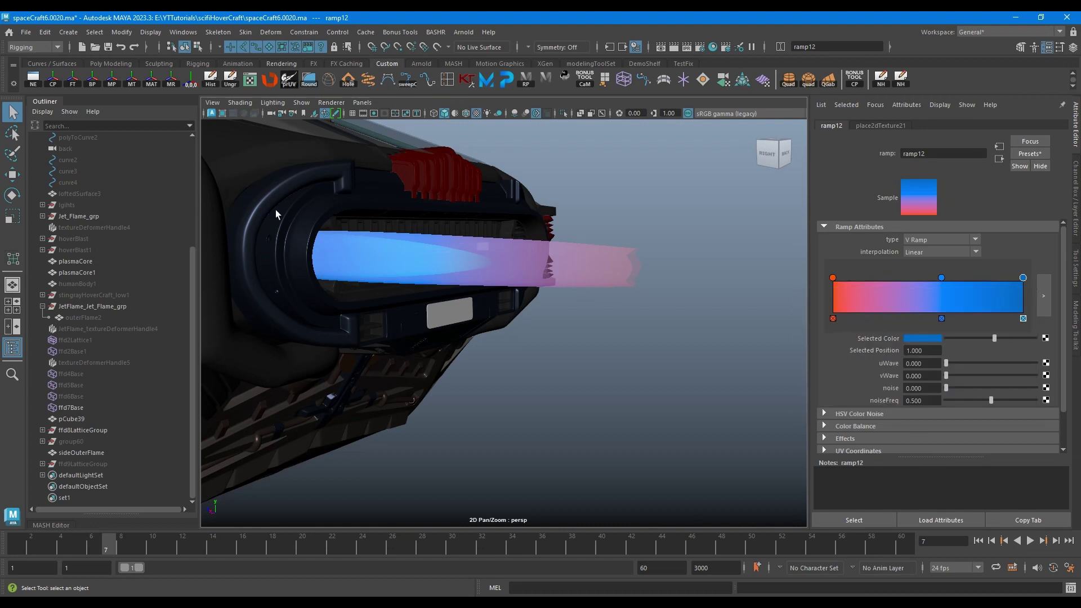
Try Smooth interpolation on ramp12 and return it to Linear
left_click(934, 251)
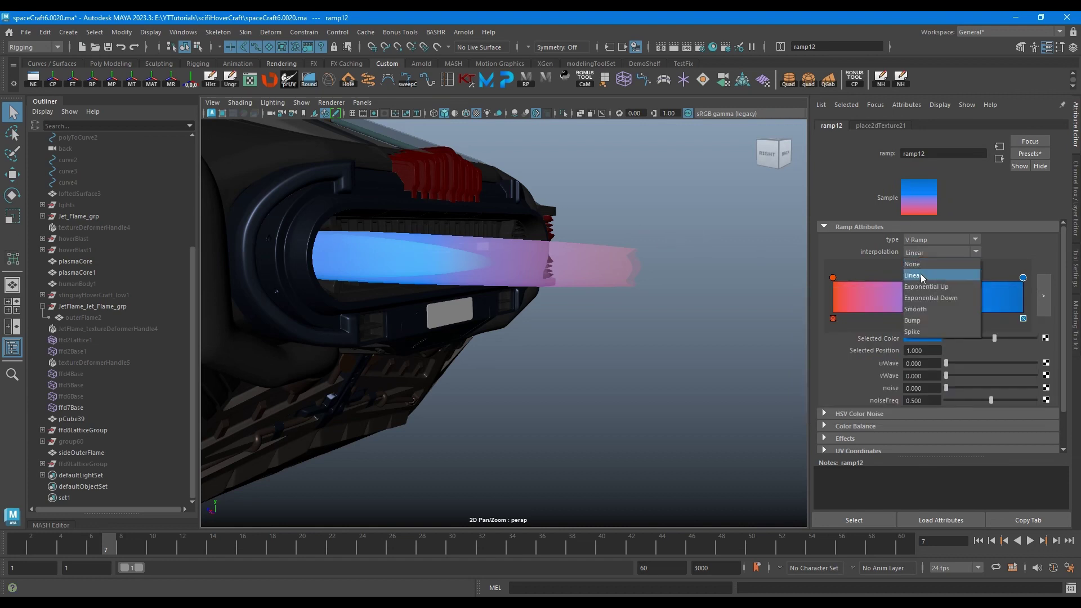
left_click(923, 309)
left_click(928, 251)
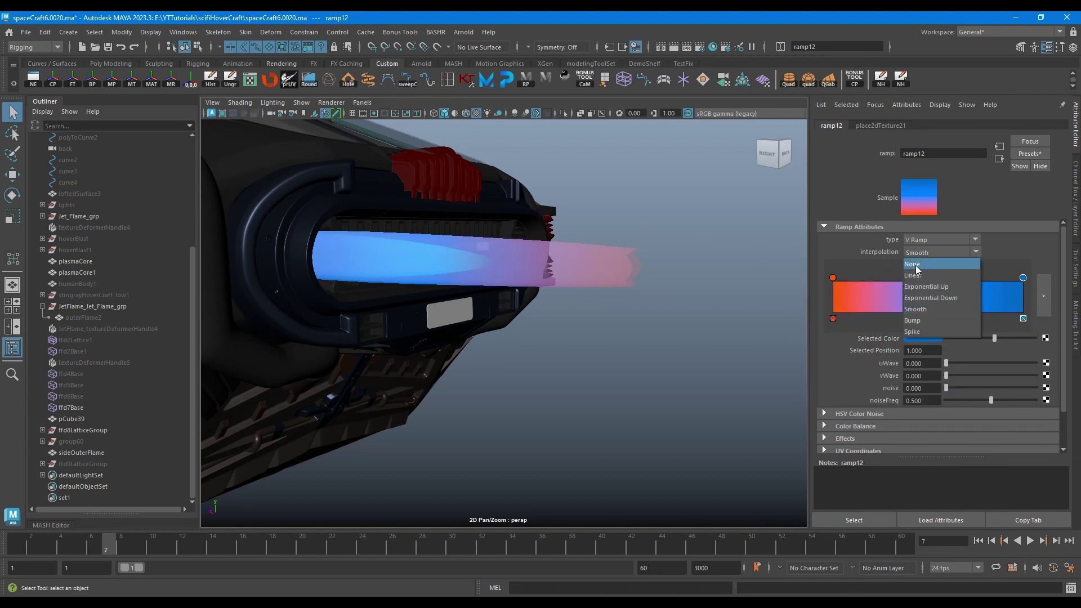
left_click(905, 274)
Return to the Hypershade and move ramp13 with its placement node lower in the graph, clear of ramp12
left_click_drag(618, 324, 573, 300, "alt")
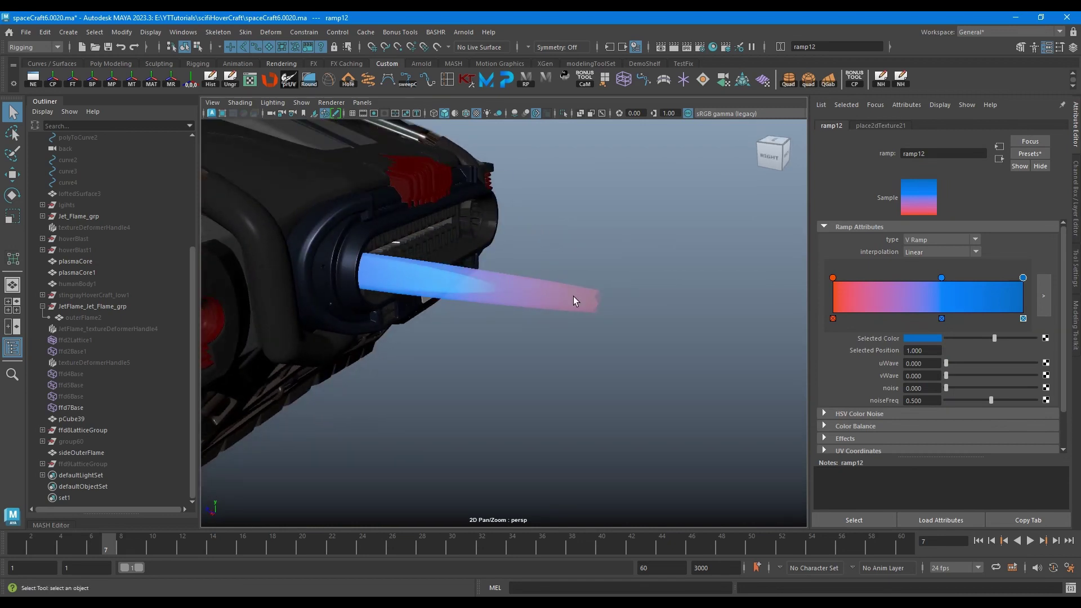
left_click(573, 299)
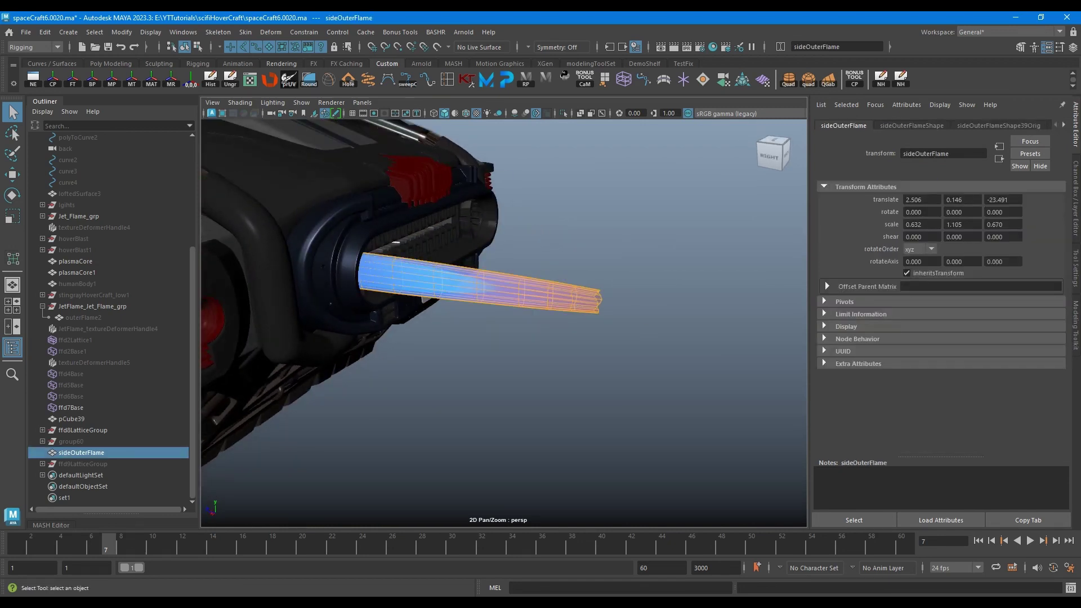
key("alt+Tab")
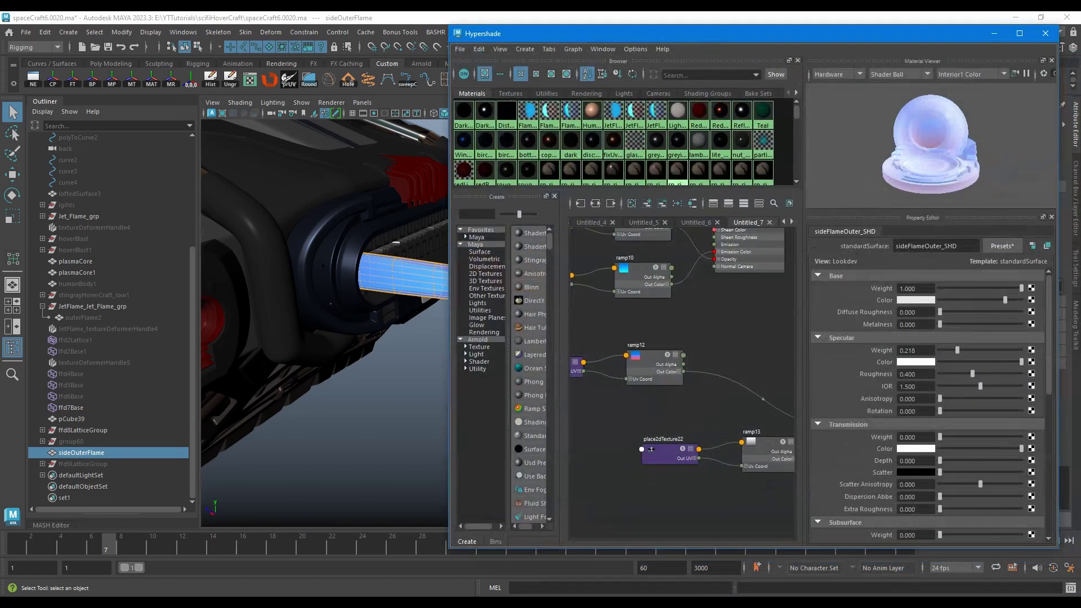
left_click(1018, 34)
middle_click_drag(276, 495, 516, 524, "alt")
left_click_drag(580, 539, 384, 446)
Create a colorComposite node and place it between ramp12 and sideFlameOuter_SHD
left_click(457, 448)
key("Tab")
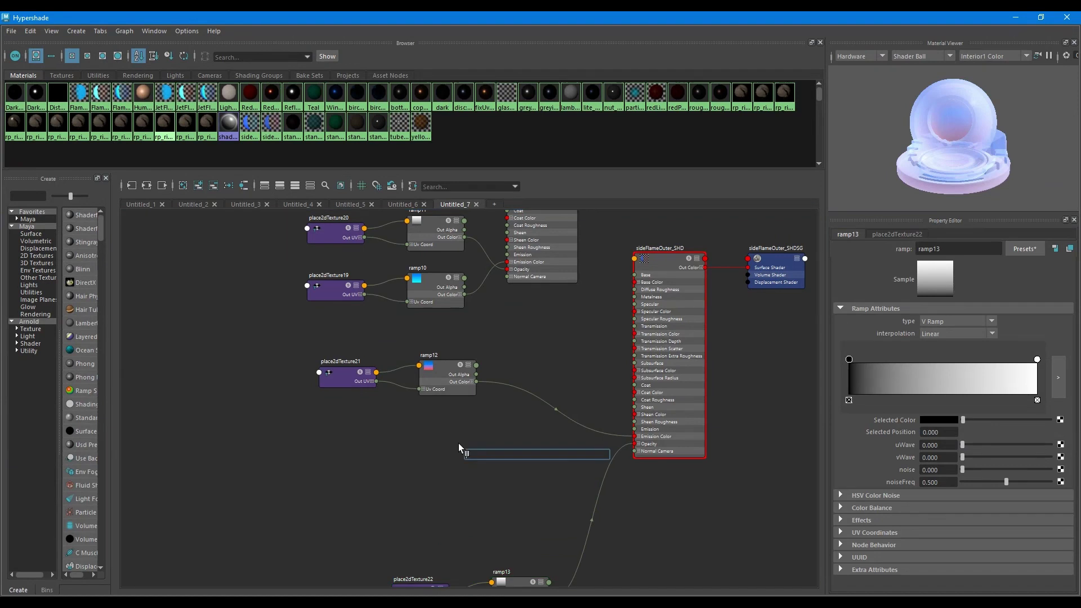
type("col")
key("Down")
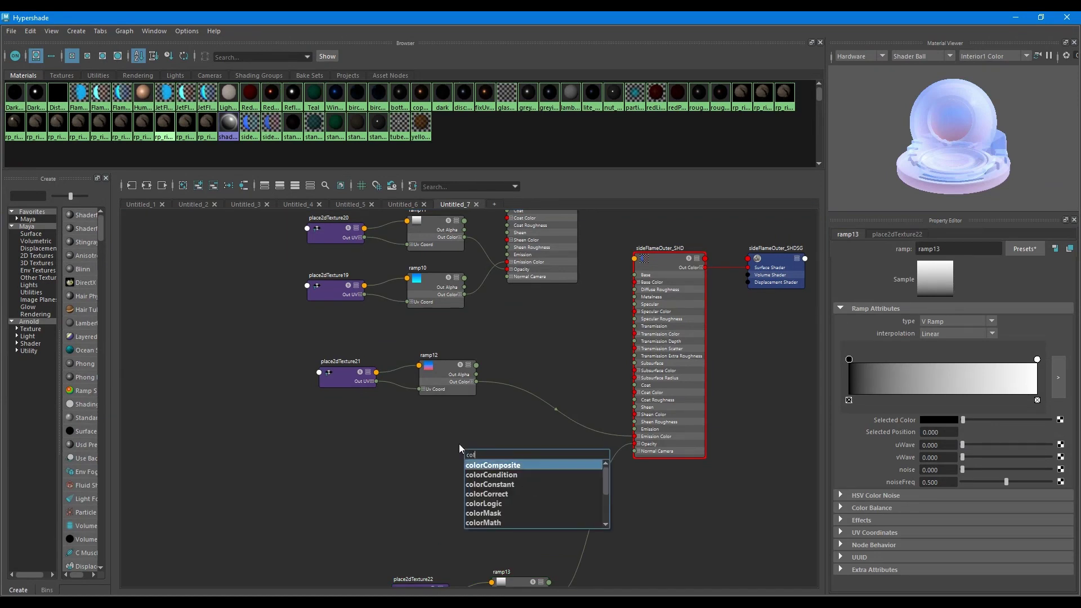
key("Return")
scroll(487, 451, "up", 5)
left_click_drag(485, 469, 534, 413)
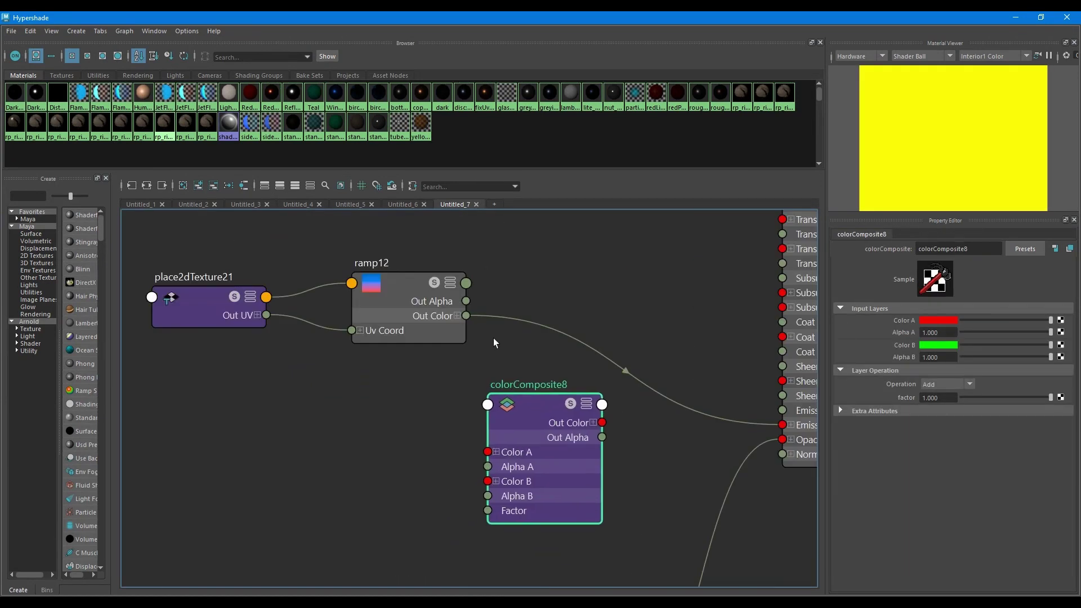
Connect ramp12's Out Color to the composite's Color A, and the composite's Out Color to sideFlameOuter_SHD's Emission Color
left_click_drag(480, 371, 487, 452)
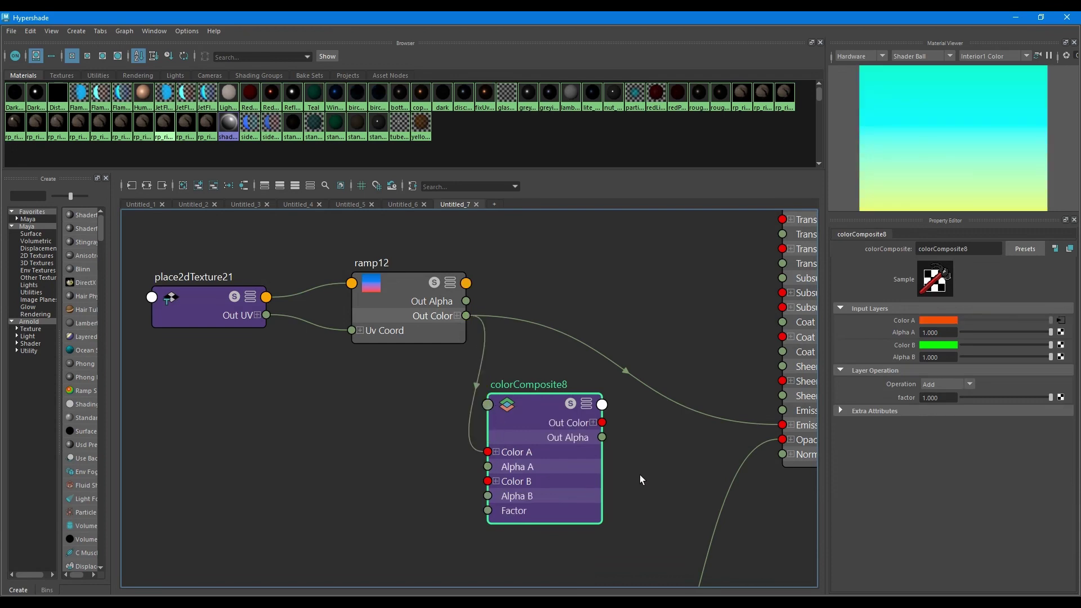
middle_click_drag(639, 475, 529, 457, "alt")
left_click_drag(493, 405, 672, 407)
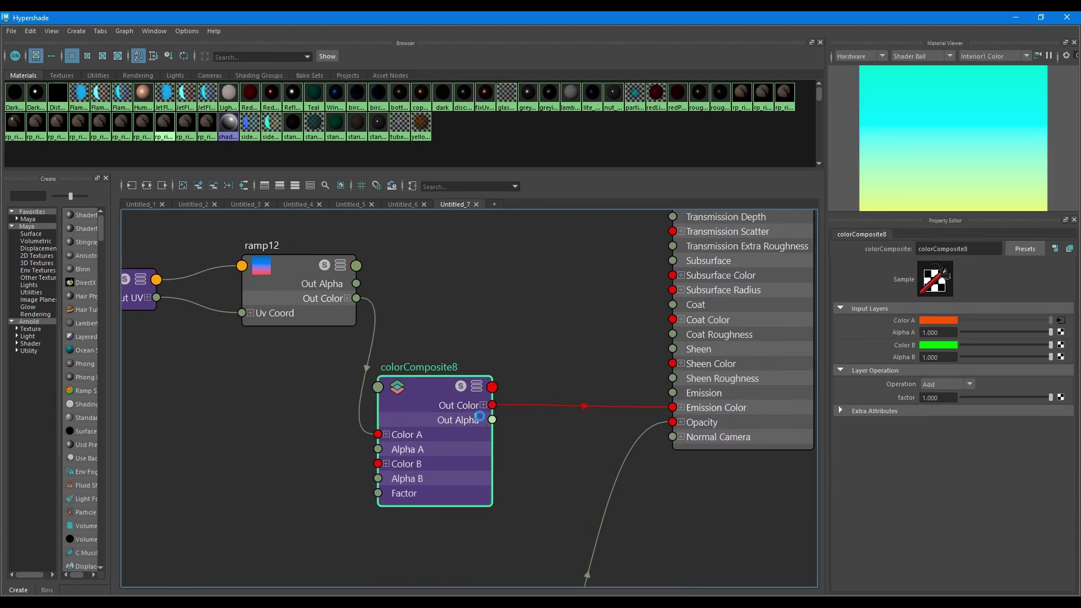
left_click_drag(461, 427, 526, 358)
Create another ramp texture in the empty graph area below ramp12
scroll(366, 473, "down", 2)
middle_click_drag(366, 473, 499, 440, "alt")
left_click(416, 411)
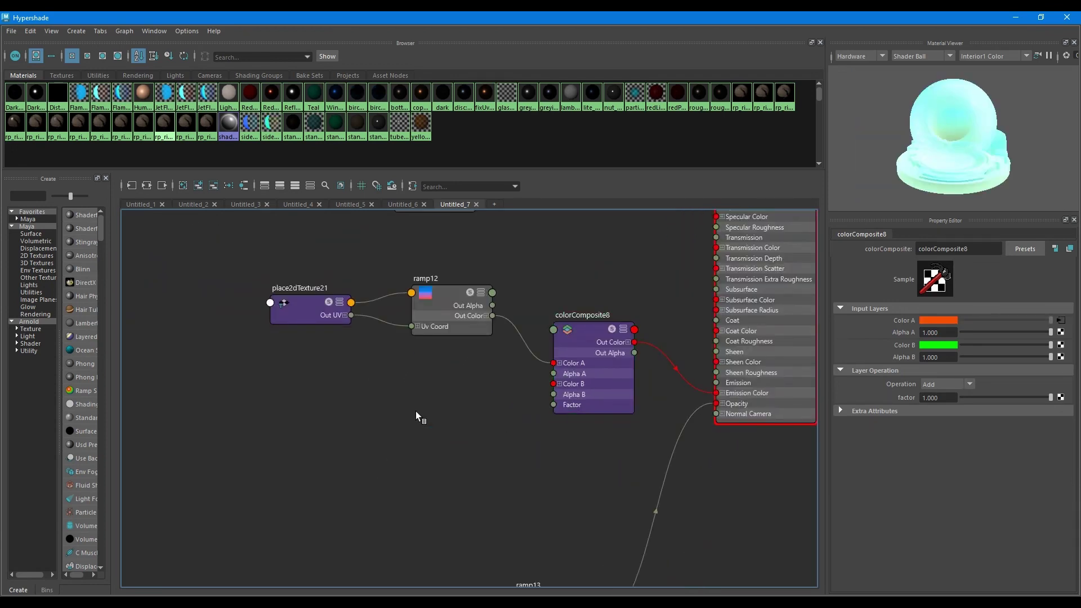
key("Tab")
type("ramp")
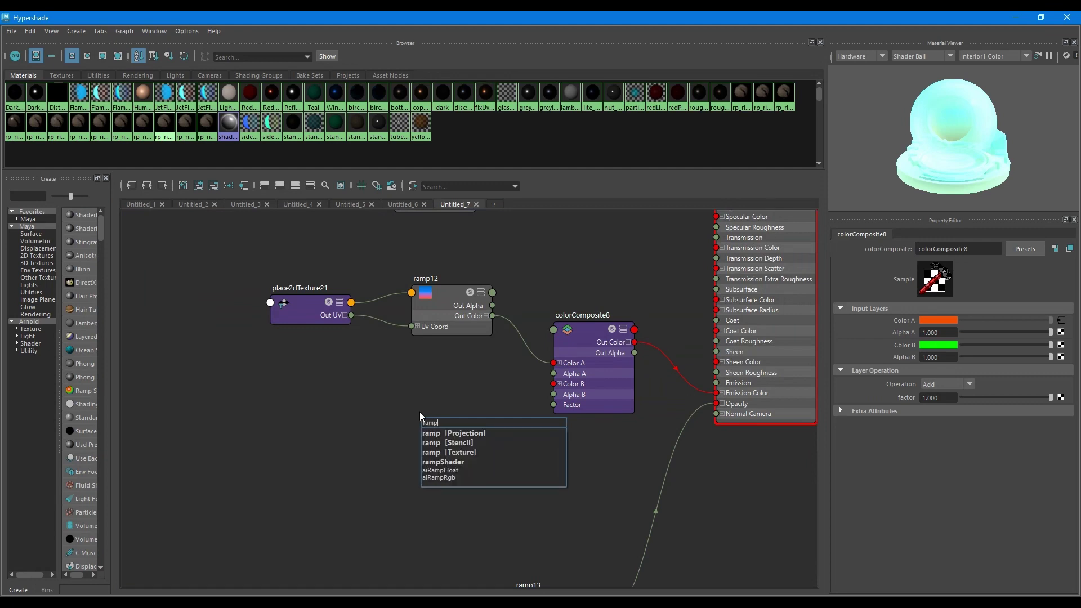
key("Down")
key("Down")
key("Down")
key("Return")
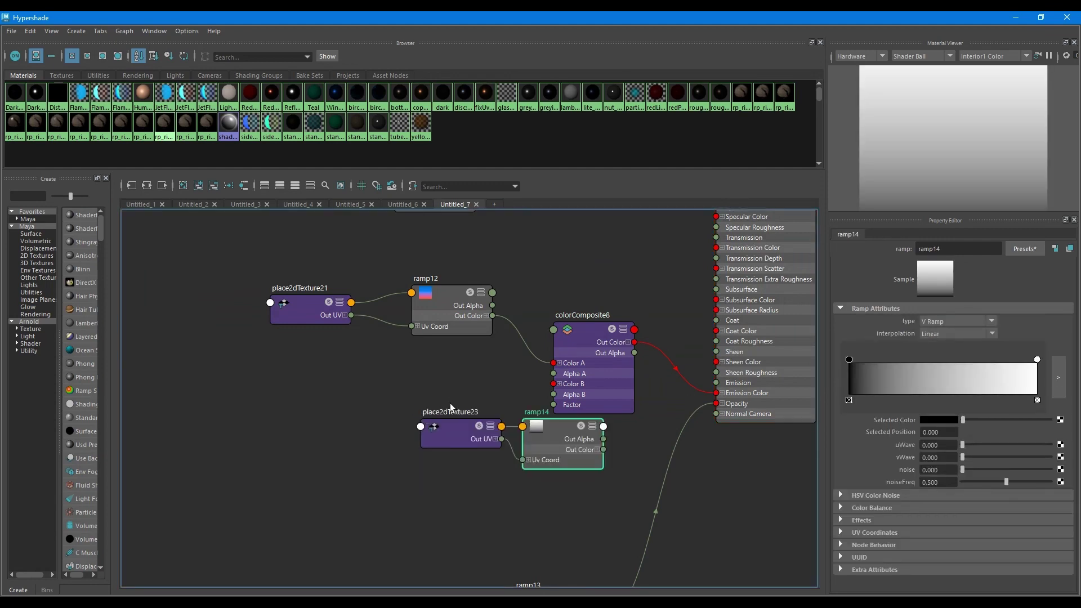
Arrange the new ramp and its placement node beneath ramp12 and connect its Out Color to colorComposite8's Color B
left_click_drag(532, 460, 371, 426)
left_click(475, 456)
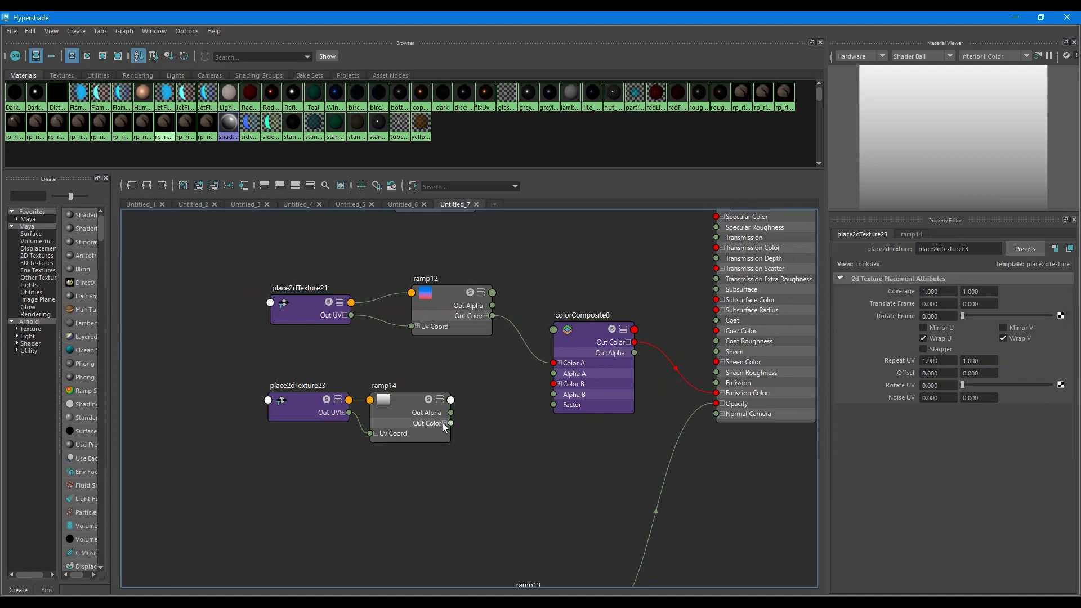
left_click_drag(479, 421, 566, 391)
left_click_drag(398, 405, 438, 393)
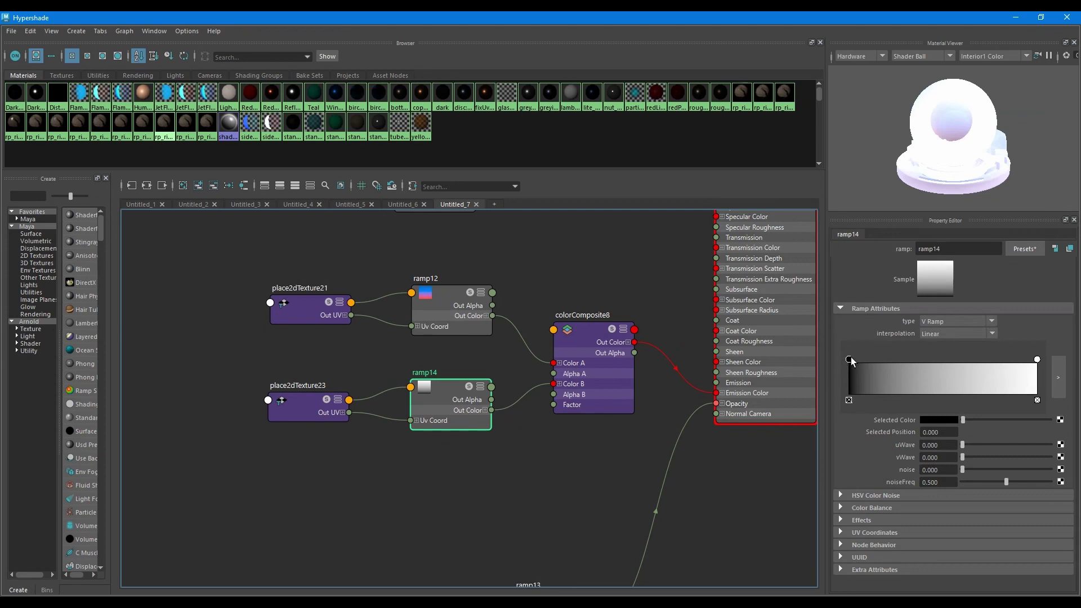
Add white at position 0 of ramp14's gradient and move the black entry to position 0.266
left_click_drag(849, 359, 928, 360)
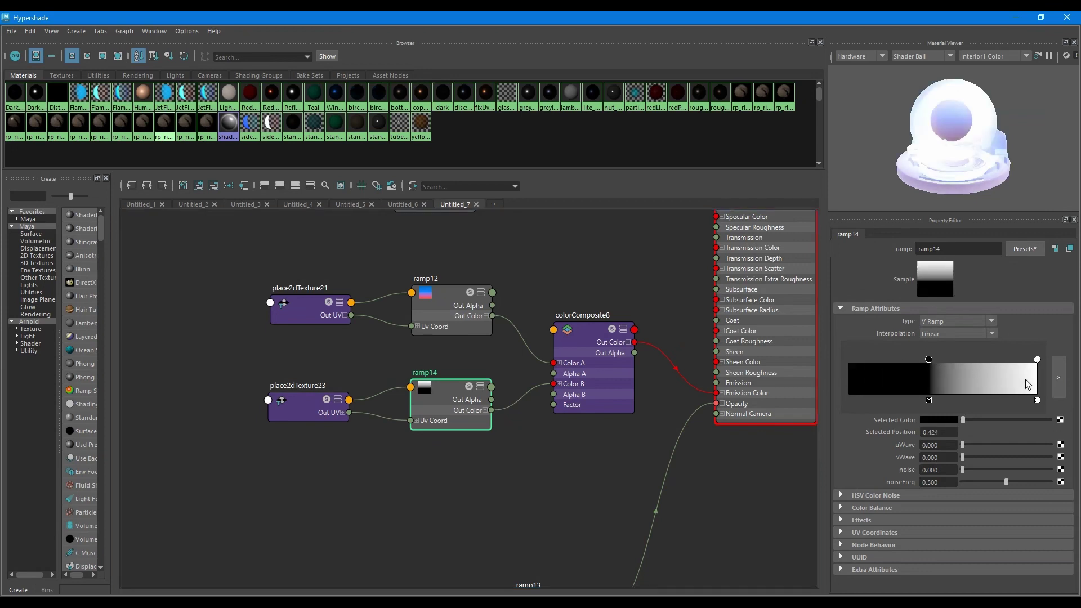
left_click_drag(1025, 379, 835, 369)
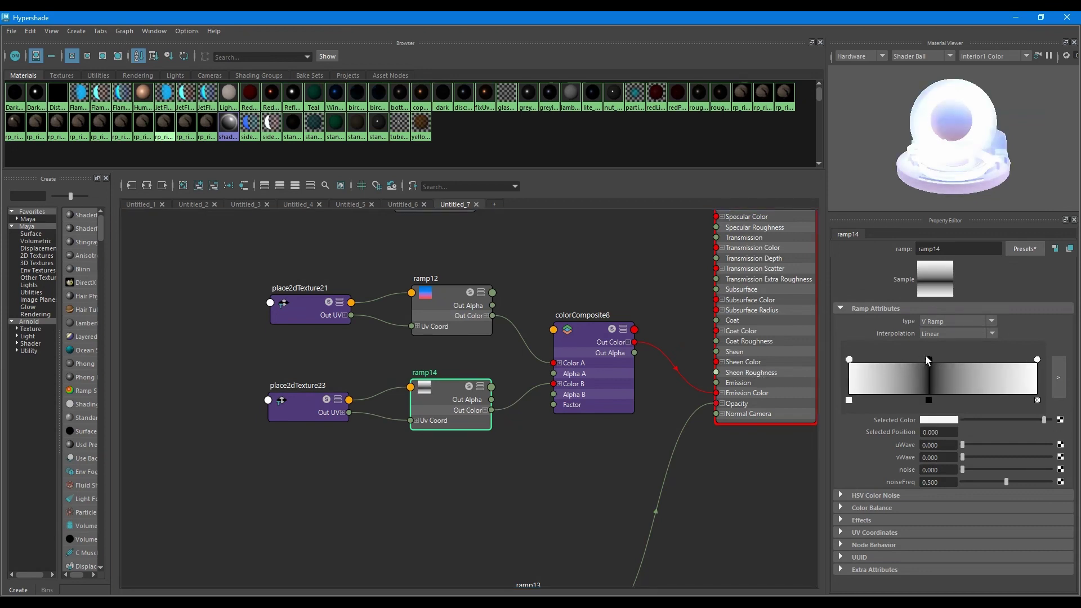
left_click_drag(928, 360, 899, 361)
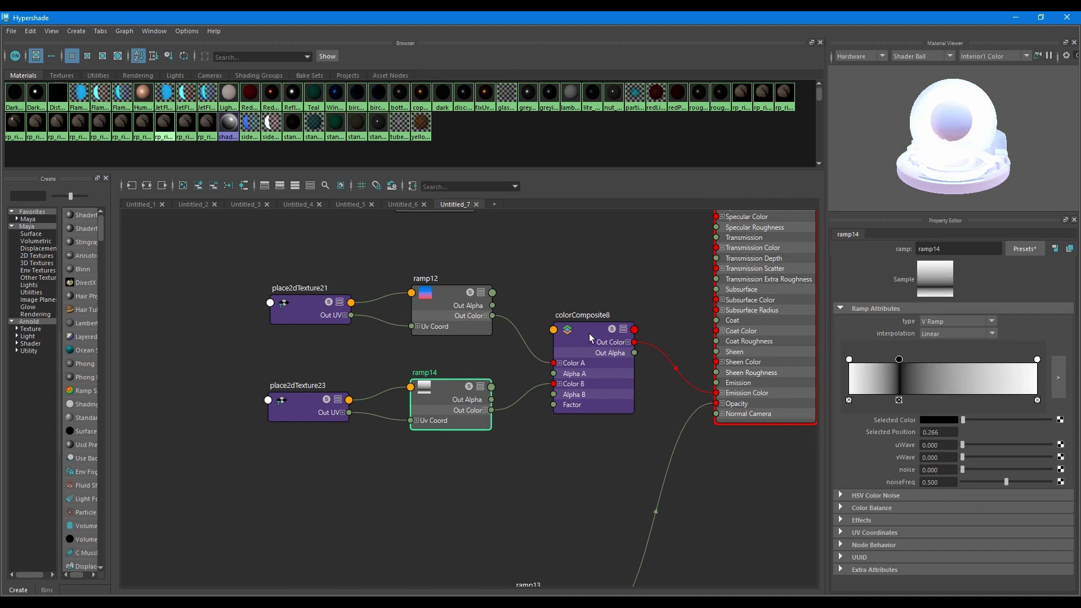
Set colorComposite8's operation to Dodge
left_click(617, 330)
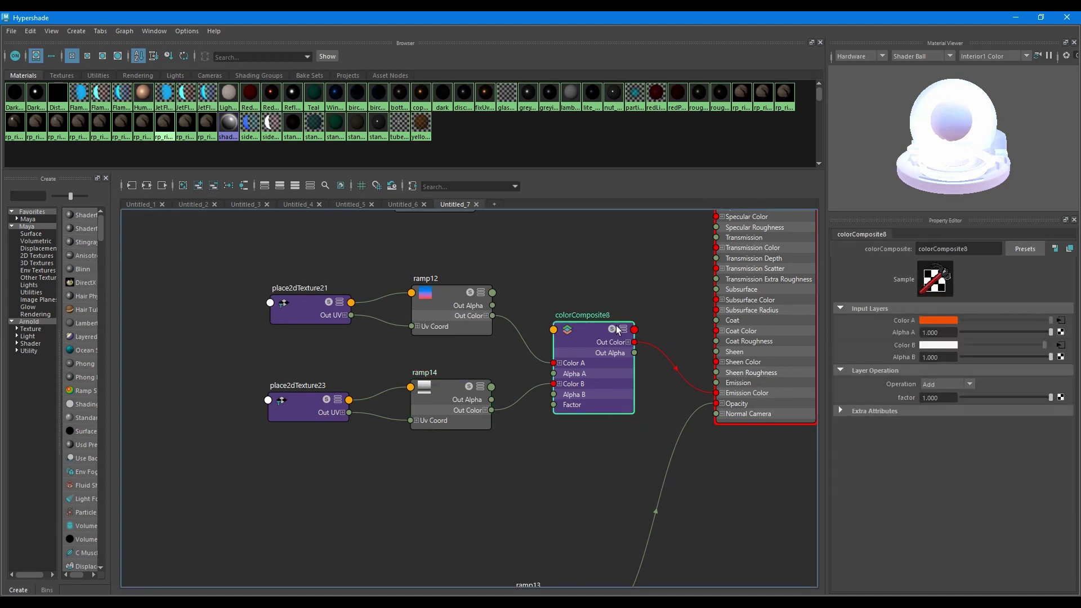
left_click(940, 384)
left_click(937, 477)
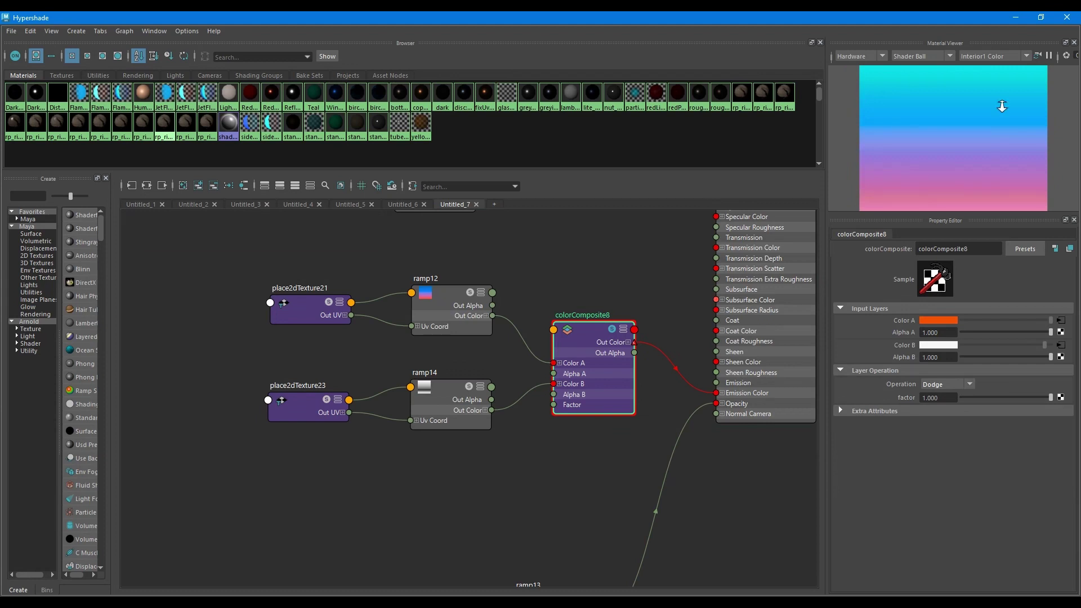
scroll(1002, 106, "down", 3)
scroll(629, 328, "up", 2)
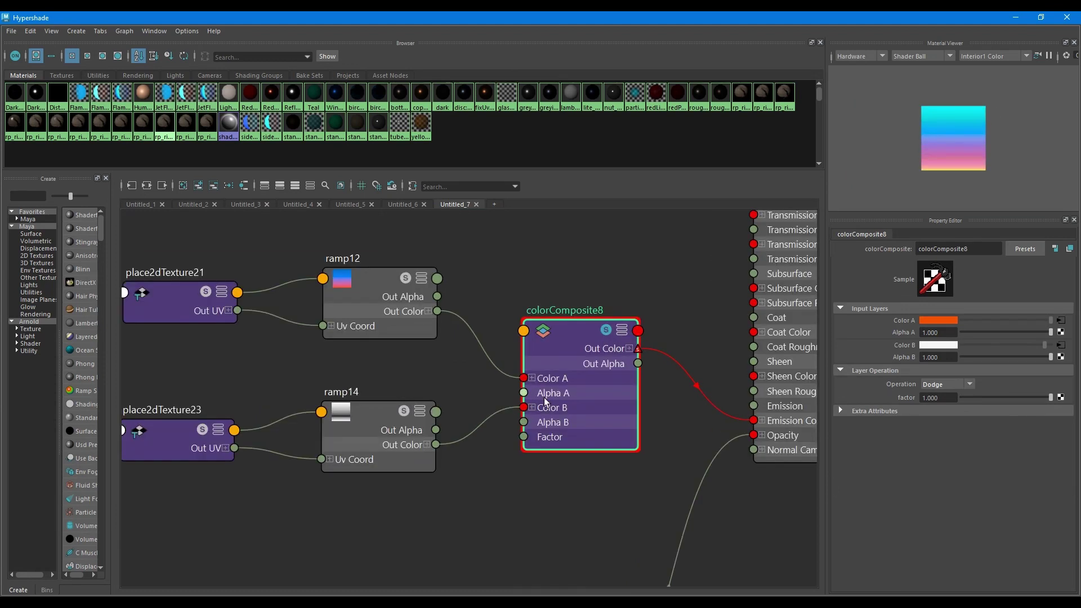
Move ramp14's black entry to position 0.224 and its end white entry to position 0.943
left_click(367, 421)
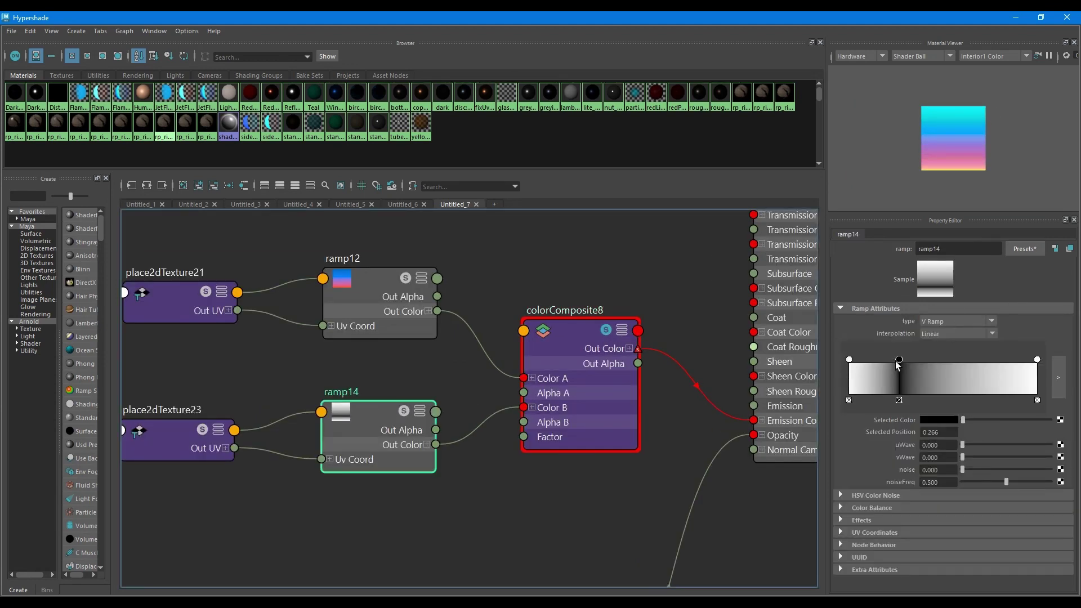
mouse_move(899, 361)
left_mouse_down()
mouse_move(915, 360)
mouse_move(851, 361)
mouse_move(954, 361)
mouse_move(891, 361)
left_mouse_up()
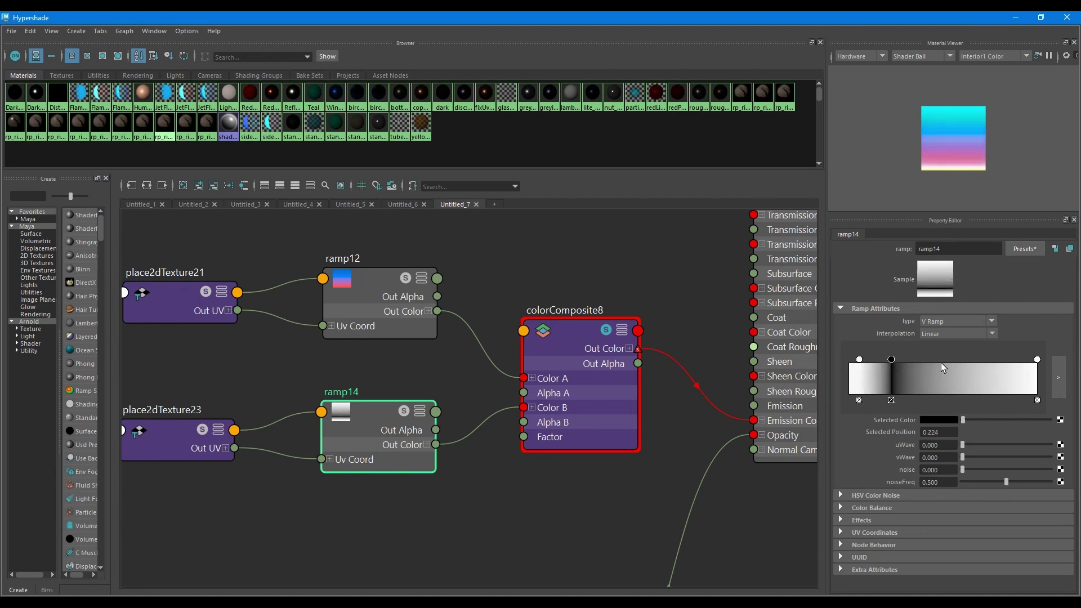
mouse_move(1037, 359)
left_mouse_down()
mouse_move(1016, 363)
mouse_move(1028, 365)
left_mouse_up()
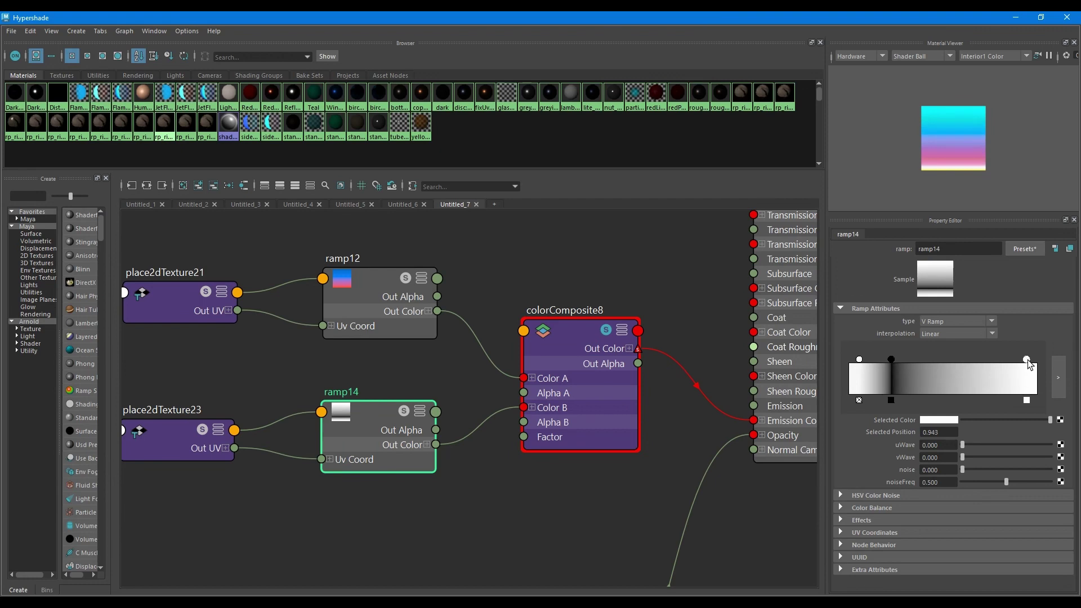
Move ramp14's first white entry to position 0.036 and darken its color slightly
left_click(938, 420)
left_click_drag(859, 359, 856, 361)
left_click(929, 420)
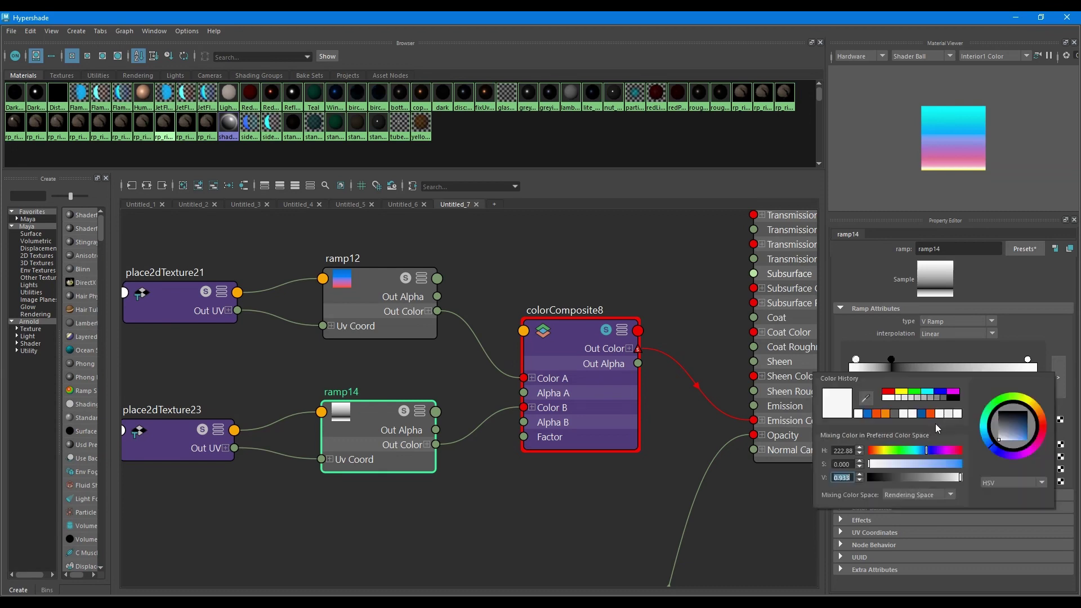
left_click(859, 479)
left_click(859, 479)
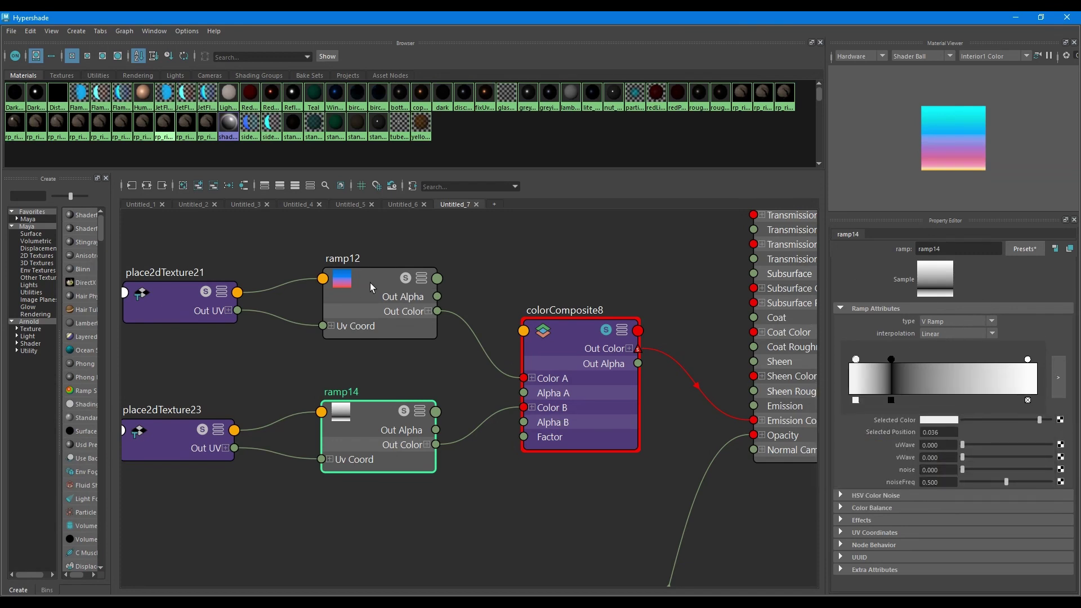
scroll(473, 271, "down", 2)
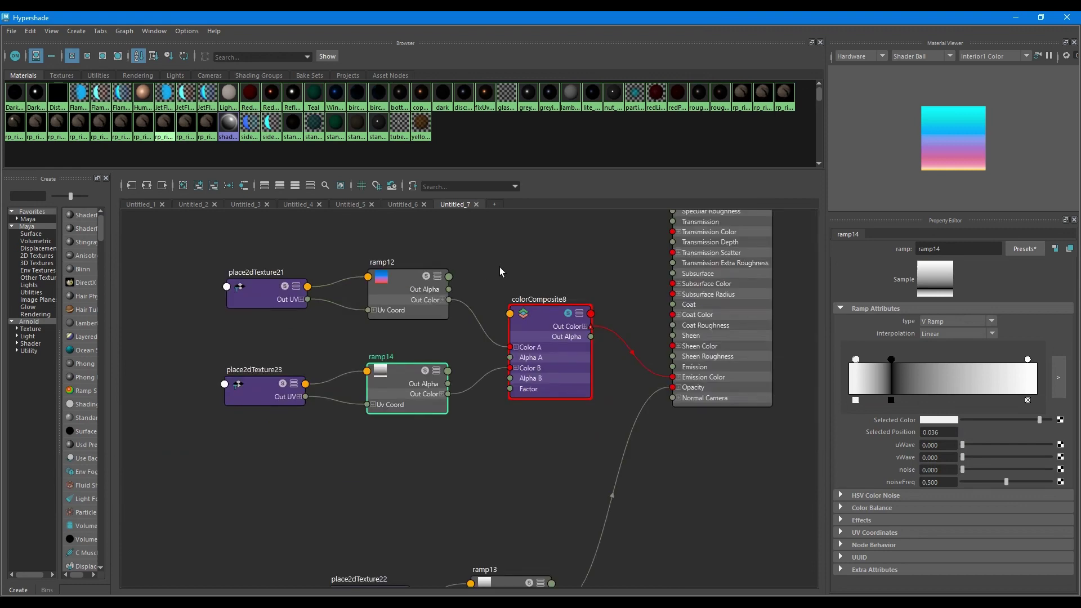
middle_click_drag(507, 478, 442, 405, "alt")
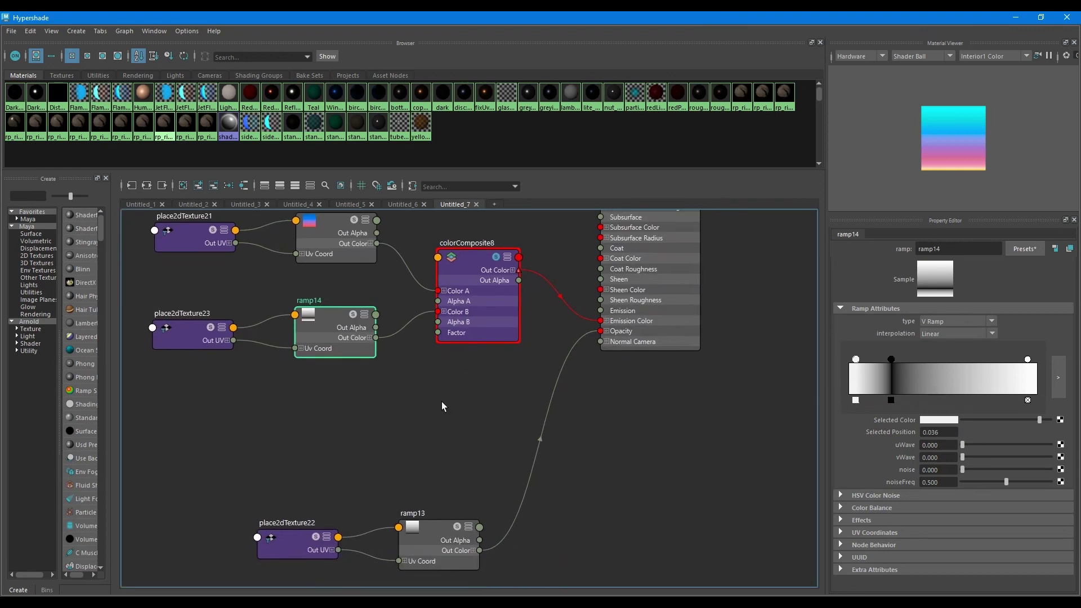
left_click(477, 250)
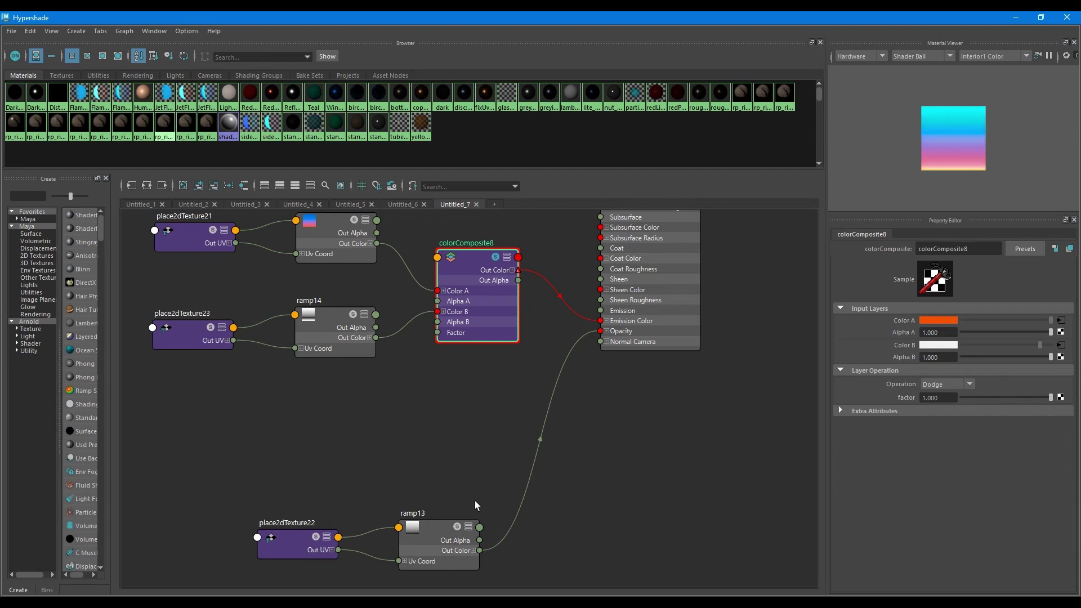
scroll(533, 522, "down", 3)
left_click_drag(521, 549, 382, 521)
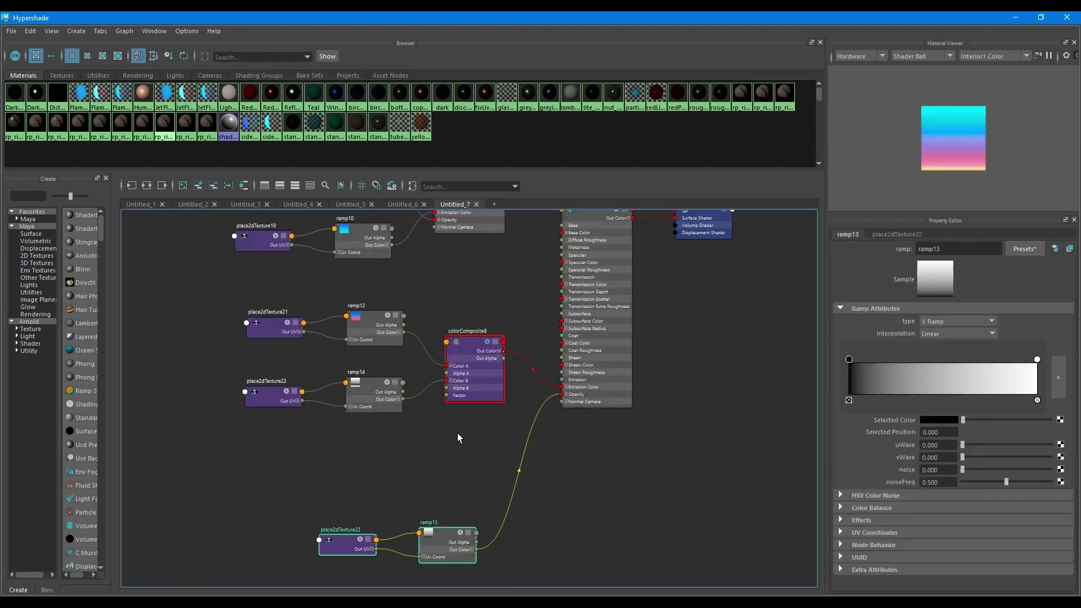
Return to the main scene, select the sideOuterFlame mesh and open its UVs in the UV Editor
left_click_drag(417, 22, 1080, 229)
left_click_drag(601, 312, 633, 301, "alt")
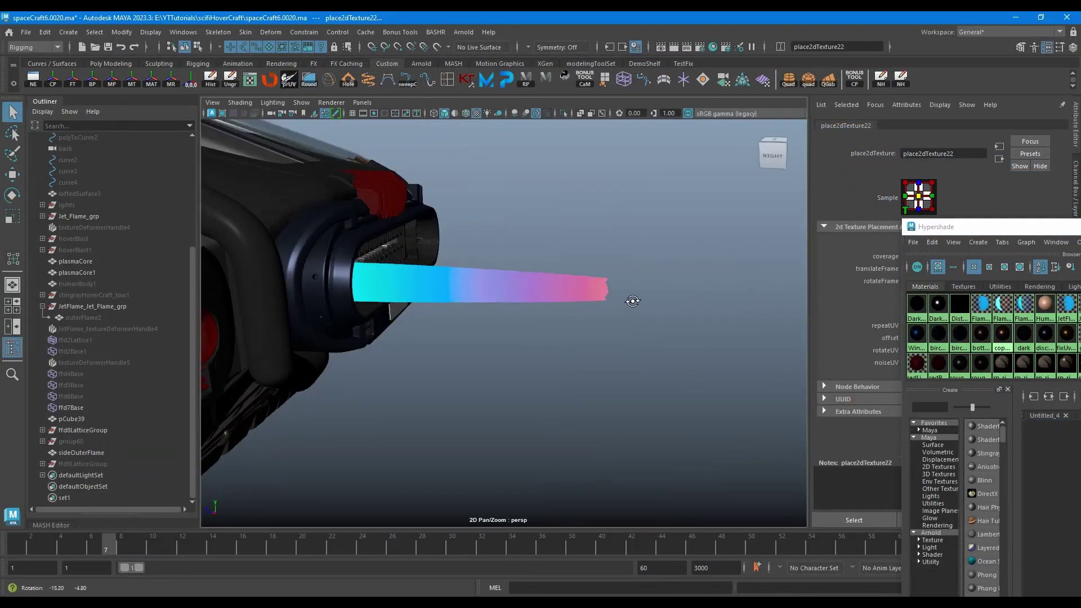
left_click(568, 288)
left_click_drag(568, 287, 609, 318, "alt")
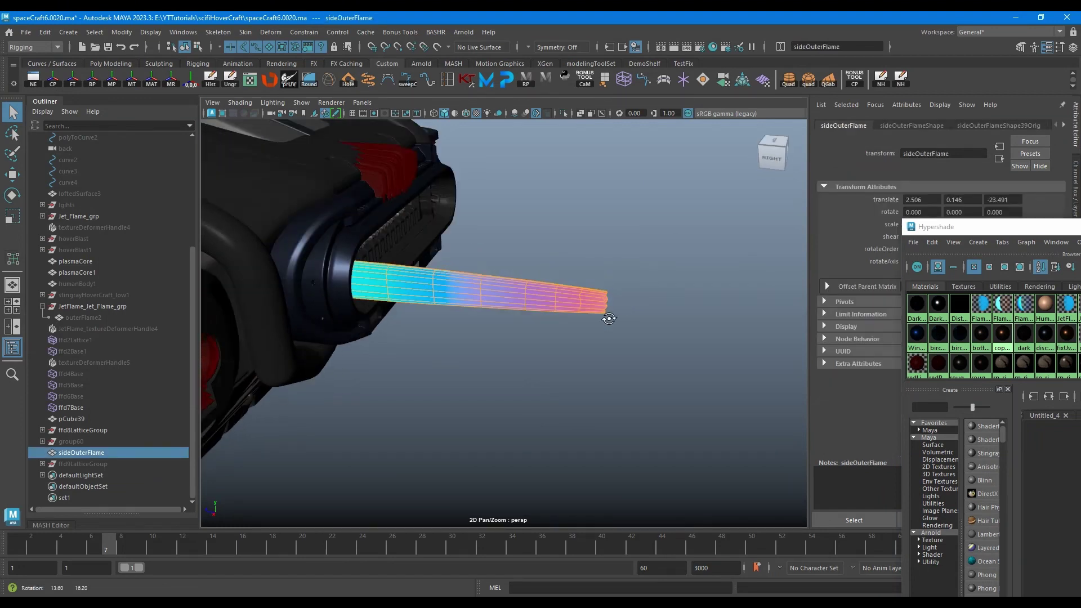
left_click(249, 83)
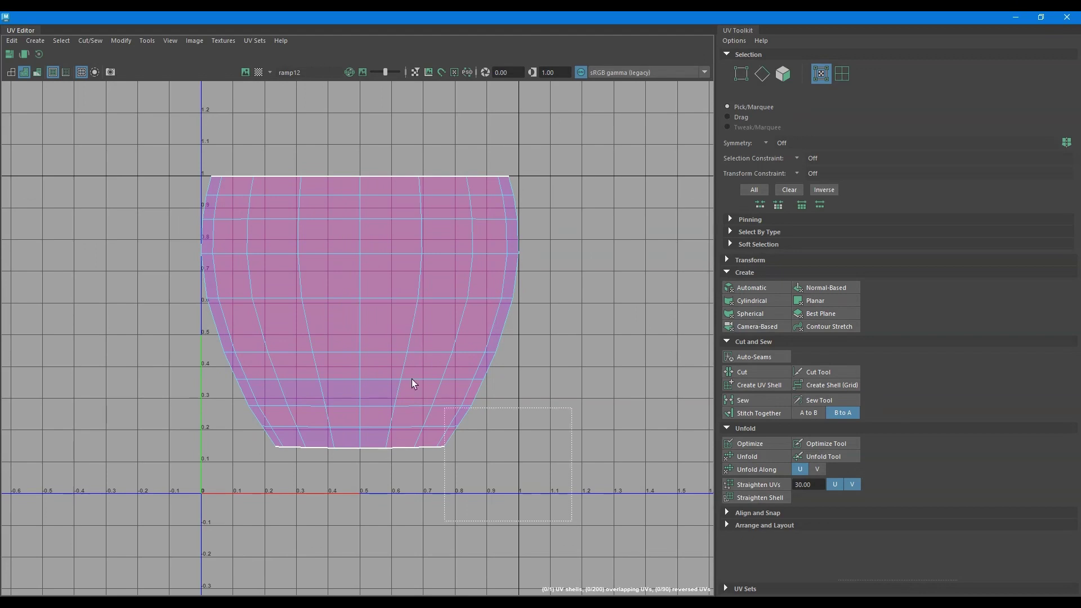
Cut the flame's UV shell along the lengthwise edge loop at its outer side and unfold it
key("F10")
left_click(511, 184)
right_click(512, 186, "shift")
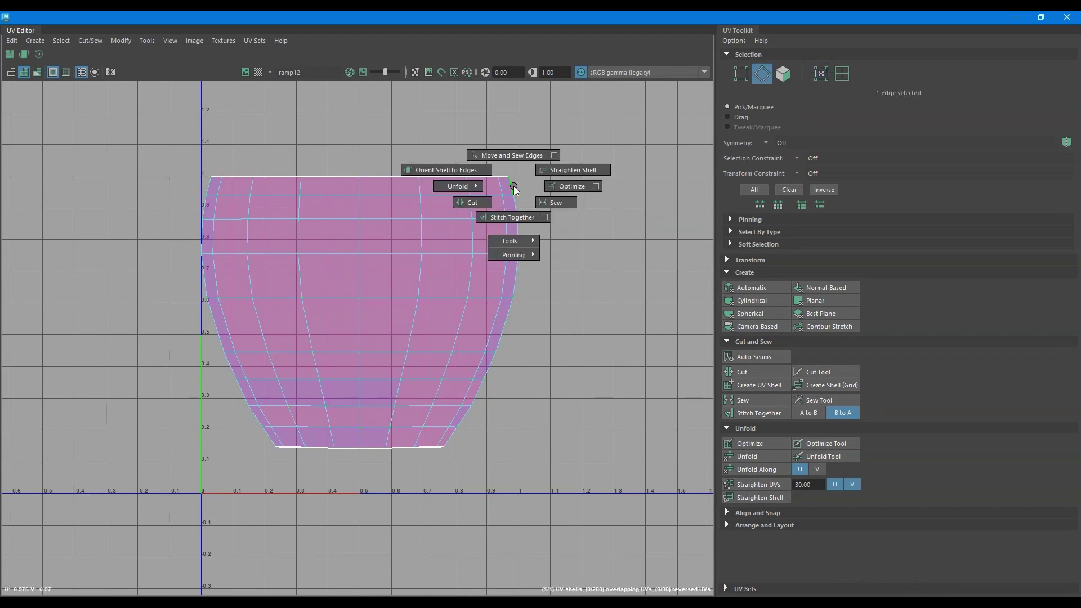
double_click(513, 186)
right_click(569, 217, "shift")
right_click_drag(515, 240, 340, 268, "shift")
left_click(543, 263)
Select all UVs of the unfolded shell, scale it down uniformly and move it inside the 0 to 1 UV space
key("F12")
double_click(507, 254)
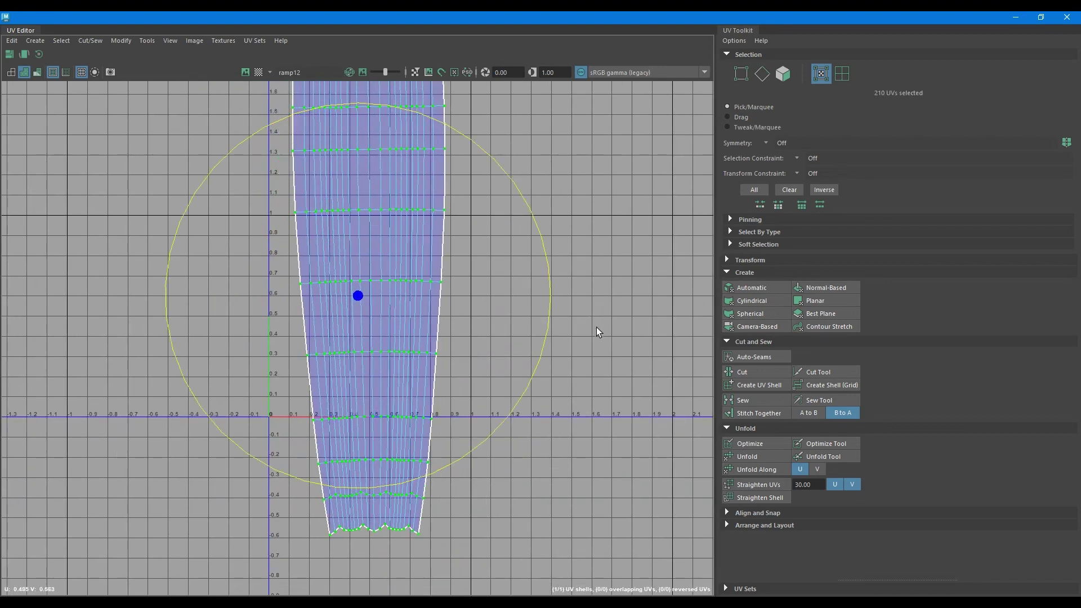
key("w")
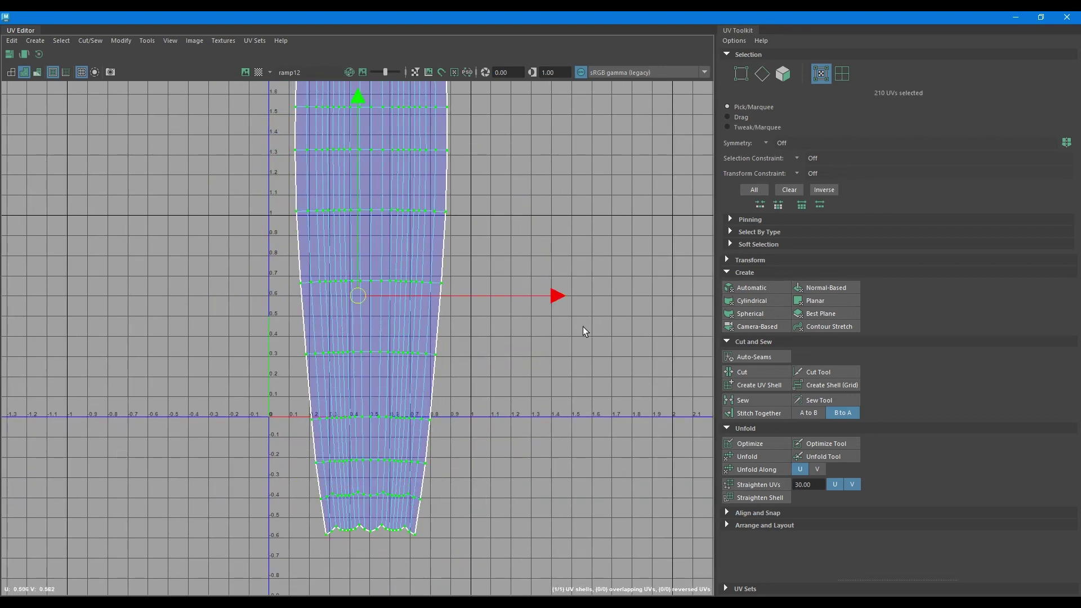
left_click(749, 510)
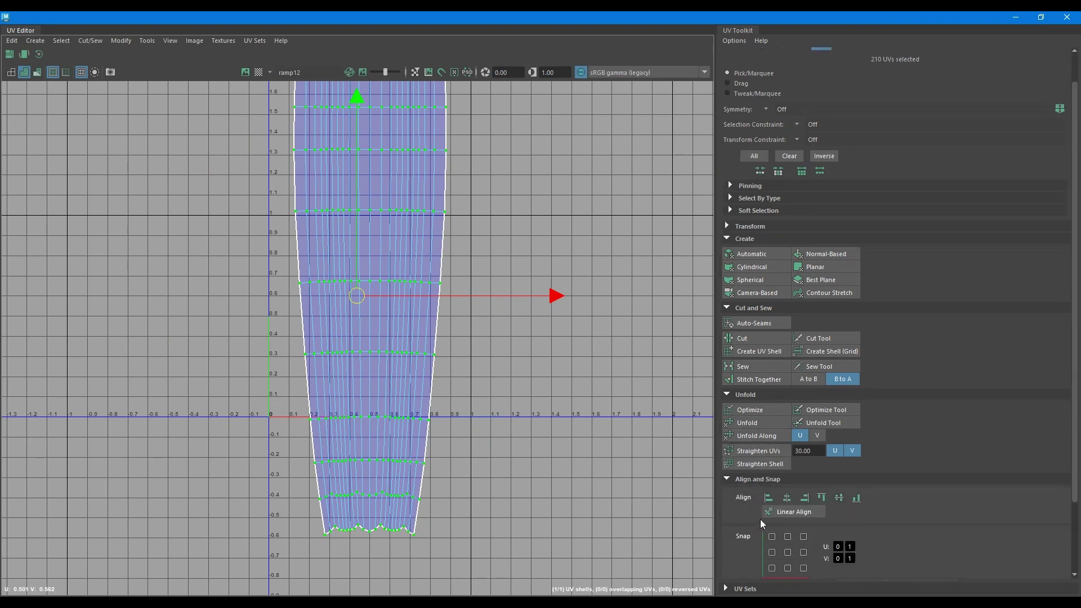
scroll(754, 507, "down", 3)
left_click(749, 570)
left_click(751, 391)
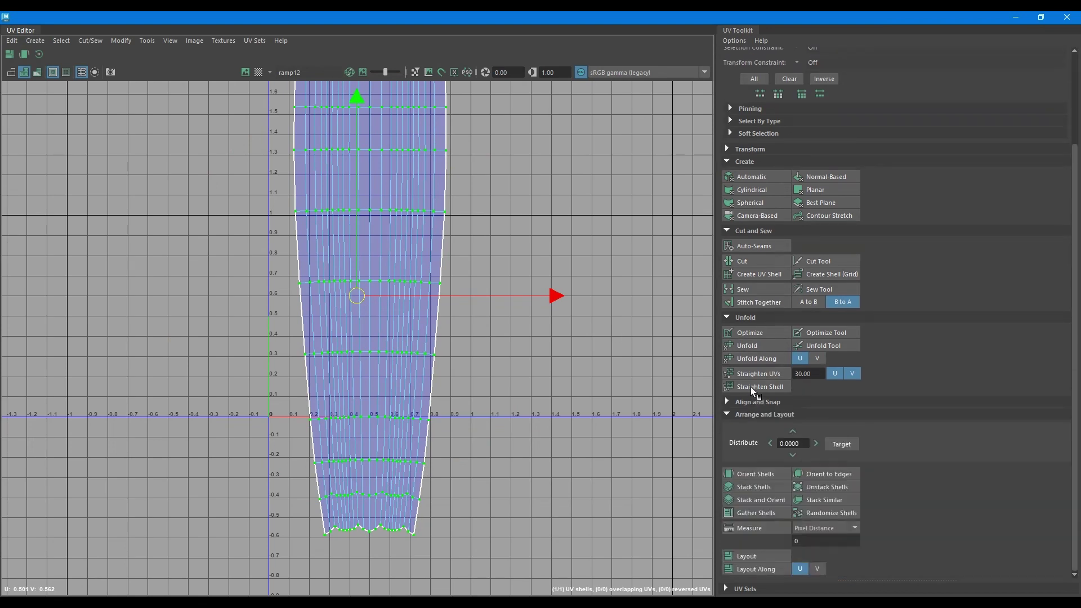
middle_click_drag(399, 258, 404, 318, "alt")
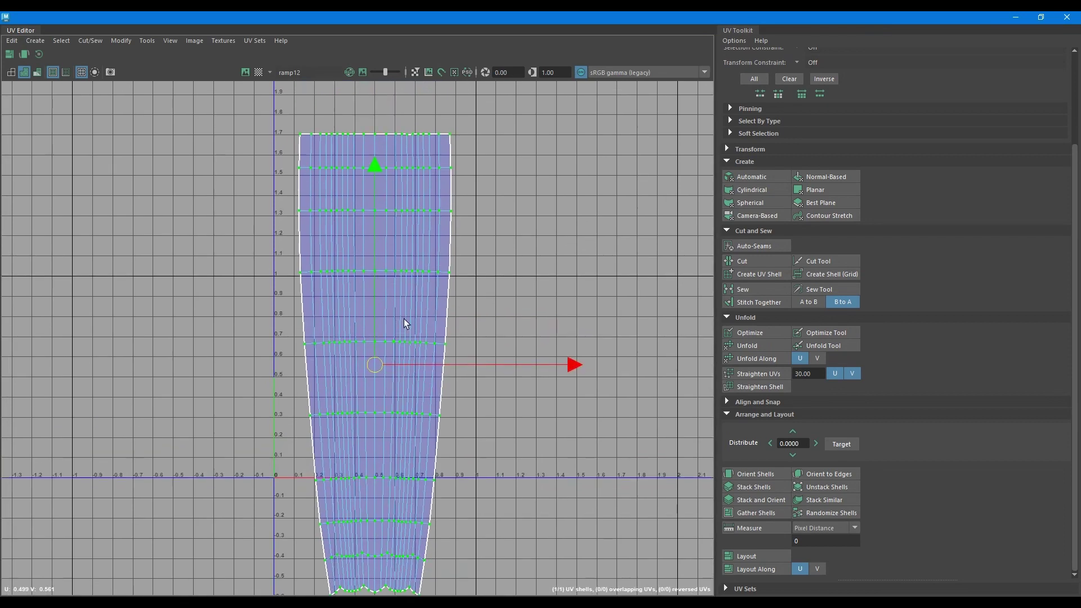
key("r")
middle_click_drag(538, 231, 439, 265)
key("w")
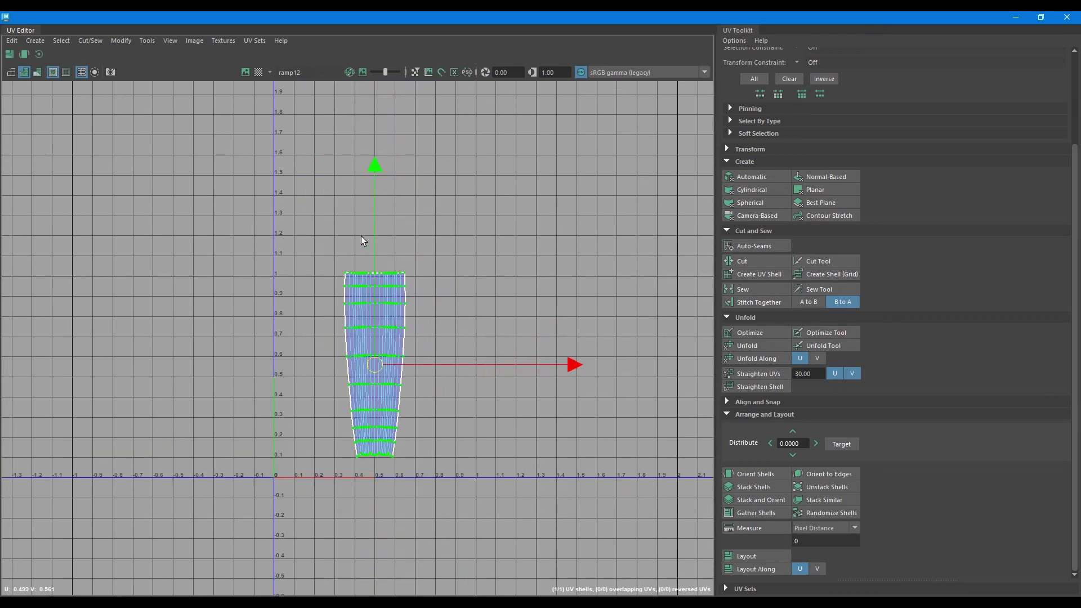
left_click_drag(376, 219, 371, 231)
right_click_drag(371, 231, 525, 424, "alt")
Stretch the UV shell along U until it nearly spans the width of the 0 to 1 space
key("r")
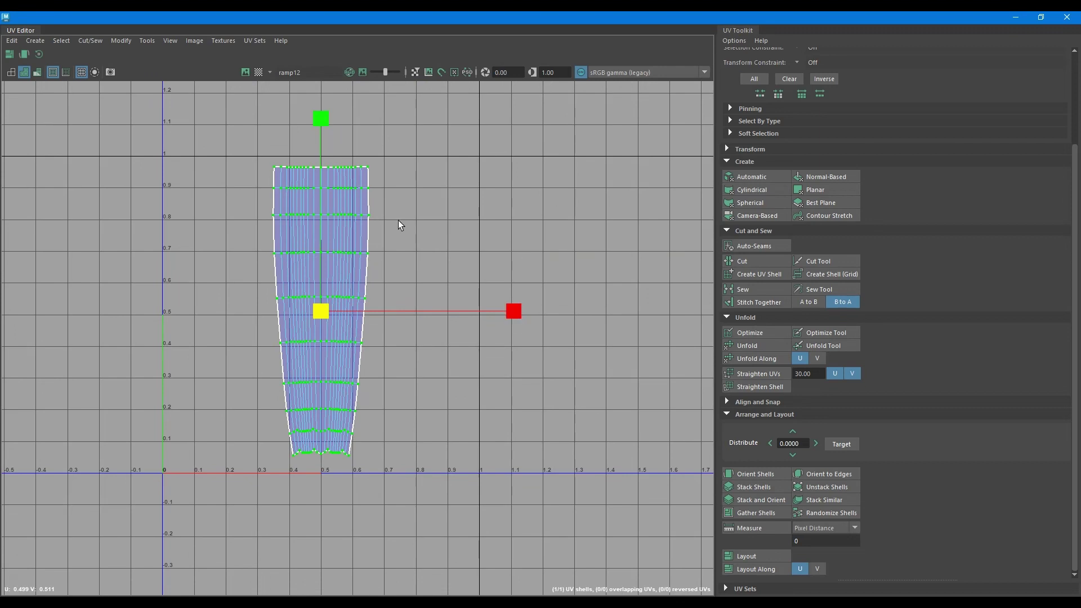
left_click(154, 38)
left_click(153, 38)
left_click_drag(516, 312, 693, 313)
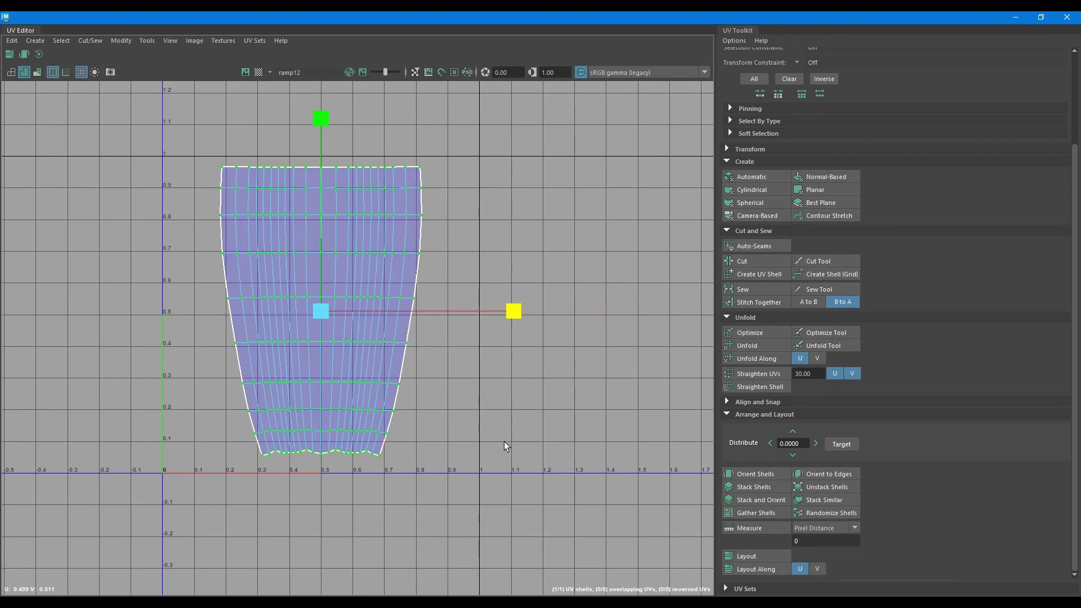
Flatten the shell's lowest UV row into a straight line and spread the tapered lower rows outward with soft selection
left_click_drag(501, 516, 208, 442)
left_click_drag(320, 261, 363, 449)
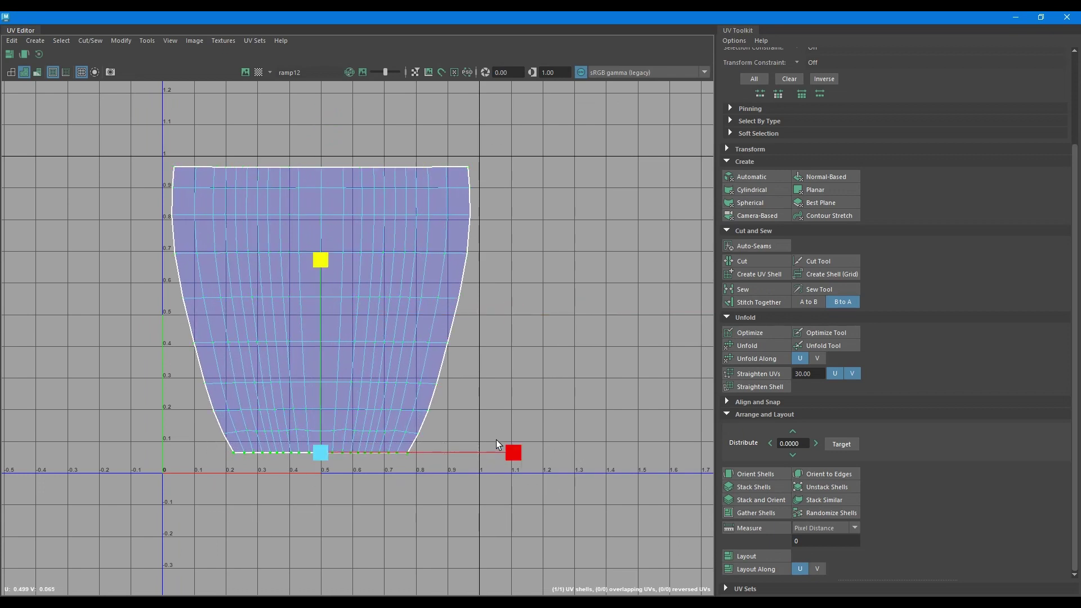
key("b")
left_click_drag(508, 444, 528, 456)
key("b")
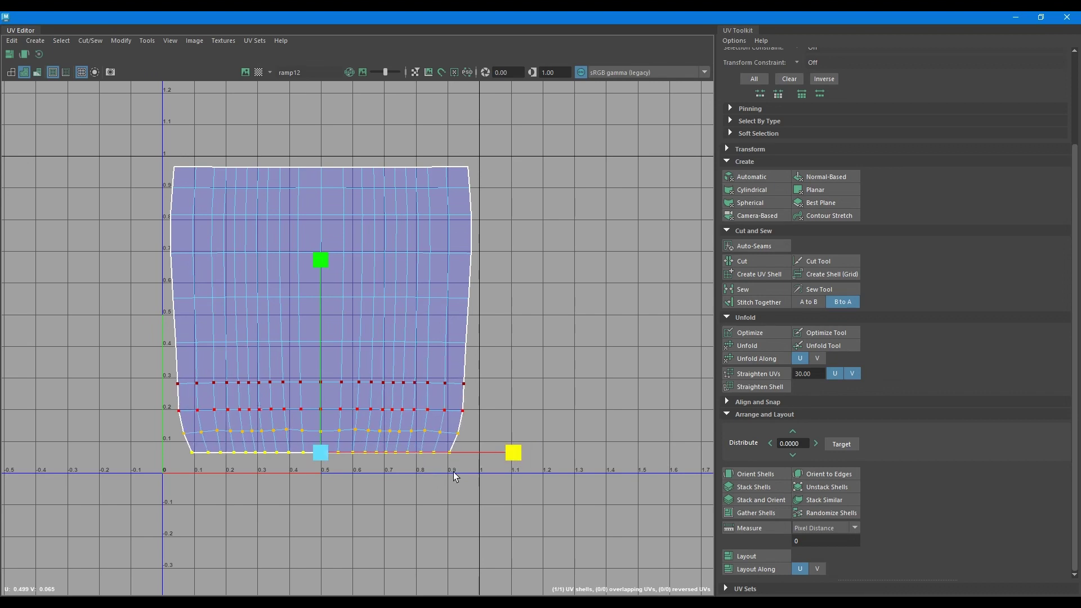
Reduce the soft selection falloff and widen the lowest UV row to line up with the shell's sides
key("b")
left_click_drag(454, 472, 417, 471)
left_click_drag(512, 455, 521, 456)
key("b")
Select all of the shell's UVs and straighten them in U and V with a 30-degree threshold
left_click_drag(505, 493, 145, 413)
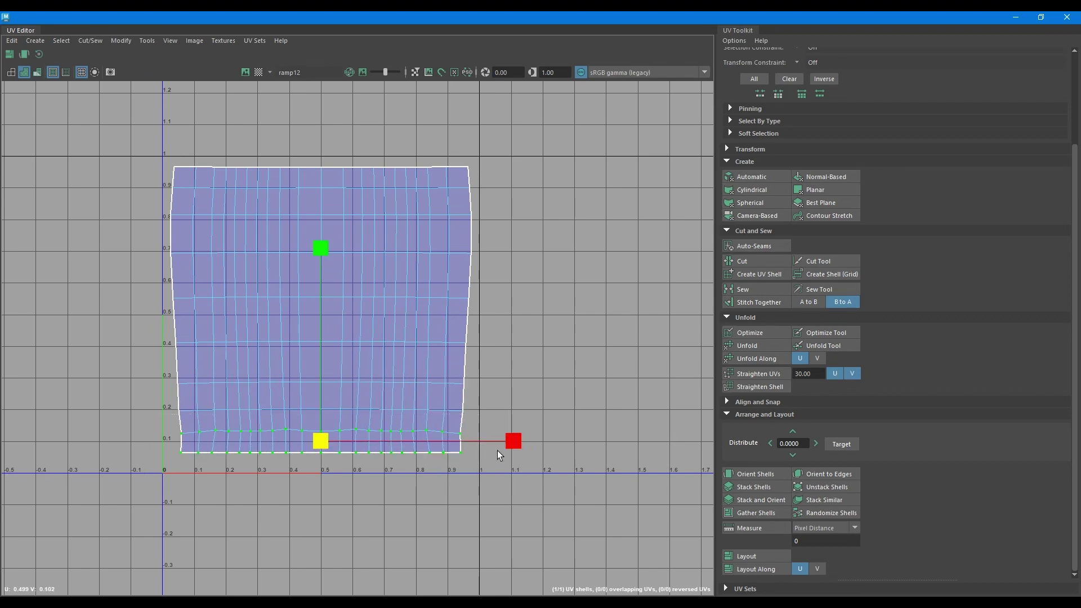
left_click_drag(543, 512, 140, 145)
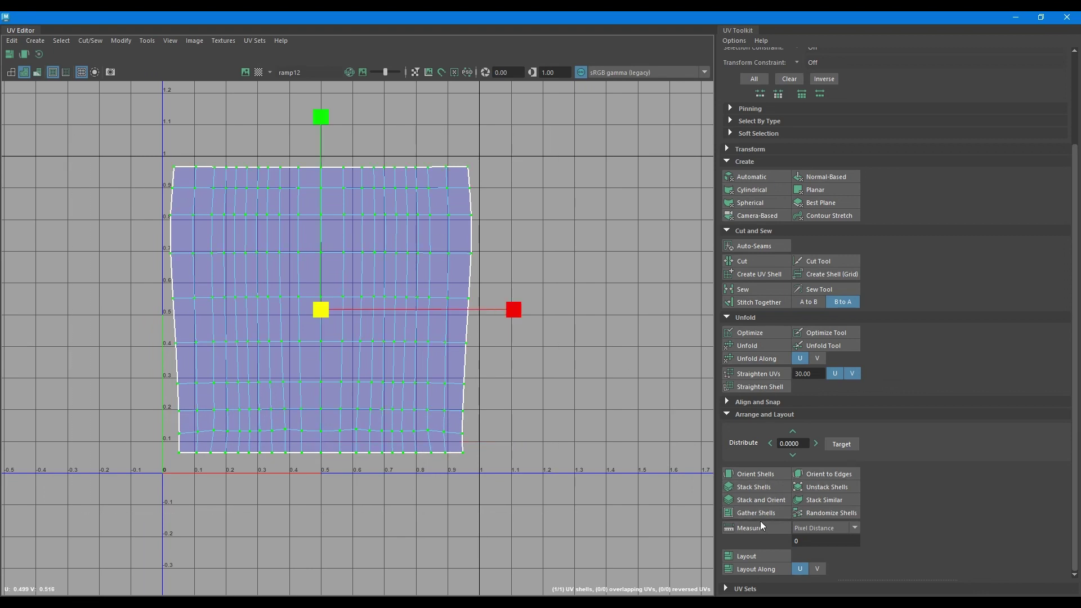
left_click(772, 375)
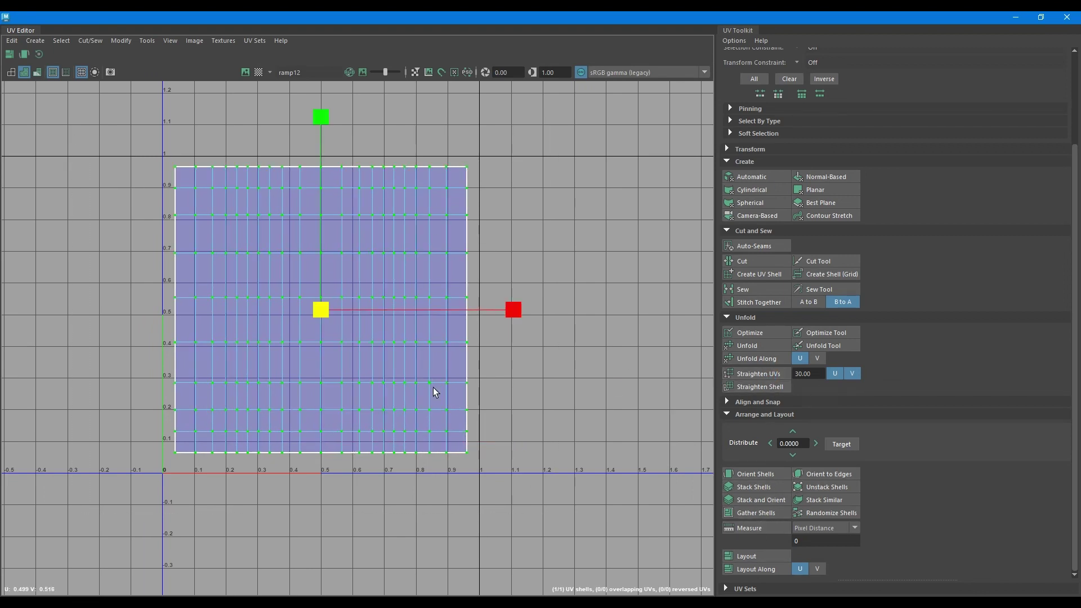
Open the UV modification commands for the straightened shell
left_click(157, 39)
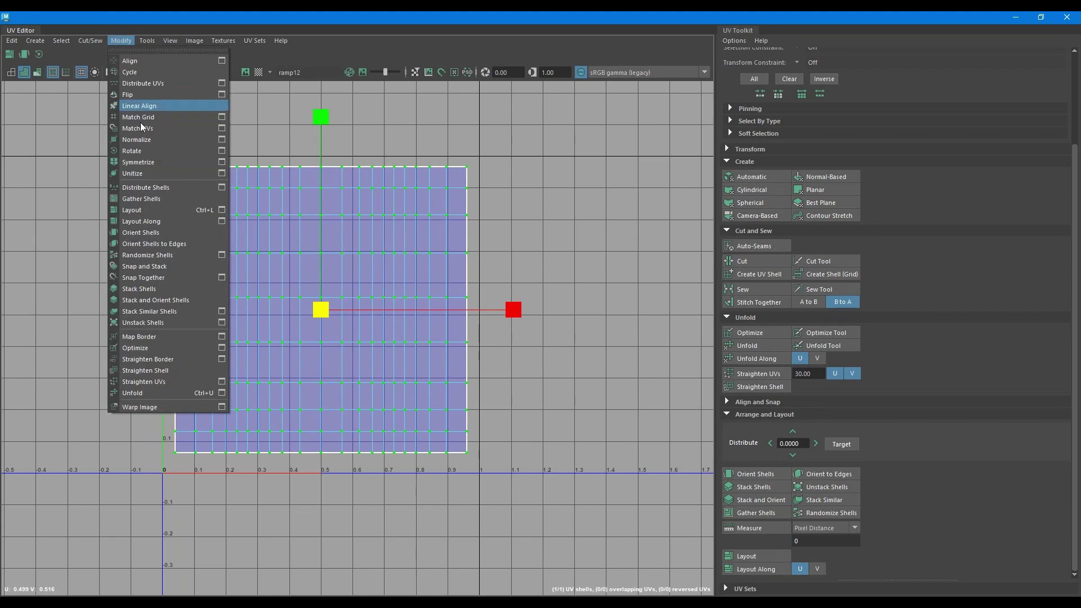
Leave the UV Editor, return the flame mesh to object mode and deselect it
left_click(199, 162)
left_click(623, 170)
left_click(1016, 18)
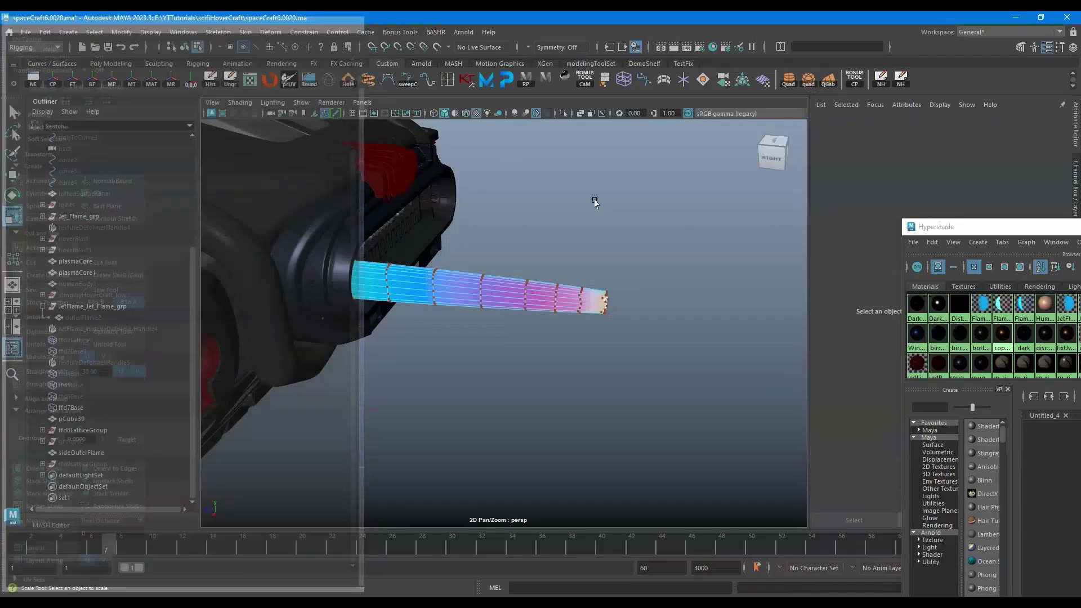
key("F8")
left_click(579, 189)
left_click_drag(574, 237, 556, 362, "alt")
middle_click_drag(557, 367, 548, 411, "alt")
right_click_drag(549, 411, 647, 349, "alt")
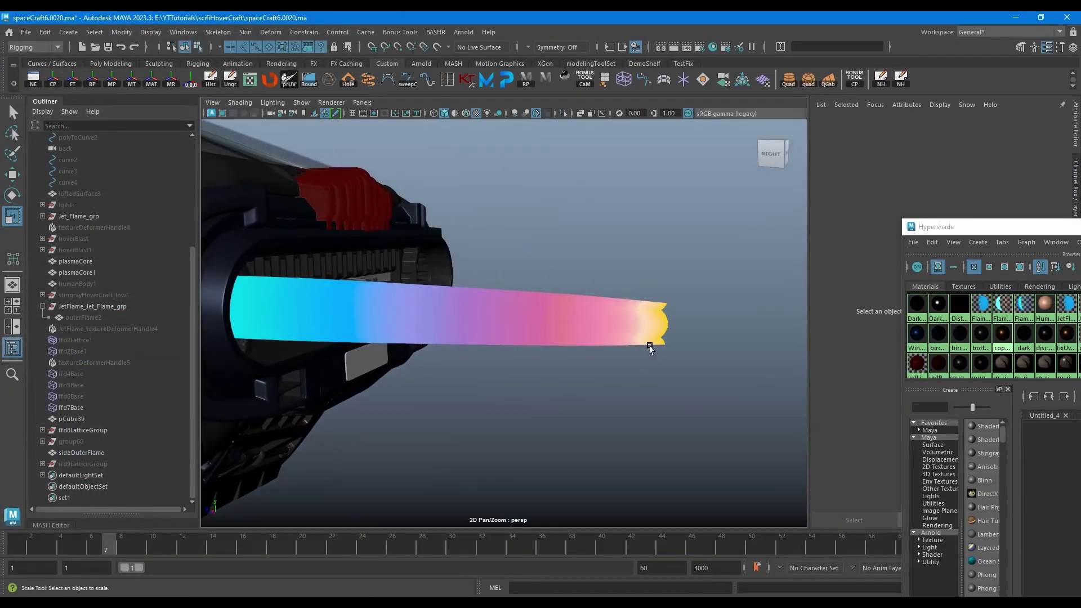
Bring Hypershade into view and try Smooth, Bump and Spike interpolation on ramp14
left_click_drag(942, 229, 695, 98)
left_click_drag(906, 97, 684, 86)
left_click(918, 384)
left_click(900, 444)
left_click(900, 384)
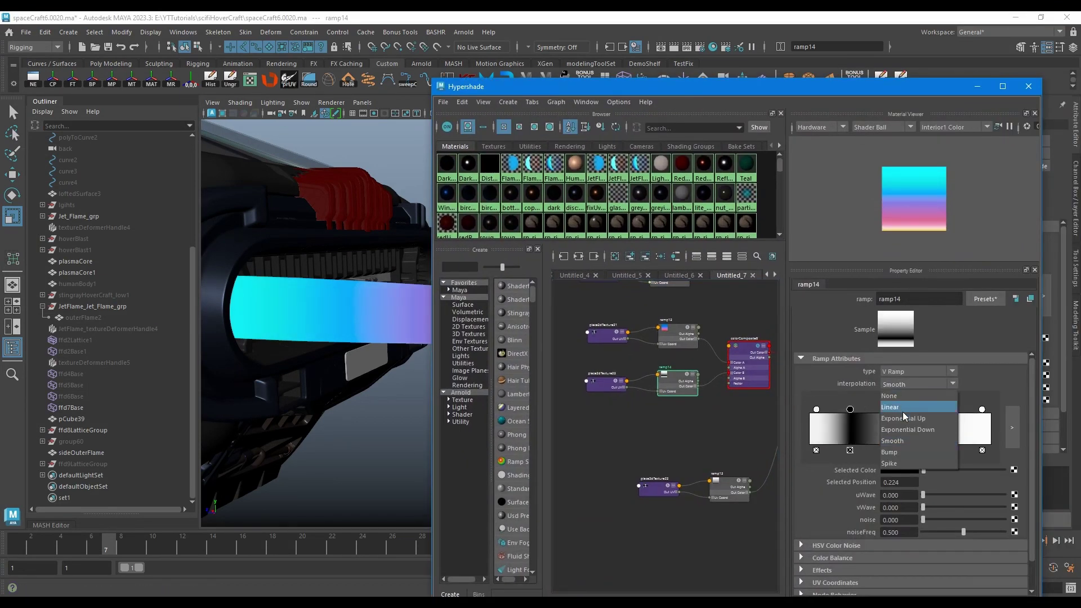
left_click(901, 452)
left_click(896, 384)
left_click(900, 462)
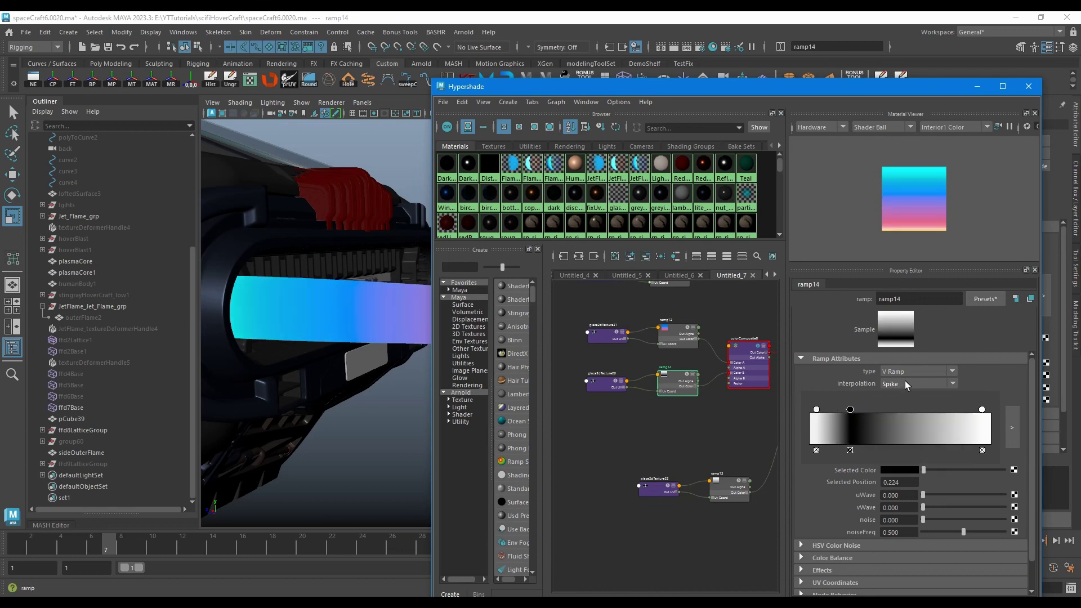
Open the colour of ramp14's first marker for checking, and set the ramp's interpolation to Linear
left_click_drag(569, 84, 912, 97)
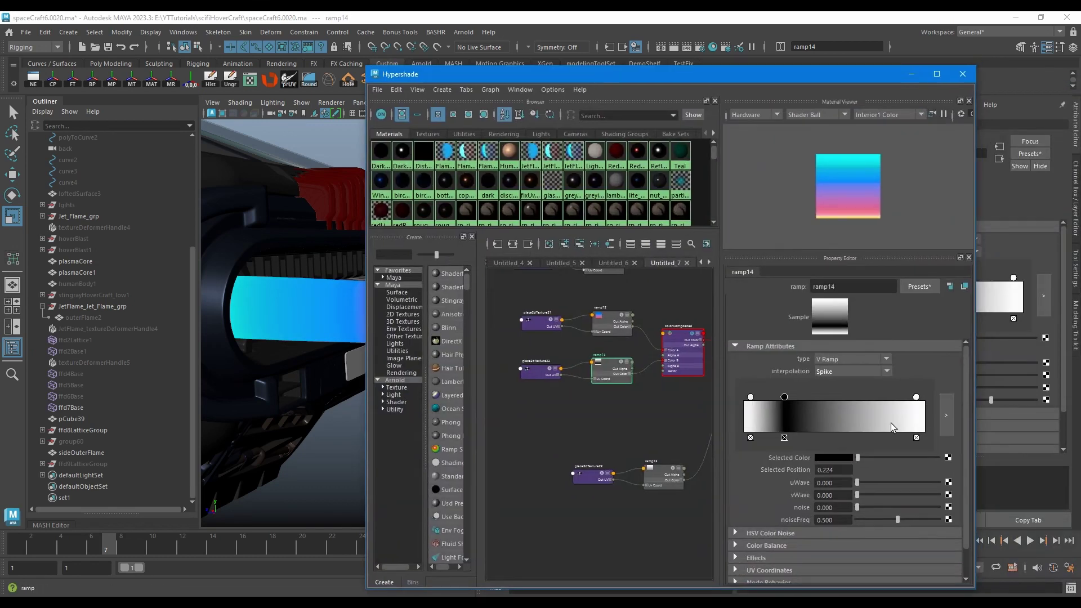
left_click(750, 397)
left_click(834, 457)
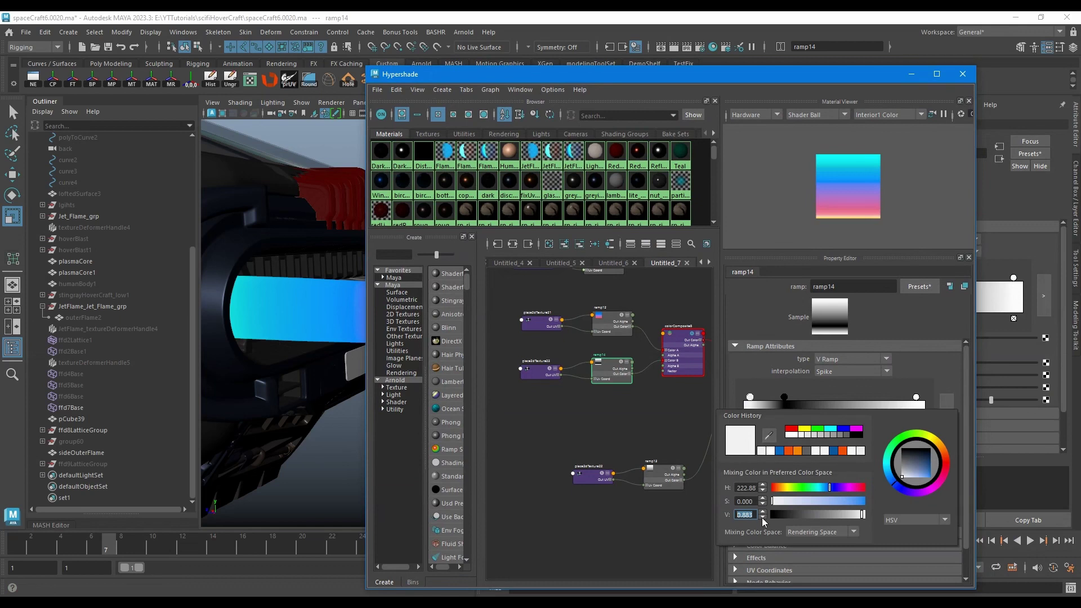
left_click(853, 372)
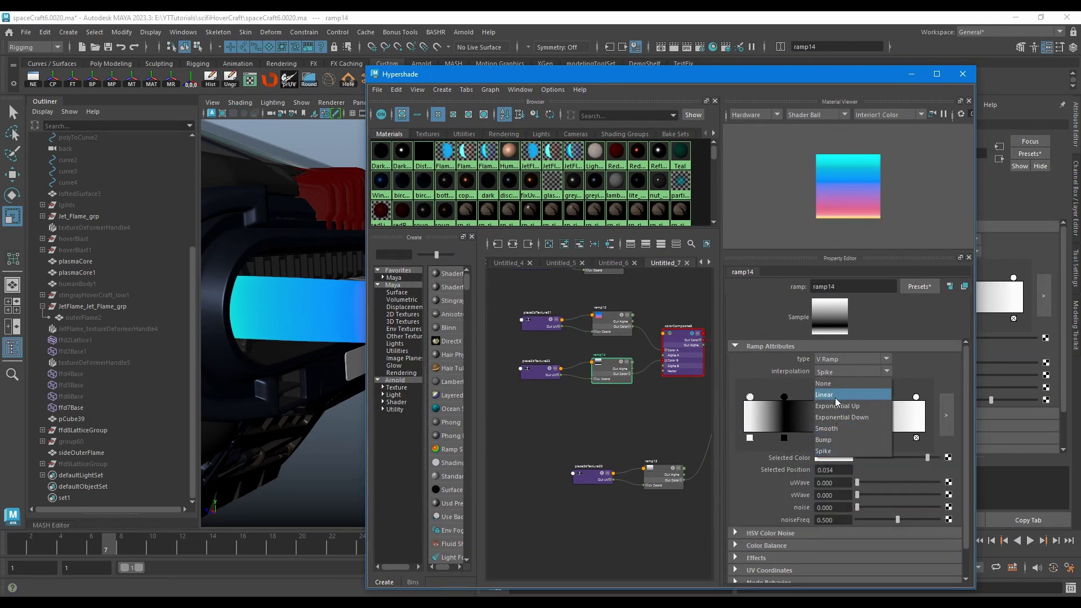
left_click(839, 395)
Move ramp12's middle blue marker to position 0.461 and darken its orange start marker to a value of 0.563
middle_click_drag(654, 423, 648, 460, "alt")
scroll(605, 377, "up", 4)
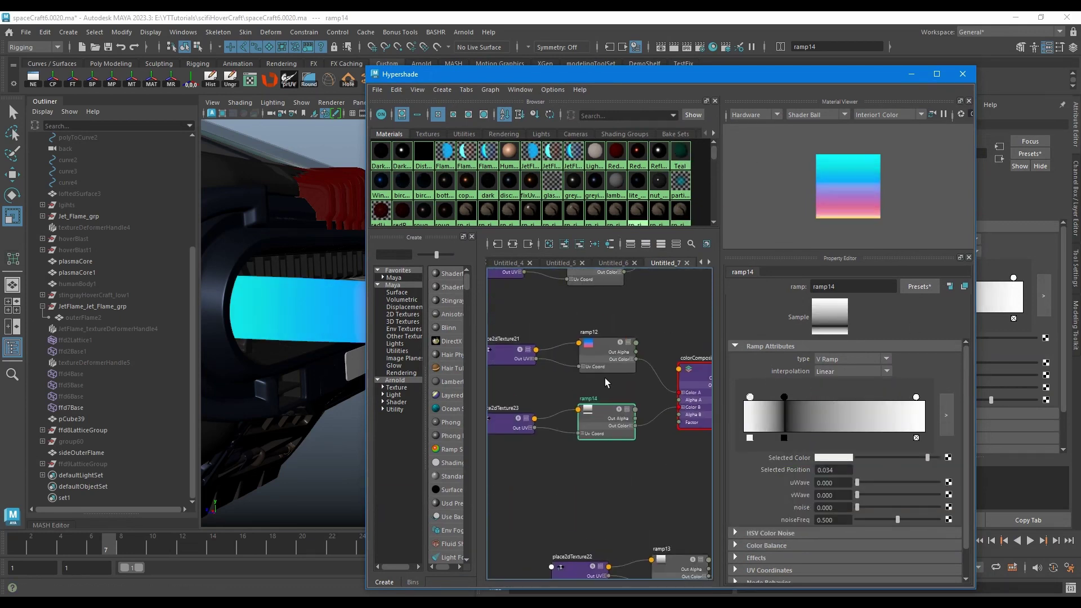
left_click(601, 345)
left_click_drag(841, 404, 827, 402)
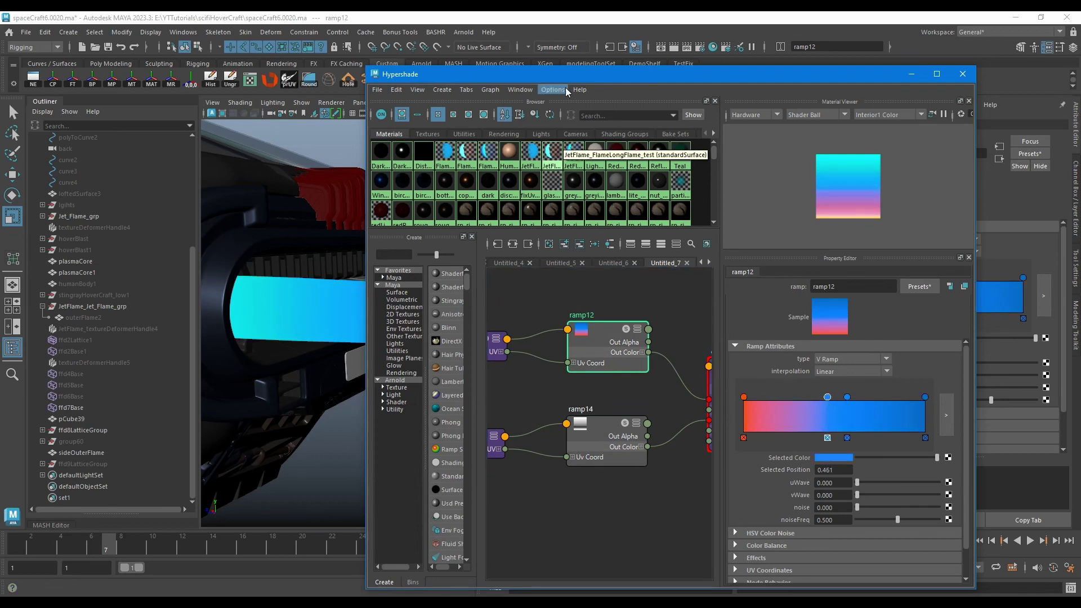
left_click_drag(567, 75, 633, 79)
left_click(809, 400)
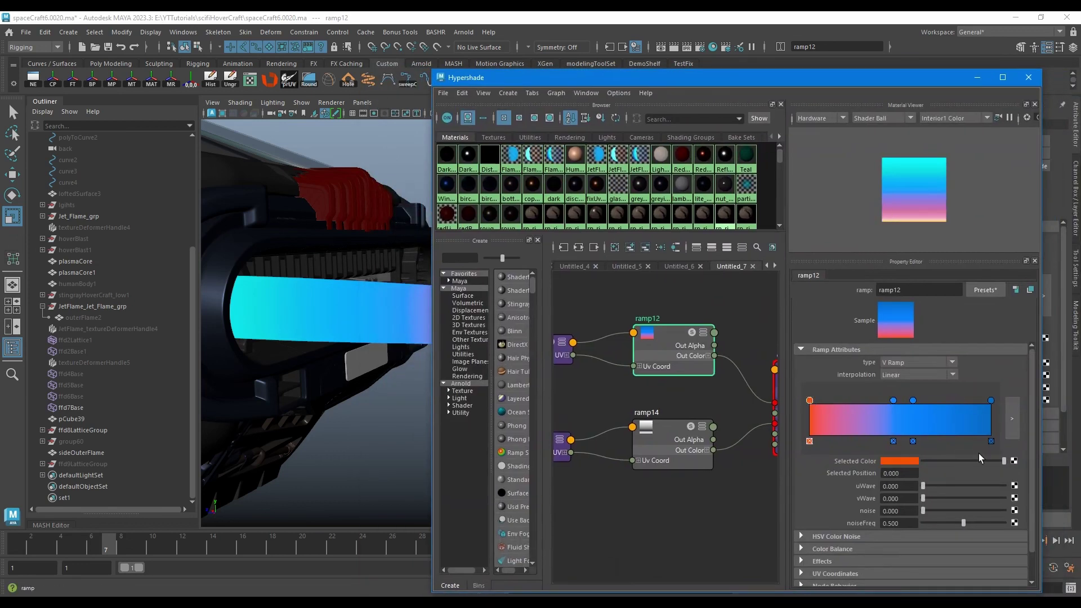
left_click(899, 461)
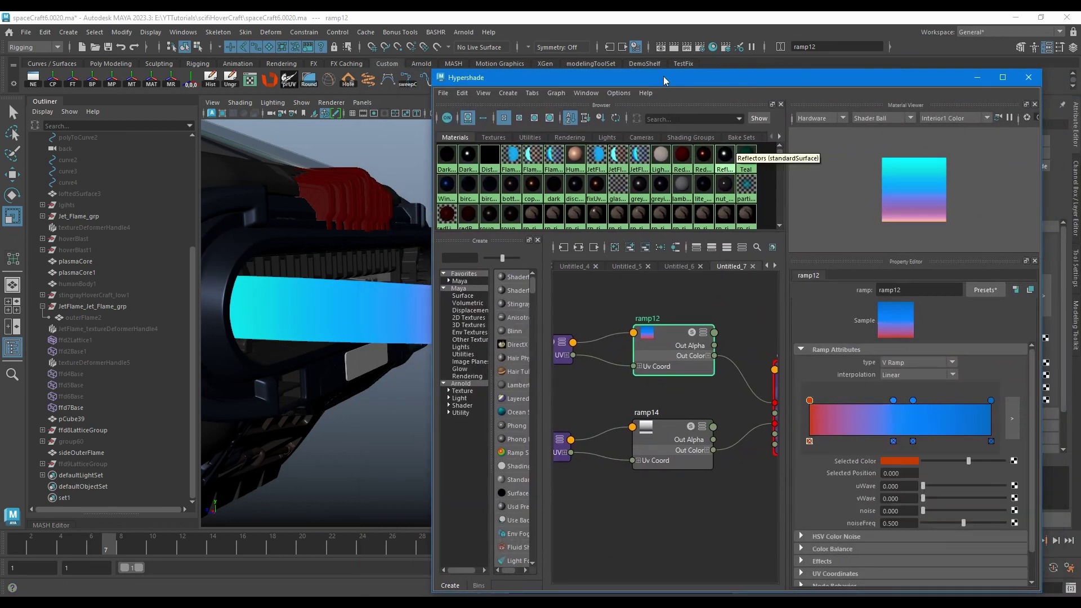
left_click_drag(637, 81, 663, 155)
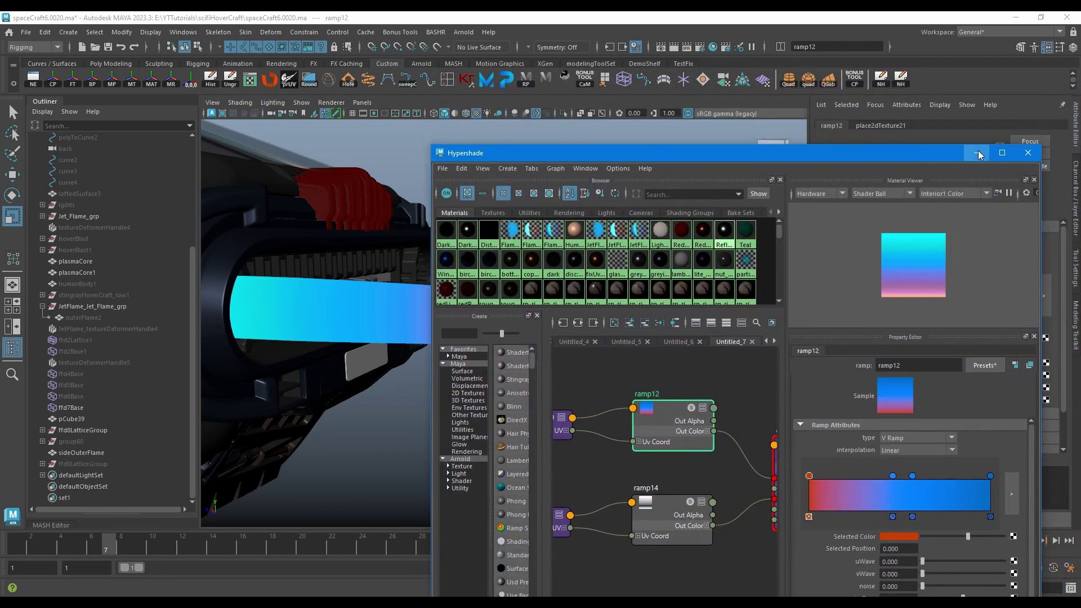
Minimize Hypershade, delete ramp12's blue marker at position 0.571 and shift the remaining middle marker to position 0.580
left_click(977, 153)
right_click_drag(552, 342, 781, 349, "alt")
left_click_drag(781, 349, 663, 360, "alt")
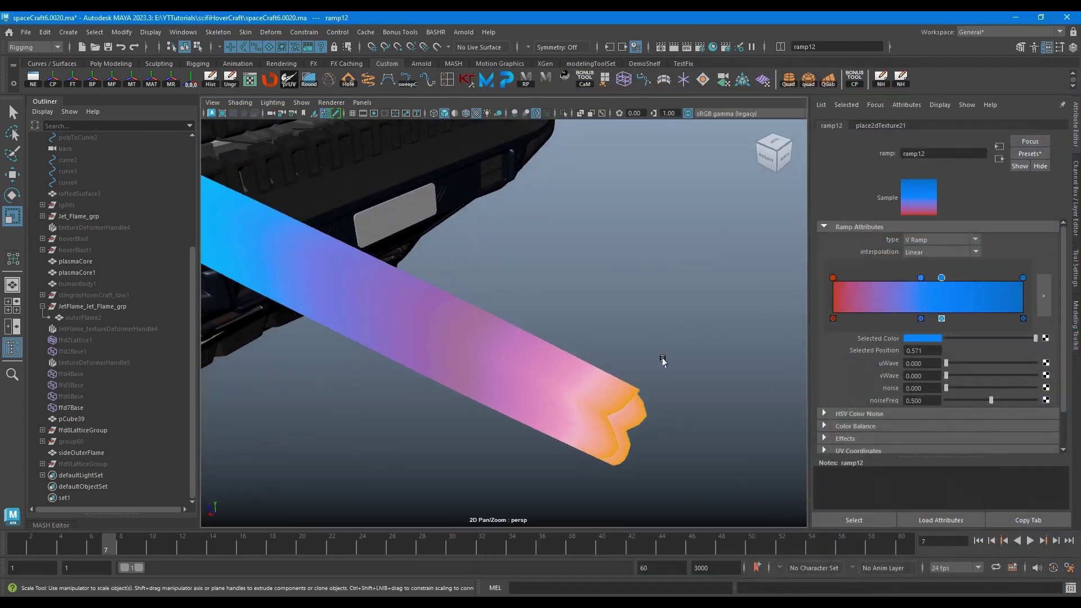
left_click(941, 317)
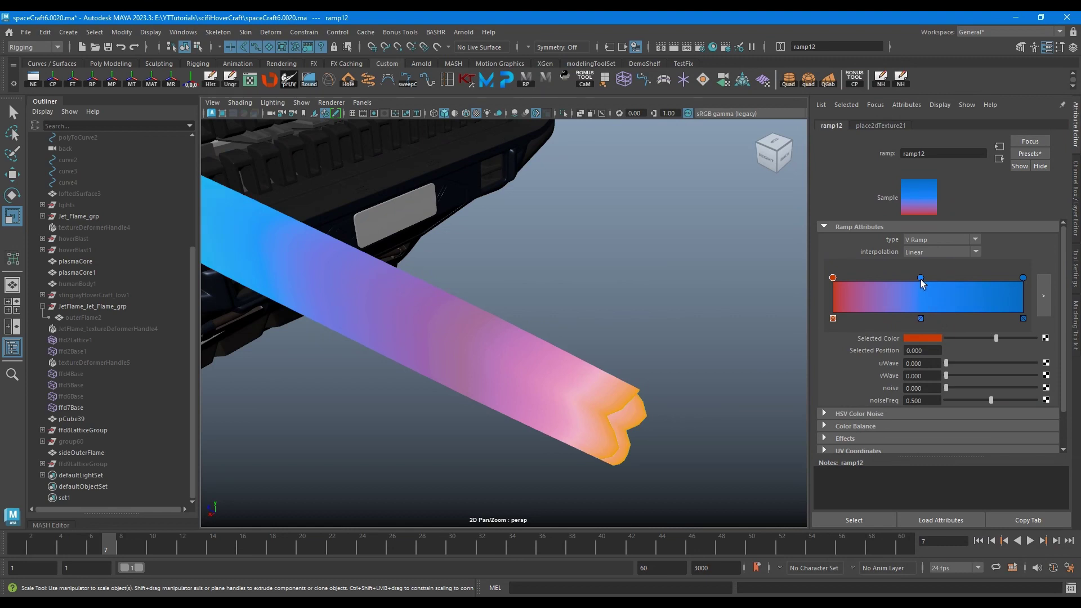
left_click_drag(920, 278, 945, 288)
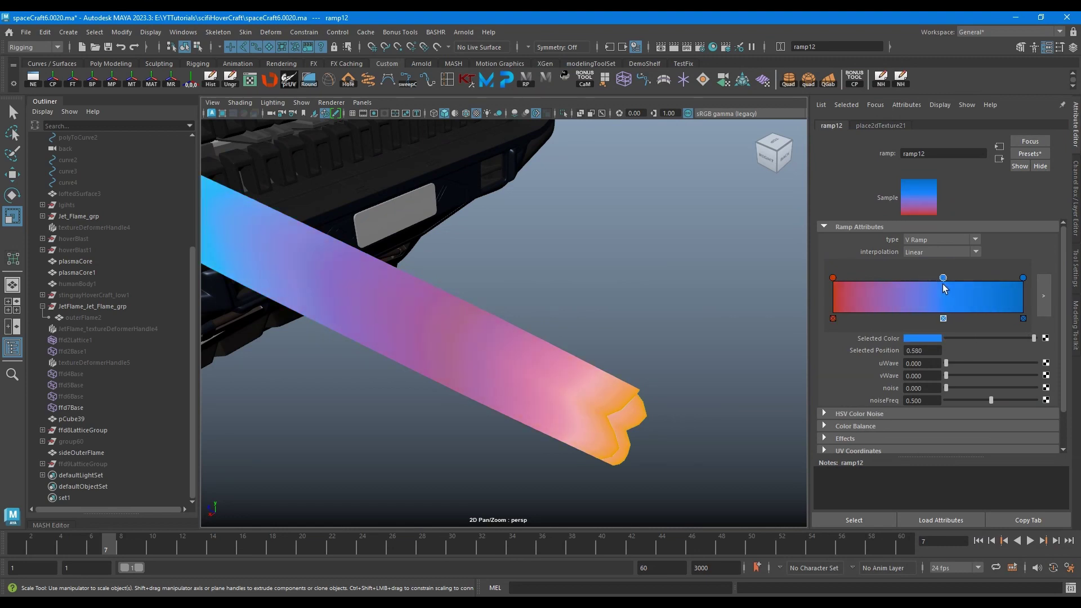
Set ramp12's interpolation to Smooth and brighten its orange start marker to a value of about 0.734
left_click(925, 254)
left_click(920, 307)
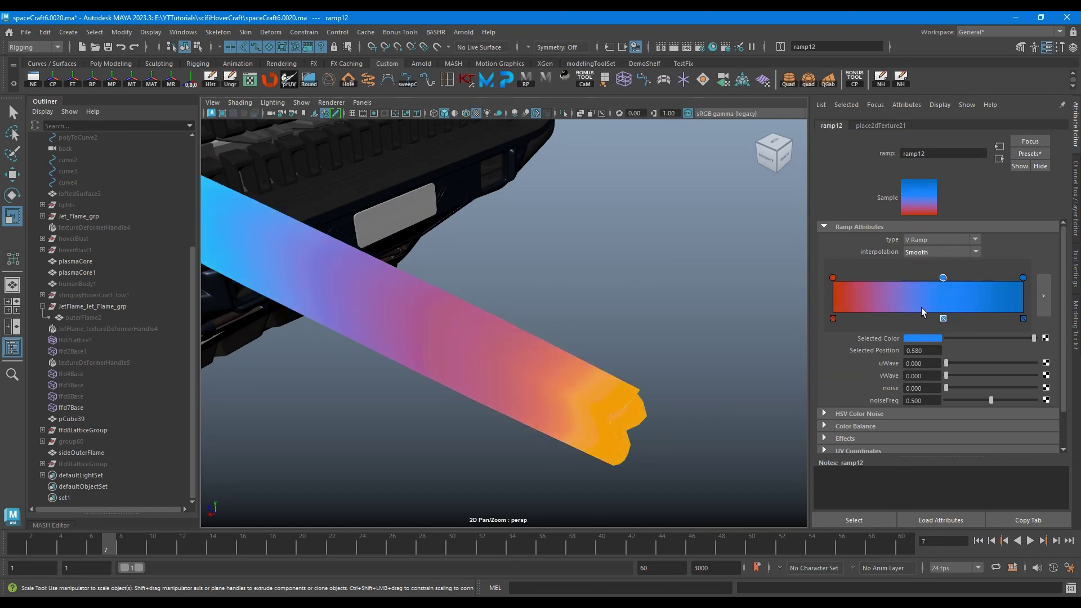
left_click_drag(569, 373, 647, 315, "alt")
left_click(833, 278)
left_click(933, 337)
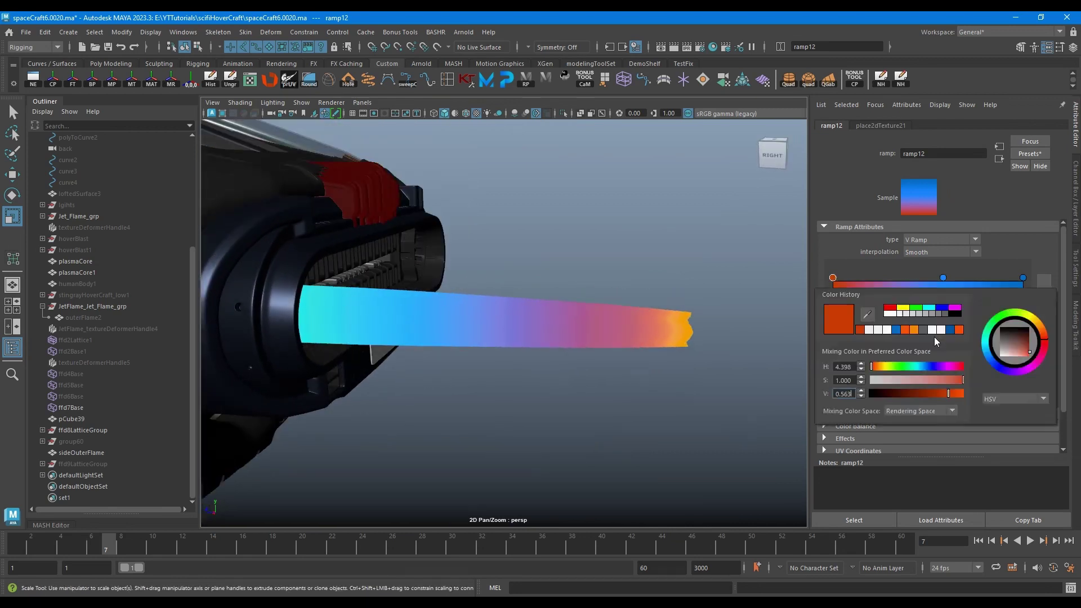
left_click_drag(946, 394, 956, 396)
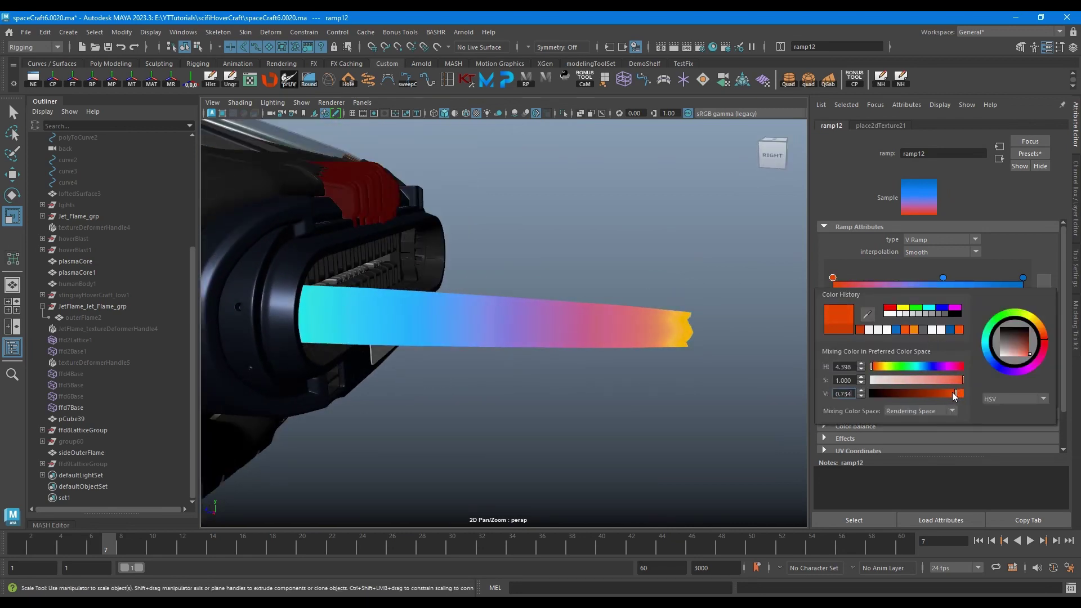
left_click_drag(724, 291, 699, 292, "alt")
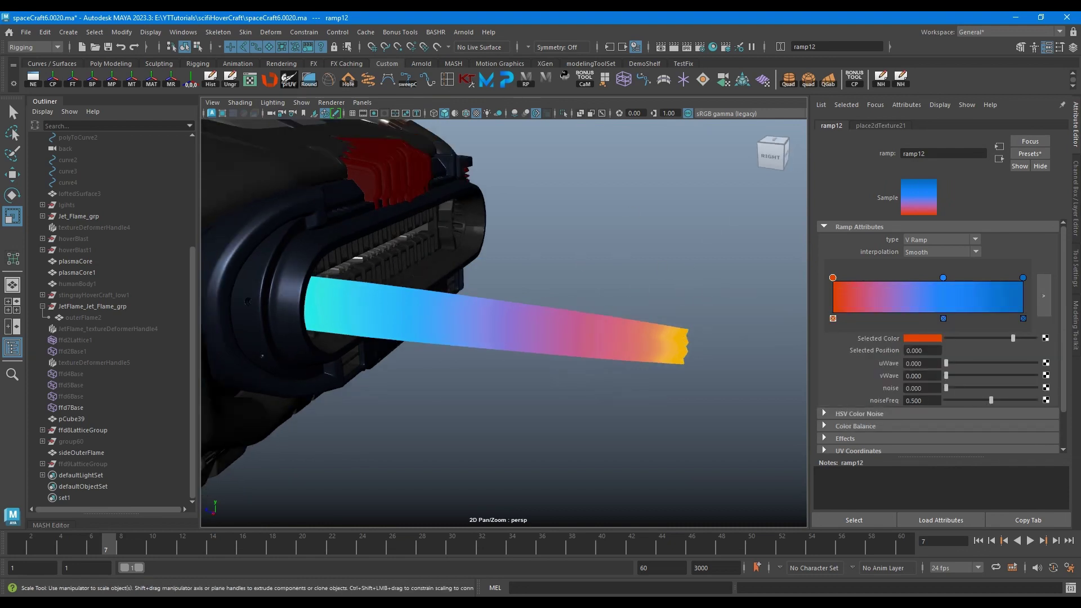
Maximize Hypershade and move ramp13 and its place2dTexture22 node farther away from the material node
key("alt+Tab")
left_click(1001, 152)
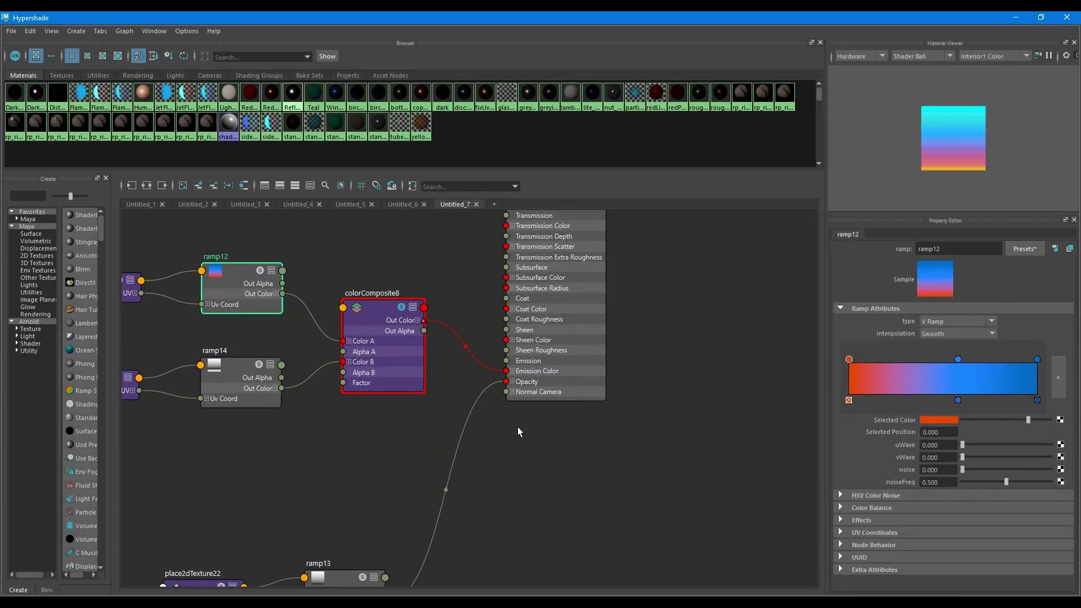
middle_click_drag(348, 507, 466, 391, "alt")
left_click_drag(348, 479, 264, 458)
left_click_drag(467, 475, 369, 414)
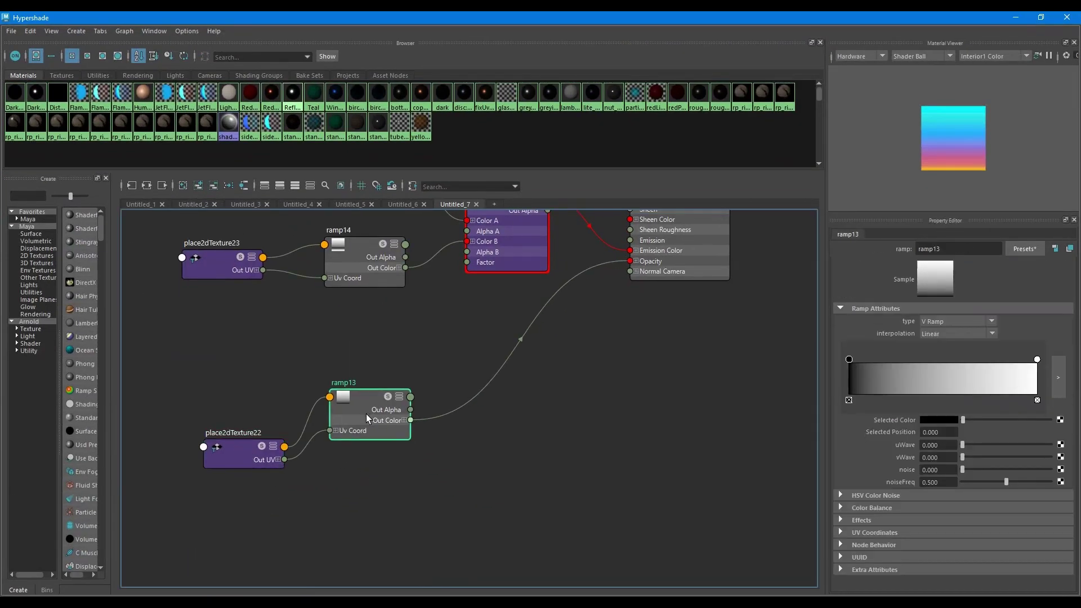
Add a Color Composite node and place it between ramp13 and the material's Opacity input
left_click(424, 359)
key("Tab")
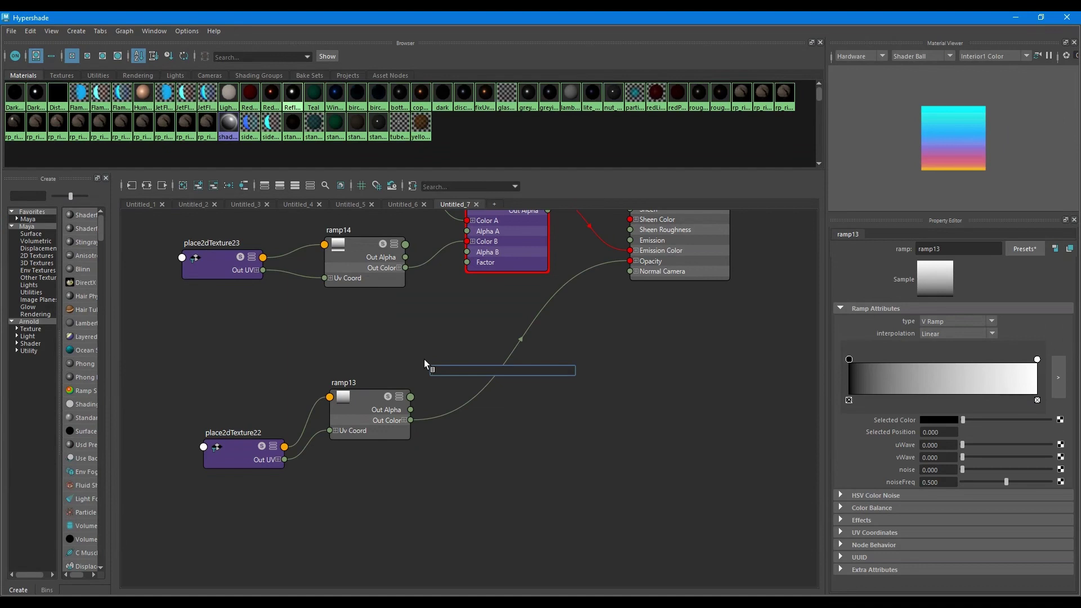
type("colo")
key("Down")
key("Return")
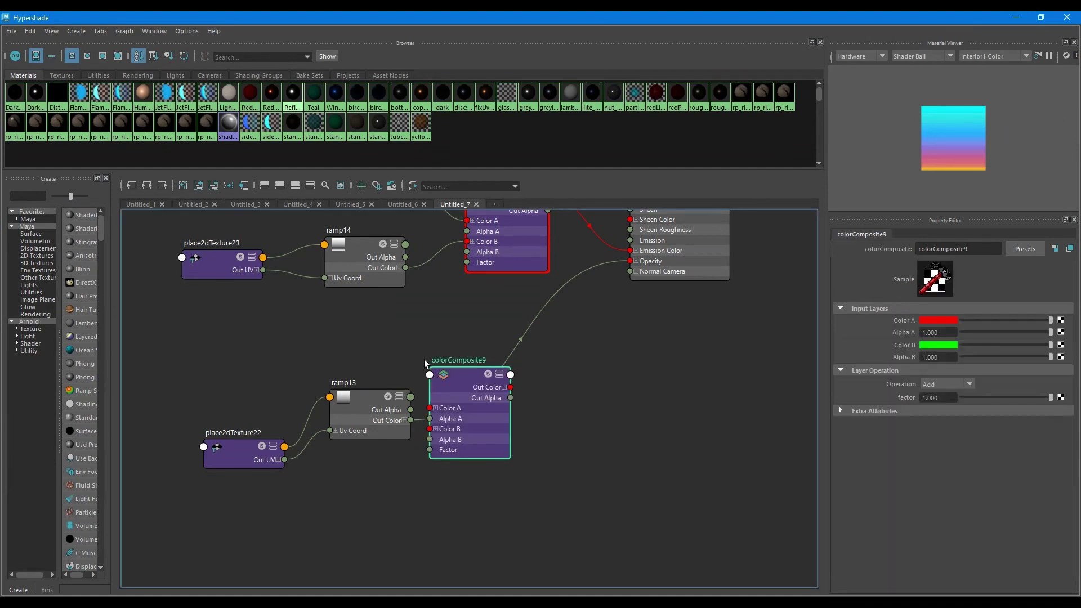
left_click_drag(463, 377, 505, 408)
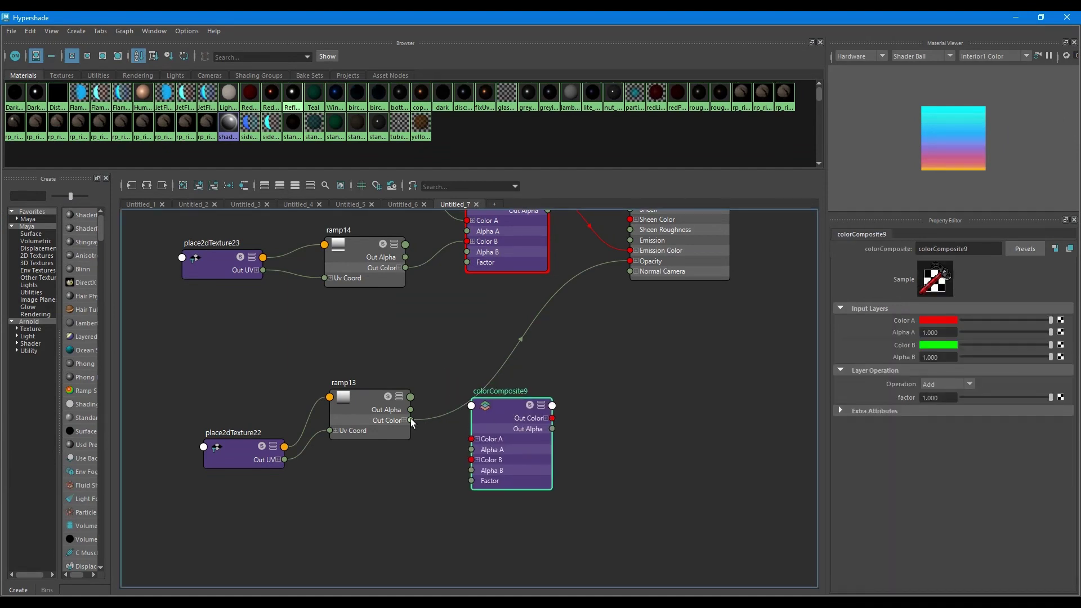
Wire ramp13's Out Color into the new composite's Color A and its Out Color into the material's Opacity, tidying the nodes
left_click_drag(410, 420, 494, 441)
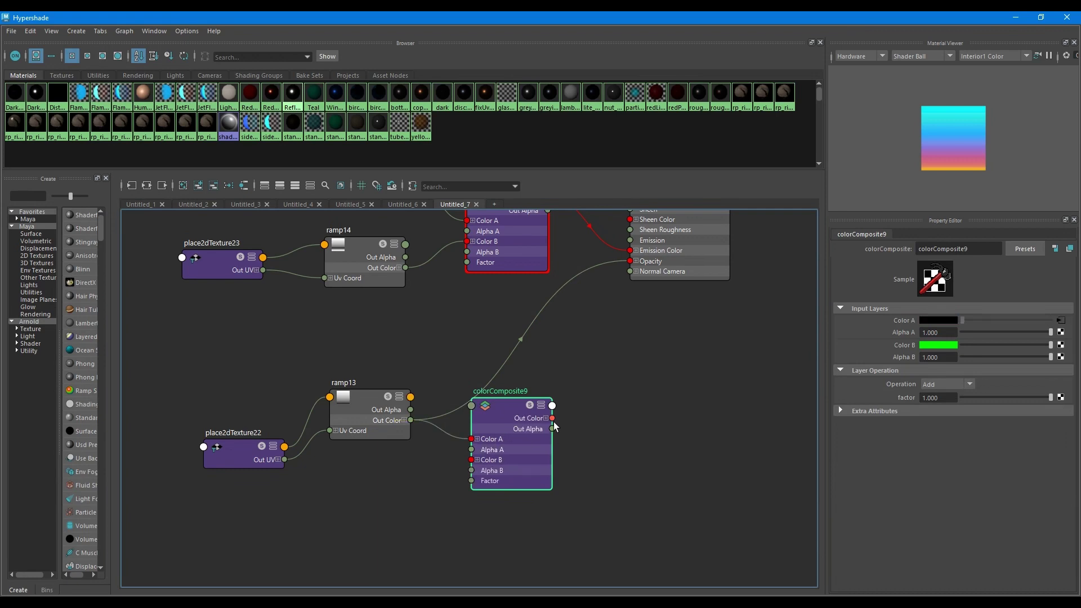
left_click_drag(553, 417, 630, 261)
left_click(228, 457)
left_click_drag(228, 457, 206, 409)
left_click(361, 403)
left_click_drag(360, 403, 358, 382)
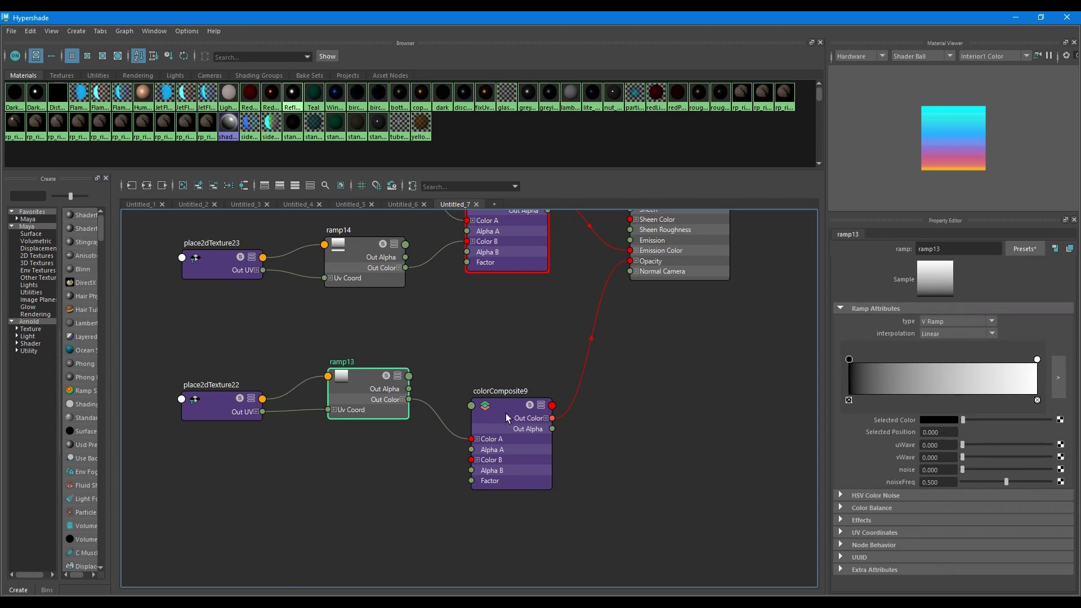
left_click_drag(505, 418, 498, 401)
Add a Fractal texture node below ramp13 in the node graph
middle_click_drag(329, 499, 383, 447, "alt")
left_click(383, 446)
key("Tab")
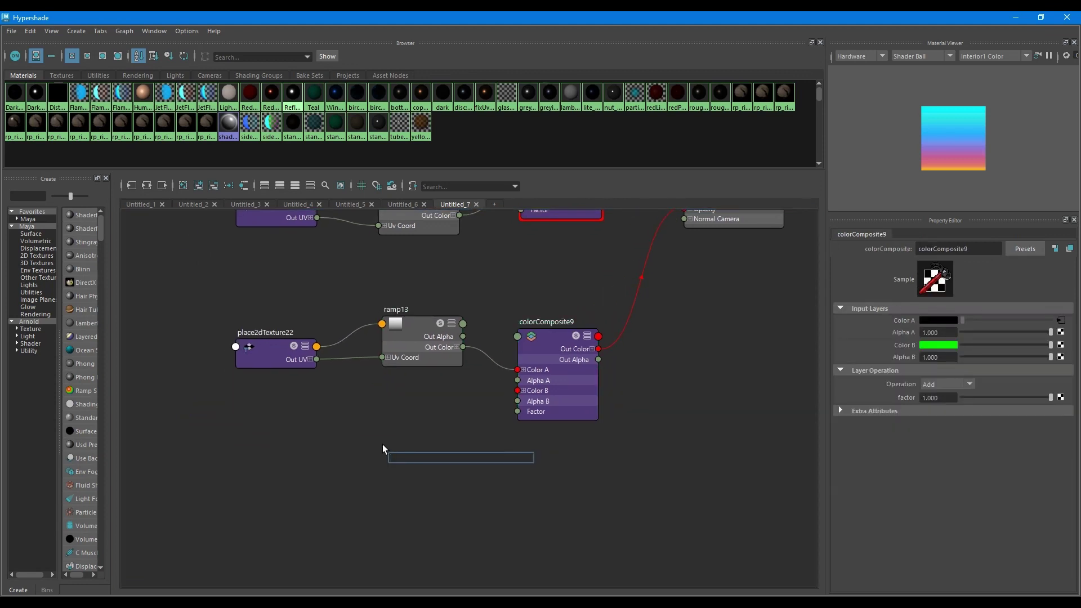
type("frac")
key("Down")
key("Down")
key("Down")
key("Return")
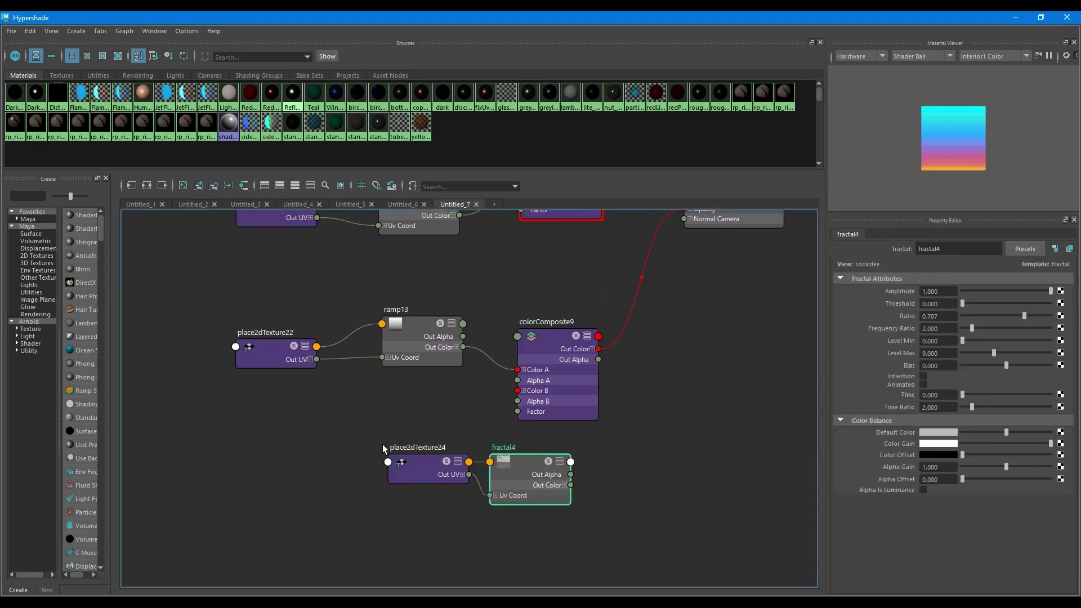
Line up the fractal and its placement node under ramp13, and connect the fractal's Out Color to the opacity composite's Color B
left_click_drag(406, 469, 266, 455)
left_click_drag(549, 473, 511, 390)
left_click(538, 372)
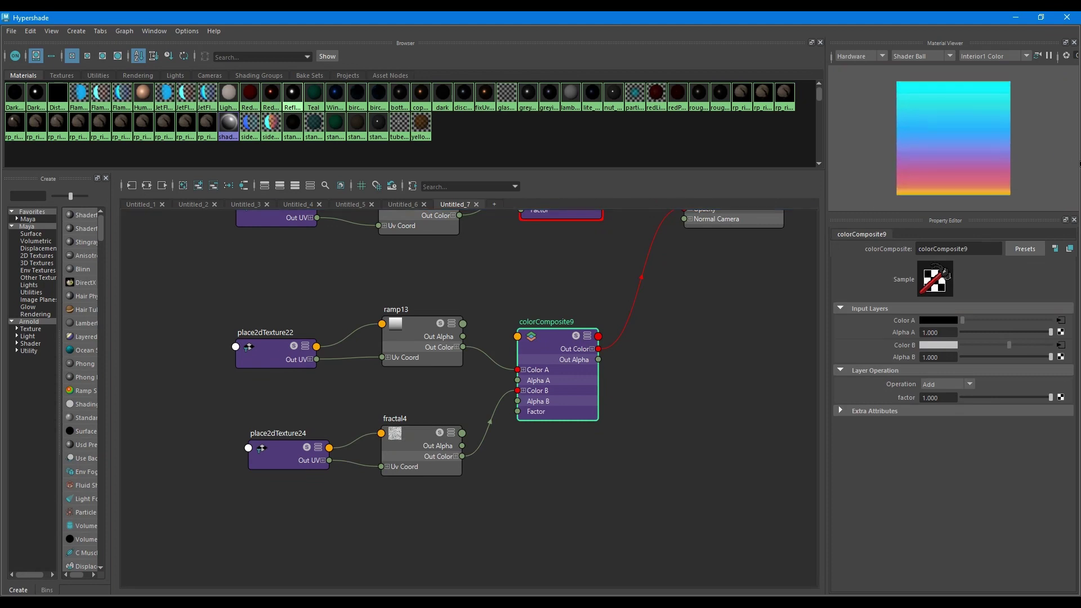
Solo the opacity composite in the Material Viewer and set its layer operation to Overlay
scroll(993, 145, "up", 2)
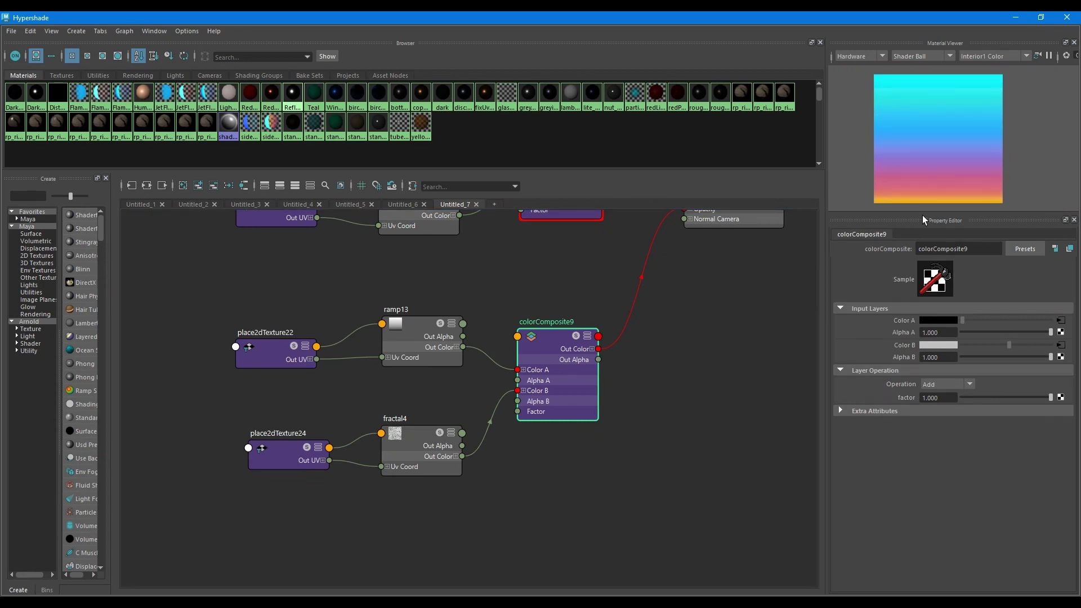
left_click(574, 337)
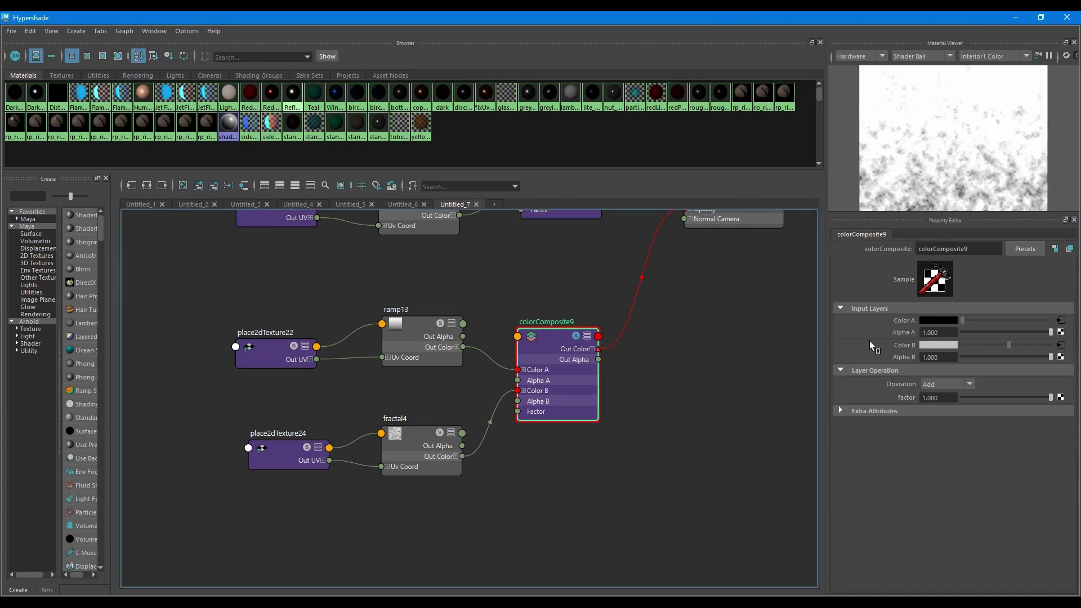
left_click(950, 384)
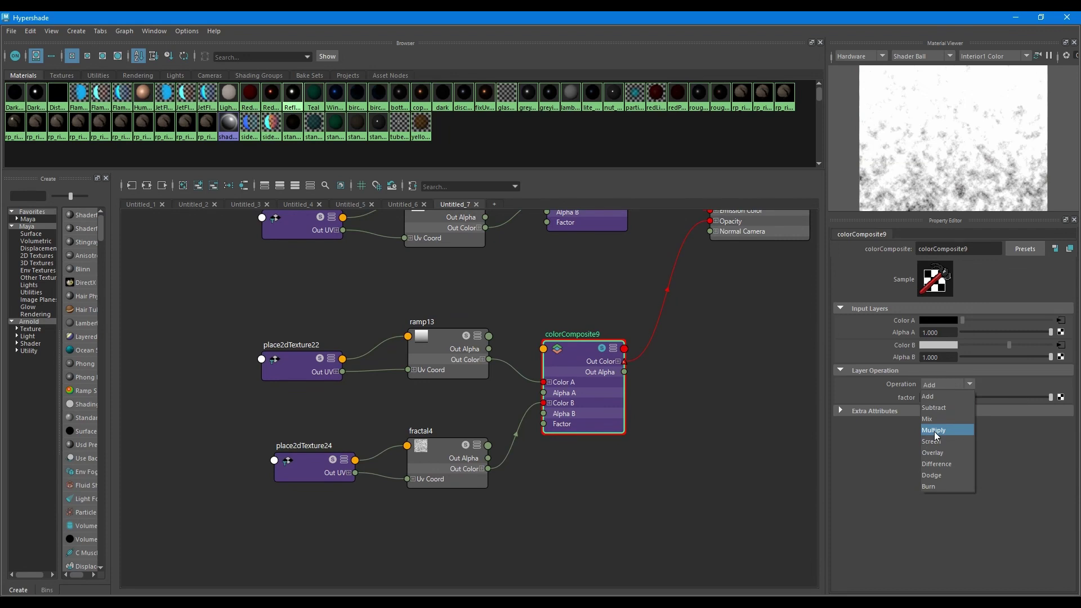
left_click(943, 452)
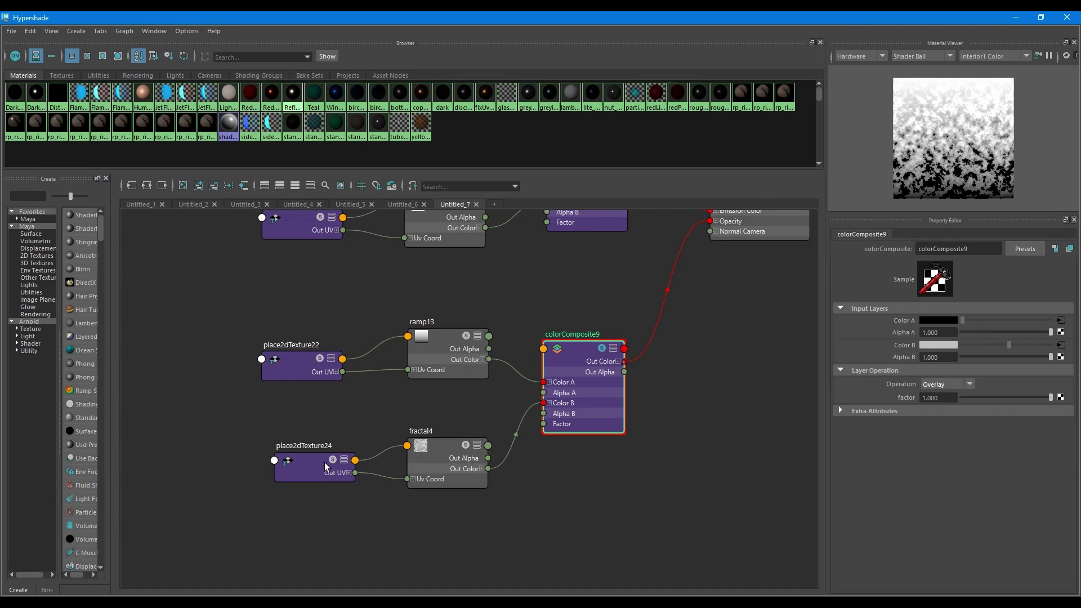
Set the U value of Repeat UV to 9.370 on the fractal's place2dTexture24 node
left_click_drag(324, 461, 301, 462)
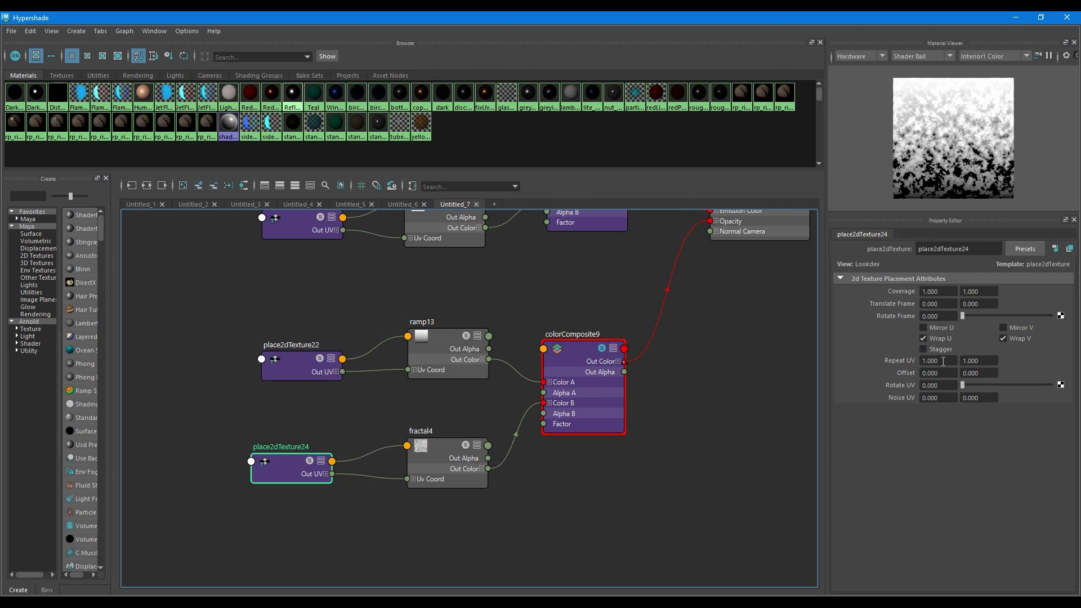
mouse_move(943, 361)
left_mouse_down("ctrl")
mouse_move(989, 361)
mouse_move(887, 351)
left_mouse_up("ctrl")
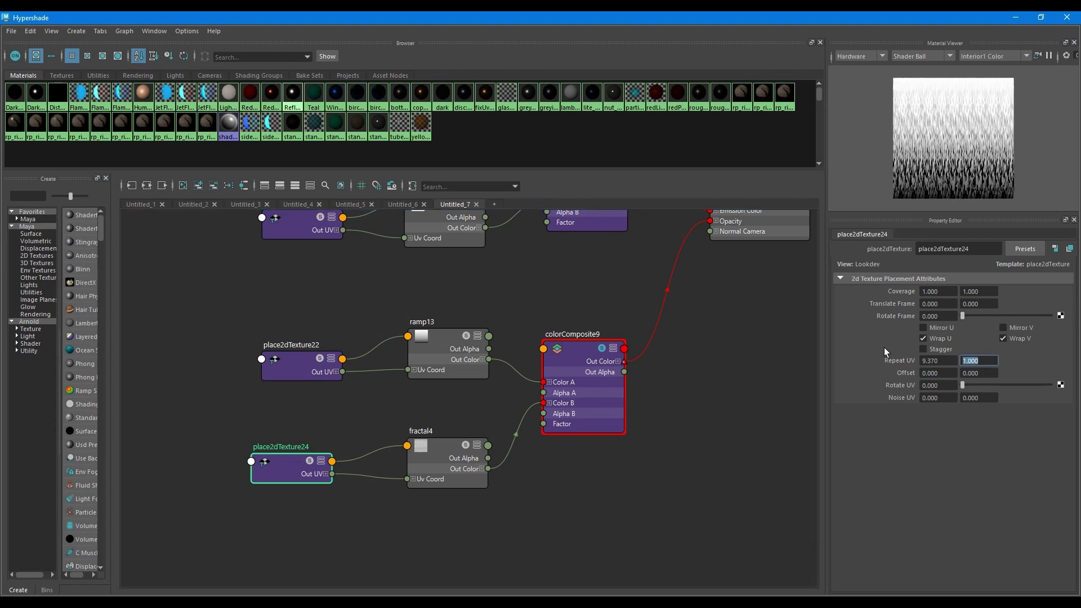
Set the Repeat UV values on the fractal's place2dTexture24 node to 5 for U and 0.45 for V
type(".45")
key("Return")
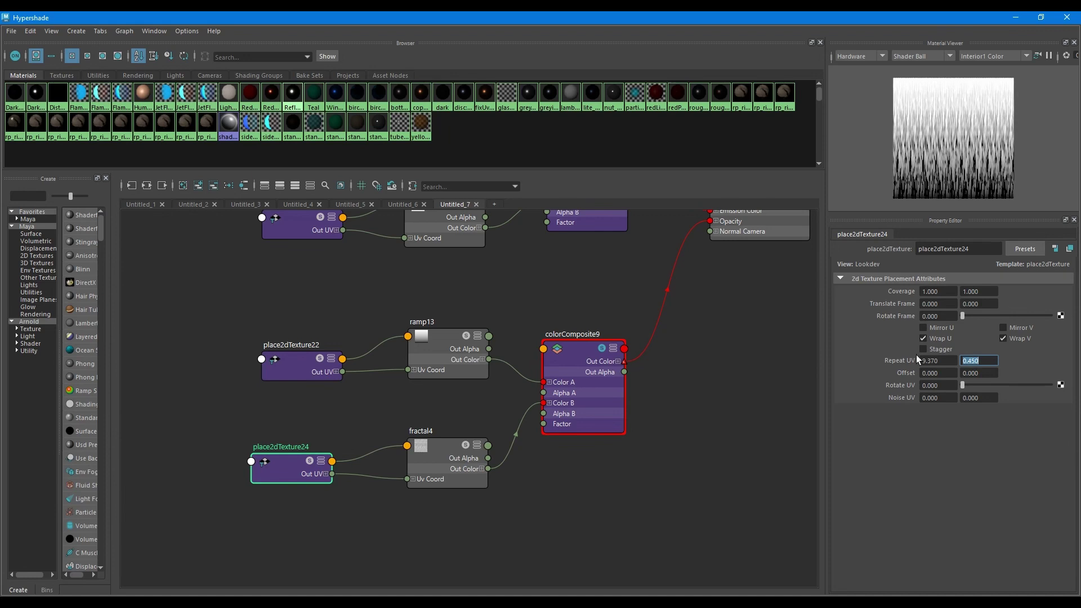
key("shift+Tab")
type("5")
key("Return")
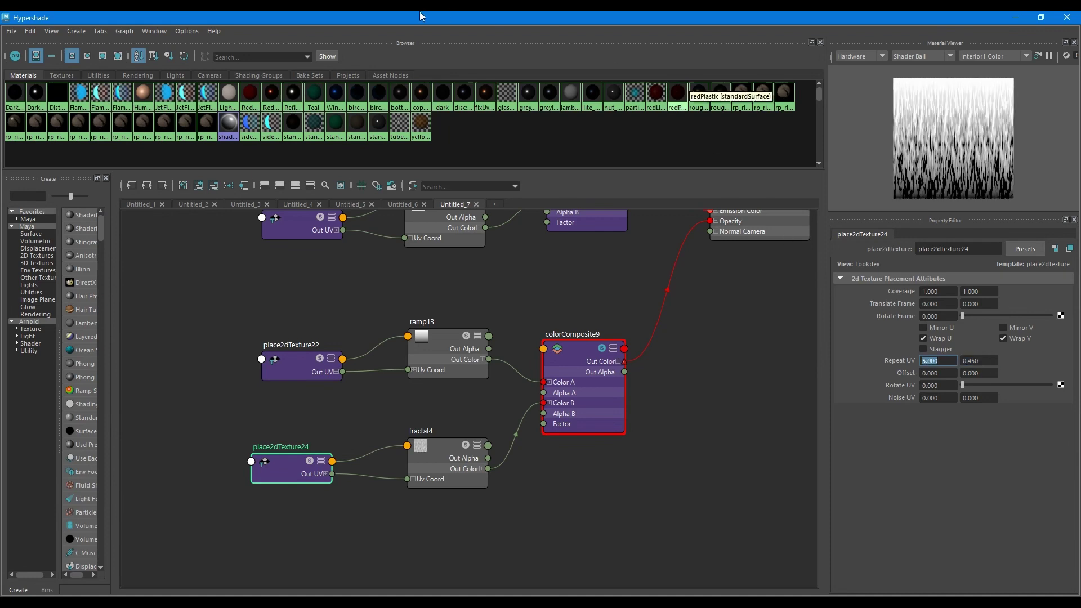
Restore the Hypershade to a smaller window and place it beside the viewport, with the jet flame in side view
double_click(405, 16)
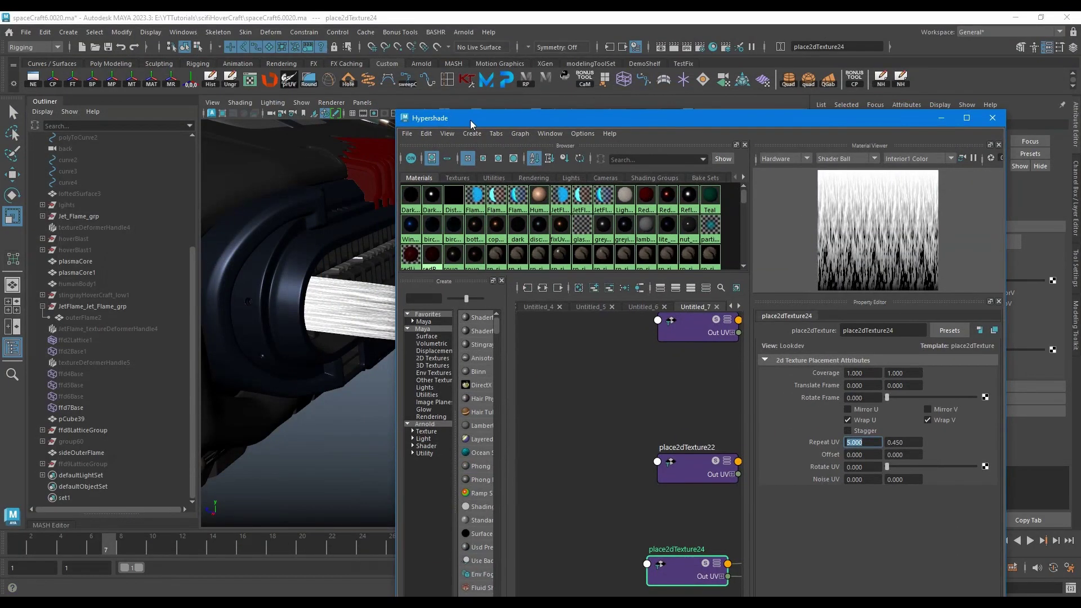
left_click_drag(471, 125, 688, 120)
left_click_drag(308, 320, 390, 293, "alt")
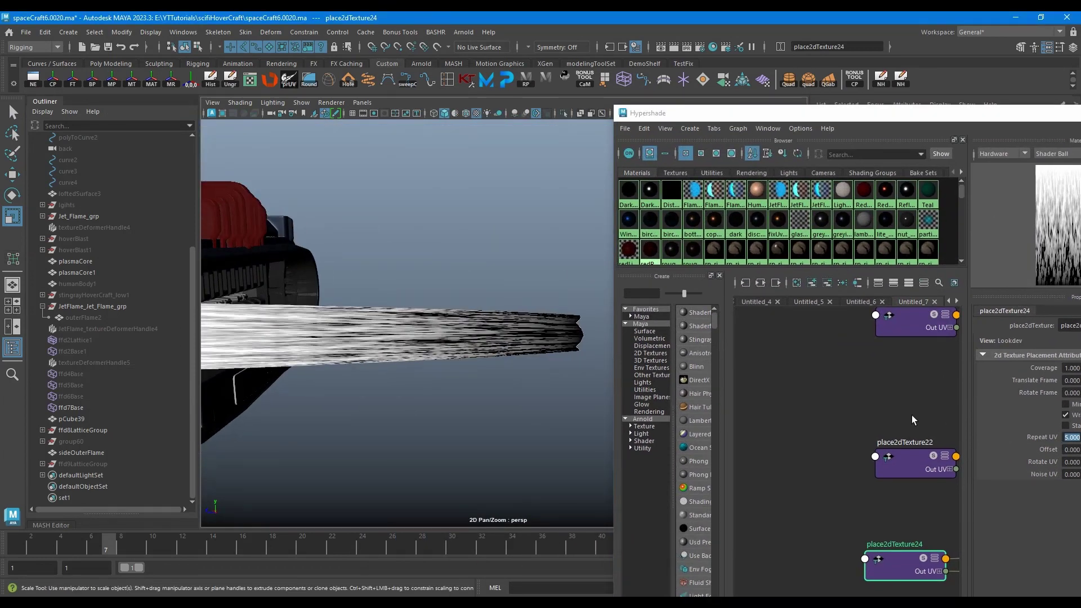
scroll(910, 394, "down", 3)
middle_click_drag(908, 393, 773, 375, "alt")
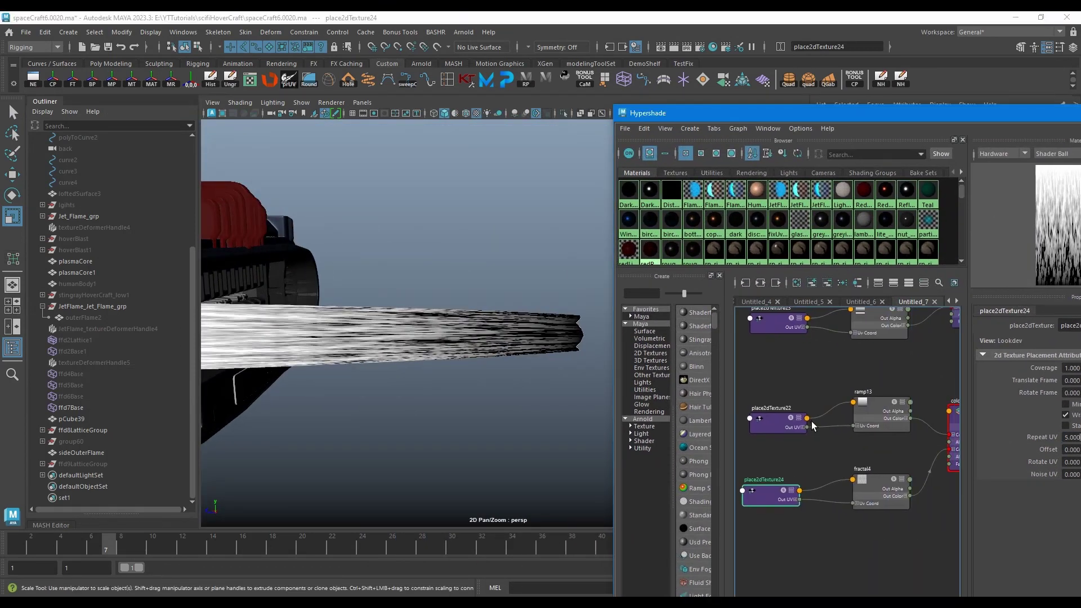
left_click_drag(800, 113, 706, 99)
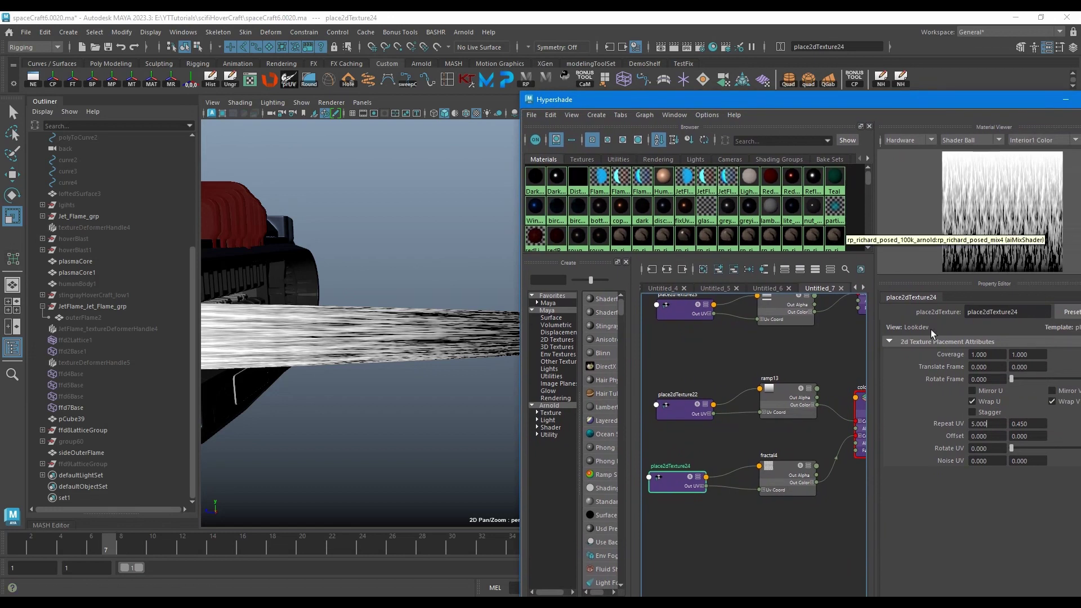
Try 0.46 for the V value of Repeat UV on place2dTexture24, and settle on 0.5
left_click(1021, 424)
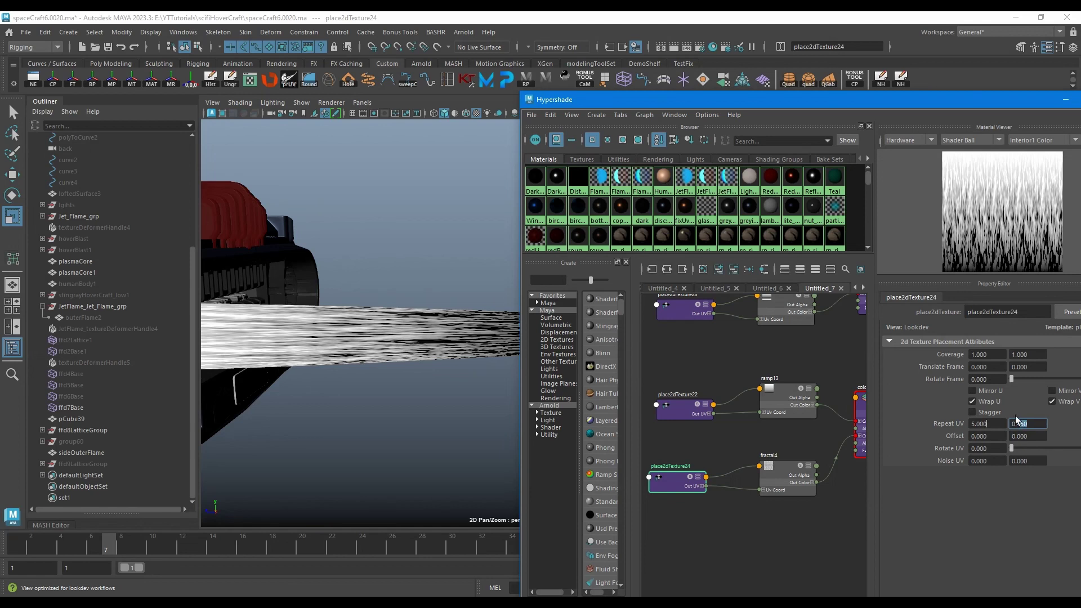
type("0.46")
key("Return")
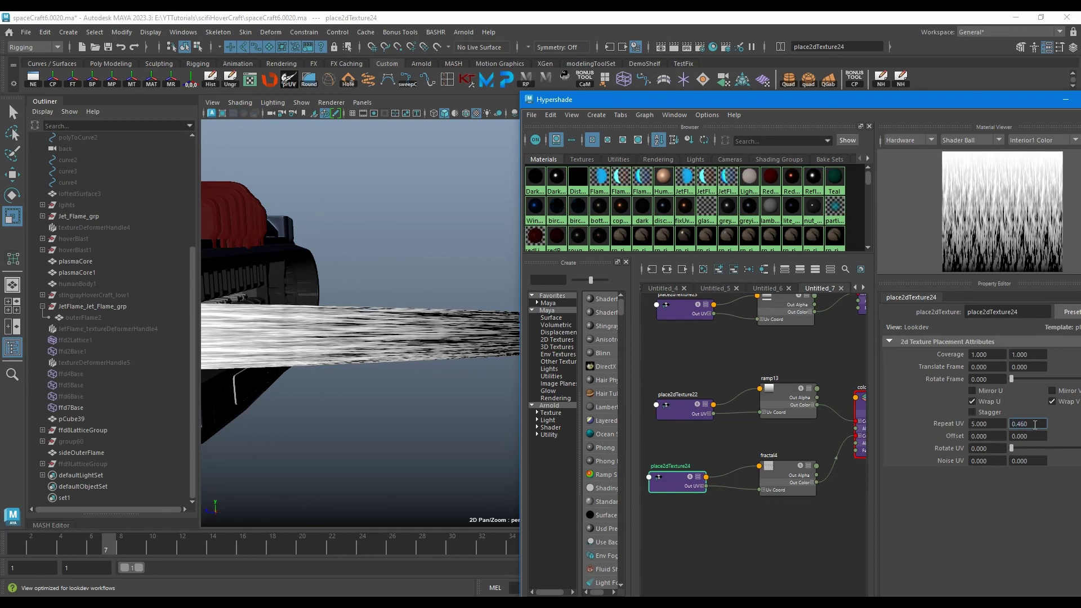
type("0.5")
key("Return")
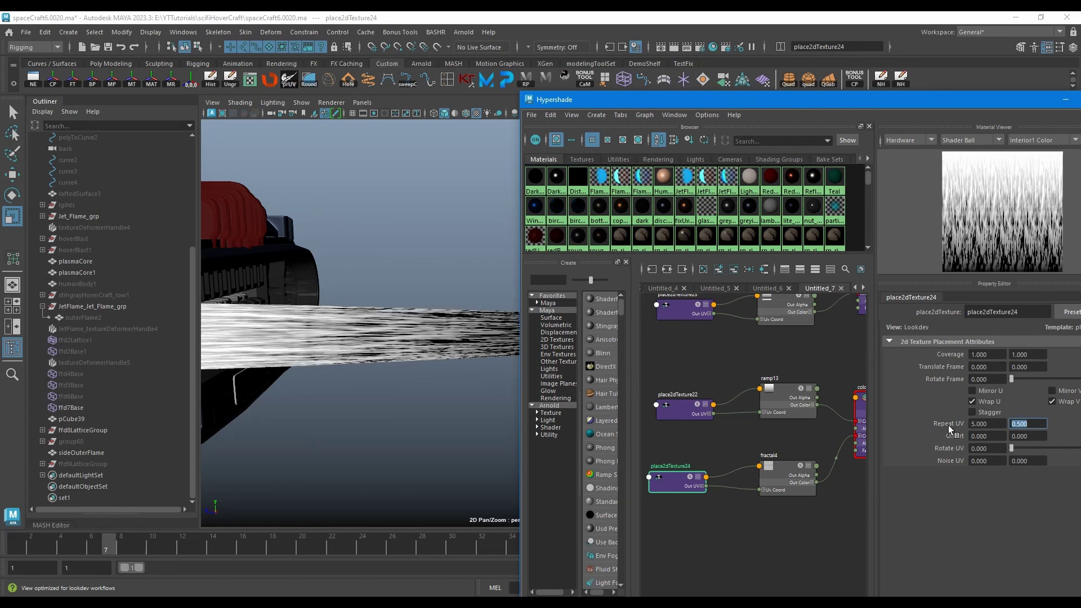
Add a Ramp texture node and place it below the fractal4 node in the graph
middle_click_drag(821, 533, 745, 439, "alt")
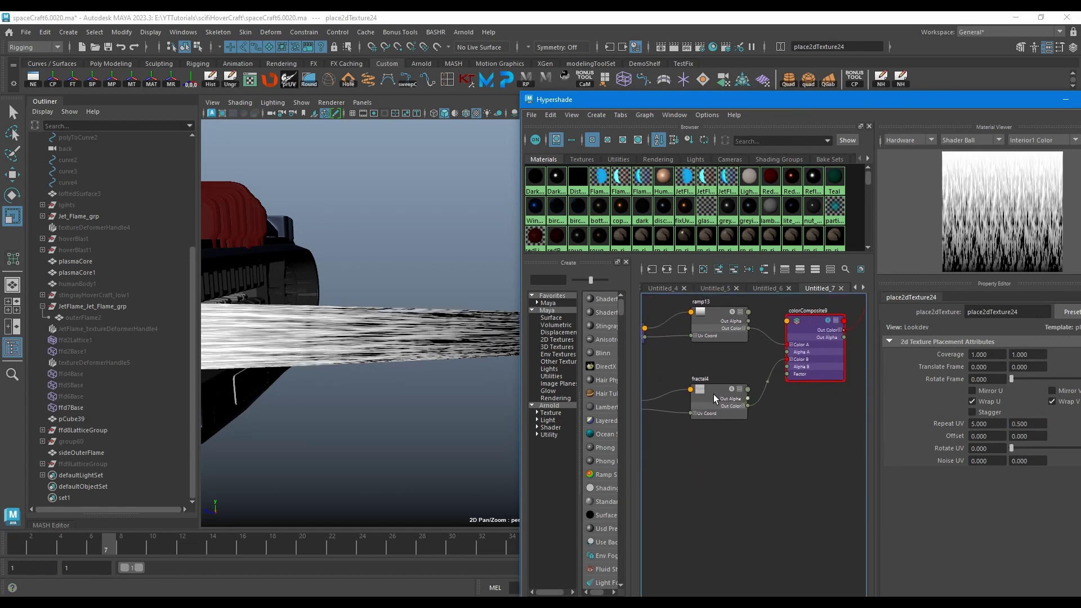
left_click(712, 394)
key("Tab")
type("ramp")
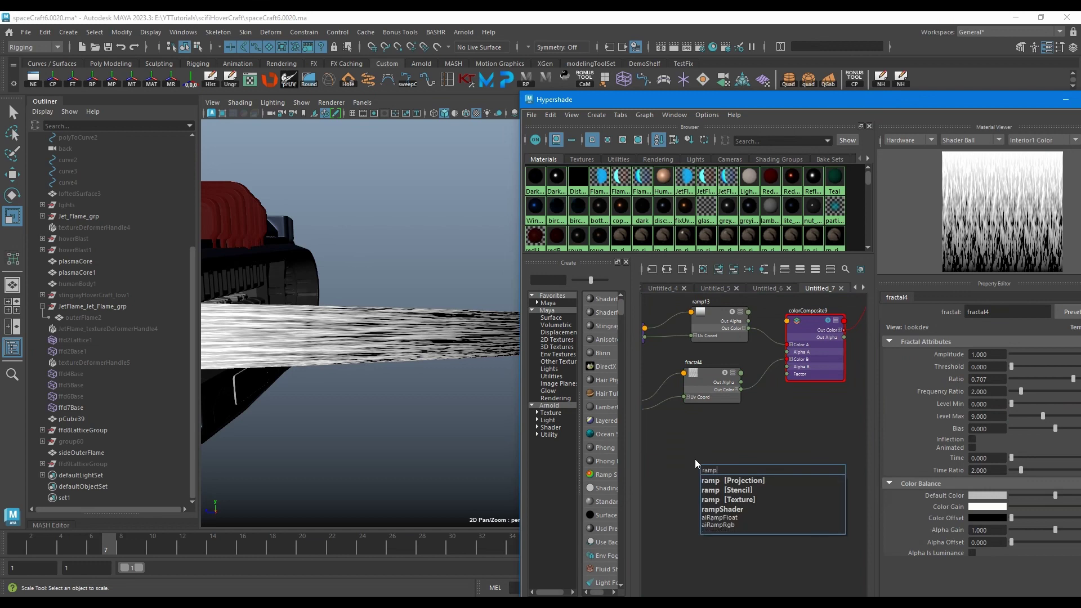
key("Down")
key("Down")
key("Down")
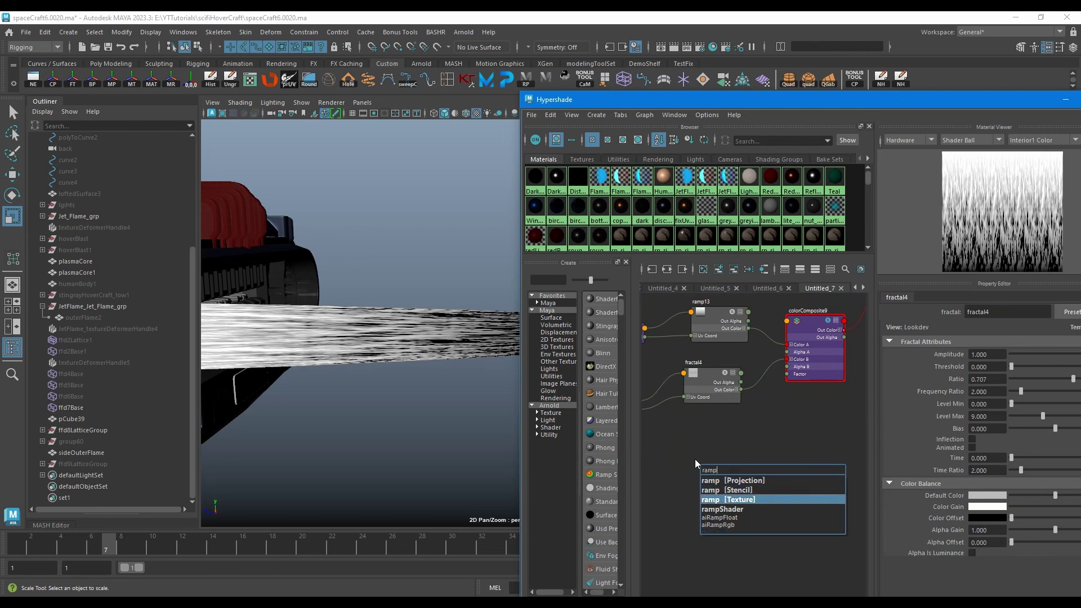
key("Return")
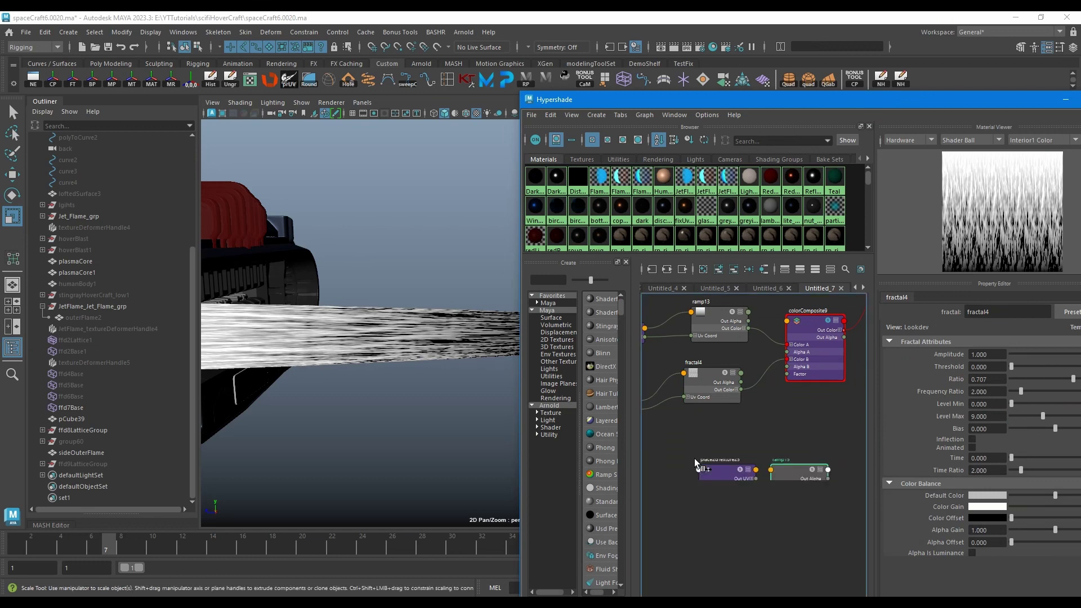
left_click_drag(785, 476, 716, 466)
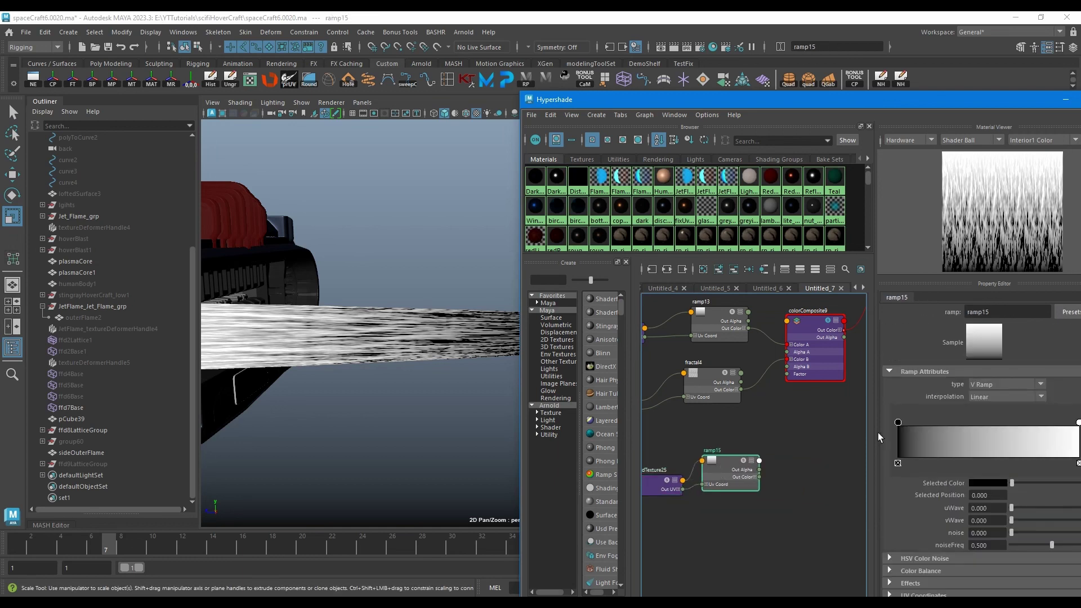
Reverse the new ramp so it runs from white to black, and connect it to the Factor input of colorComposite9
left_click_drag(908, 422, 1078, 422)
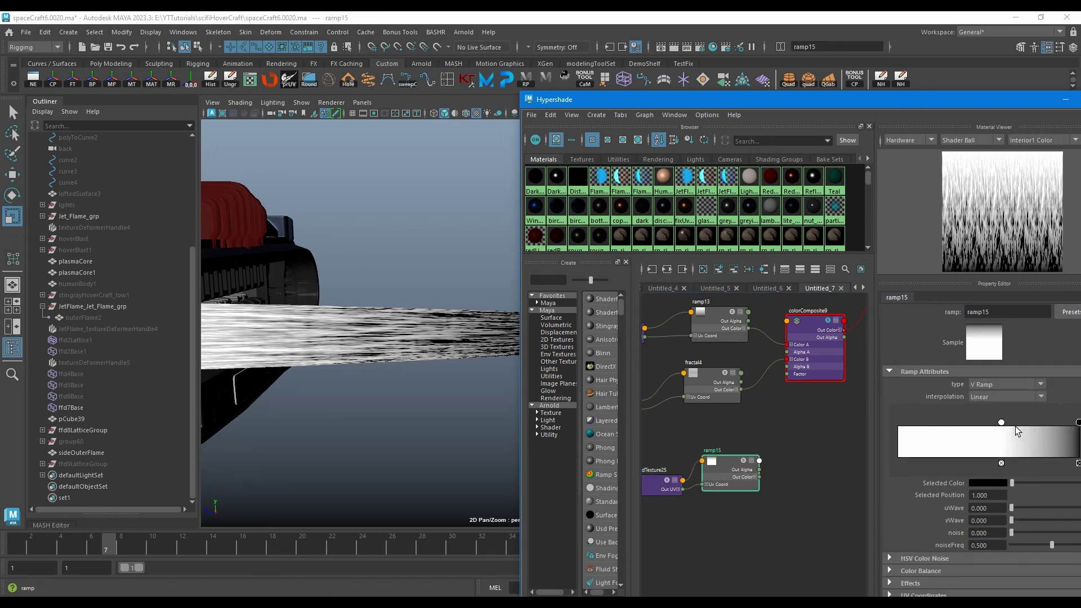
left_click_drag(1000, 422, 898, 422)
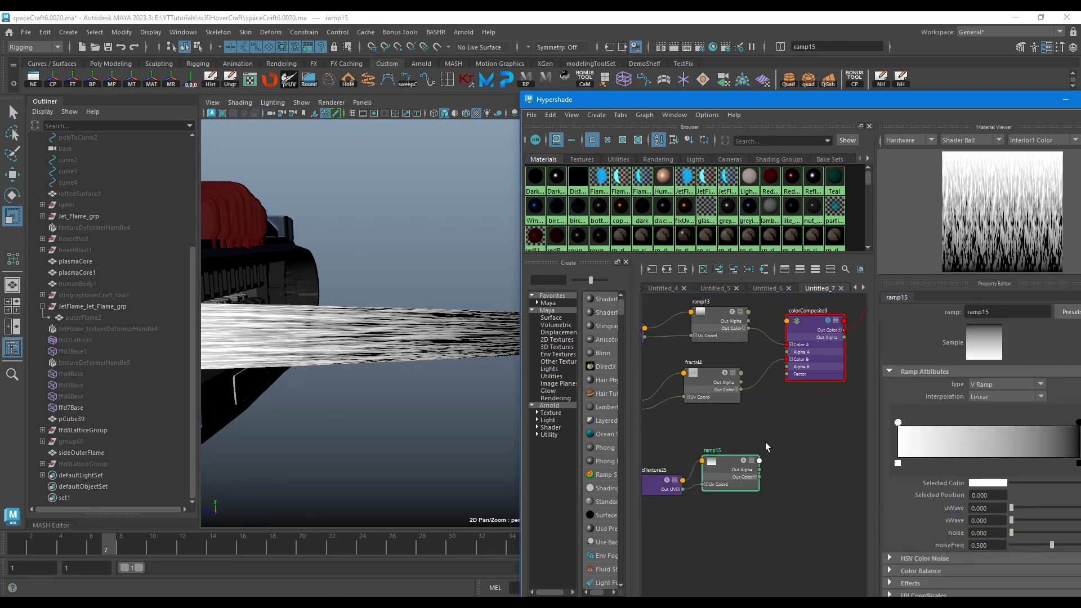
scroll(765, 441, "up", 3)
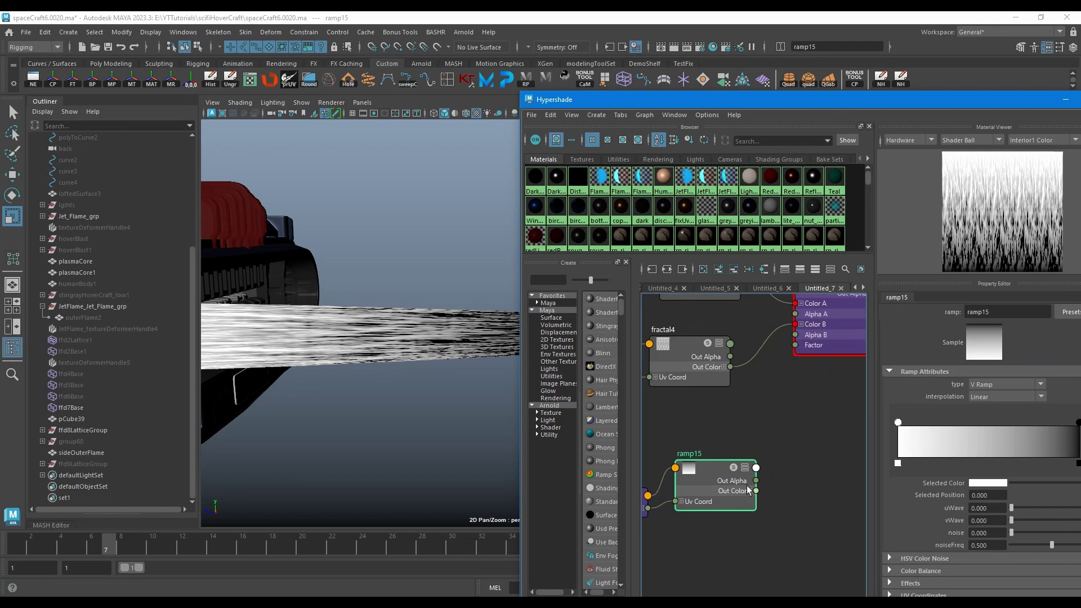
left_click_drag(747, 490, 795, 345)
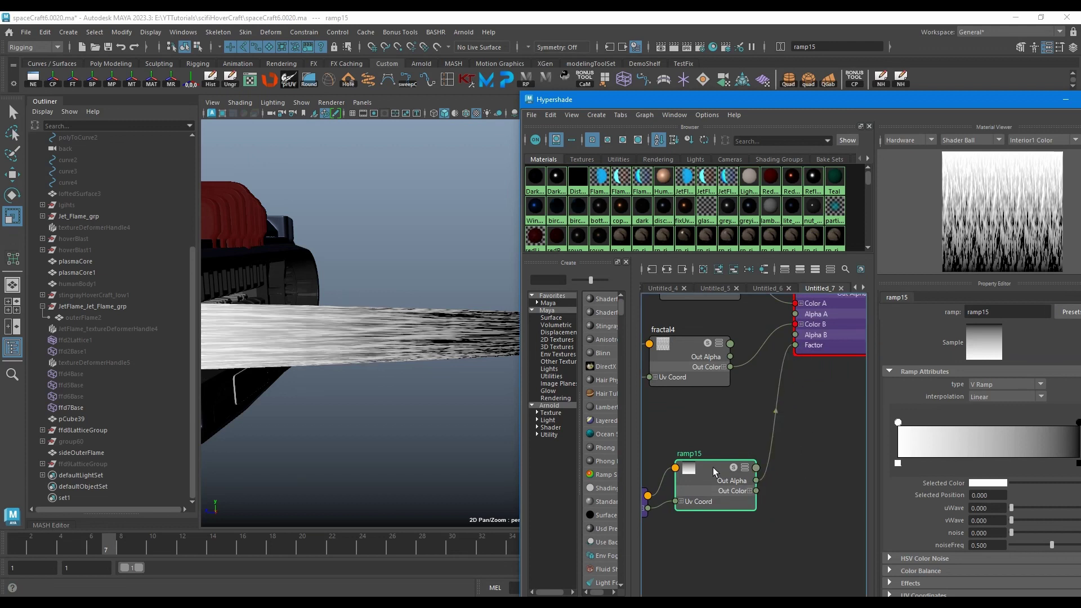
Line up ramp15 and its place2dTexture25 node beneath the fractal nodes
left_click_drag(713, 468, 695, 457)
middle_click_drag(804, 418, 829, 469, "alt")
scroll(749, 490, "down", 3)
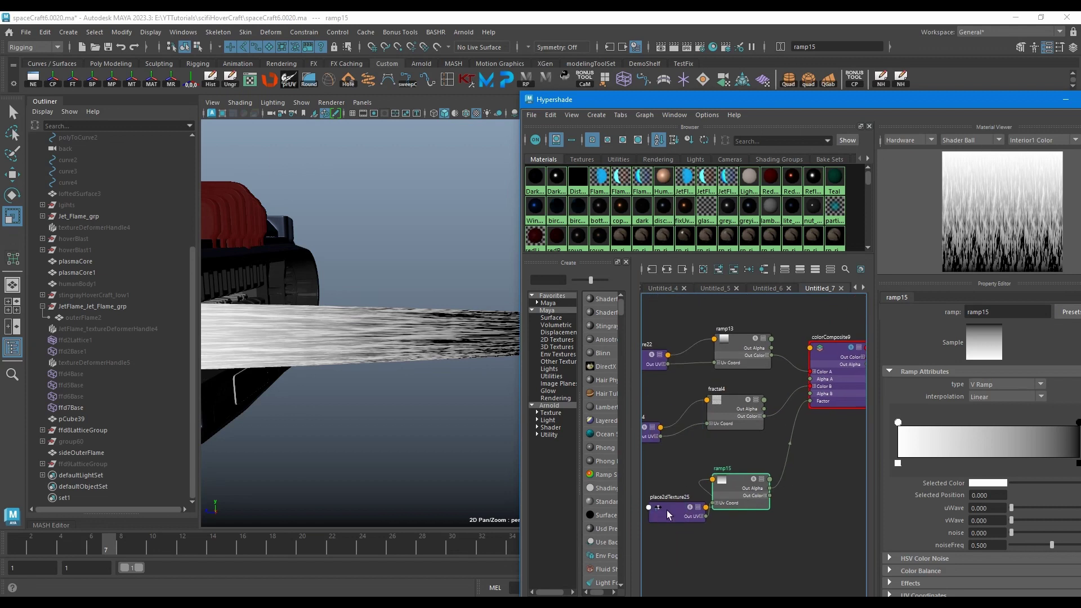
left_click_drag(666, 509, 647, 503)
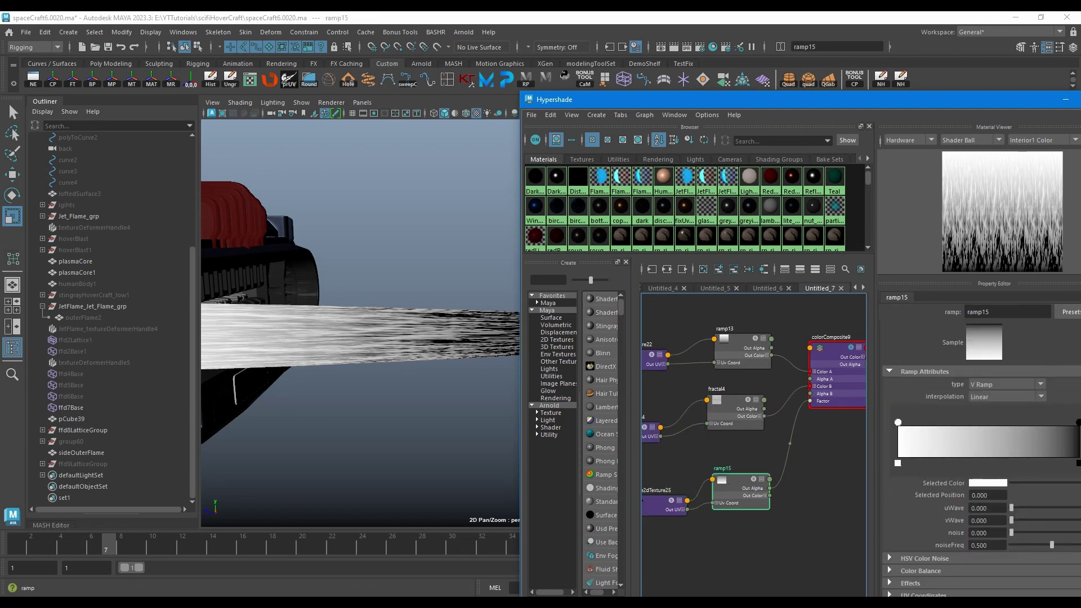
Move ramp15's black marker to position 0.498 and set the ramp interpolation to Smooth
left_click_drag(962, 105, 932, 101)
left_click(1050, 419)
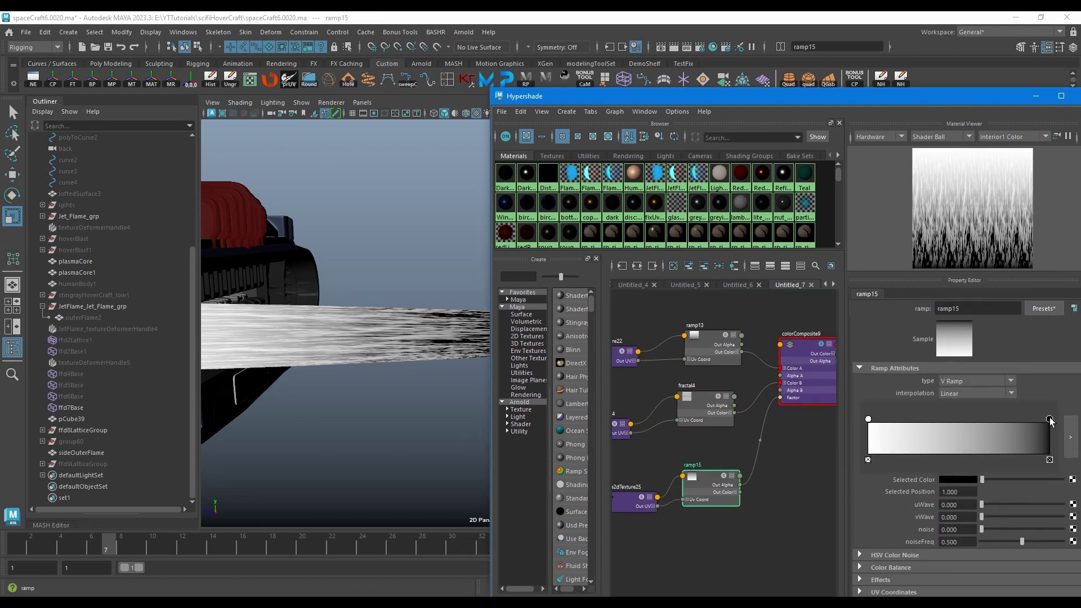
left_click_drag(1050, 419, 959, 420)
left_click(958, 396)
left_click(973, 451)
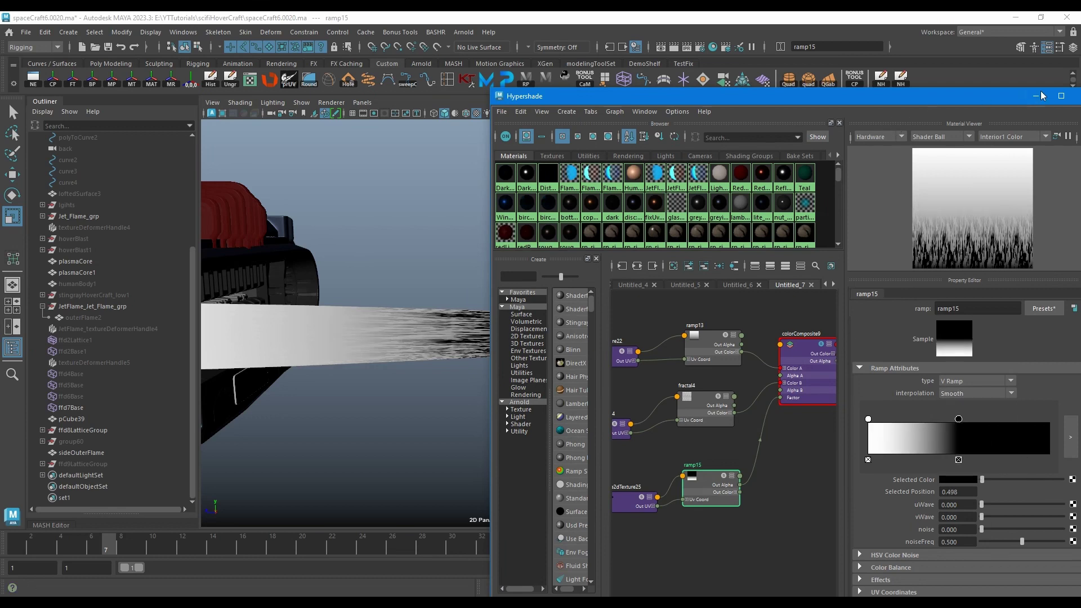
Turn off the solo on the opacity composite to preview the full flame material in the viewport
left_click_drag(967, 107, 889, 147)
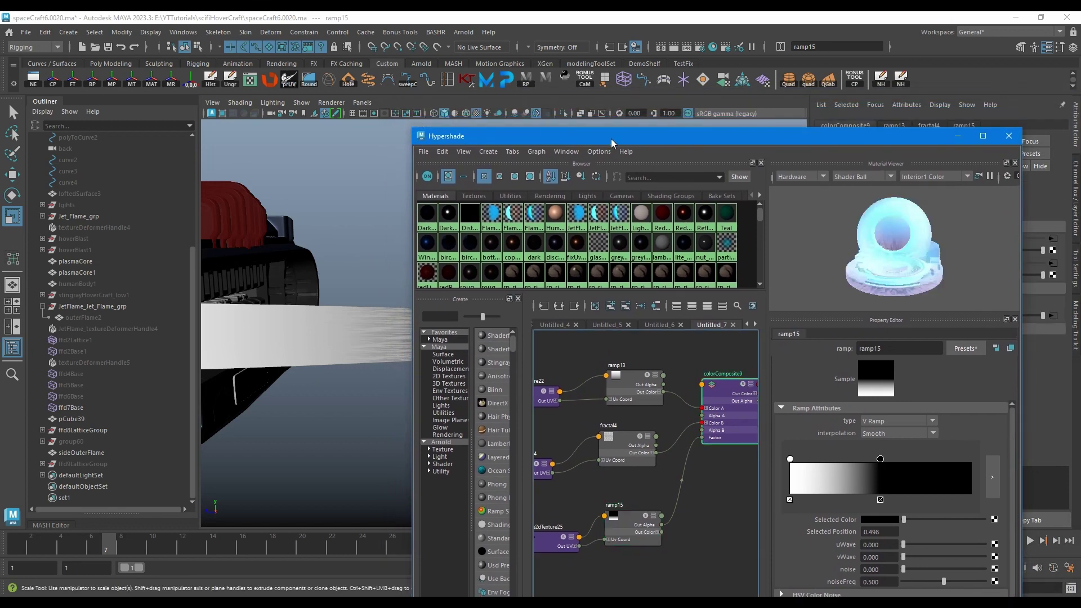
left_click_drag(612, 140, 779, 109)
left_click_drag(442, 355, 522, 394, "alt")
middle_click_drag(813, 532, 813, 450, "alt")
middle_click_drag(766, 414, 799, 451, "alt")
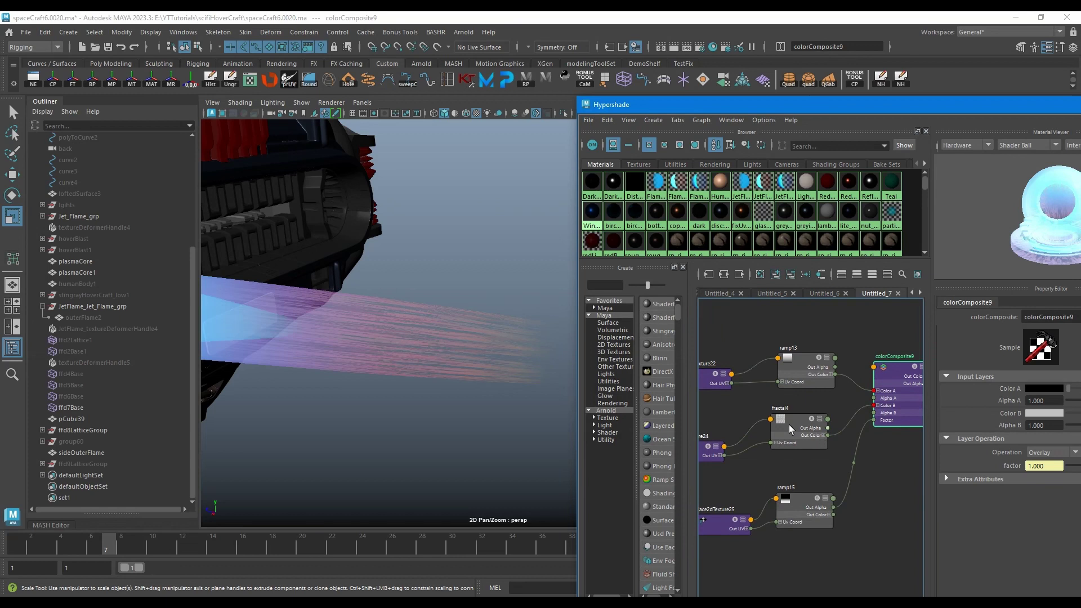
Try the Subtract, Add and Multiply layer operations on colorComposite9, and return it to Overlay
left_click(789, 424)
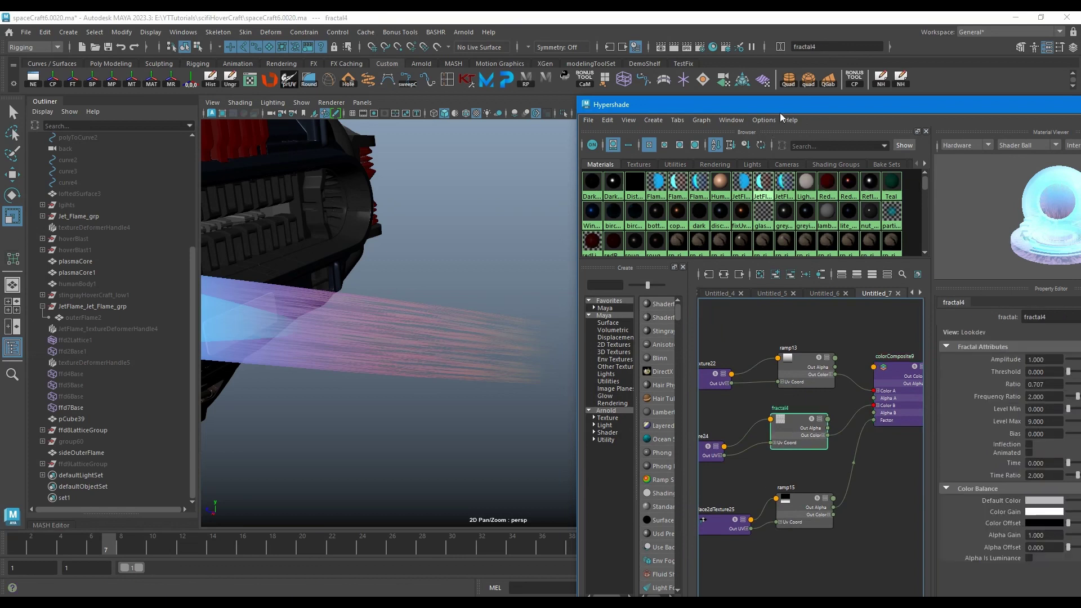
left_click_drag(779, 105, 563, 105)
left_click(682, 372)
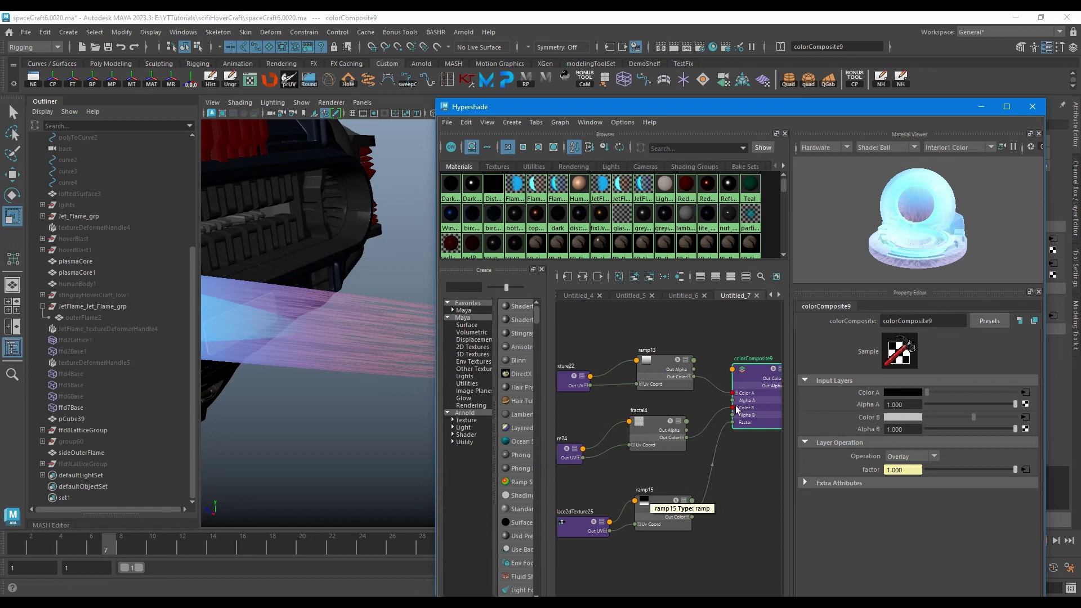
left_click(903, 455)
left_click(905, 480)
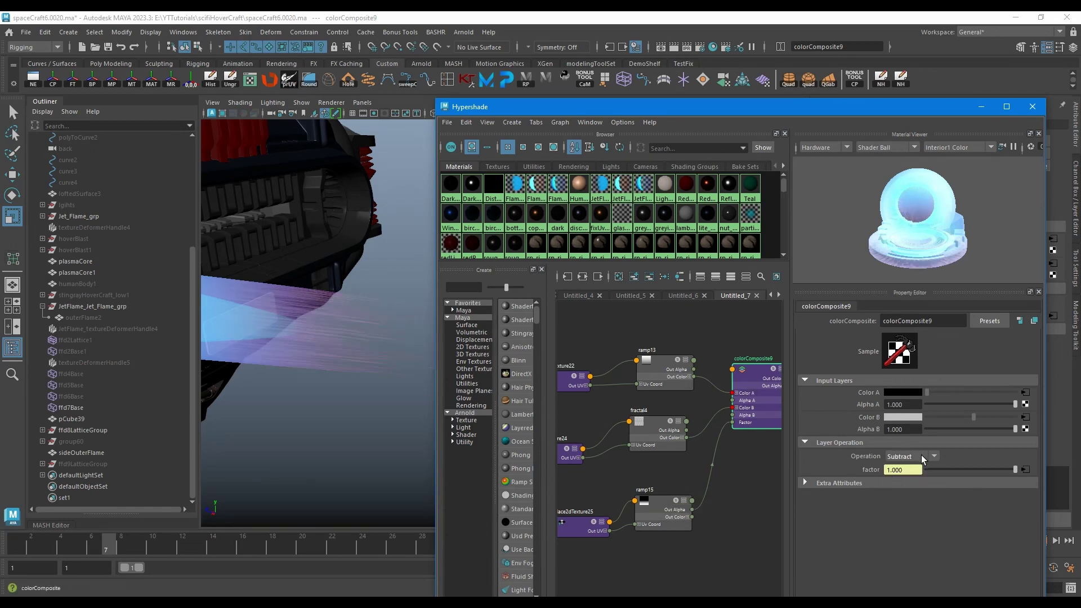
left_click(920, 455)
left_click(913, 469)
mouse_move(601, 107)
left_mouse_down()
mouse_move(768, 96)
mouse_move(604, 111)
left_mouse_up()
left_click(912, 460)
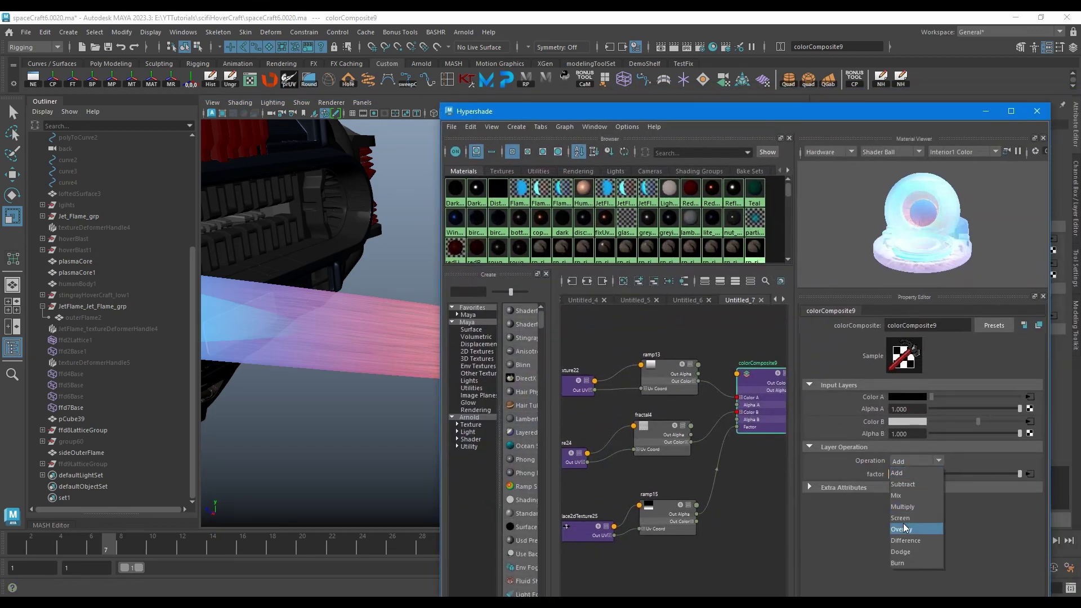
left_click(902, 506)
left_click(898, 459)
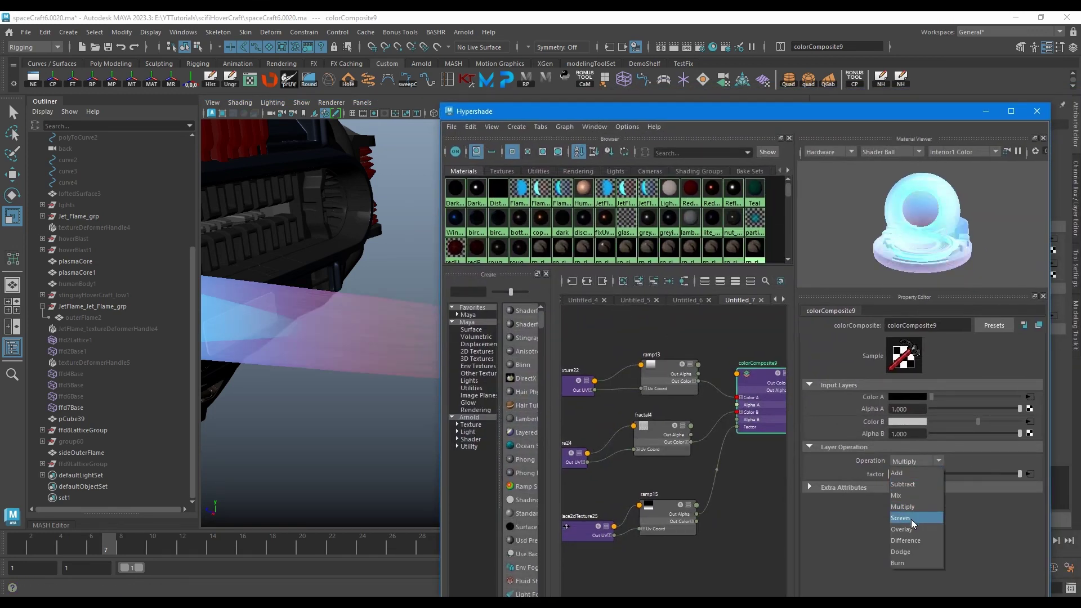
left_click(910, 528)
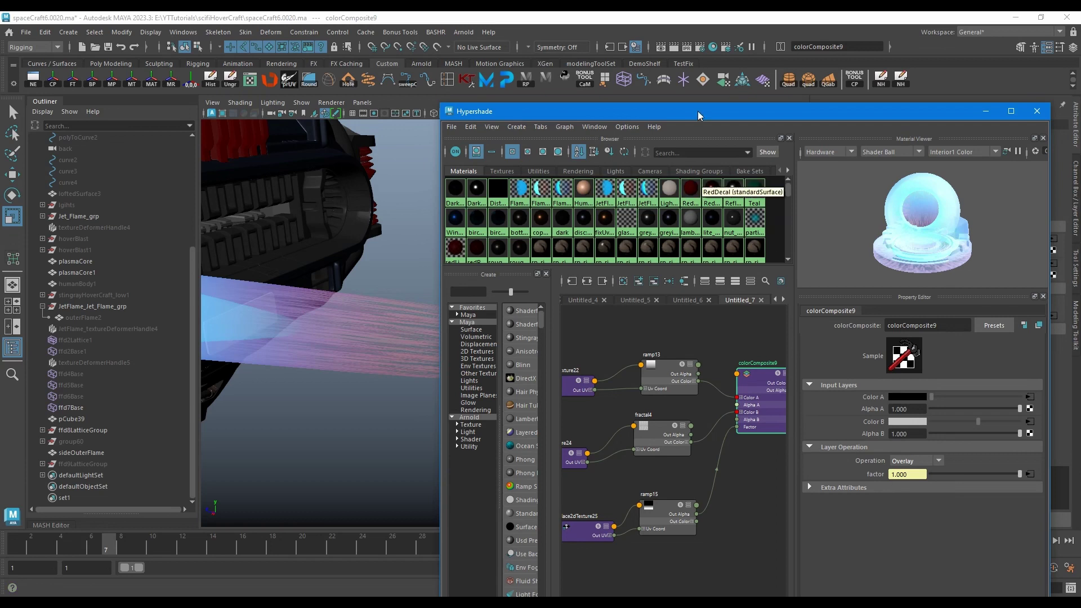
Brighten the colour of the white start marker on ramp14, which feeds Color B of colorComposite8
left_click_drag(699, 112, 1057, 169)
left_click_drag(430, 358, 381, 331, "alt")
middle_click_drag(381, 332, 475, 343, "alt")
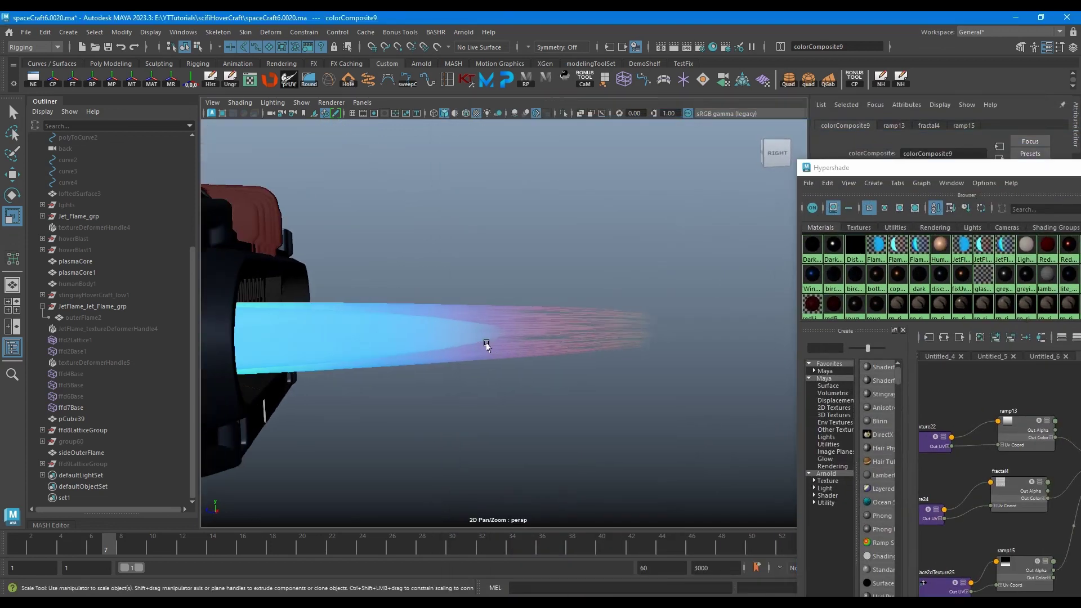
left_click_drag(486, 342, 494, 331, "alt")
left_click_drag(866, 167, 565, 88)
scroll(765, 359, "down", 3)
middle_click_drag(764, 359, 702, 510, "alt")
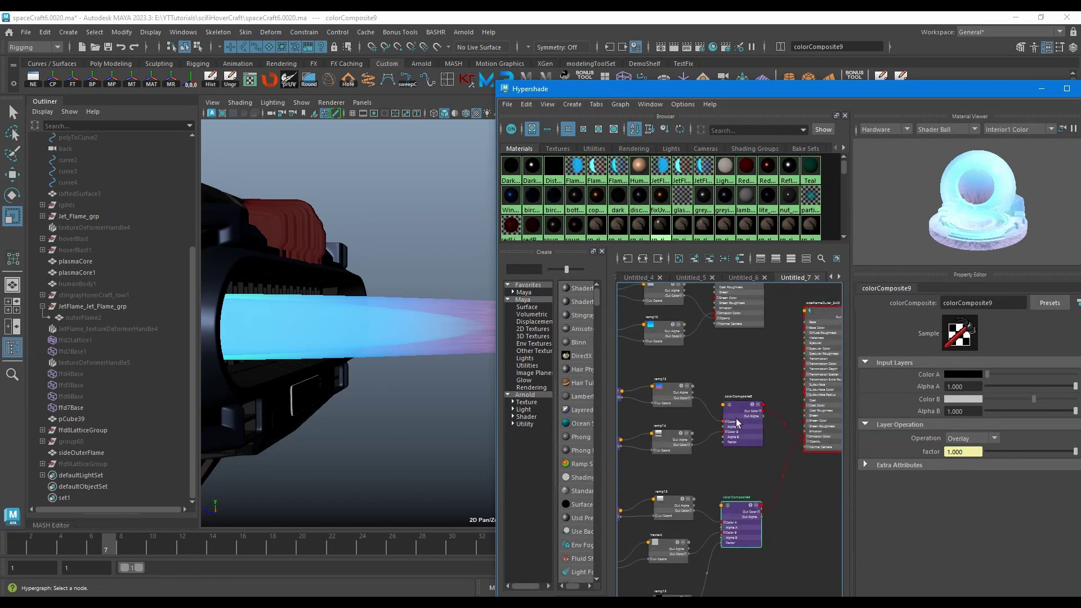
left_click(741, 409)
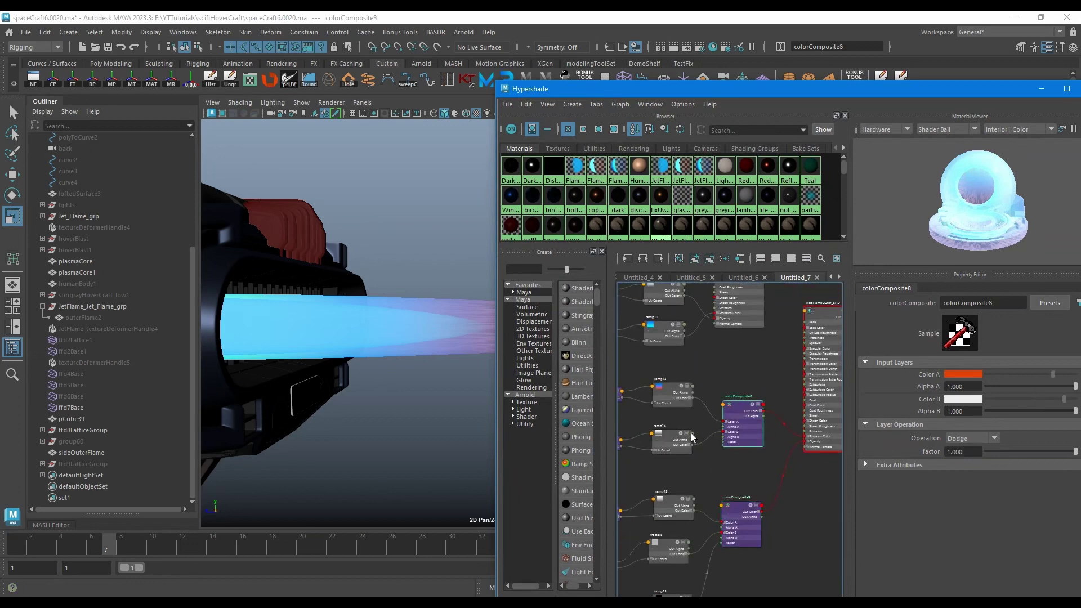
scroll(681, 455, "up", 3)
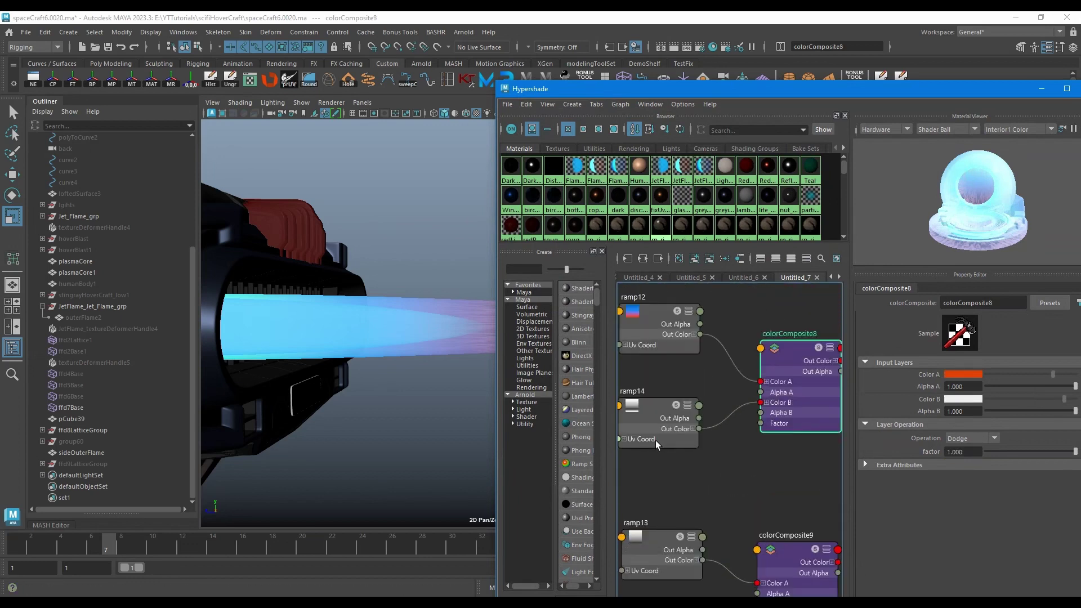
left_click(649, 411)
left_click(879, 414)
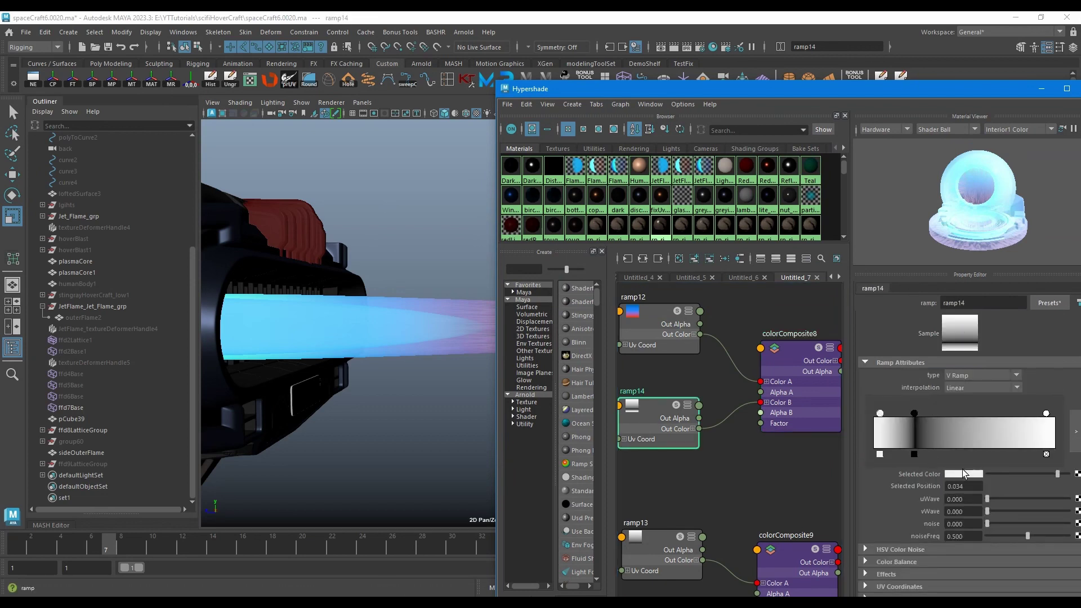
left_click(963, 474)
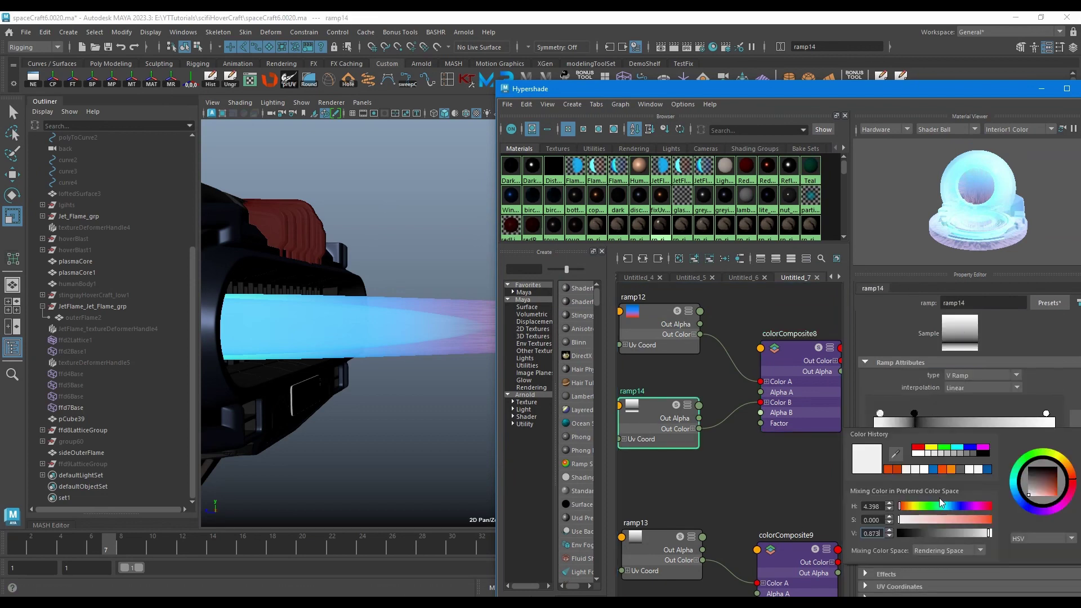
left_click(890, 533)
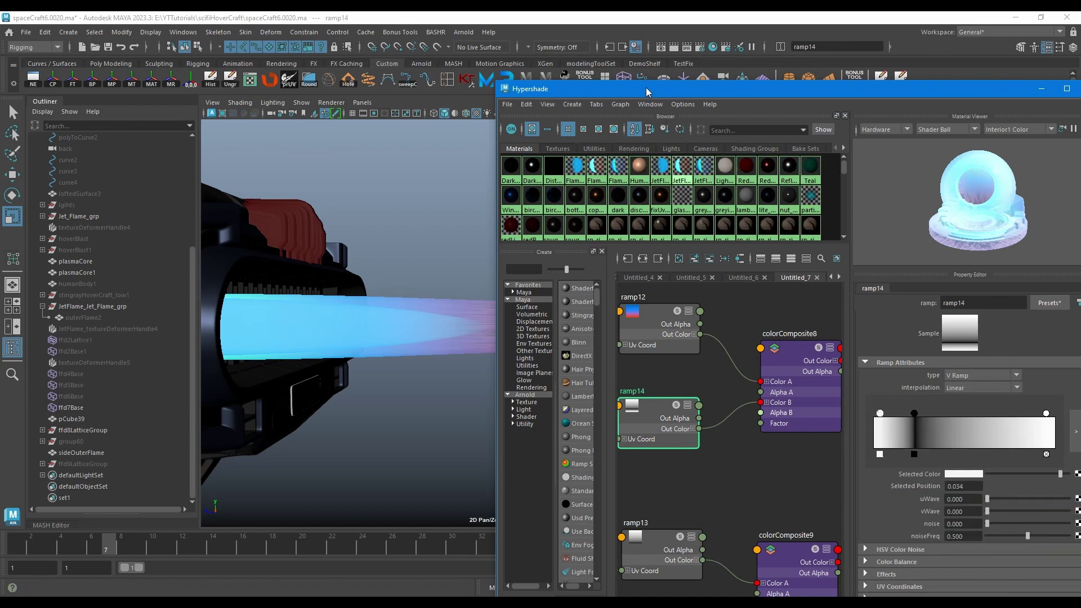
Move ramp12's middle blue marker to position 0.607
mouse_move(654, 89)
left_mouse_down()
mouse_move(805, 83)
mouse_move(659, 80)
left_mouse_up()
mouse_move(767, 451)
middle_mouse_down("alt")
mouse_move(727, 455)
mouse_move(775, 451)
middle_mouse_up("alt")
left_click_drag(918, 404, 944, 404)
mouse_move(771, 80)
left_mouse_down()
mouse_move(962, 89)
mouse_move(775, 88)
left_mouse_up()
left_click(765, 350)
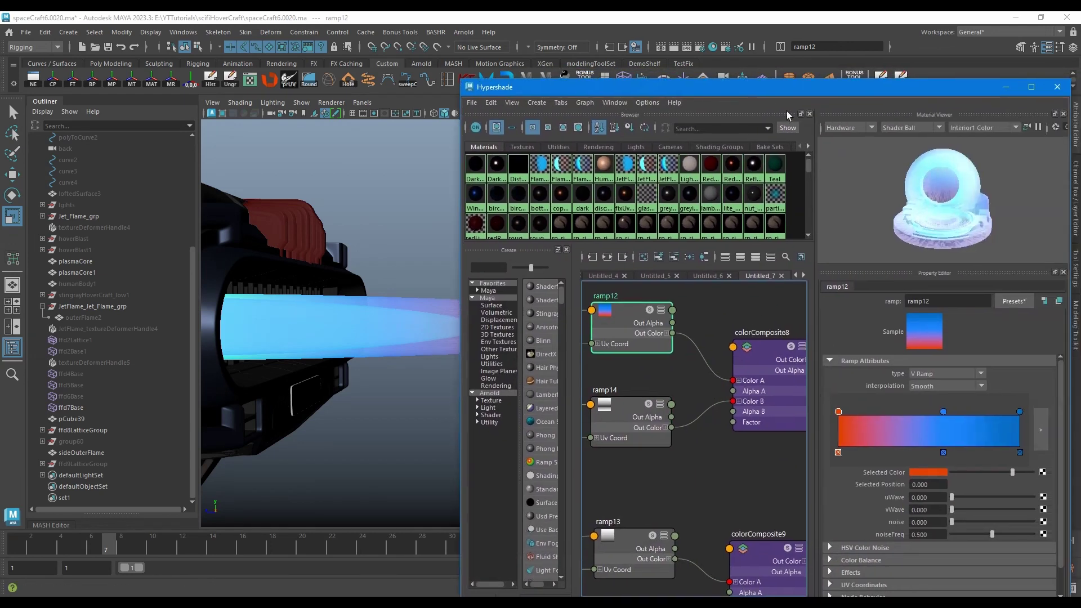
left_click_drag(943, 416, 947, 416)
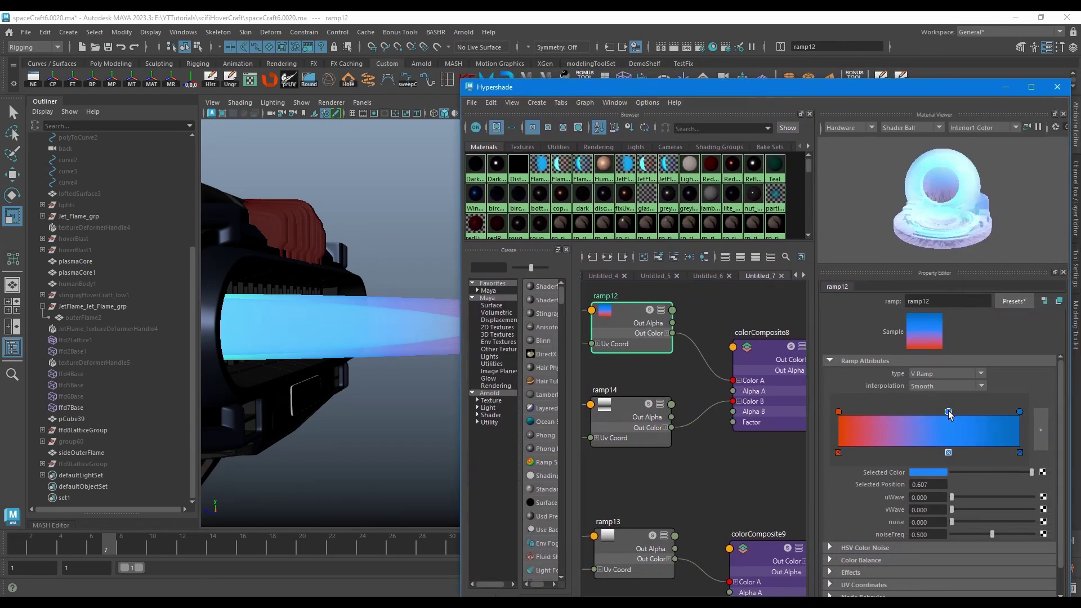
Move ramp12's orange marker to position 0.195
left_click_drag(838, 412, 850, 415)
left_click_drag(658, 87, 758, 87)
left_click(1080, 86)
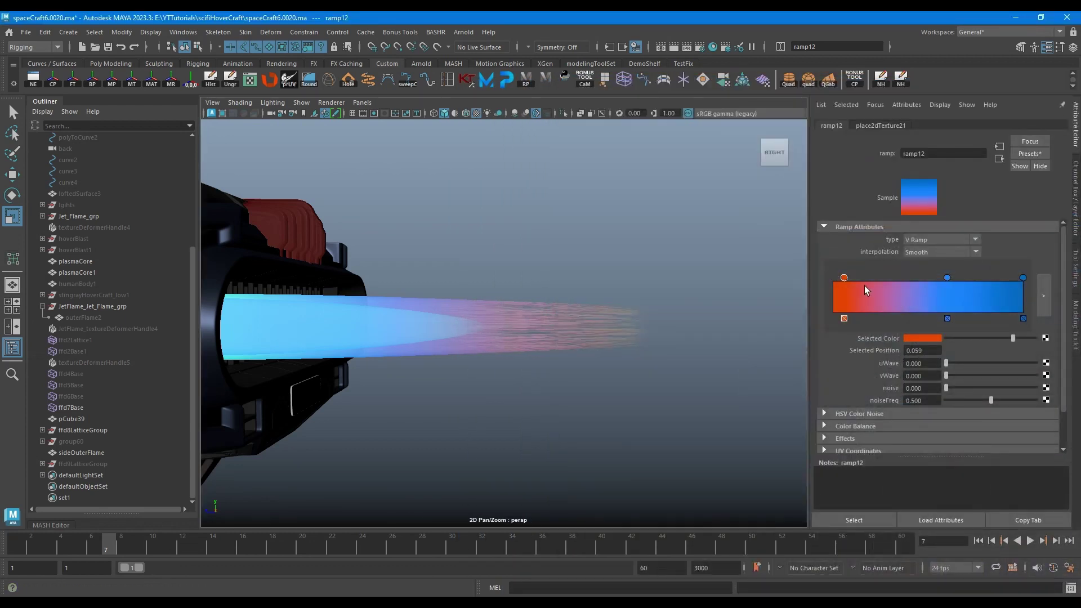
left_click_drag(886, 285, 869, 284)
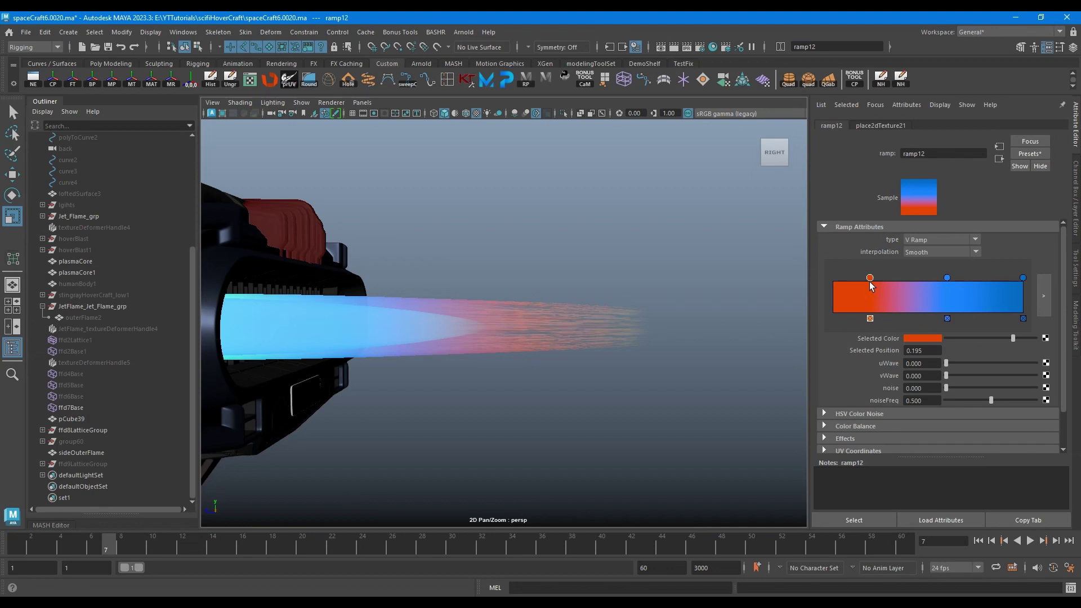
Try emission weights of 2, 1.5 and 2.2 on sideFlameOuter_SHD, and settle on 1.5
left_click(998, 158)
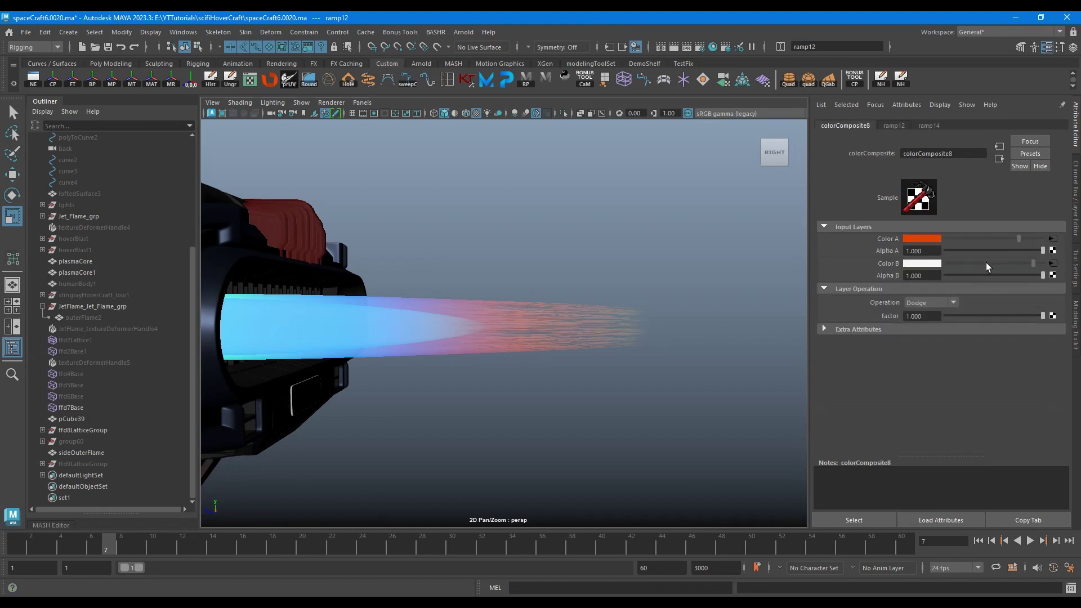
left_click(998, 159)
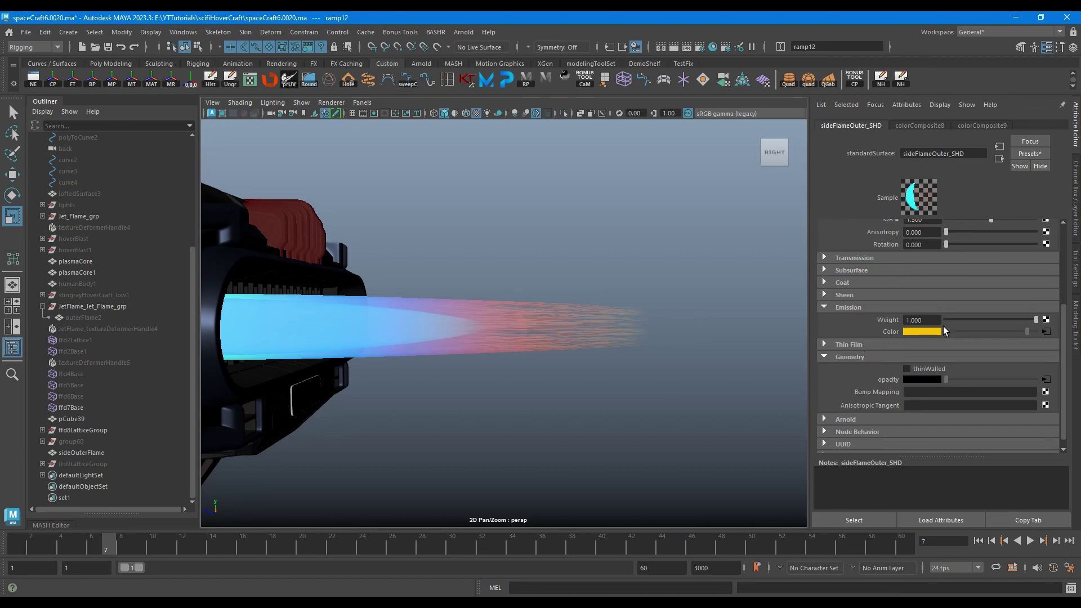
left_click_drag(925, 319, 880, 313)
type("2")
key("Return")
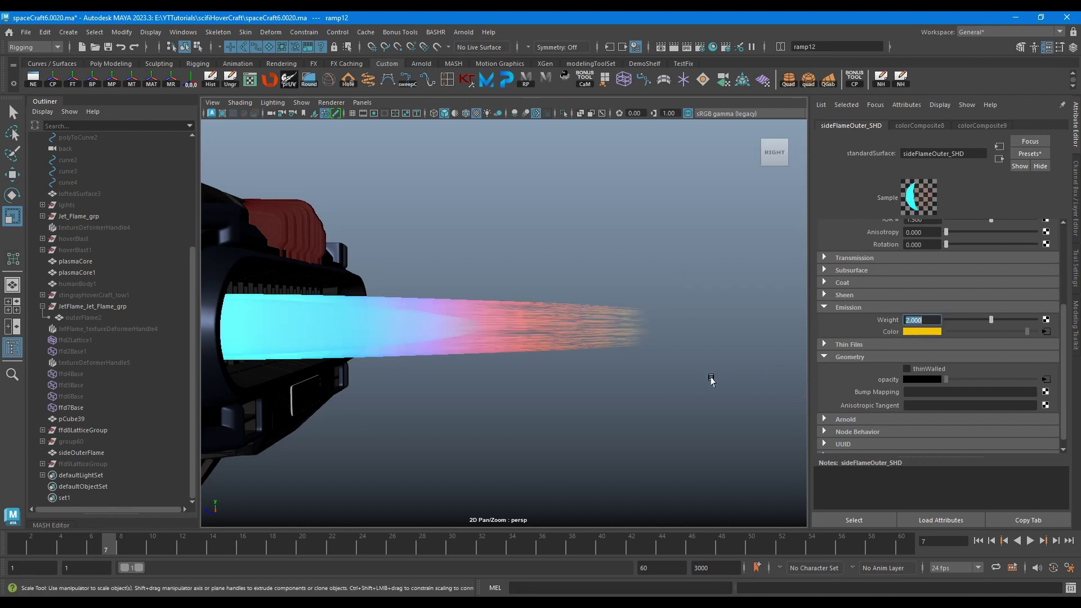
type("1.5")
key("Return")
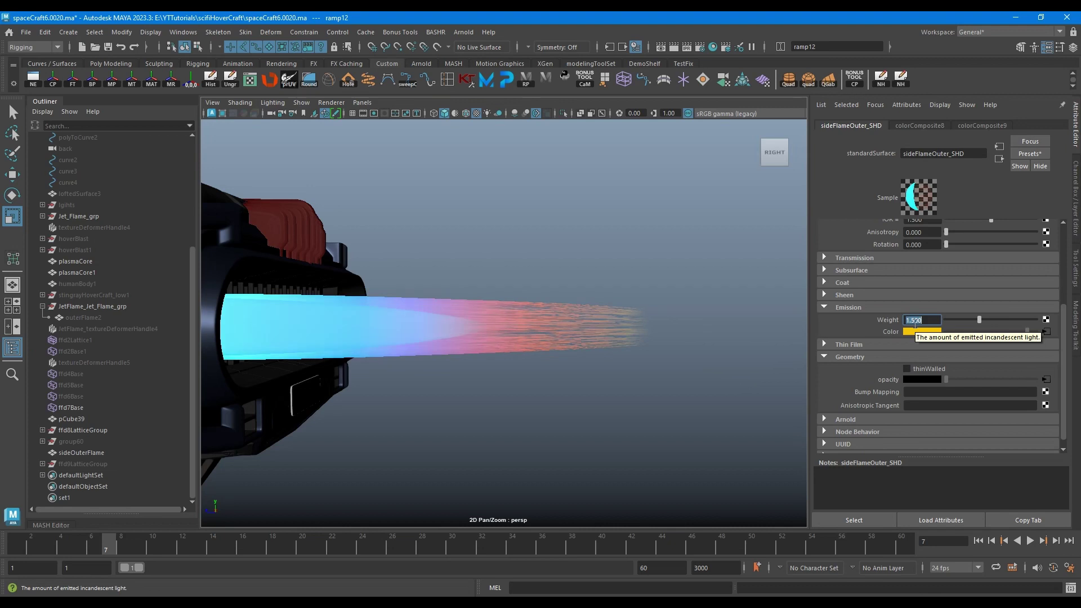
type("2.2")
key("Return")
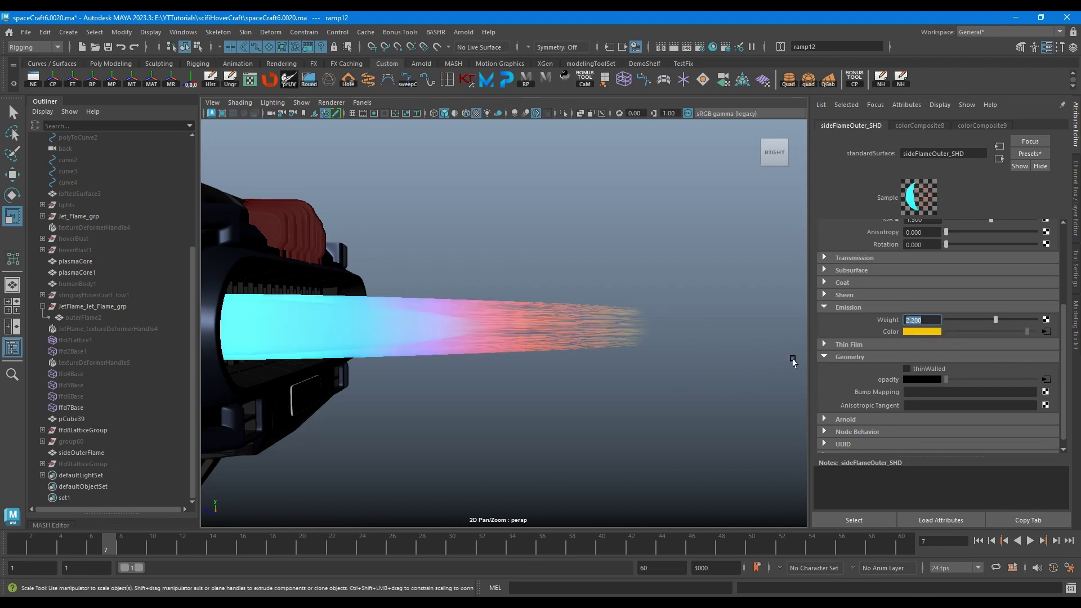
type("1.5")
key("Return")
left_click(545, 409)
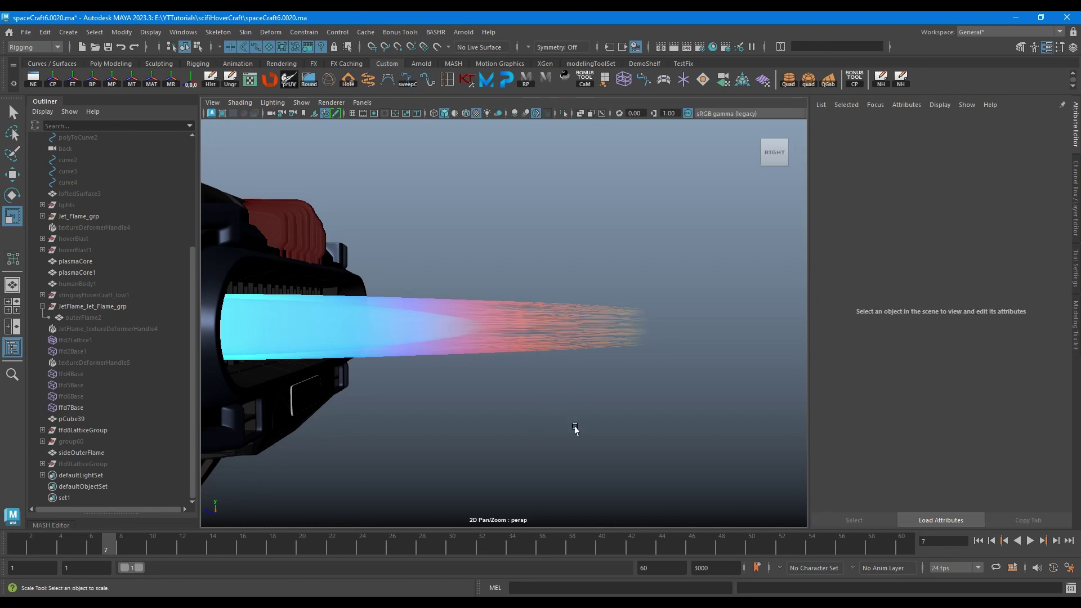
Play the animation from frame 1 to check the moving jet flame from an angled view
left_click_drag(574, 430, 605, 407, "alt")
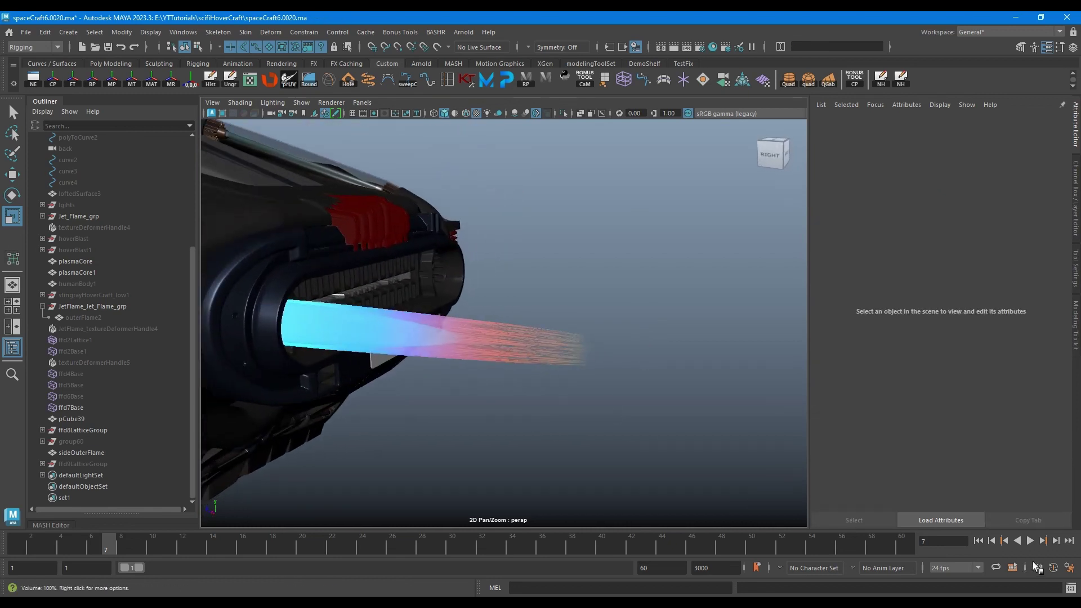
left_click_drag(65, 539, 18, 542)
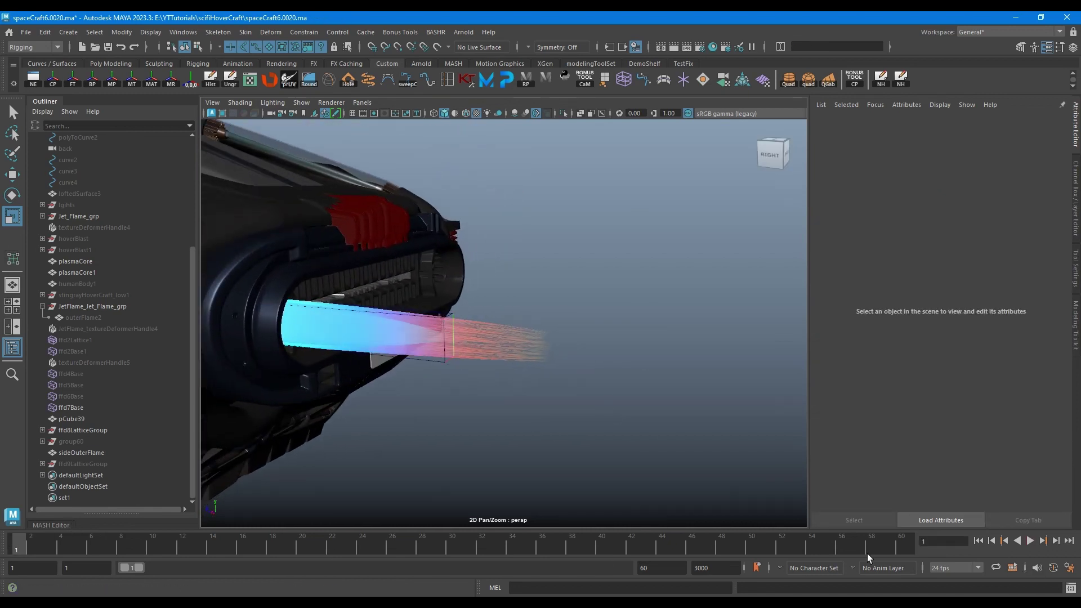
left_click(1029, 541)
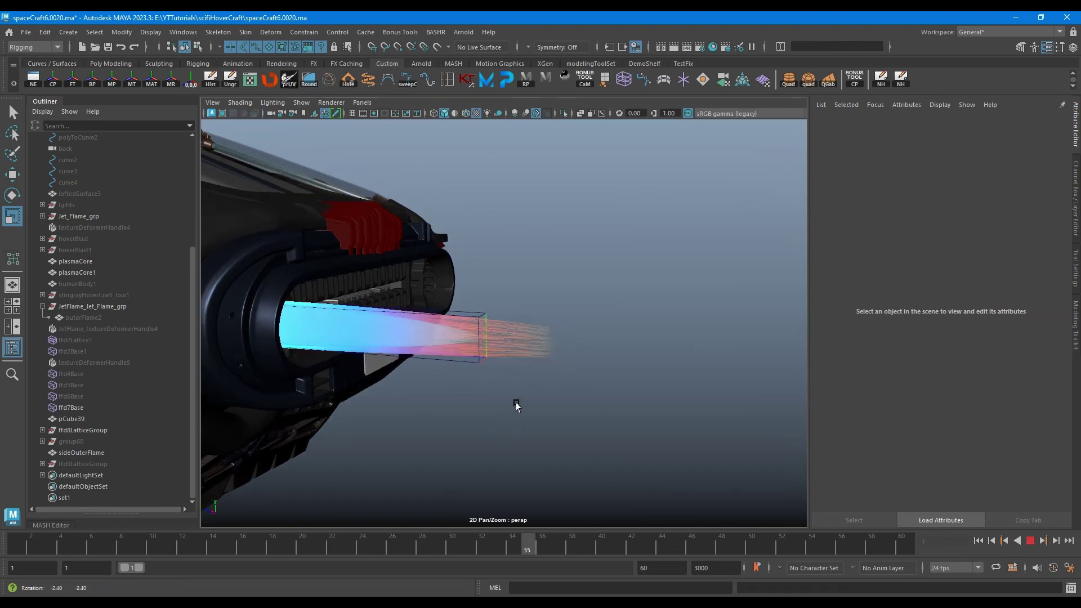
left_click(1029, 540)
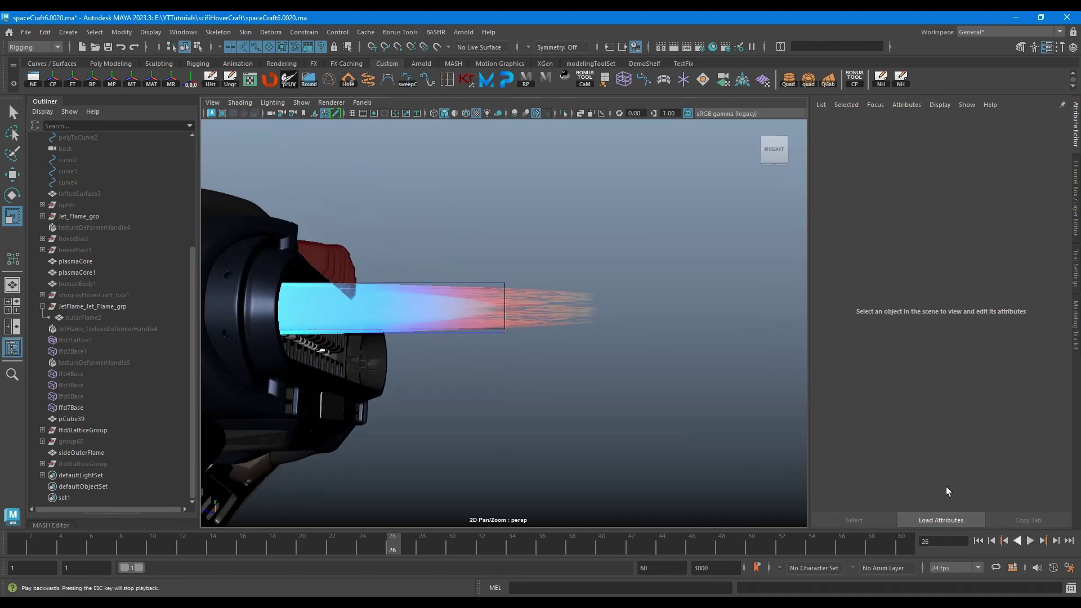
Try to hide the lattice box surrounding the side flame in the viewport
scroll(543, 301, "up", 5)
left_click(649, 336)
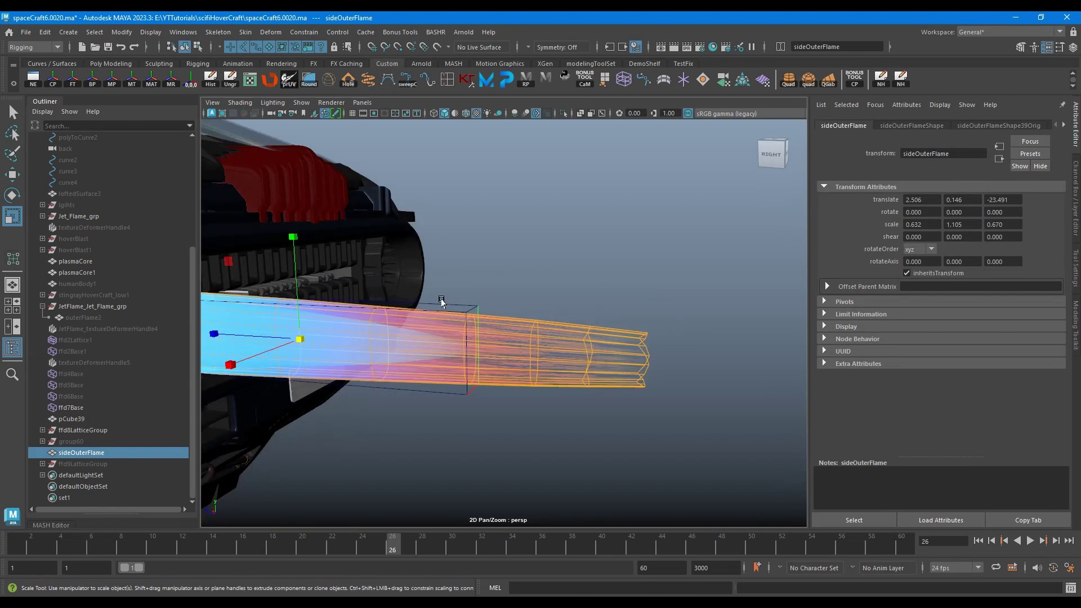
left_click(476, 307)
key("h")
Select the sideOuterFlame mesh and enable the animated option on its fractal4 texture
left_click(538, 339)
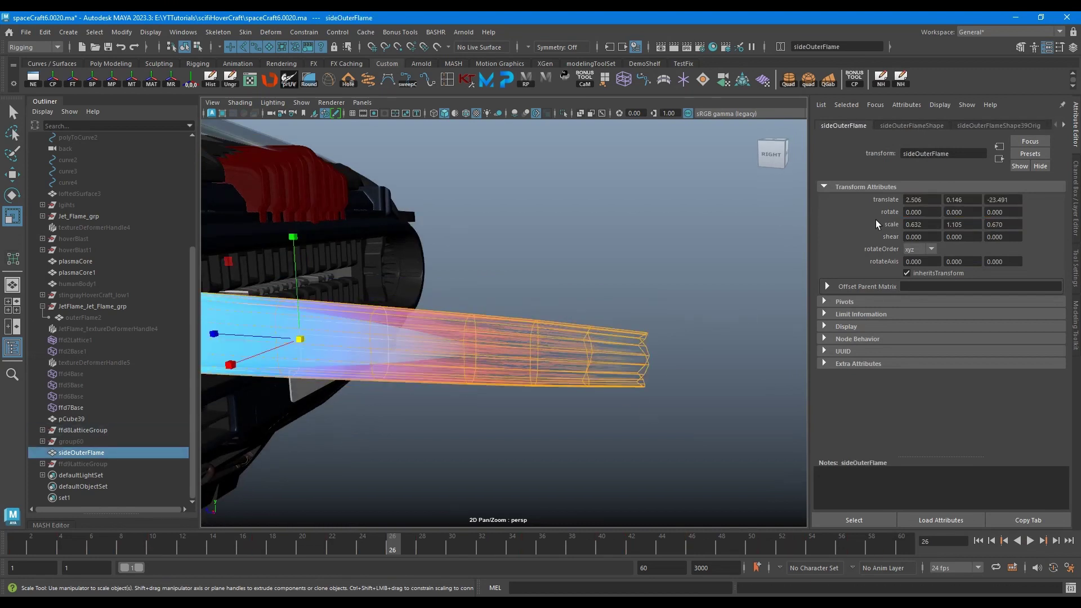
left_click(1063, 124)
left_click(1062, 124)
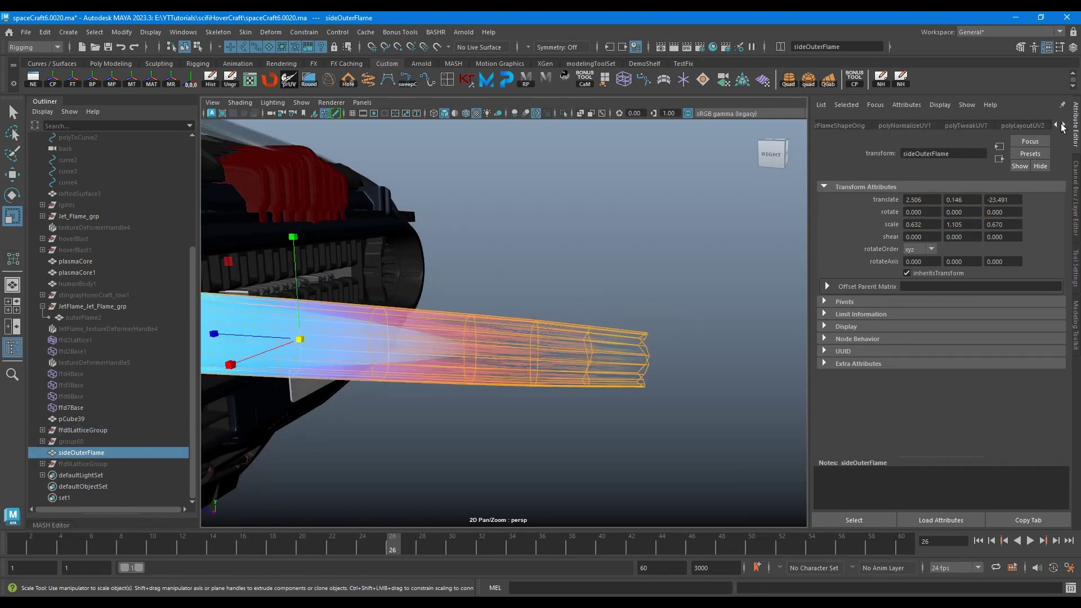
left_click(1062, 124)
left_click(1063, 125)
left_click(946, 126)
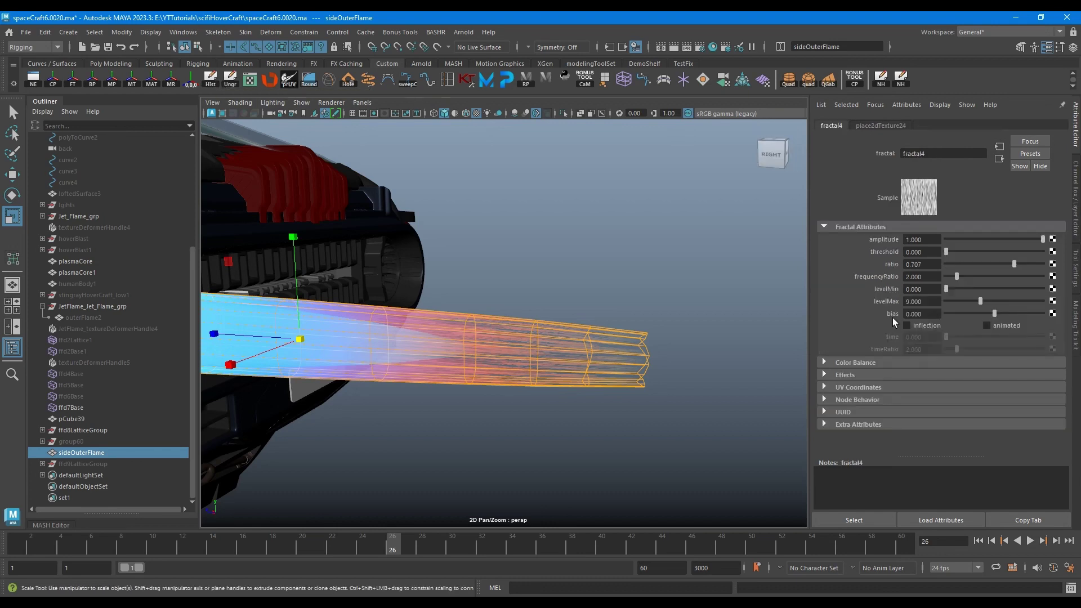
left_click(1002, 325)
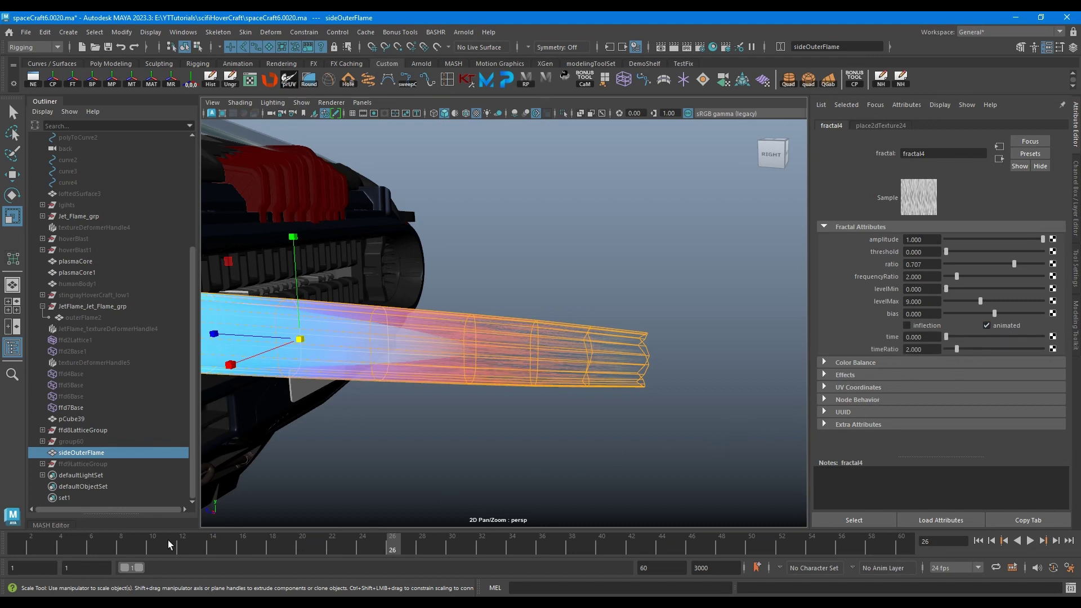
Turn off selection highlighting in the viewport and play the animation from frame 1
left_click(17, 545)
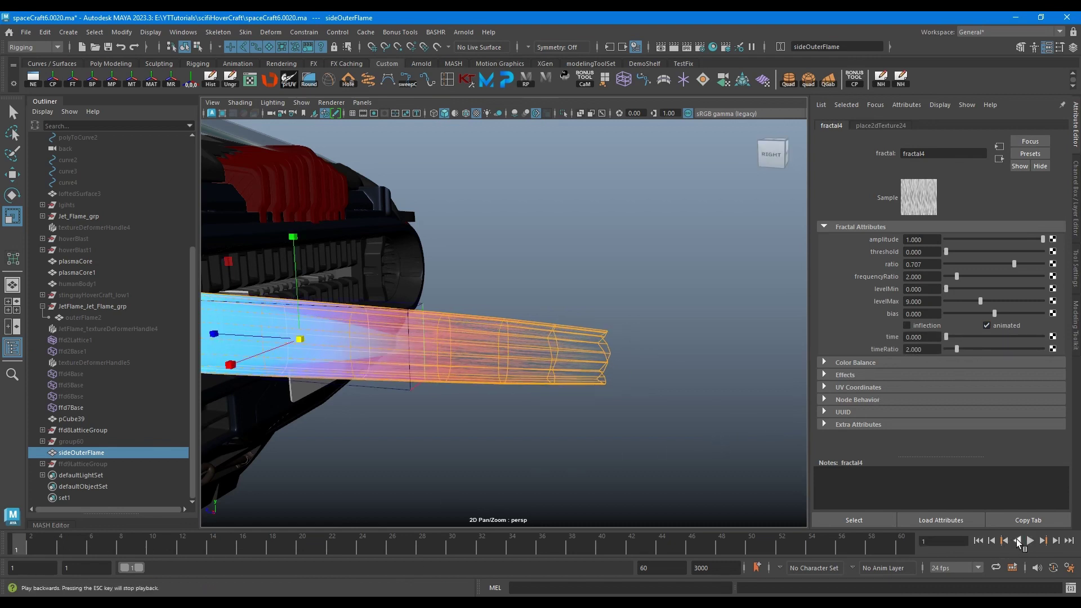
left_click(306, 100)
left_click(330, 586)
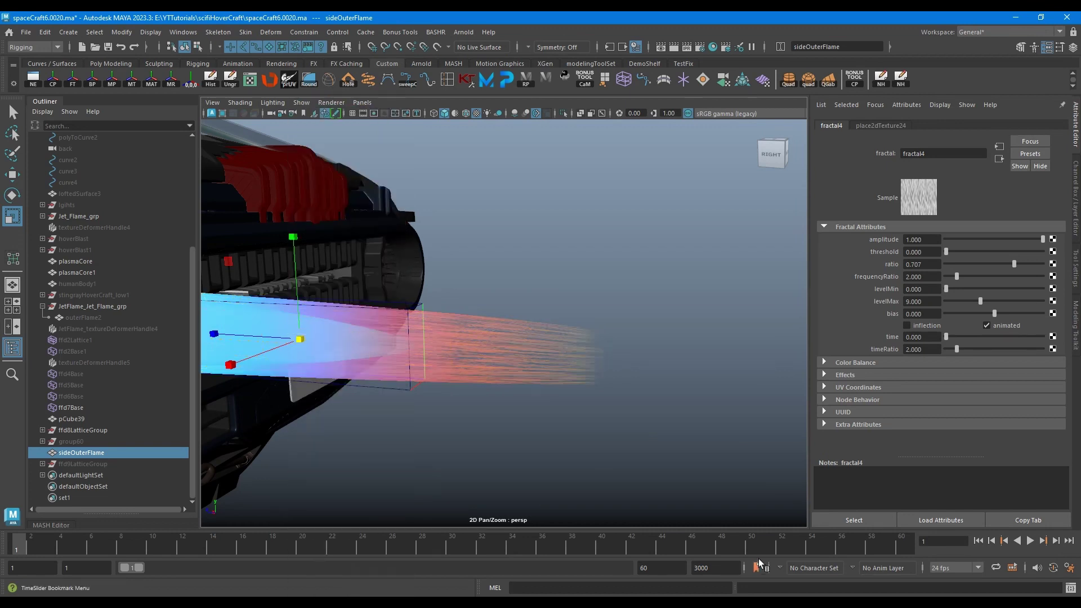
left_click(1031, 541)
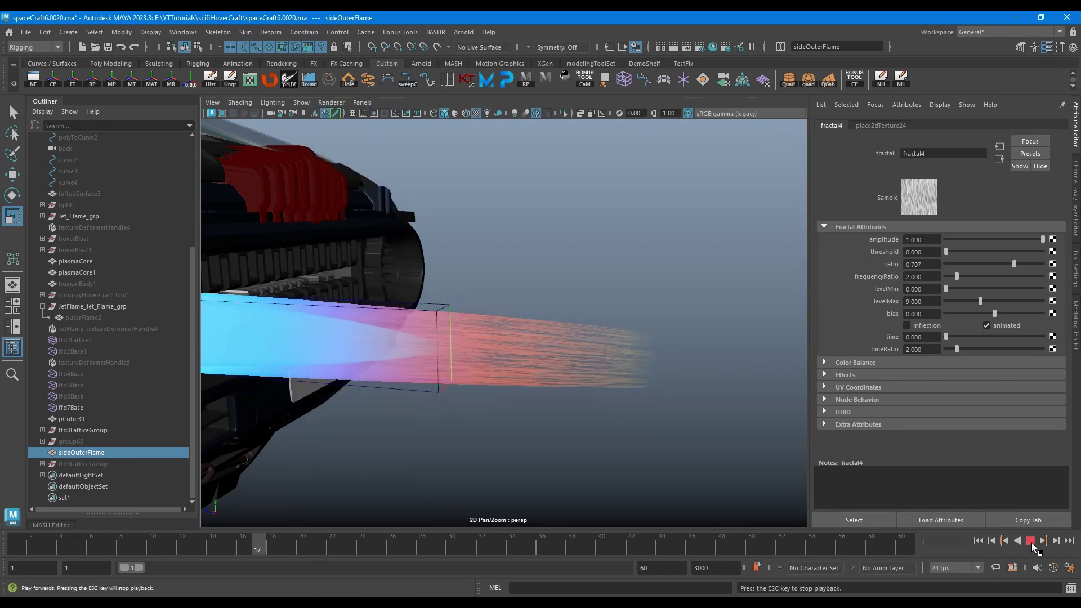
left_click(1030, 541)
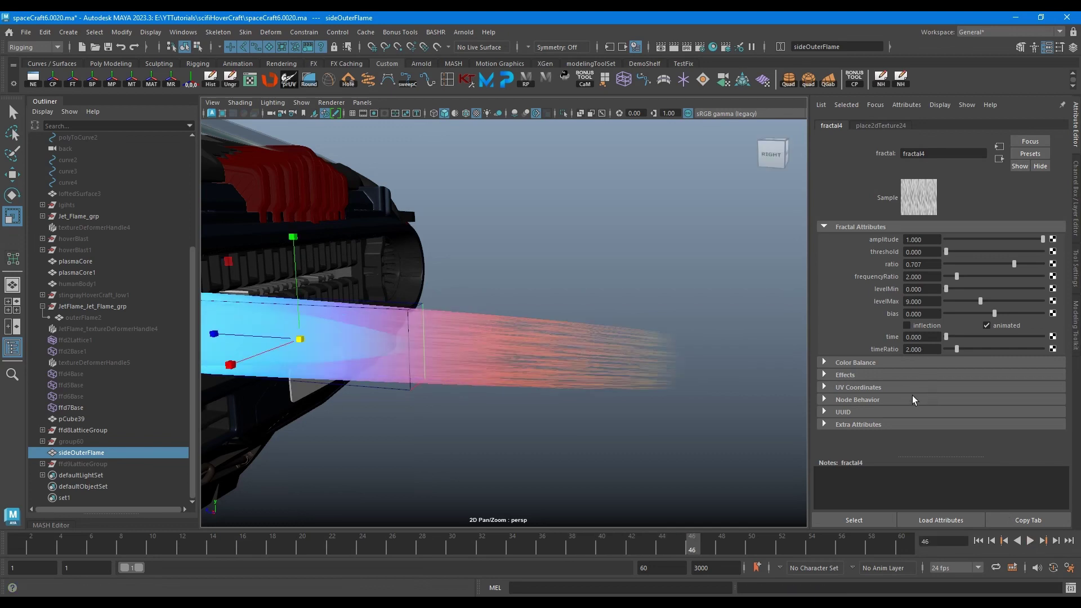
Set a key on fractal4's time attribute with value 0 at frame 1
left_click(16, 544)
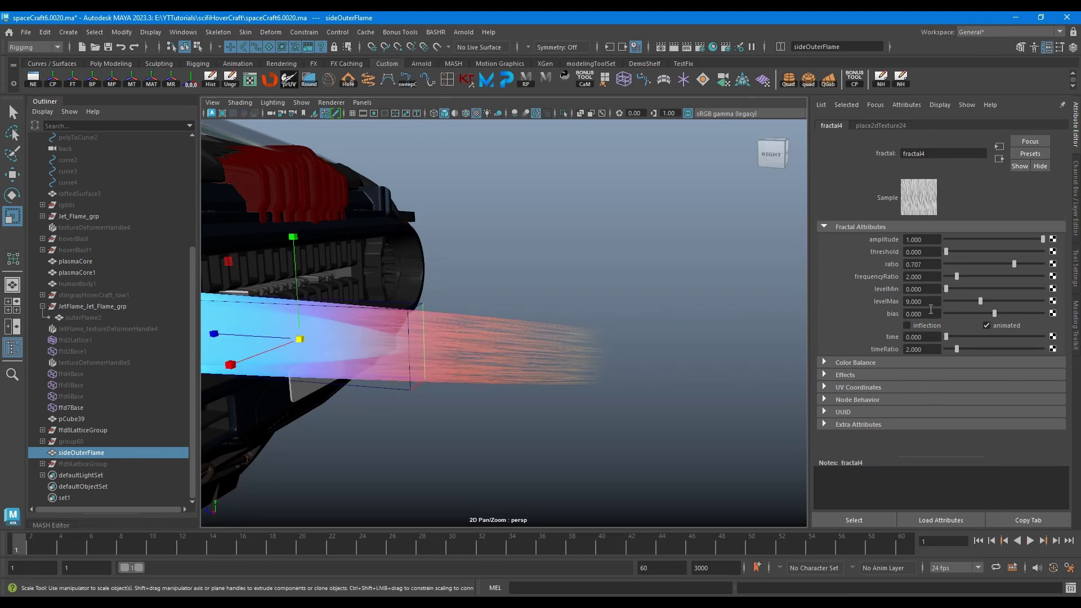
right_click(931, 338)
left_click(957, 353)
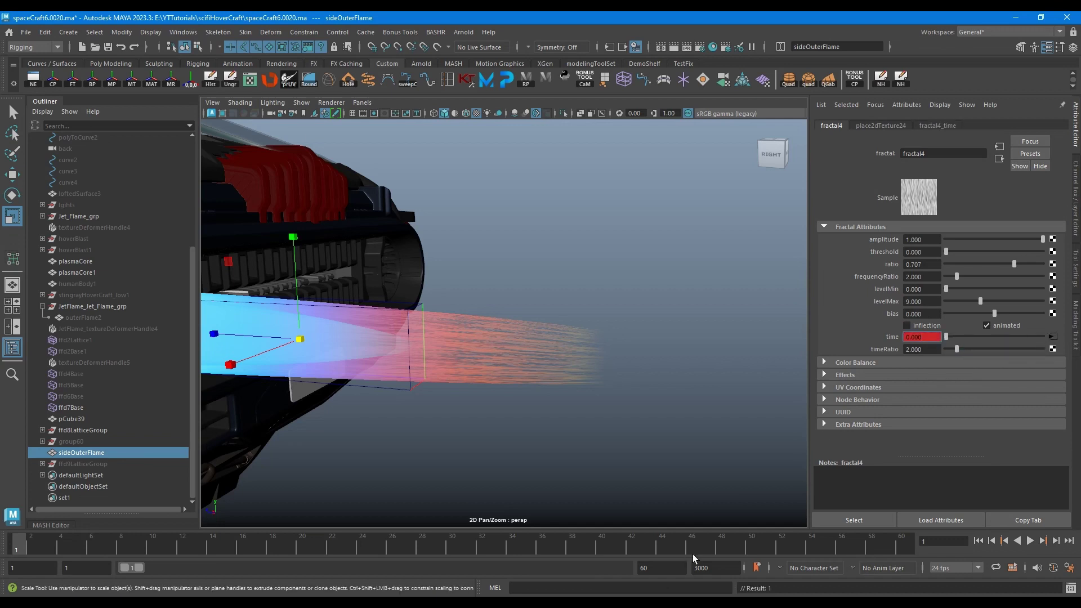
Auto-key fractal4's time to 50 at frame 60, turn auto keyframing off, and return to frame 1
key("alt+v")
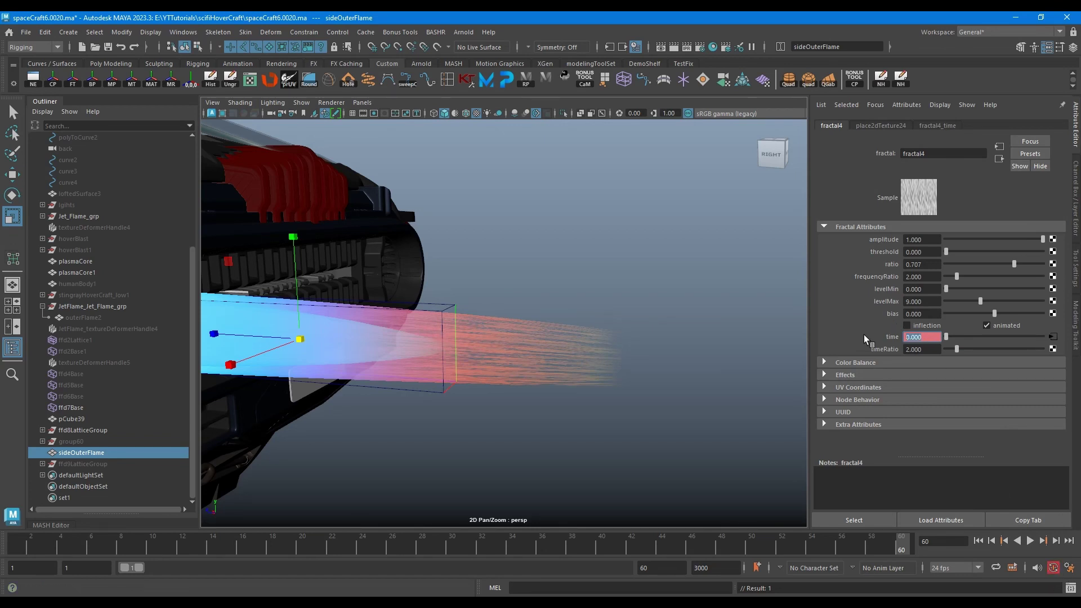
type("50")
key("Return")
left_click(1054, 568)
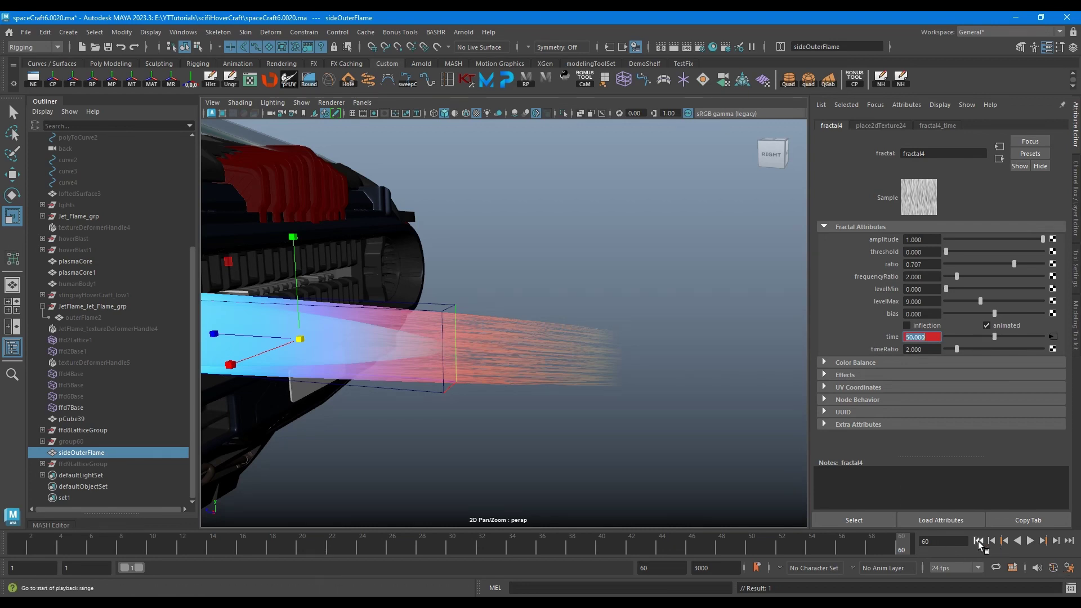
left_click(978, 541)
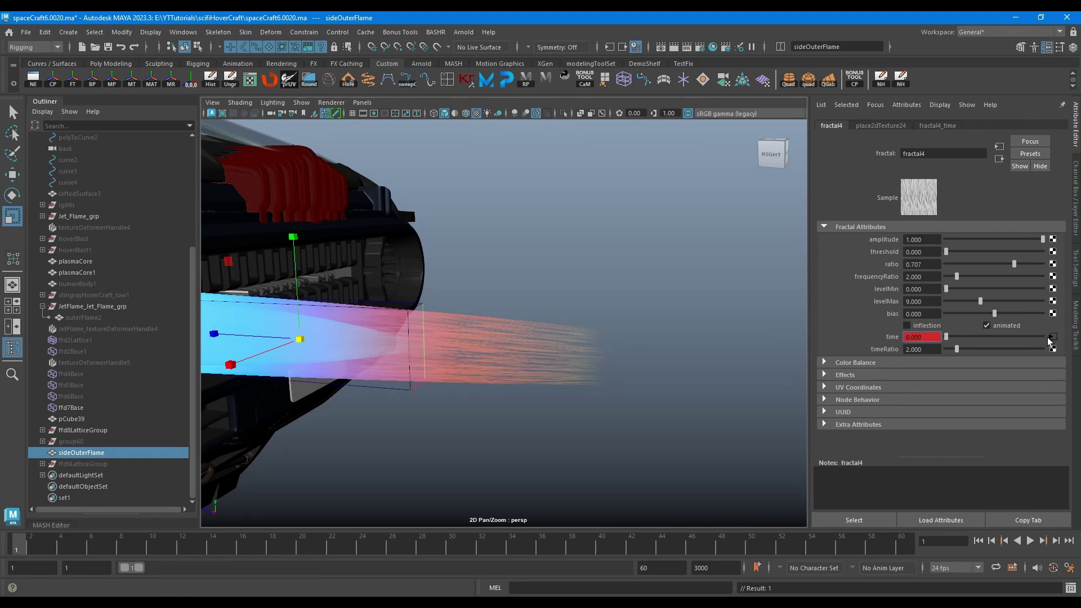
Select the fractal4 node and play the timeline to check the flame texture's keyed time animation
left_click(856, 519)
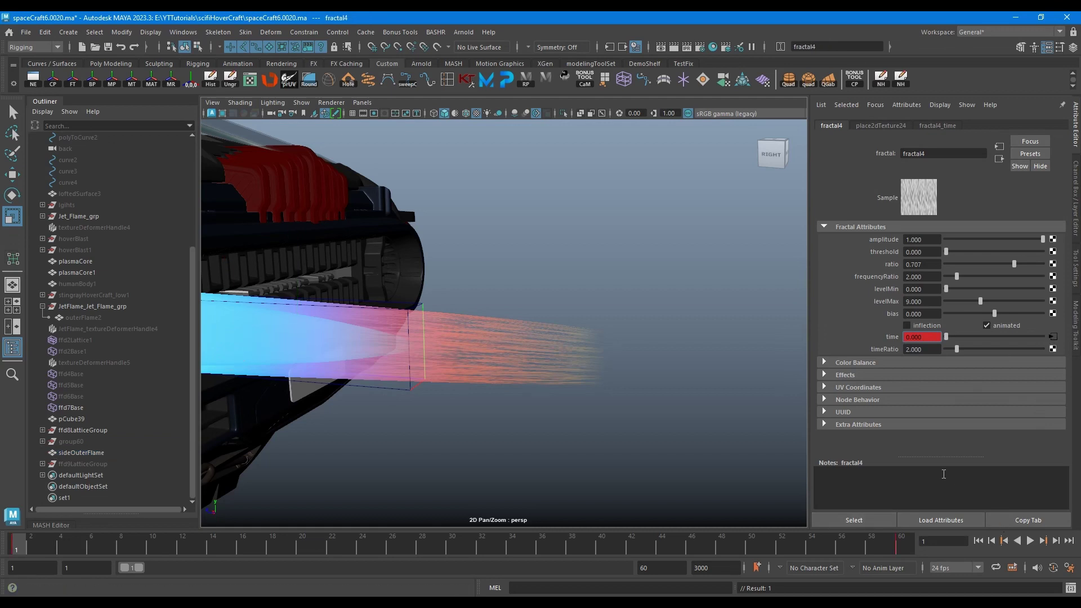
left_click(1027, 541)
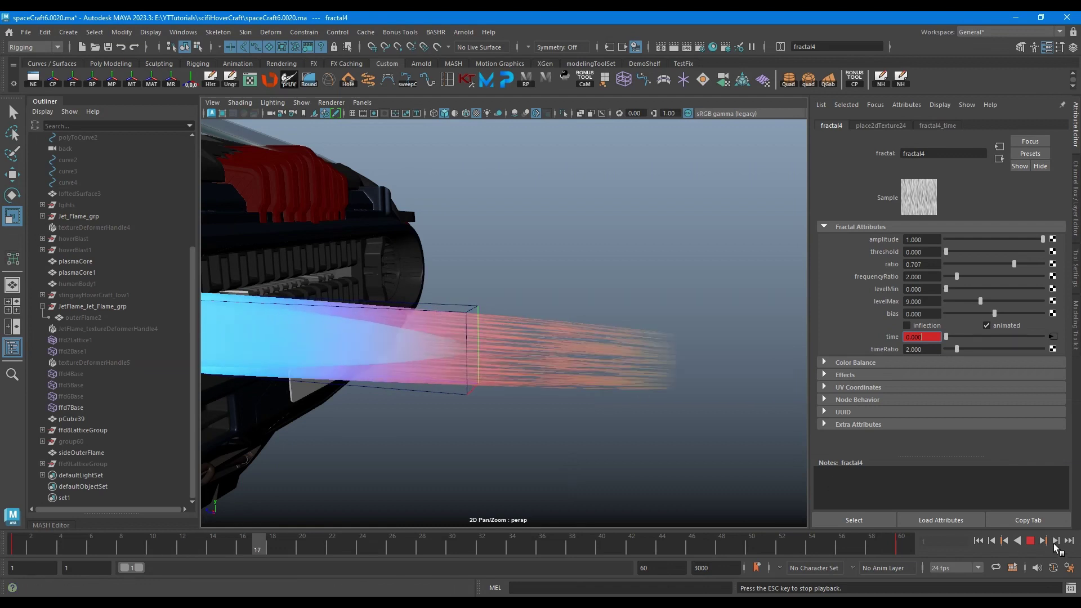
left_click(1028, 541)
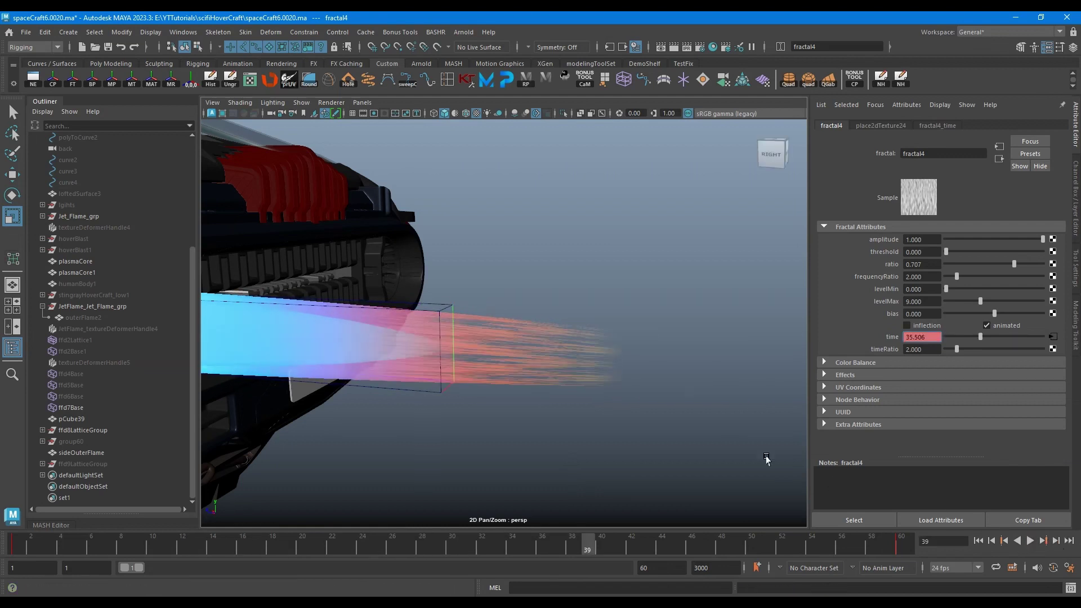
Hide the flame's lattice and its ffd8LatticeGroup, and inspect the jet flame from several angles during playback
left_click(438, 393)
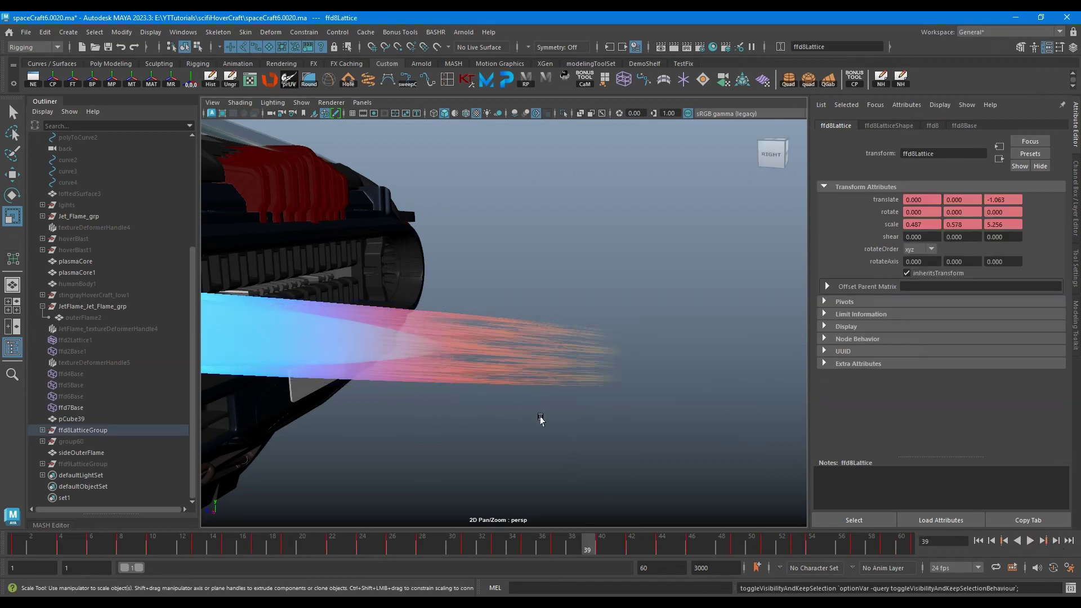
key("f")
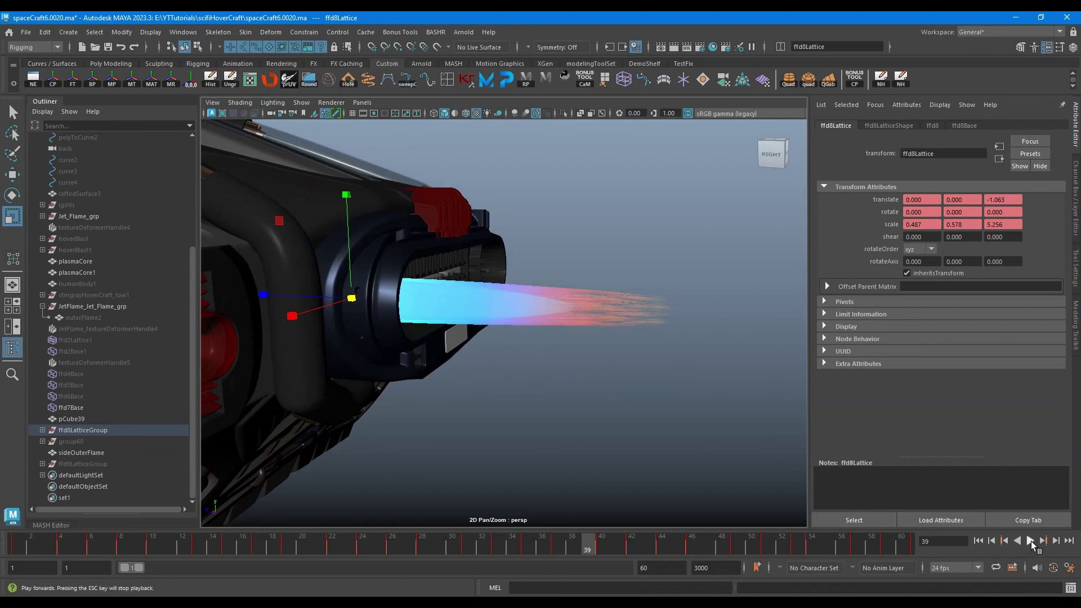
left_click(1031, 541)
left_click(681, 377)
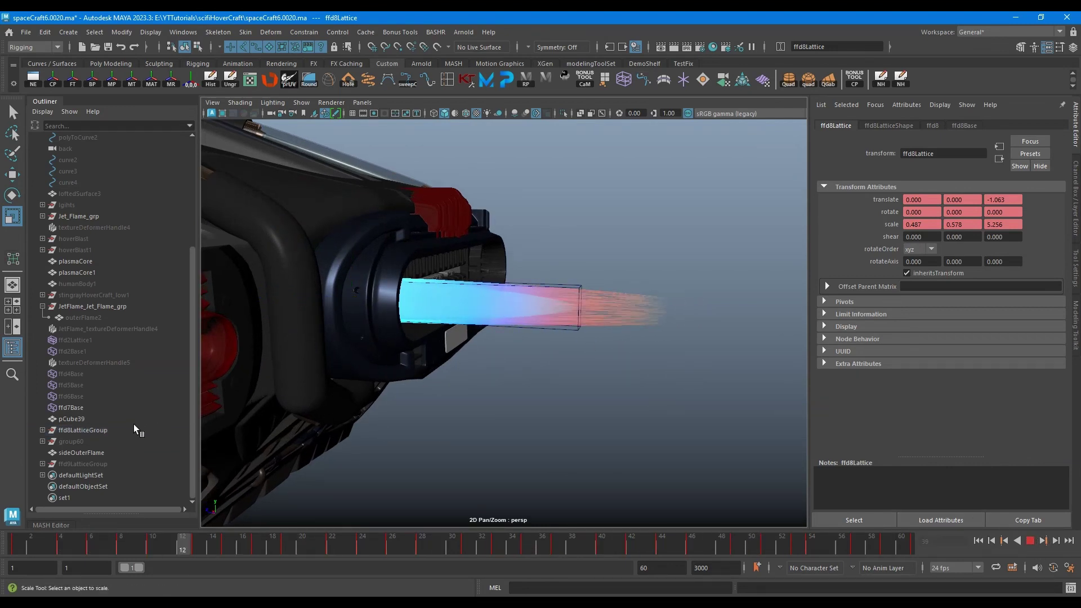
left_click(100, 429)
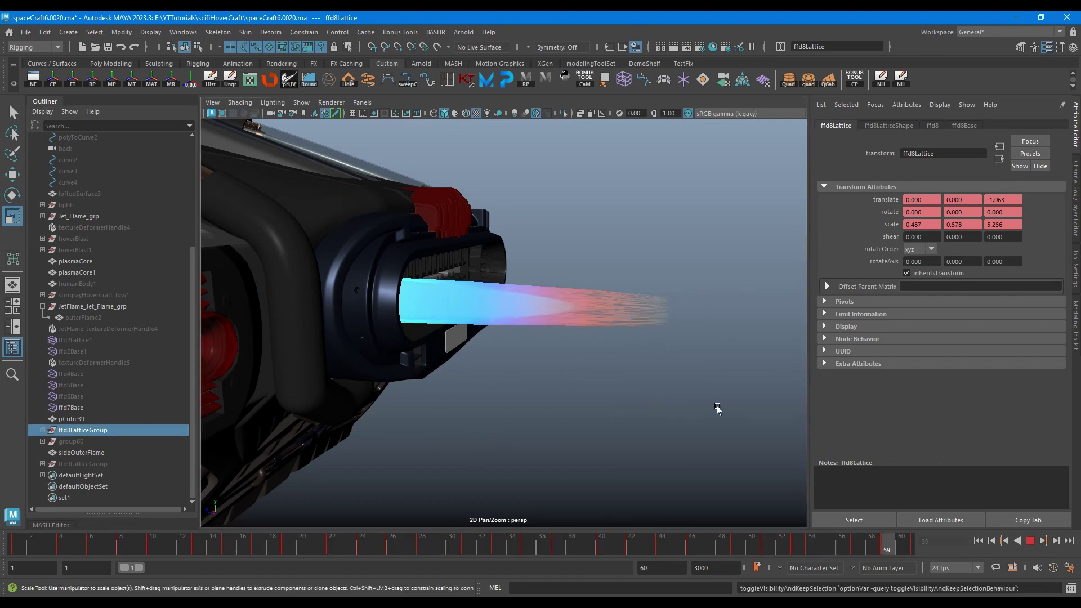
left_click_drag(683, 389, 511, 381, "alt")
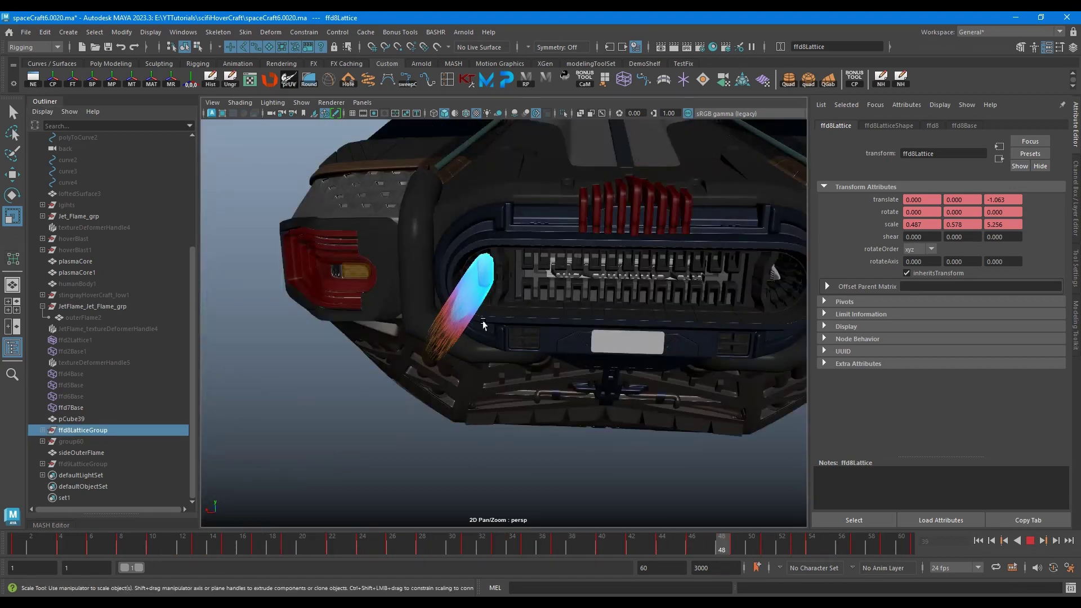
left_click_drag(414, 365, 540, 304, "alt")
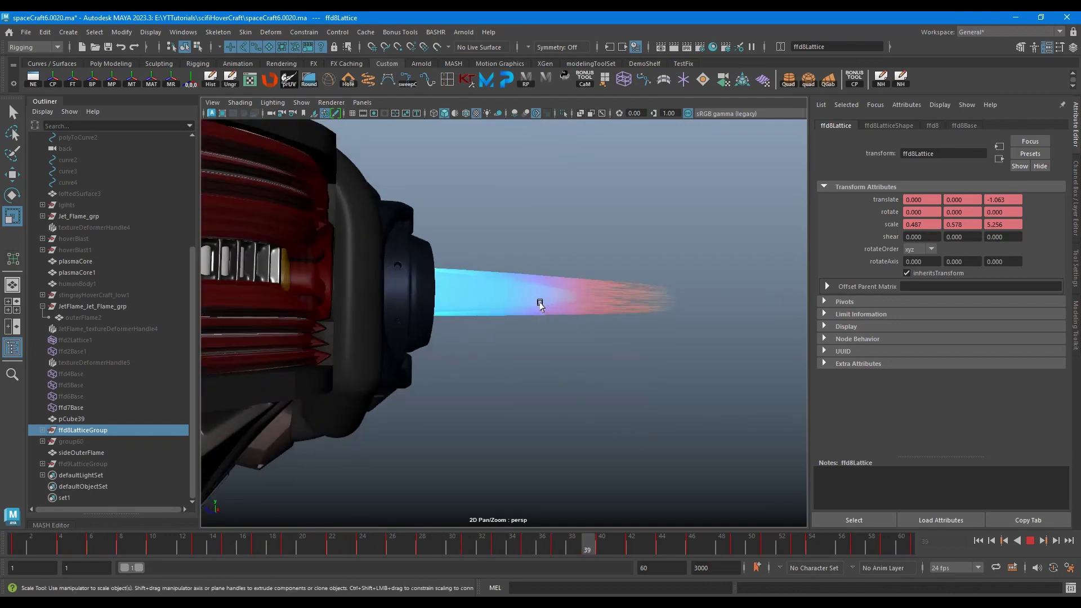
left_click_drag(606, 307, 518, 317, "alt")
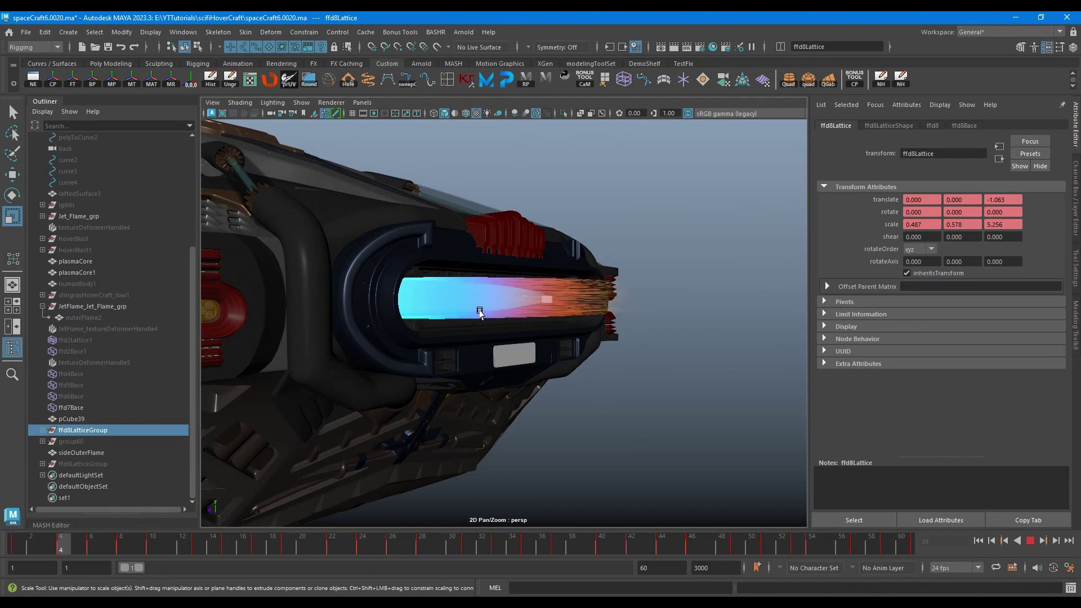
left_click_drag(530, 315, 584, 367, "alt")
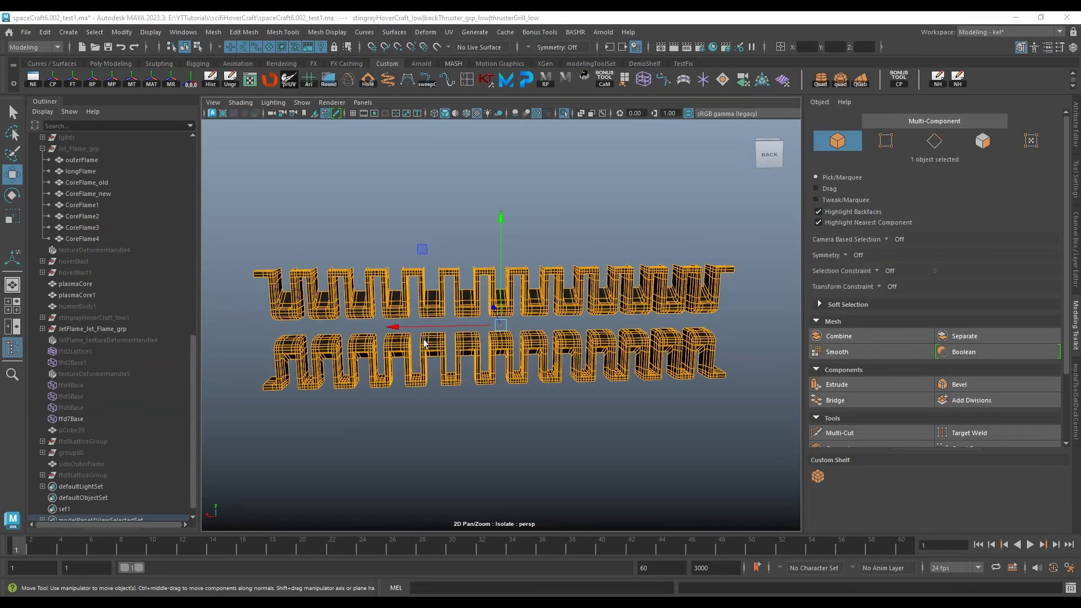
Draw a long, thin polygon plane across the gap between the two thruster grill rows in the back view and nudge it vertically
left_click_drag(423, 342, 457, 317, "alt")
middle_click_drag(457, 317, 524, 274, "alt")
key("space")
left_click_drag(524, 274, 578, 277)
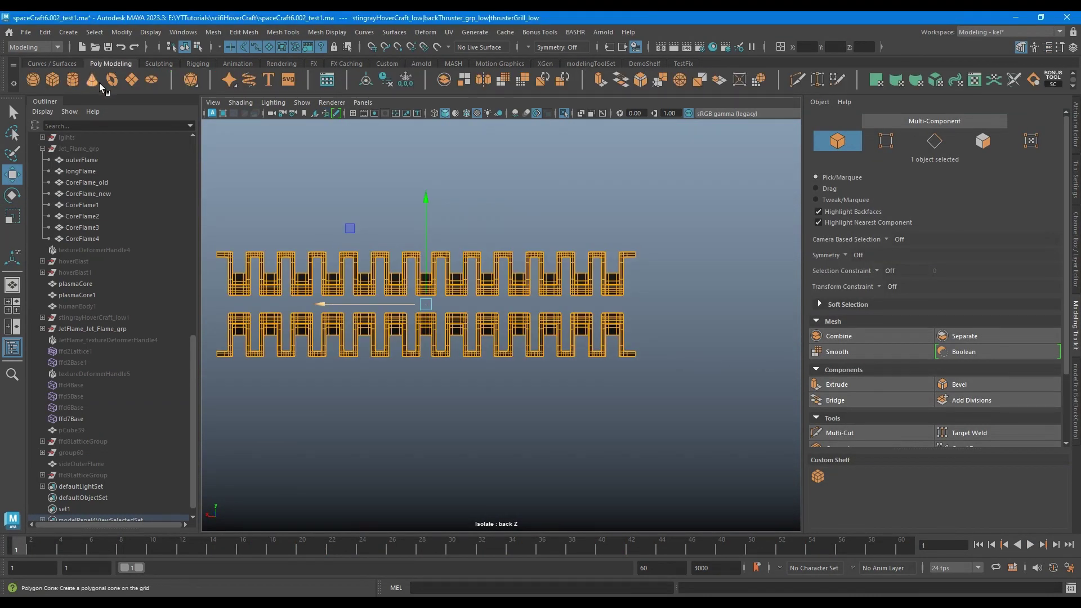
left_click(132, 80)
middle_click_drag(289, 316, 352, 314, "alt")
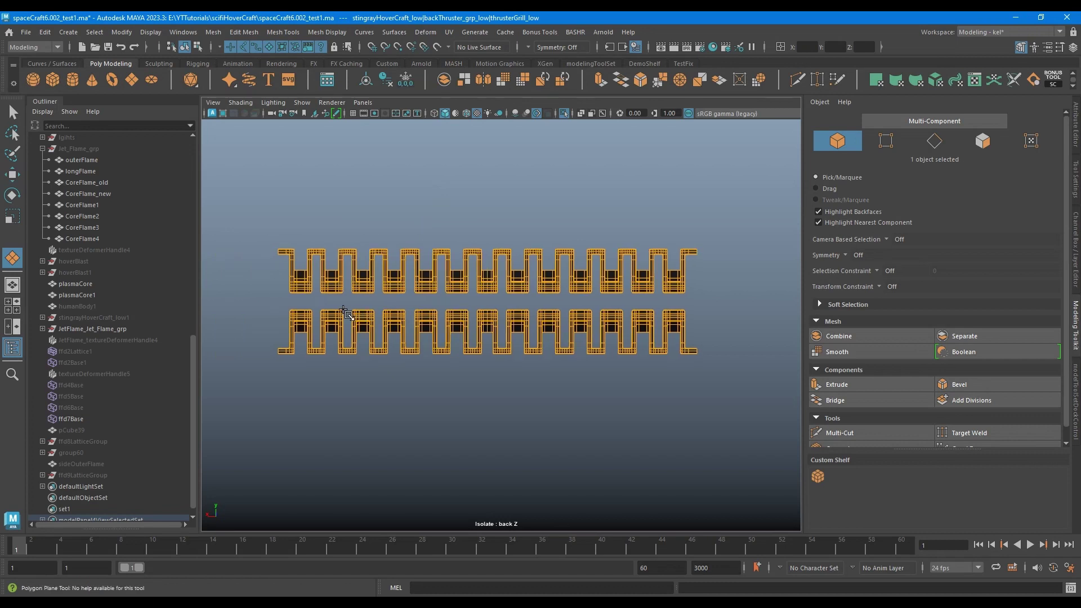
scroll(337, 313, "up", 1)
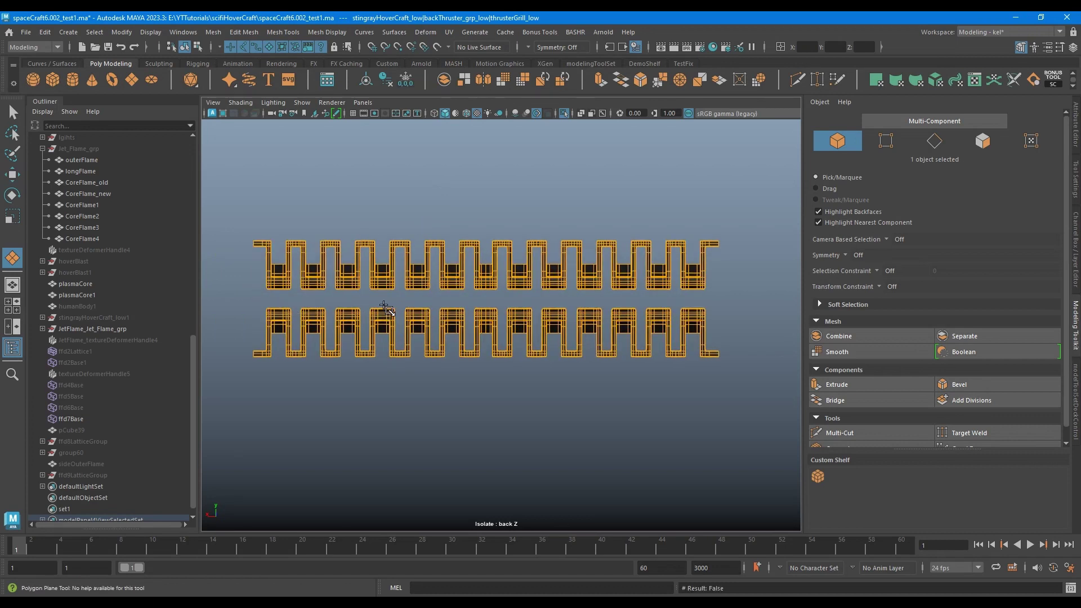
left_click_drag(383, 304, 720, 304)
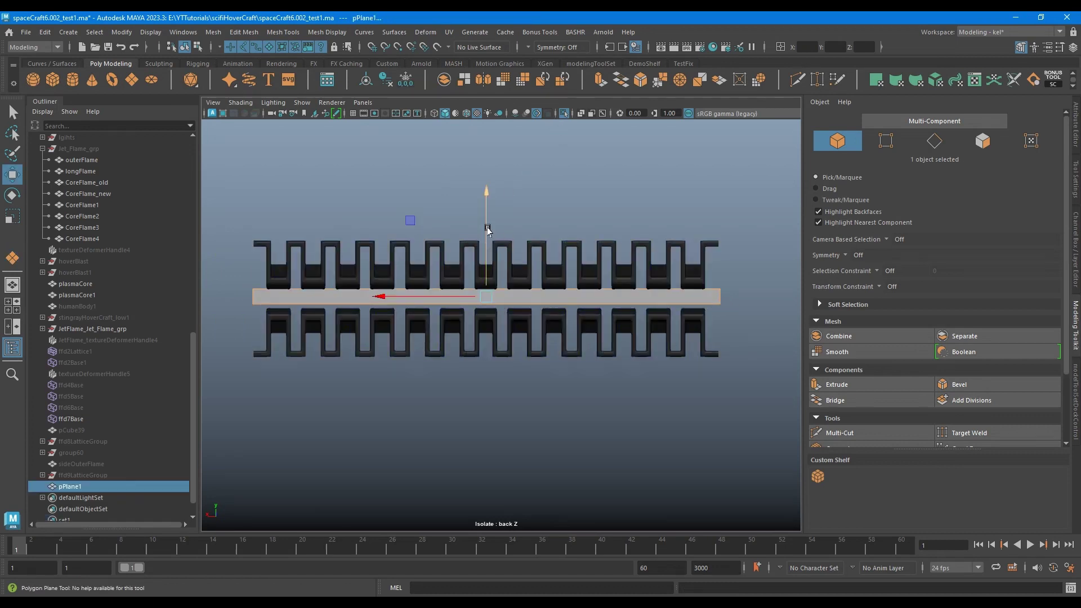
left_click_drag(488, 229, 484, 215)
Insert edge loops across the plane with Multi-Cut, aligned with the sides of the first grill slots
right_click_drag(489, 297, 491, 295, "shift")
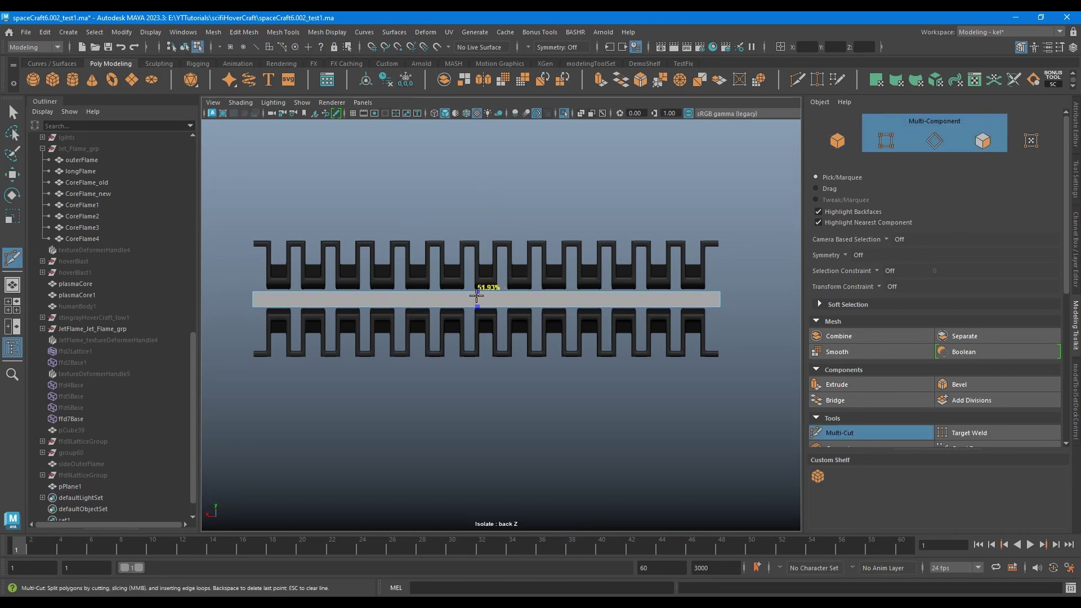
middle_click_drag(347, 310, 524, 317, "alt")
scroll(420, 273, "up", 5)
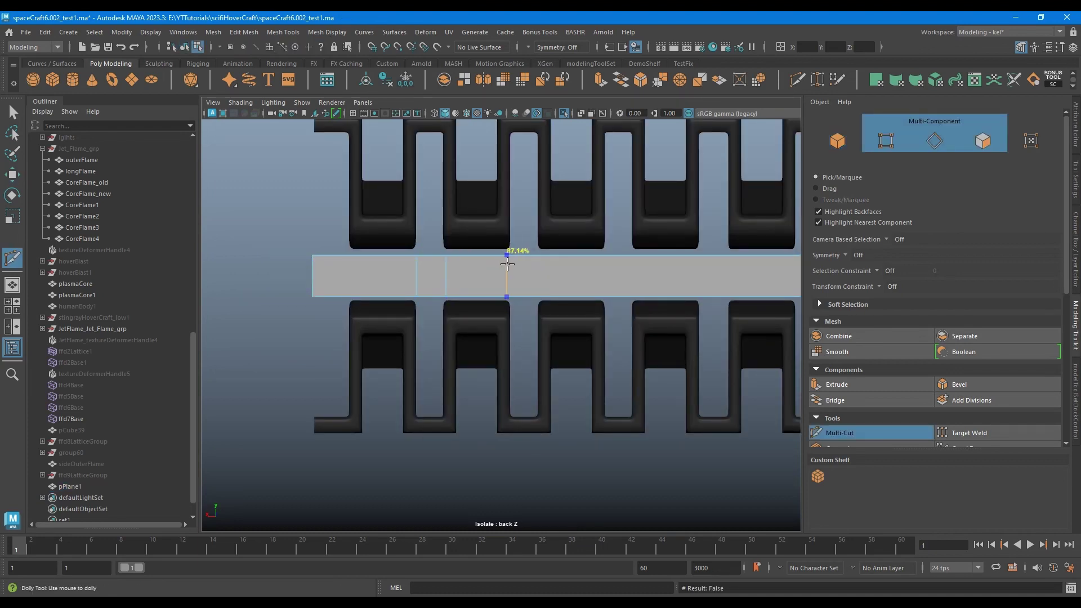
left_click(540, 262, "ctrl")
Select a long edge row of the plane and nudge it vertically to fit the gap between the grill rows
key("w")
right_click_drag(374, 278, 372, 259)
scroll(422, 287, "down", 10)
mouse_move(467, 306)
middle_mouse_down("alt")
mouse_move(362, 309)
mouse_move(456, 314)
middle_mouse_up("alt")
scroll(400, 307, "up", 9)
left_click(550, 295)
double_click(298, 307, "shift")
left_click_drag(717, 200, 718, 196)
middle_click_drag(433, 314, 435, 305, "alt")
Add the remaining Multi-Cut edge loops on the plane at the other grill slots and its end segment
right_click_drag(435, 304, 436, 301, "shift")
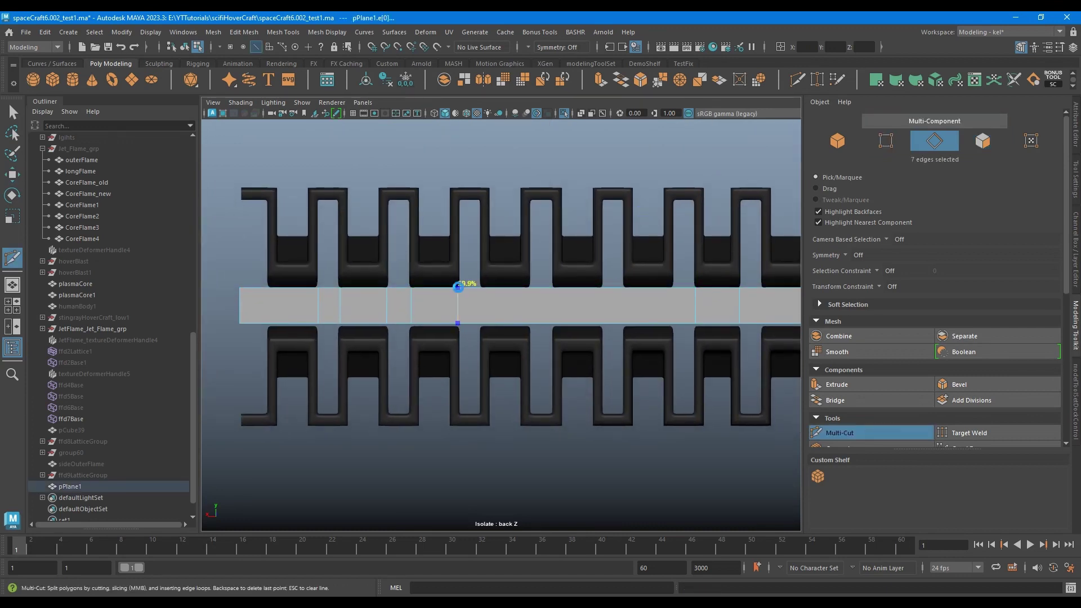
left_click(457, 289, "ctrl")
left_click(479, 289, "ctrl")
left_click(528, 289, "ctrl")
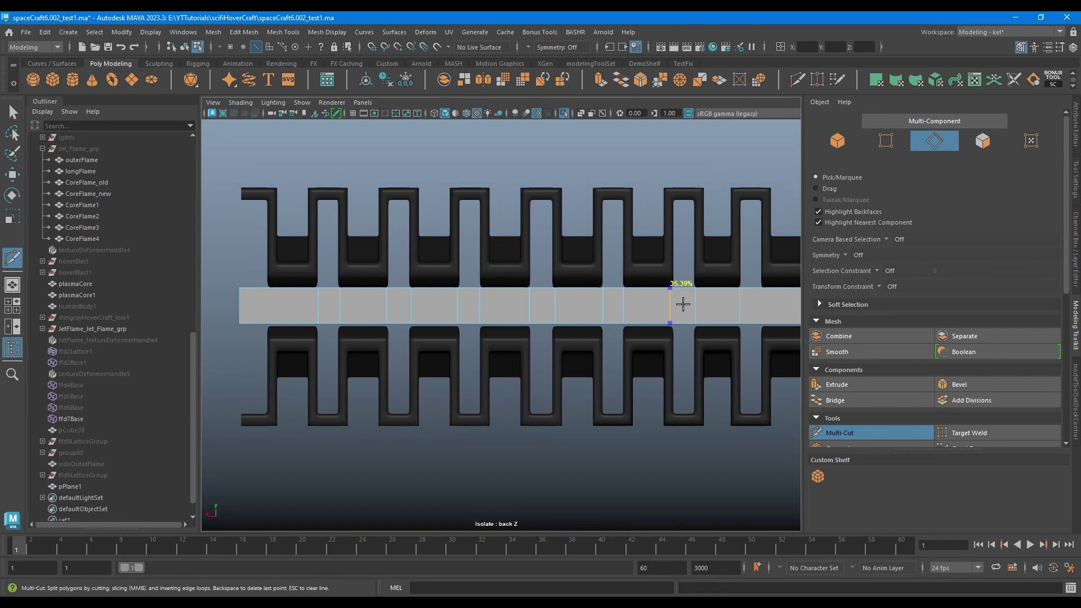
left_click(268, 289, "ctrl")
Extrude the end segment's upper and lower edges vertically, scaling them out to the grill's outer bars
key("w")
left_click(255, 288)
key("r")
left_click_drag(254, 205, 271, 107, "shift")
middle_click_drag(419, 465, 480, 361)
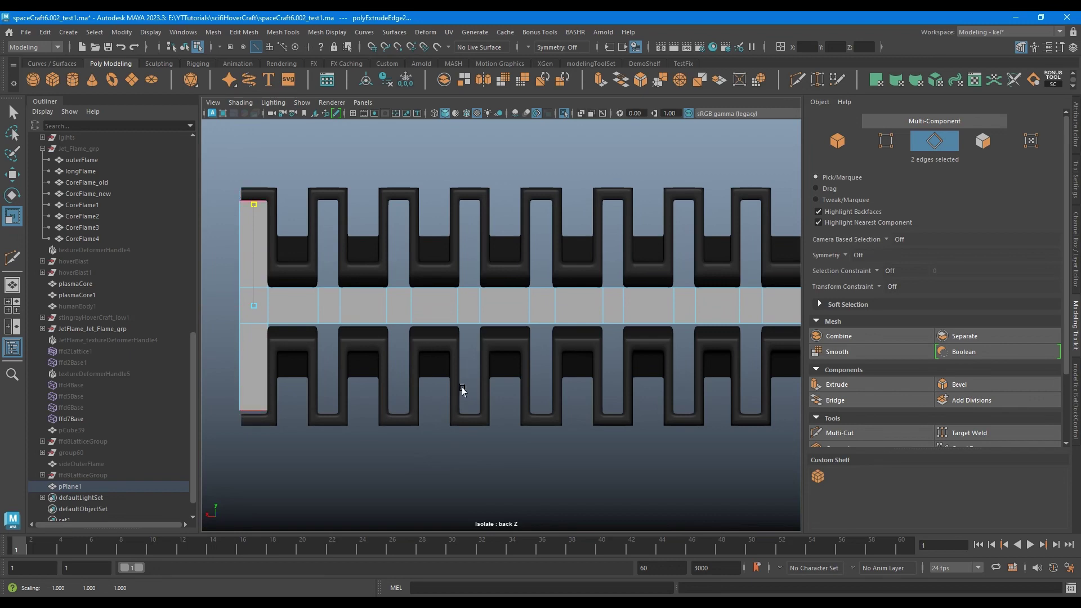
Extrude the plane's upper and lower edges in the first two slots beside the end segment to fill both slots vertically
key("w")
left_click(328, 288)
left_click(330, 323, "shift")
left_click_drag(307, 306, 307, 281)
key("r")
left_click_drag(328, 205, 578, 185, "shift")
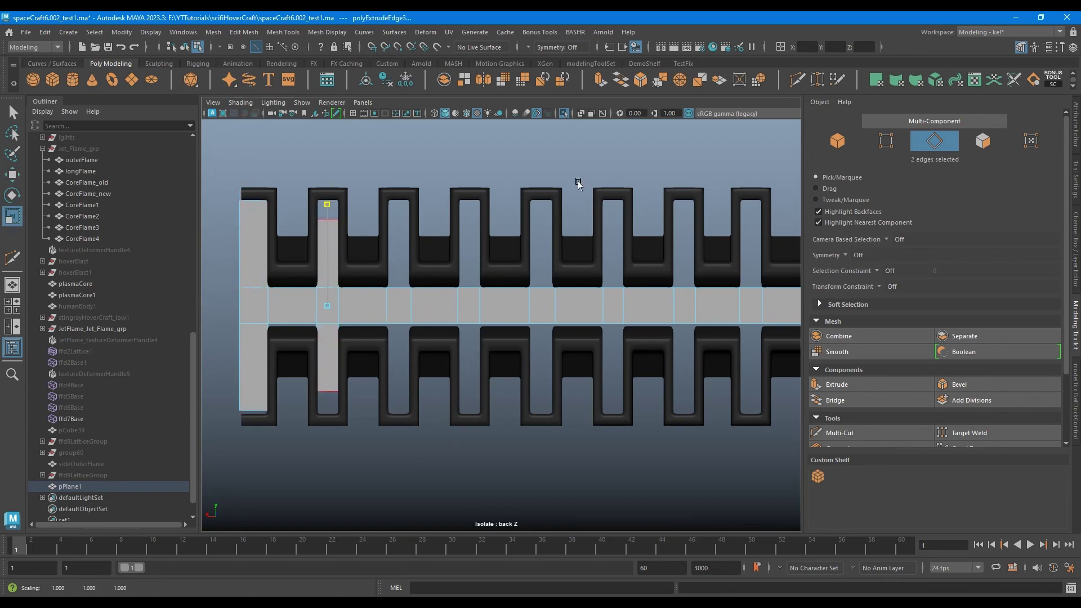
middle_click_drag(578, 185, 585, 162)
key("w")
left_click(400, 289)
left_click(399, 323, "shift")
key("r")
middle_click_drag(480, 194, 574, 257, "shift")
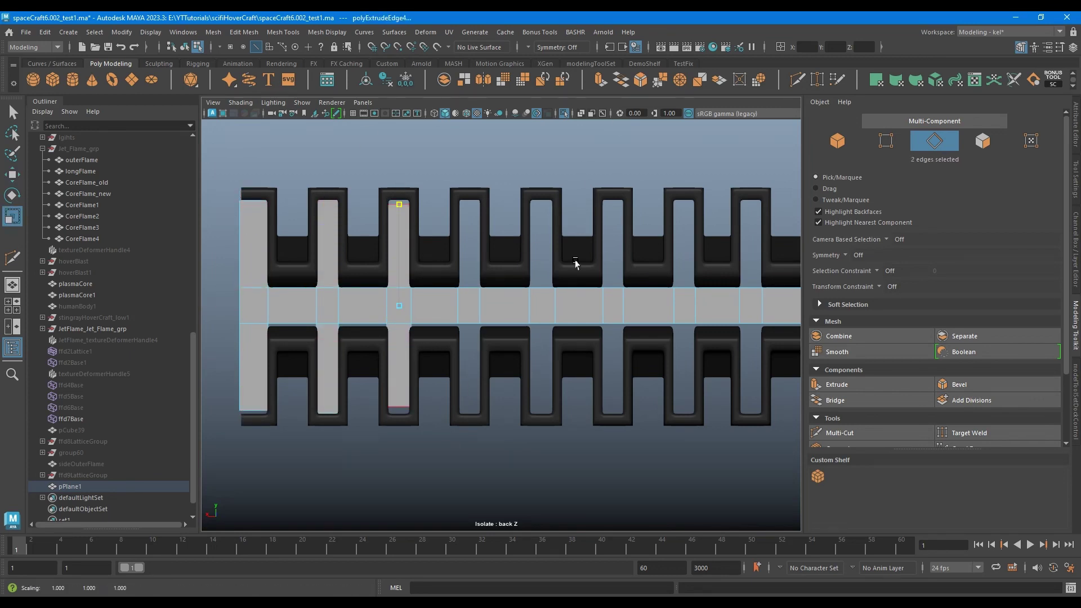
Extrude the upper and lower edge pairs at the third and fourth grill slots to fill them vertically
key("w")
key("r")
left_click_drag(469, 204, 529, 96, "shift")
middle_click_drag(571, 512, 619, 333)
key("w")
left_click(539, 288)
left_click(543, 323, "shift")
key("r")
middle_click_drag(554, 232, 644, 368, "shift")
Extrude the upper and lower edge pairs at the fifth, sixth and seventh grill slots, reaching just past the centre
key("w")
left_click(613, 323)
left_click(615, 288, "shift")
key("r")
middle_click_drag(658, 276, 550, 347, "shift")
key("w")
left_click(535, 286)
left_click(535, 323, "shift")
key("r")
middle_click_drag(619, 417, 664, 309, "shift")
key("w")
left_click(590, 286)
left_click(600, 323, "shift")
key("r")
middle_click_drag(602, 326, 695, 271, "shift")
key("w")
left_click(691, 285)
Mirror pPlane1 in object mode with axis position World, axis X and direction negative
right_click_drag(691, 285, 685, 382, "alt")
key("F8")
left_click(385, 79)
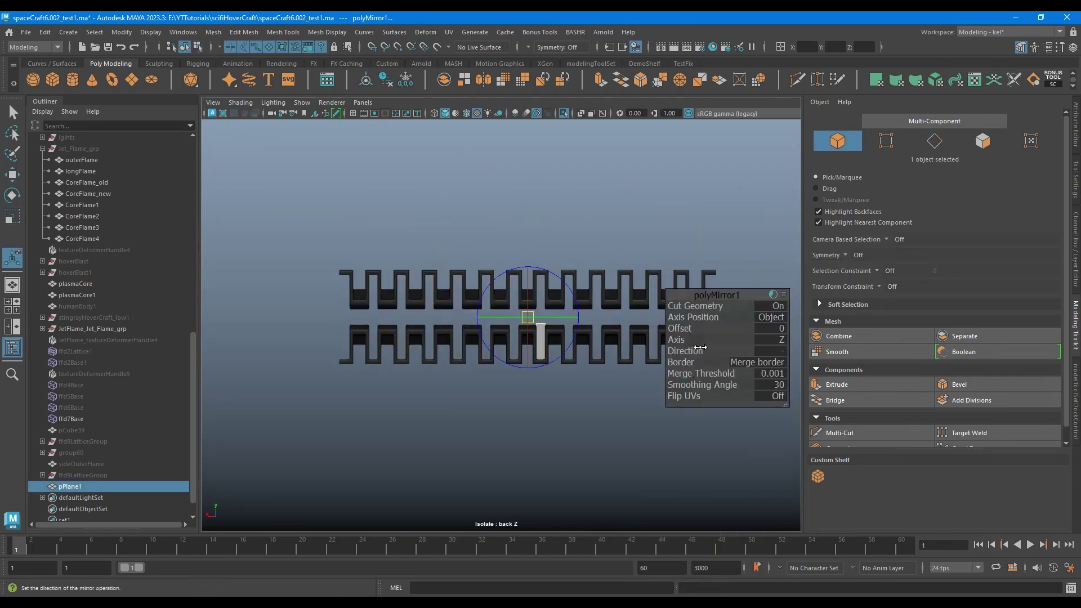
left_click(777, 349)
left_click(799, 357)
left_click(775, 316)
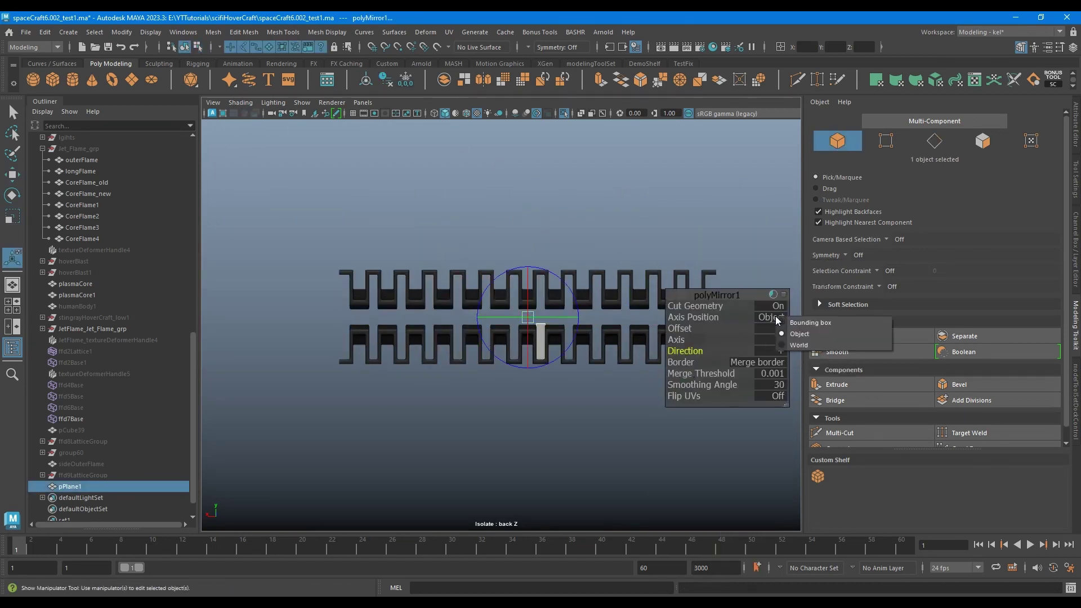
left_click(800, 345)
left_click(777, 339)
left_click(798, 346)
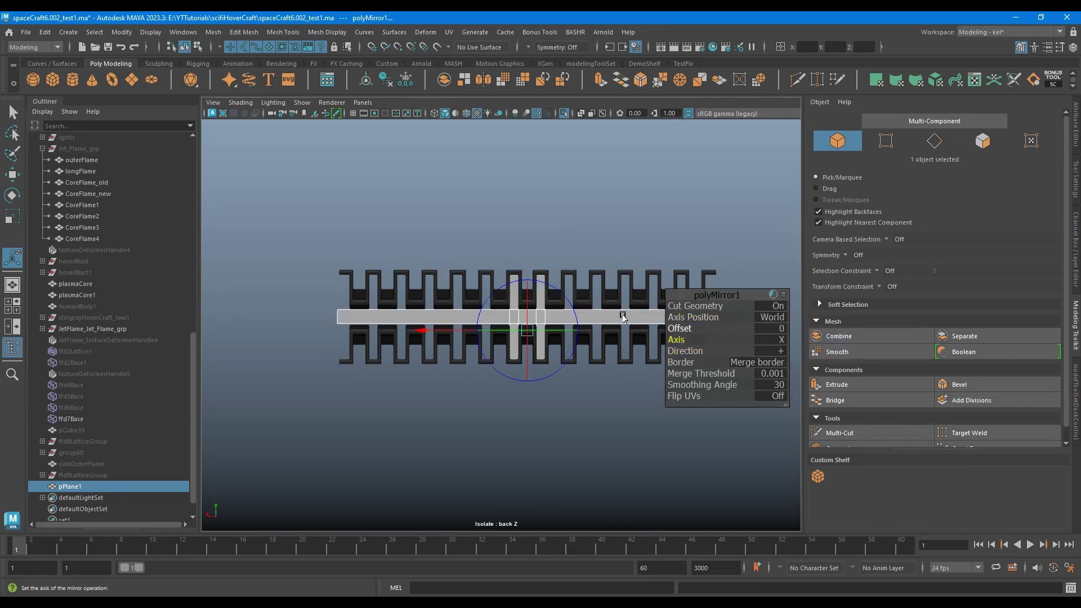
left_click(777, 351)
left_click(798, 367)
left_click(625, 394)
left_click(569, 311)
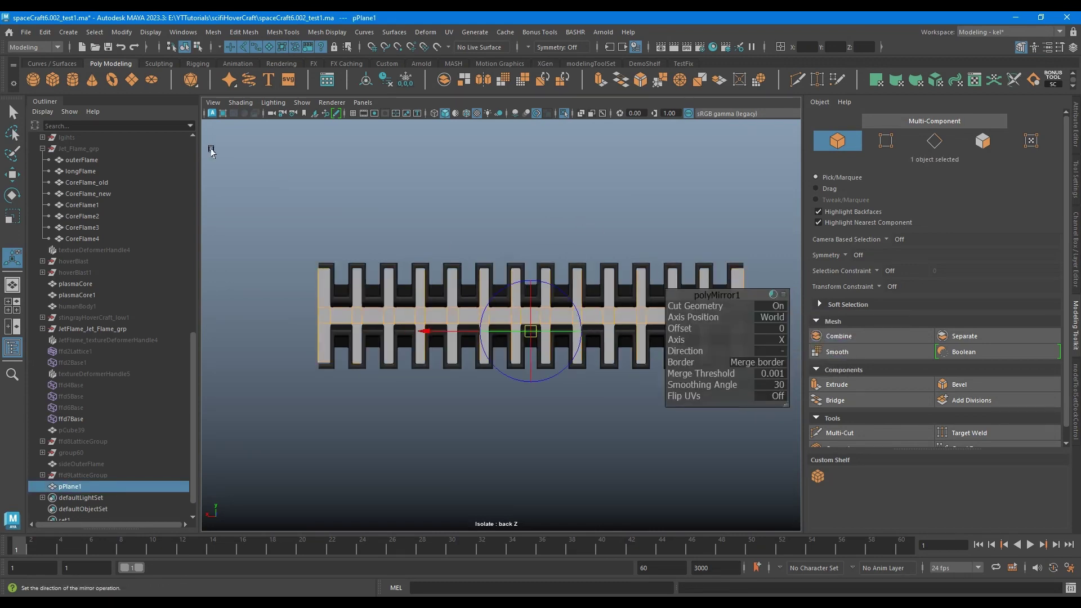
Delete pPlane1's history and move it back to the grill in the perspective view
key("w")
left_click(383, 79)
right_click_drag(554, 422, 610, 443, "alt")
left_click(610, 443)
left_click(591, 311)
key("space")
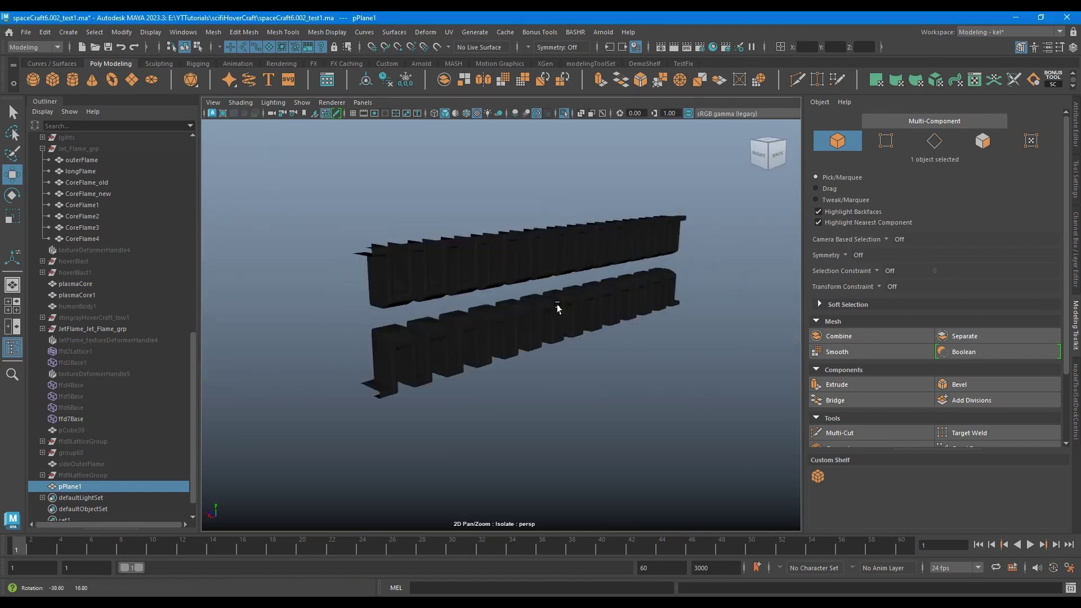
right_click_drag(557, 307, 315, 284, "alt")
left_click_drag(304, 280, 448, 313)
Extrude all border edges of pPlane1 in depth and shift the whole mesh slightly along Z relative to the grill
key("f")
scroll(437, 309, "down", 2)
right_click_drag(689, 287, 690, 253)
double_click(449, 330)
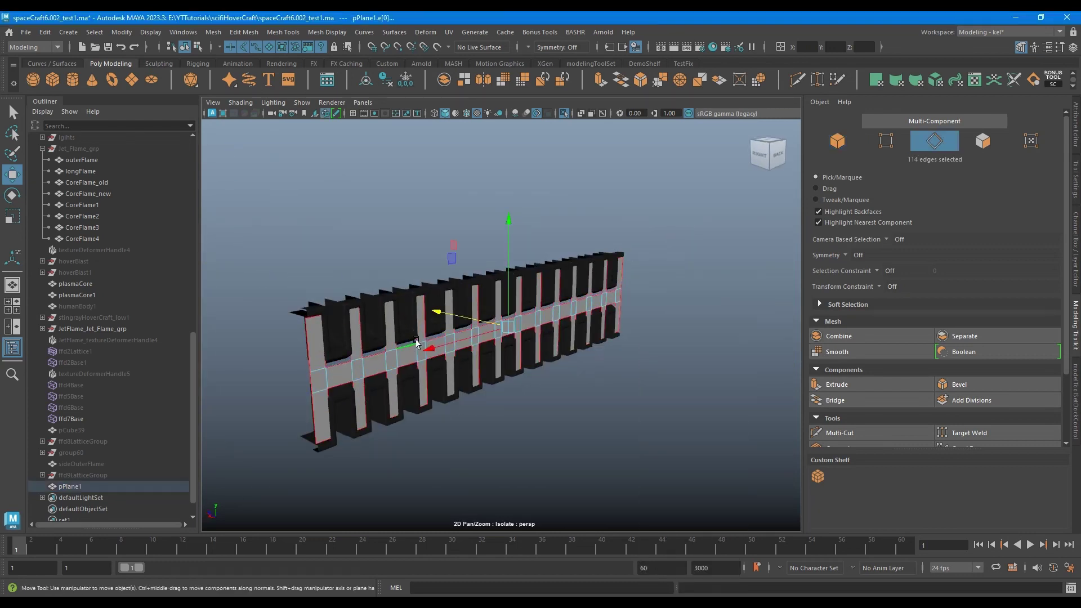
left_click_drag(549, 325, 579, 335, "alt")
left_click_drag(449, 325, 472, 292, "shift")
right_click_drag(608, 213, 646, 177)
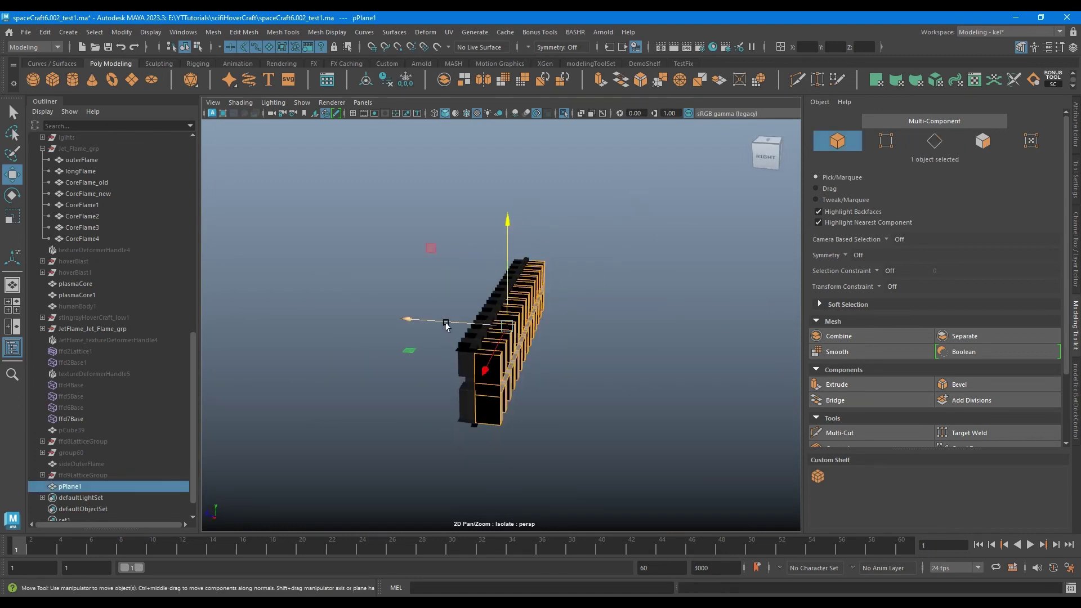
left_click_drag(446, 325, 438, 323)
Extrude pPlane1's border edges a second time and scale the new edges slightly wider along X
right_click_drag(632, 275, 654, 193)
left_click_drag(653, 312, 526, 340, "alt")
right_click_drag(527, 339, 439, 298, "alt")
left_click_drag(439, 298, 541, 314, "alt")
left_click_drag(440, 218, 501, 296, "shift")
key("r")
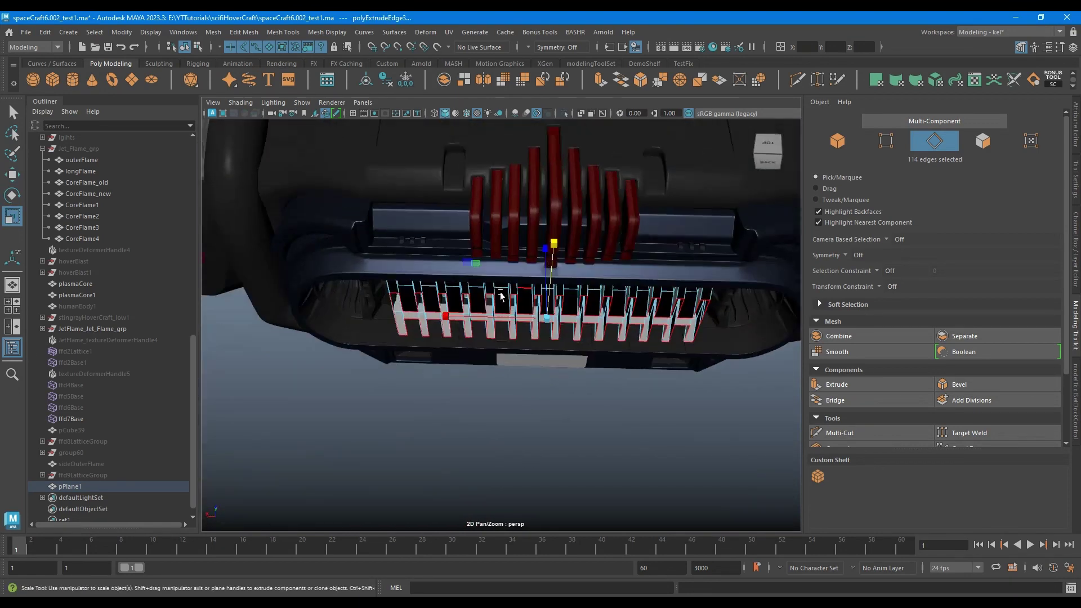
left_click_drag(446, 316, 440, 316)
key("w")
Turn on the Poly Count heads-up display in the viewport
left_click_drag(591, 302, 506, 262, "alt")
right_click_drag(506, 262, 631, 284, "alt")
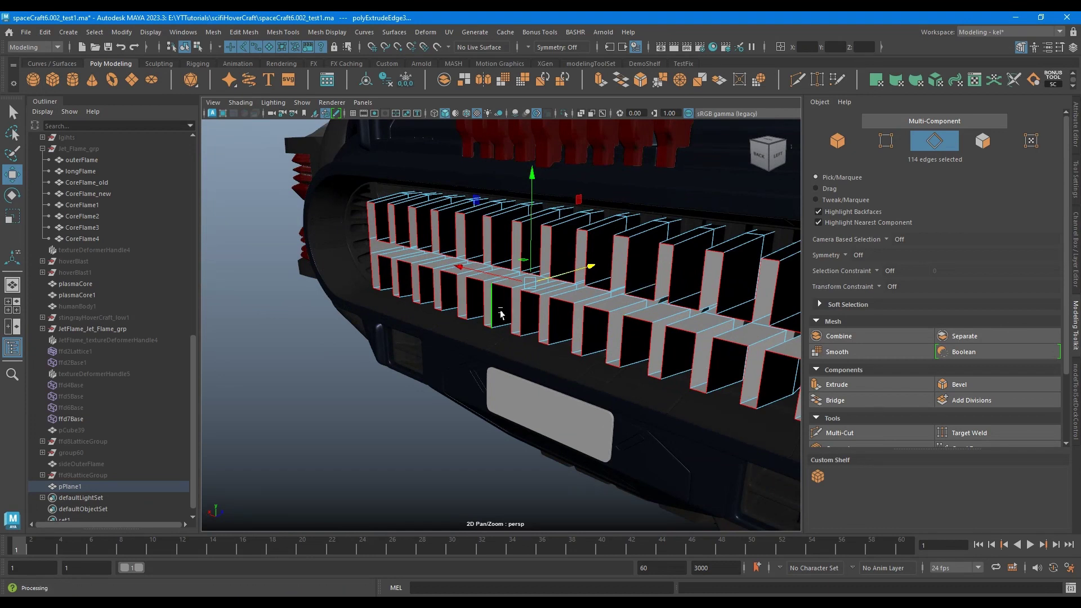
right_click_drag(499, 313, 436, 292, "alt")
left_click_drag(436, 292, 622, 340, "alt")
left_click(150, 32)
mouse_move(206, 76)
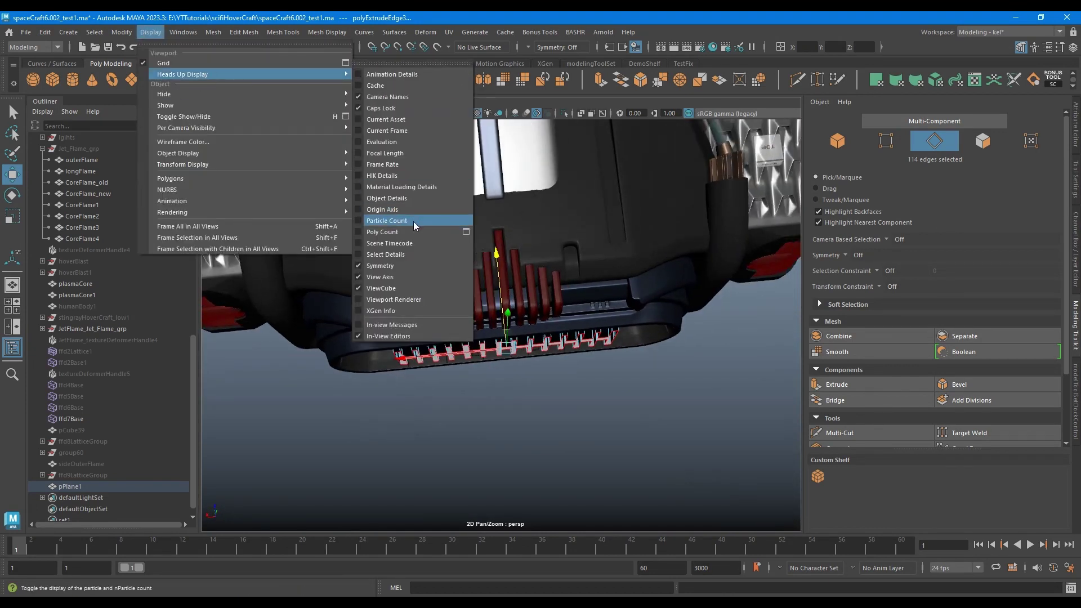
left_click(417, 224)
Draw a new rectangular polygon plane across the thruster grill area in the back view and return to perspective
left_click_drag(416, 223, 587, 324, "alt")
left_click(132, 80)
key("space")
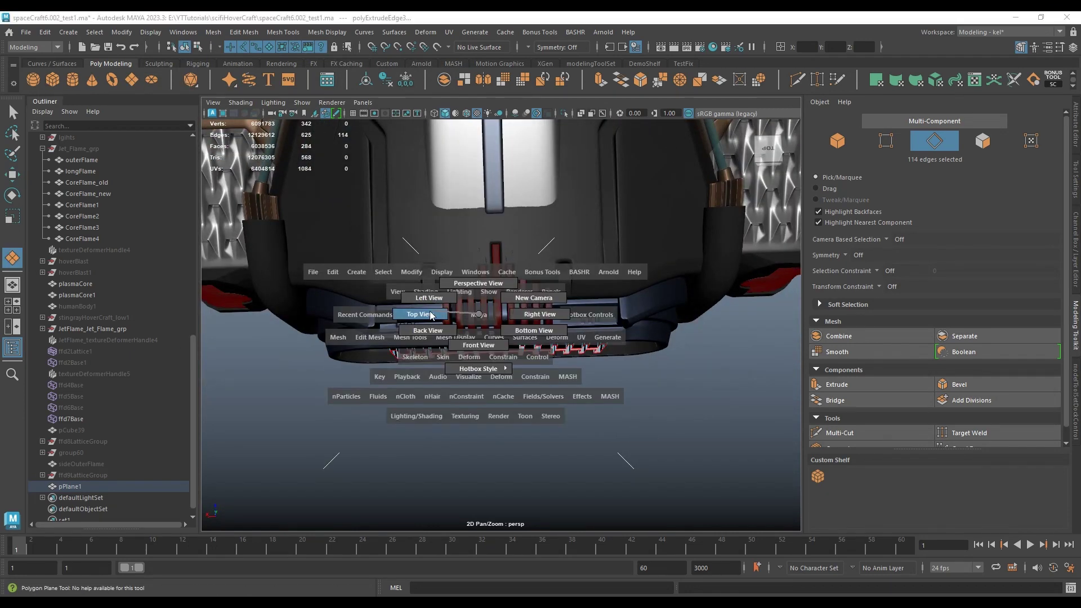
left_click_drag(411, 314, 437, 322)
left_click_drag(394, 293, 643, 346)
key("space")
left_click_drag(603, 336, 601, 307)
scroll(405, 252, "down", 8)
Draw a polygon plane about 3.91 by 0.83 units across the grill area and position it behind the grill
left_click_drag(351, 171, 465, 294)
key("f")
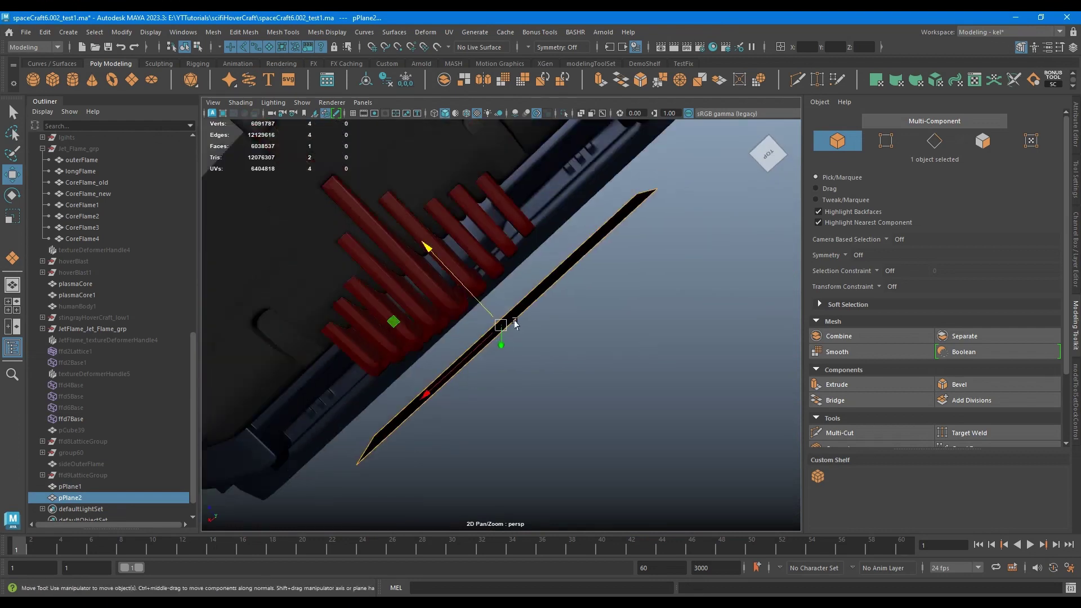
left_click_drag(513, 322, 588, 309, "alt")
mouse_move(453, 311)
left_mouse_down()
mouse_move(497, 322)
mouse_move(439, 321)
left_mouse_up()
Show wireframe on shaded objects in the viewport and reselect pPlane2
key("ctrl+a")
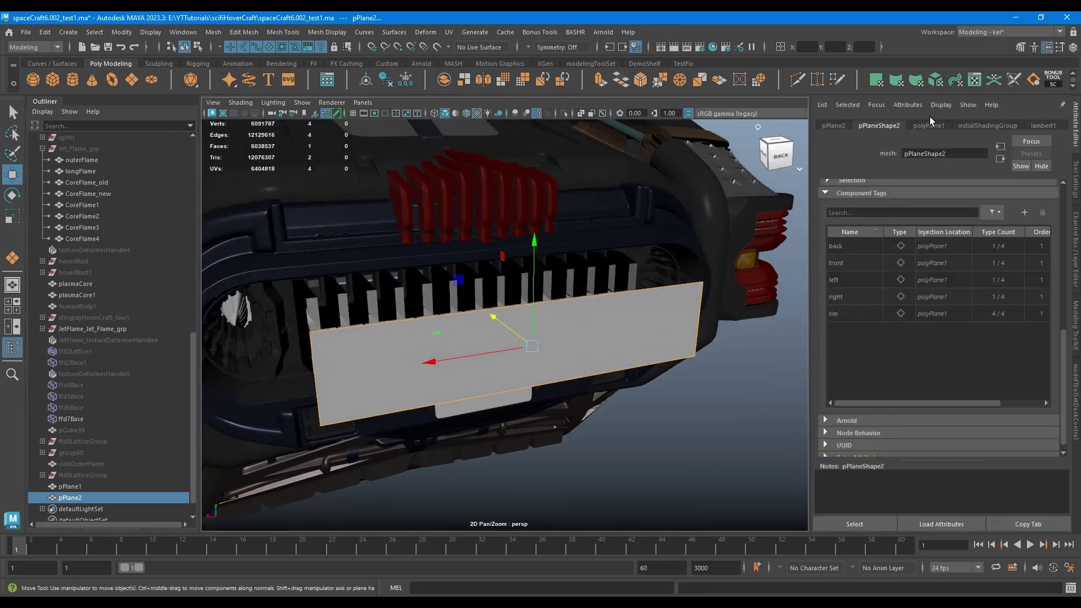
left_click(929, 125)
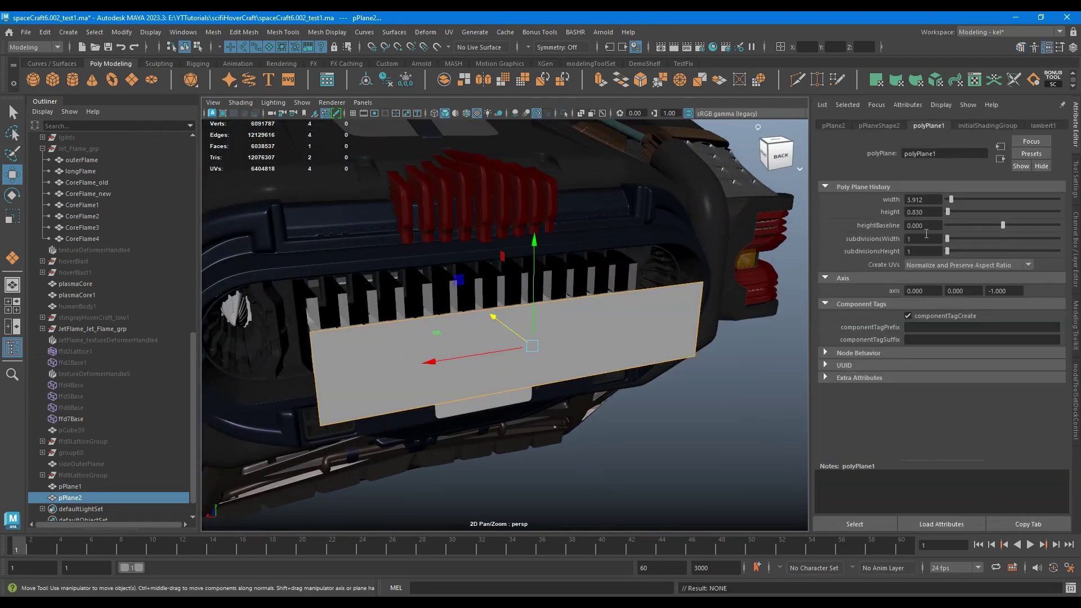
left_click(467, 114)
left_click(520, 347)
left_click_drag(520, 349, 475, 281, "alt")
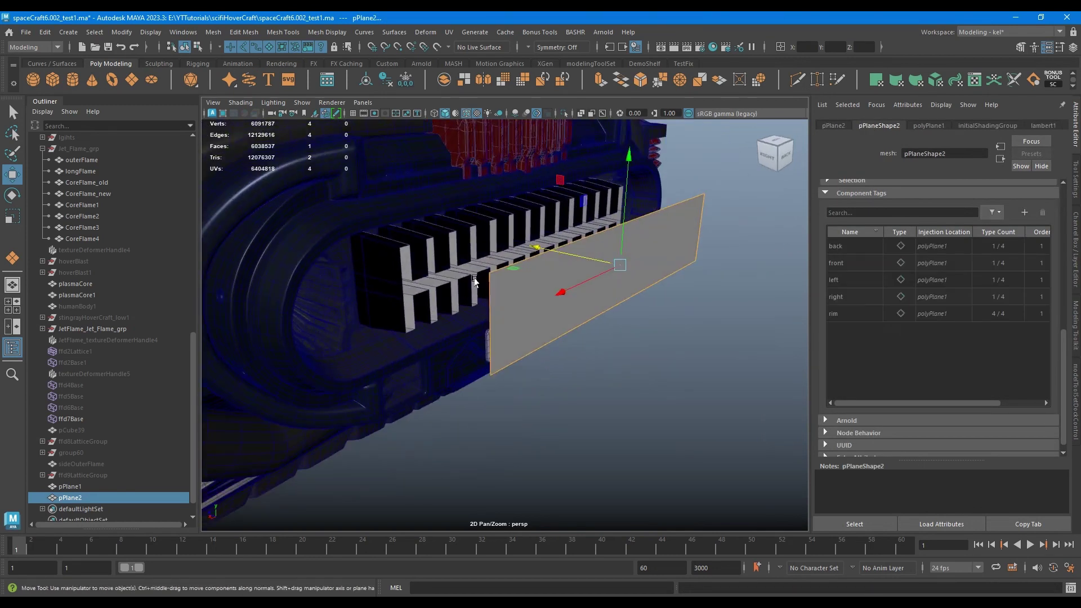
Set pPlane2's height subdivisions to 3 and its width subdivisions to 21
left_click(927, 125)
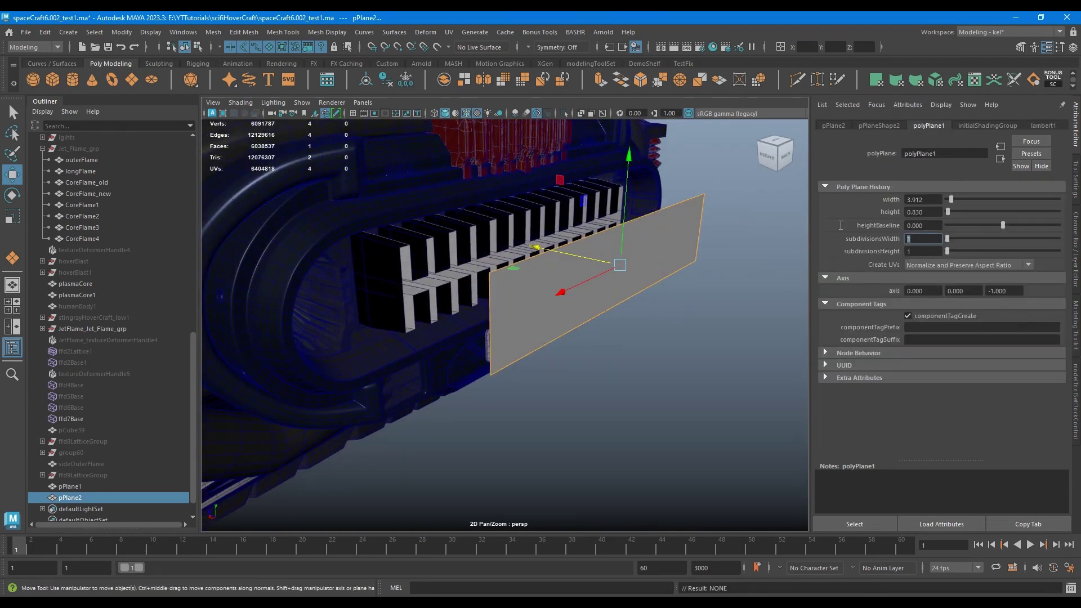
key("Tab")
type("3")
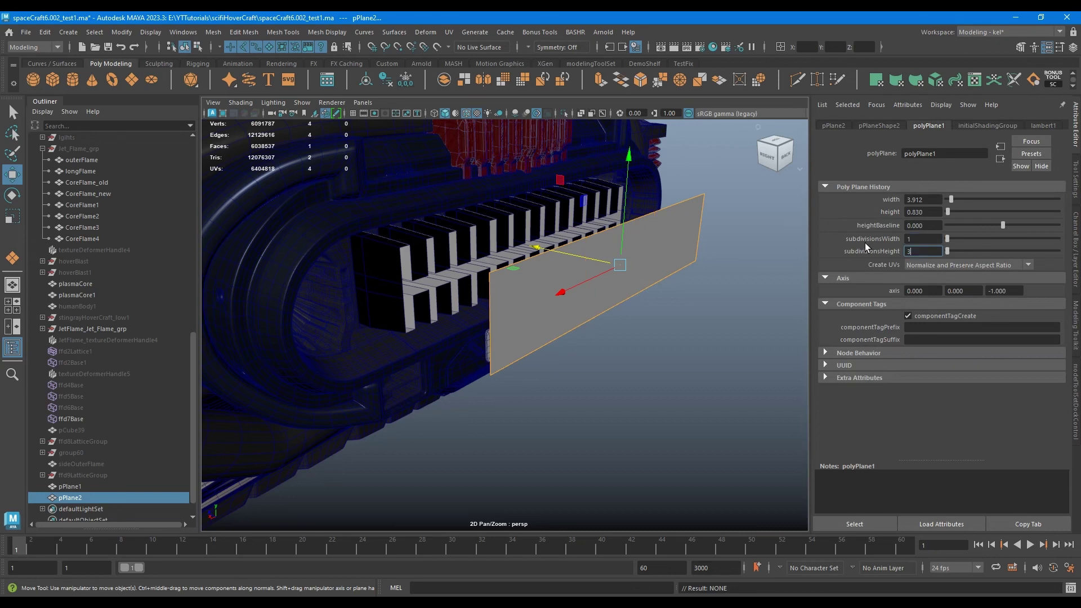
key("Return")
left_click_drag(972, 237, 991, 237)
Select pPlane2's border edges and try width subdivisions of 39 and 47
right_click_drag(614, 239, 614, 192)
double_click(578, 240)
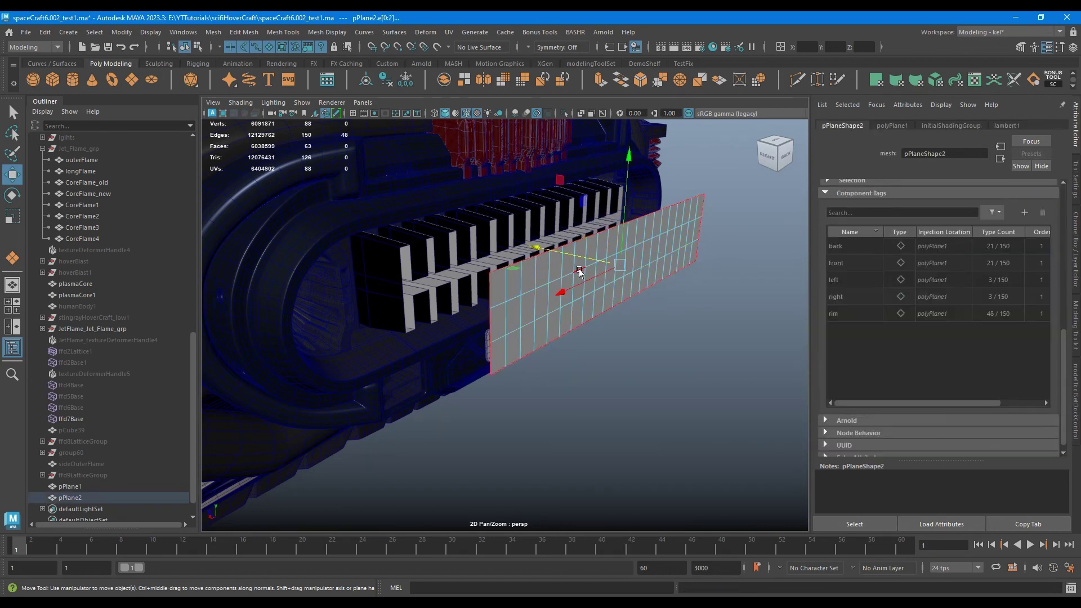
left_click_drag(651, 272, 582, 271, "alt")
left_click(890, 126)
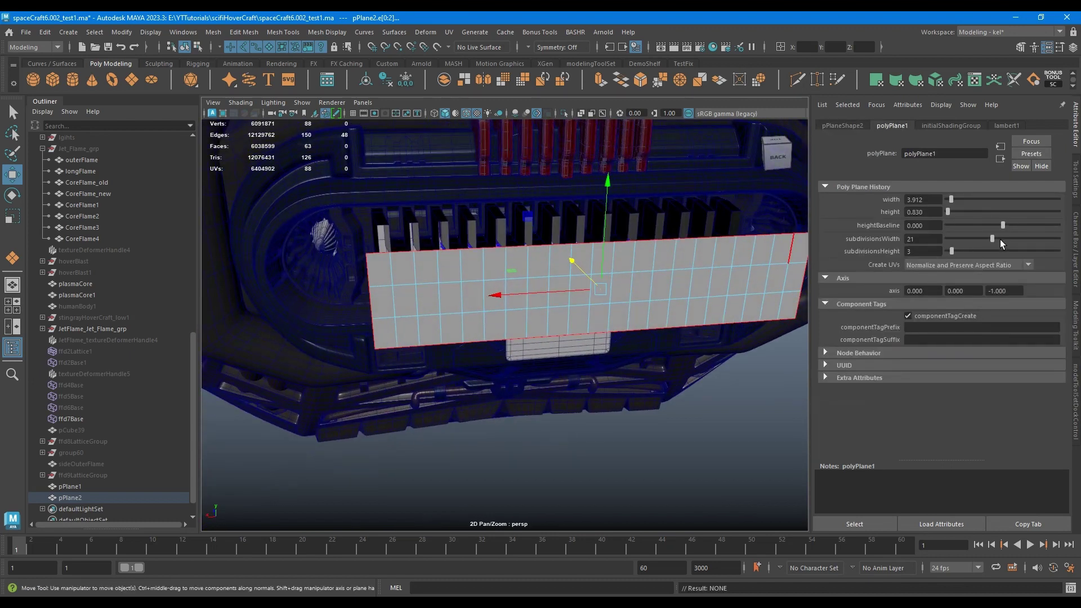
left_click_drag(1000, 241, 1033, 239)
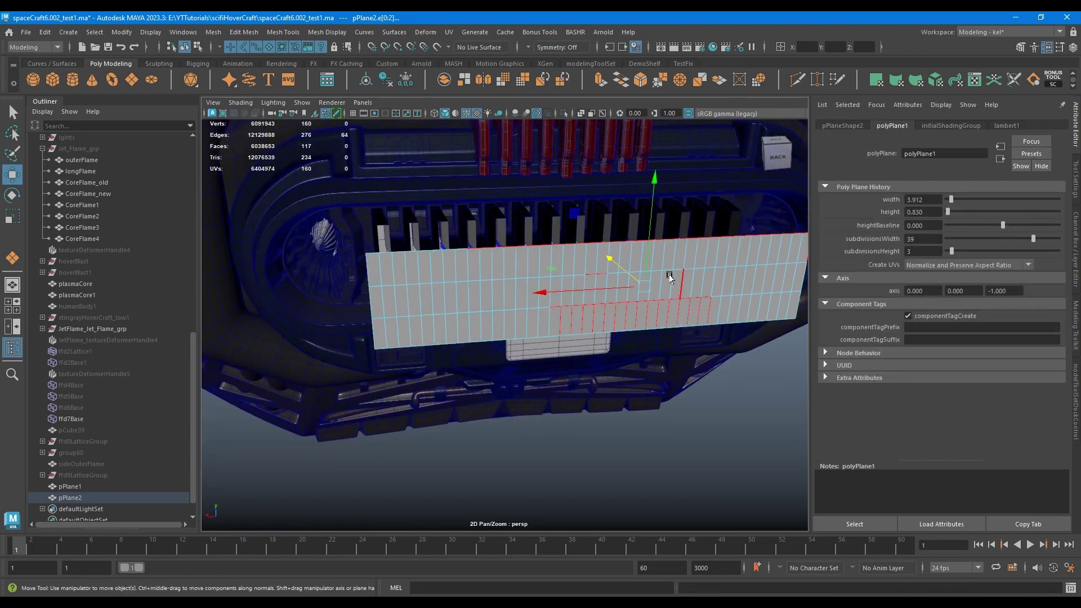
left_click_drag(628, 255, 640, 236, "alt")
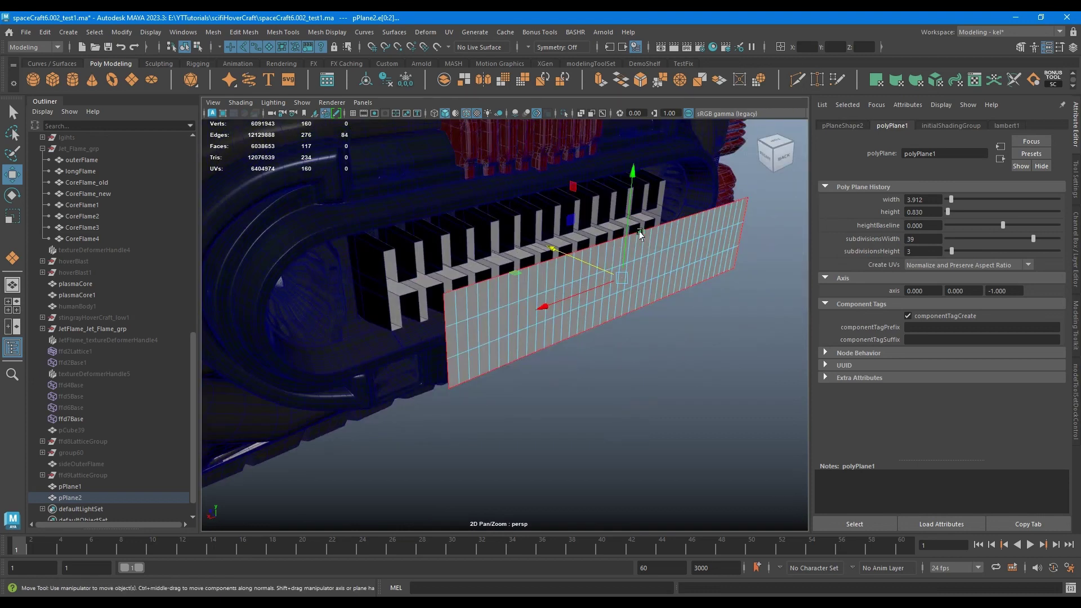
left_click_drag(1033, 238, 1050, 238)
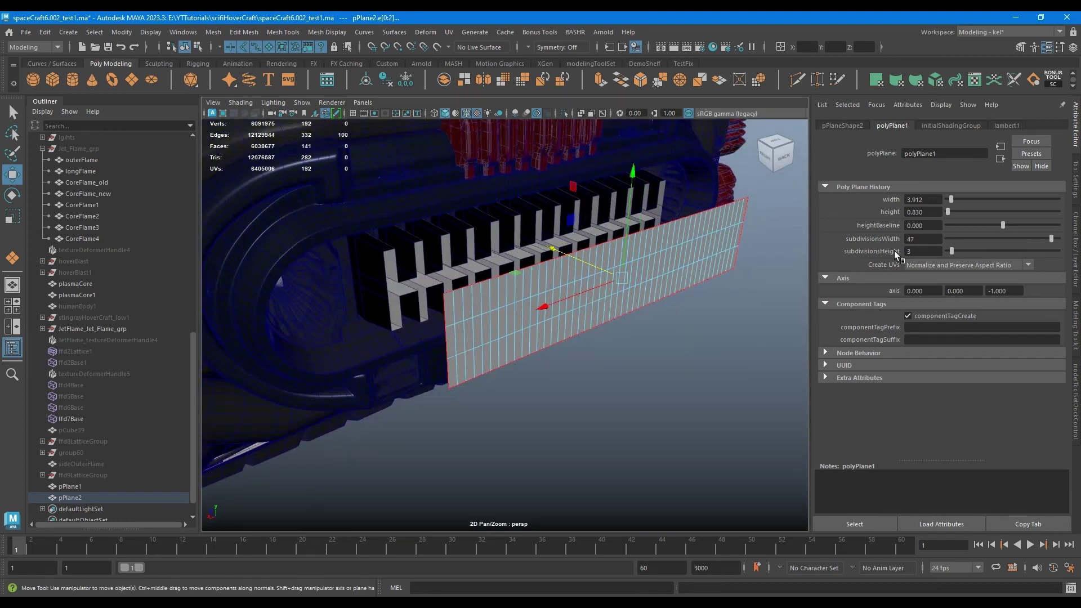
Select pPlane1's border edges to check how many there are
left_click(733, 301)
left_click(441, 241)
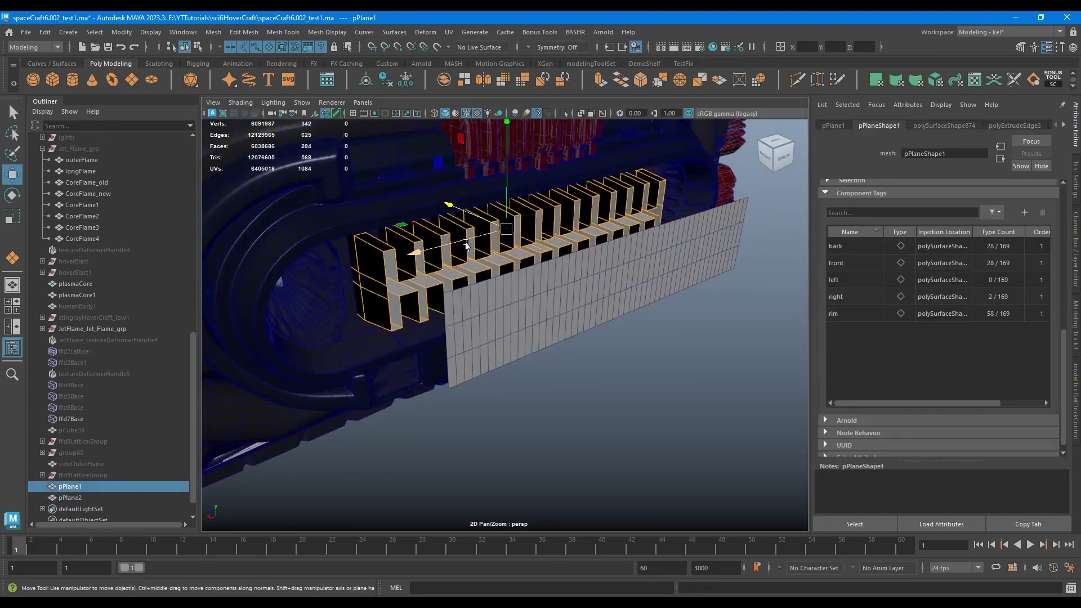
right_click_drag(468, 239, 468, 209)
double_click(385, 251)
right_click_drag(569, 253, 608, 238)
Try 68 width subdivisions on pPlane2 and select its border edges for an edge count
left_click(647, 270)
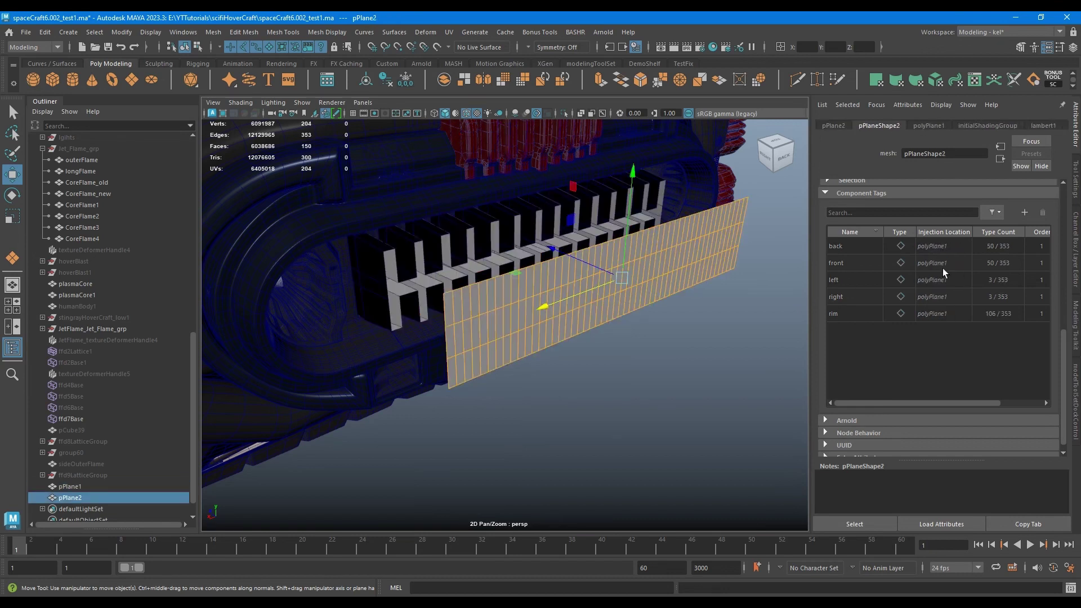
left_click_drag(957, 240, 1033, 238, "ctrl")
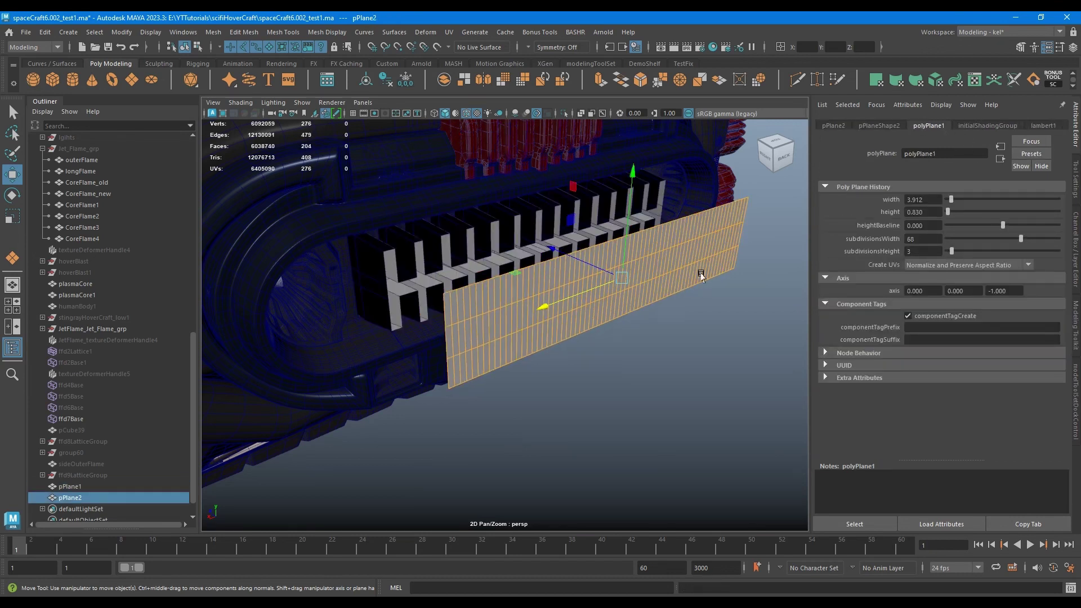
right_click_drag(624, 241, 622, 213)
double_click(569, 250)
left_click(896, 130)
Try 64 and 62 width subdivisions on pPlane2, comparing its border edge count with pPlane1's
left_click_drag(925, 240, 831, 227)
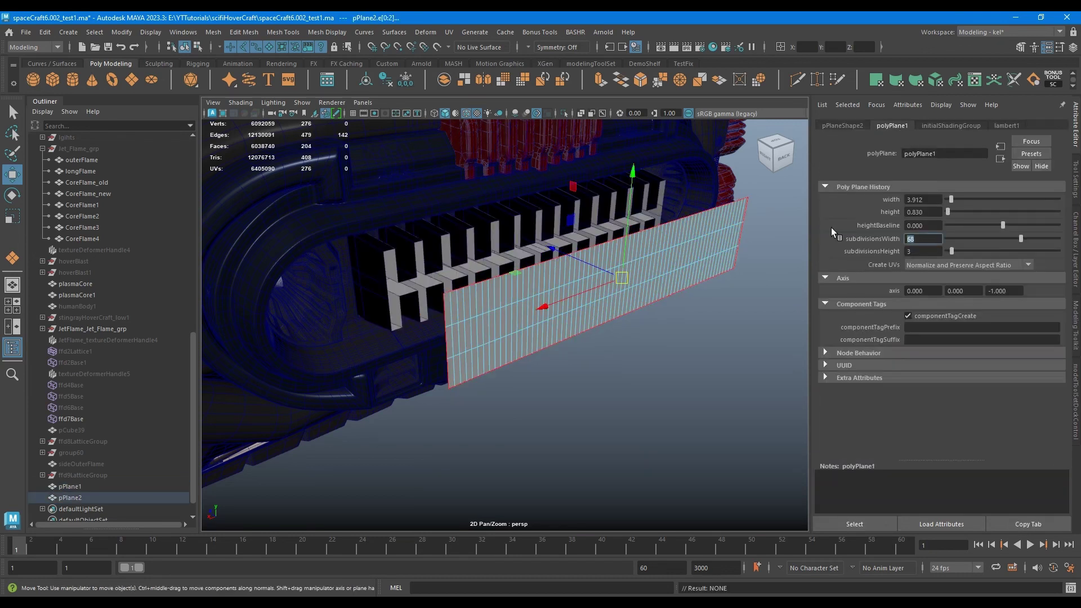
type("64")
key("Return")
double_click(539, 263)
left_click_drag(925, 240, 822, 225)
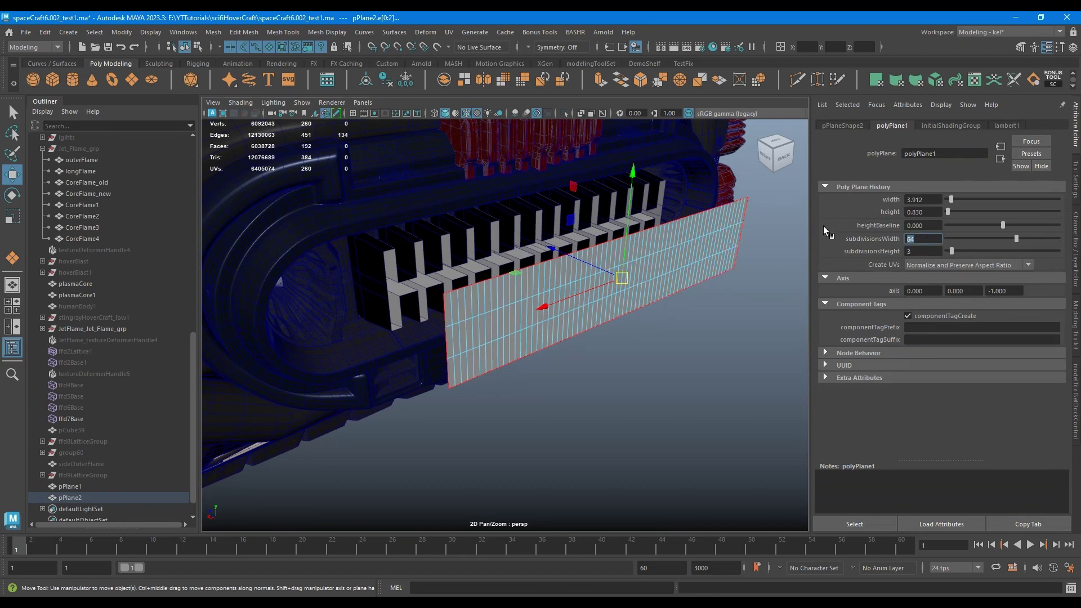
type("62")
key("Return")
double_click(477, 285)
double_click(507, 276)
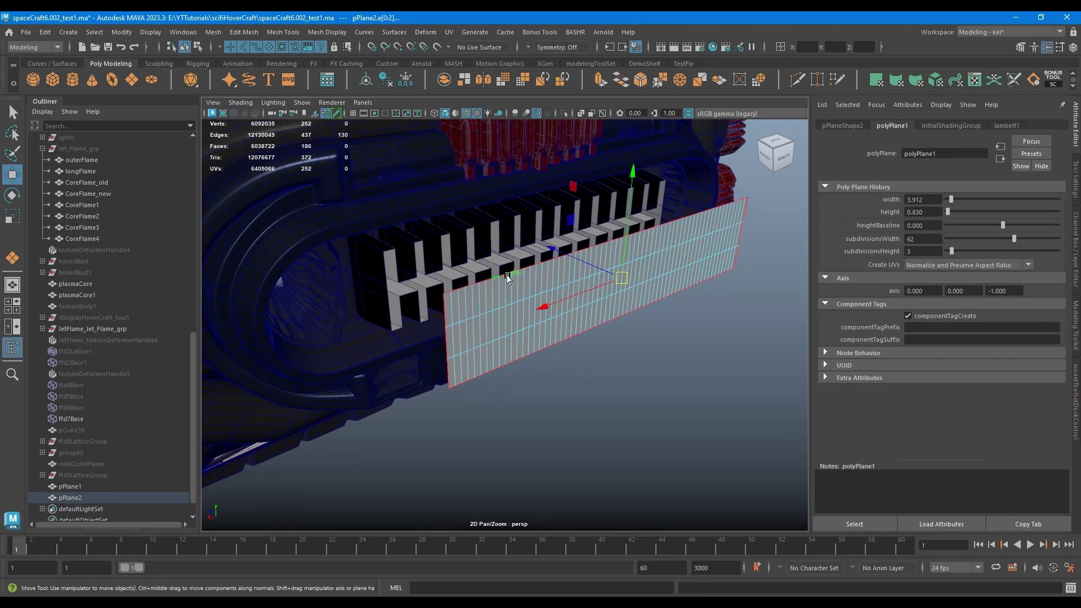
Lower pPlane2's width subdivisions to 58 and finally to 54 to match pPlane1's border edge count
type("58")
key("Return")
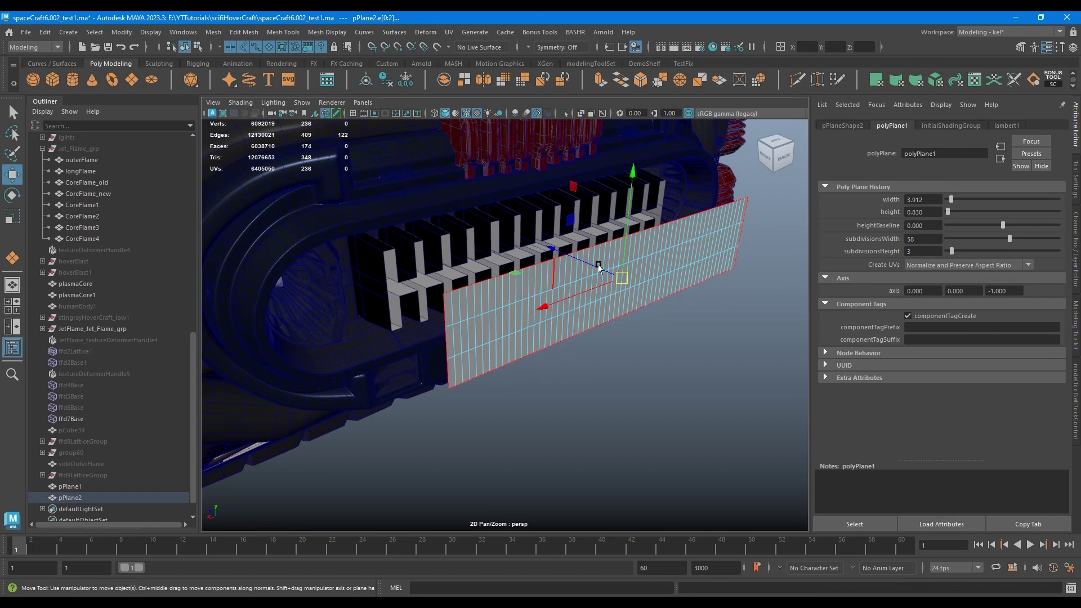
type("54")
key("Return")
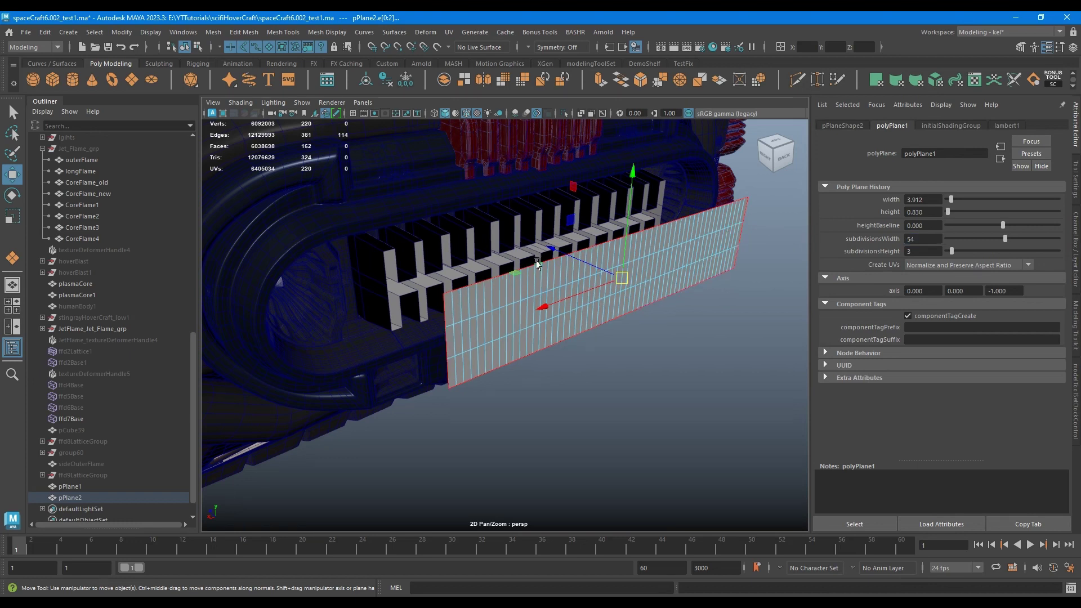
Return pPlane2 to object mode, scale it down and move it farther out behind the grill
left_click_drag(582, 295, 649, 283, "alt")
right_click_drag(649, 284, 699, 223)
key("r")
left_click_drag(698, 224, 547, 357, "alt")
key("w")
left_click_drag(555, 270, 561, 374, "alt")
left_click_drag(561, 373, 528, 311, "alt")
key("r")
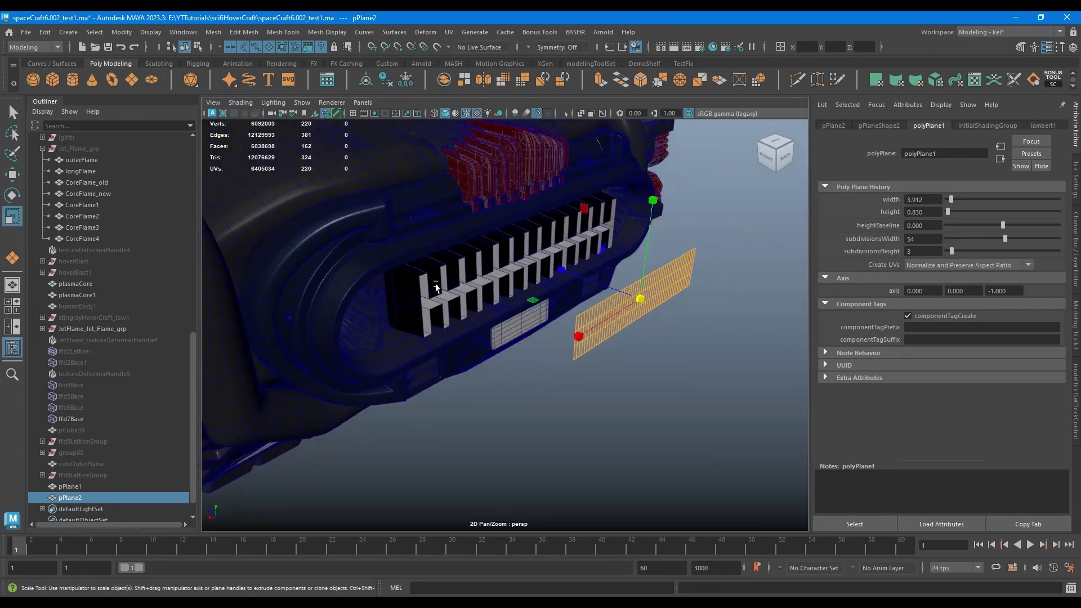
Reverse the face normals of pPlane1
left_click(437, 288)
left_click(326, 32)
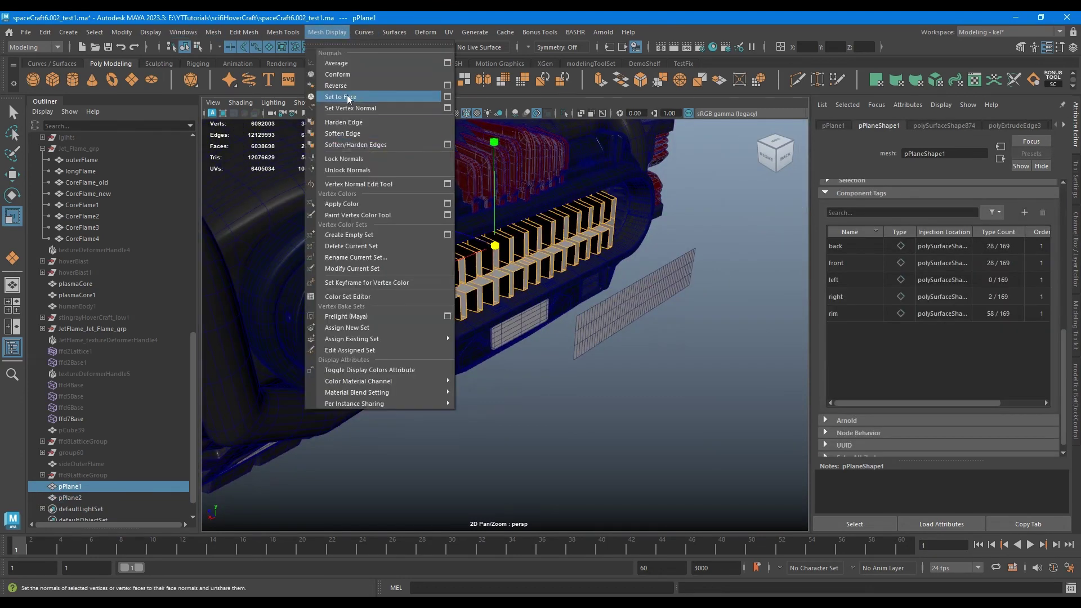
left_click(349, 97)
left_click(716, 330)
Combine pPlane1 and pPlane2 into a single mesh and delete its construction history
left_click(585, 248)
left_click(647, 300, "shift")
right_click_drag(679, 272, 653, 511, "shift")
left_click(380, 83)
Select the border edges of the grill block and the small rear plane and bridge them
right_click_drag(670, 286, 670, 247)
left_click(496, 256)
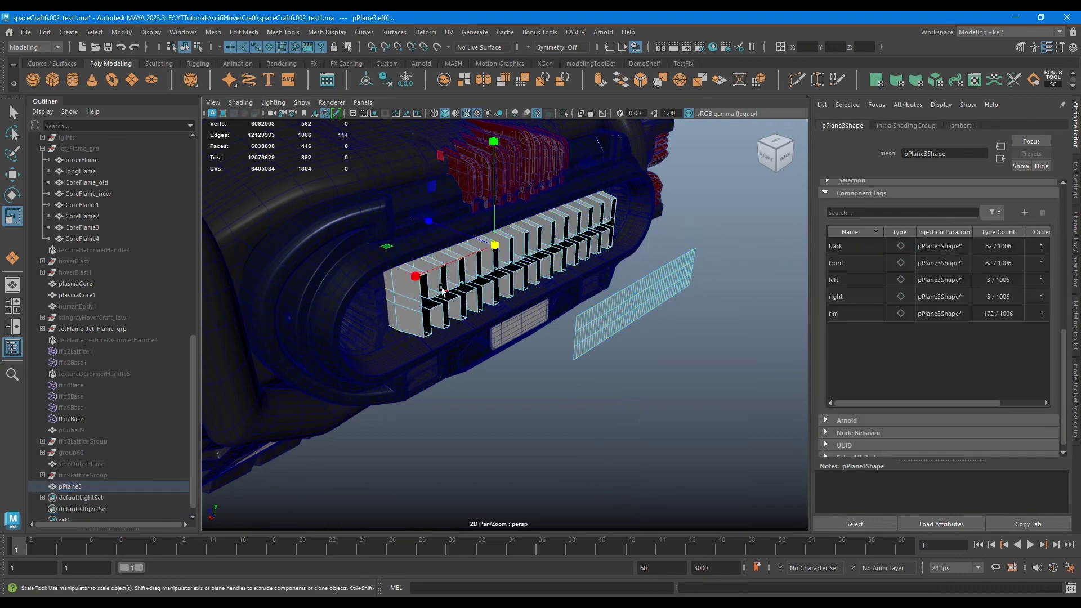
left_click(487, 288, "shift")
double_click(456, 287, "shift")
double_click(609, 297, "shift")
right_click_drag(738, 291, 735, 430, "shift")
Set the bridge's curve type to Blend and its divisions to 5
left_click_drag(614, 361, 727, 307, "alt")
scroll(530, 309, "up", 4)
left_click(764, 373)
left_click(784, 391)
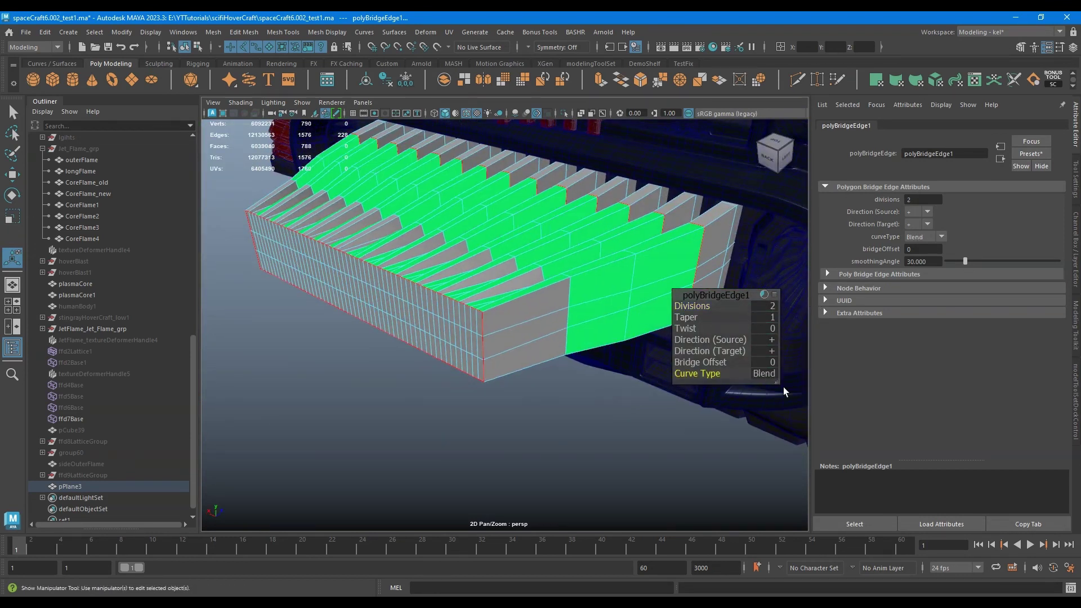
left_click_drag(382, 313, 593, 283, "alt")
left_click_drag(709, 306, 726, 307)
left_click_drag(572, 277, 602, 289, "alt")
scroll(603, 289, "down", 4)
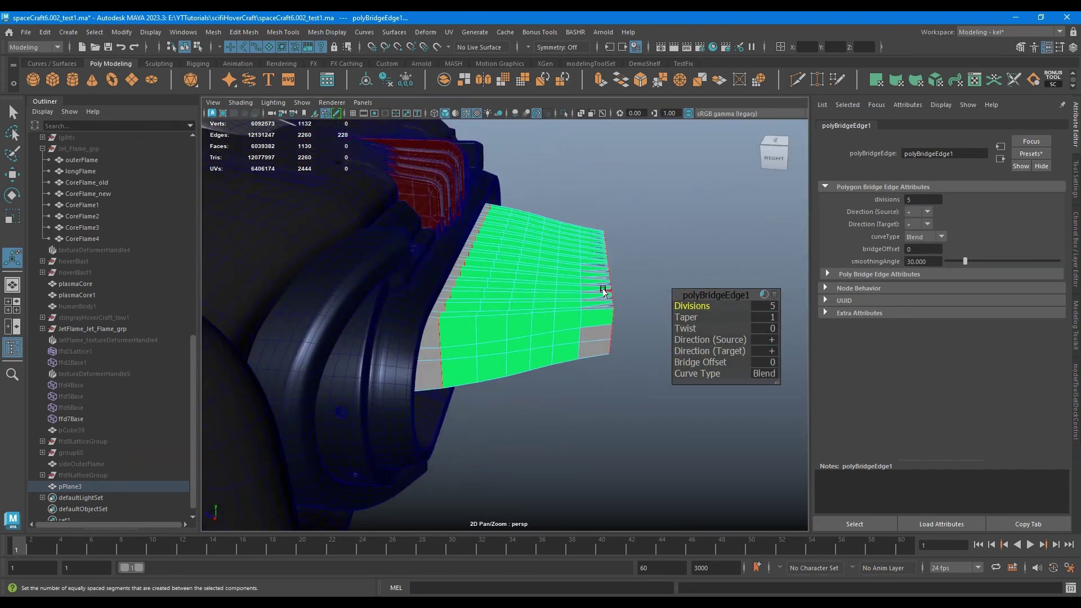
Return the bridged mesh to object mode and assign the existing lambert1 material to it
key("w")
key("F8")
right_click_drag(578, 217, 621, 527)
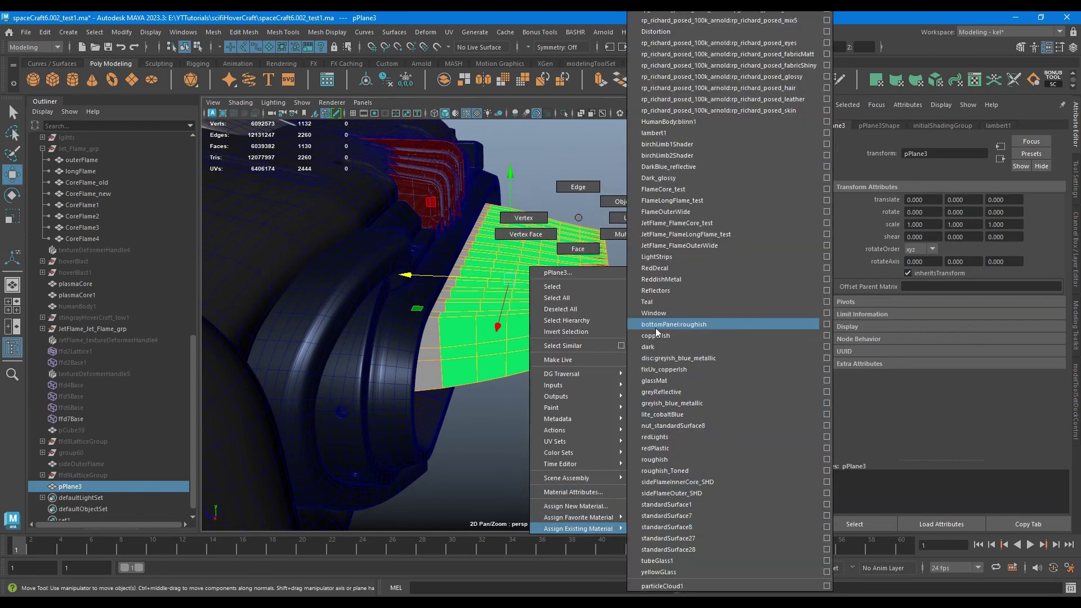
left_click(654, 133)
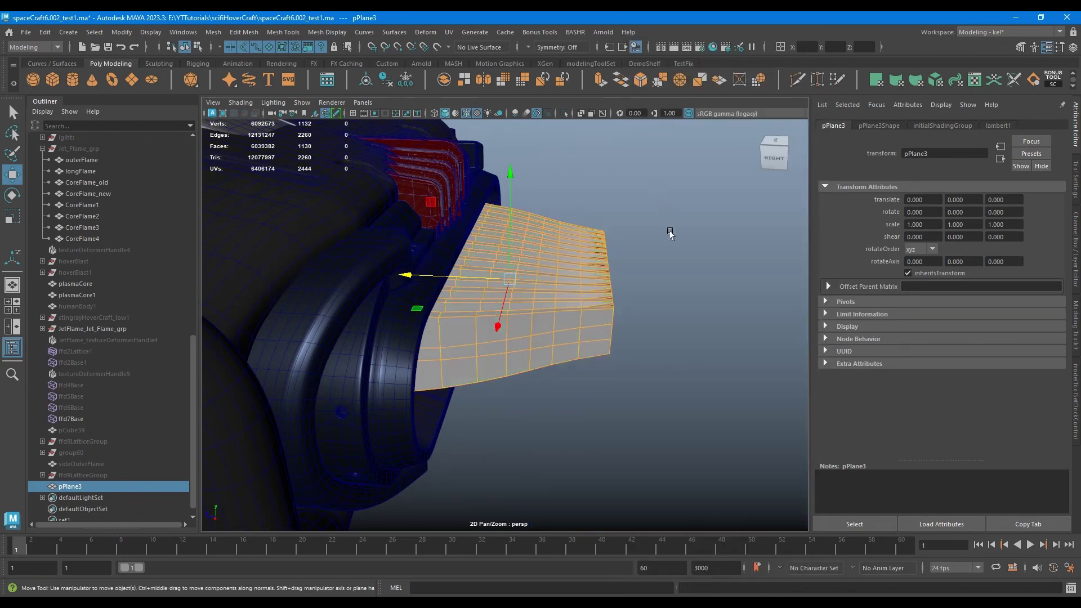
left_click(682, 273)
Select all vertices of pPlane3's small end plane from the side and adjust their scale
left_click_drag(683, 273, 582, 330, "alt")
left_click(560, 316)
right_click_drag(590, 326, 535, 325)
left_click_drag(658, 418, 352, 354)
left_click_drag(510, 341, 575, 149, "alt")
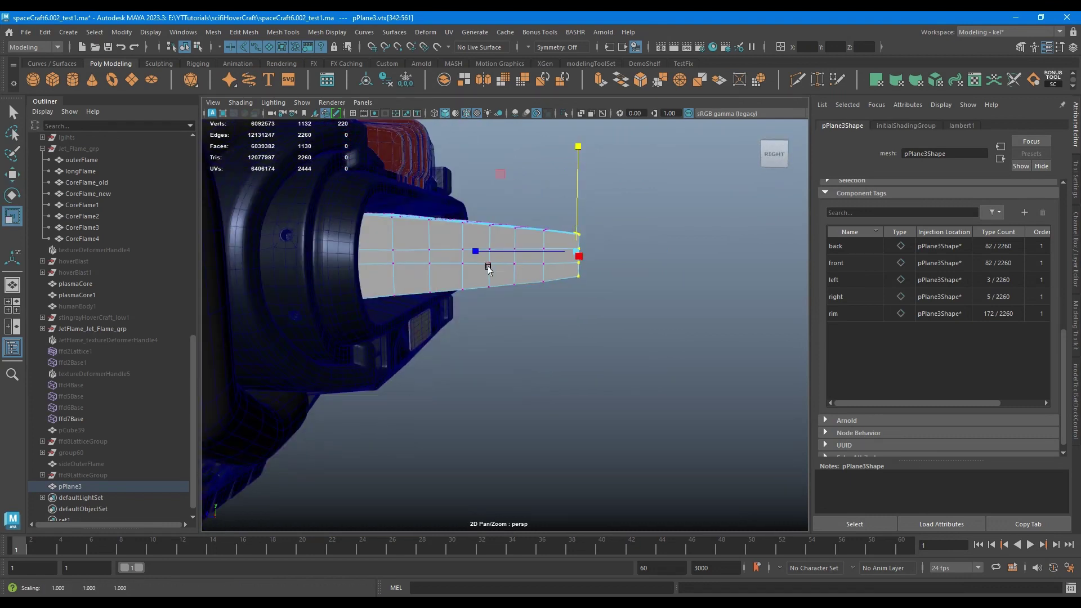
left_click_drag(521, 252, 562, 343, "alt")
key("r")
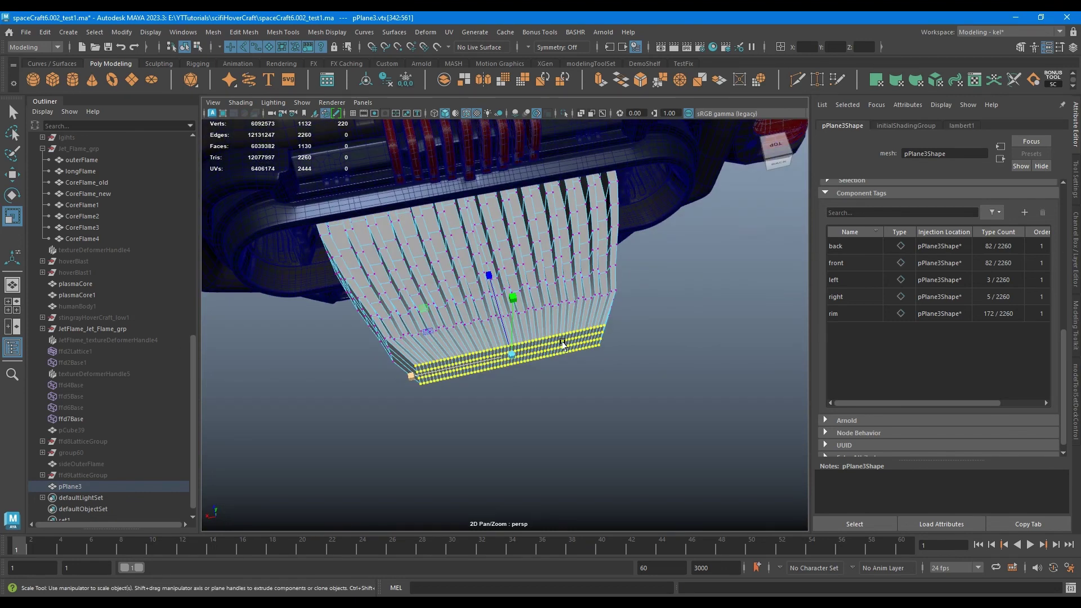
Grow the end vertex selection and repeatedly apply Average Vertices to round off the flame's end
key("shift+period")
key("g")
left_click_drag(618, 295, 578, 381, "alt")
key("shift+period")
key("g")
key("w")
key("shift+comma")
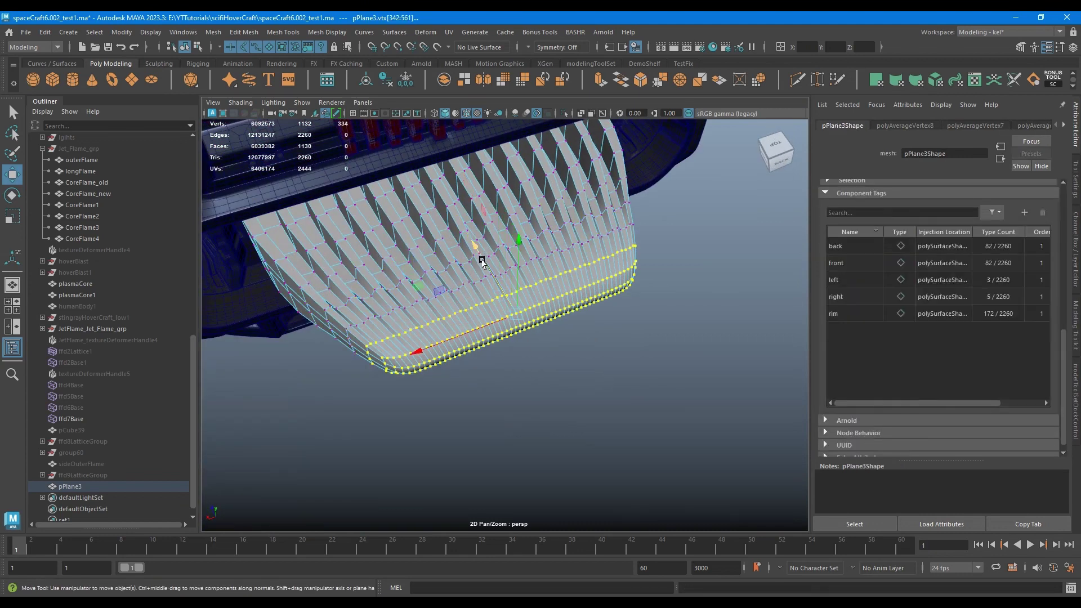
Move the flame's end vertices farther backward along Z and scale them narrower along X
left_click_drag(482, 262, 527, 339)
left_click_drag(528, 339, 504, 402, "alt")
key("r")
left_click_drag(387, 430, 429, 428)
left_click_drag(526, 408, 603, 475, "alt")
left_click_drag(344, 397, 344, 397)
left_click_drag(344, 397, 497, 386, "alt")
Insert three edge loops around the flame's bridged section with Multi-Cut
key("ctrl+shift+x")
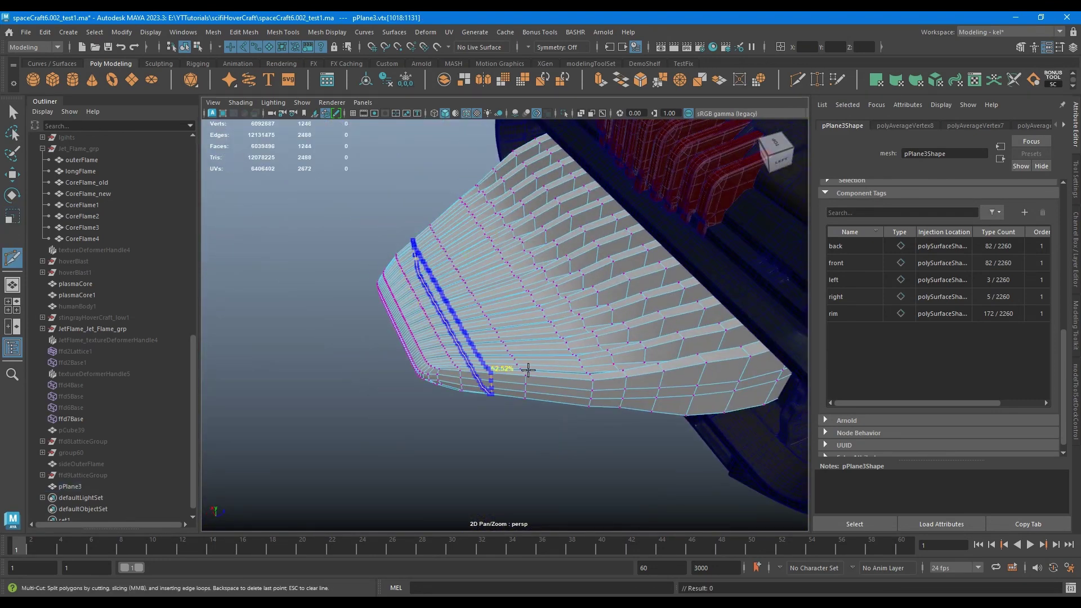
left_click(527, 371, "ctrl")
left_click(556, 373, "ctrl")
key("F8")
Select the flame's vertices from its middle section to the tip in side view and adjust their scale
left_click_drag(469, 295, 664, 294, "alt")
key("alt+F9")
key("F9")
left_click_drag(585, 270, 613, 366, "alt")
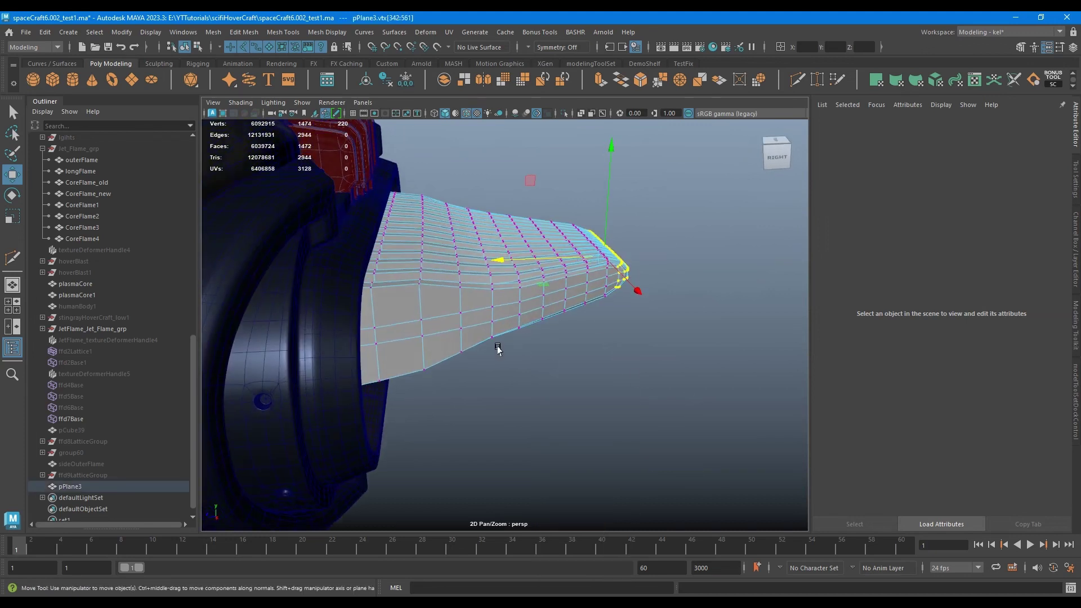
right_click_drag(498, 348, 452, 331)
left_click_drag(679, 379, 432, 186, "alt")
left_click_drag(495, 221, 552, 219, "alt")
key("r")
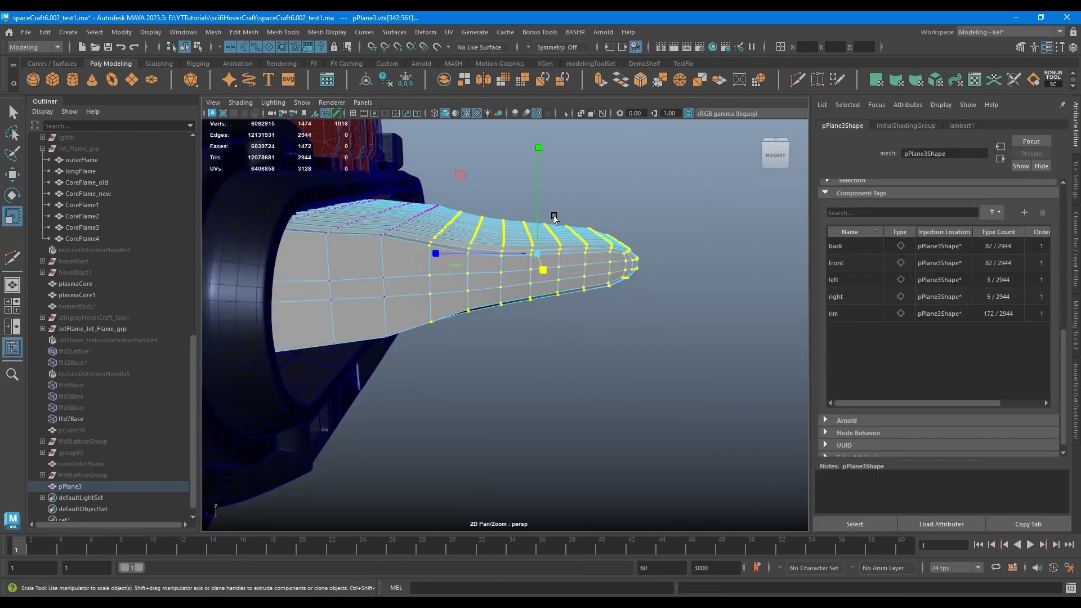
key("w")
Scale progressively smaller vertex groups toward the tip vertically to even out the flame's side profile
left_click_drag(438, 361, 448, 213, "alt")
left_click_drag(563, 151, 562, 141)
left_click_drag(532, 315, 457, 194, "alt")
left_click_drag(574, 151, 575, 148)
left_click_drag(574, 148, 600, 225, "alt")
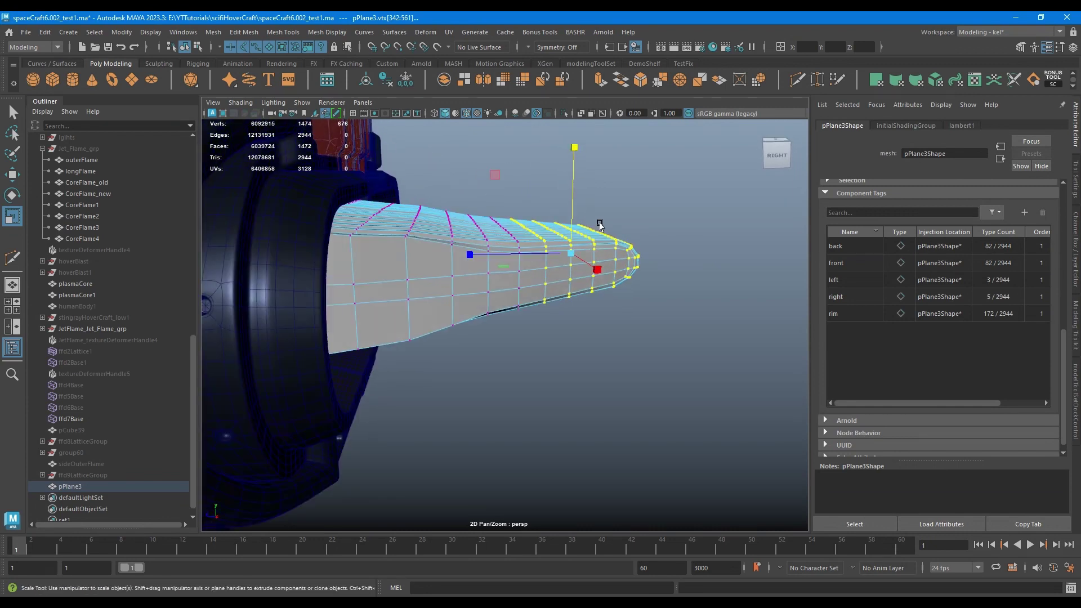
Select an edge loop around the flame near the grill and apply Edit Edge Flow to it
right_click_drag(380, 271, 390, 248)
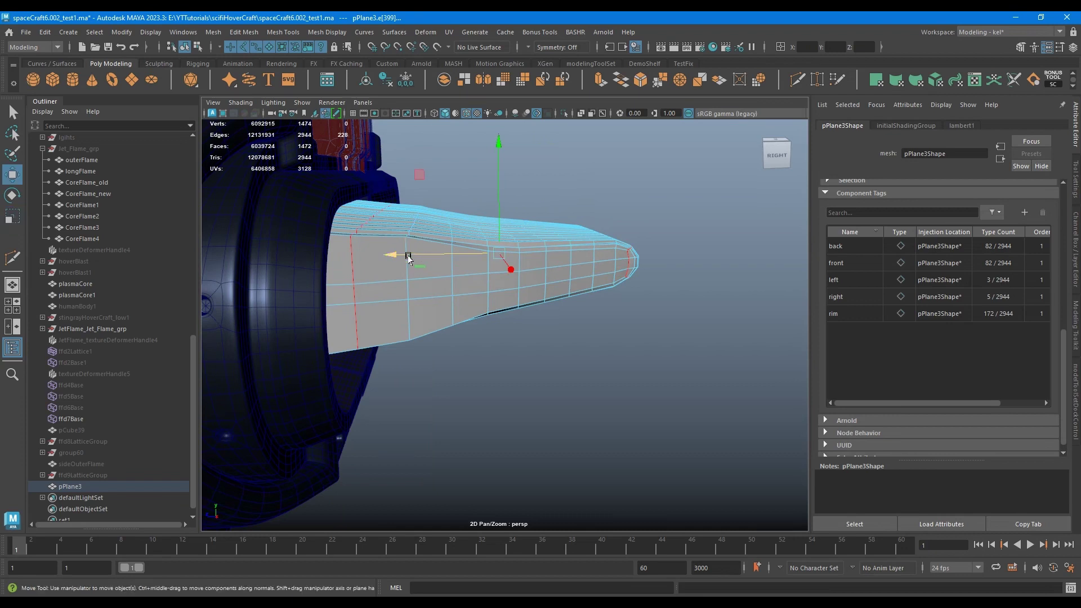
left_click_drag(450, 247, 499, 289, "alt")
double_click(544, 277)
right_click_drag(559, 274, 557, 391, "shift")
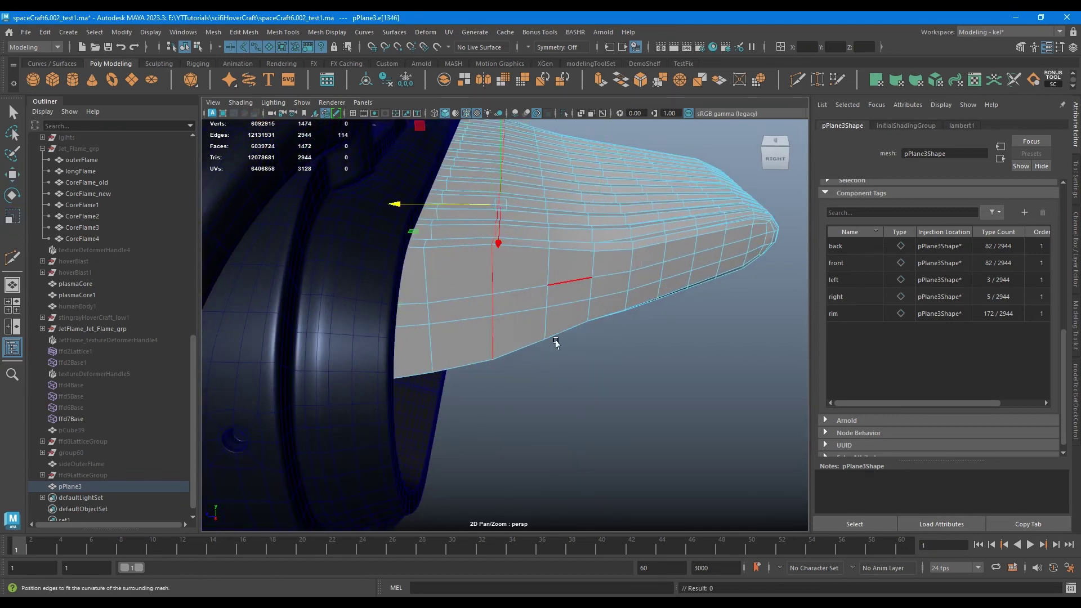
Apply Edit Edge Flow to successive edge loops along the flame toward its tip and return the mesh to object mode
double_click(592, 266)
key("g")
double_click(629, 262)
key("g")
double_click(591, 270)
key("g")
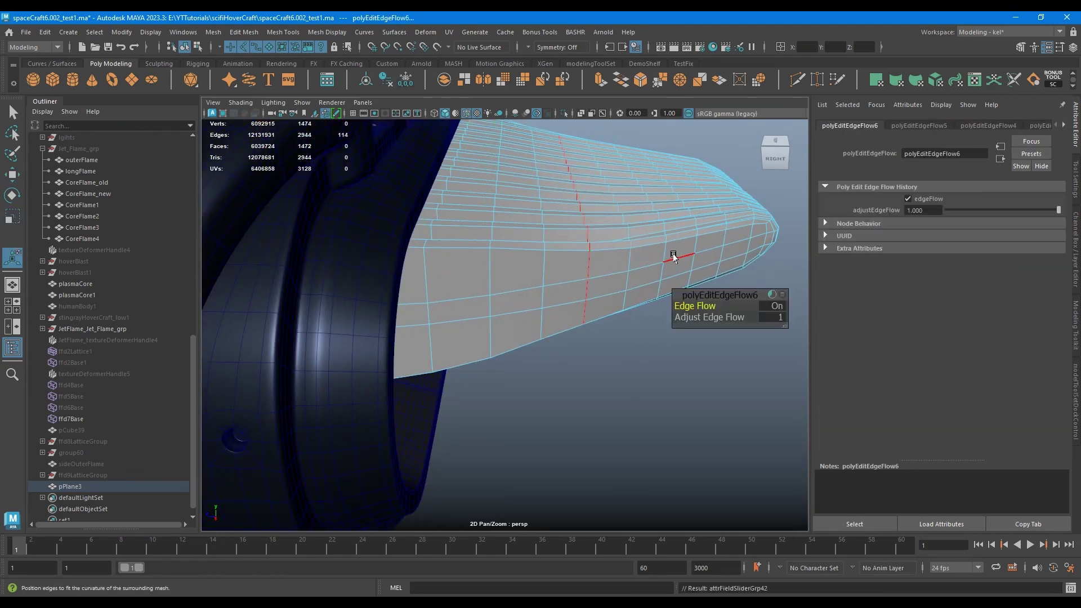
double_click(668, 257)
key("g")
left_click_drag(674, 251, 490, 258, "alt")
scroll(484, 257, "down", 6)
right_click_drag(482, 256, 526, 229)
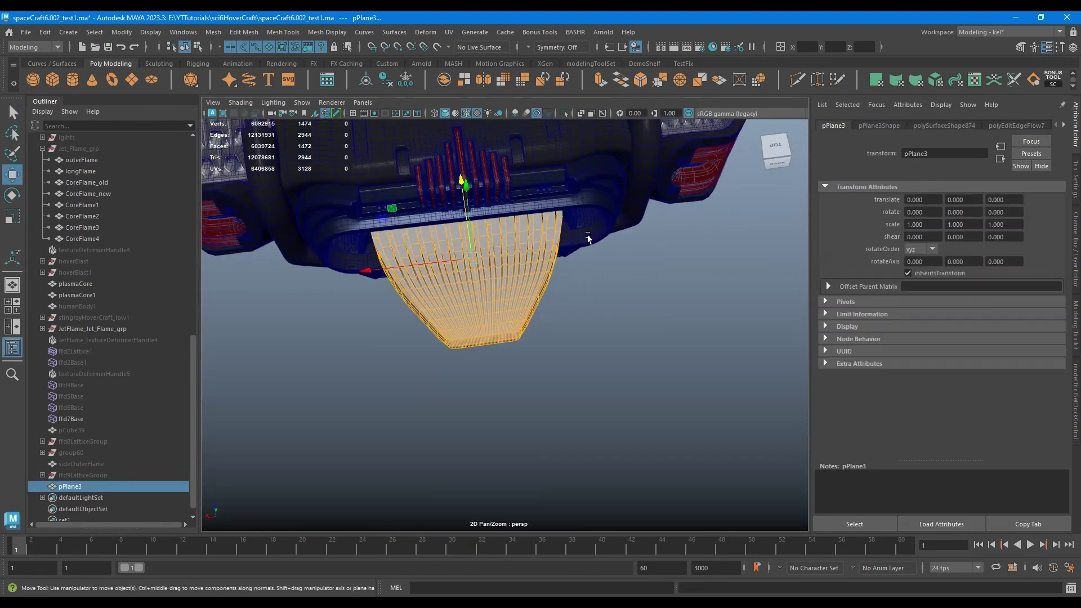
Isolate the flame mesh and select its vertices from just beyond the grill end to the tip
left_click_drag(586, 237, 664, 243, "alt")
left_click_drag(411, 247, 507, 213, "alt")
left_click(564, 114)
left_click(639, 246)
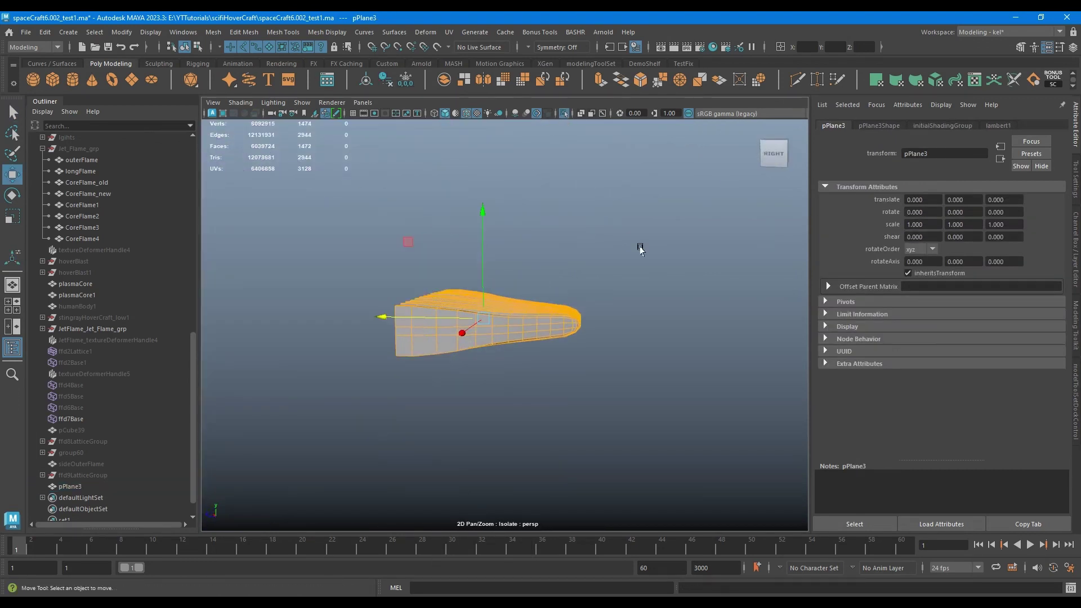
left_click_drag(624, 256, 538, 314, "alt")
scroll(541, 314, "up", 2)
left_click(540, 314)
left_click_drag(555, 244, 519, 288, "alt")
right_click_drag(518, 285, 473, 285)
left_click_drag(286, 221, 608, 386)
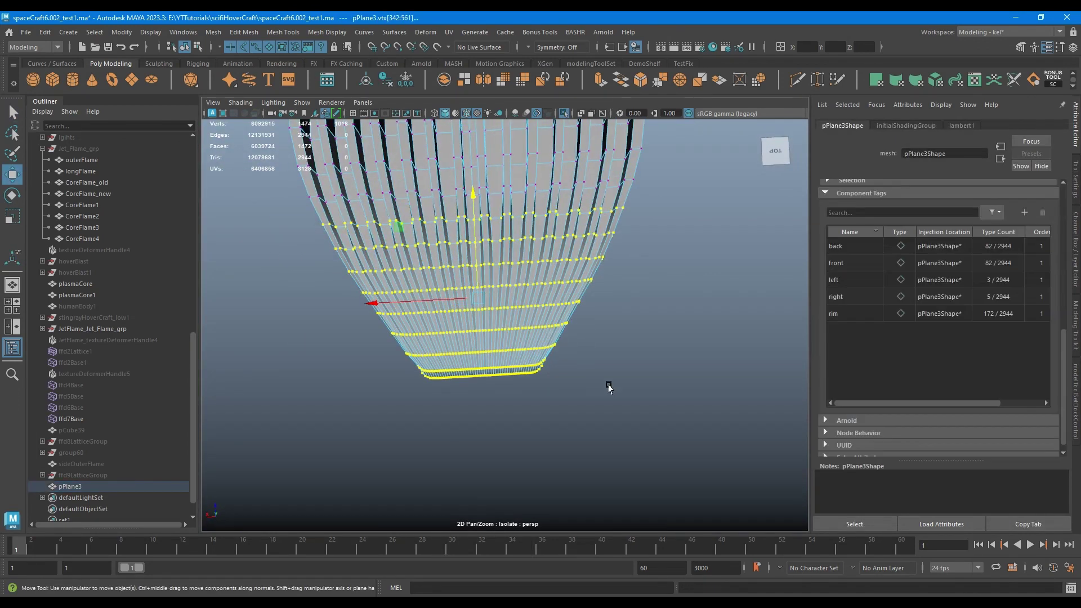
left_click_drag(510, 332, 597, 267, "alt")
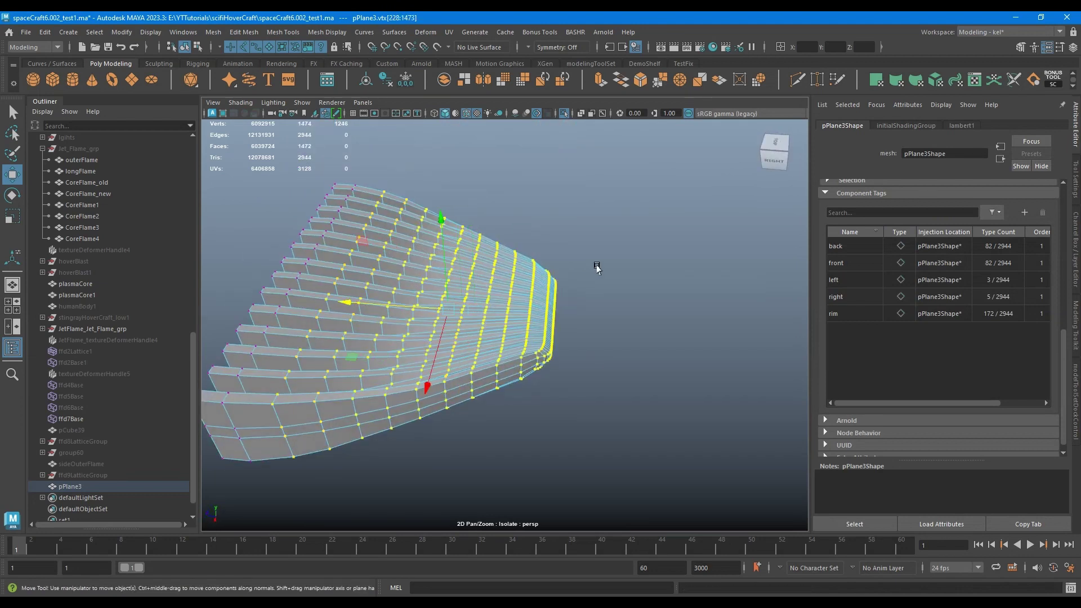
Try smoothing the selected flame vertices with a Delta Mush deformer at displacement 0, and undo the deformer adjustments
left_click(563, 114)
middle_click_drag(468, 325, 547, 318, "alt")
left_click_drag(547, 317, 519, 262, "alt")
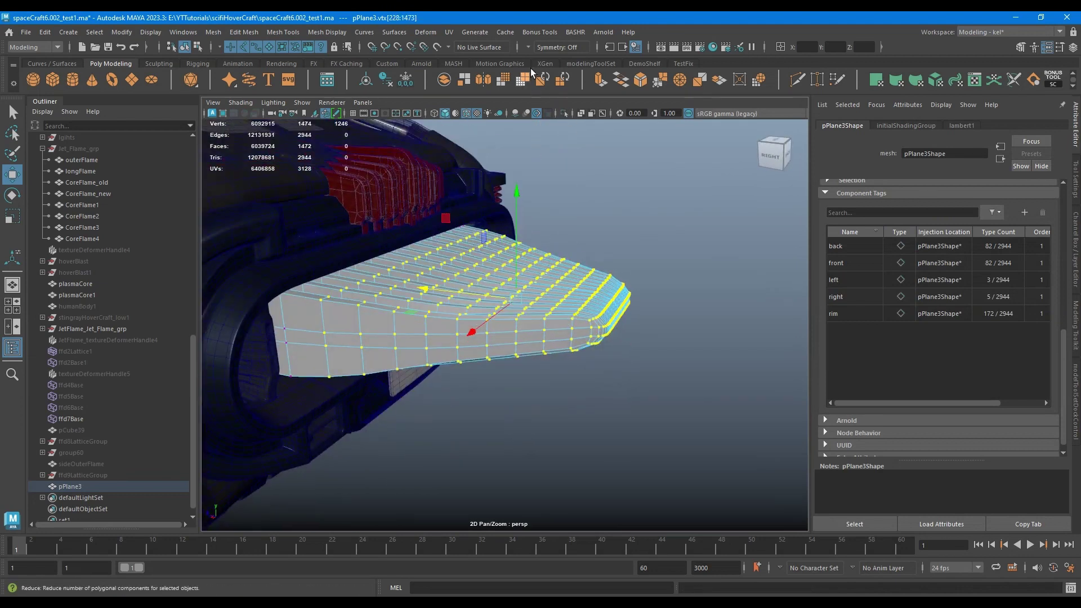
left_click(420, 33)
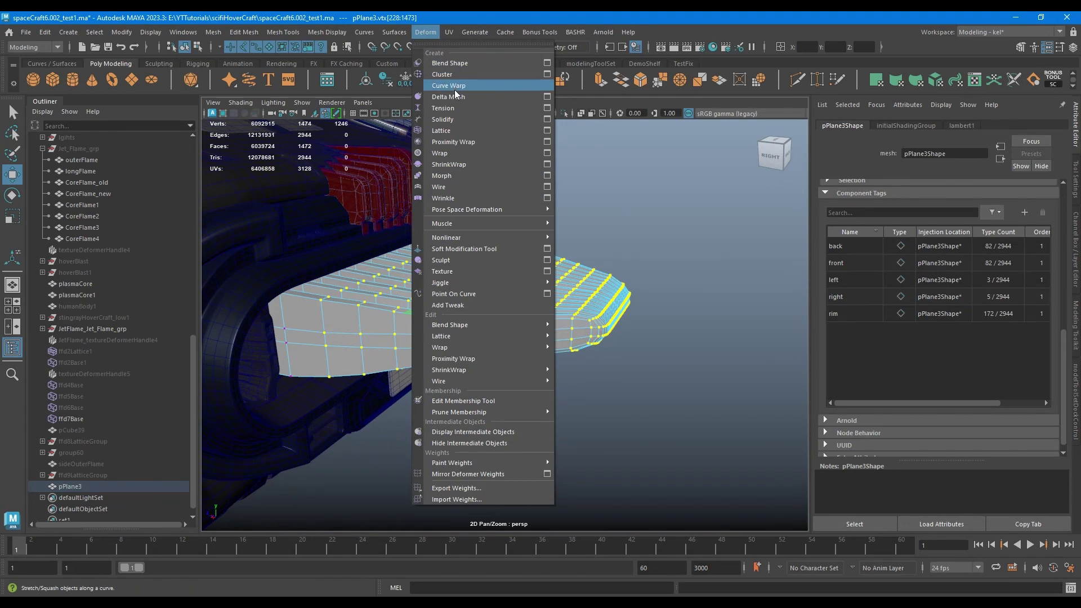
left_click(450, 97)
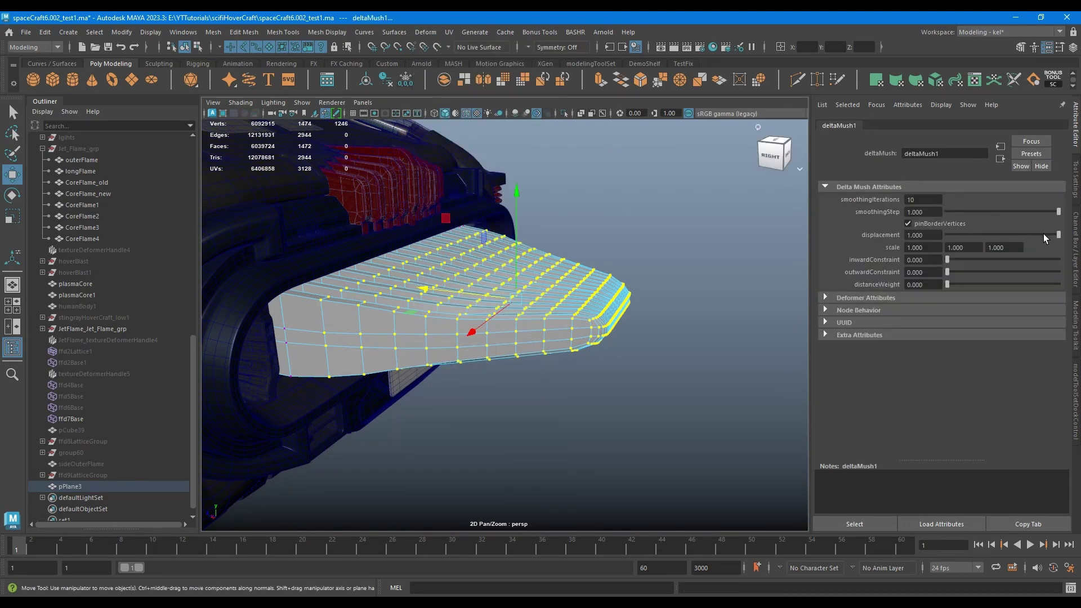
left_click_drag(1042, 234, 808, 225)
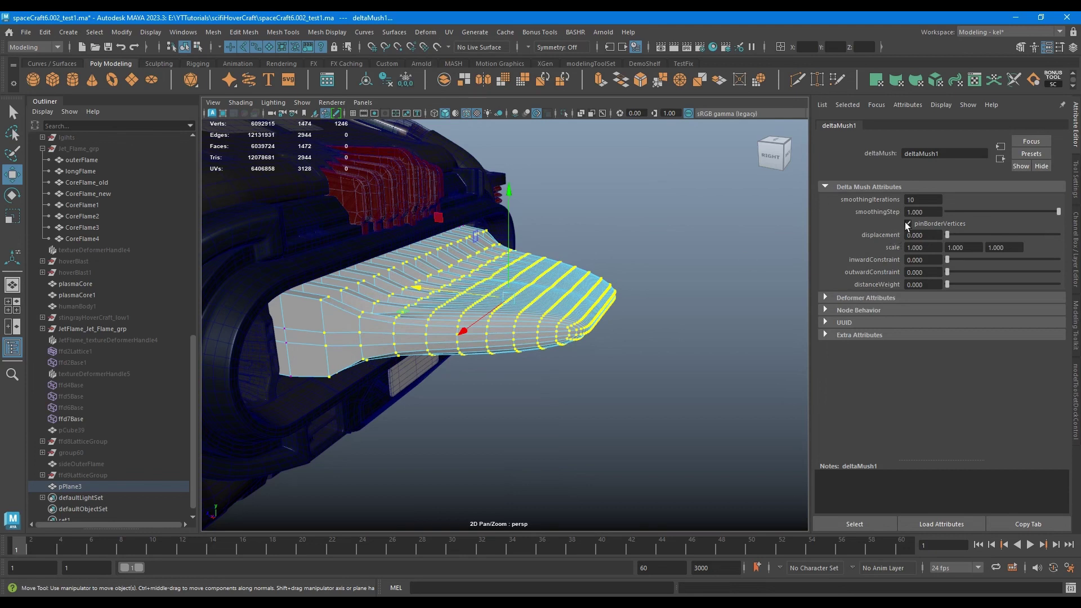
mouse_move(948, 261)
left_mouse_down()
mouse_move(1052, 265)
mouse_move(940, 264)
mouse_move(1012, 275)
mouse_move(934, 274)
left_mouse_up()
left_click_drag(555, 236, 569, 304, "alt")
key("ctrl+z")
key("ctrl+z")
key("ctrl+z")
key("ctrl+z")
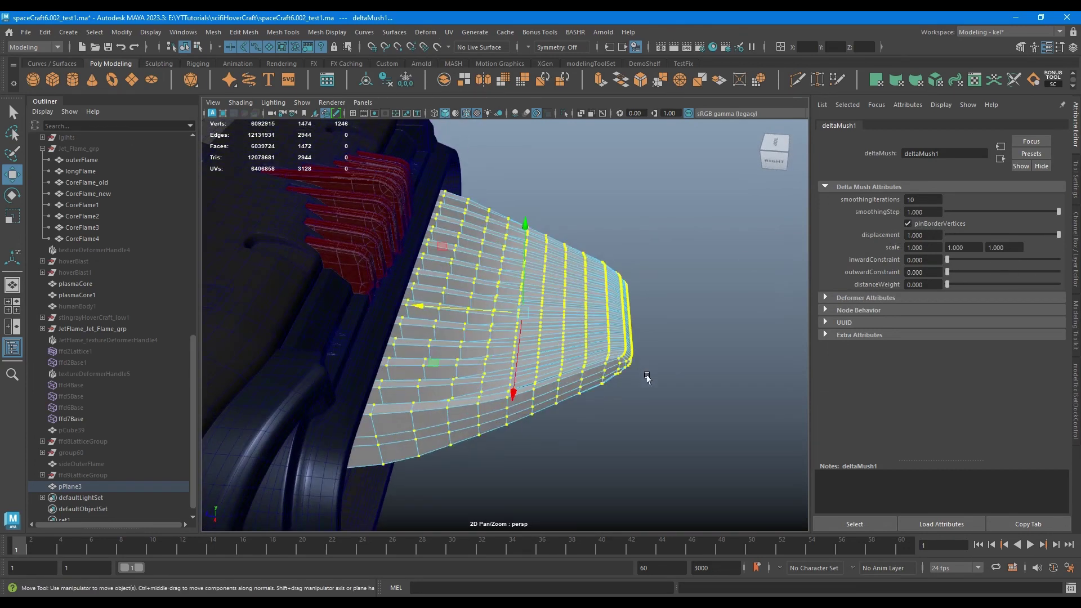
Select the flame's vertices from its middle to the tip and create a lattice deformer around them
left_click_drag(646, 377, 653, 338, "alt")
left_click_drag(754, 451, 500, 223)
left_click_drag(459, 293, 465, 251, "alt")
right_click_drag(466, 251, 484, 228)
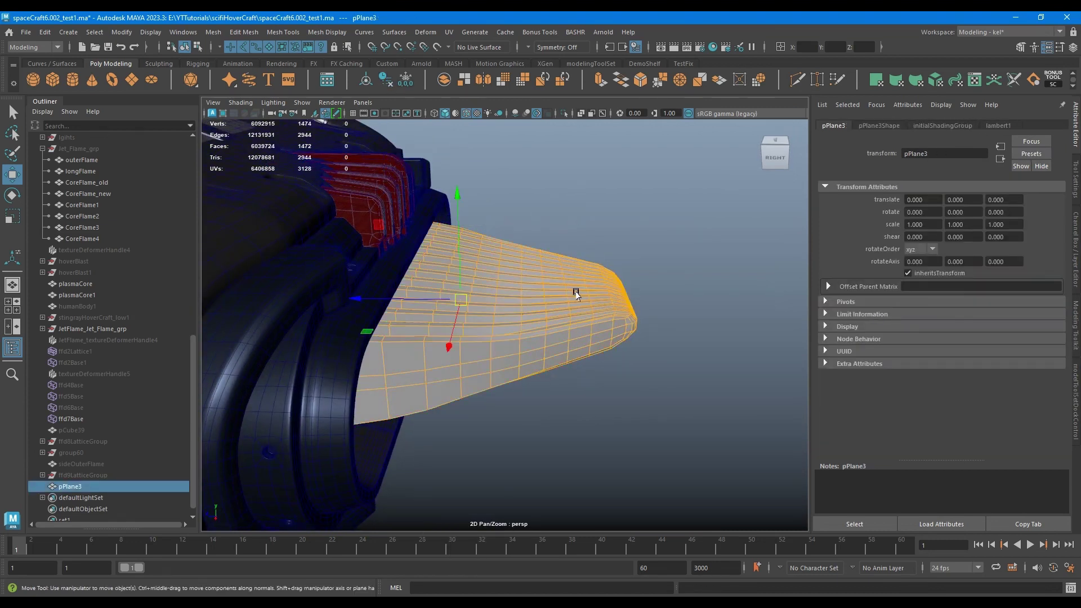
left_click_drag(575, 292, 562, 338, "alt")
right_click_drag(563, 338, 543, 327)
left_click_drag(545, 326, 636, 298, "alt")
left_click(386, 64)
left_click(643, 79)
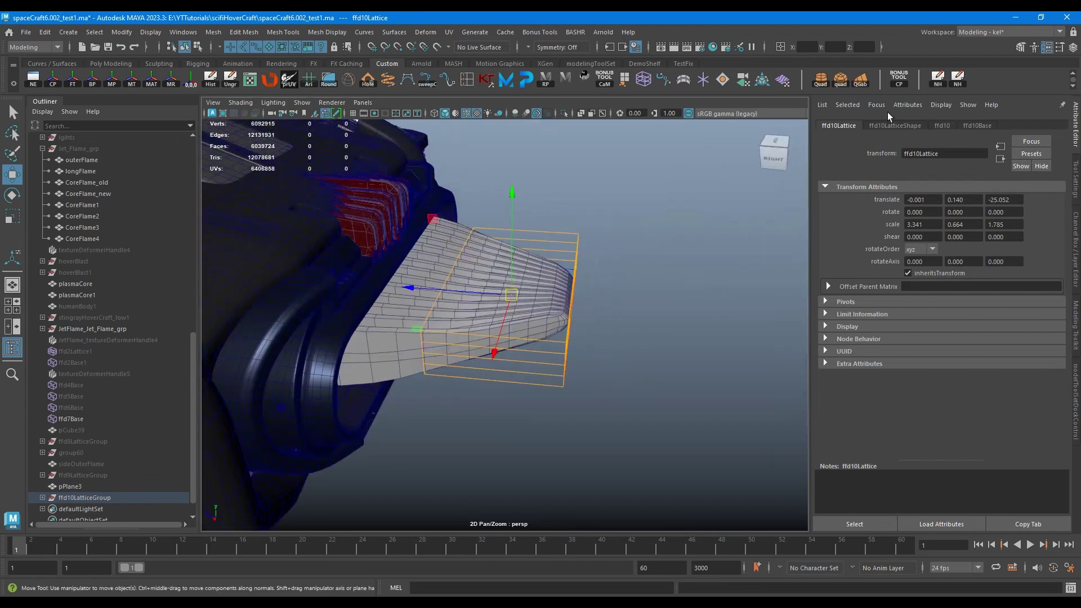
Set the flame lattice's divisions to S 3, T 2 and U 3
left_click(894, 126)
left_click(942, 125)
left_click(895, 126)
left_click_drag(921, 212, 816, 199)
type("2")
key("Return")
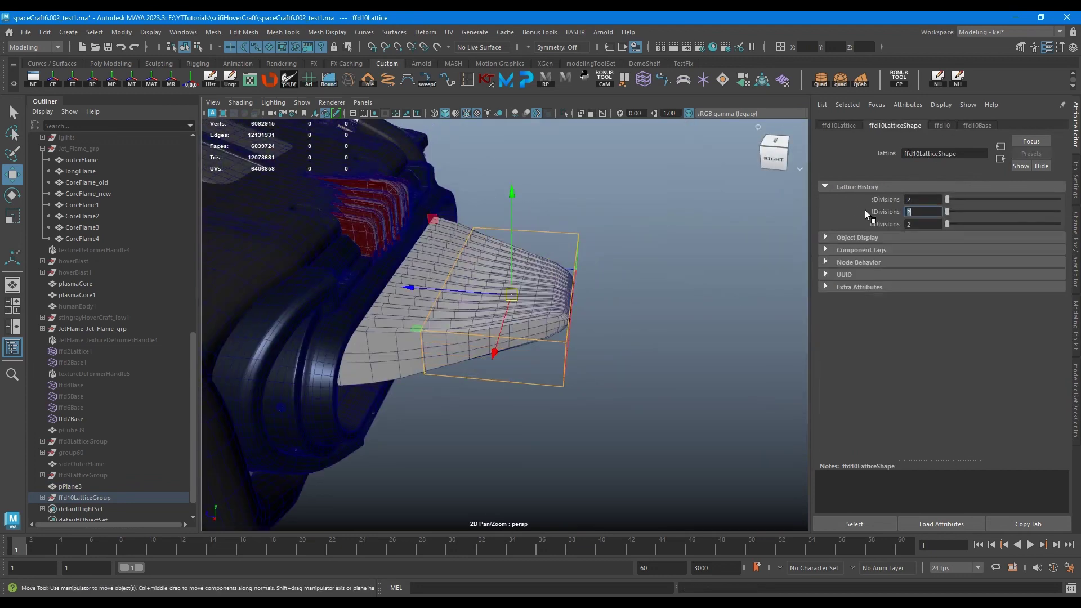
left_click_drag(920, 200, 859, 193)
type("3")
key("Tab")
key("Tab")
type("3")
key("Return")
Scale down the lattice points at the flame's tip end and move them away from the grill
right_click_drag(703, 318, 703, 278)
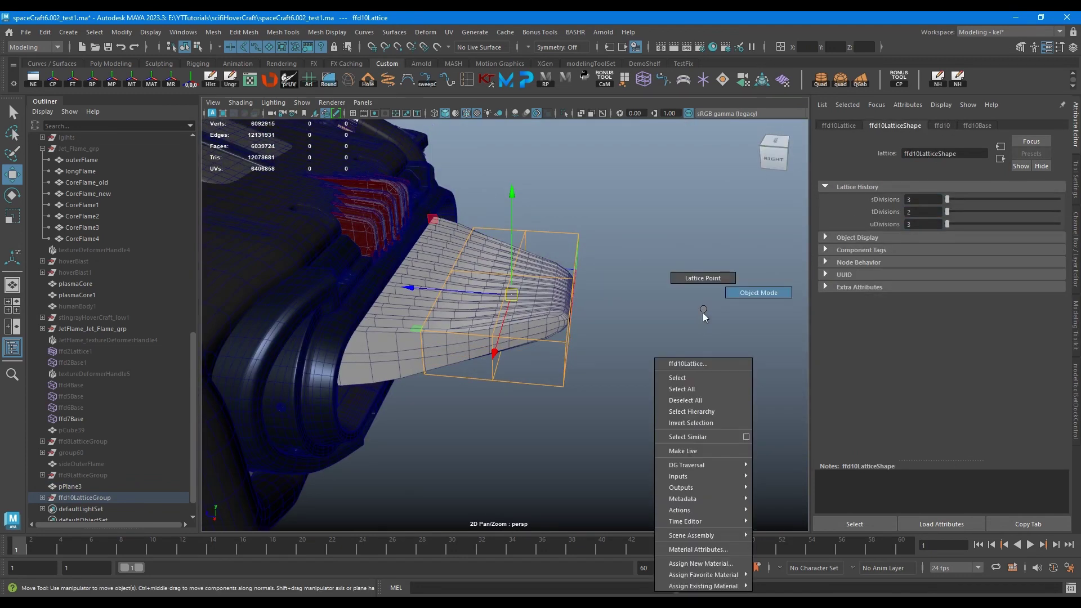
left_click_drag(611, 397, 641, 403, "alt")
left_click_drag(535, 200, 619, 402)
key("r")
left_click_drag(571, 294, 533, 291)
key("w")
left_click_drag(513, 293, 531, 294)
Adjust the lattice's middle and tip rows of points to refine the flame's taper
left_click_drag(475, 219, 538, 415)
left_click_drag(532, 282, 504, 315, "alt")
key("r")
left_click_drag(577, 332, 411, 416, "alt")
key("r")
key("w")
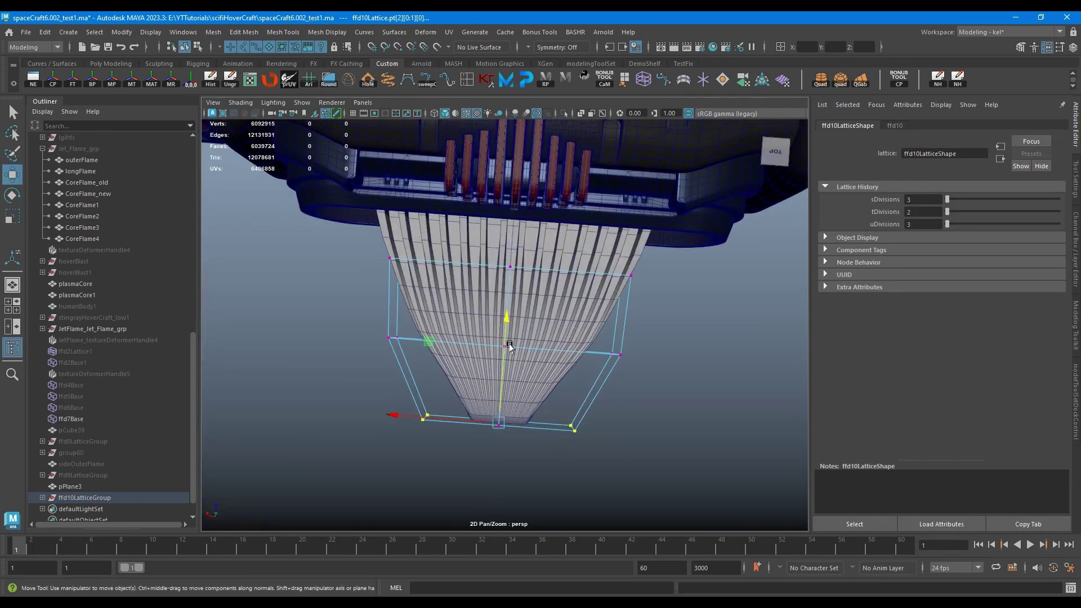
left_click_drag(508, 343, 508, 338)
Set the lattice's local influence to S 7, T 7 and U 5, and delete the flame mesh's history
left_click(559, 366)
left_click(995, 127)
left_click(1005, 127)
left_click(972, 126)
left_click(968, 210)
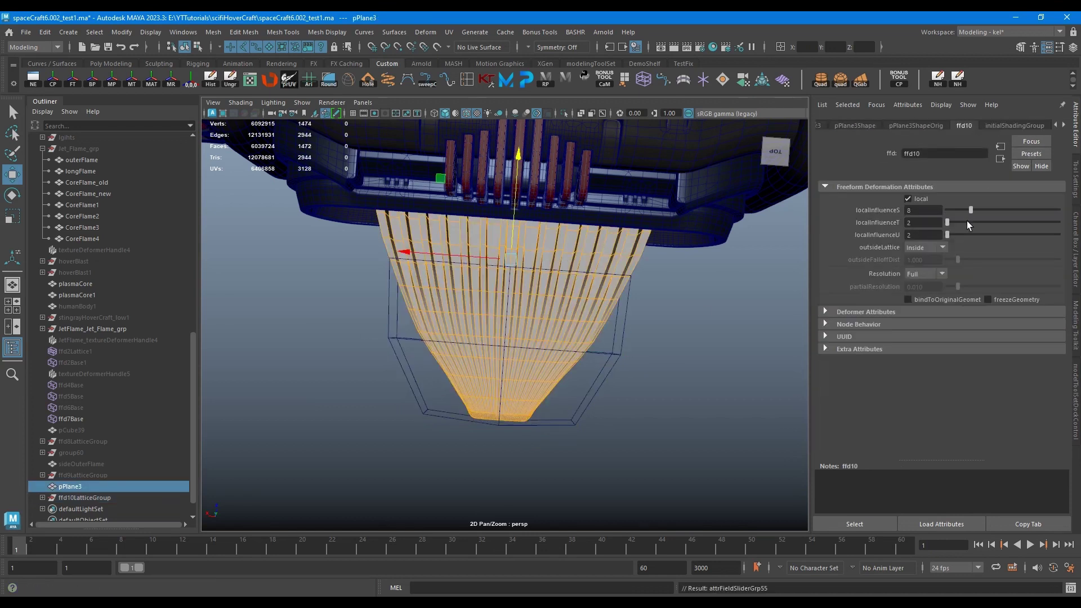
left_click(666, 435)
left_click(540, 338)
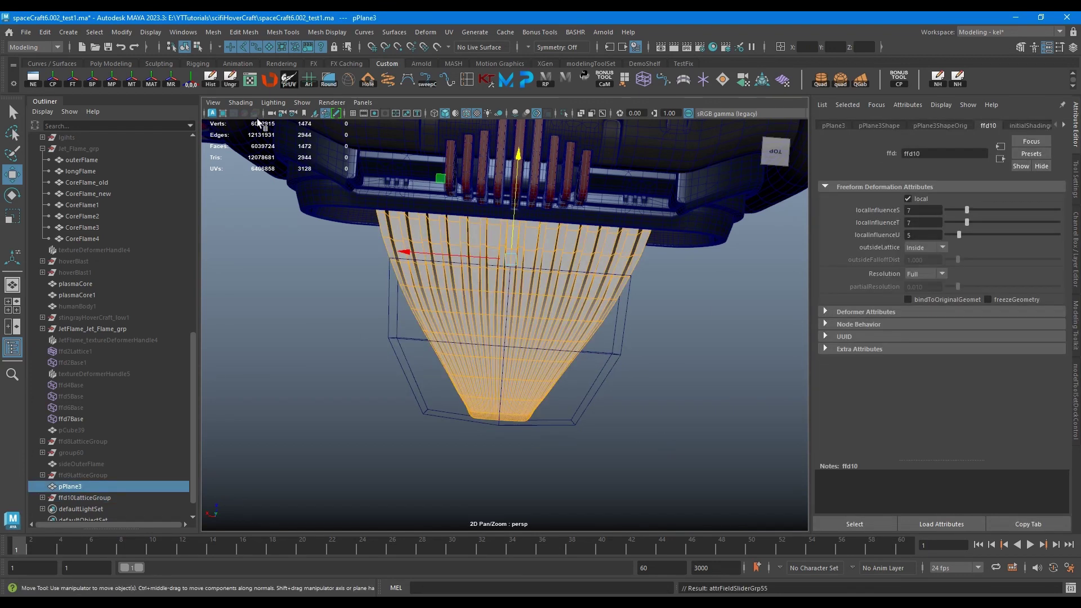
left_click(210, 79)
Scale the flame's tip vertices vertically with soft selection and deselect the mesh
left_click_drag(521, 316, 659, 225, "alt")
left_click(625, 231)
left_click_drag(550, 275, 560, 280, "alt")
left_click(563, 291)
key("F9")
left_click_drag(640, 344, 563, 369, "alt")
left_click_drag(568, 366, 625, 251, "alt")
key("b")
key("r")
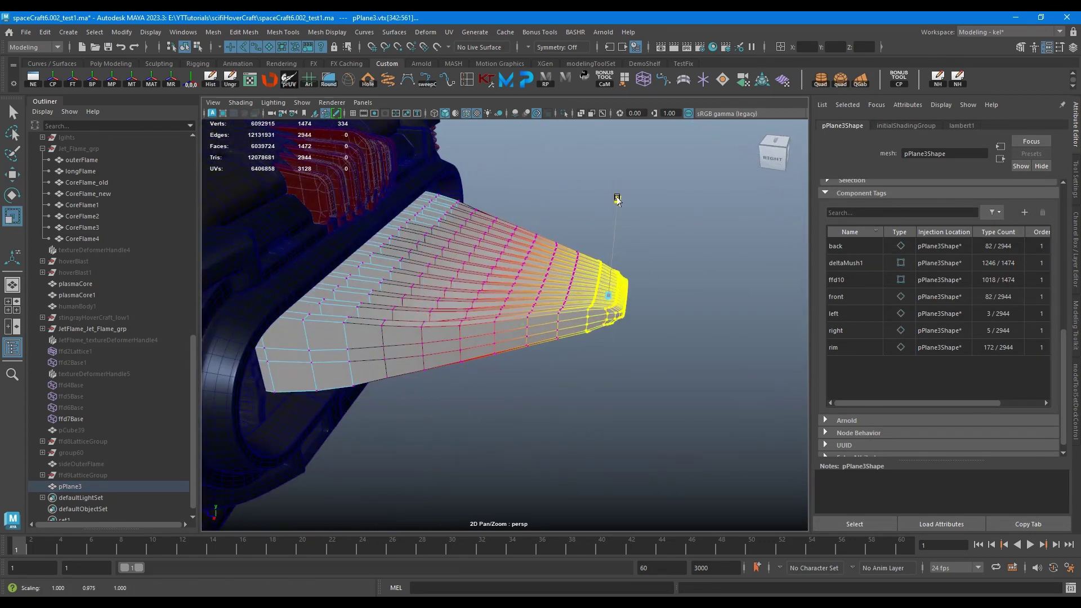
left_click_drag(617, 197, 637, 221)
key("F8")
left_click(640, 175)
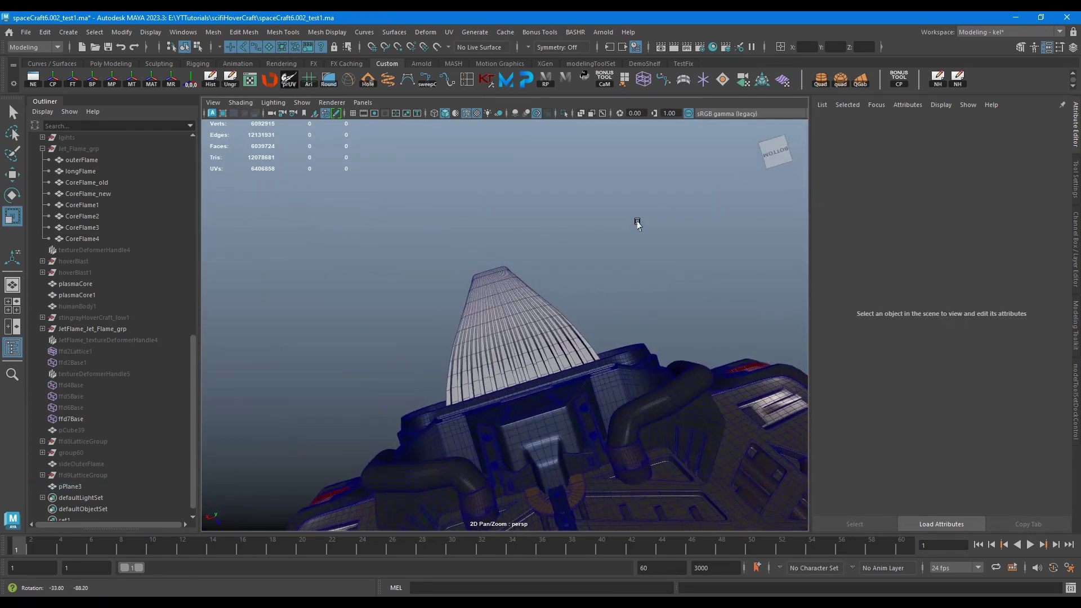
Shrink the vertex selection toward the flame's tip and rescale it slightly while adjusting the soft selection falloff
scroll(591, 242, "up", 5)
left_click(546, 256)
key("F9")
left_click_drag(549, 214, 574, 252, "alt")
scroll(575, 264, "up", 3)
key("shift+comma")
left_click_drag(413, 224, 417, 223)
key("b")
left_click_drag(293, 248, 204, 270)
mouse_move(410, 223)
left_mouse_down()
mouse_move(373, 229)
mouse_move(418, 224)
left_mouse_up()
key("b")
Grow the selection to the last vertex rows near the flame's tip and smooth them with Average Vertices
left_click_drag(684, 265, 712, 478, "alt")
key("shift+period")
key("shift+period")
key("shift+period")
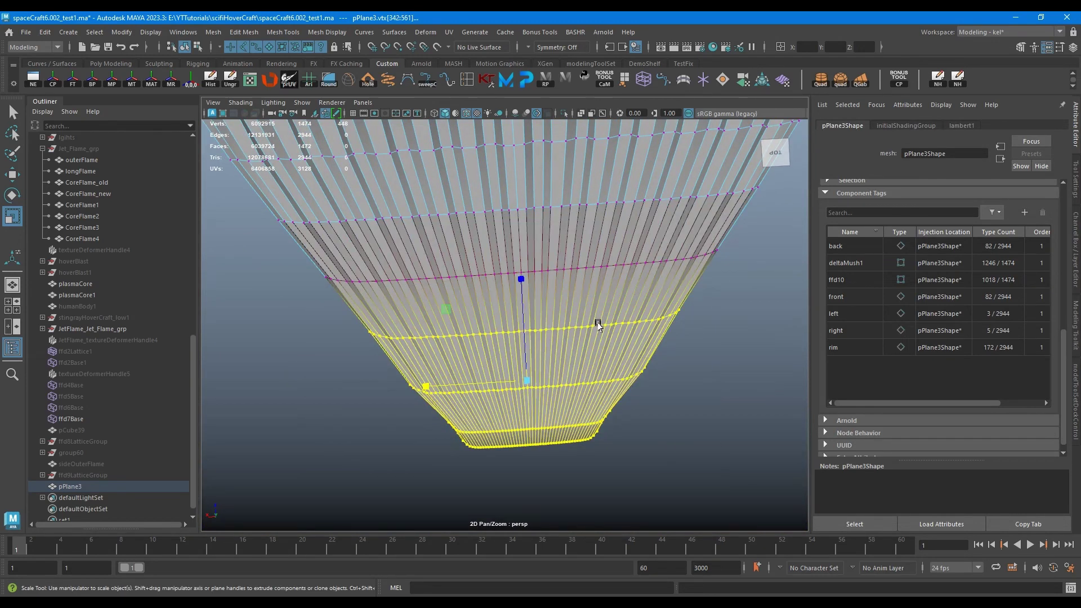
right_click_drag(598, 325, 643, 277, "shift")
scroll(552, 315, "down", 4)
left_click_drag(552, 315, 497, 321, "alt")
key("w")
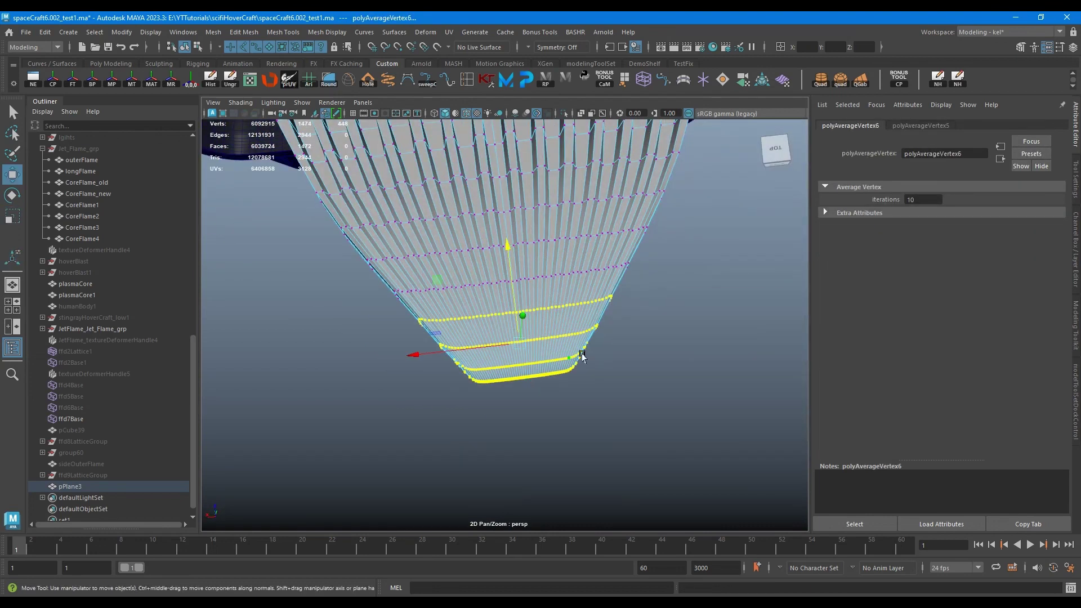
left_click_drag(582, 355, 622, 370, "alt")
Create a lattice around the flame from its middle to the tip, with divisions S 5, T 3 and U 4
key("shift+period")
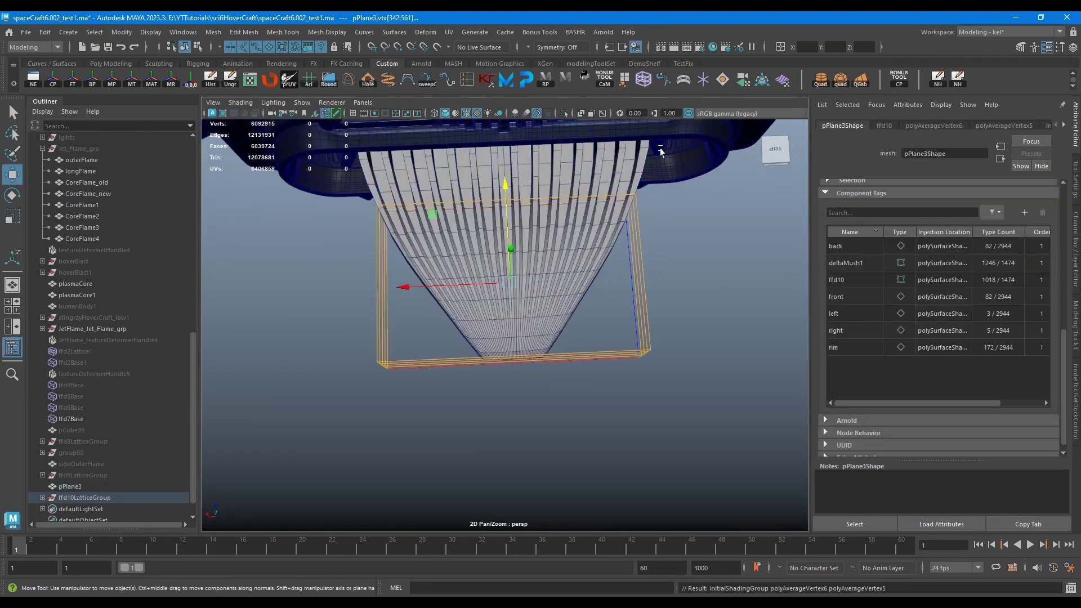
type("3")
key("Return")
key("shift+Tab")
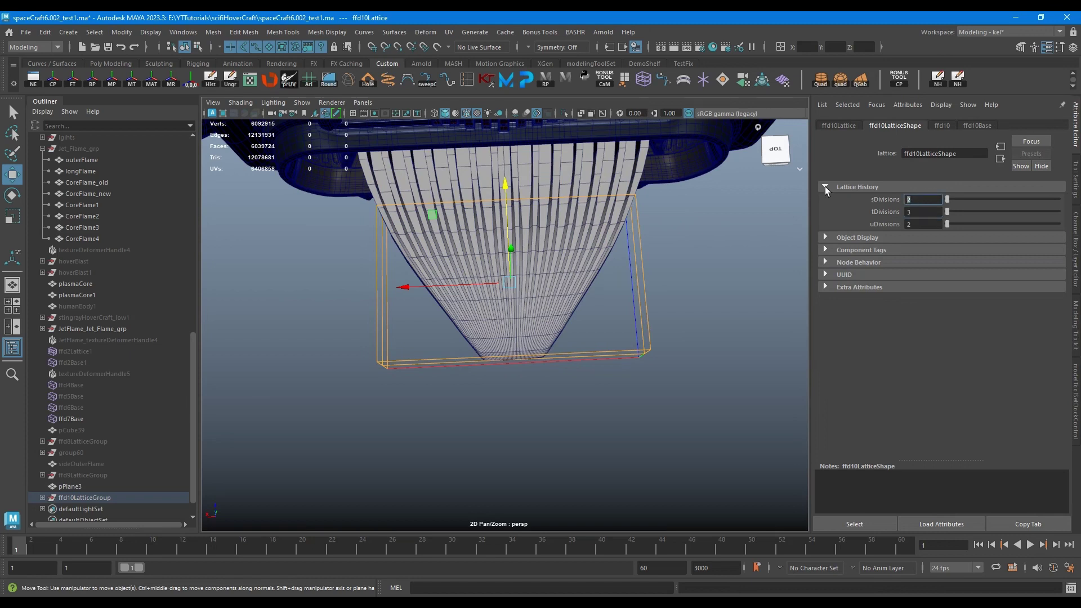
key("Tab")
key("Tab")
type("4")
key("Return")
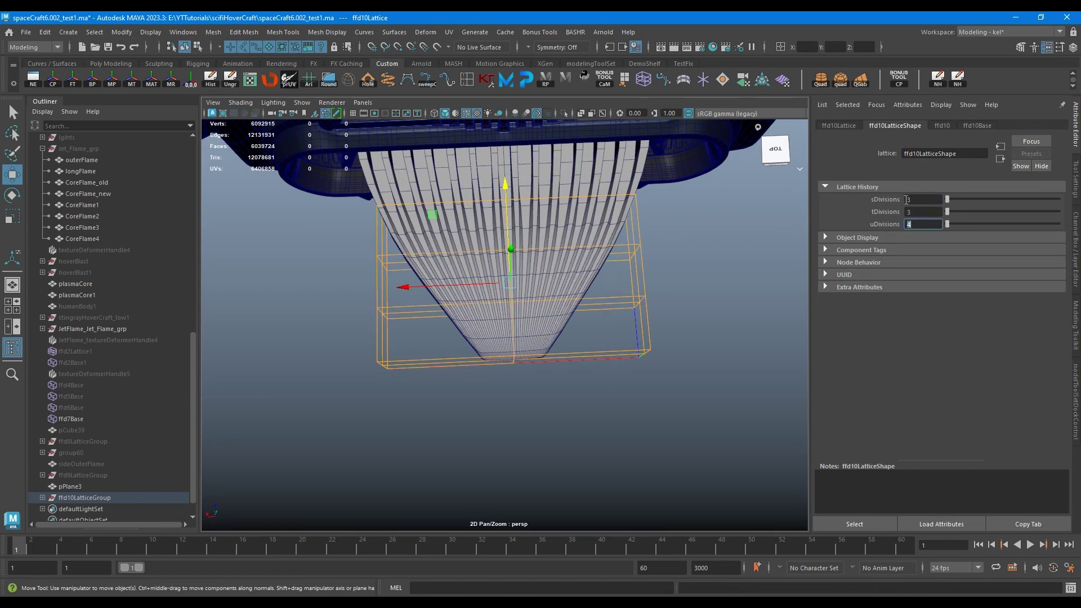
key("shift+Tab")
key("shift+Tab")
type("4")
right_click_drag(707, 304, 655, 306)
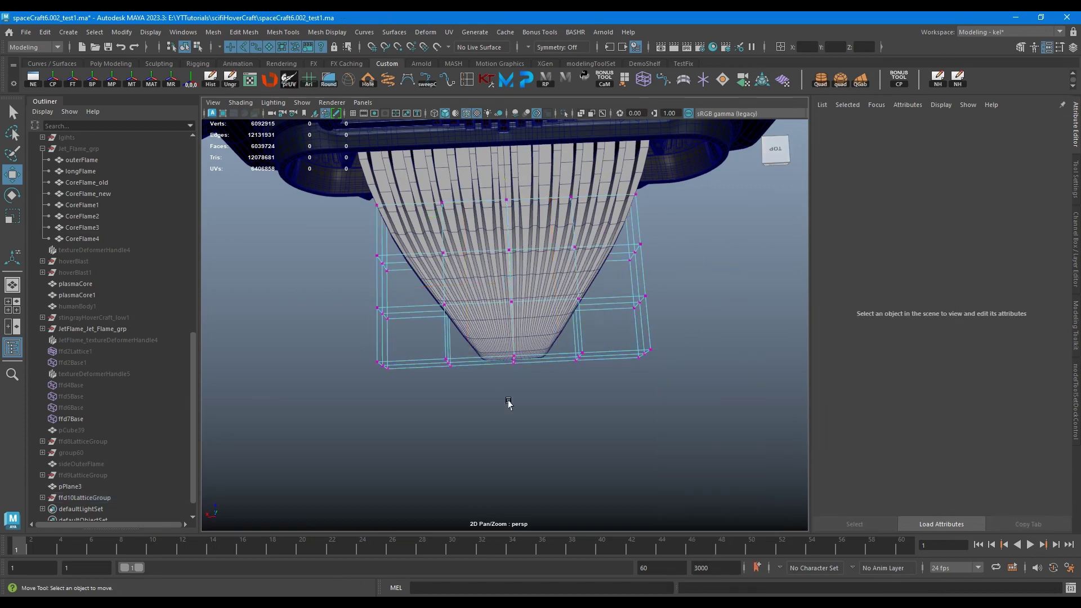
Pull the lattice's centre tip points outward and reposition the whole end row of points
left_click_drag(508, 404, 532, 341)
scroll(532, 338, "up", 5)
left_click_drag(515, 338, 585, 321, "alt")
left_click(508, 295)
key("ctrl+z")
left_click_drag(494, 303, 608, 469)
left_click_drag(490, 318, 475, 318)
View the flame from the top and set the lattice's local influence S, T and U to 5
left_click(775, 151)
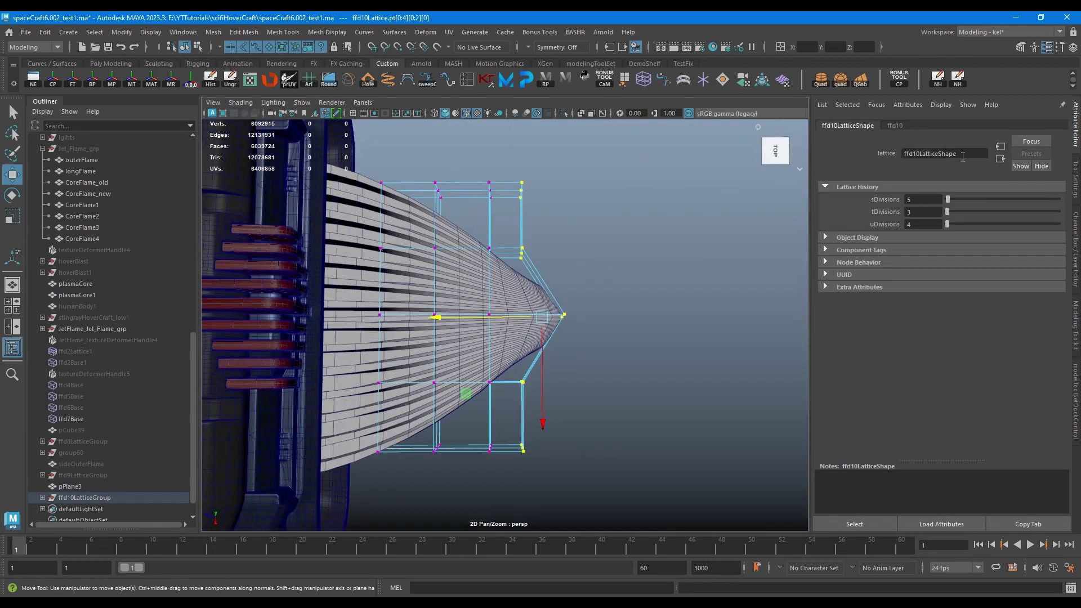
left_click(894, 126)
left_click_drag(928, 211, 813, 207)
type("5")
key("Tab")
type("5")
key("Tab")
type("5")
key("Return")
Select the lattice's centre tip points and pull them farther away from the grill
right_click_drag(640, 304, 589, 260)
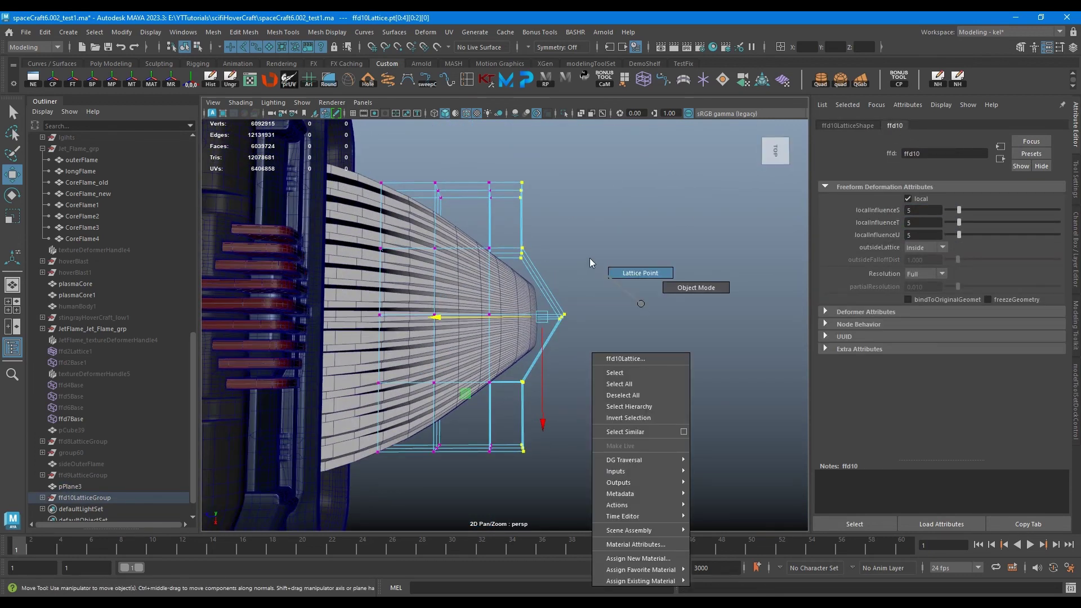
left_click_drag(589, 276, 542, 343)
left_click_drag(494, 315, 599, 305)
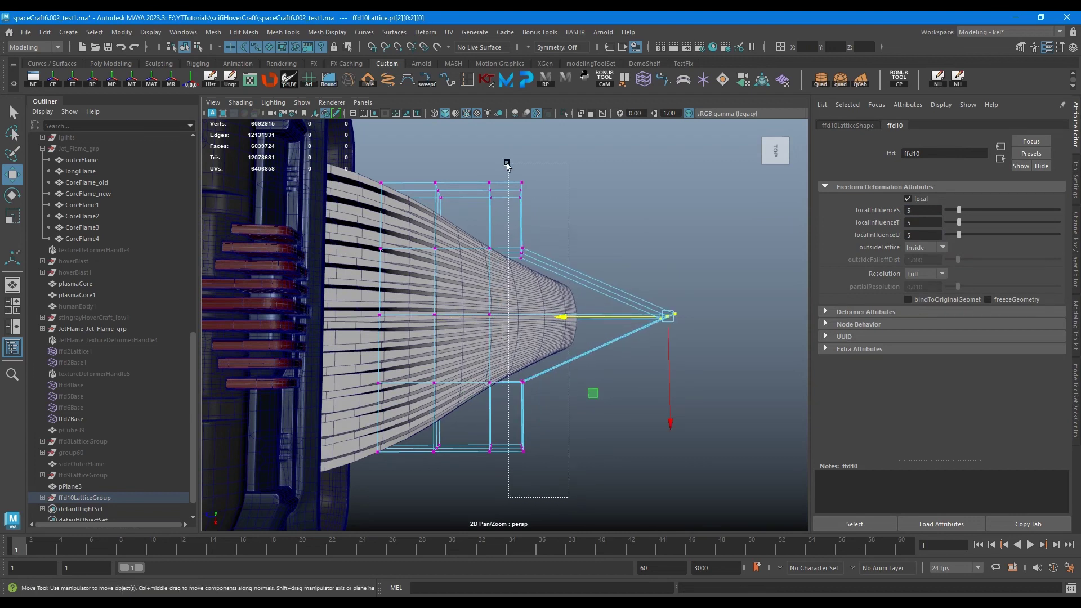
left_click_drag(507, 164, 507, 165)
key("r")
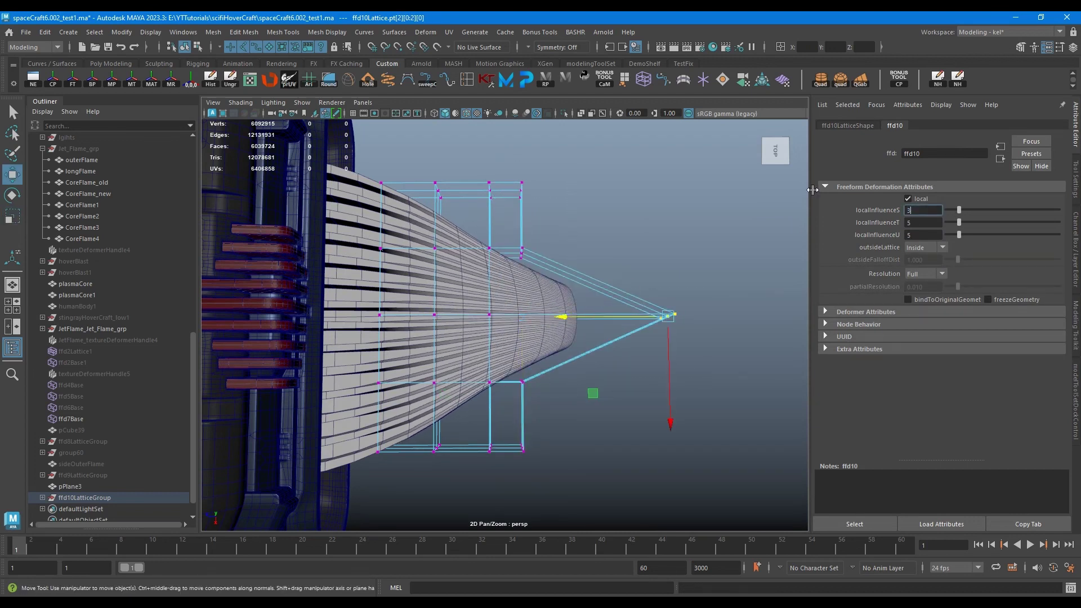
Set the lattice's local influence S, T and U to 3 and its outside lattice option to All
key("Tab")
type("3")
key("Tab")
type("3")
key("Return")
Move the lattice's centre tip points back toward the grill and shift the neighbouring end points outward
left_click_drag(562, 316, 470, 316)
mouse_move(631, 360)
left_mouse_down("alt")
mouse_move(764, 321)
mouse_move(630, 352)
left_mouse_up("alt")
left_click_drag(695, 401, 675, 448, "alt")
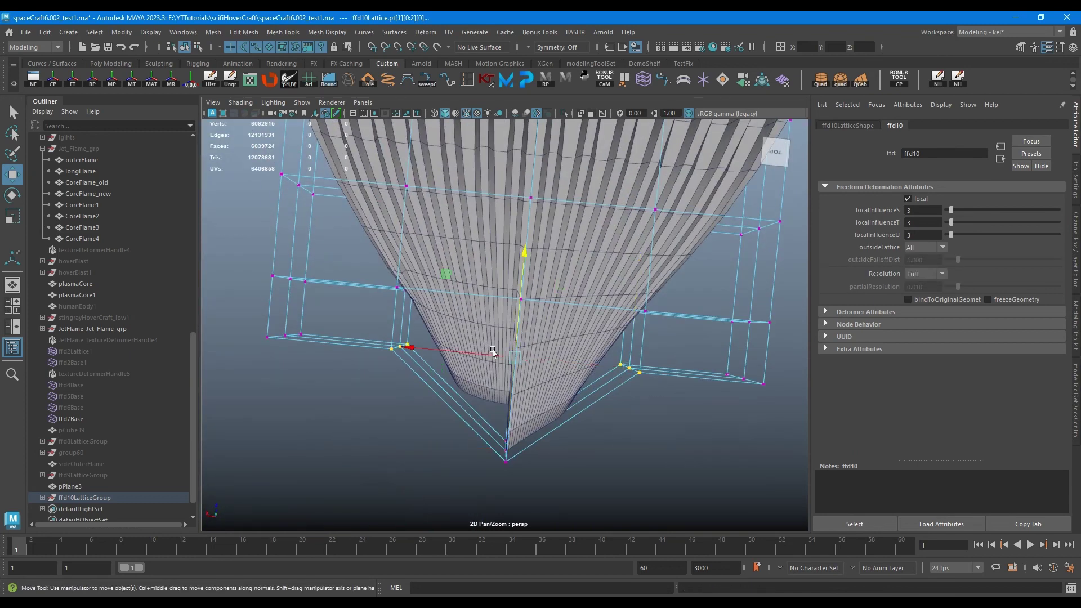
left_click_drag(493, 352, 519, 304)
Set the lattice's local influence S, T and U to 4
left_click_drag(899, 210, 826, 208)
type("4")
key("Tab")
type("4")
key("Tab")
type("4")
scroll(574, 313, "down", 2)
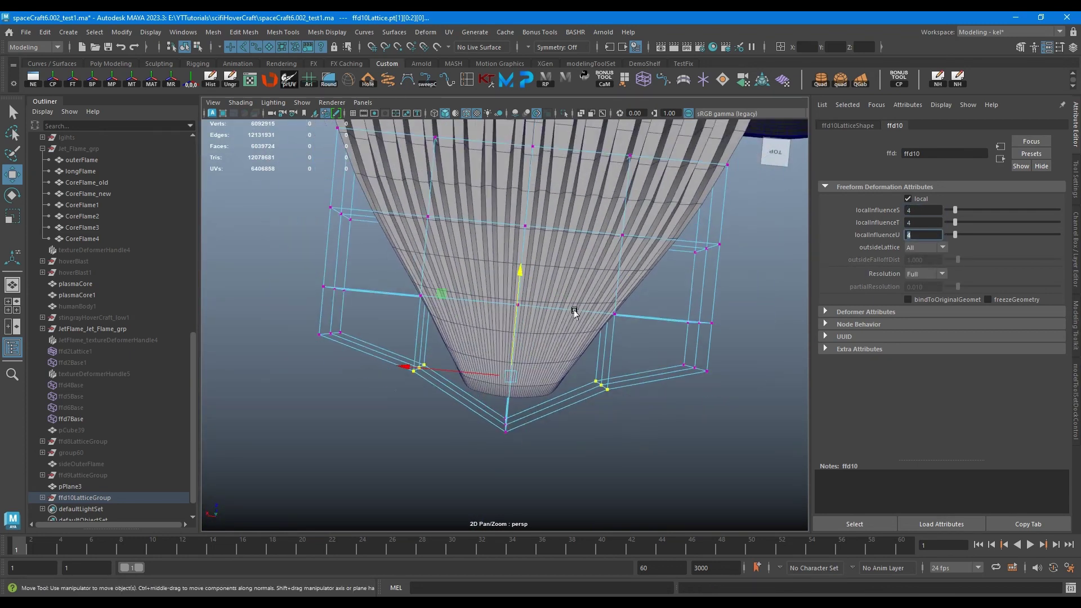
Reposition the lattice's end points and scale the neighbouring row of points to smooth the flame's taper
left_click_drag(730, 408, 676, 355)
left_click_drag(447, 358, 452, 395)
scroll(698, 334, "down", 2)
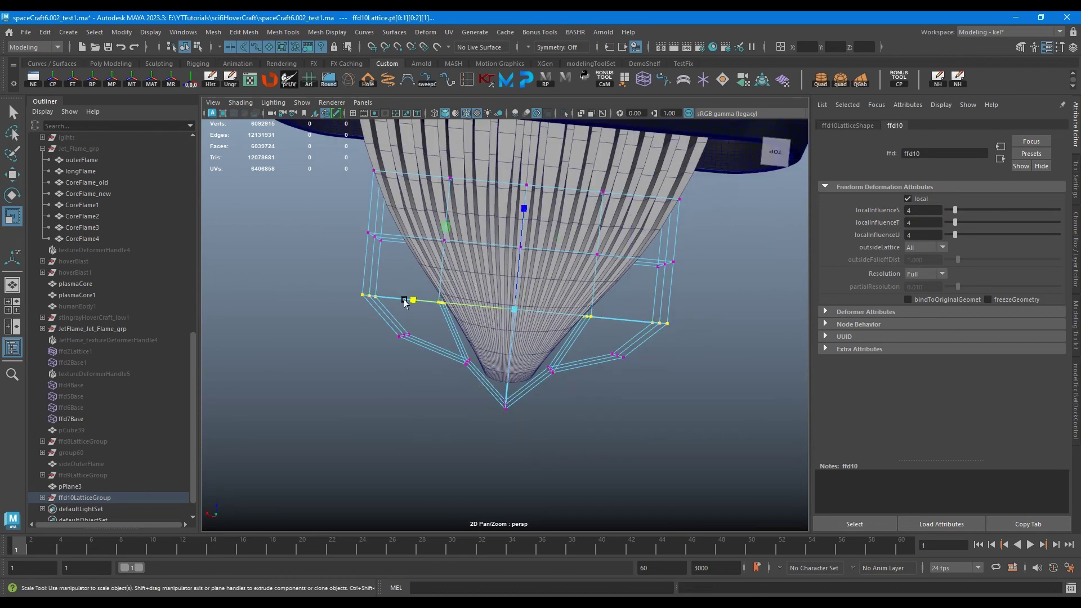
left_click_drag(404, 301, 399, 302)
Select the flame mesh and delete its construction history to bake in the lattice deformation
left_click(442, 248)
left_click(211, 79)
left_click(619, 332)
scroll(567, 315, "down", 4)
left_click_drag(566, 316, 504, 326, "alt")
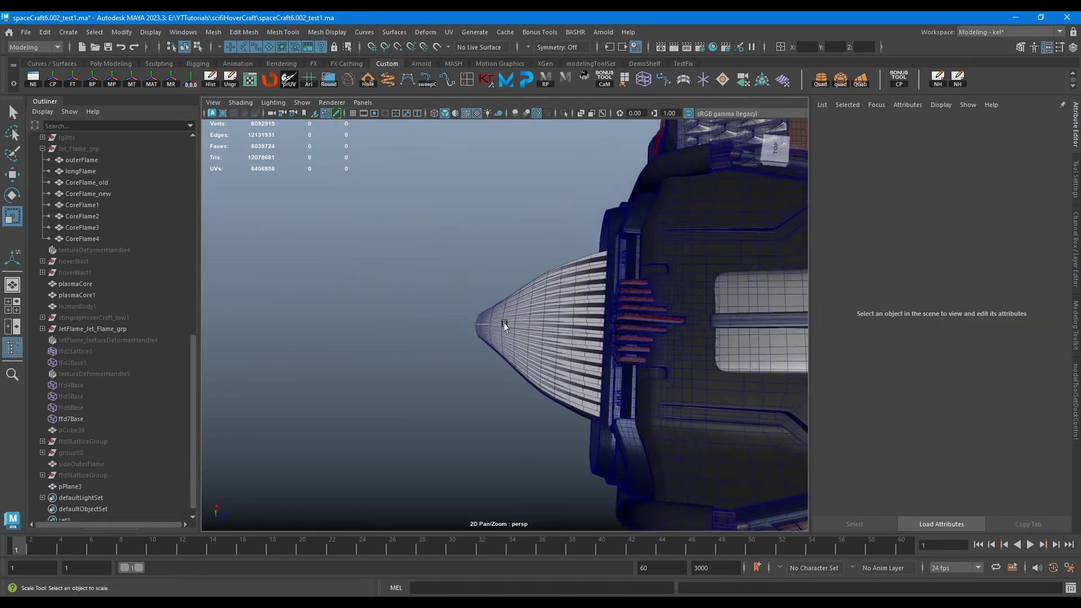
Select an edge loop around the middle of the flame mesh and apply Edit Edge Flow to it
left_click(505, 327)
scroll(532, 349, "up", 5)
middle_click_drag(533, 350, 454, 318, "alt")
right_click_drag(517, 345, 517, 314)
double_click(523, 170)
right_click_drag(560, 188, 530, 302, "shift")
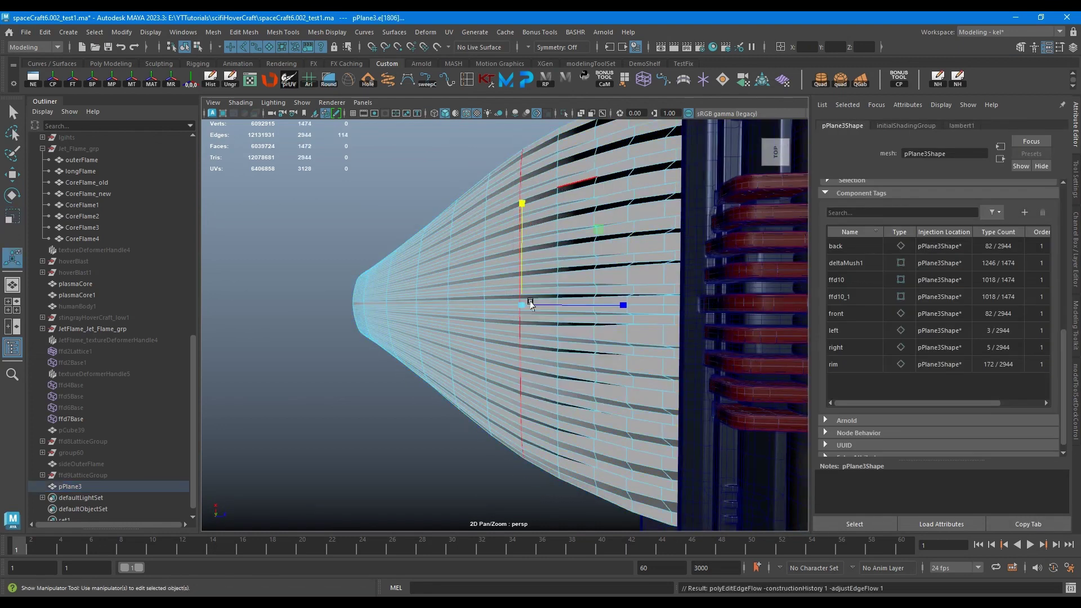
Apply the same edge flow adjustment to the next edge loops toward the flame's tip
double_click(485, 240)
key("g")
double_click(451, 250)
key("g")
double_click(419, 259)
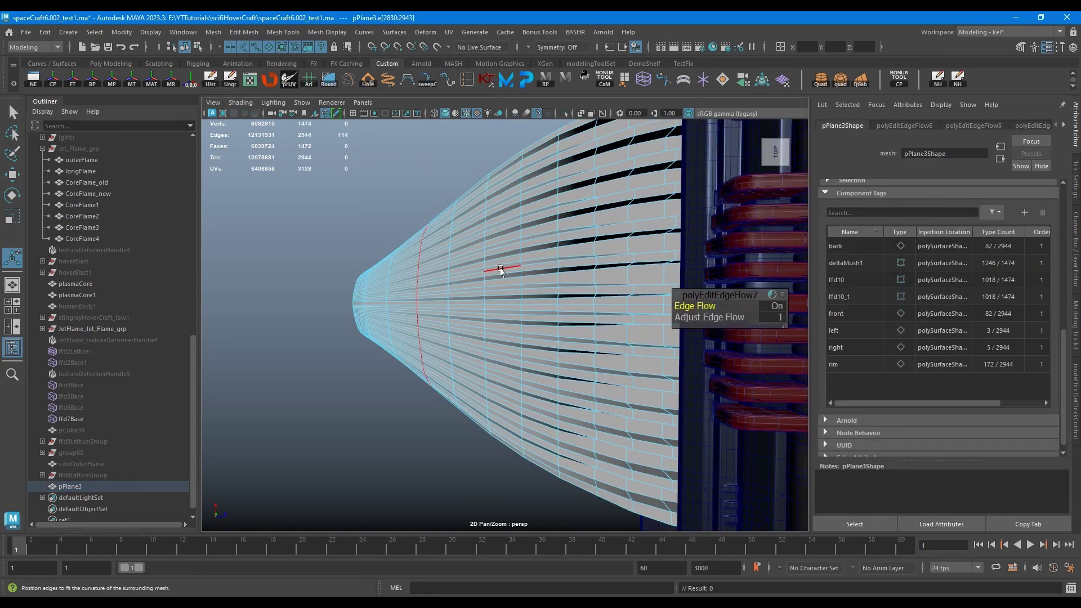
Return the flame mesh to object mode and delete the history left by the edge flow edits
left_click_drag(500, 270, 336, 238, "alt")
key("w")
key("F8")
left_click(492, 420)
scroll(492, 416, "down", 5)
left_click_drag(389, 361, 533, 321, "alt")
left_click(495, 316)
left_click(207, 83)
left_click(596, 270)
Select an edge loop near the flame's tip and flatten it by scaling it down along the Z axis
scroll(533, 322, "up", 5)
middle_click_drag(558, 349, 497, 302, "alt")
left_click(497, 302)
scroll(497, 298, "up", 5)
right_click_drag(494, 282, 447, 245)
scroll(394, 281, "up", 5)
double_click(326, 307)
scroll(338, 304, "down", 5)
key("r")
left_click_drag(360, 228, 418, 238)
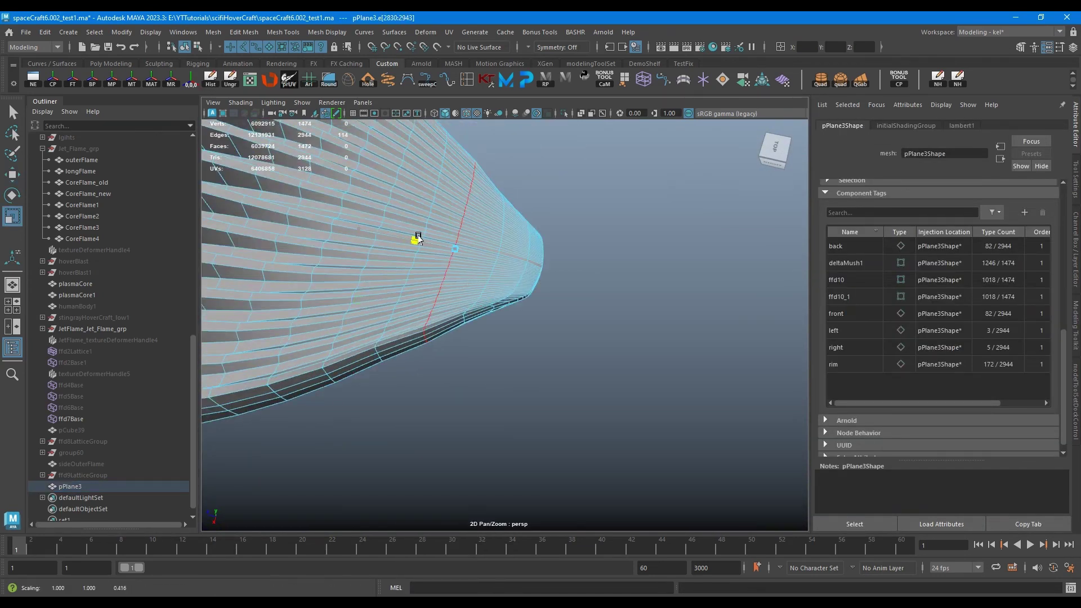
Flatten the neighbouring edge loop along the flame's length in the same way
double_click(487, 281)
left_click_drag(487, 282, 451, 248, "alt")
left_click_drag(384, 193, 423, 202)
Select the edge loops at the flame's tip and adjust their scale along the flame's length using soft selection
double_click(487, 292)
left_click_drag(489, 290, 591, 266, "alt")
scroll(526, 287, "up", 4)
left_click(525, 286, "shift")
scroll(525, 292, "down", 5)
key("b")
left_click_drag(341, 340, 326, 341)
key("b")
Return to object mode and soften the edges of the flame mesh
left_click_drag(430, 270, 464, 258, "alt")
right_click_drag(464, 258, 498, 225)
left_click(555, 327)
scroll(503, 316, "down", 5)
left_click_drag(450, 315, 555, 326, "alt")
left_click(492, 318)
left_click(327, 33)
left_click(360, 134)
Isolate the flame mesh in the viewport and zoom in on its ribbed surface
left_click(574, 313)
left_click(555, 327)
left_click(563, 113)
scroll(563, 346, "up", 6)
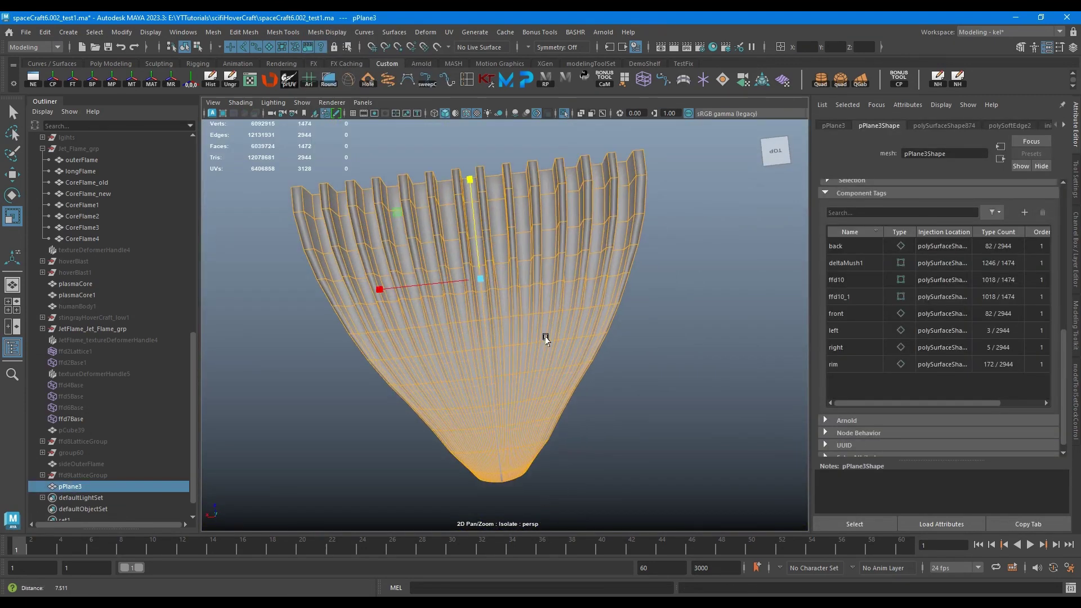
scroll(563, 345, "down", 5)
scroll(567, 349, "up", 4)
left_click_drag(565, 350, 477, 312, "alt")
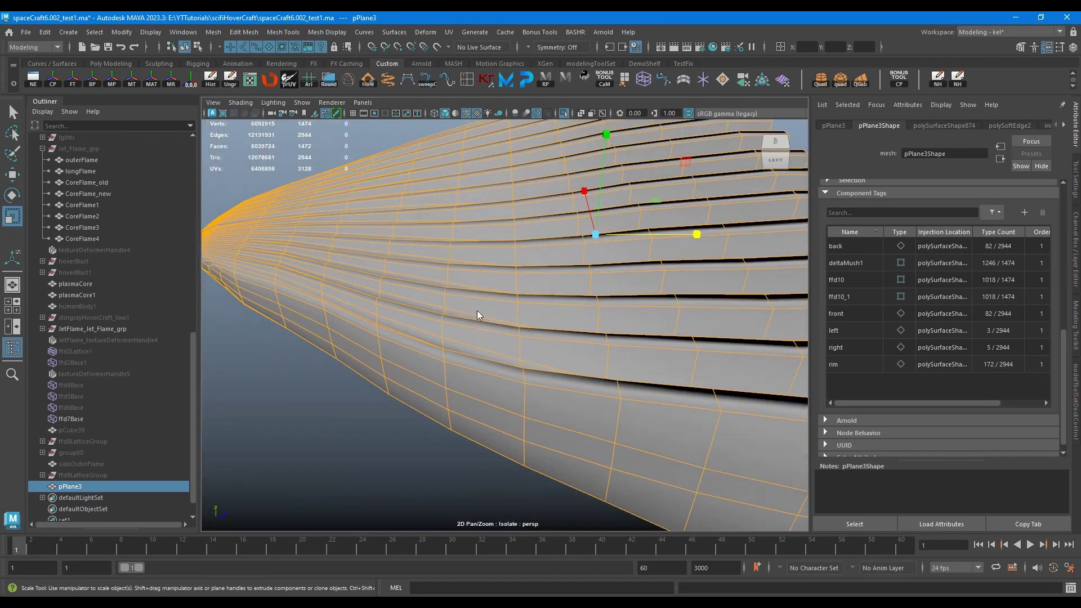
Try to move an edge loop near the flame's end farther toward the tip
right_click_drag(477, 313, 474, 273)
middle_click_drag(397, 214, 455, 249, "alt")
left_click_drag(455, 248, 363, 281, "alt")
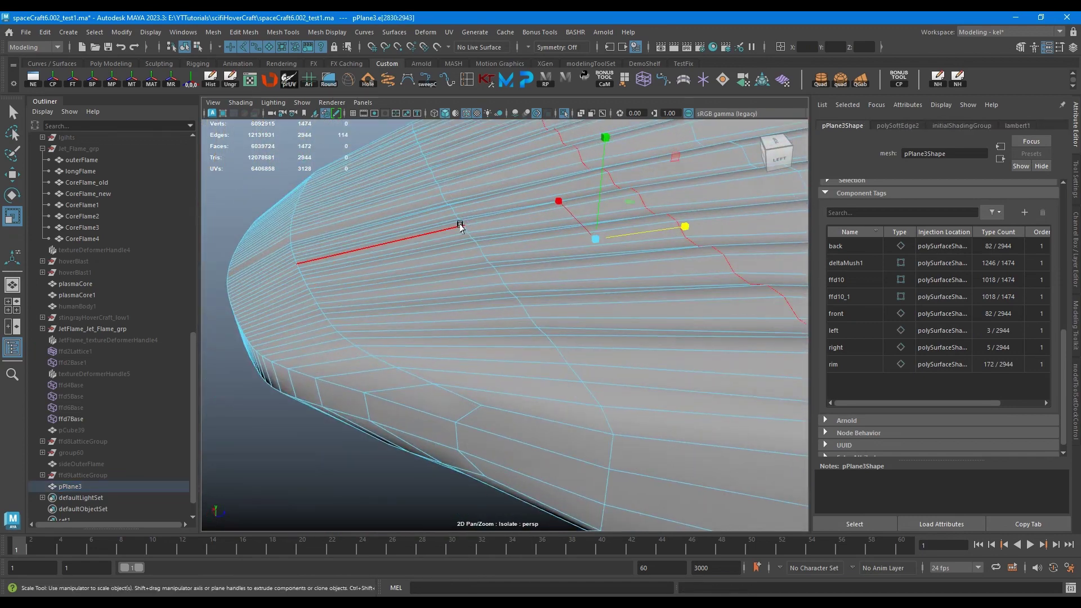
double_click(474, 237)
key("w")
left_click_drag(560, 244, 364, 267)
key("ctrl+z")
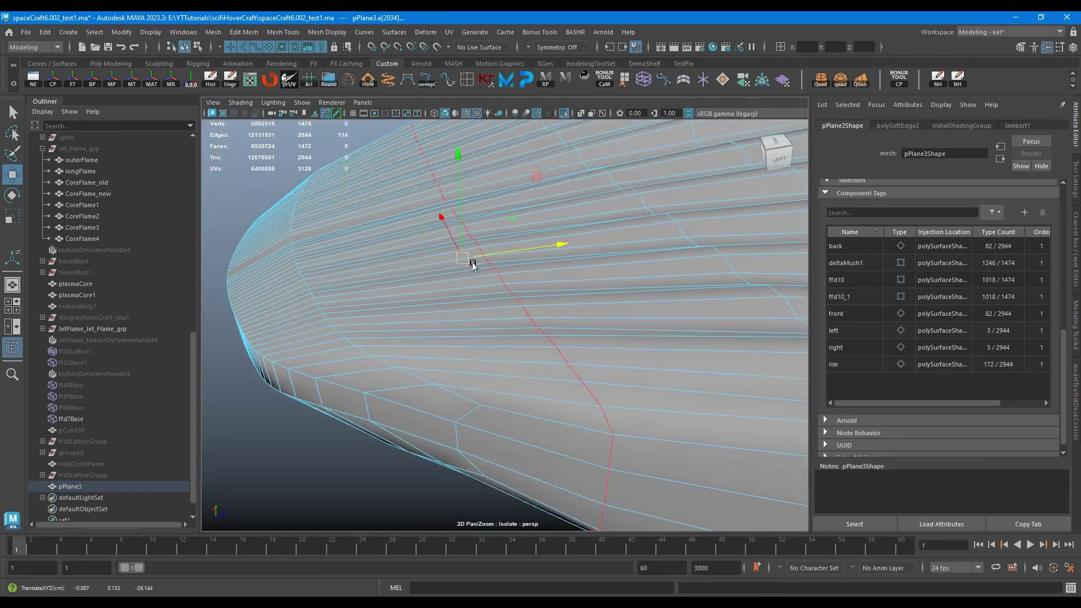
Select all of the flame's vertices except the two rows nearest the grill end
left_click_drag(473, 266, 597, 332, "alt")
key("F9")
scroll(601, 281, "down", 5)
left_click_drag(605, 325, 450, 383)
left_click_drag(644, 381, 386, 463)
left_click_drag(520, 146, 500, 202, "alt")
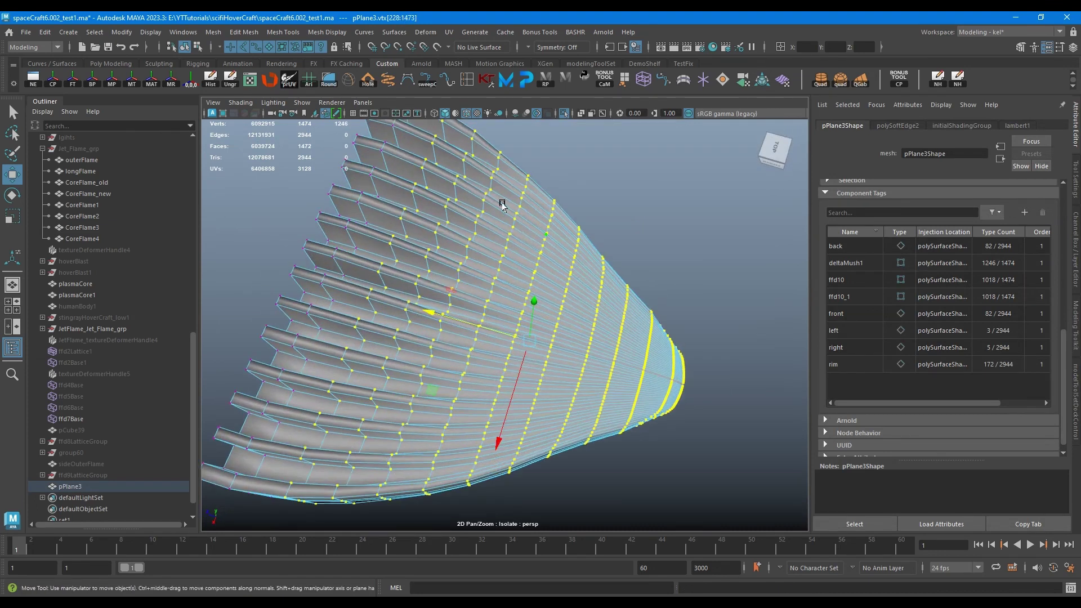
Apply a Delta Mush deformer to the selected vertices with displacement 0 and smoothing step 0.541
left_click(393, 33)
mouse_move(337, 32)
mouse_move(426, 33)
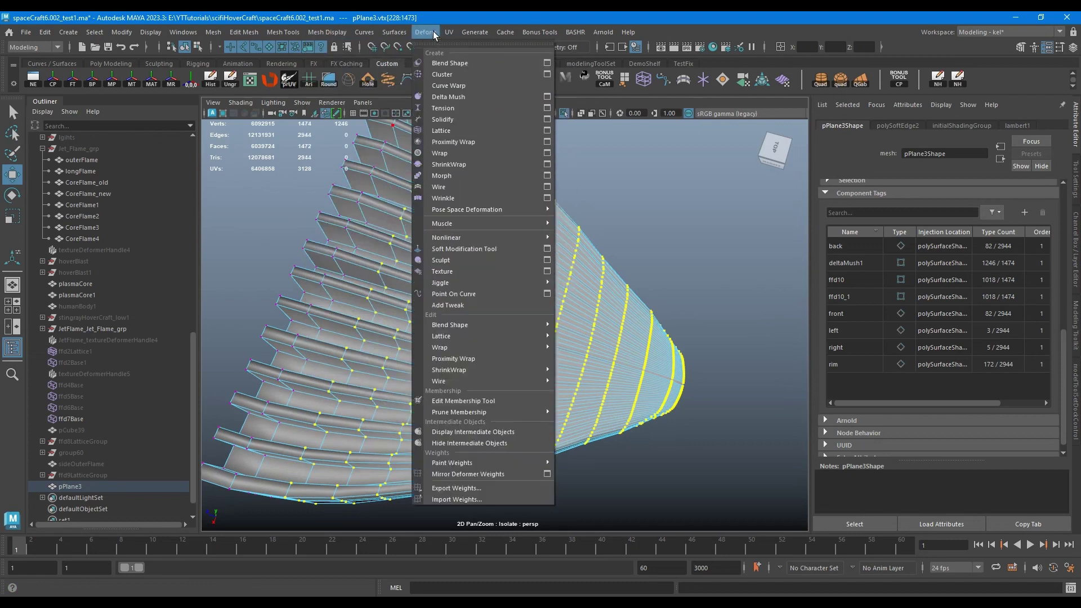
left_click(444, 97)
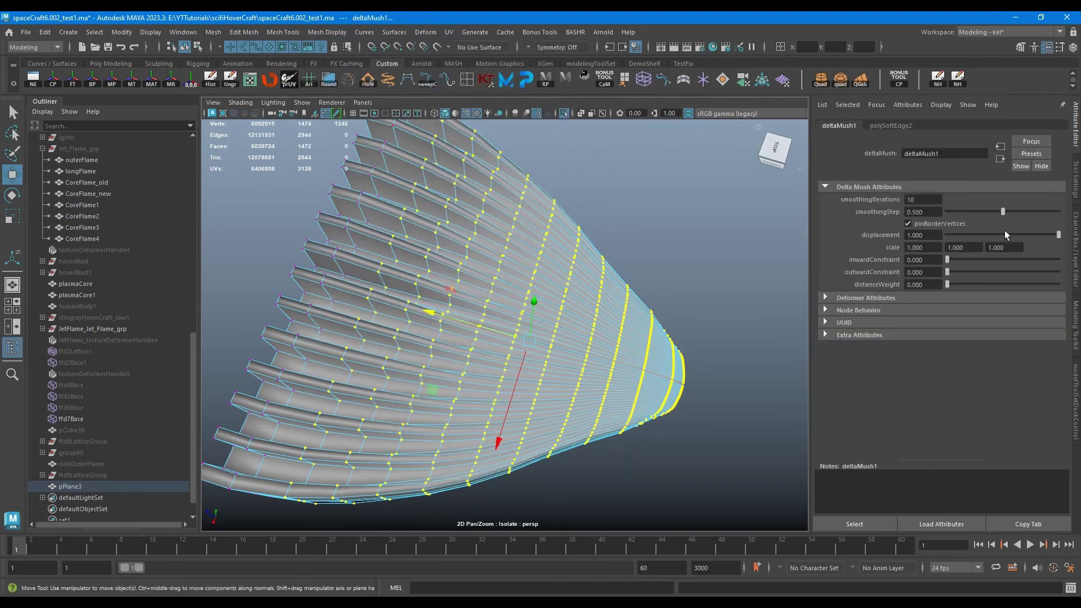
left_click_drag(1007, 235, 945, 234)
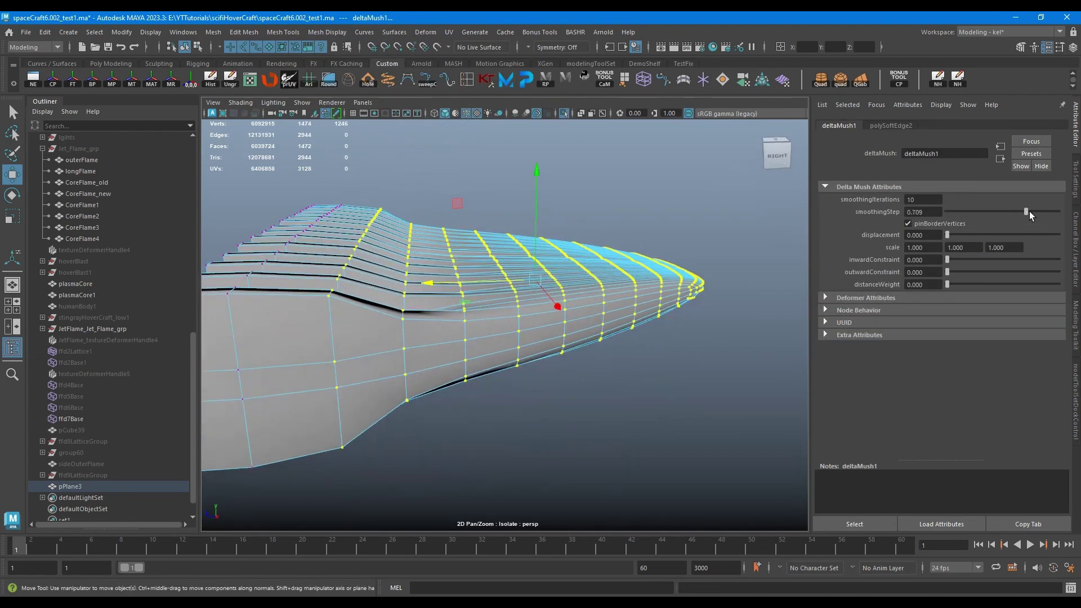
left_click_drag(1029, 211, 1004, 222)
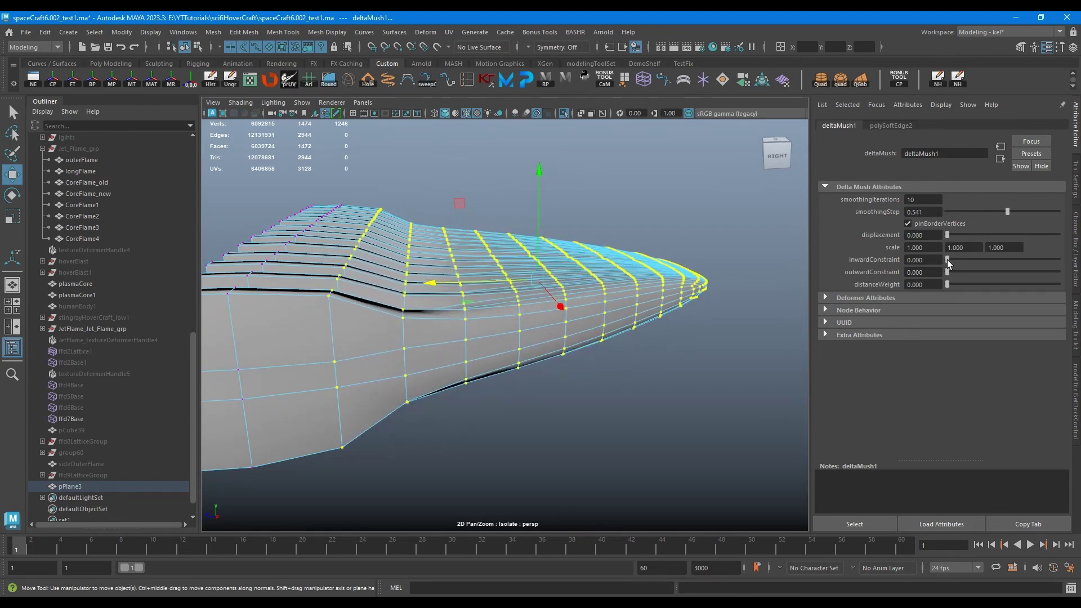
Reduce the vertex selection to the rows toward the tip, leaving out the rows at the grill end, and prepare to scale it
scroll(495, 281, "down", 3)
left_click_drag(483, 279, 479, 318, "alt")
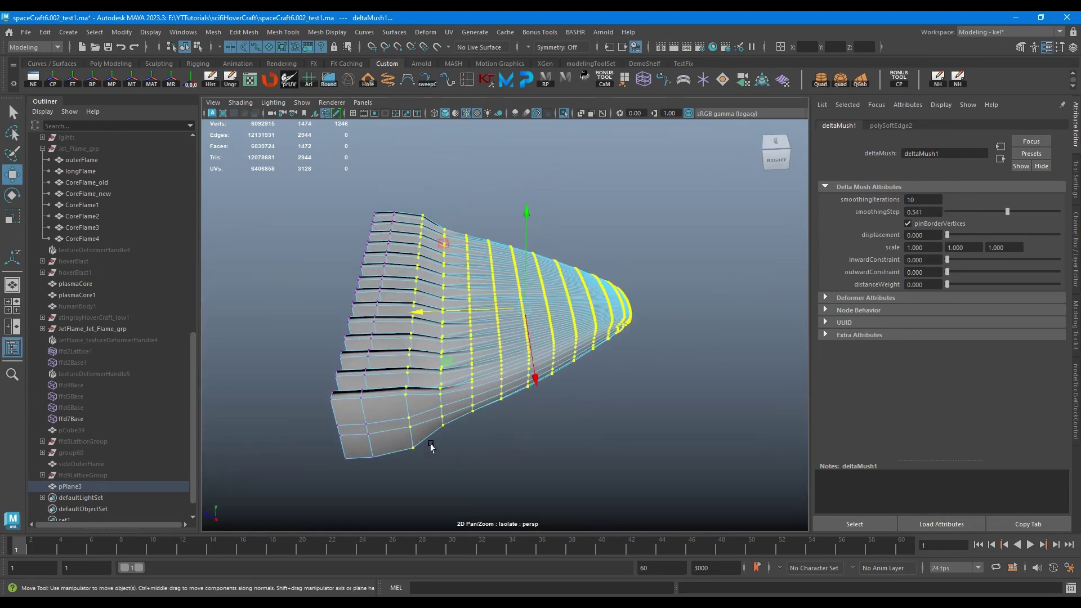
left_click_drag(431, 447, 616, 416, "alt")
left_click(618, 414)
left_click_drag(523, 192, 522, 193)
left_click_drag(522, 193, 515, 254, "alt")
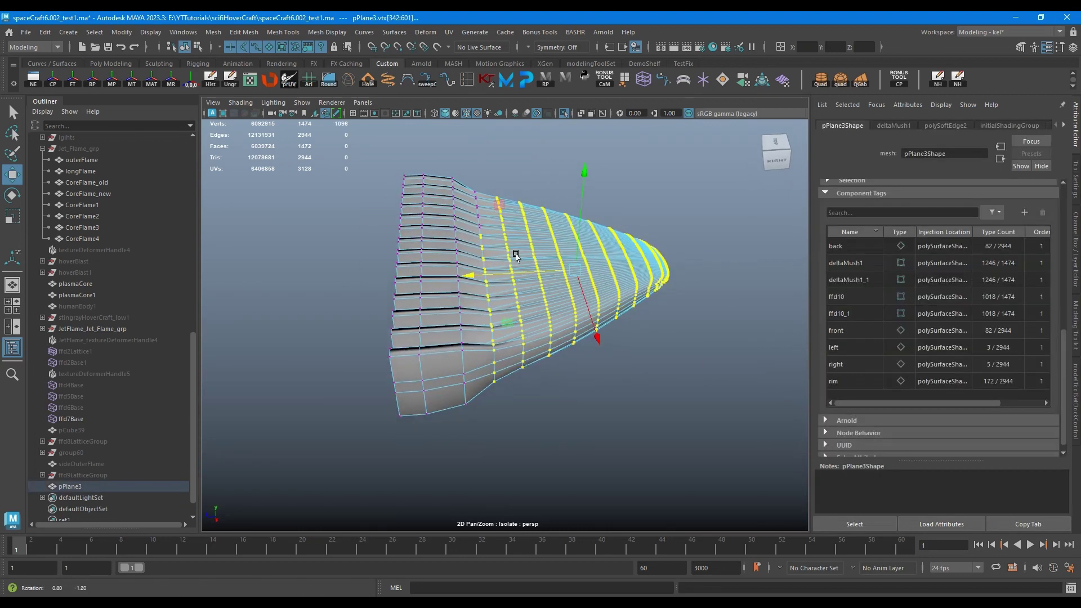
key("r")
Return to object mode and bake the Delta Mush result by deleting the flame mesh's history
left_click_drag(518, 188, 651, 167, "alt")
key("F8")
left_click(652, 166)
left_click(574, 253)
key("w")
left_click(566, 377)
left_click_drag(565, 377, 581, 313, "alt")
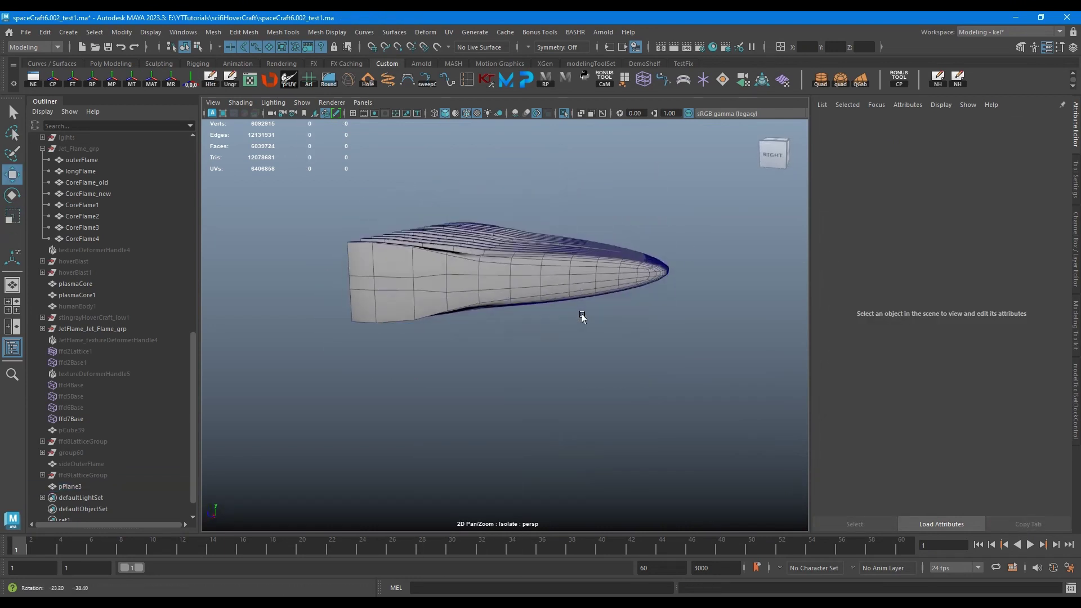
Move the edge loops at the transition from the smooth body to the ribs toward the grill end
left_click(578, 265)
left_click_drag(579, 265, 544, 291, "alt")
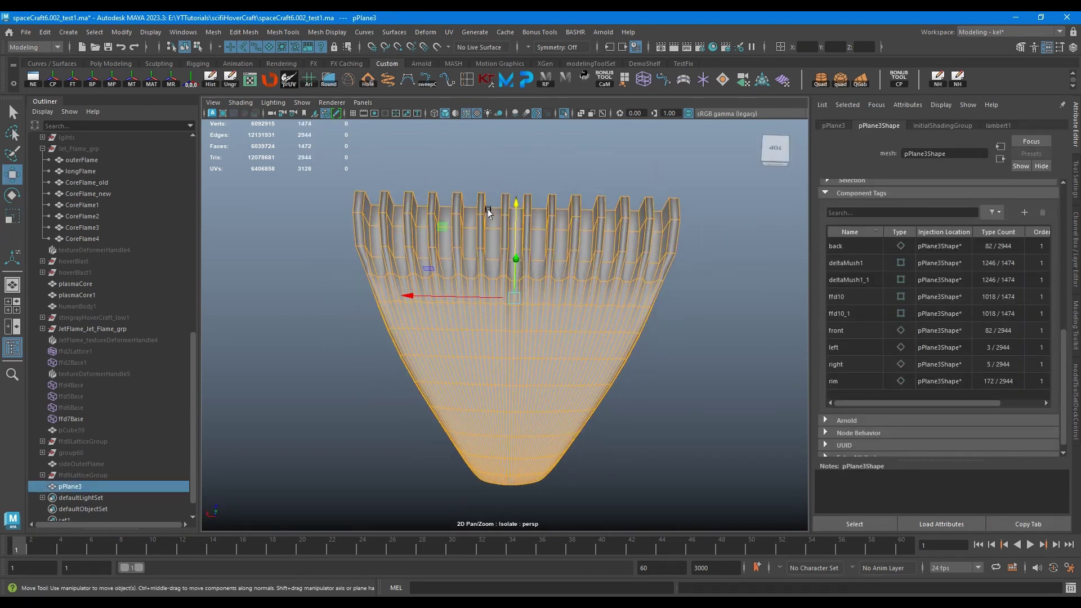
right_click_drag(488, 192, 760, 338, "alt")
left_click(760, 338)
left_click_drag(760, 337, 630, 292, "alt")
left_click(670, 299)
key("F10")
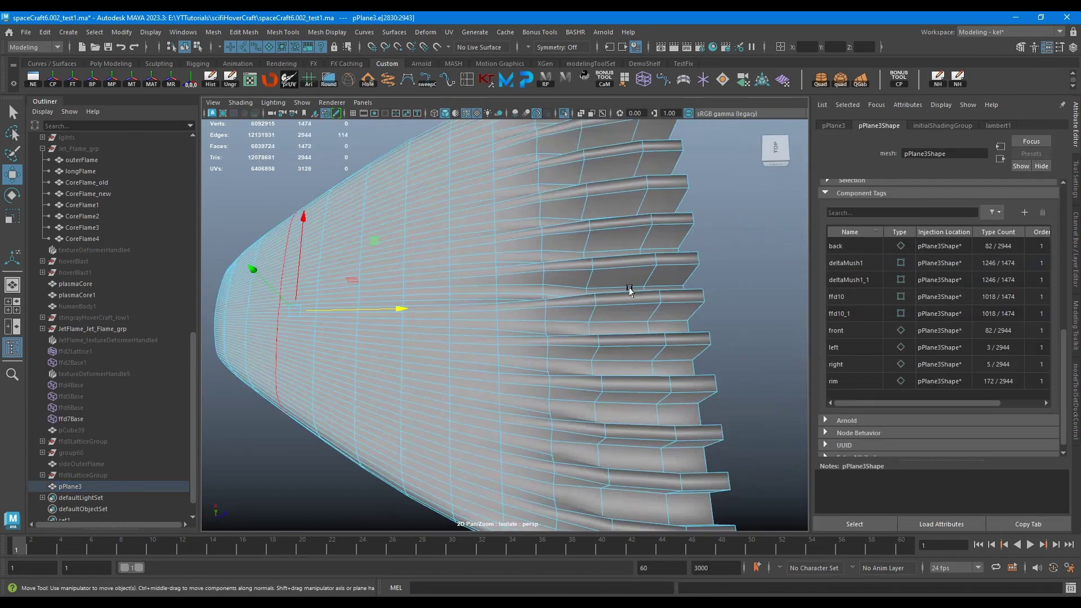
right_click_drag(630, 293, 693, 304, "alt")
double_click(533, 298)
left_click_drag(625, 167, 651, 167)
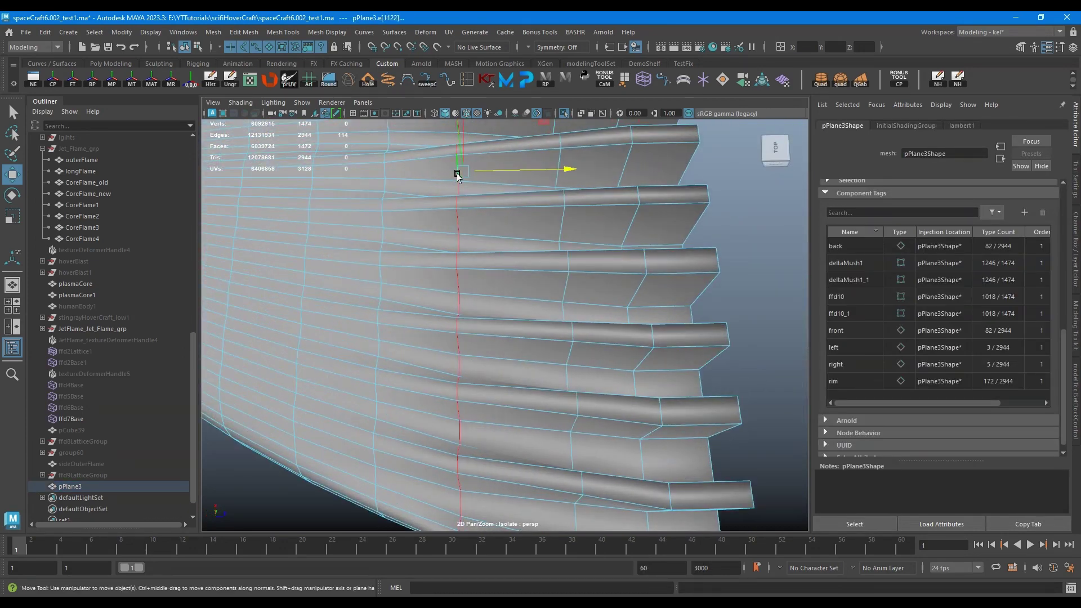
mouse_move(566, 168)
left_mouse_down()
mouse_move(494, 172)
mouse_move(580, 169)
left_mouse_up()
Examine the flame mesh's profile from the side and from above
right_click_drag(580, 169, 480, 263, "alt")
left_click_drag(480, 262, 507, 186, "alt")
left_click(664, 299)
left_click_drag(663, 299, 630, 281, "alt")
left_click(479, 220)
key("F10")
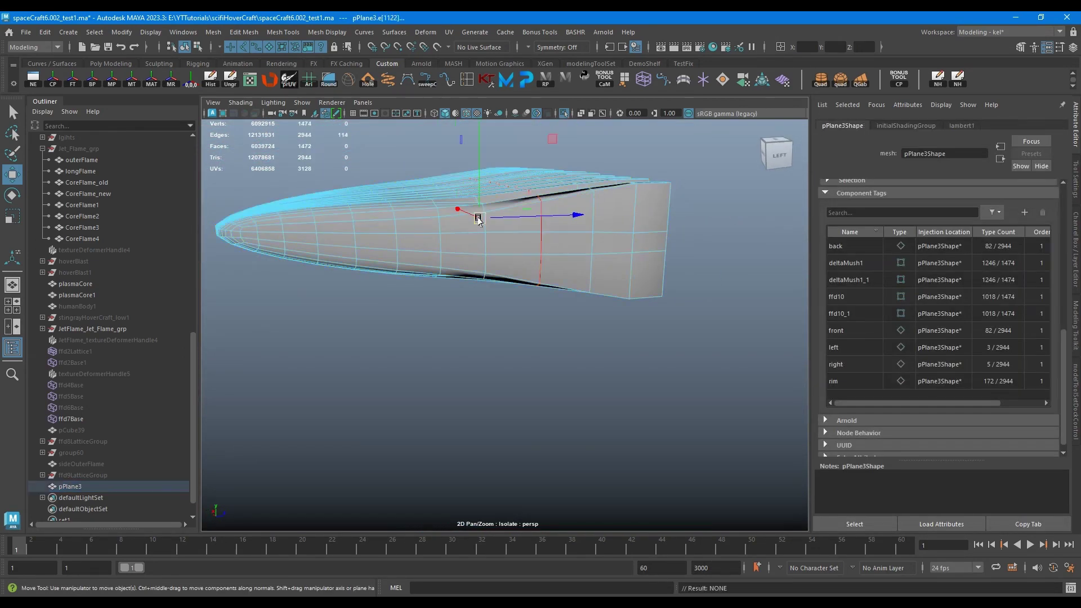
left_click_drag(620, 254, 609, 271, "alt")
left_click(610, 271)
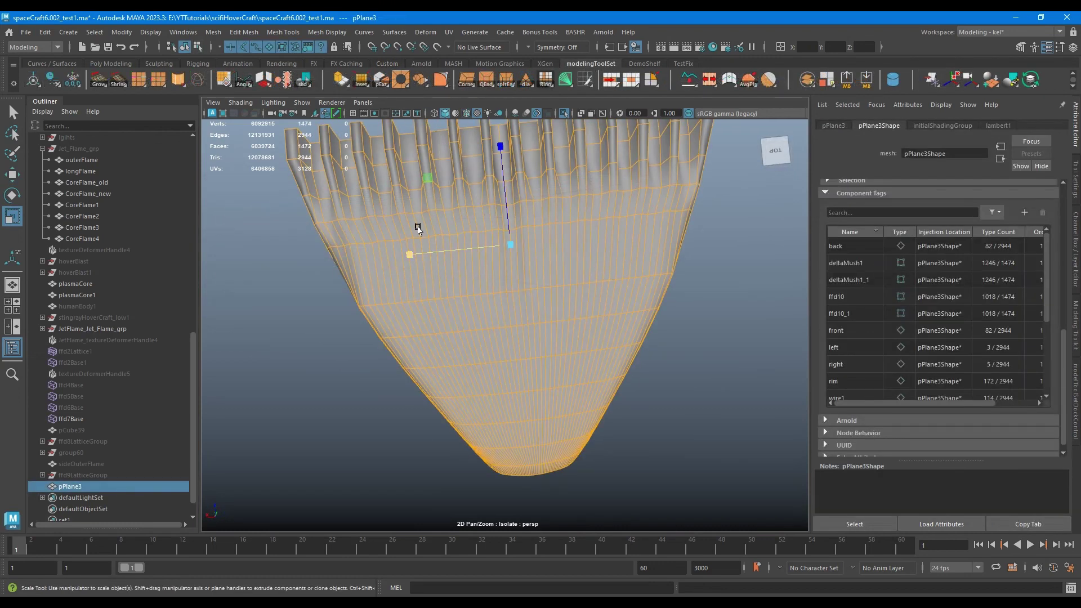
Try to even out the flame's surface with the sculpting and smoothing brushes
right_click_drag(560, 260, 498, 318, "shift")
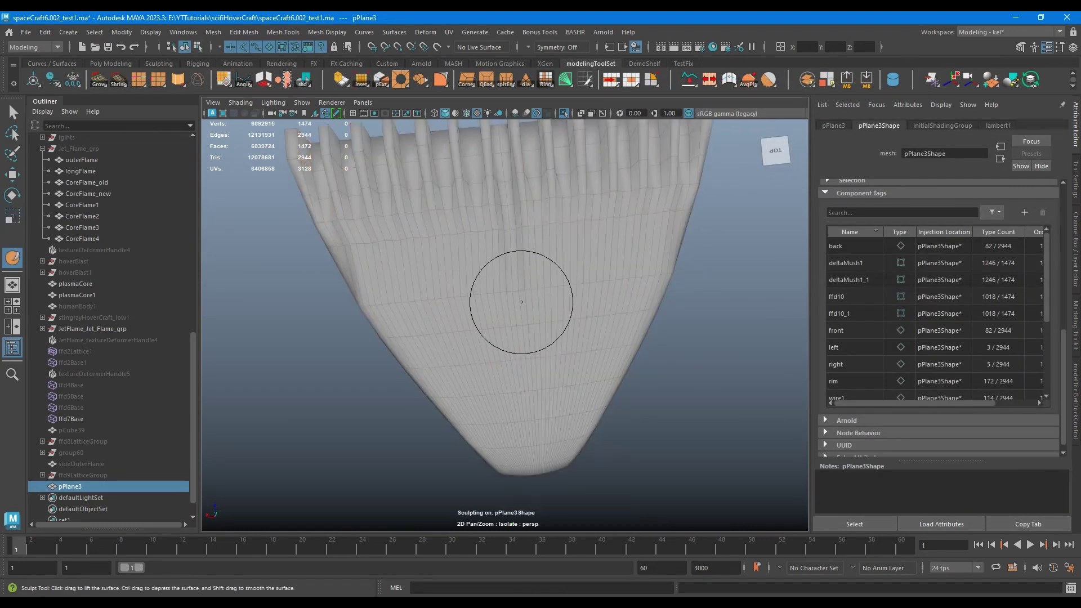
mouse_move(420, 305)
left_mouse_down("alt")
mouse_move(404, 282)
mouse_move(381, 283)
mouse_move(448, 289)
mouse_move(499, 271)
left_mouse_up("alt")
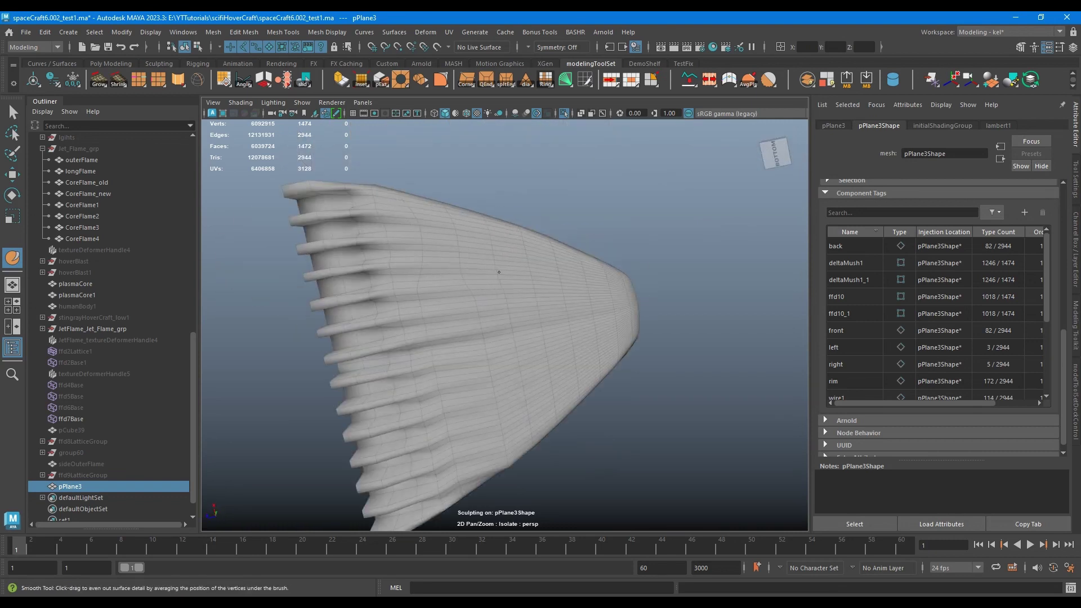
left_click_drag(481, 455, 497, 408, "alt")
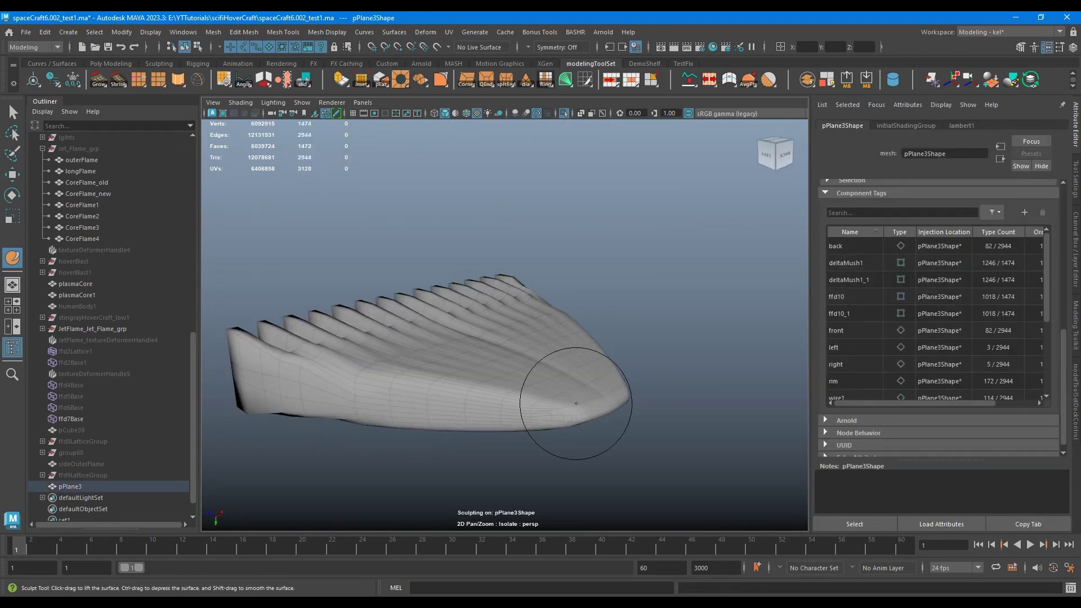
key("w")
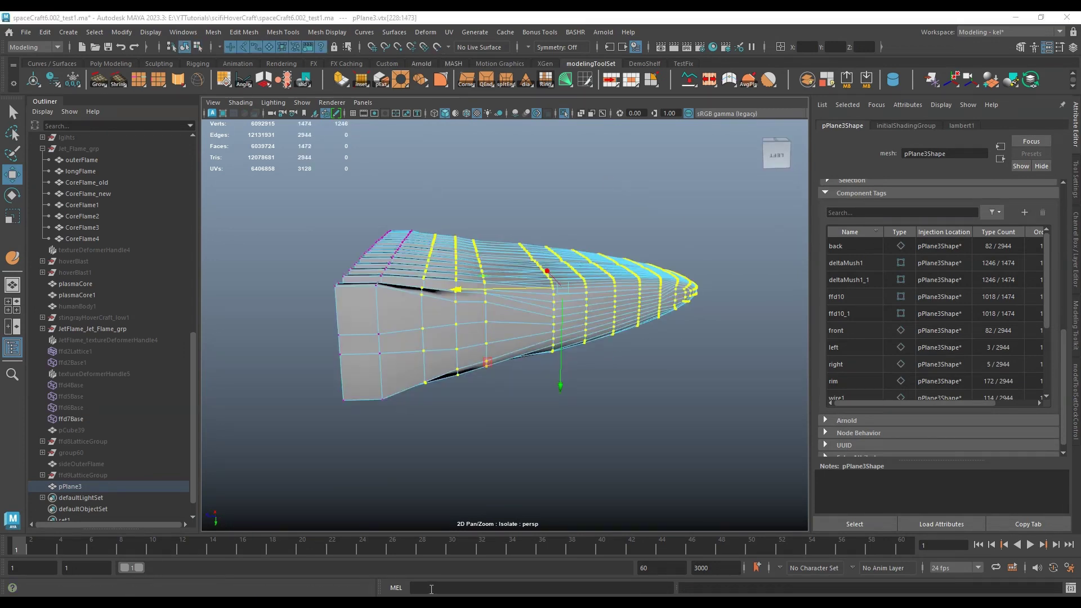
Run the MEL command SculptGeometryTool on the selected flame vertices and show the tool's settings
left_click(431, 588)
type("Sd")
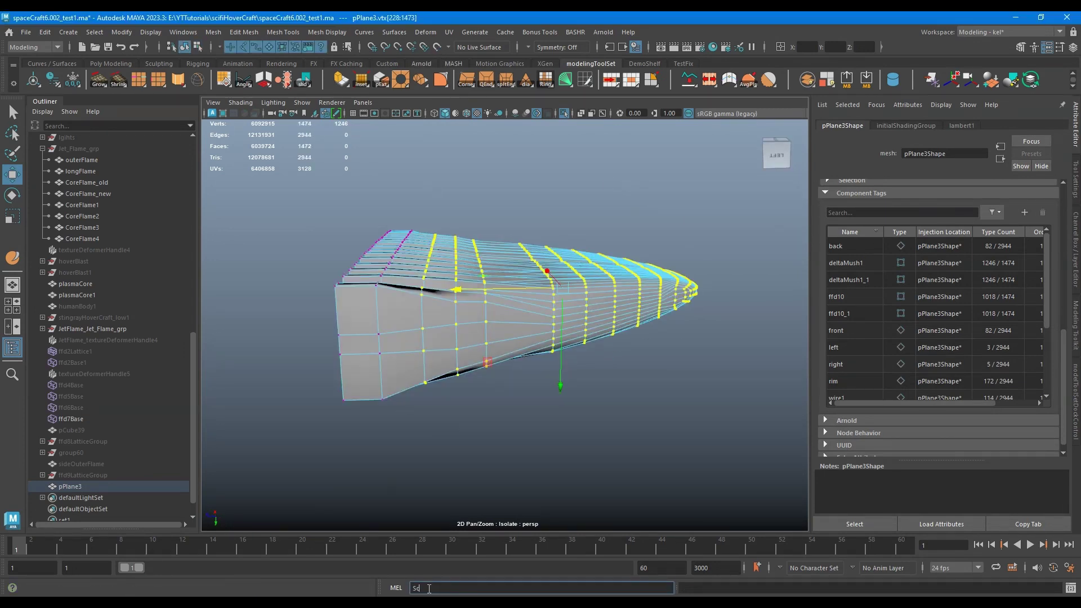
left_click(385, 63)
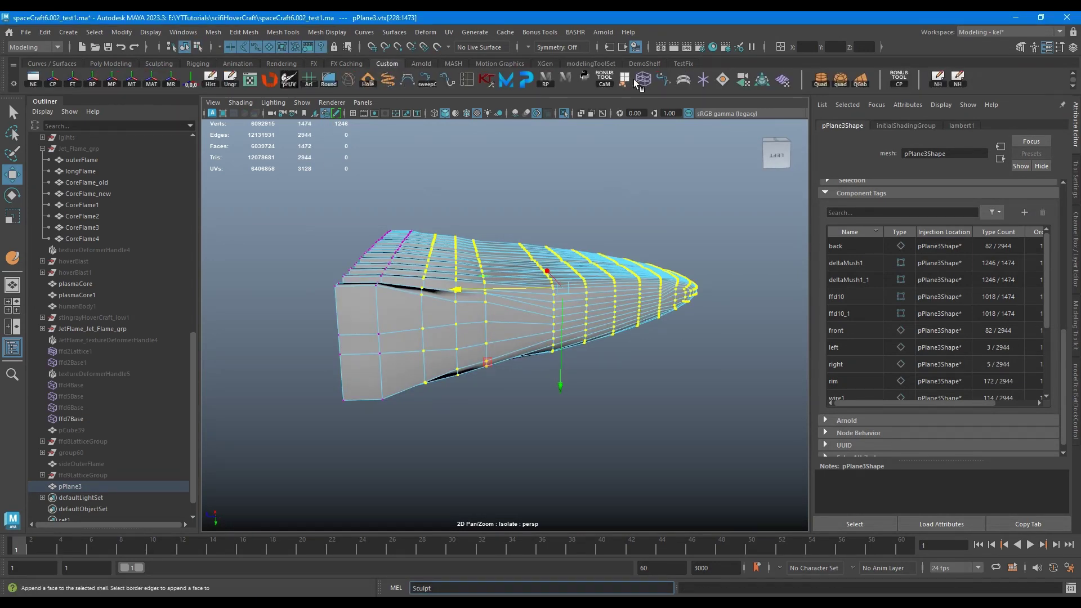
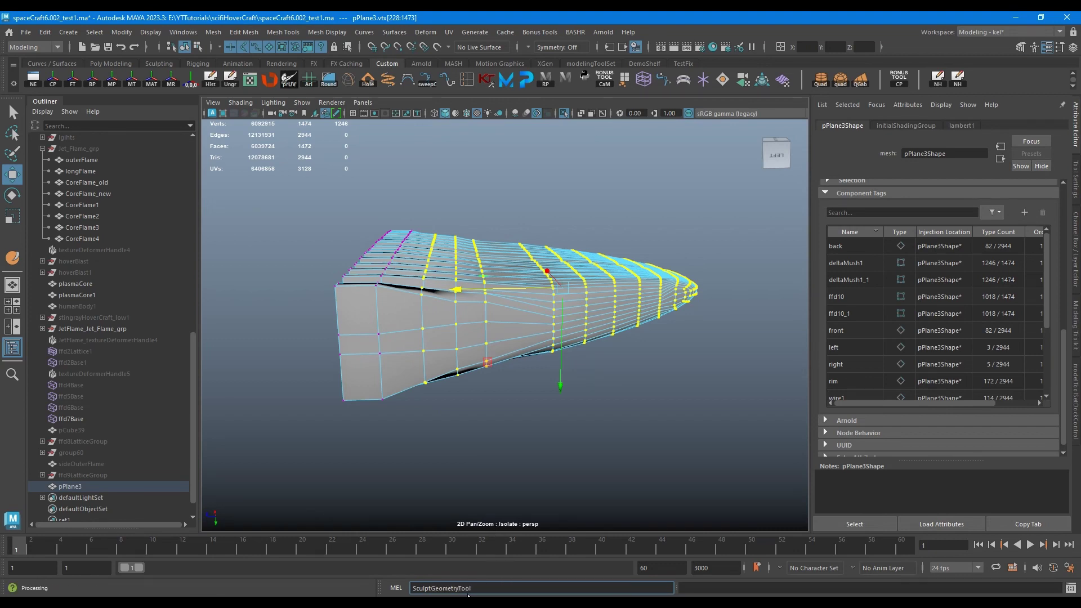
left_click(1073, 191)
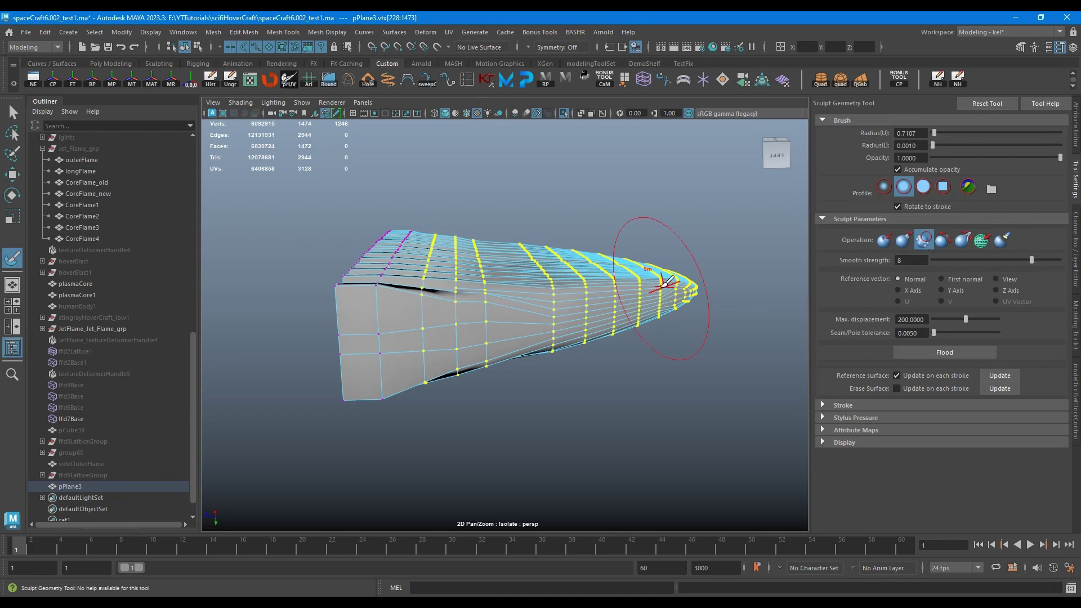
Try flooding the selected vertices with the Relax operation at a maximum displacement of 130.9735
left_click(944, 247)
left_click_drag(965, 300, 954, 299)
left_click(951, 336)
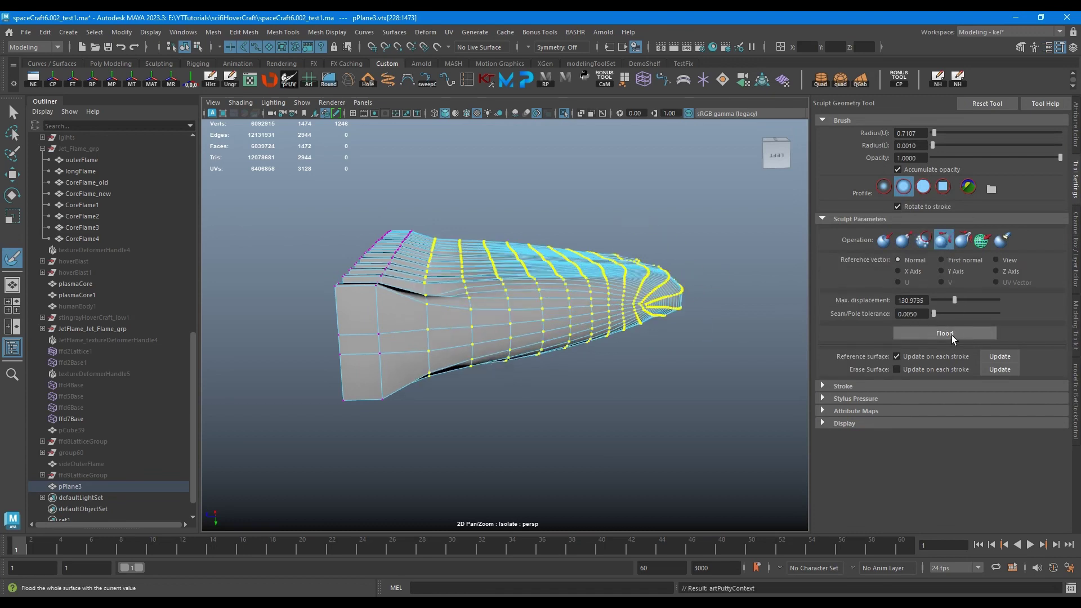
mouse_move(714, 299)
left_mouse_down("alt")
mouse_move(572, 313)
mouse_move(619, 343)
mouse_move(633, 405)
left_mouse_up("alt")
key("ctrl+z")
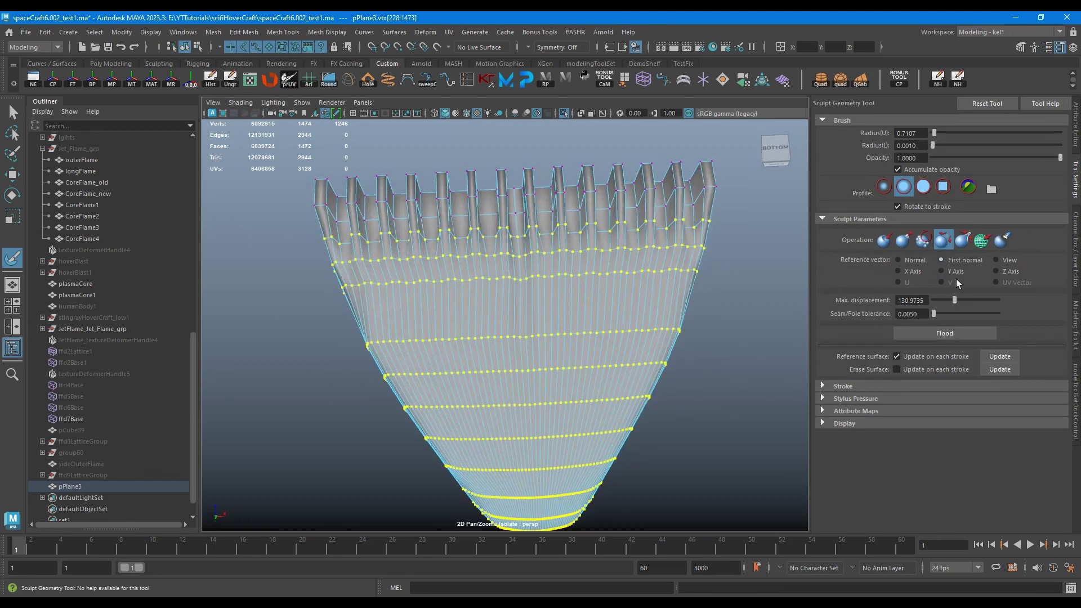
Try the Relax flood again with the reference vector set to First normal
left_click(954, 333)
left_click_drag(602, 345, 645, 414, "alt")
key("ctrl+z")
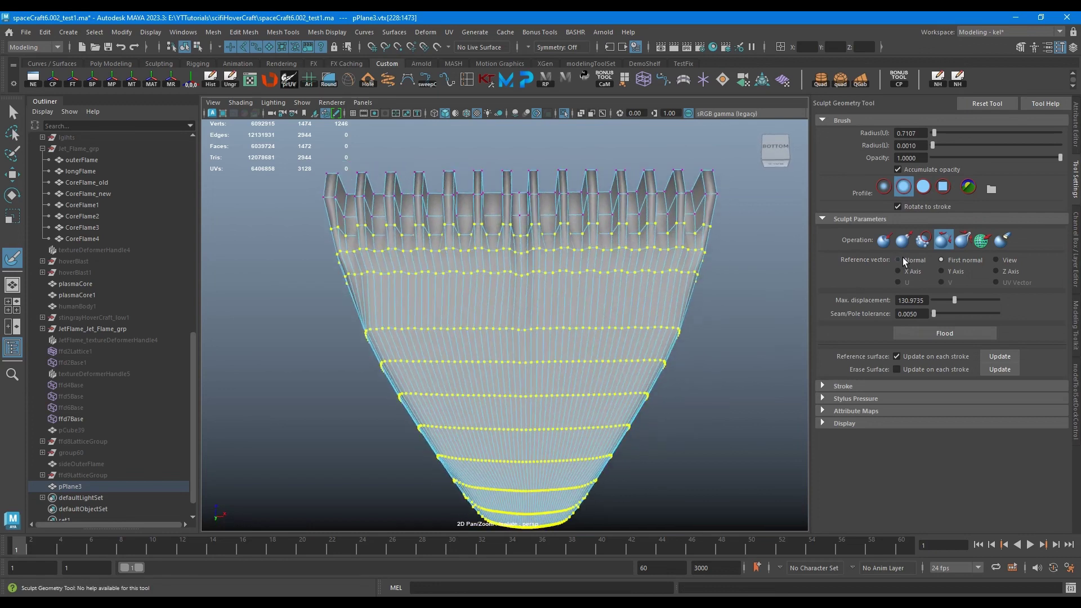
Flood the selected flame vertices with the Smooth operation
left_click(923, 240)
left_click(951, 352)
left_click_drag(653, 343, 684, 281, "alt")
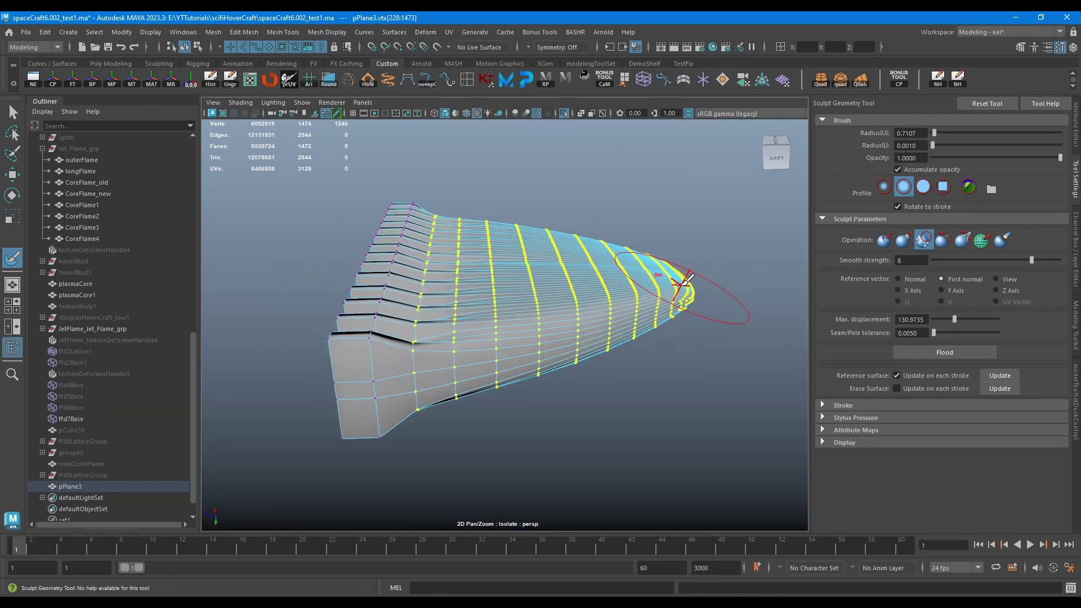
Try flooding the selected flame vertices with the Pull operation
left_click(904, 240)
left_click(931, 364)
key("ctrl+z")
left_click_drag(572, 301, 432, 206, "alt")
key("w")
left_click(426, 32)
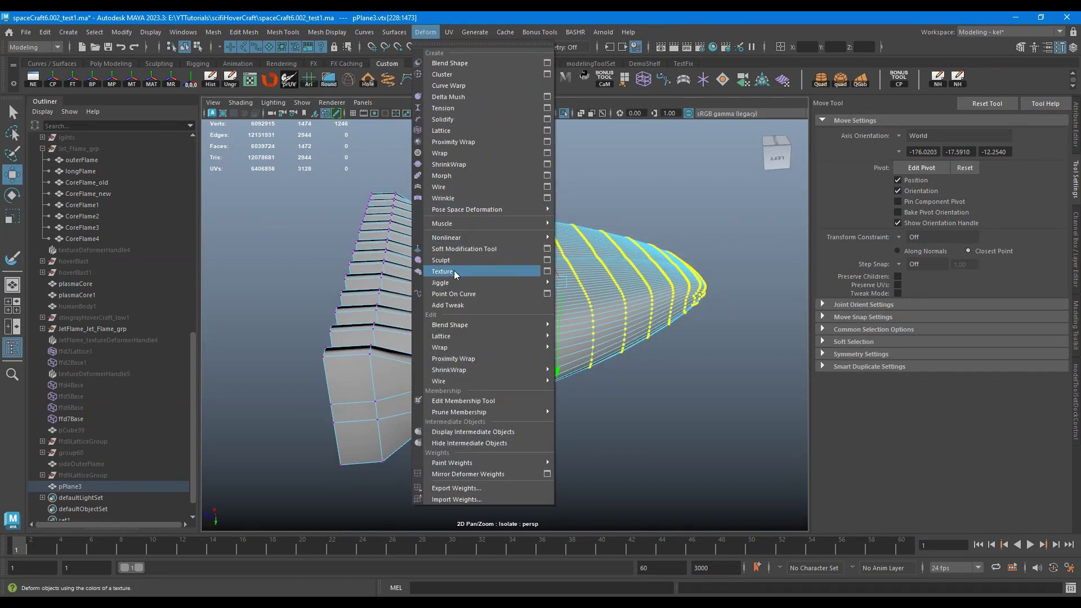
left_click(504, 32)
Apply Edit Edge Flow to an edge loop across the flame mesh and return to object mode
left_click_drag(582, 213, 480, 262, "alt")
right_click_drag(480, 262, 473, 227)
double_click(473, 227)
right_click_drag(606, 236, 601, 347, "shift")
scroll(497, 242, "up", 3)
left_click_drag(576, 309, 495, 270, "alt")
double_click(512, 254)
key("w")
right_click_drag(496, 269, 552, 251)
scroll(554, 282, "down", 4)
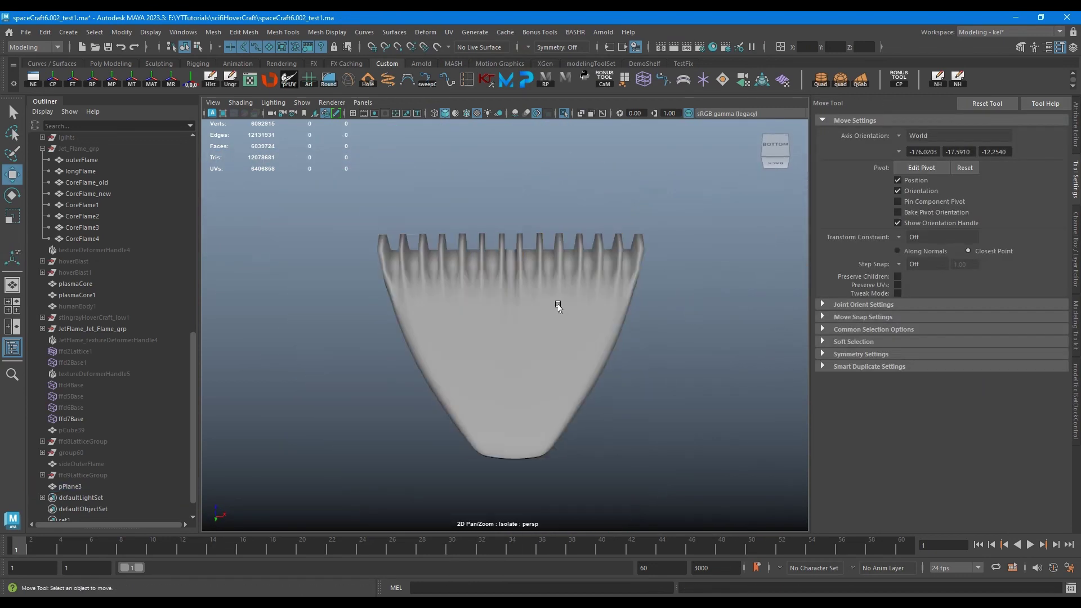
Delete the flame mesh's construction history and mirror it along the X axis with object axis position
left_click(557, 304)
left_click(211, 80)
scroll(703, 277, "up", 2)
right_click_drag(703, 276, 698, 402, "shift")
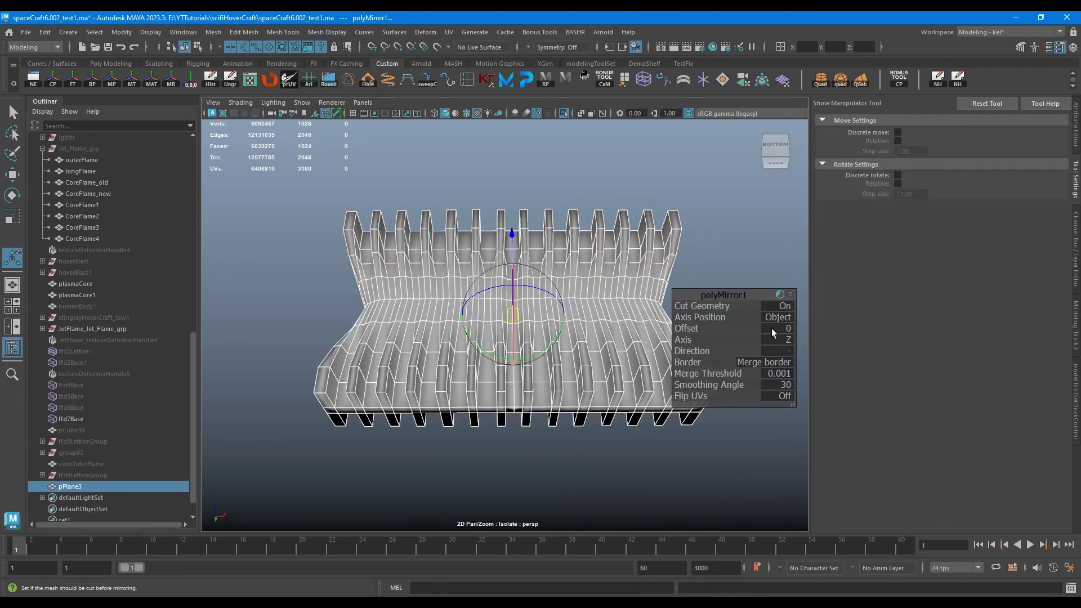
left_click(790, 341)
left_click(821, 349)
left_click_drag(628, 299, 642, 296, "alt")
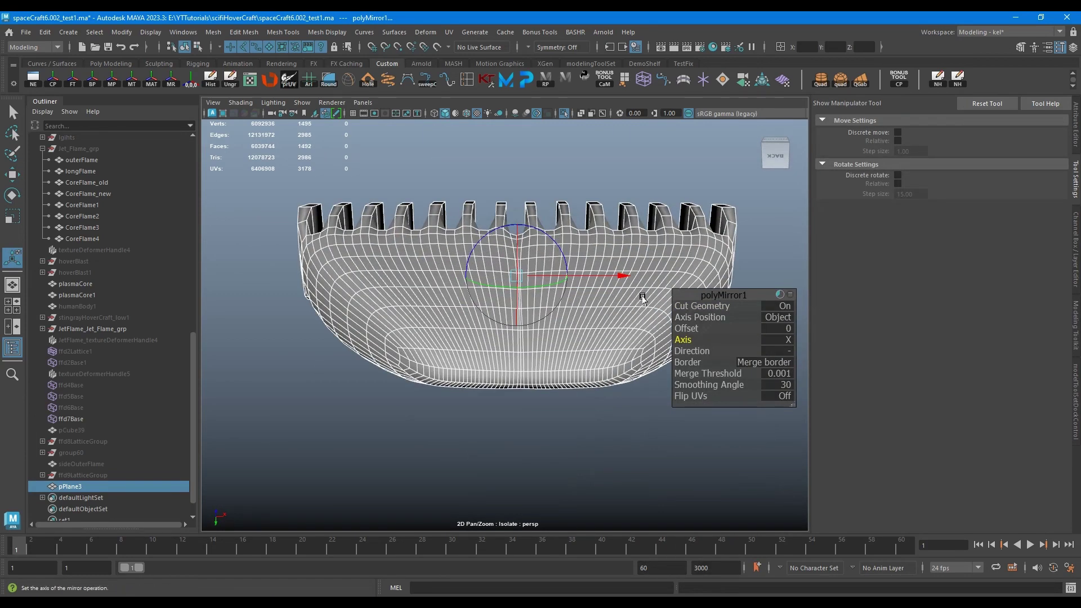
Select the vertices of the flame's tapered body, leaving the ridged base out of the selection
key("w")
left_click(642, 413)
left_click(562, 315)
left_click_drag(561, 241, 558, 315, "alt")
right_click_drag(523, 298, 522, 255)
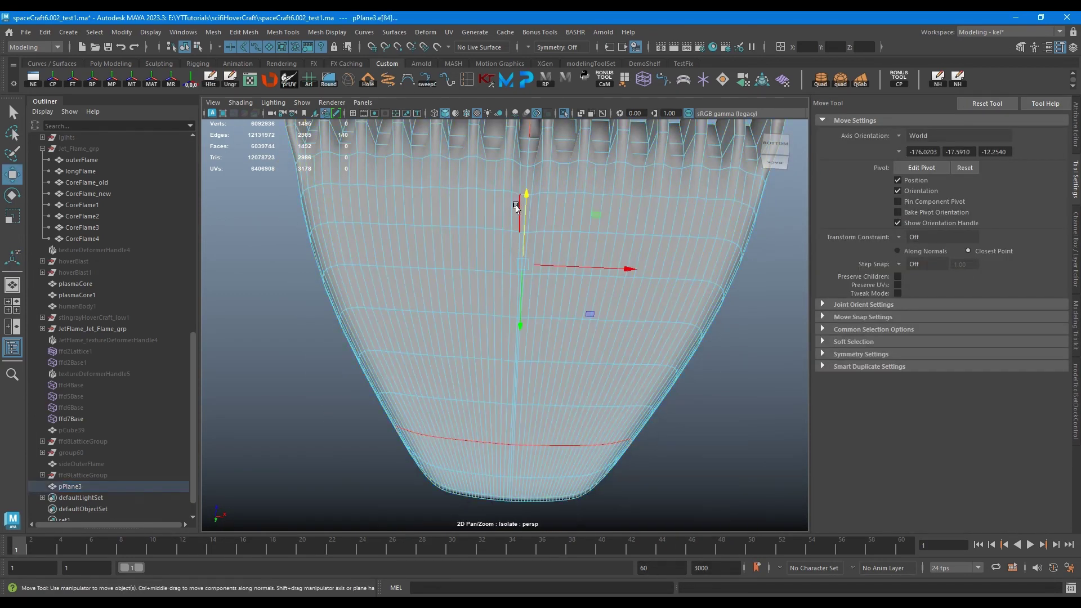
left_click_drag(517, 208, 567, 294, "alt")
scroll(567, 295, "down", 3)
right_click_drag(567, 295, 523, 297)
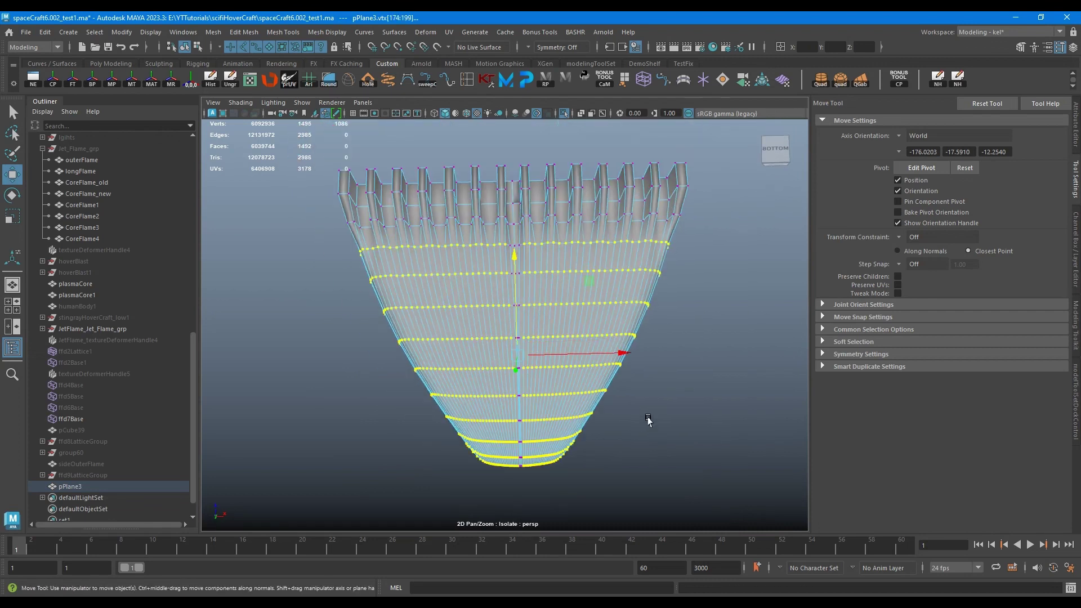
Add the missed vertices along the central seam and average the selected vertices with 10 iterations
scroll(575, 345, "up", 4)
left_click_drag(574, 345, 541, 304, "alt")
middle_click_drag(566, 315, 569, 368, "alt")
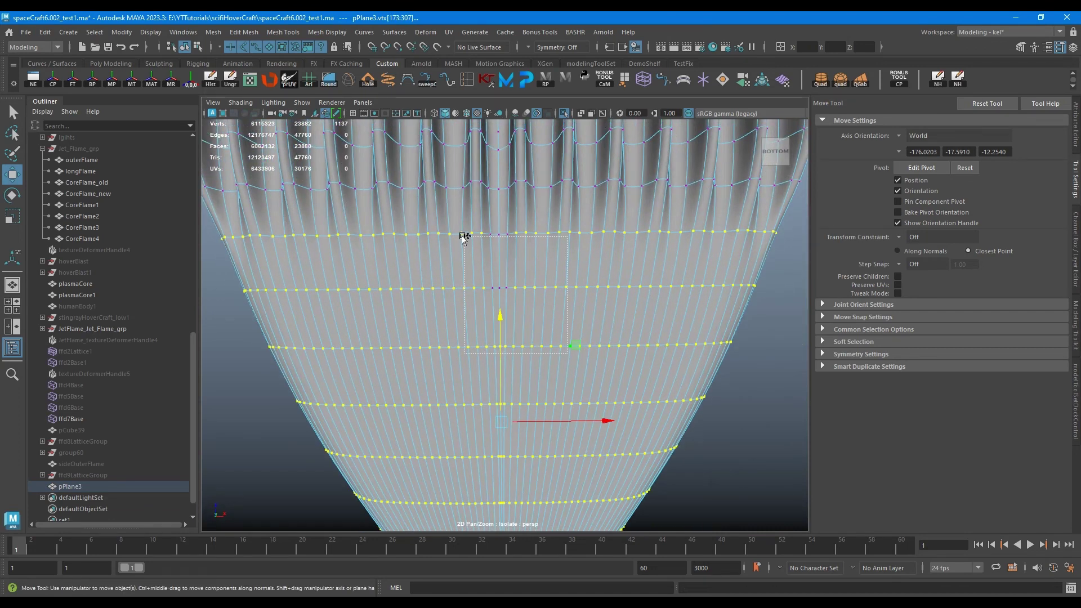
left_click_drag(467, 224, 532, 305, "shift")
scroll(524, 360, "down", 4)
left_click_drag(518, 395, 583, 309, "alt")
key("g")
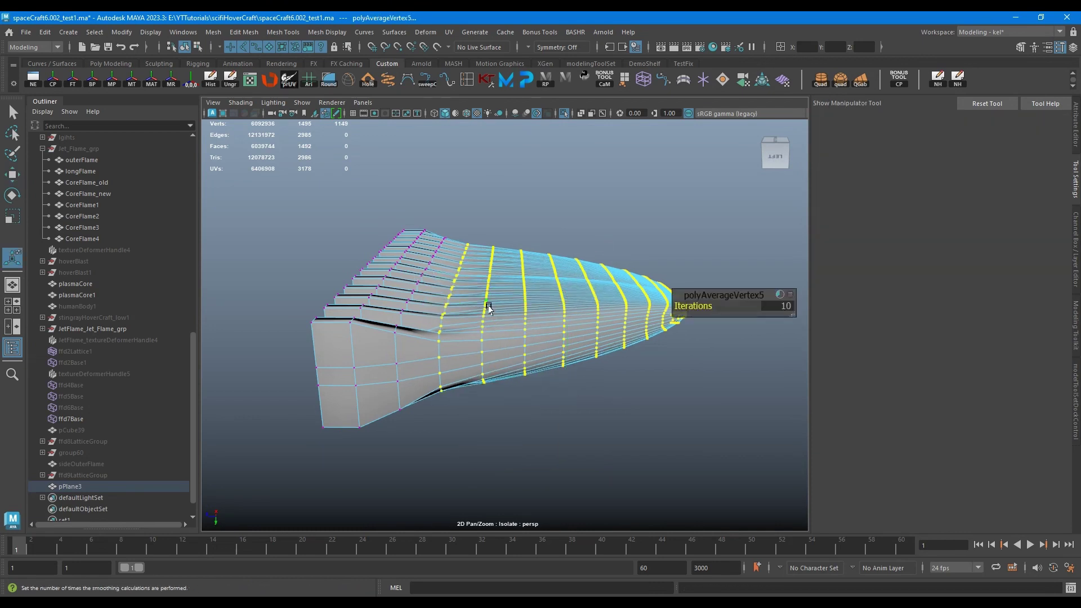
Apply Edit Edge Flow to the edge loop where the ridges meet the body, with Adjust Edge Flow set to 2
right_click_drag(488, 306, 488, 265)
scroll(488, 306, "up", 4)
left_click_drag(478, 307, 431, 377, "alt")
middle_click_drag(431, 376, 562, 220, "alt")
double_click(471, 316)
key("w")
mouse_move(411, 147)
left_mouse_down("ctrl+shift")
mouse_move(457, 149)
mouse_move(410, 151)
left_mouse_up("ctrl+shift")
right_click_drag(525, 231, 557, 314, "shift")
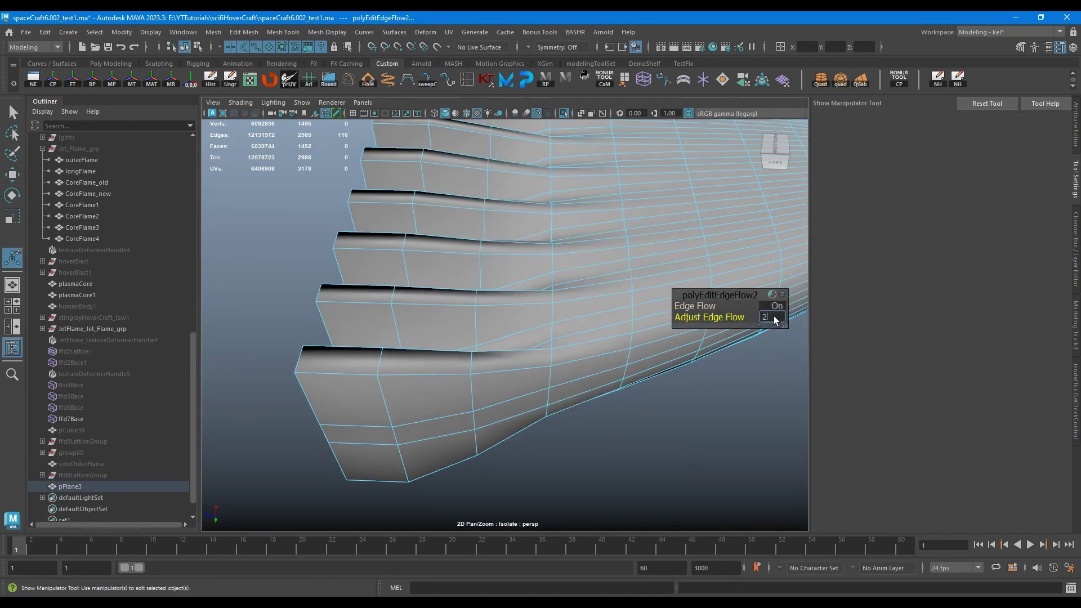
key("Return")
Apply Edit Edge Flow to the edge loop crossing the ridges just before they merge into the body
left_click_drag(525, 324, 507, 255, "alt")
middle_click_drag(507, 255, 511, 342, "alt")
double_click(500, 267)
right_click_drag(610, 275, 615, 389, "shift")
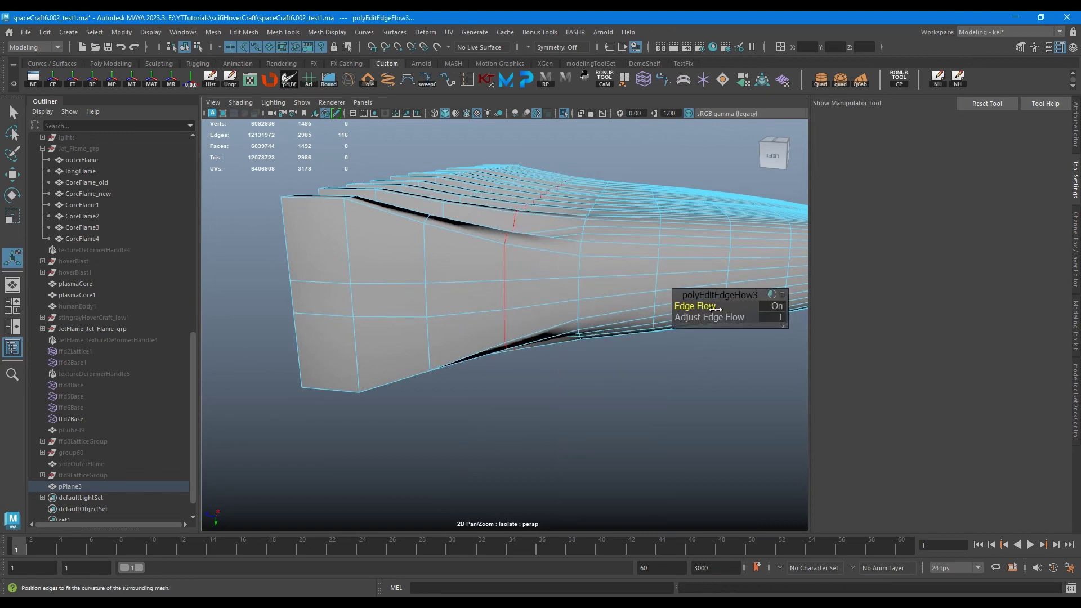
left_click_drag(610, 295, 507, 315, "alt")
right_click_drag(506, 315, 444, 292, "alt")
Apply Edit Edge Flow to another edge loop in the transition between the ridges and the body
key("w")
left_click(514, 249)
left_click_drag(518, 255, 529, 293, "alt")
left_click(574, 316)
right_click_drag(529, 293, 579, 323, "alt")
double_click(576, 270)
right_click_drag(574, 269, 567, 381, "shift")
right_click_drag(636, 338, 600, 292, "alt")
Check the unsmoothed flame mesh against the craft and isolate it again
left_click(529, 242)
left_click(564, 311)
left_click_drag(531, 298, 531, 324, "alt")
key("1")
left_click(602, 184)
left_click(564, 113)
left_click_drag(625, 292, 702, 333, "alt")
left_click(565, 113)
Select the loop crossing the flame's ridges, undo the unwanted change and slide the loop along the mesh
double_click(537, 236)
key("r")
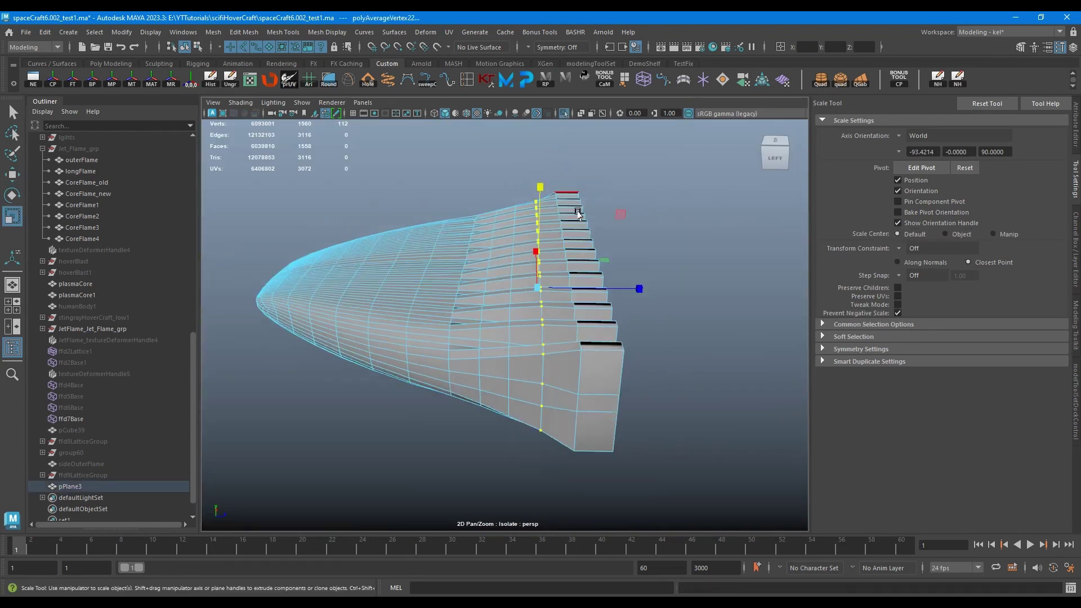
left_click_drag(578, 212, 550, 323, "alt")
key("w")
right_click_drag(550, 323, 705, 363, "alt")
left_click_drag(704, 363, 457, 285, "alt")
key("ctrl+z")
left_click_drag(507, 388, 593, 364, "alt")
left_click_drag(479, 364, 507, 312, "ctrl+shift")
Select the whole flame mesh and update its shading normals
right_click_drag(507, 312, 451, 271, "alt")
left_click(540, 225)
left_click_drag(509, 284, 529, 306, "alt")
left_click(528, 307)
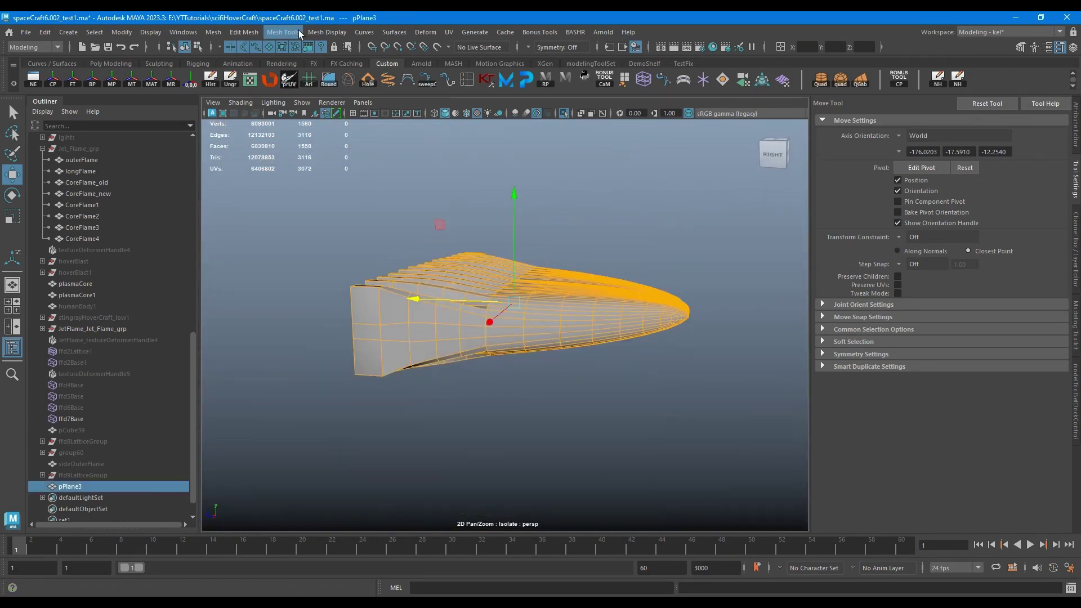
left_click(332, 32)
left_click(350, 133)
Turn off isolation and inspect the flame in place on the craft's rear thruster
left_click(586, 225)
mouse_move(585, 231)
left_mouse_down("alt")
mouse_move(509, 280)
mouse_move(376, 255)
mouse_move(430, 310)
mouse_move(507, 270)
left_mouse_up("alt")
left_click(388, 276)
left_click(565, 113)
left_click(478, 420)
scroll(466, 397, "down", 5)
left_click_drag(466, 397, 495, 270, "alt")
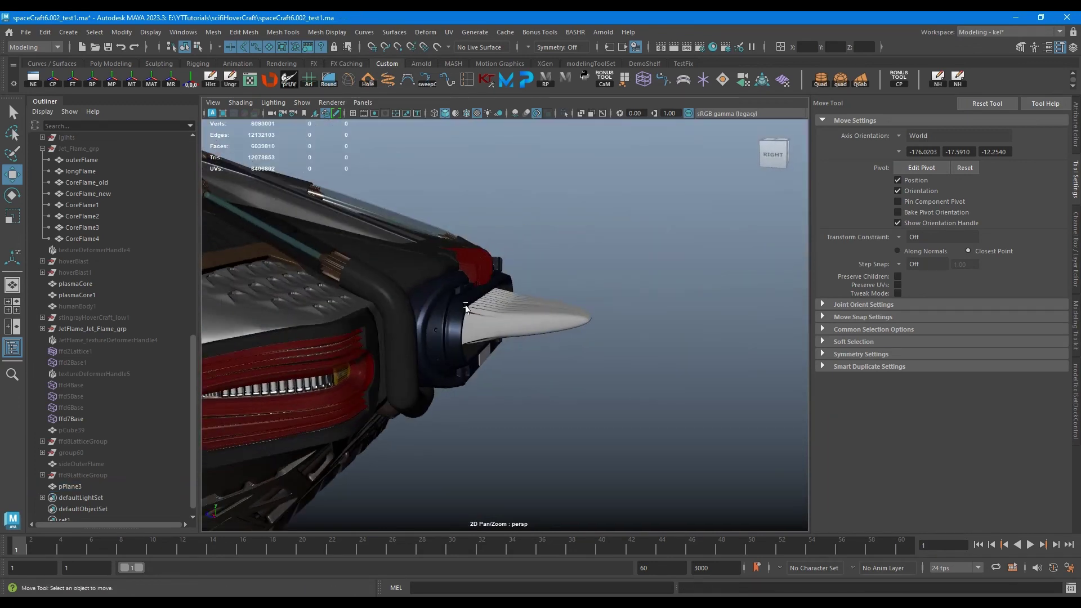
Scale the edge loop behind the flame's ridges vertically using soft selection
scroll(529, 265, "up", 7)
left_click(539, 262)
key("F10")
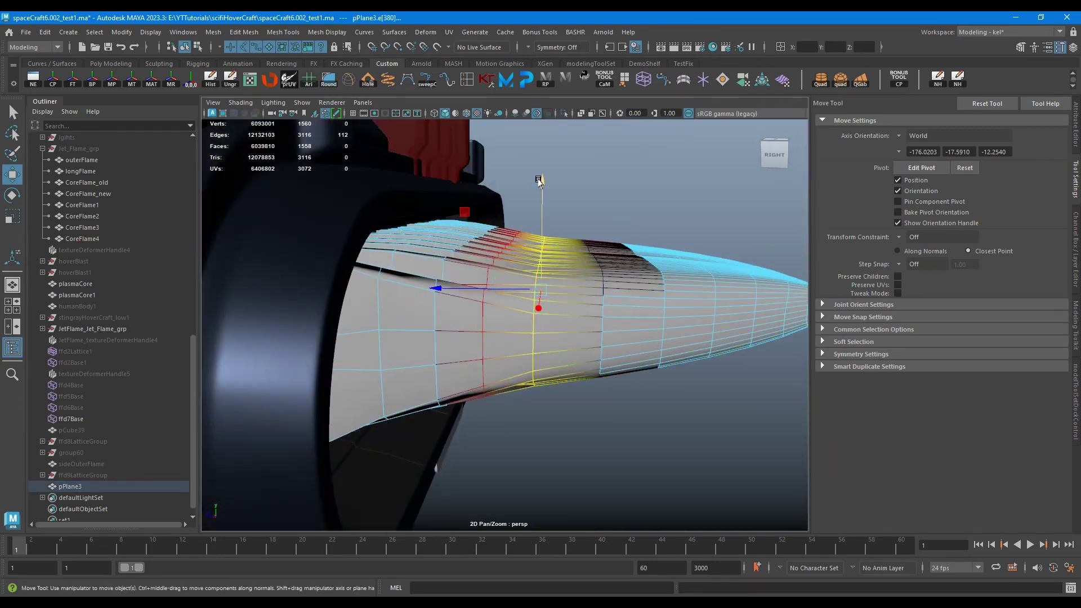
key("r")
left_click_drag(539, 179, 541, 177)
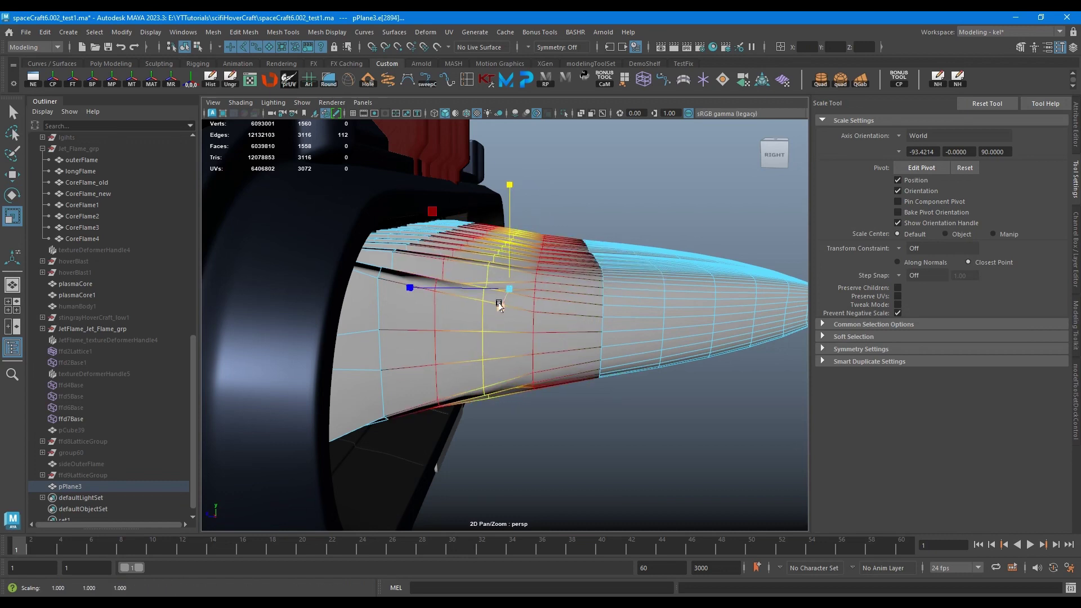
Move the edge loops across the flame's ridges toward the thruster nozzle and scale them with soft selection off
key("w")
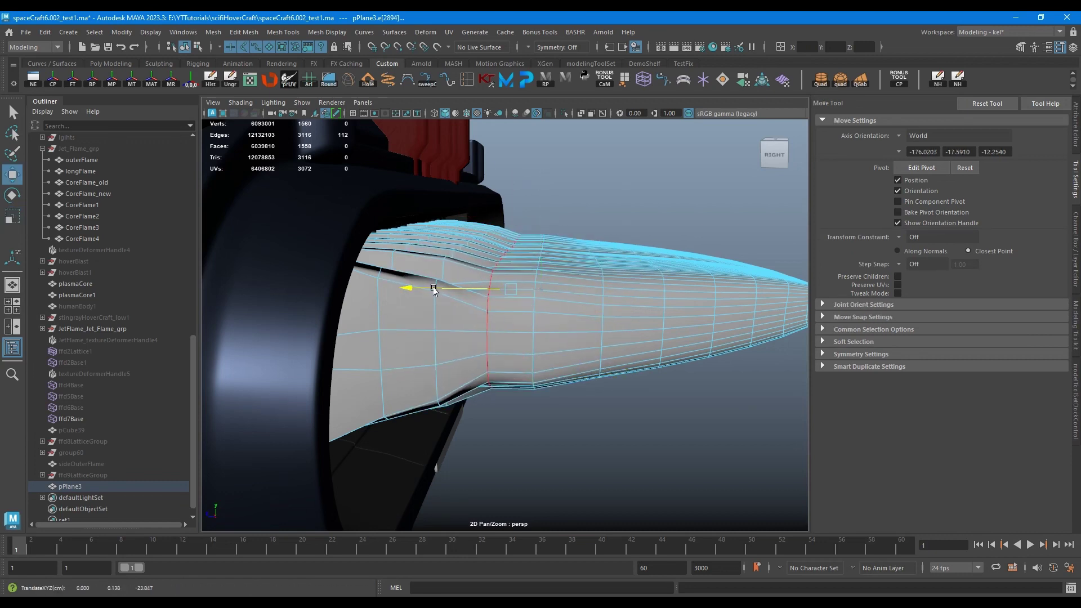
key("r")
left_click_drag(507, 288, 440, 256)
key("w")
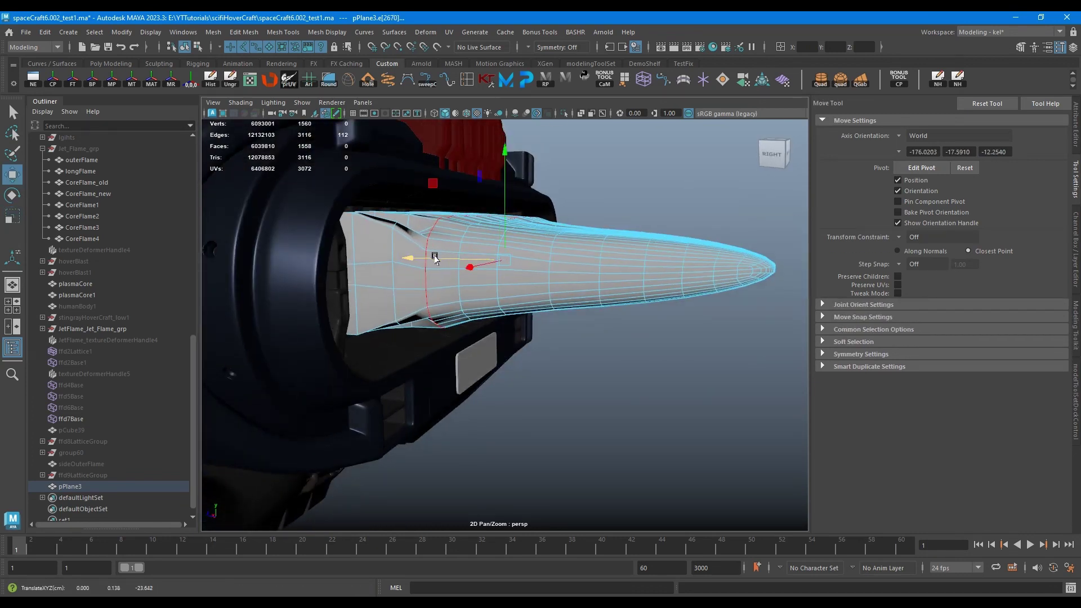
Apply Edit Edge Flow to the edge loops across the ridges near the nozzle and undo the last application
right_click_drag(506, 265, 486, 374, "shift")
left_click_drag(430, 239, 399, 265, "alt")
scroll(337, 297, "up", 3)
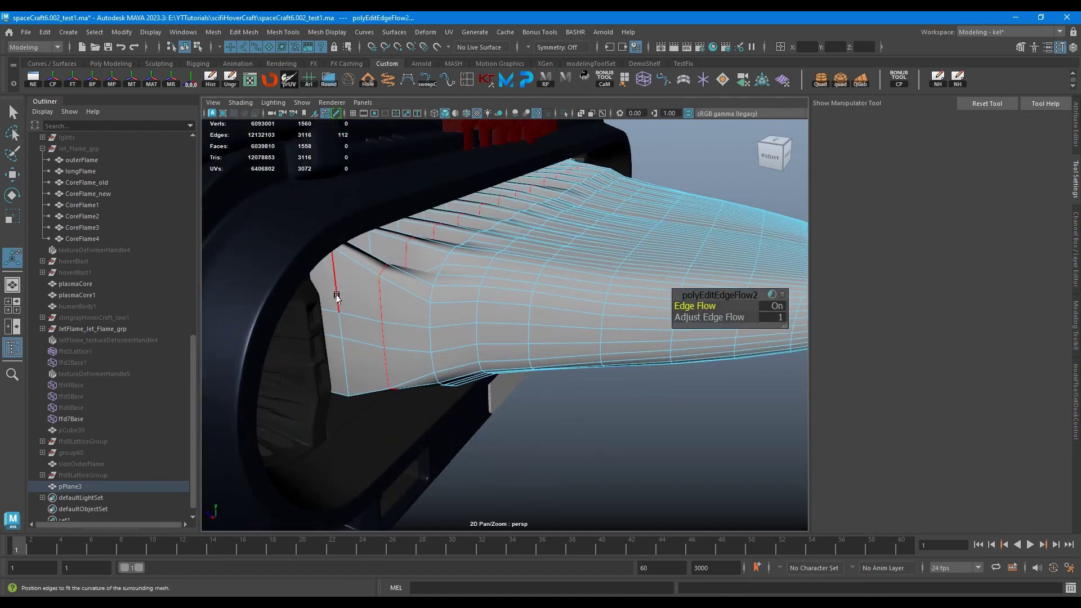
left_click_drag(337, 298, 586, 285, "alt")
key("ctrl+z")
key("w")
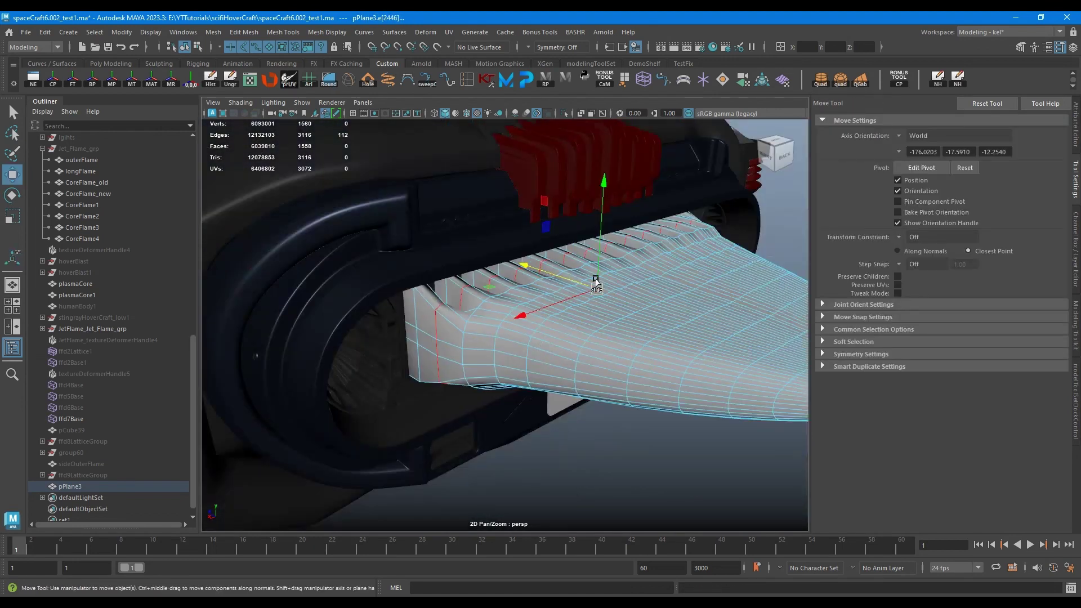
Scale the edge loop nearest the nozzle vertically by about 1.2, then average its grown vertex selection with 10 iterations
key("r")
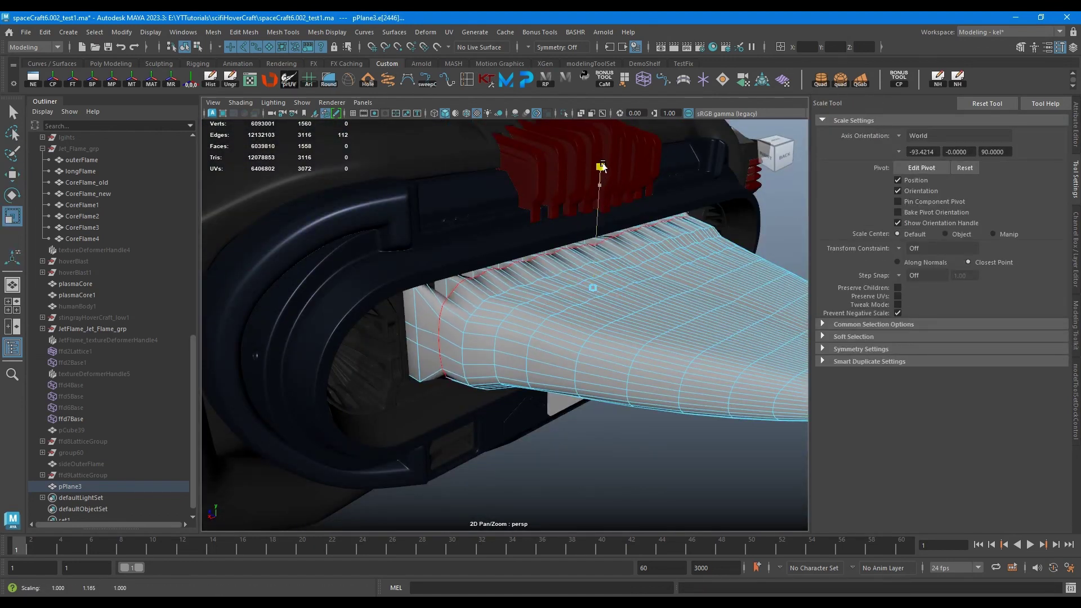
left_click_drag(601, 166, 522, 290, "alt")
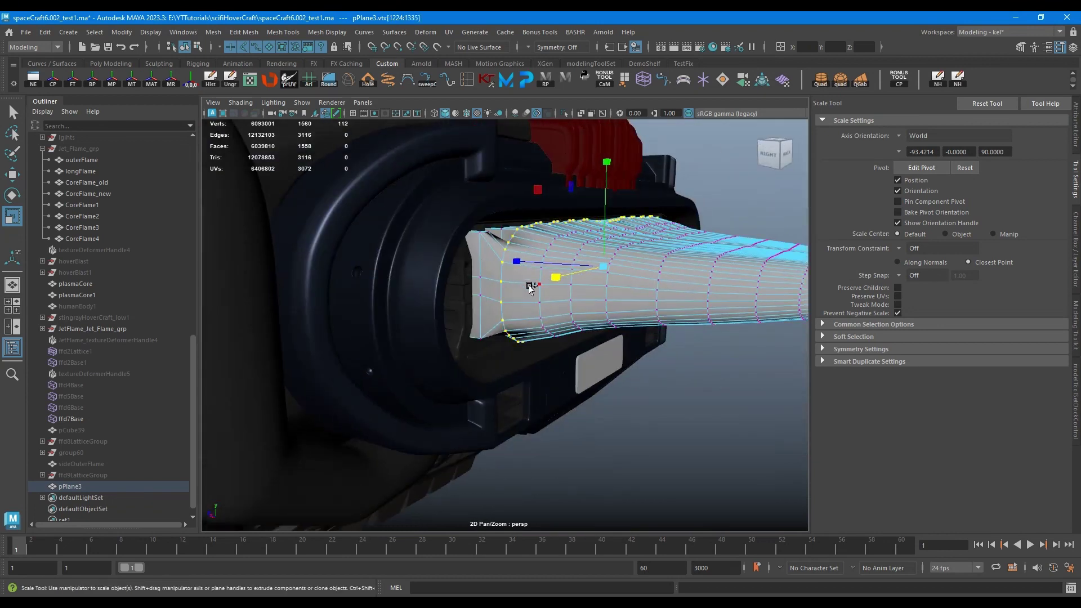
right_click_drag(529, 287, 621, 272, "shift")
key("shift+period")
key("g")
left_click_drag(621, 273, 557, 294, "alt")
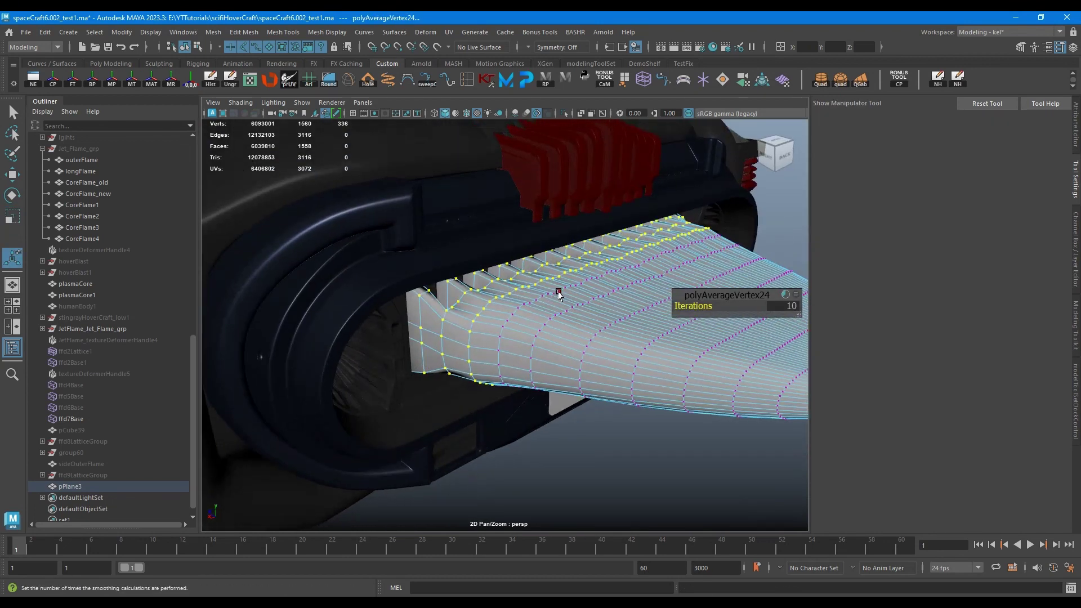
Apply Edit Edge Flow to the edge loop just beyond the ridges, as seen from the flame's underside
right_click_drag(558, 294, 555, 207)
key("w")
left_click_drag(555, 207, 569, 253, "alt")
double_click(515, 222)
right_click_drag(524, 222, 473, 256, "shift")
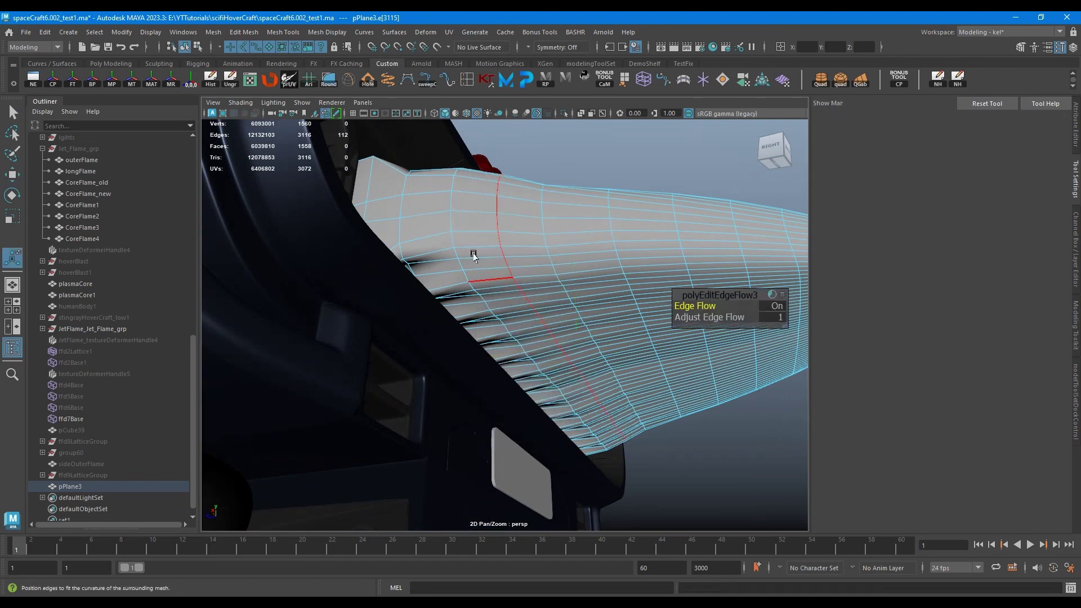
Repeat Edit Edge Flow on the neighbouring edge loops on both sides of the ridge transition
left_click_drag(473, 256, 499, 282, "alt")
double_click(573, 270)
key("g")
key("g")
double_click(394, 286)
key("g")
Return the flame mesh to object mode, delete its construction history and isolate it
left_click_drag(394, 286, 532, 225, "alt")
right_click_drag(532, 225, 608, 147)
key("w")
left_click_drag(608, 147, 522, 318, "alt")
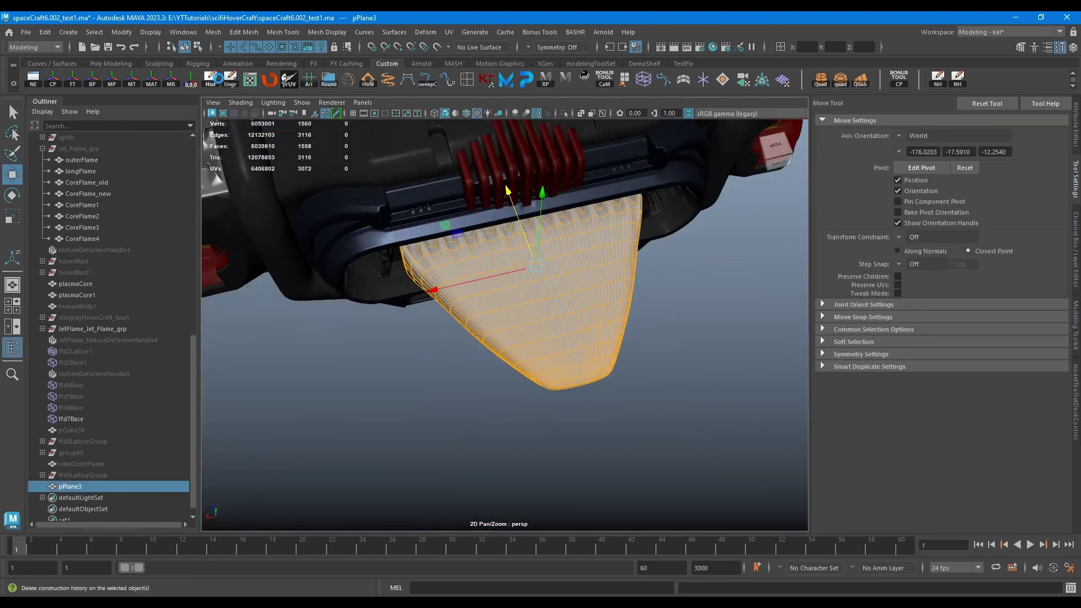
left_click(684, 360)
left_click_drag(684, 360, 536, 332, "alt")
left_click(531, 286)
left_click(564, 113)
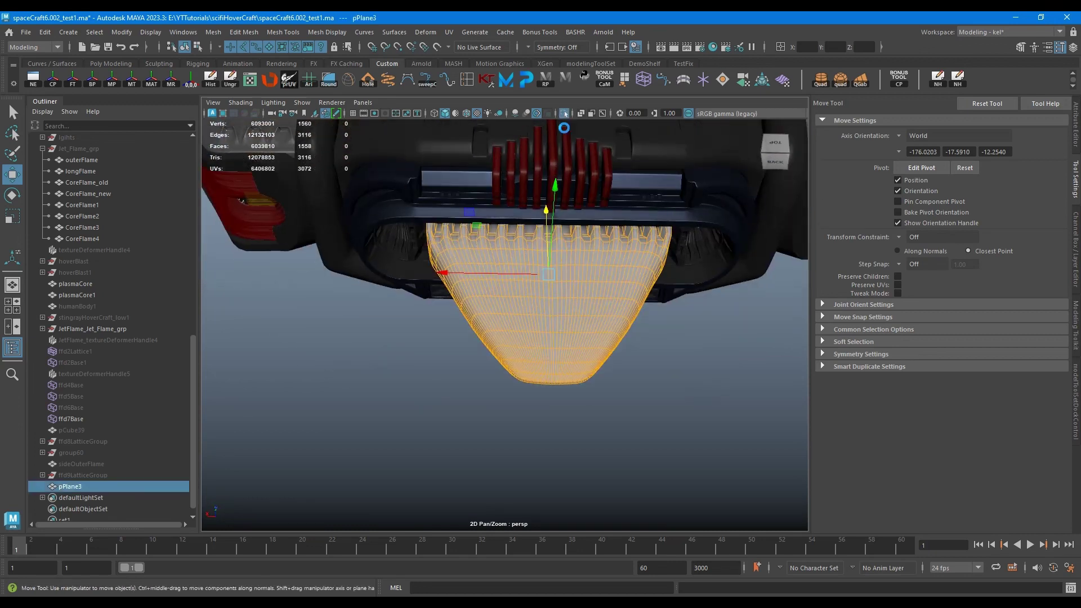
Slide the two edge loops crossing the ridges toward the flame's open base
right_click_drag(552, 282, 552, 237)
scroll(507, 253, "up", 5)
double_click(502, 237)
double_click(441, 212)
scroll(506, 225, "down", 5)
left_click_drag(565, 204, 560, 146, "ctrl+shift")
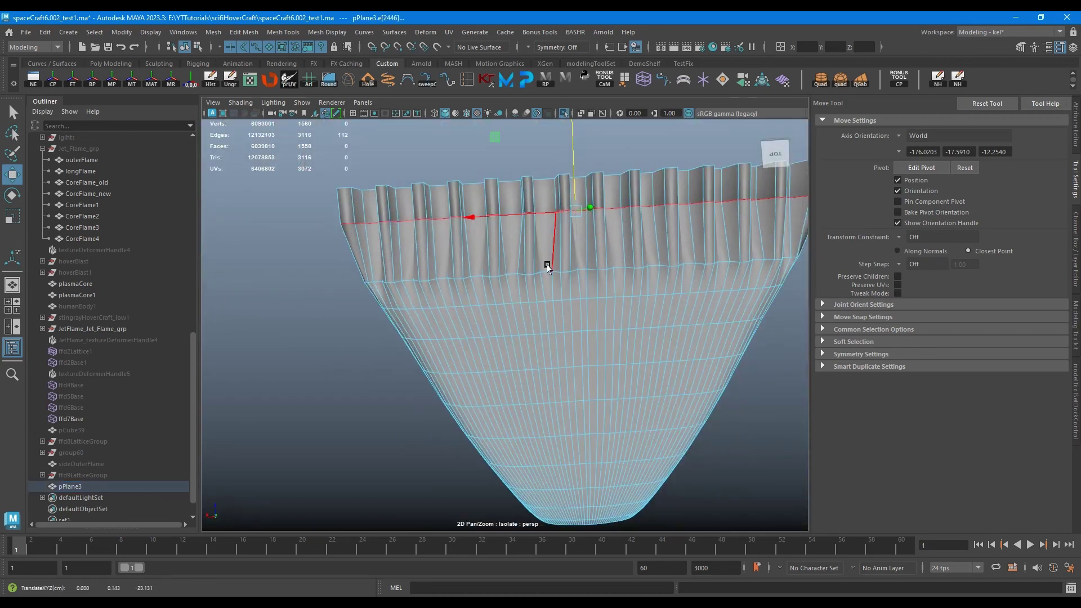
mouse_move(574, 207)
left_mouse_down("ctrl+shift")
mouse_move(569, 146)
mouse_move(572, 199)
left_mouse_up("ctrl+shift")
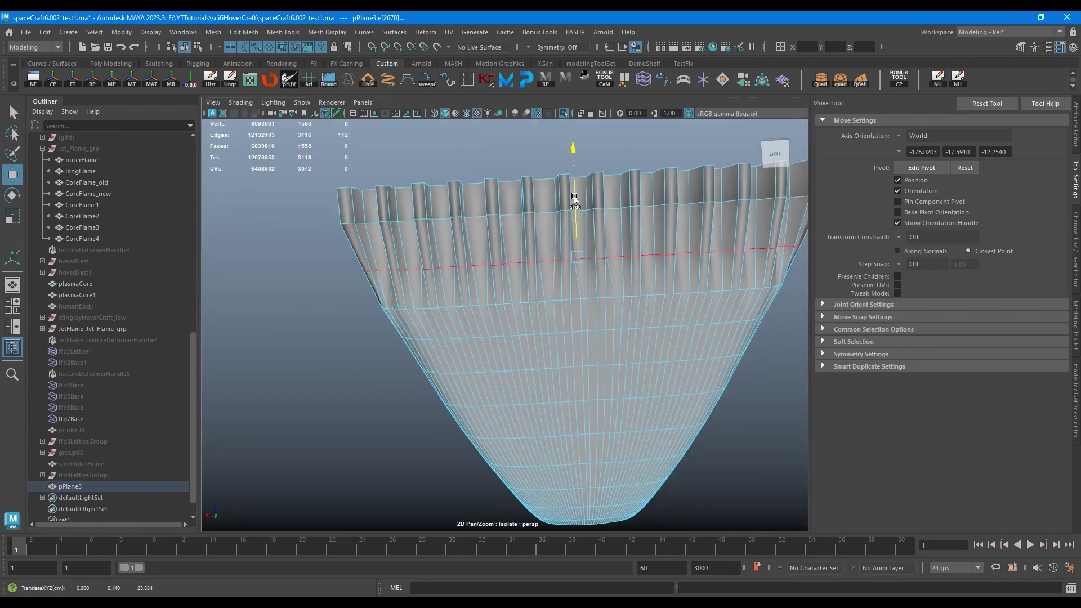
Preview the flame smoothed, slide the edge loop nearest the base slightly toward the tip and return to object mode
key("3")
double_click(542, 223)
key("1")
left_click_drag(569, 150, 571, 174, "ctrl+shift")
left_click_drag(586, 217, 596, 185, "alt")
right_click_drag(597, 225, 653, 197)
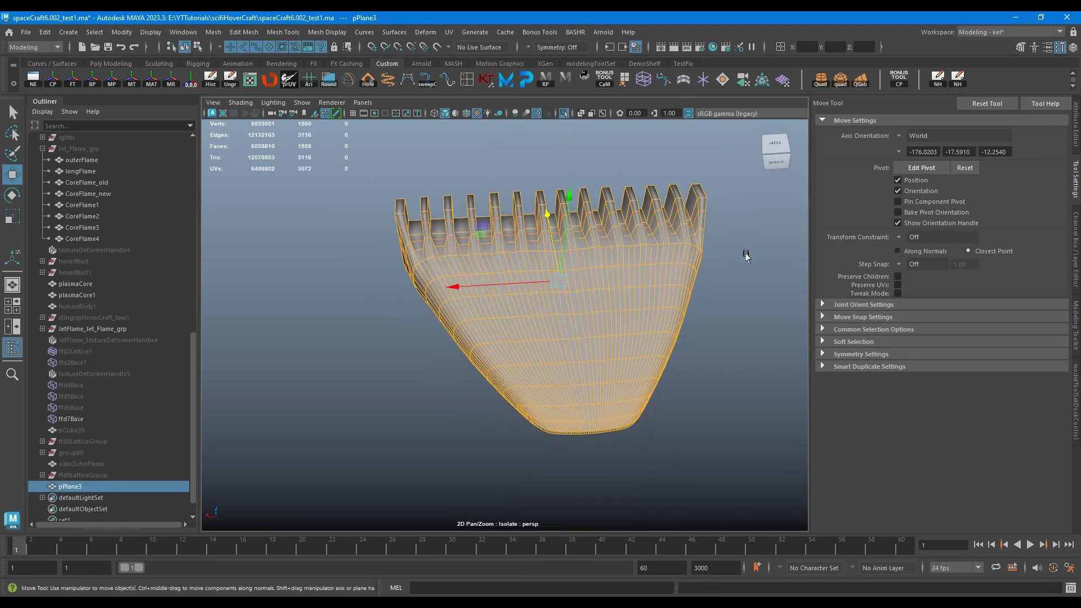
Turn off isolation and examine the smoothed flame's shape and fit on the thruster from several angles
left_click(745, 254)
left_click_drag(745, 253, 788, 233, "alt")
left_click(540, 270)
left_click(564, 113)
key("3")
left_click_drag(549, 276, 586, 251, "alt")
left_click(636, 292)
scroll(636, 292, "down", 5)
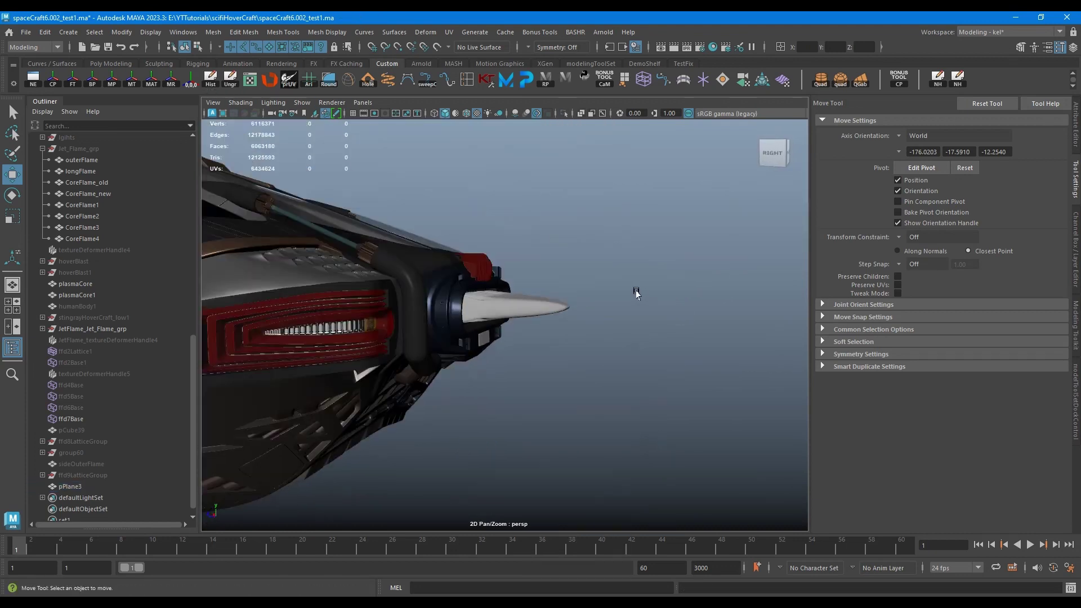
left_click_drag(636, 292, 514, 316, "alt")
scroll(550, 344, "down", 5)
scroll(550, 345, "up", 5)
Isolate the flame mesh and move the three vertex rows where the ridges fade out toward the open base
left_click(544, 288)
left_click(564, 114)
left_click_drag(563, 186, 577, 241, "alt")
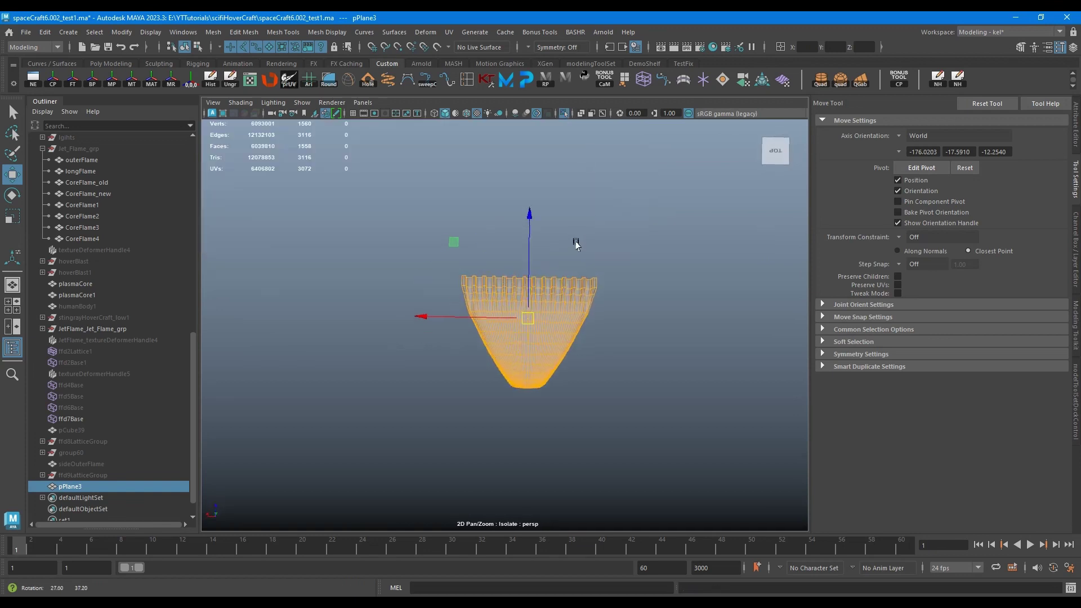
key("1")
right_click_drag(569, 281, 518, 281)
left_click_drag(428, 451, 426, 269)
scroll(506, 248, "up", 5)
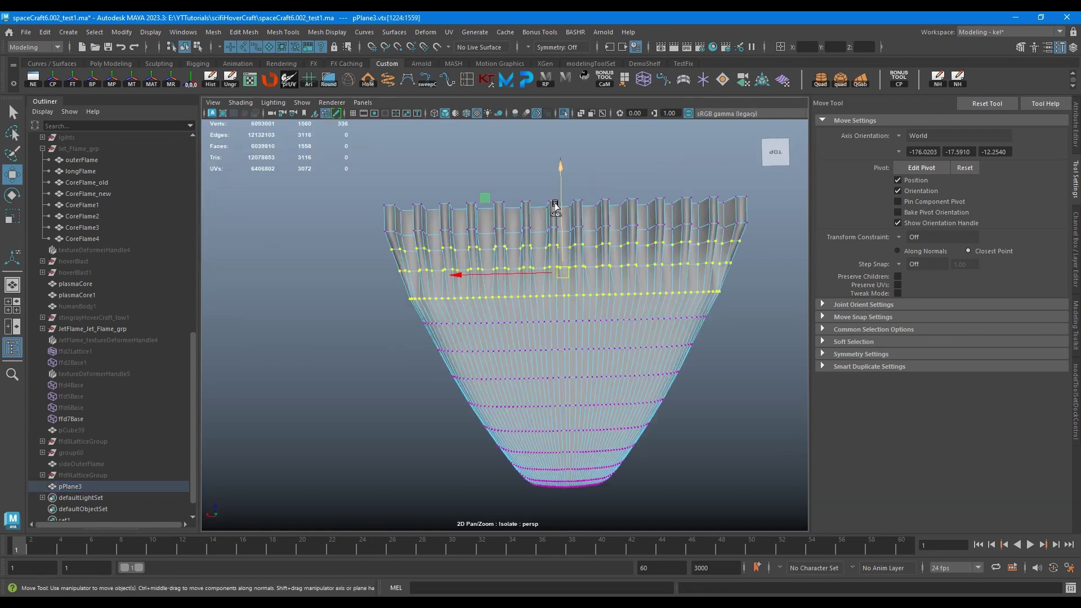
left_click_drag(559, 204, 561, 179)
Return the flame to object mode with smooth preview, turn off isolation and check its side profile on the thruster
right_click_drag(704, 338, 788, 304)
key("3")
left_click(798, 302)
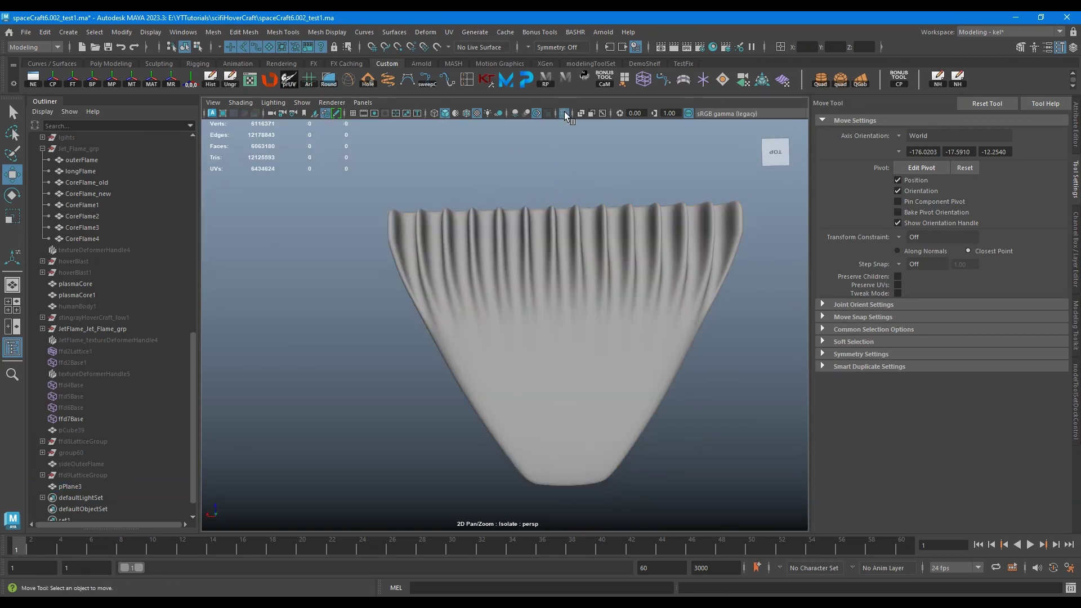
left_click(564, 113)
left_click_drag(523, 316, 499, 333, "alt")
left_click(500, 333)
left_click(676, 428)
left_click_drag(675, 428, 705, 331, "alt")
scroll(619, 298, "up", 4)
Turn off the flame's smooth preview and apply a lattice deformer to the vertex rows of its tip half
left_click(606, 294)
key("1")
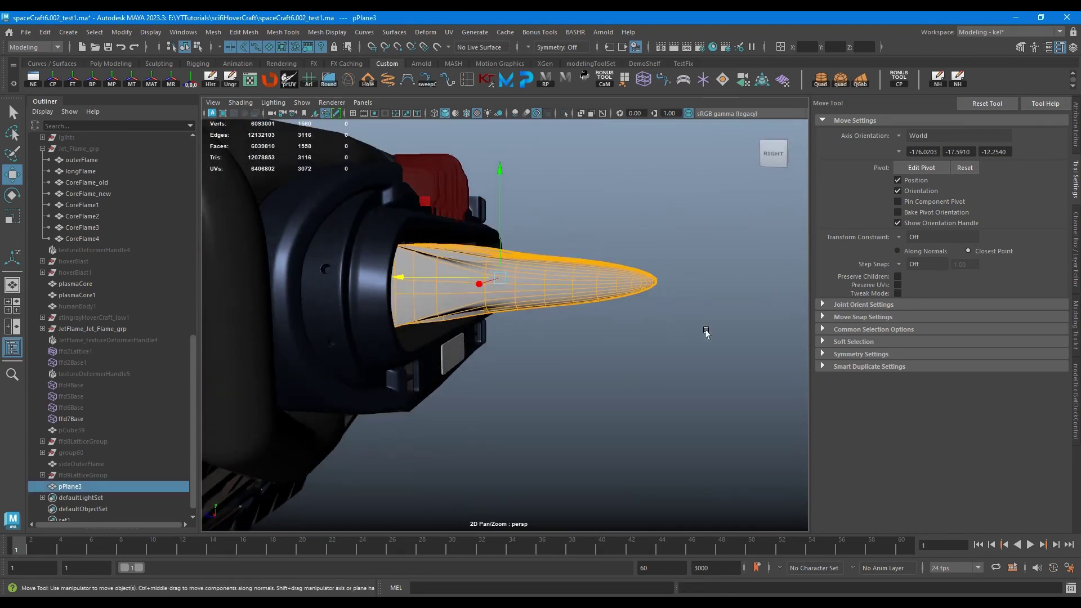
right_click_drag(705, 331, 701, 287)
left_click_drag(688, 351, 707, 363, "alt")
right_click_drag(698, 332, 636, 326)
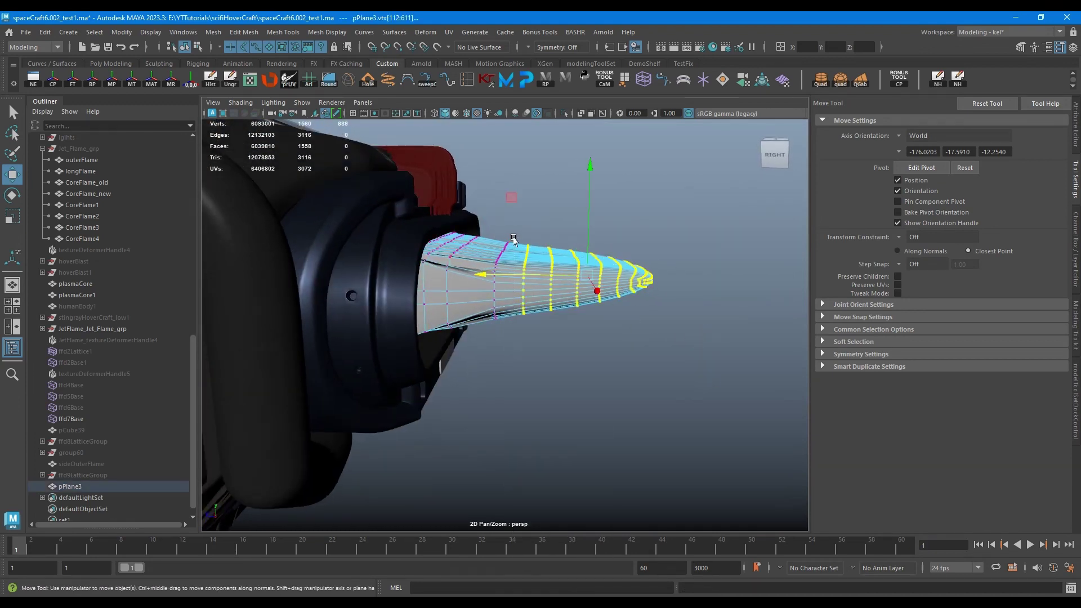
left_click(638, 80)
Scale the lattice points at the flame's tip end vertically inward to thin the tip
right_click_drag(749, 281, 722, 293)
left_click_drag(724, 368, 609, 228)
key("r")
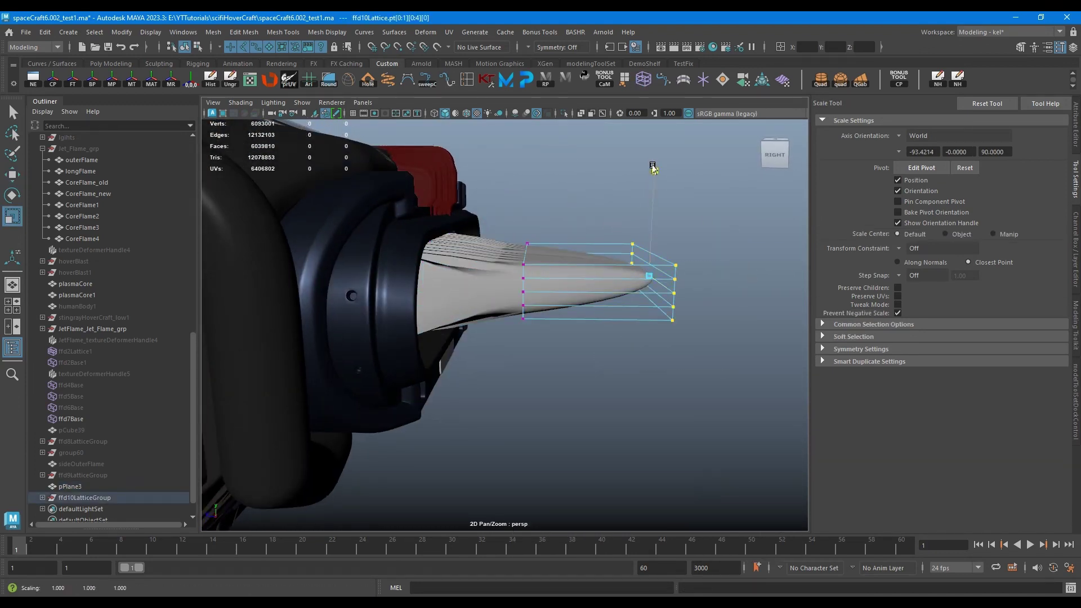
left_click_drag(653, 170, 654, 199)
Delete the flame mesh's construction history to bake in the lattice shape and view the flame from behind the craft
left_click(611, 282)
left_click_drag(656, 280, 599, 311, "alt")
left_click(211, 79)
left_click(583, 282)
right_click_drag(692, 276, 452, 274, "alt")
left_click_drag(452, 275, 557, 400, "alt")
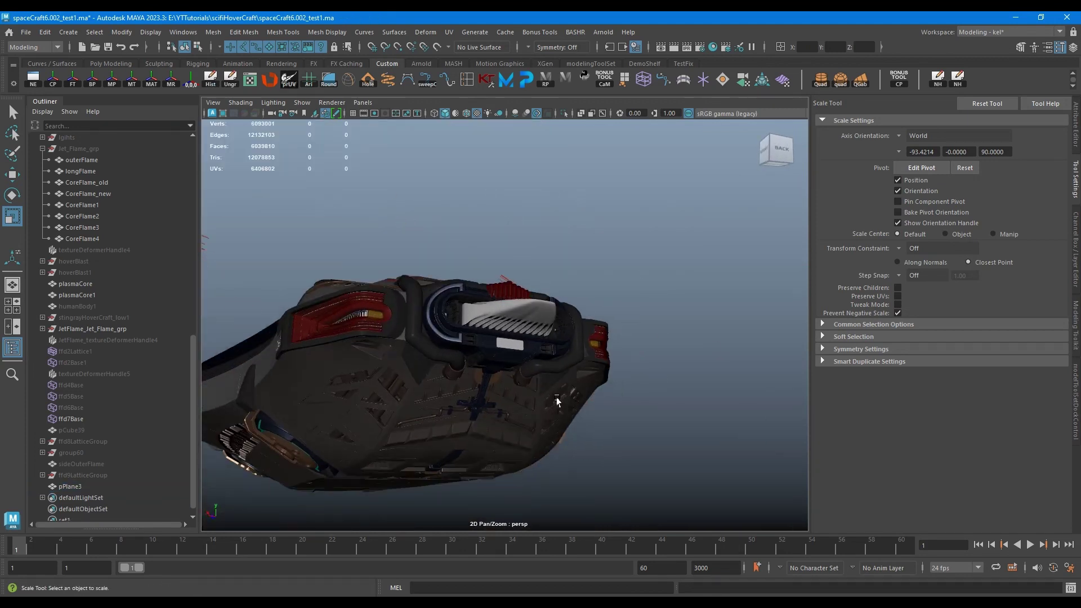